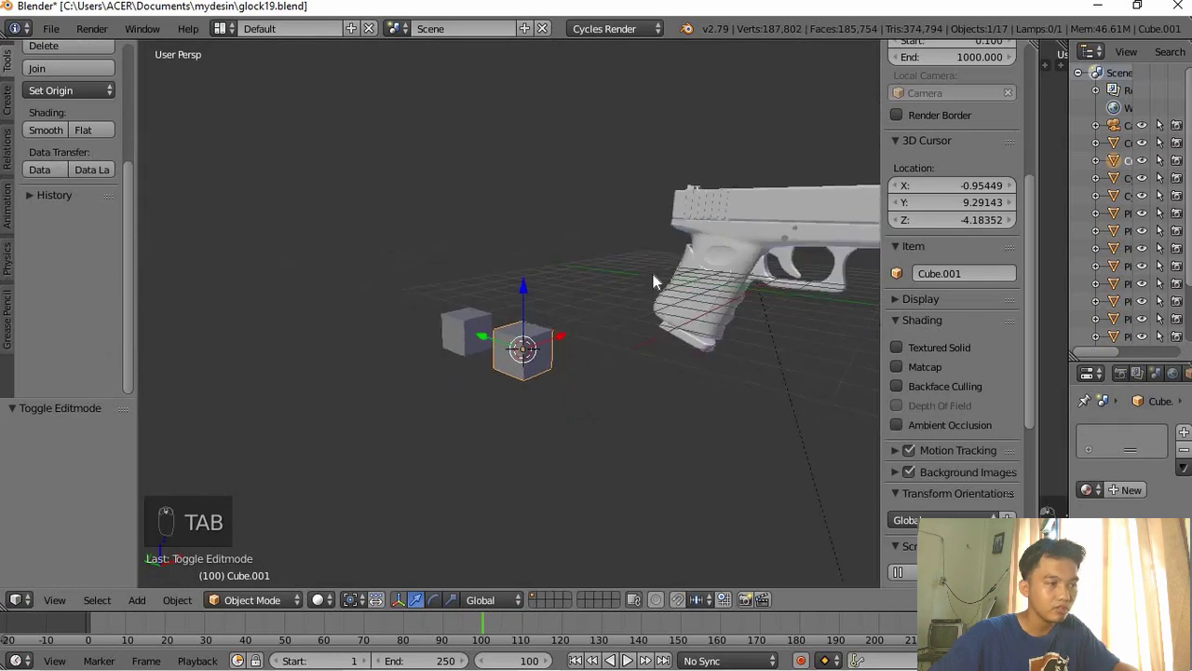
Examine the pistol model and the nearby cubes from all sides, including the grip, slide and muzzle
key("KP_4")
key("KP_4")
key("KP_4")
key("KP_4")
key("KP_4")
key("KP_4")
key("KP_4")
key("KP_4")
key("KP_4")
key("KP_4")
key("KP_4")
key("KP_4")
key("KP_4")
key("KP_4")
key("KP_4")
key("KP_4")
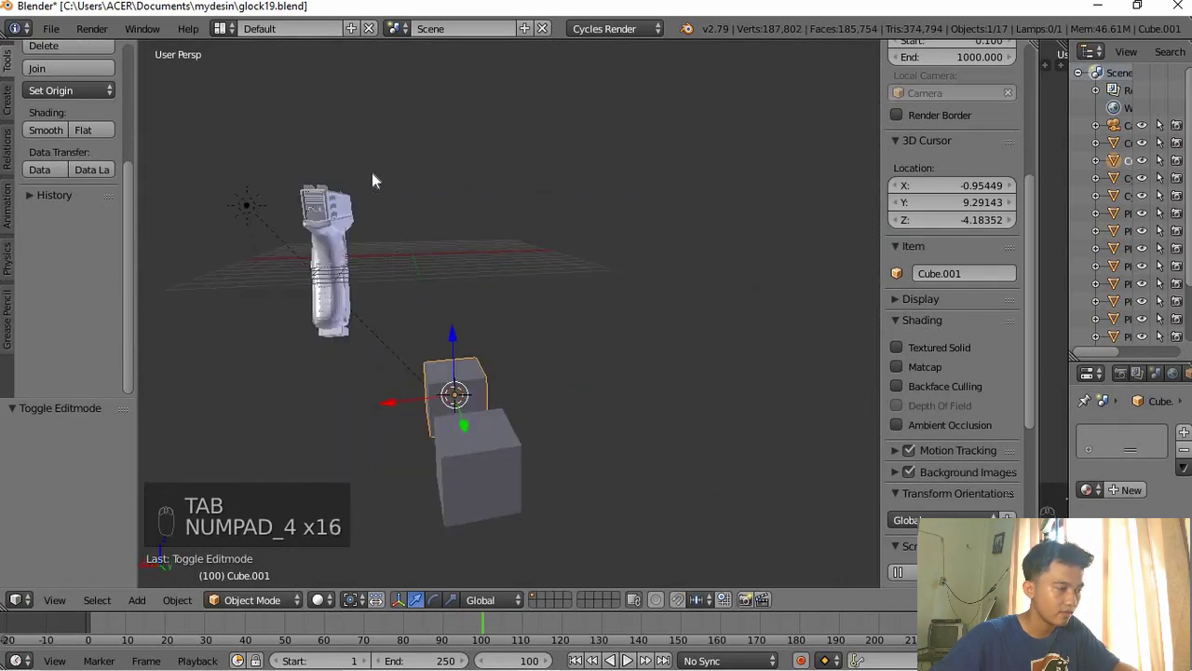
scroll(513, 140, "up", 5)
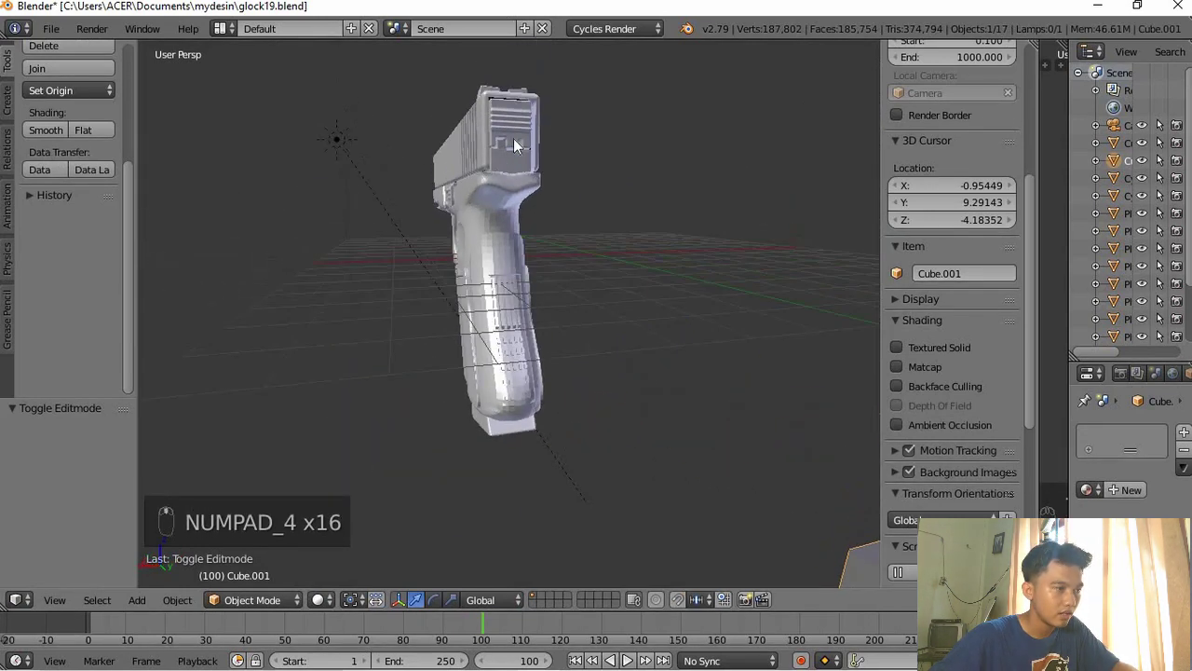
key("KP_4")
key("KP_4")
key("KP_4")
key("KP_8")
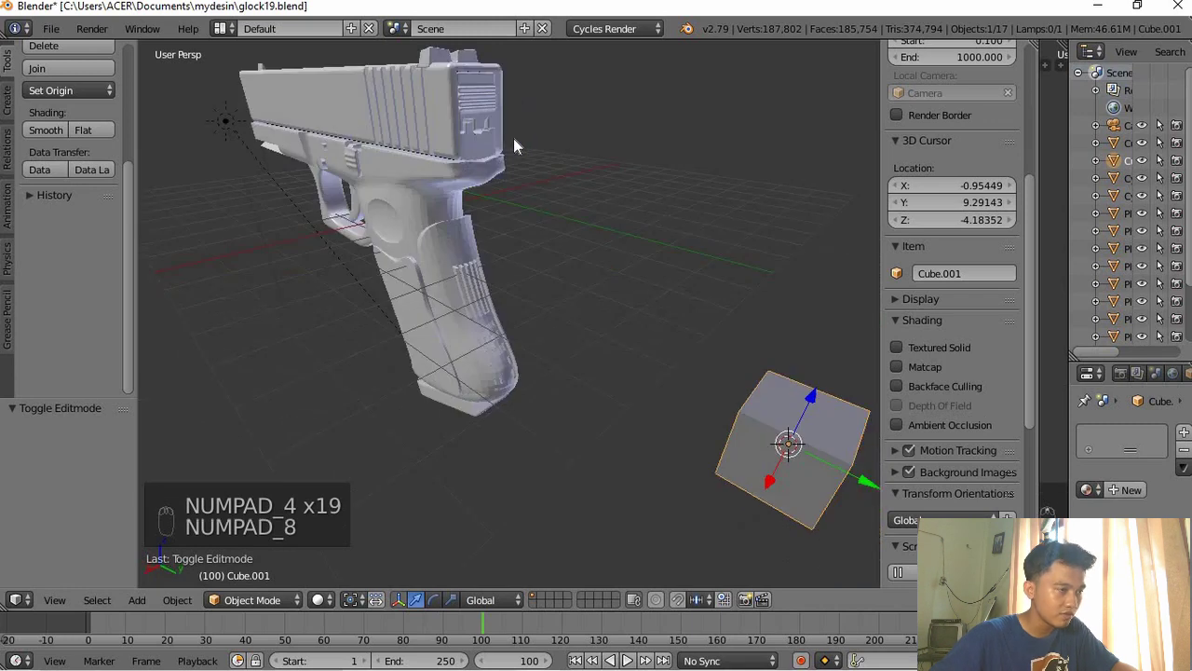
key("KP_8")
key("KP_4")
key("KP_4")
key("KP_4")
key("KP_4")
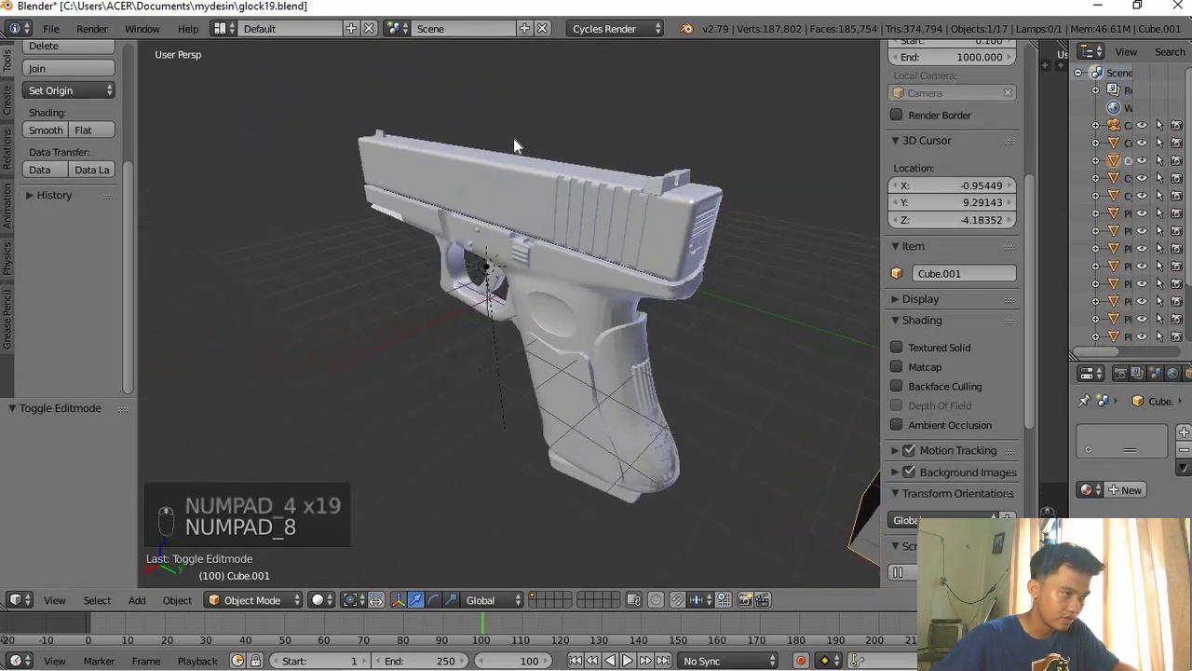
key("KP_4")
key("KP_4")
key("KP_4")
key("KP_4")
key("KP_4")
key("KP_4")
key("KP_4")
key("KP_4")
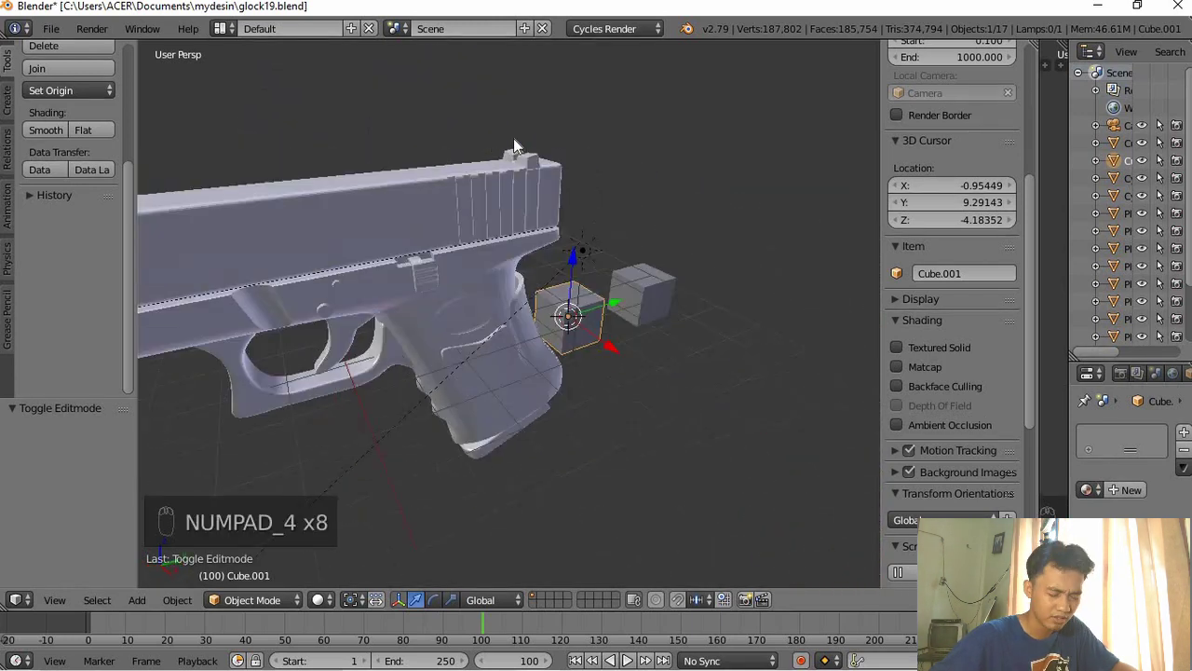
key("KP_4")
key("KP_4")
key("KP_4")
key("KP_4")
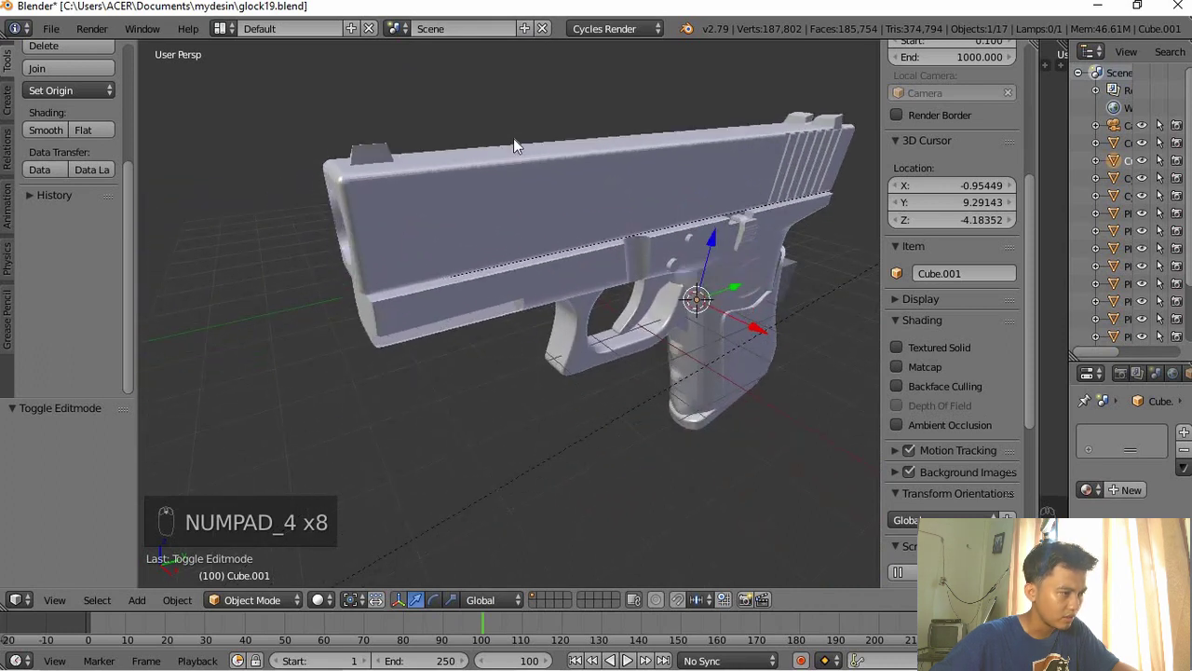
key("KP_2")
key("KP_2")
key("KP_2")
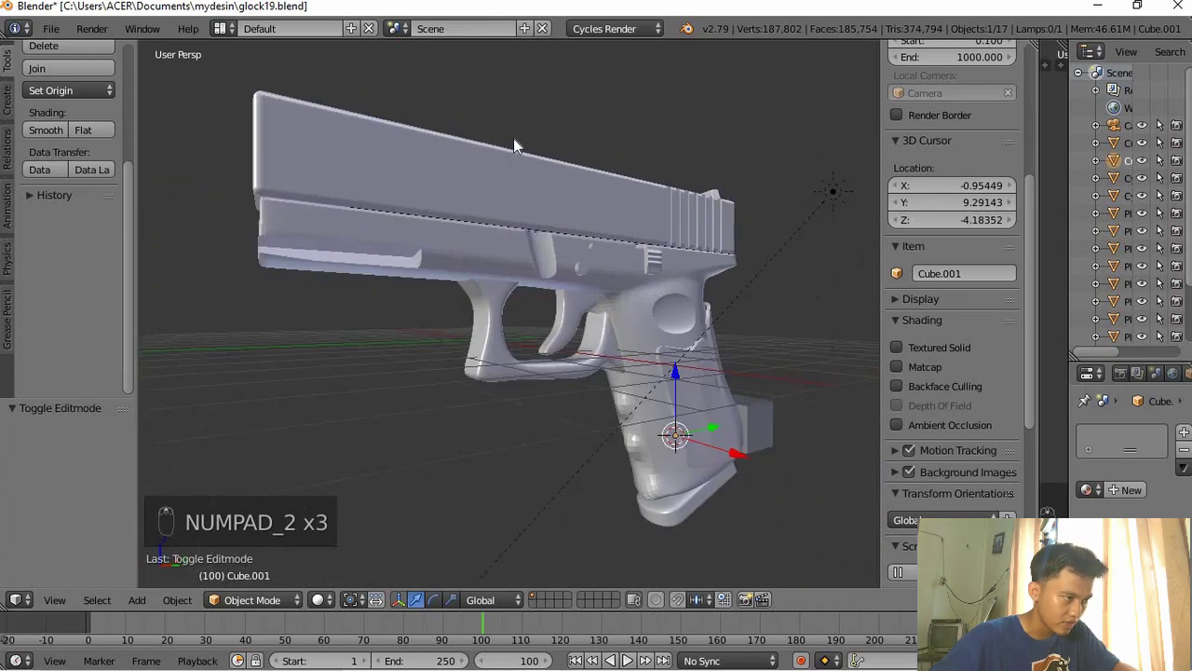
scroll(513, 146, "down", 3)
scroll(637, 295, "up", 2)
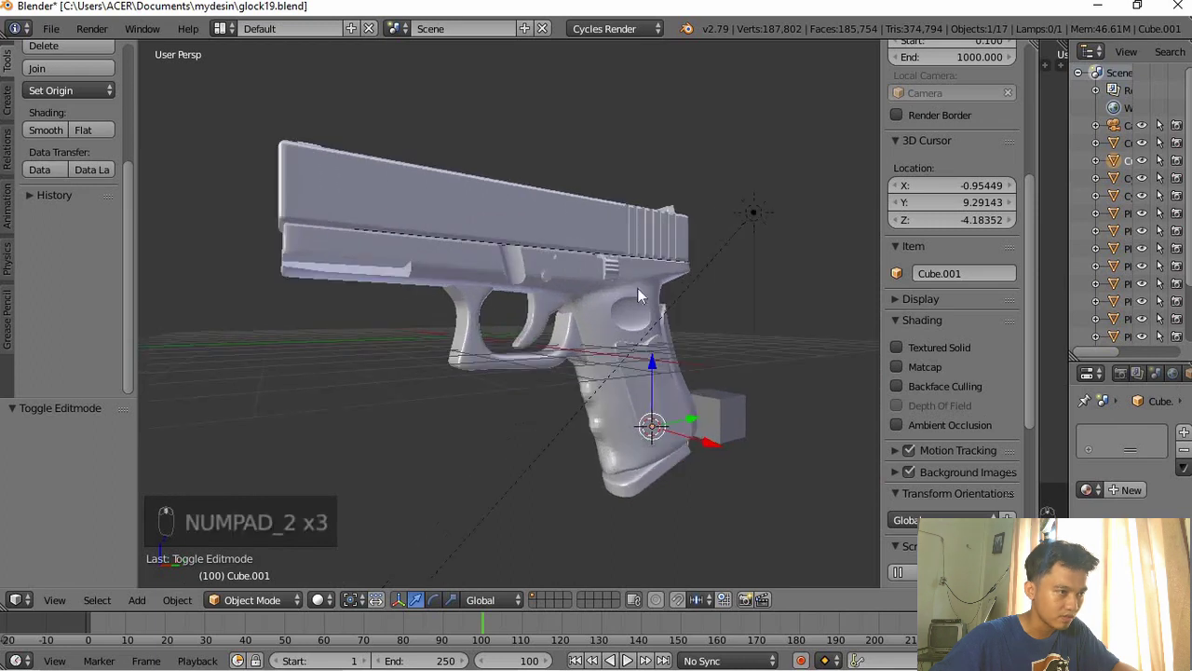
key("KP_4")
key("KP_4")
key("KP_4")
key("KP_4")
key("KP_4")
key("KP_4")
key("KP_4")
key("KP_4")
key("KP_4")
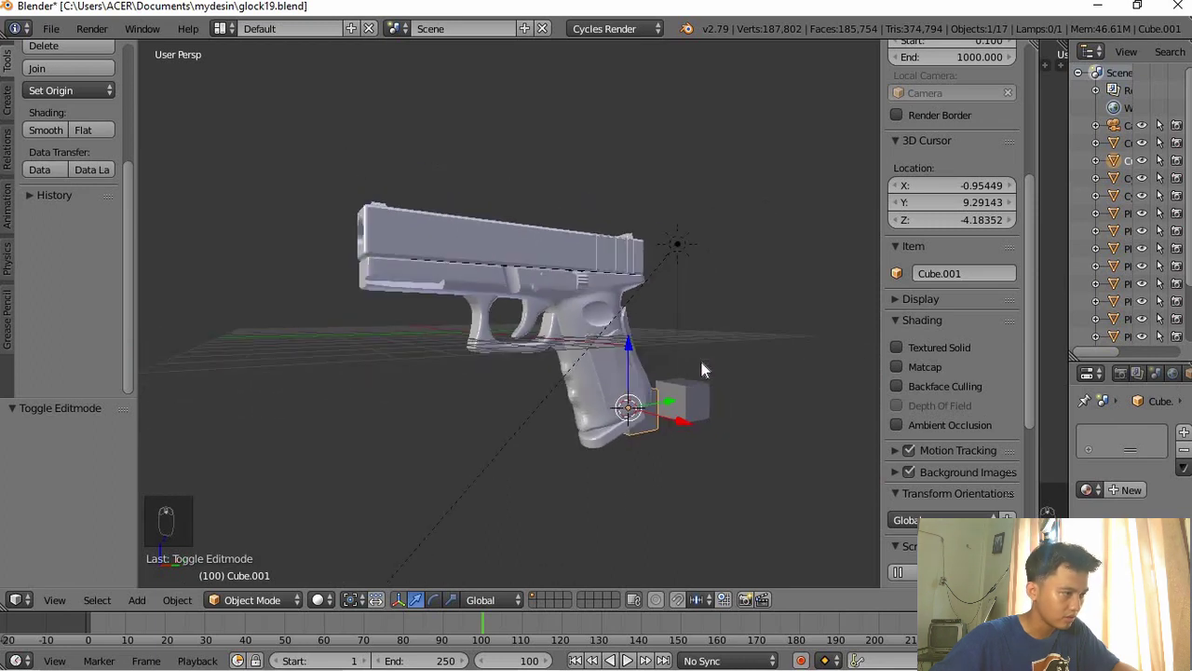
key("KP_4")
key("KP_4")
Delete both cubes beside the pistol model from the scene
middle_click_drag(702, 362, 642, 377)
scroll(643, 377, "down", 5, "shift")
scroll(641, 377, "down", 5)
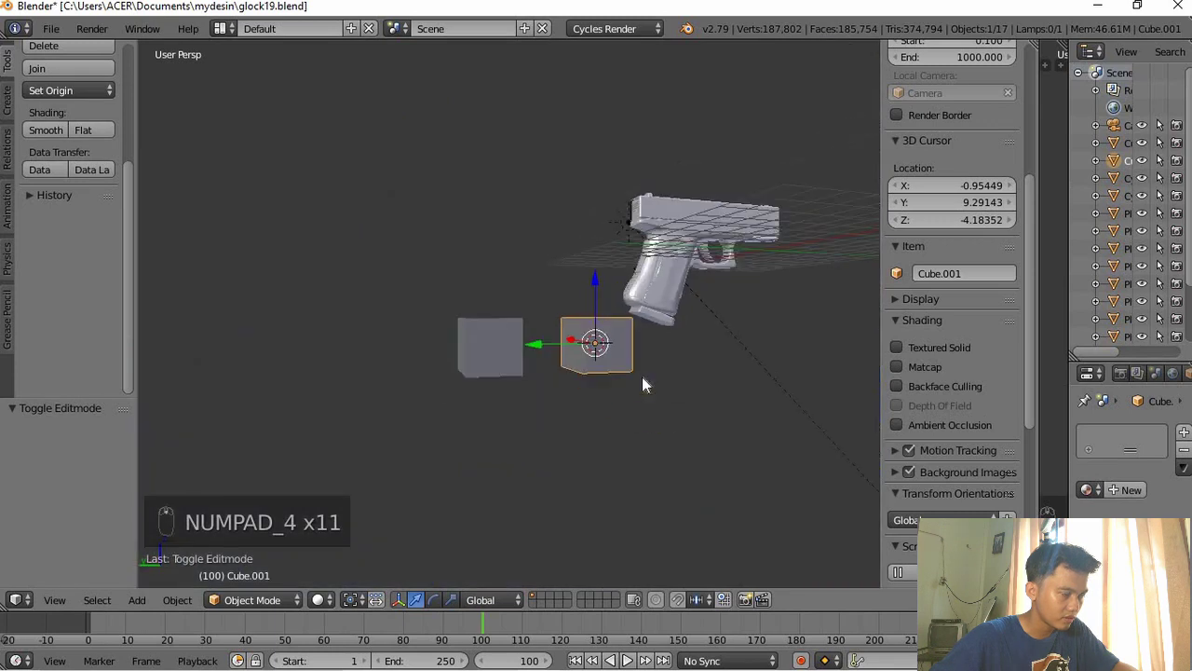
key("Delete")
left_click(643, 378)
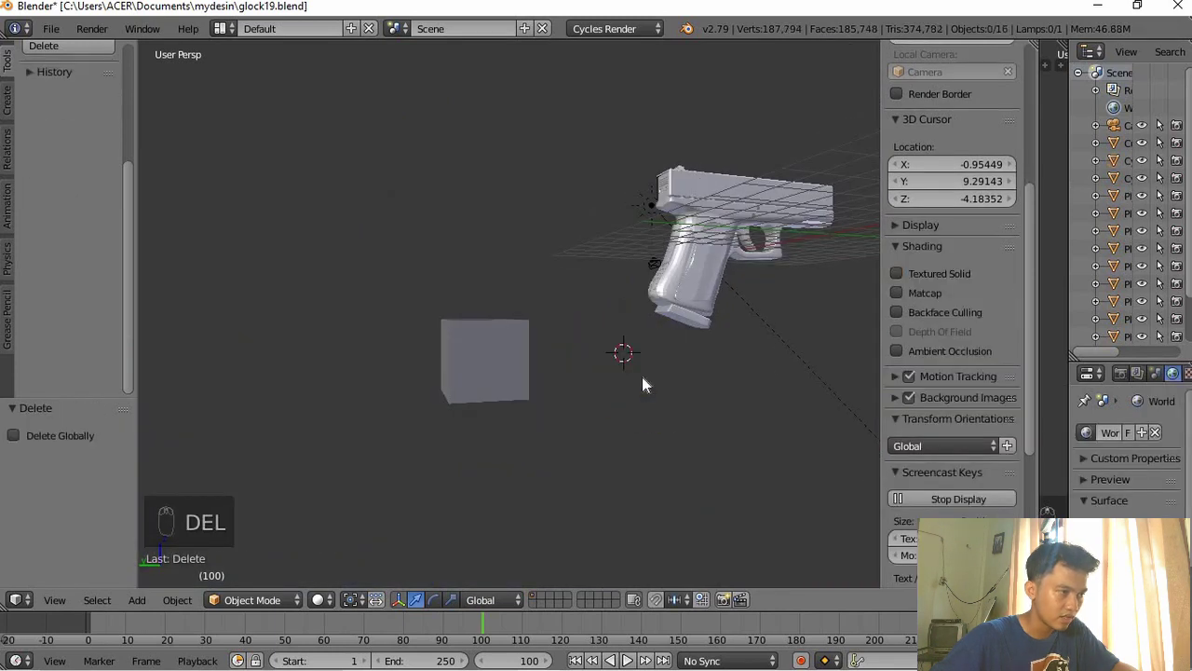
right_click(499, 372)
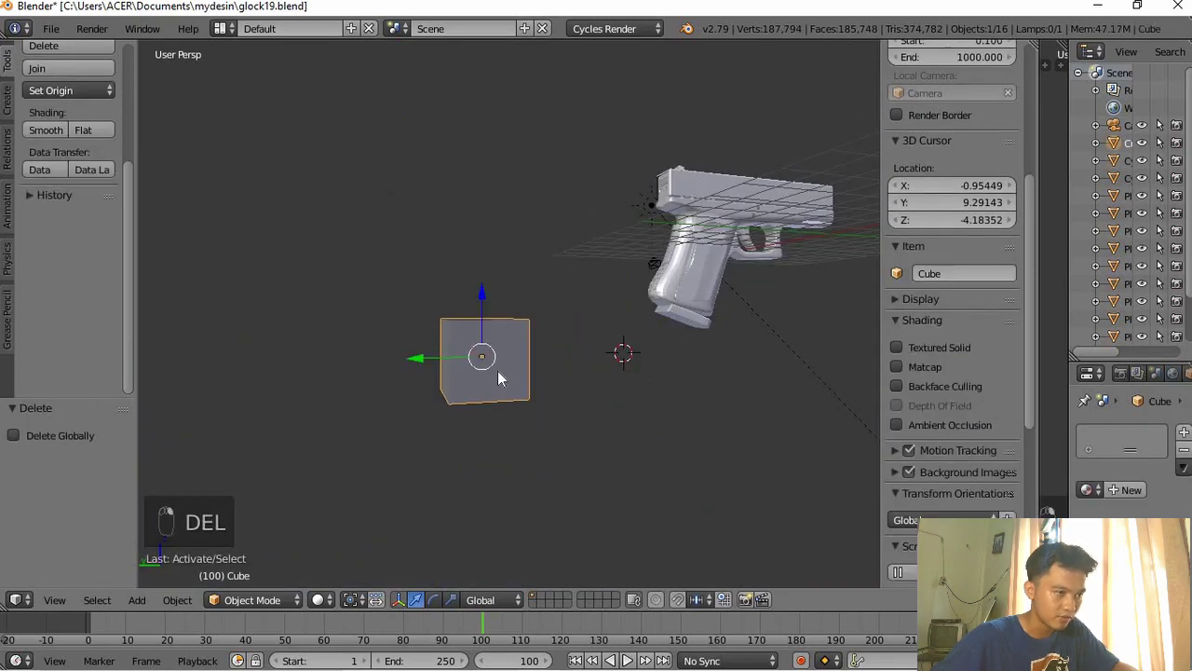
key("Delete")
left_click(498, 372)
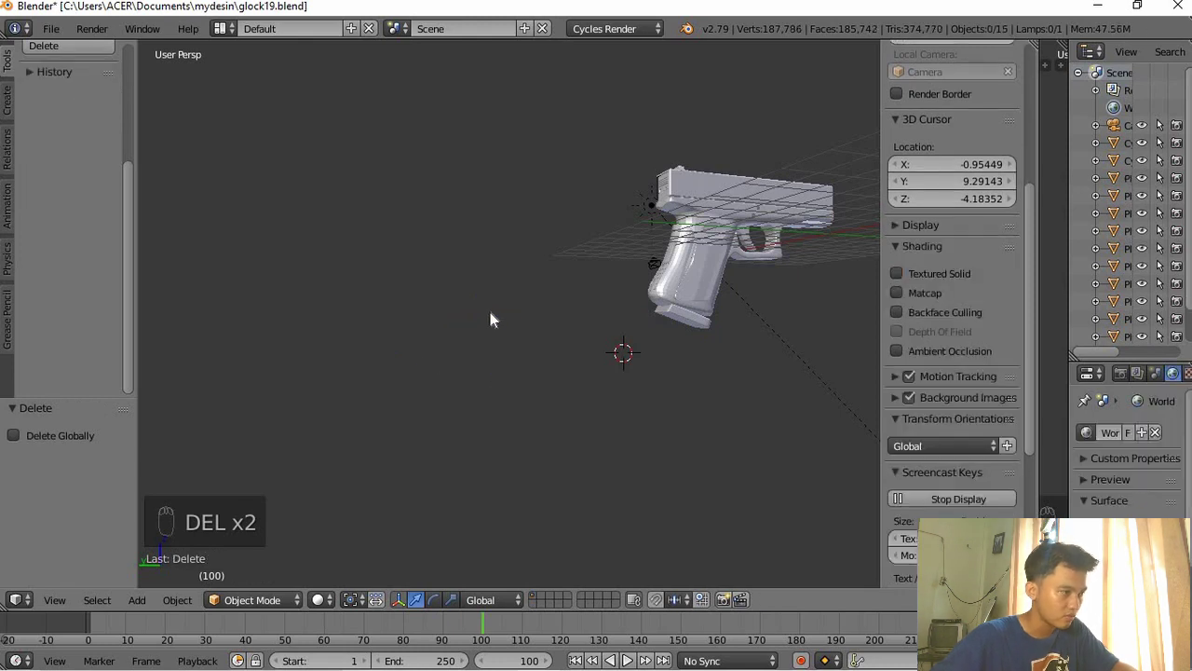
Add a cube in the empty space beside the pistol grip and move it about 3.117 units along Y
key("KP_4")
key("KP_8")
key("KP_8")
key("KP_4")
key("KP_8")
key("KP_4")
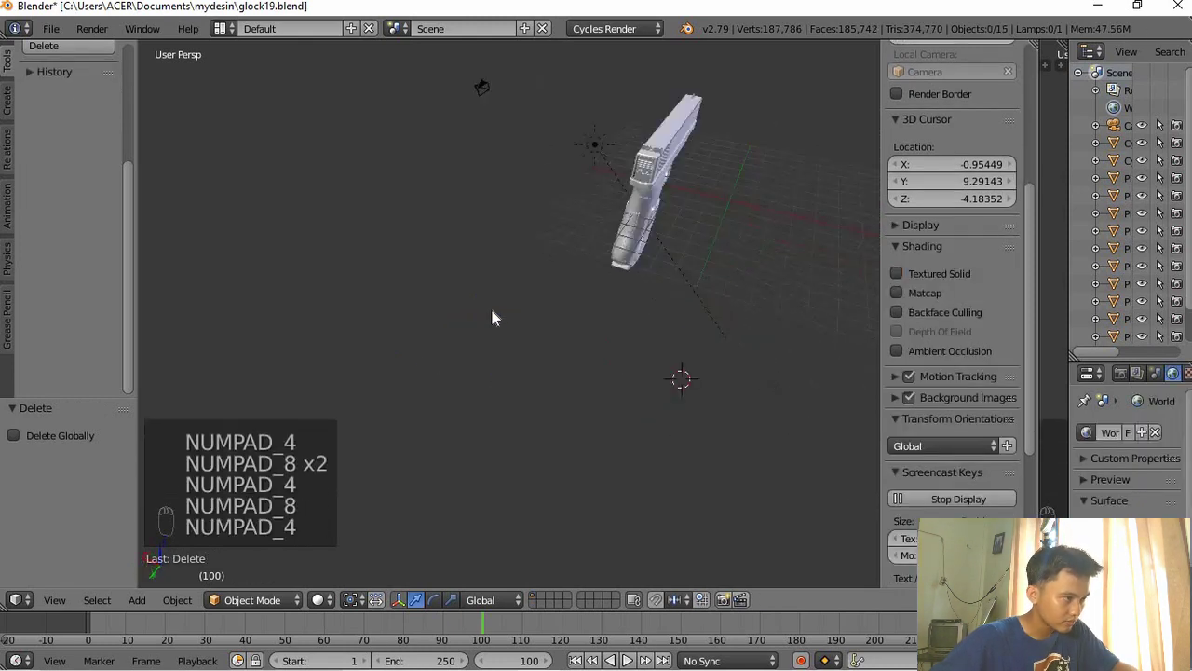
key("KP_4")
key("KP_4")
key("KP_2")
left_click(484, 271)
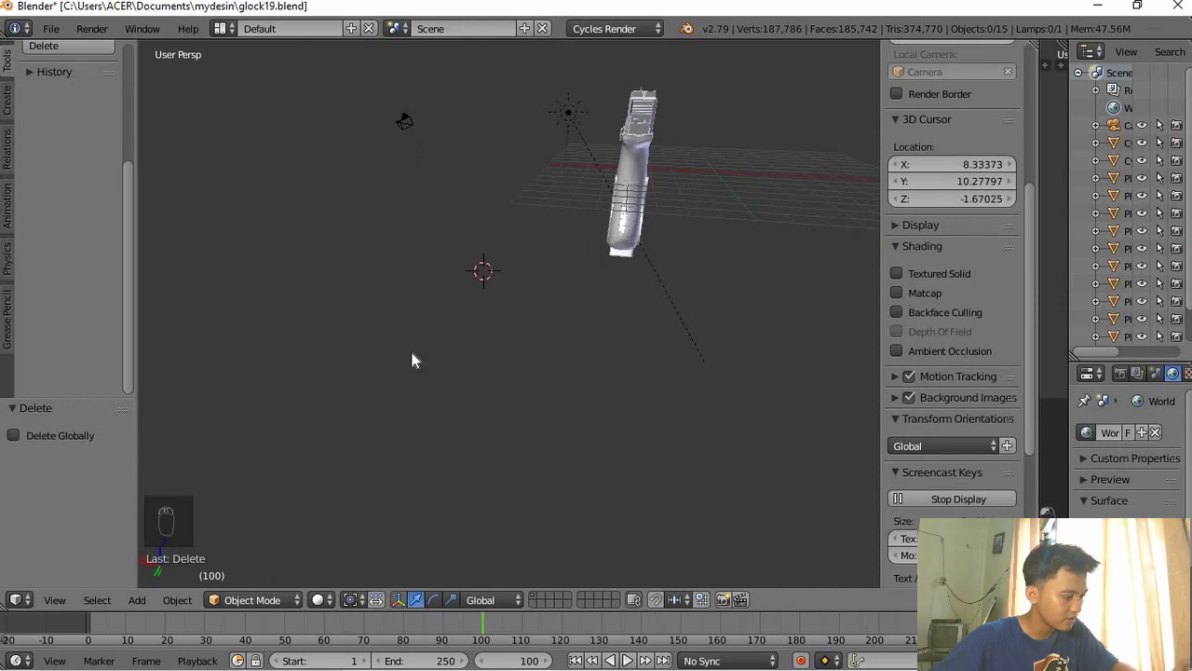
key("shift+a")
mouse_move(411, 354)
left_click(461, 368)
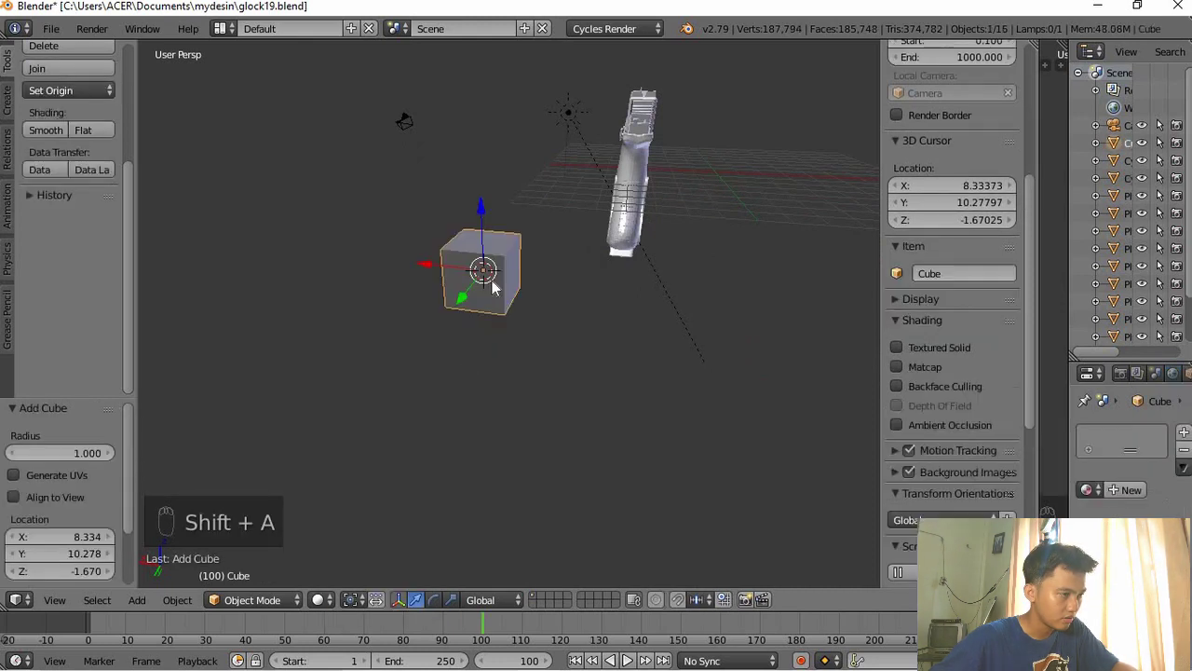
left_click_drag(468, 300, 426, 335)
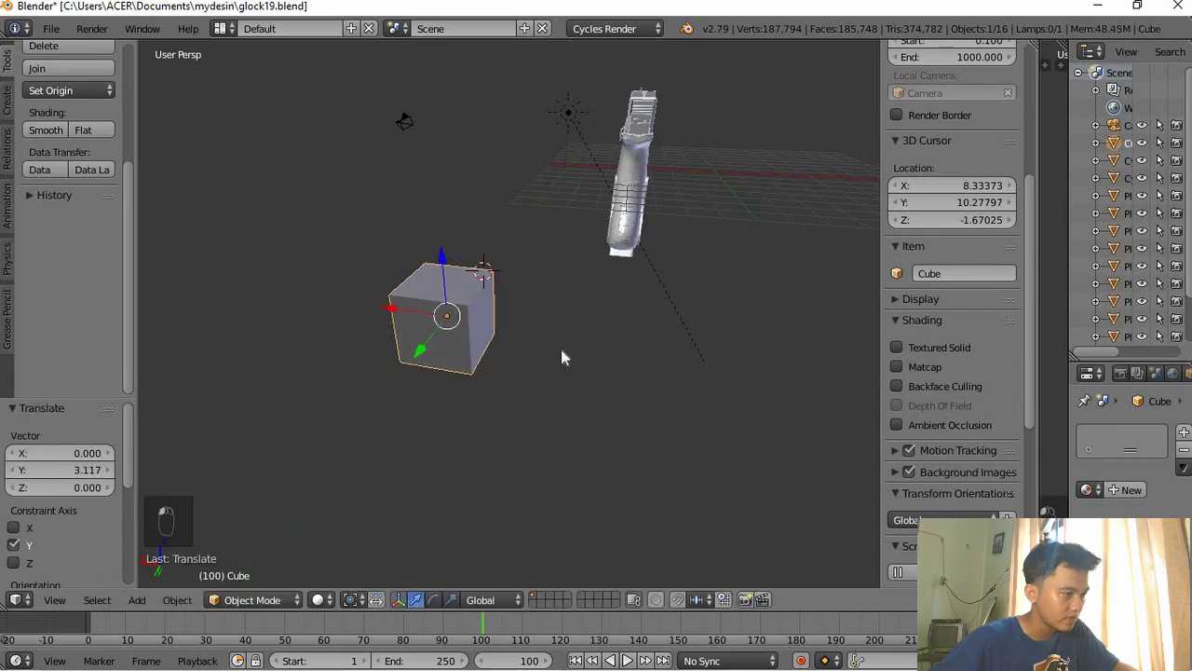
Add a second cube between the first cube and the pistol, raising it along Z and moving it about 1.733 units along Y
left_click(561, 351)
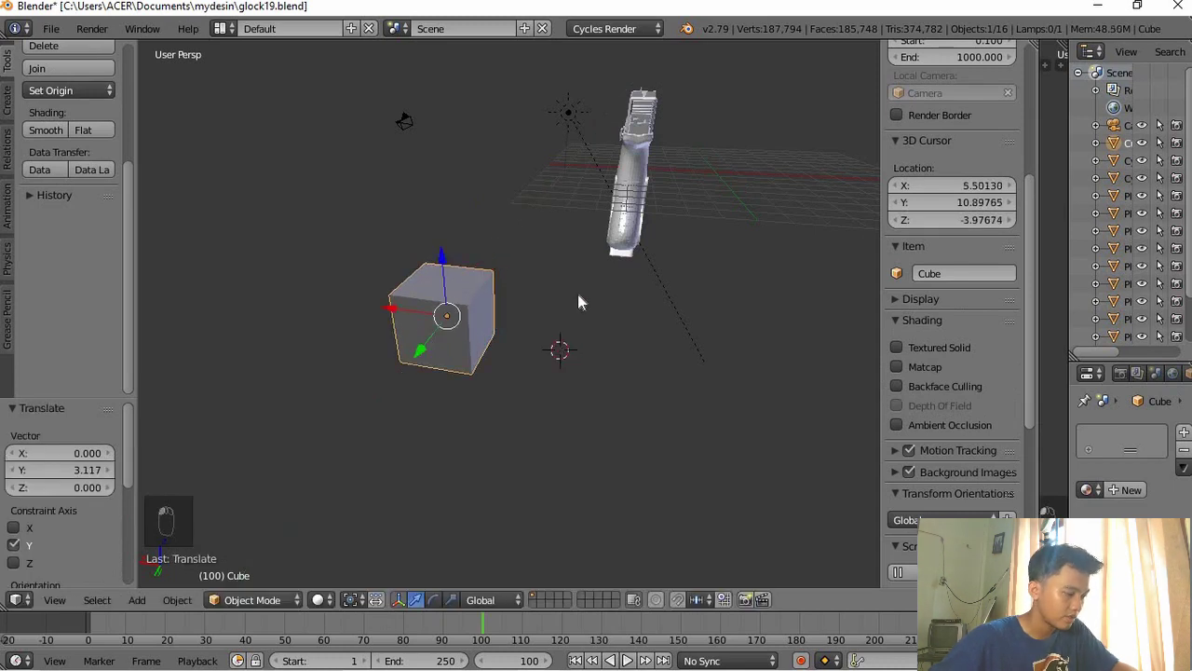
key("shift+a")
mouse_move(549, 322)
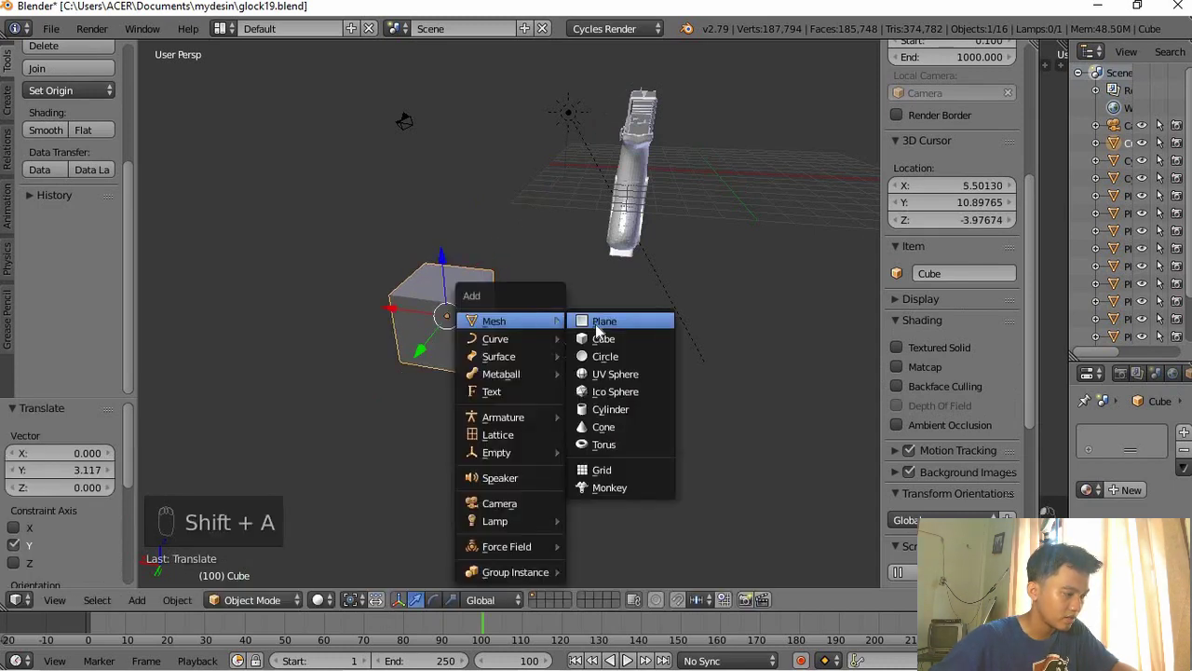
left_click(600, 339)
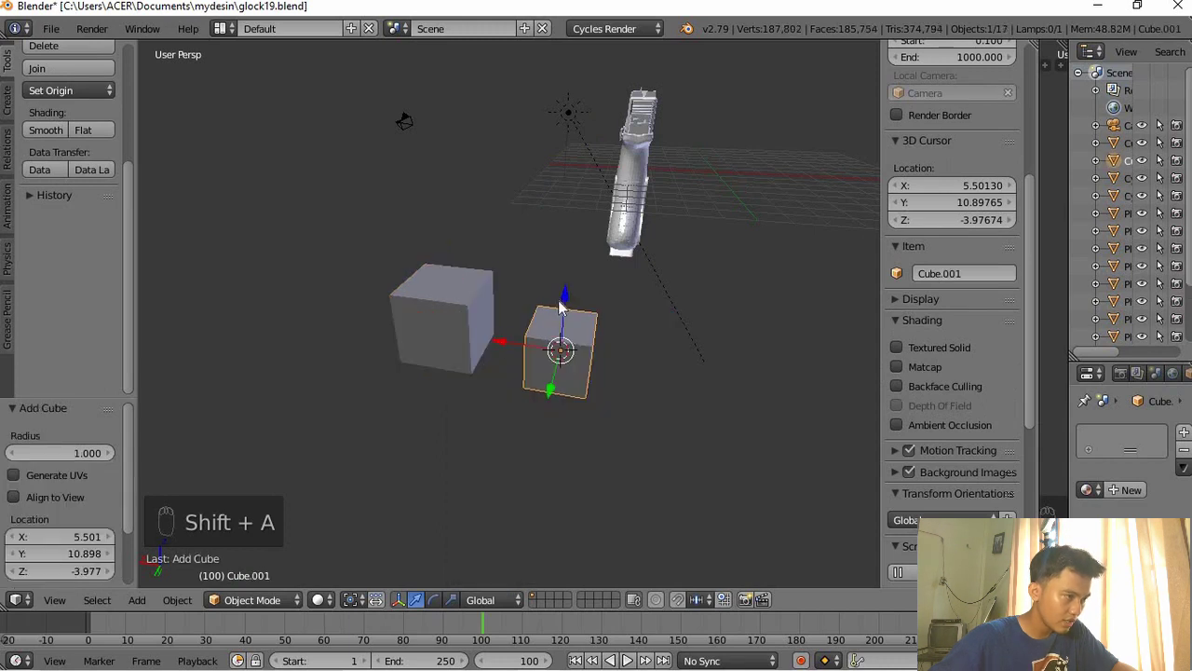
left_click_drag(561, 300, 561, 249)
left_click_drag(551, 328, 452, 373)
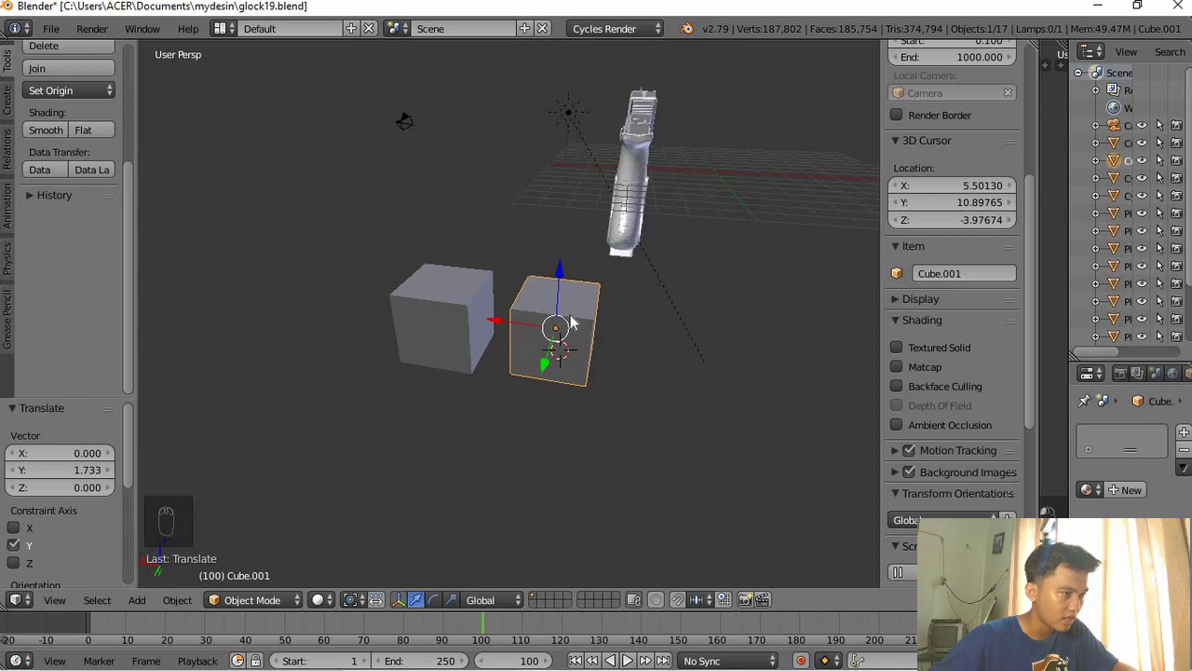
key("Tab")
key("Tab")
Cut four evenly spaced edge loops through the first cube with Loop Cut and Slide, and return to Object Mode
right_click(462, 302)
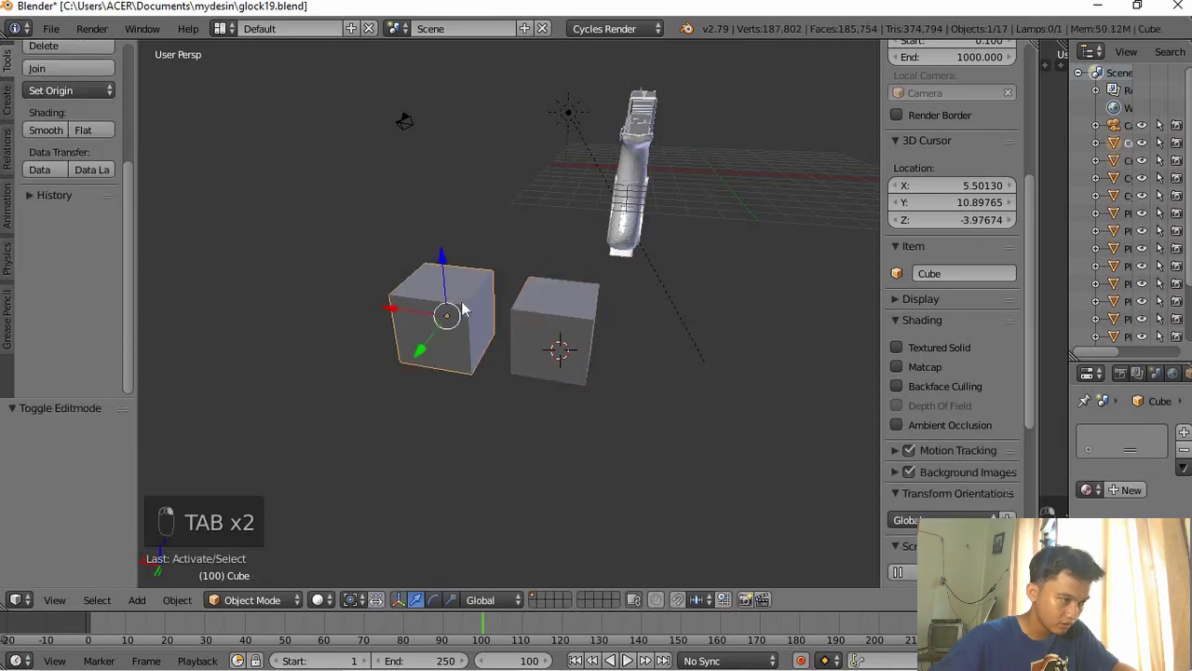
key("Tab")
scroll(460, 302, "up", 3)
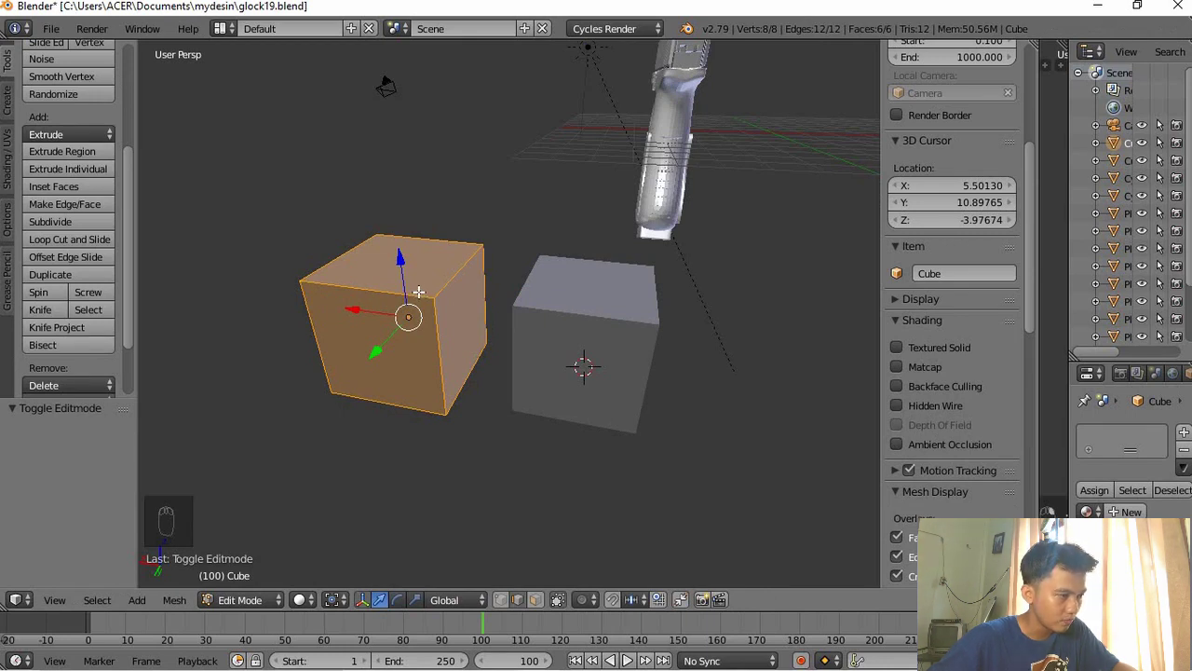
key("ctrl+r")
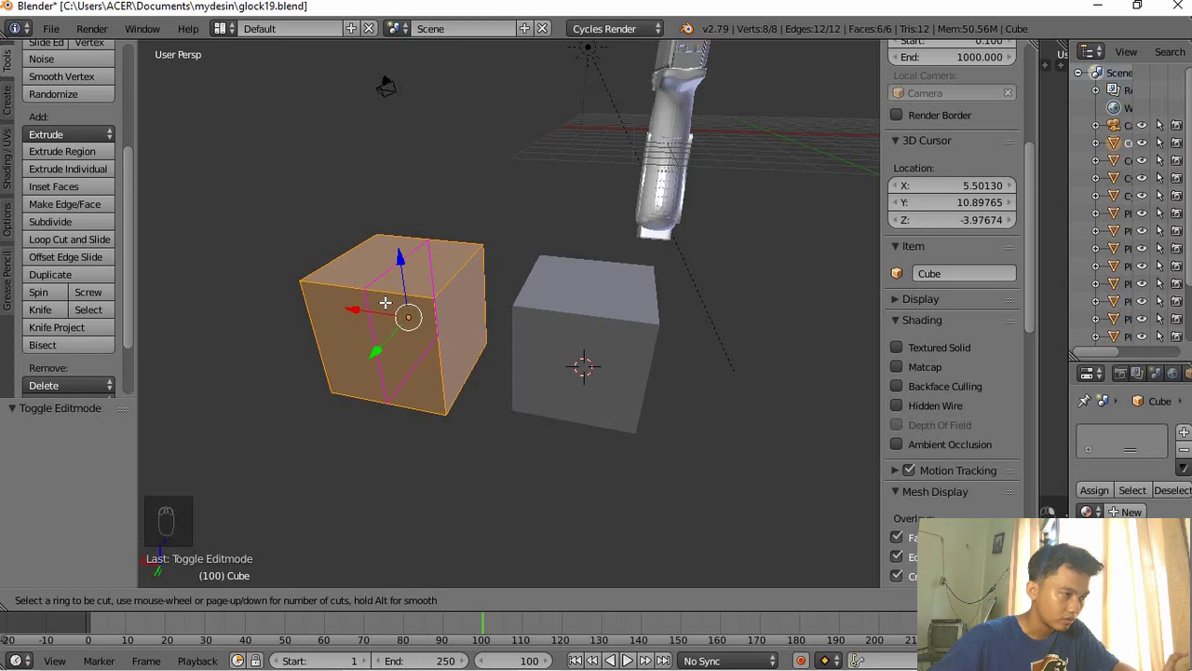
scroll(385, 303, "up", 1)
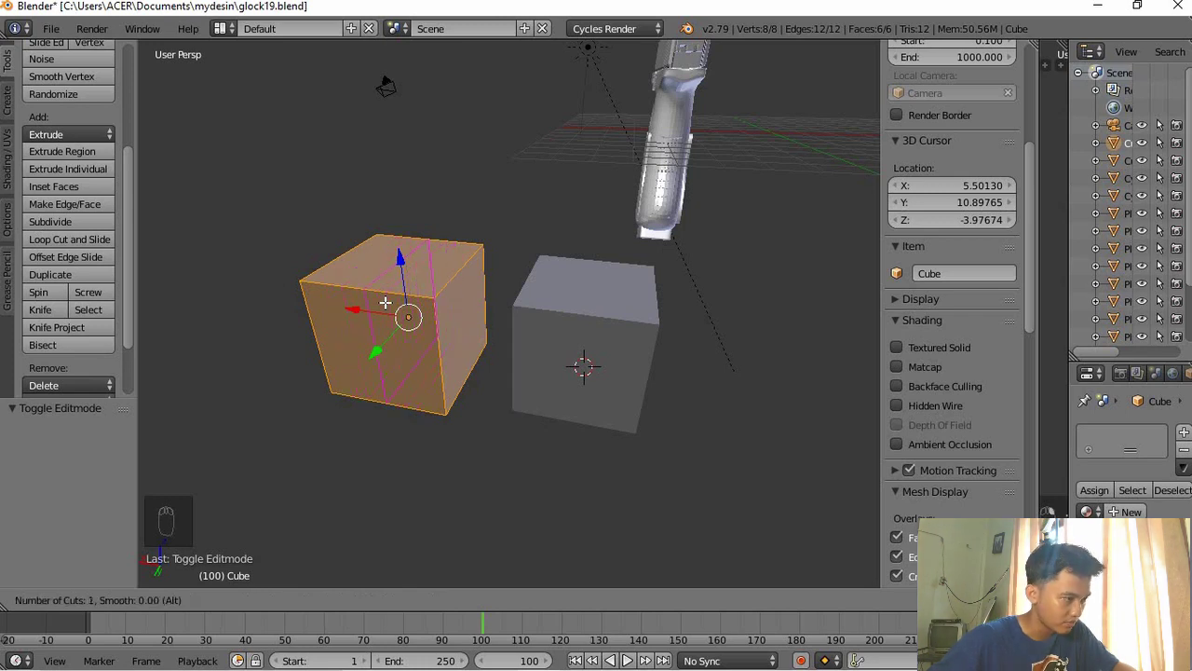
left_click(385, 303)
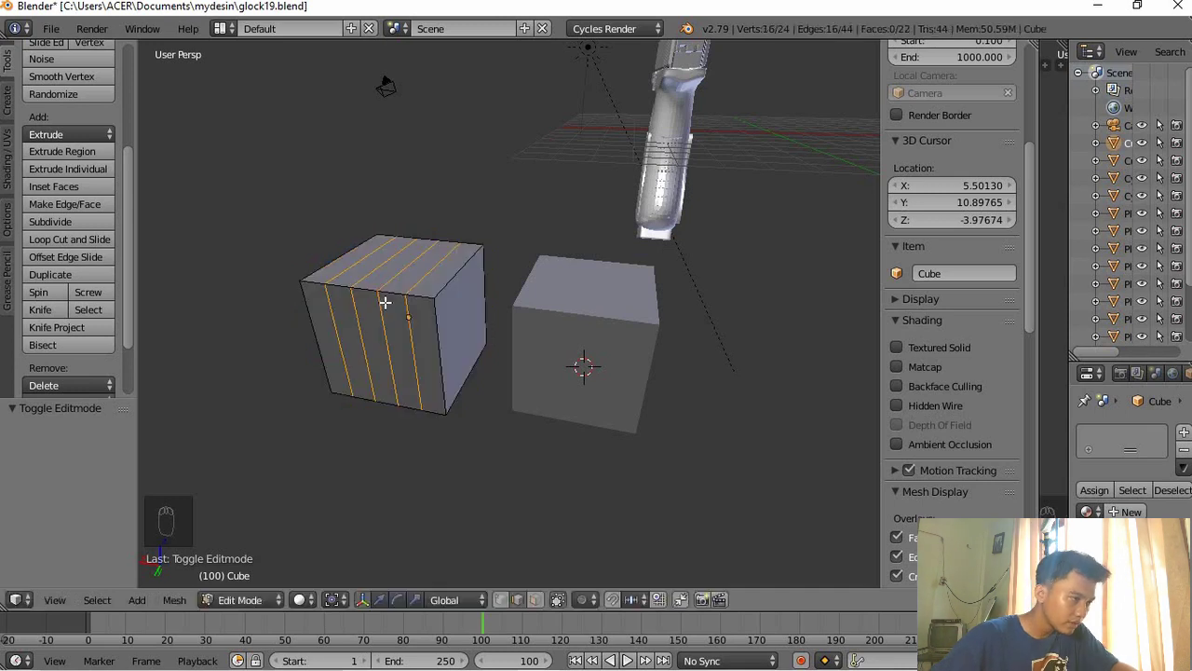
right_click(385, 303)
key("Tab")
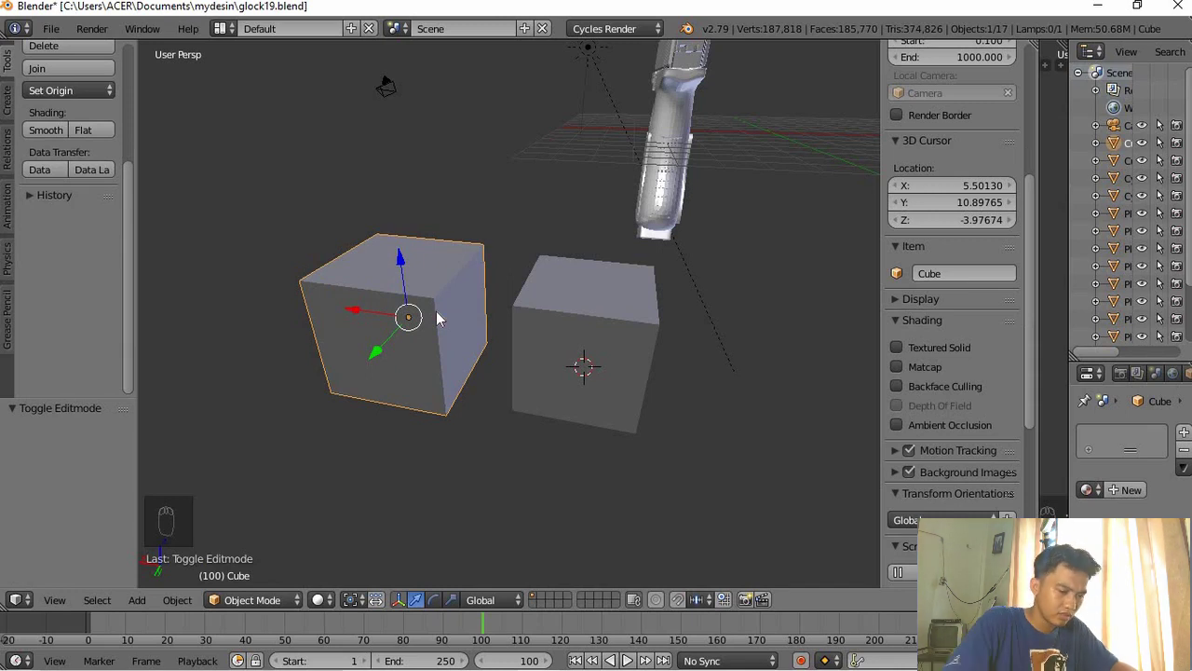
Compare the scene in orthographic and perspective projection, ending in perspective
key("KP_5")
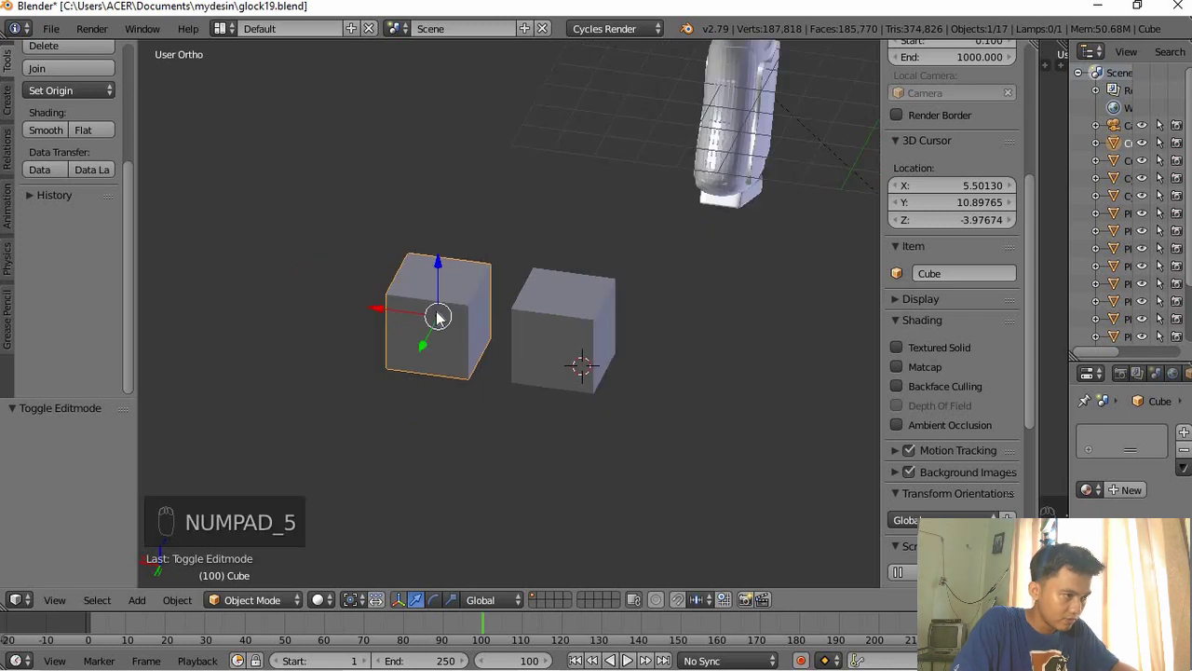
key("KP_5")
key("KP_5")
key("KP_5")
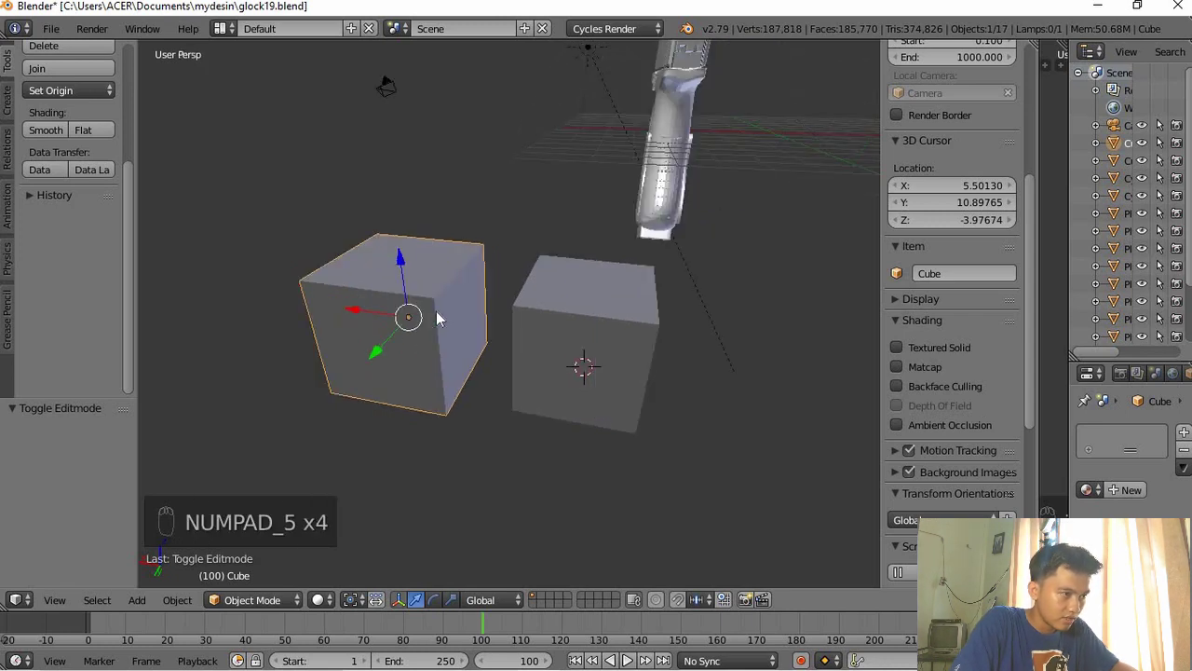
Frame the selected loop-cut cube in the 3D view
key("KP_Decimal")
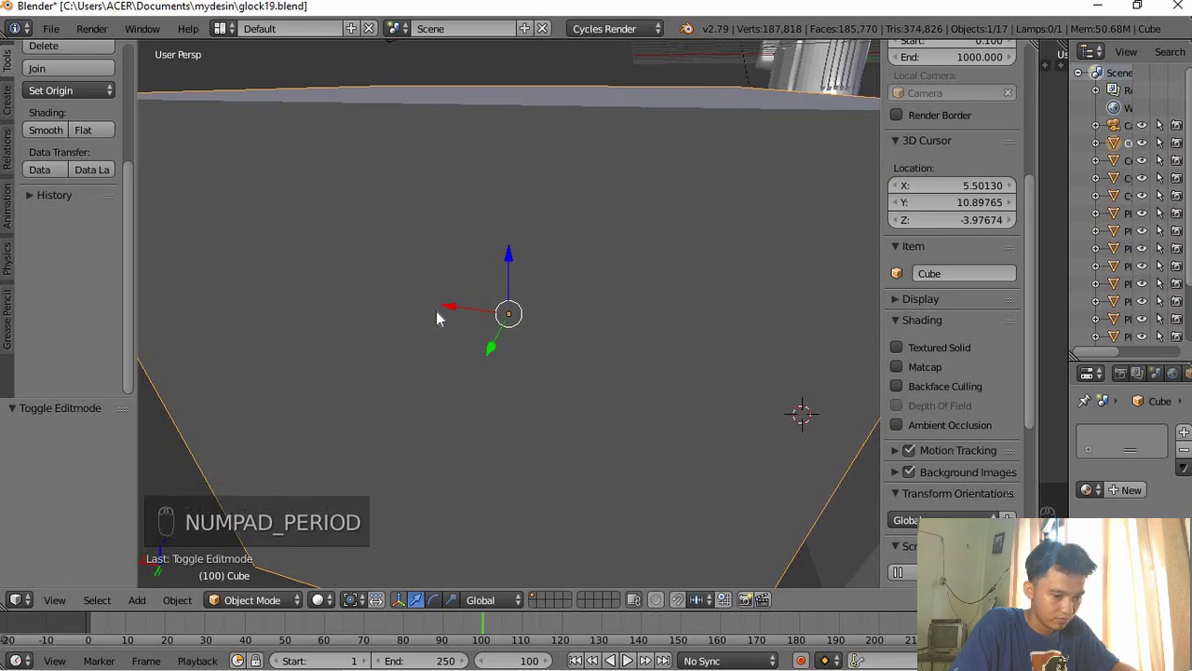
scroll(436, 318, "down", 6)
key("KP_Decimal")
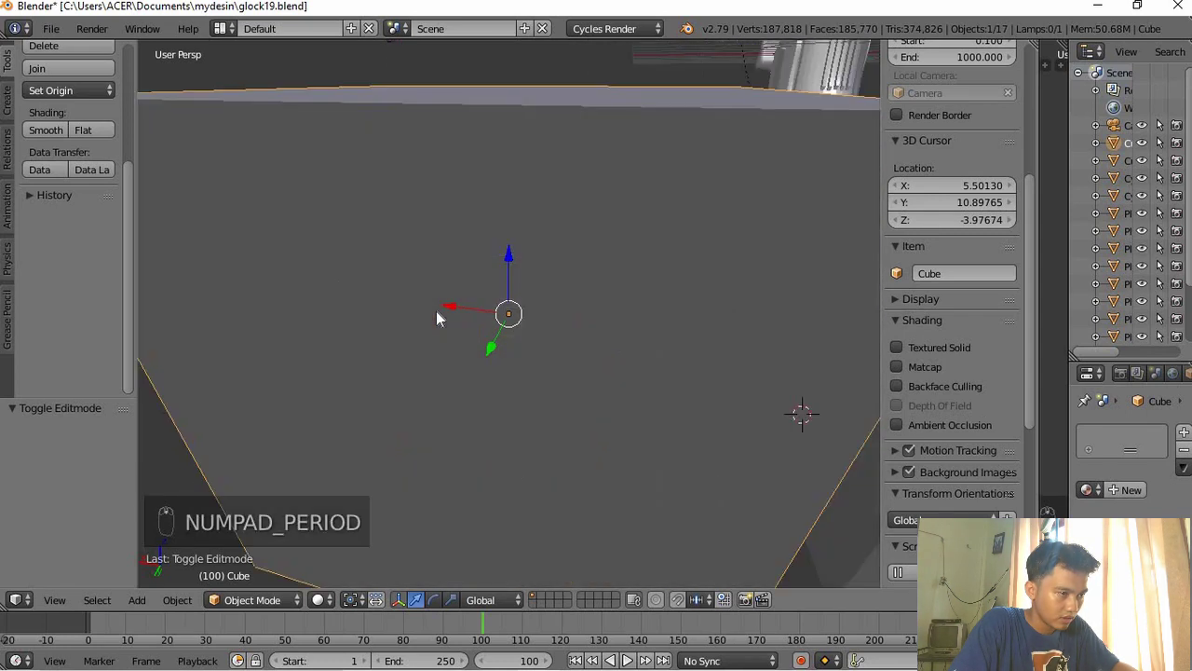
Isolate the loop-cut cube in local view to inspect it, and bring back the full scene
key("KP_Divide")
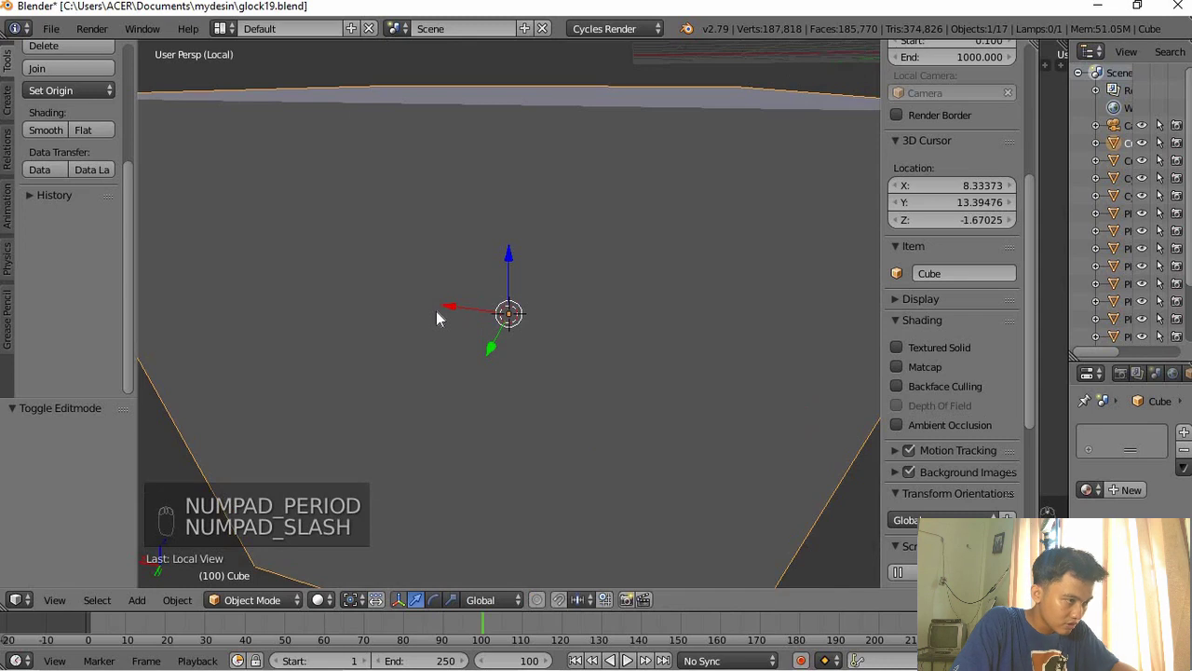
key("KP_4")
key("KP_2")
key("KP_4")
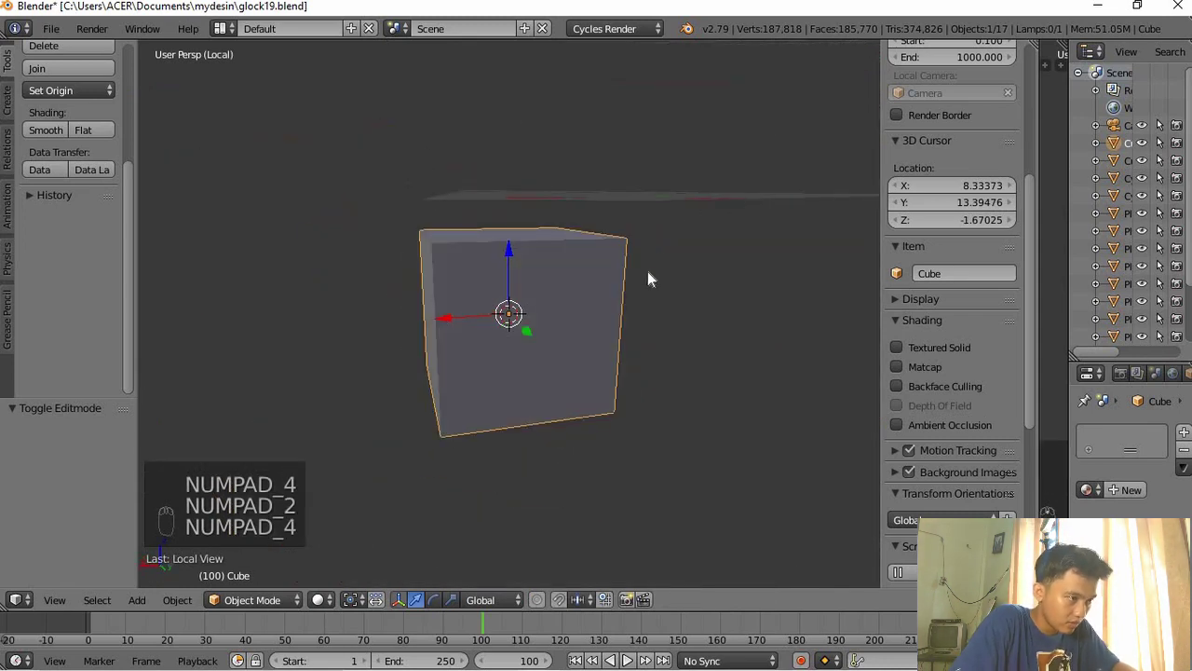
key("KP_Divide")
Select the second cube and apply a Grab move of zero distance to it
right_click(639, 298)
key("g")
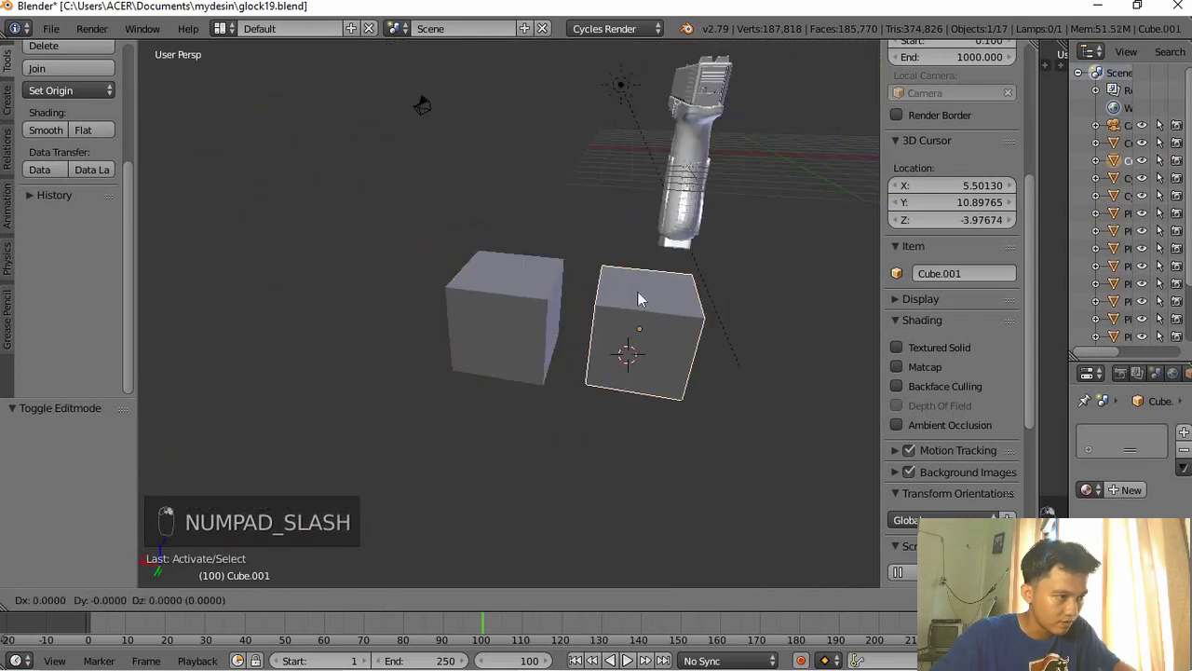
left_click(639, 298)
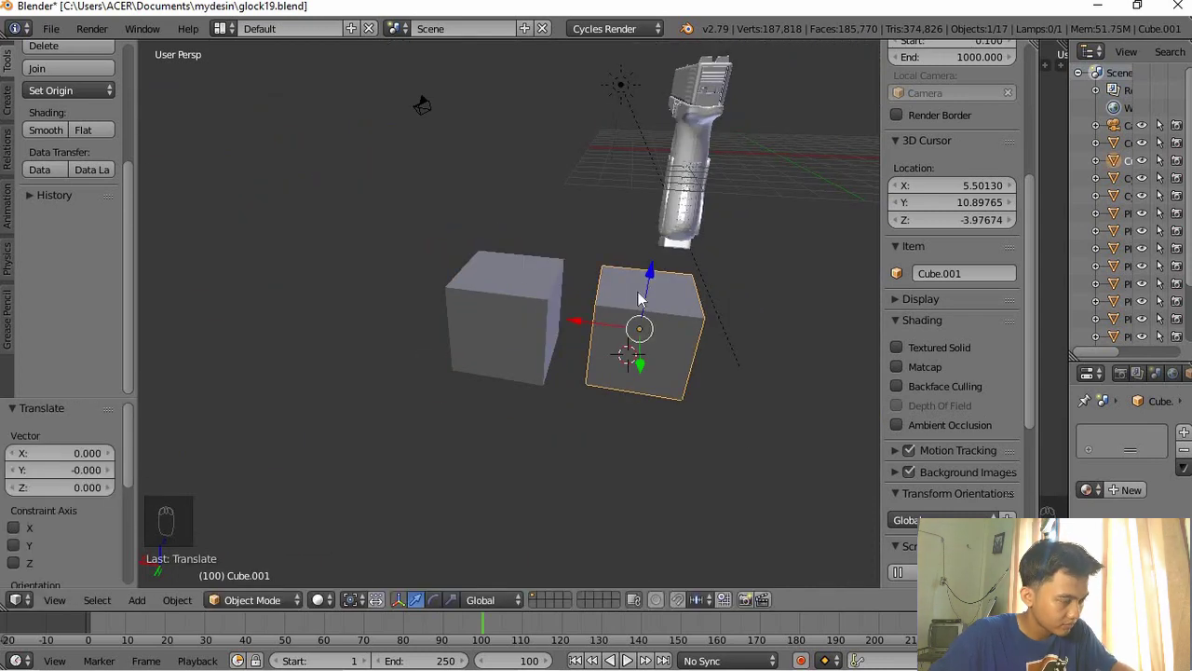
Isolate the second cube in local view, restore the full scene, and move the cube by about -0.050, -1.036, 1.711
key("KP_Divide")
key("KP_Divide")
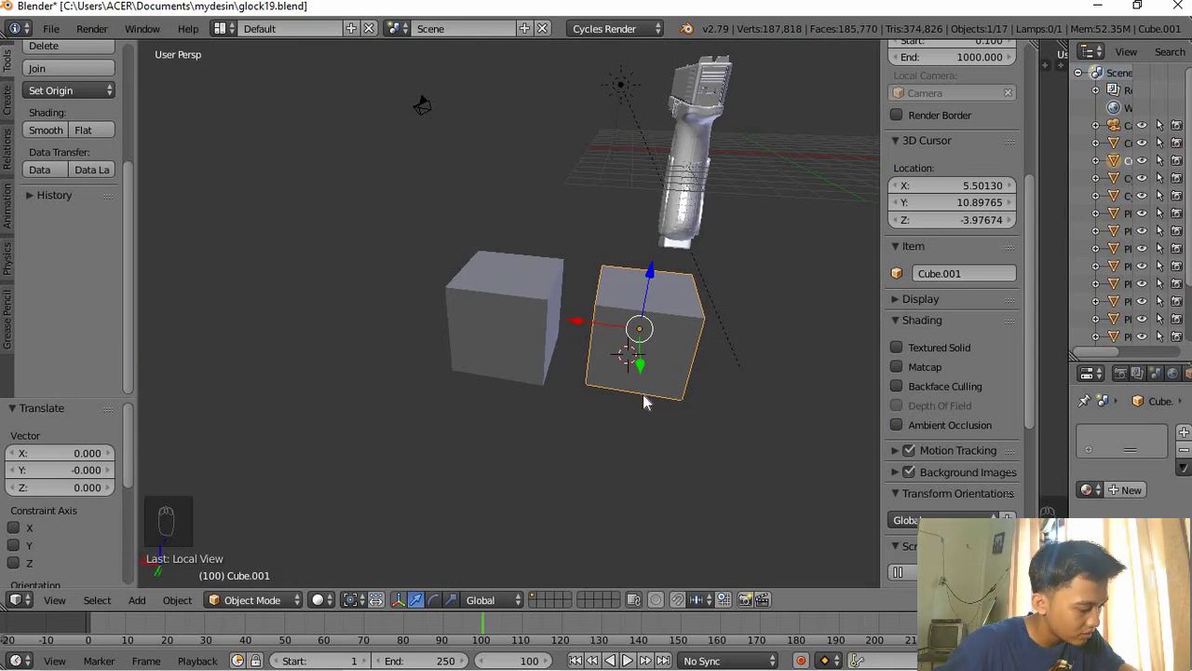
key("g")
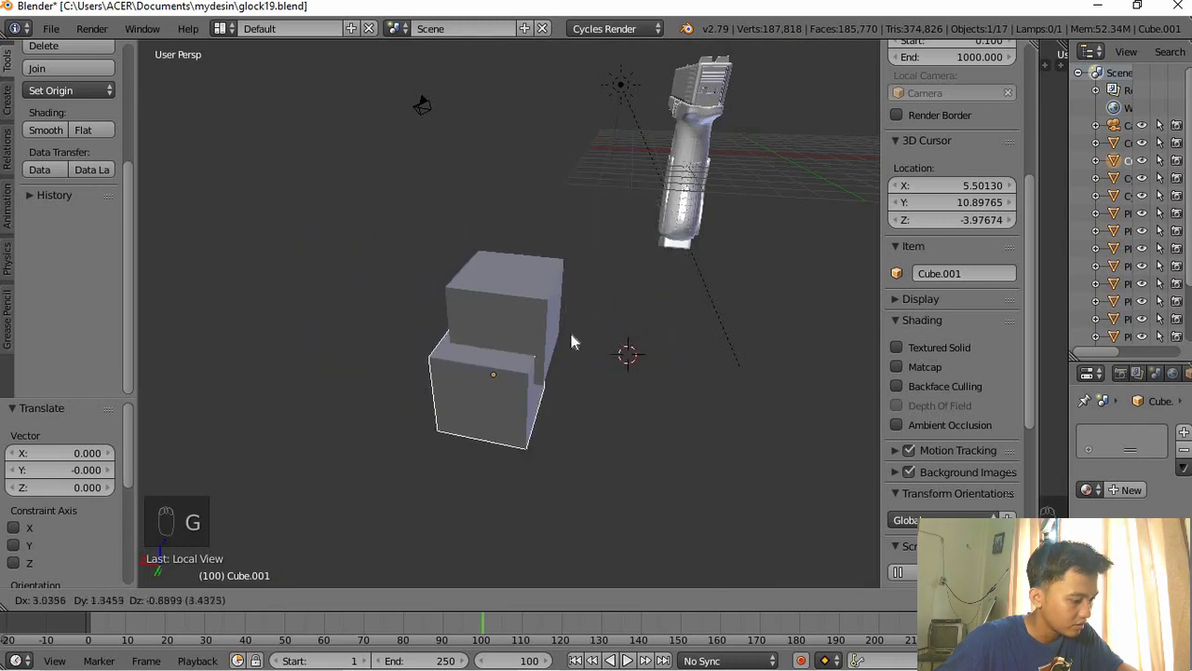
left_click(658, 297)
left_click(658, 297)
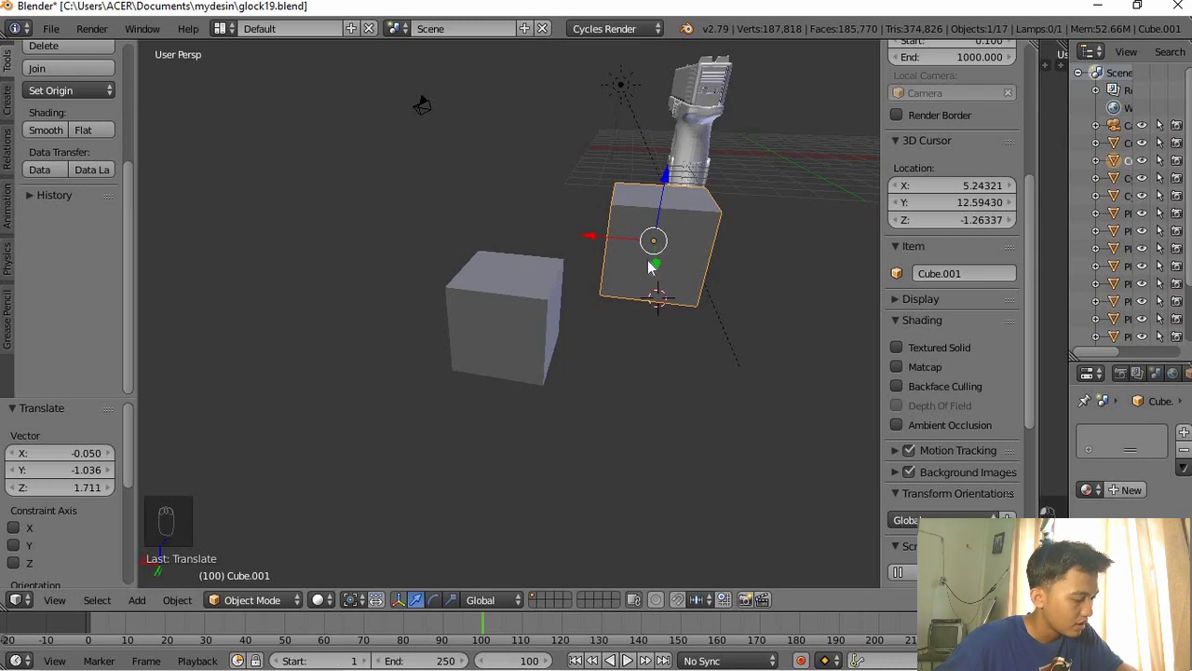
Scale the second cube up moderately and rotate it by about -18.5° in the view
key("s")
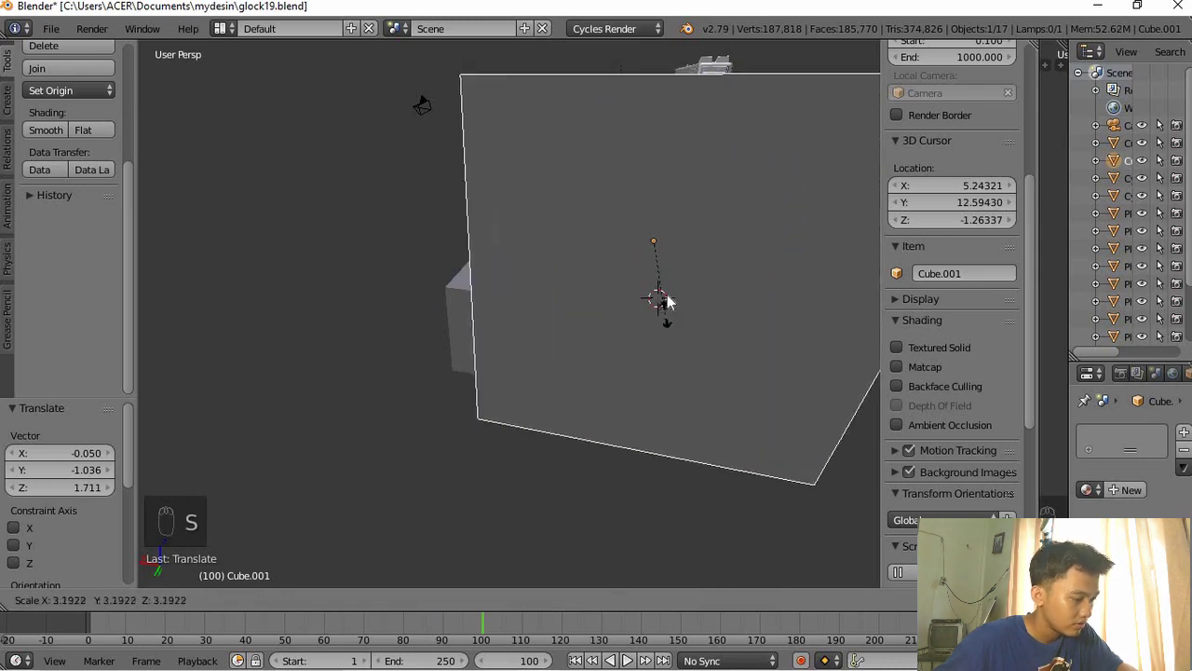
left_click(807, 407)
key("s")
left_click(795, 391)
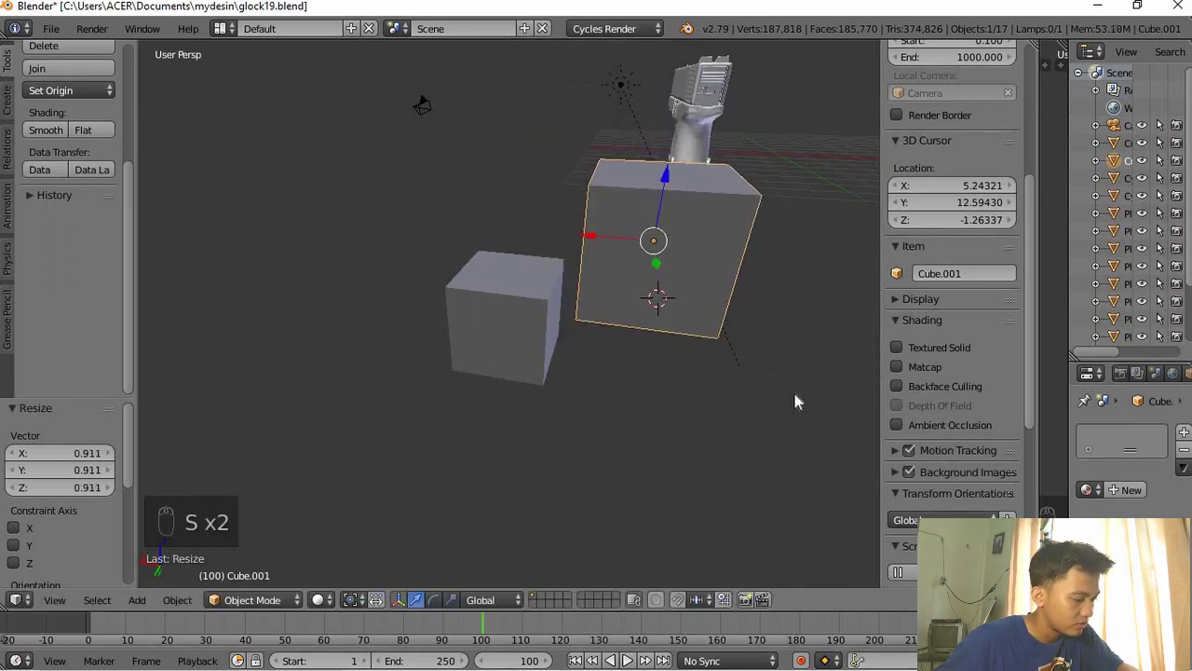
key("r")
left_click(803, 374)
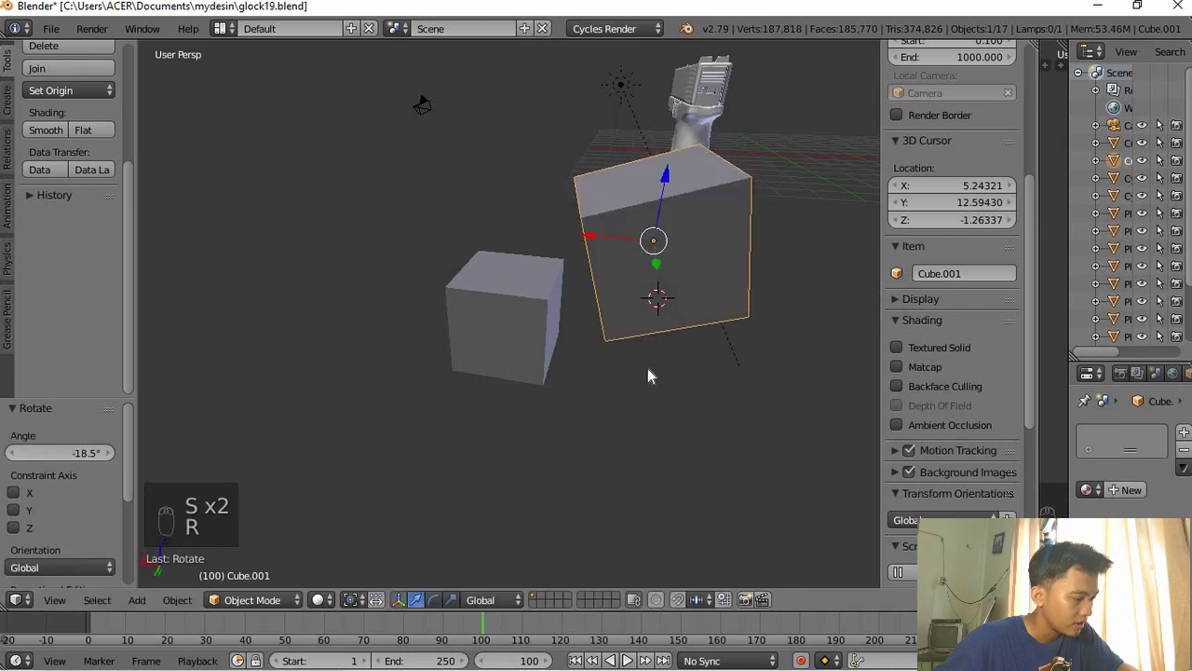
Enter Edit Mode on the second cube with face selection and extrude its front face outward by about 2.54 units
key("Tab")
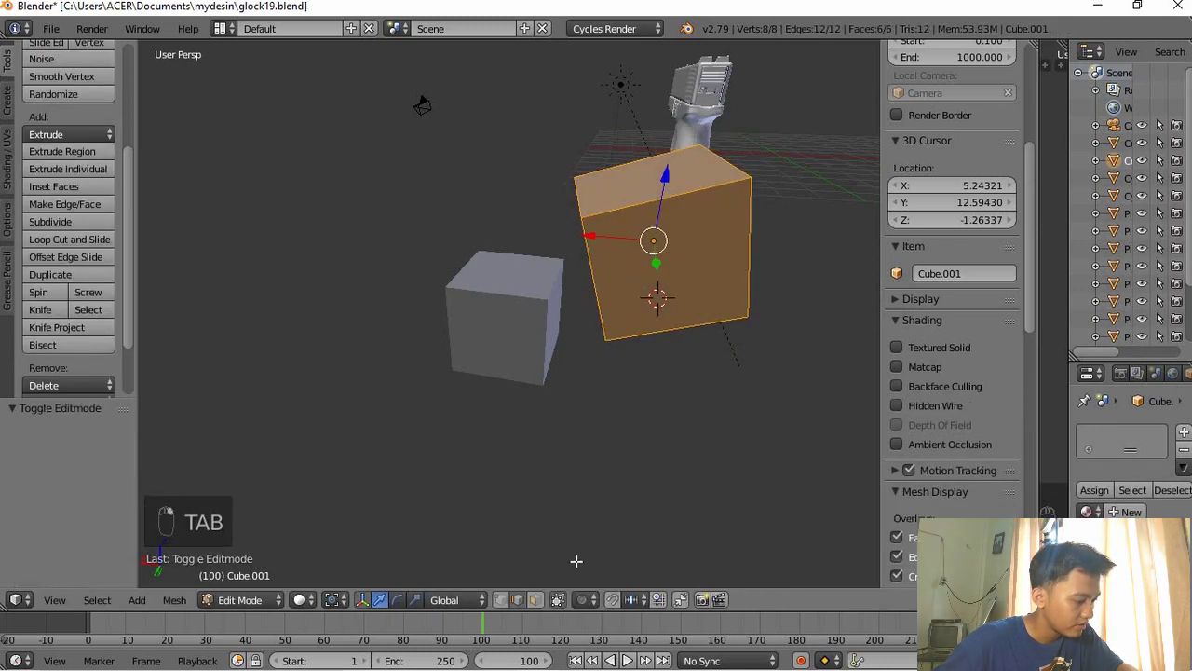
left_click(535, 599)
right_click(637, 310)
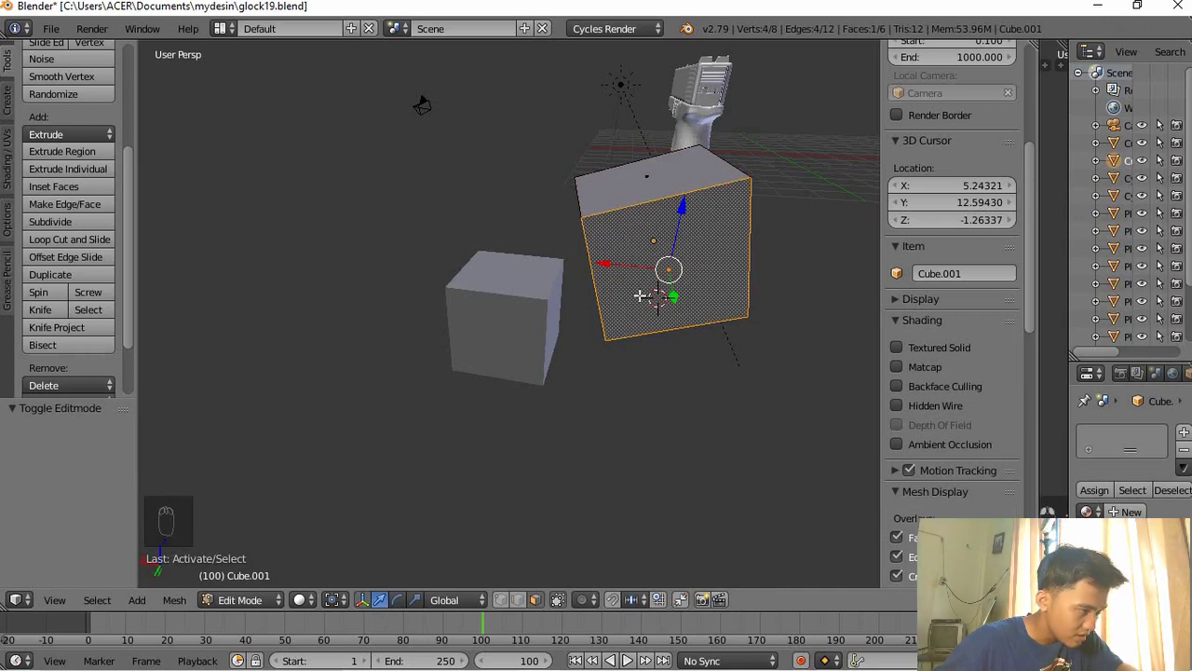
key("e")
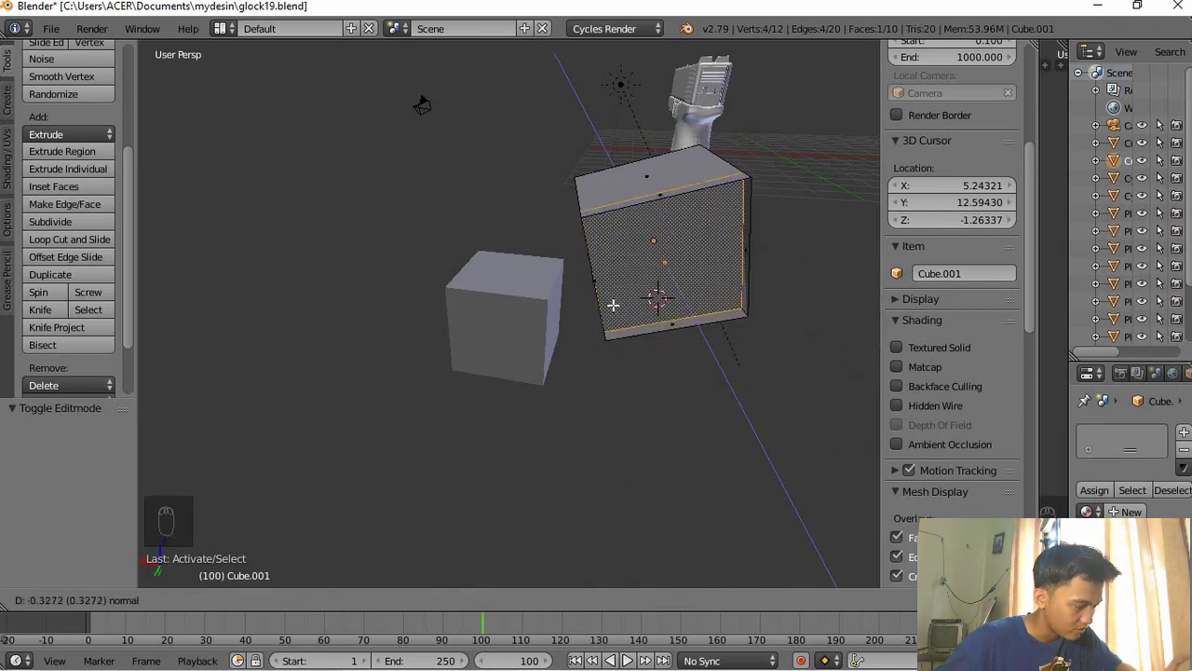
left_click(648, 392)
Move the extruded face about -4.887 units along the Y axis and grab it again for a free move
key("g")
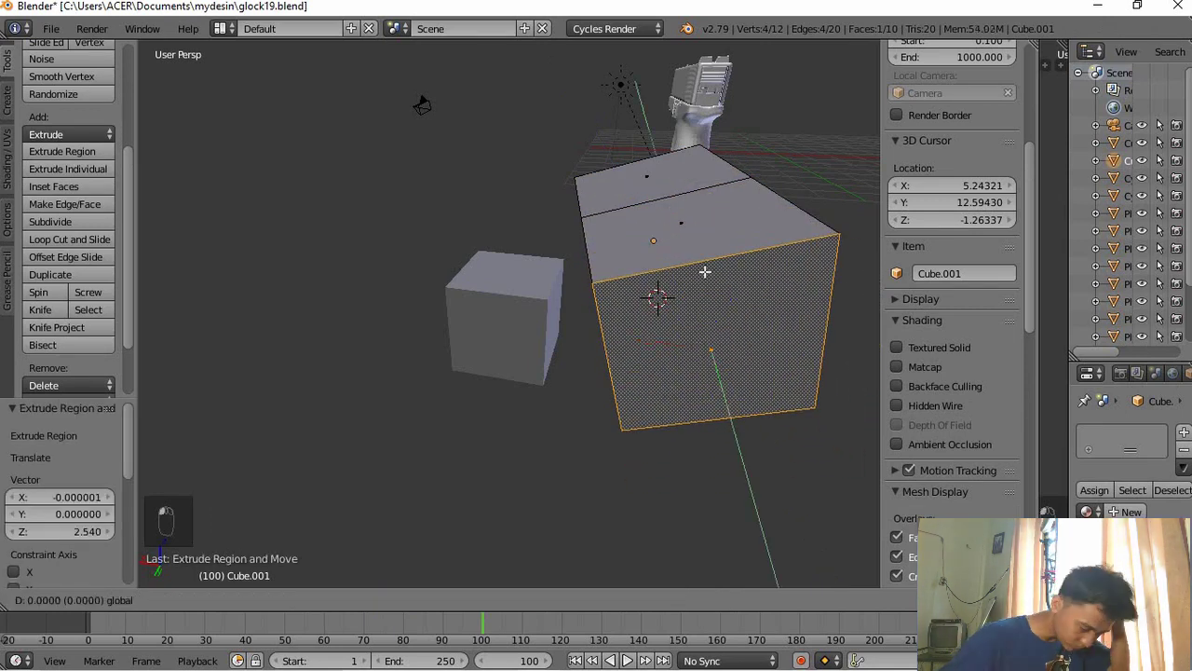
key("y")
left_click(673, 370)
key("g")
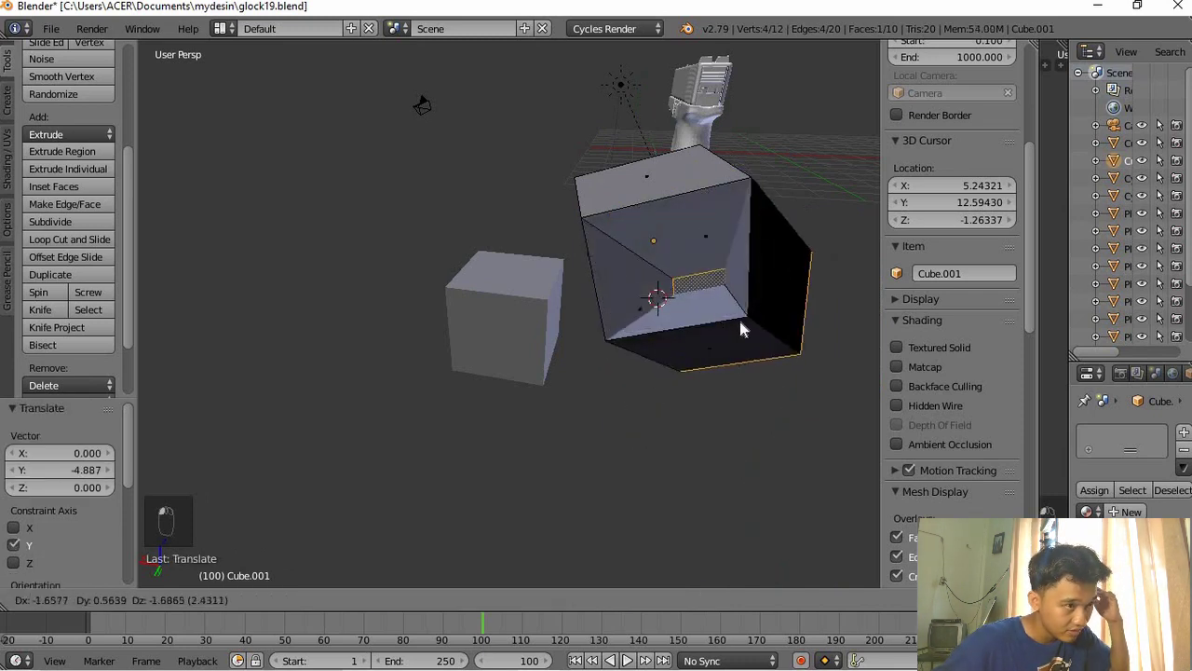
Return to Object Mode and delete the extruded cube
key("Tab")
key("Delete")
left_click(731, 321)
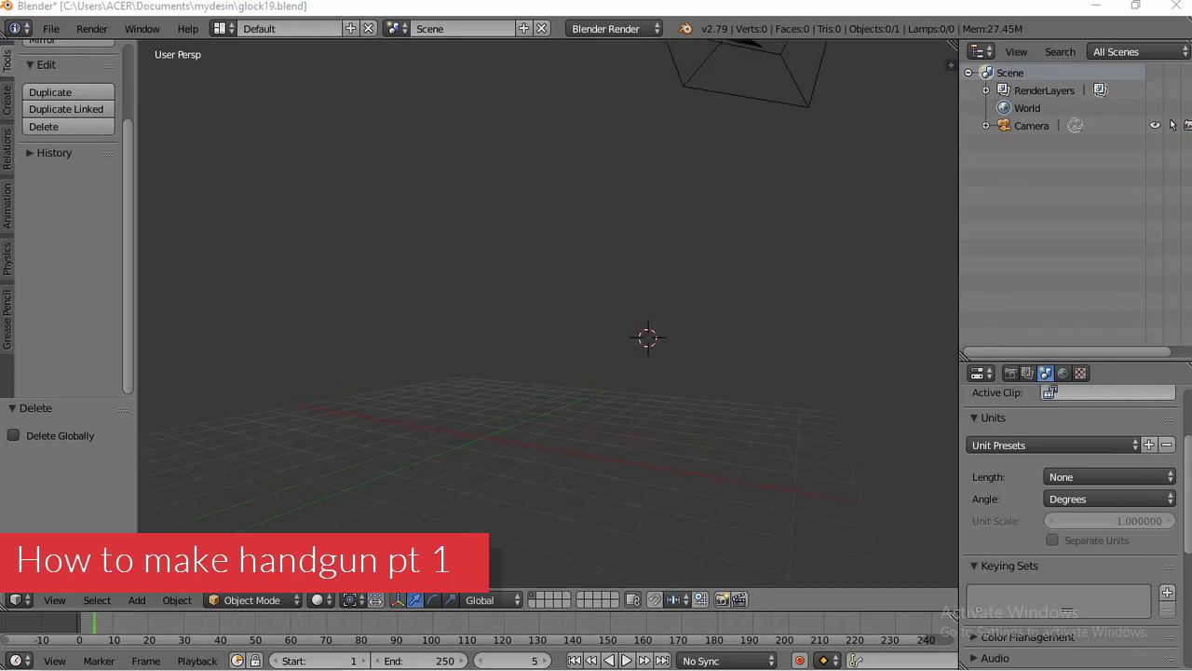
Show the 3D view's properties and add an empty background image entry
key("n")
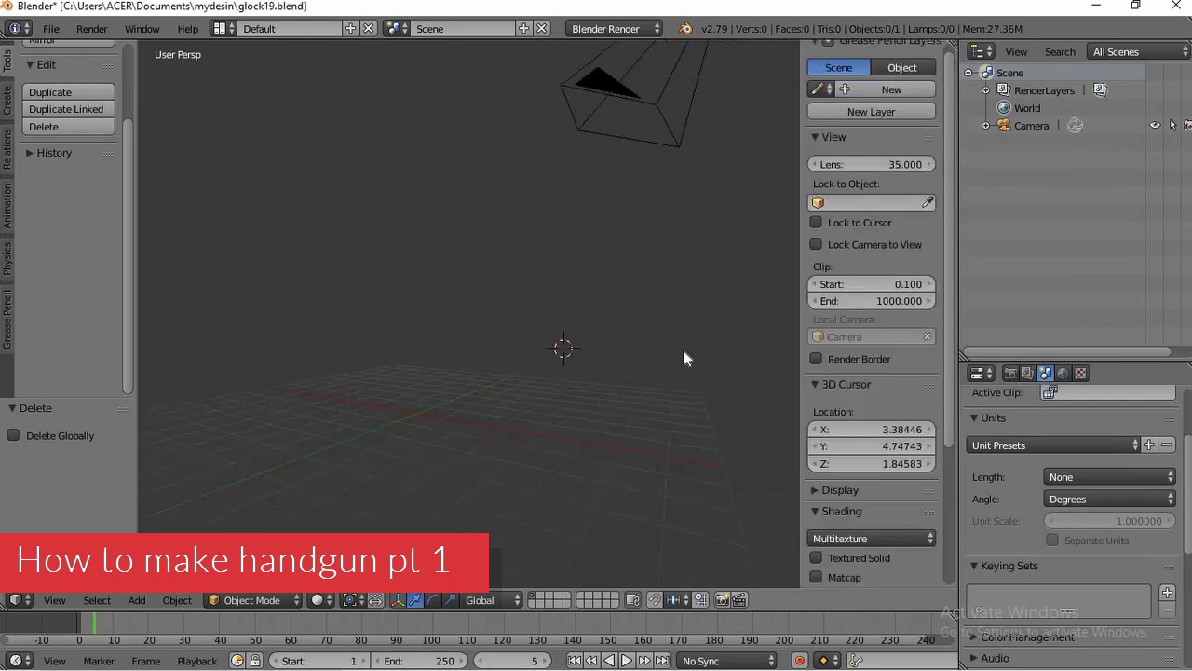
scroll(826, 377, "down", 5)
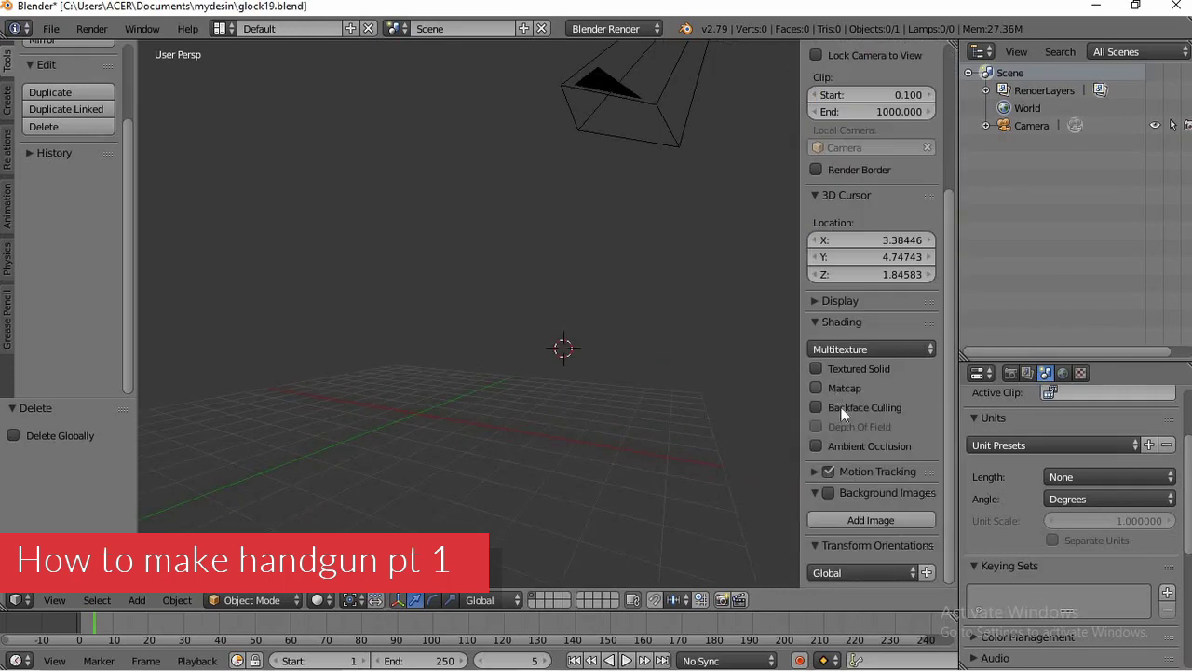
left_click(835, 518)
scroll(835, 498, "down", 3)
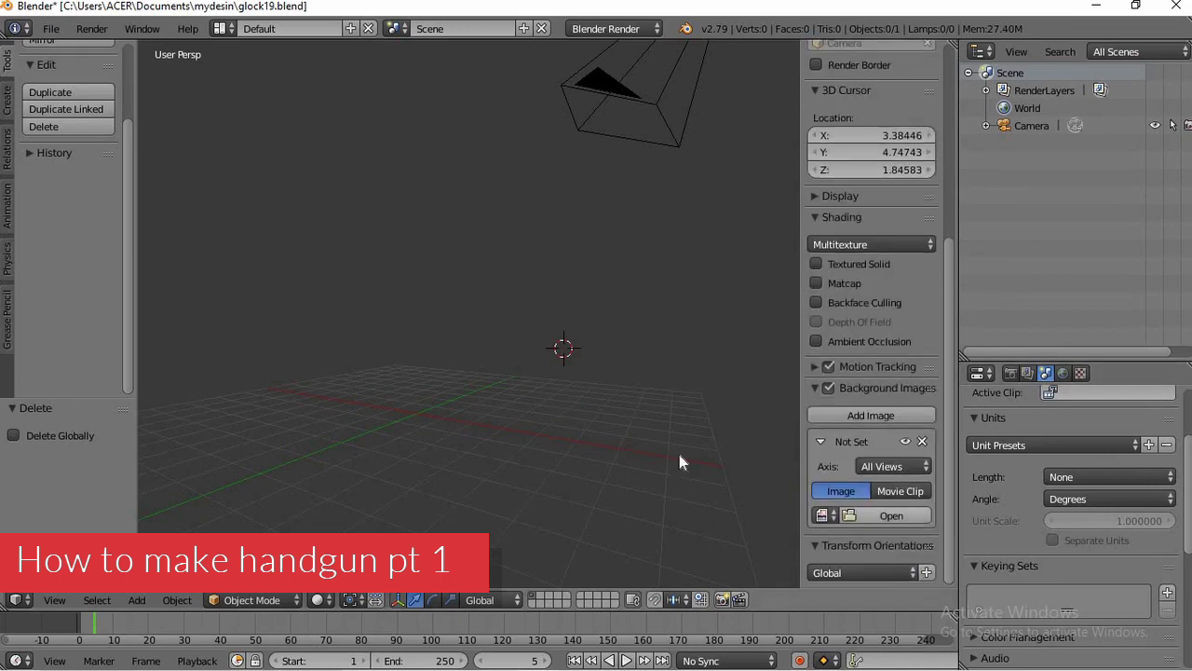
Load the pistol photo 71+HgUXU-mL._AC_SL1500_.jpg from d:\Asset\design\stock as the background image, browsing the files as thumbnails
left_click(876, 515)
scroll(63, 317, "down", 1)
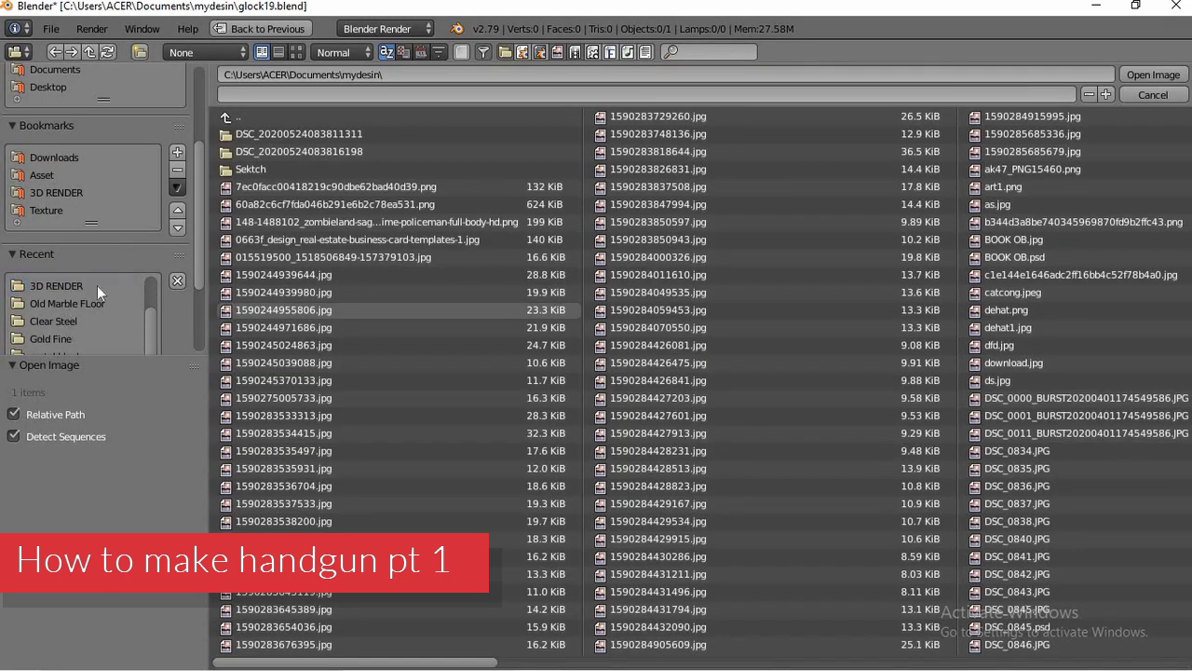
left_click(56, 177)
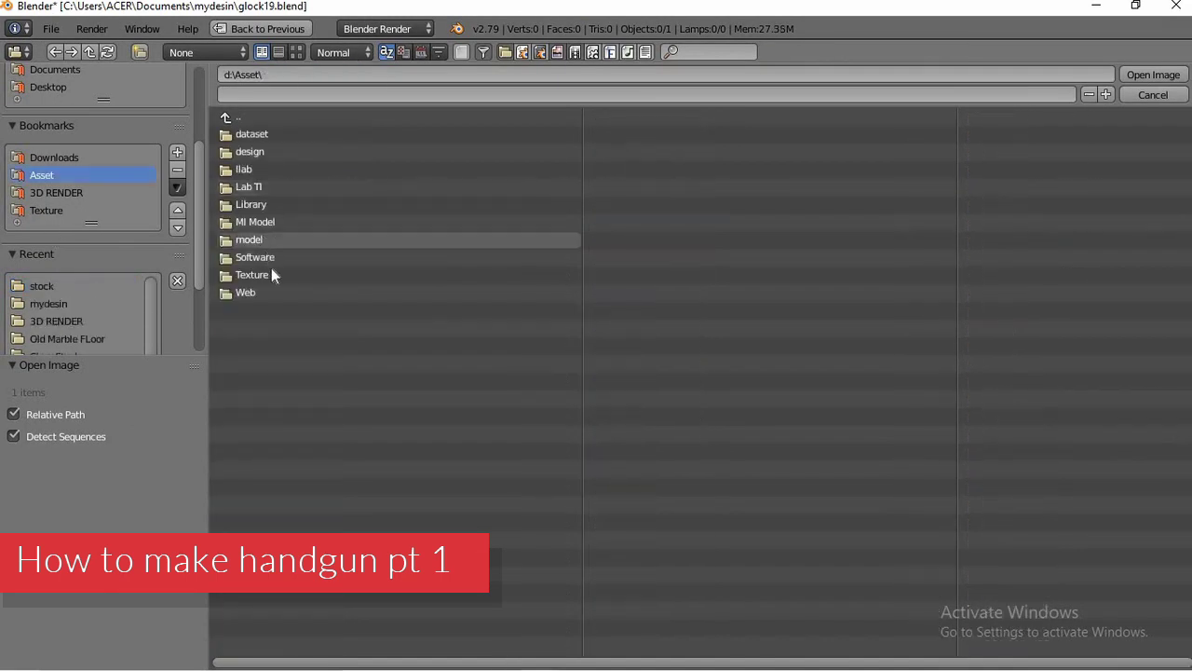
left_click(268, 156)
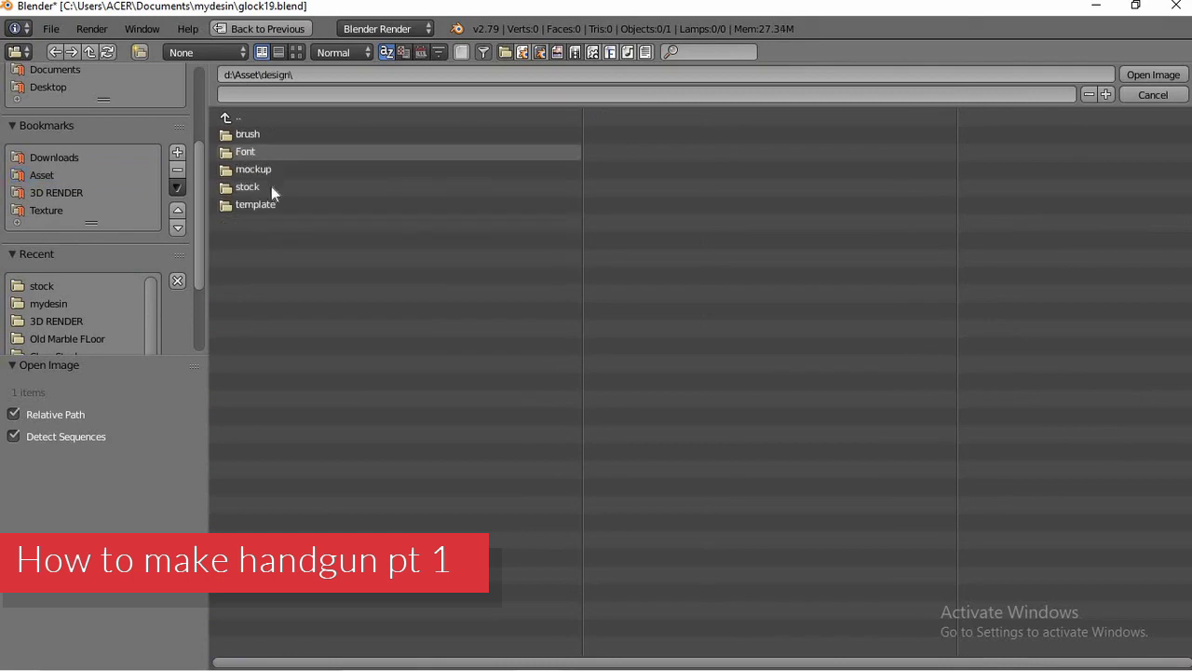
left_click(271, 186)
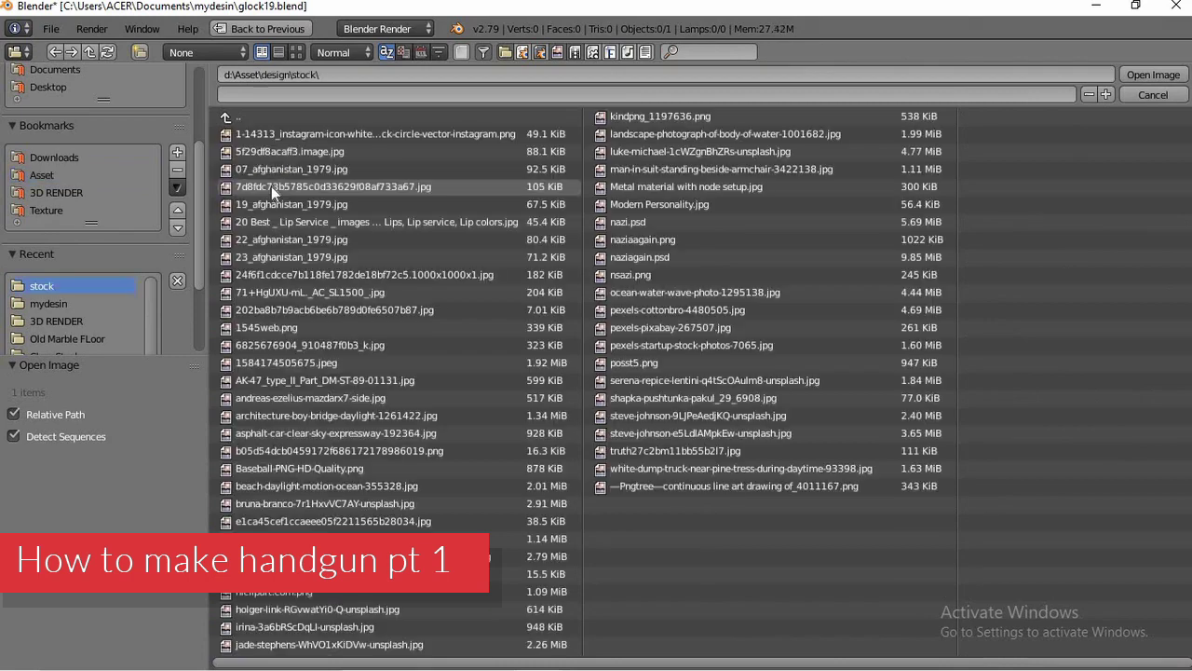
left_click(296, 52)
double_click(667, 318)
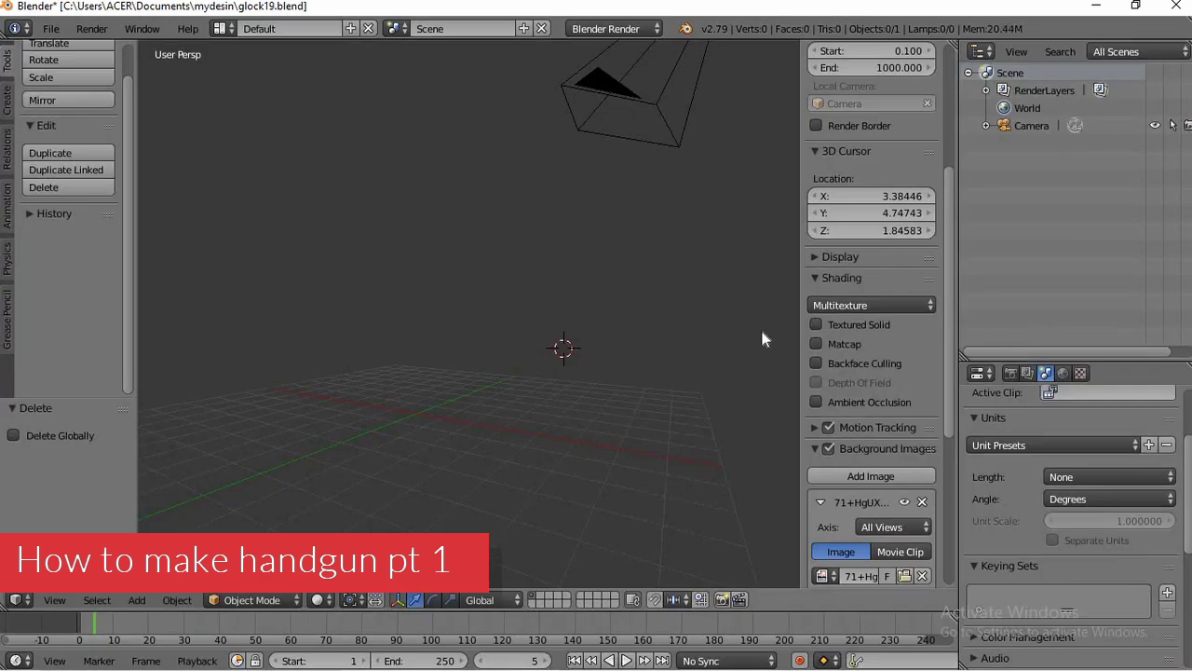
Switch to the right orthographic view and set the background image's opacity to 1.000
key("KP_3")
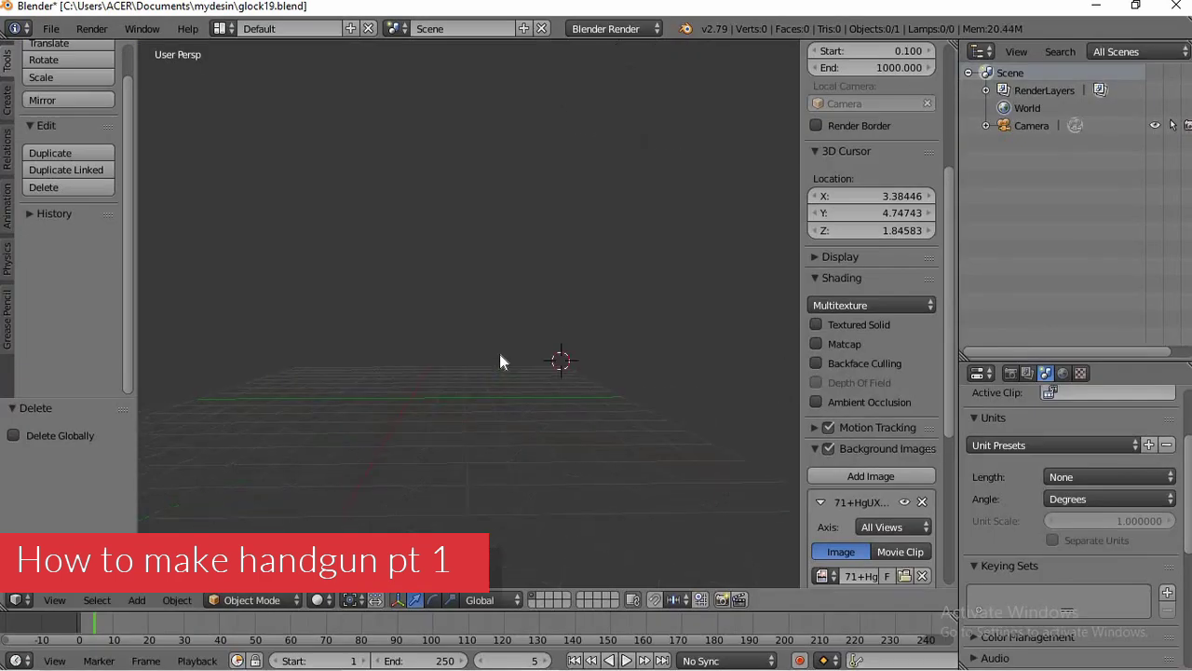
key("KP_5")
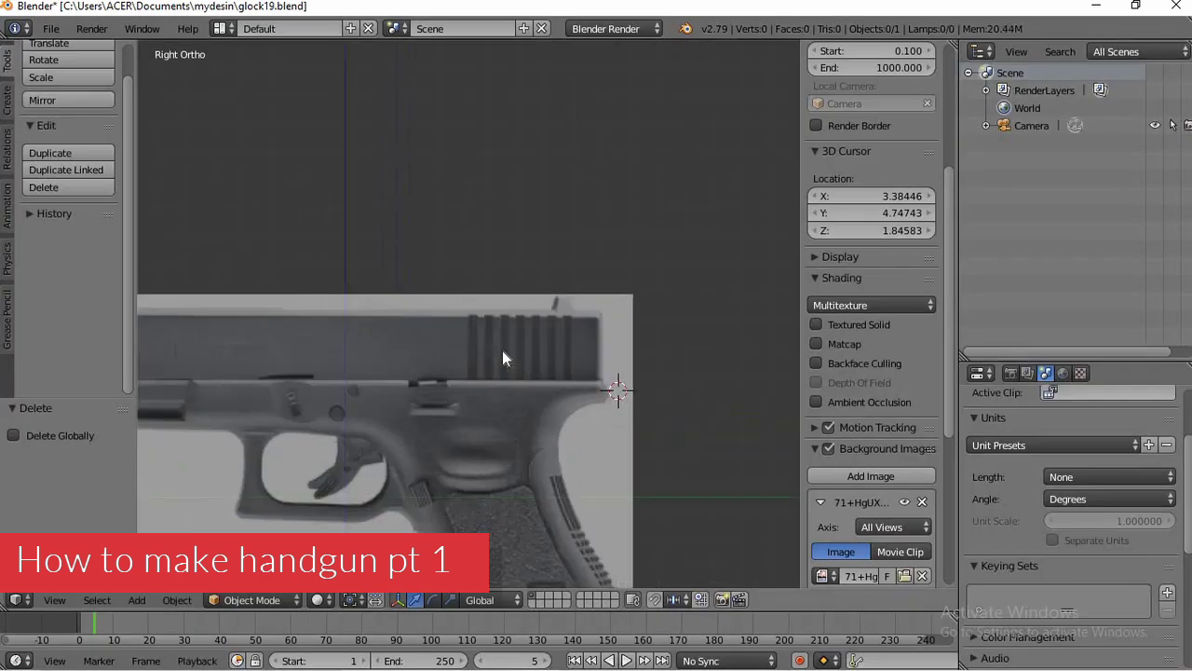
scroll(502, 351, "down", 2)
middle_click_drag(699, 338, 840, 339, "shift")
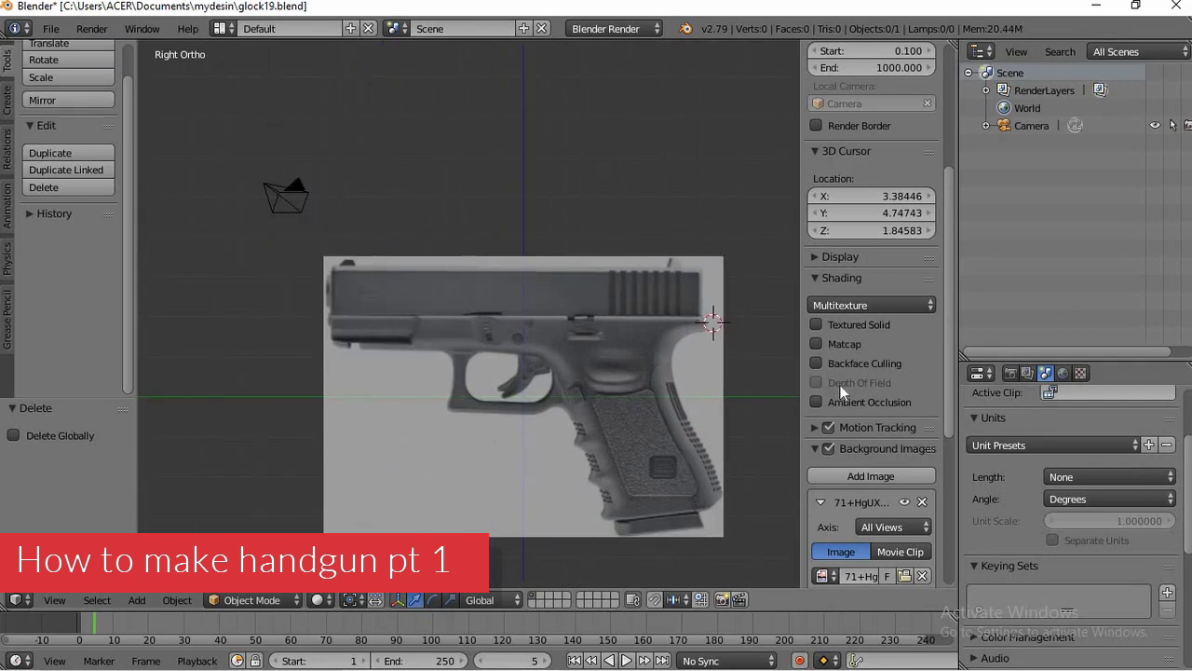
scroll(842, 391, "down", 7)
left_click_drag(872, 447, 935, 448)
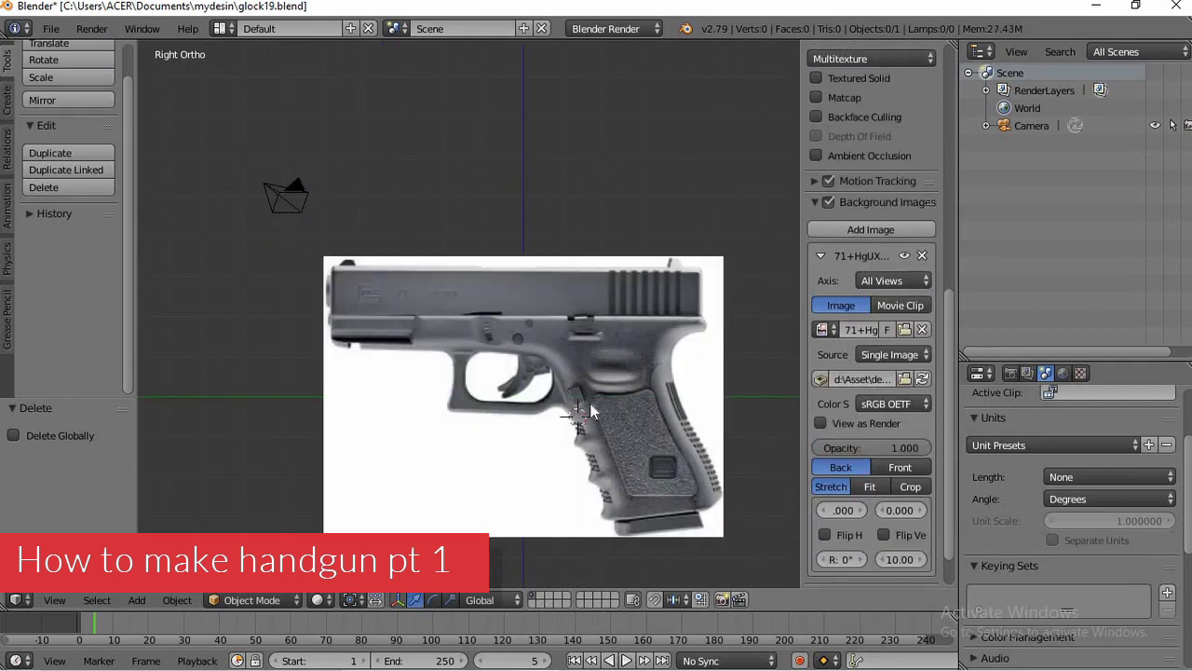
Add a plane mesh near the rear of the pistol's slide and set its Y rotation to 90°
scroll(593, 394, "up", 4)
middle_click_drag(644, 298, 525, 311, "shift")
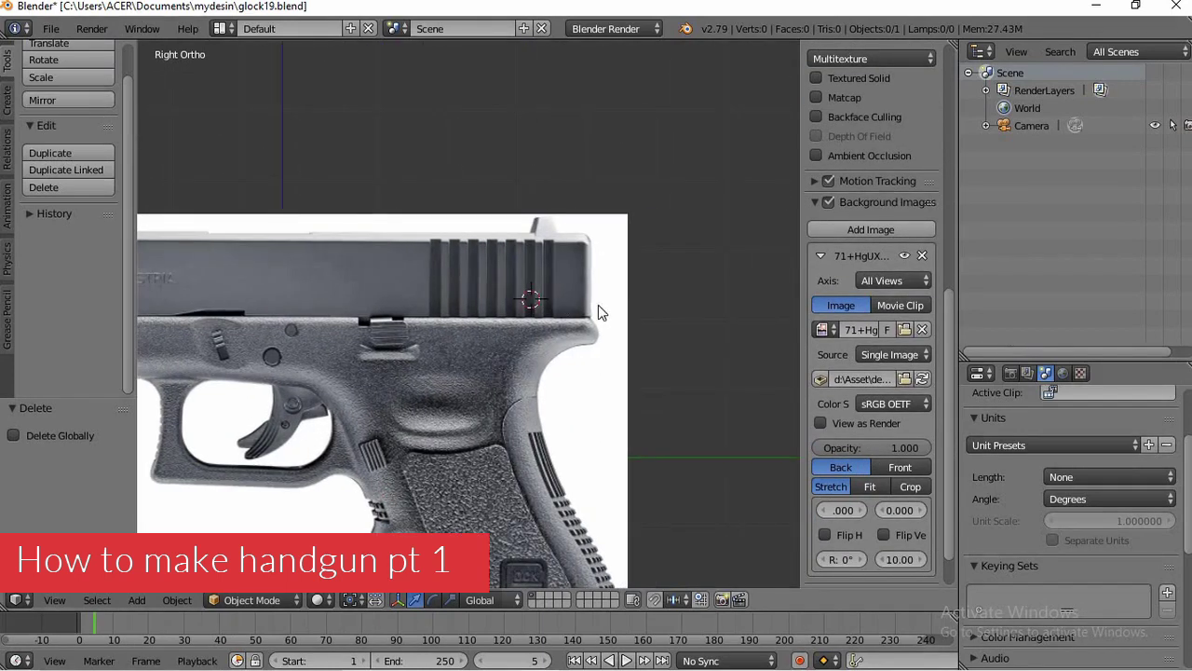
scroll(554, 311, "up", 2)
key("shift+a")
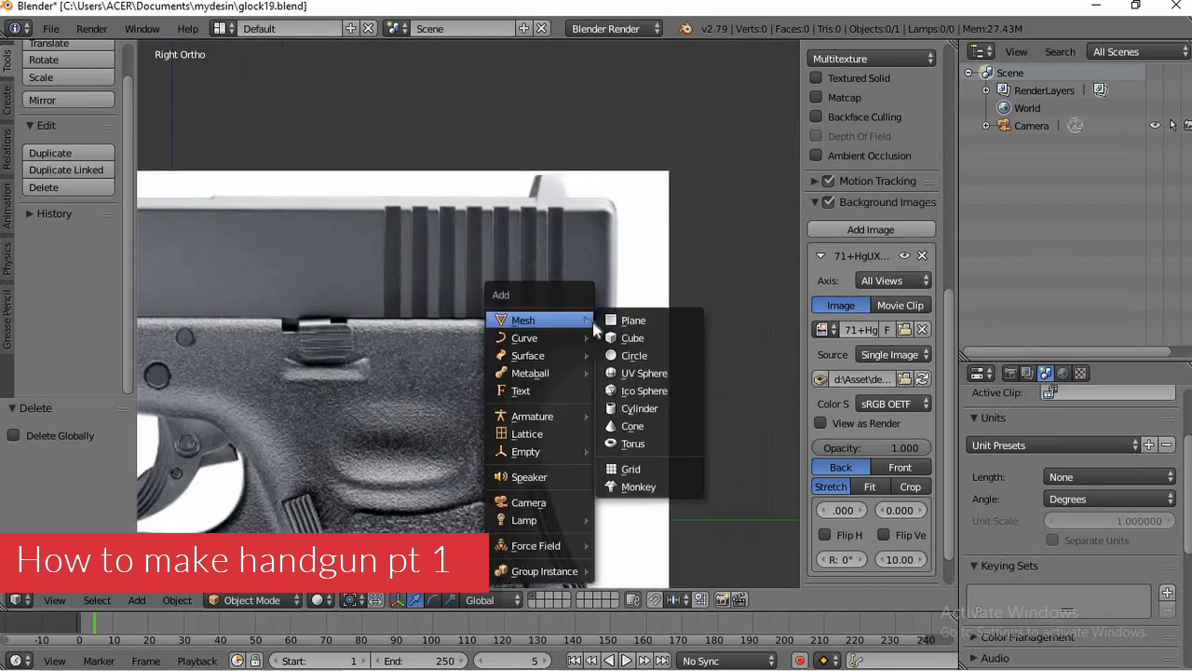
left_click(626, 320)
scroll(847, 214, "up", 10)
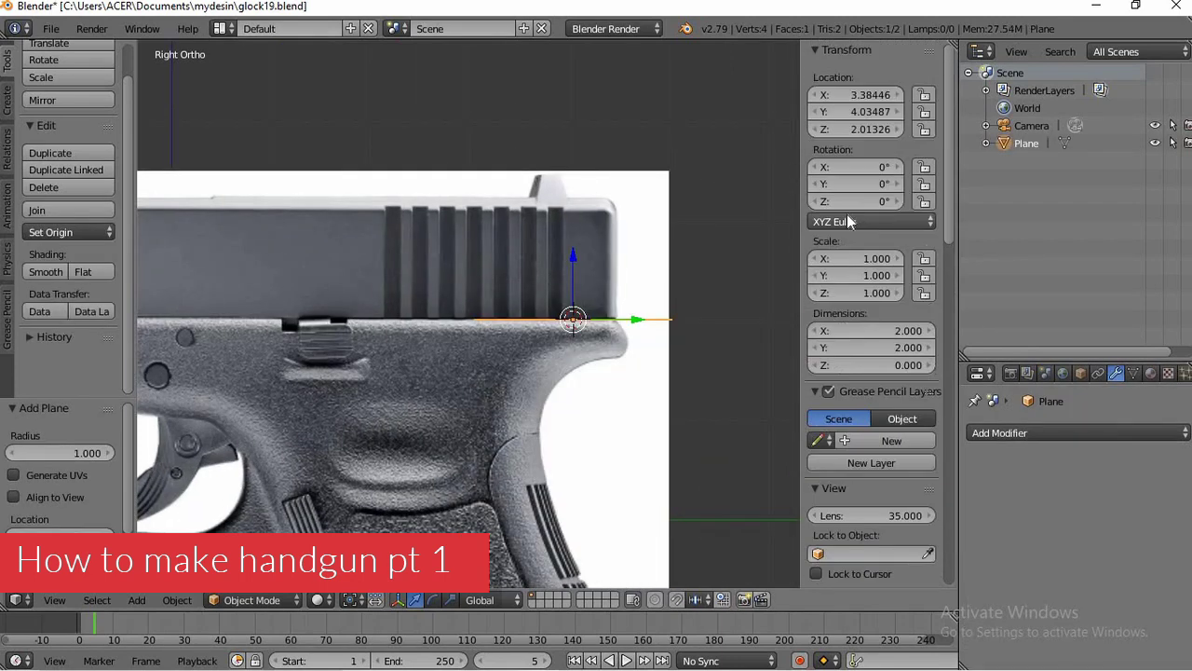
left_click(855, 183)
type("90")
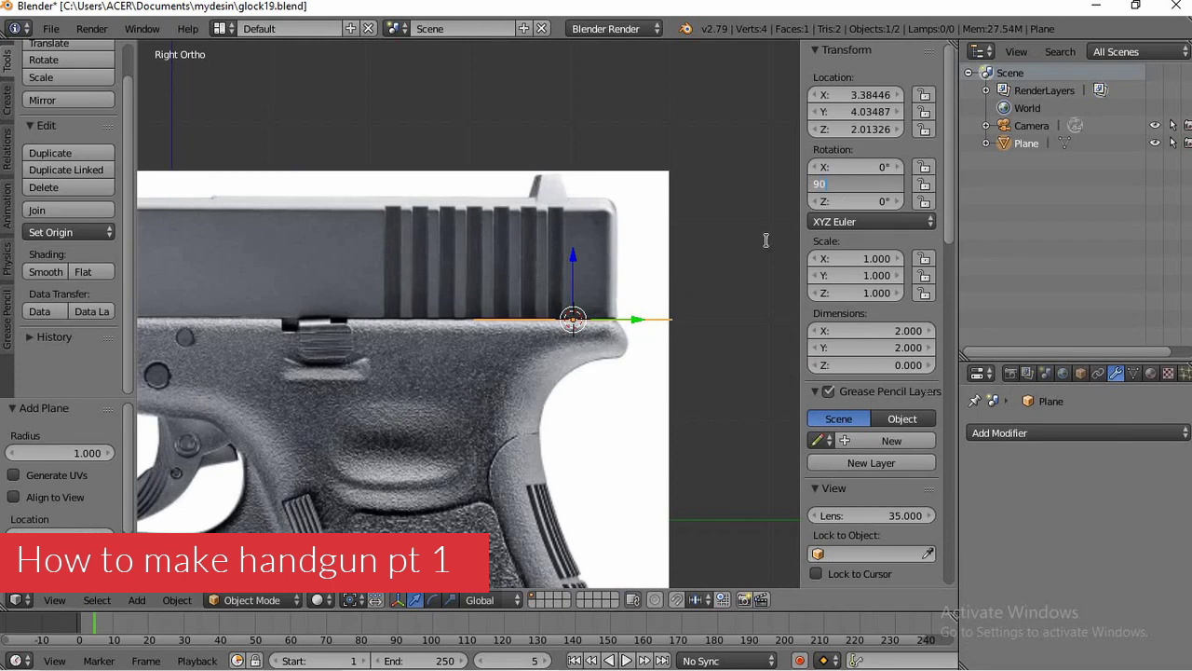
key("Return")
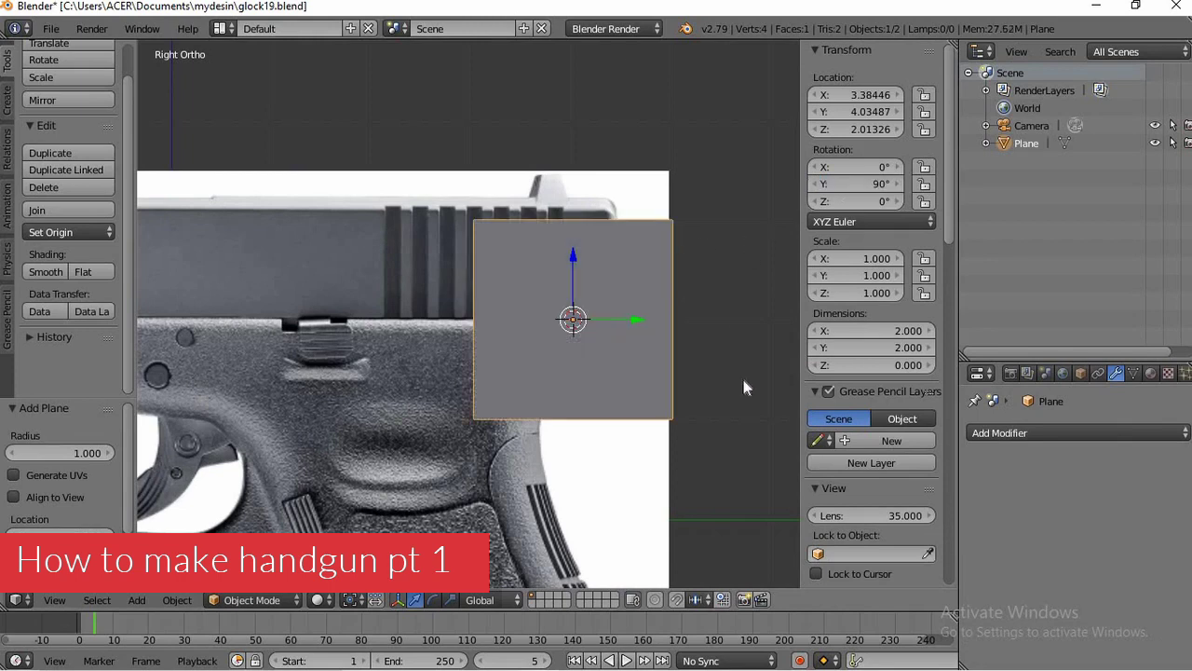
Move the plane about -0.557 in Y and 0.248 in Z onto the slide's rear, and edit its mesh in wireframe shading
key("g")
left_click(688, 355)
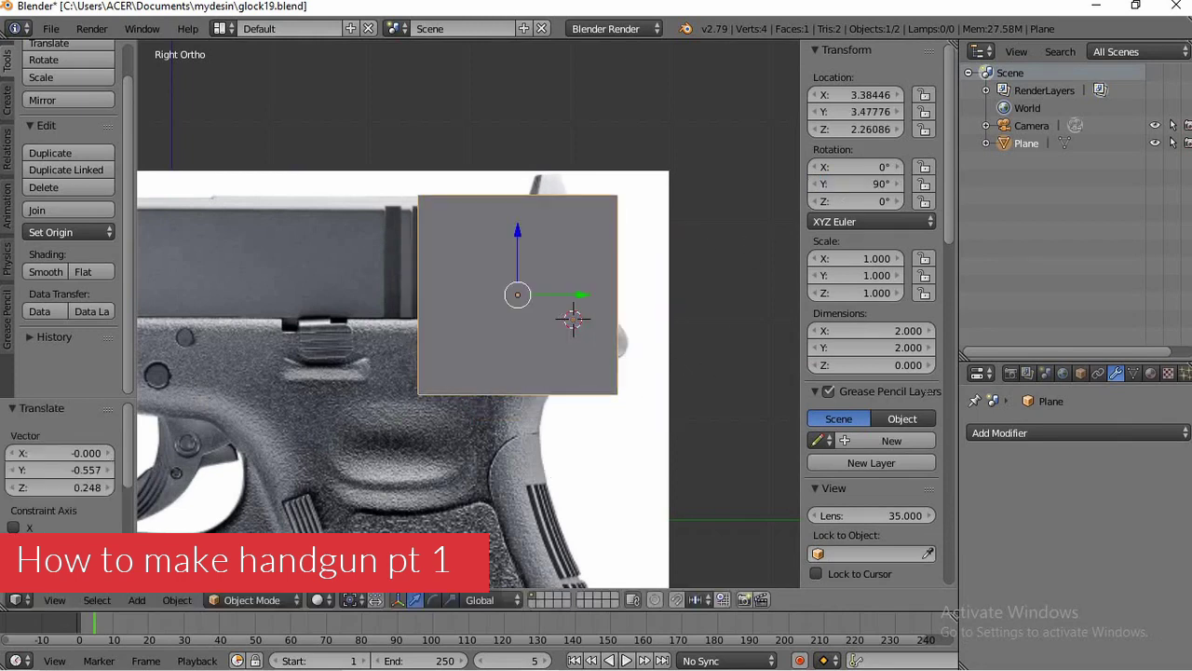
key("Tab")
left_click(317, 600)
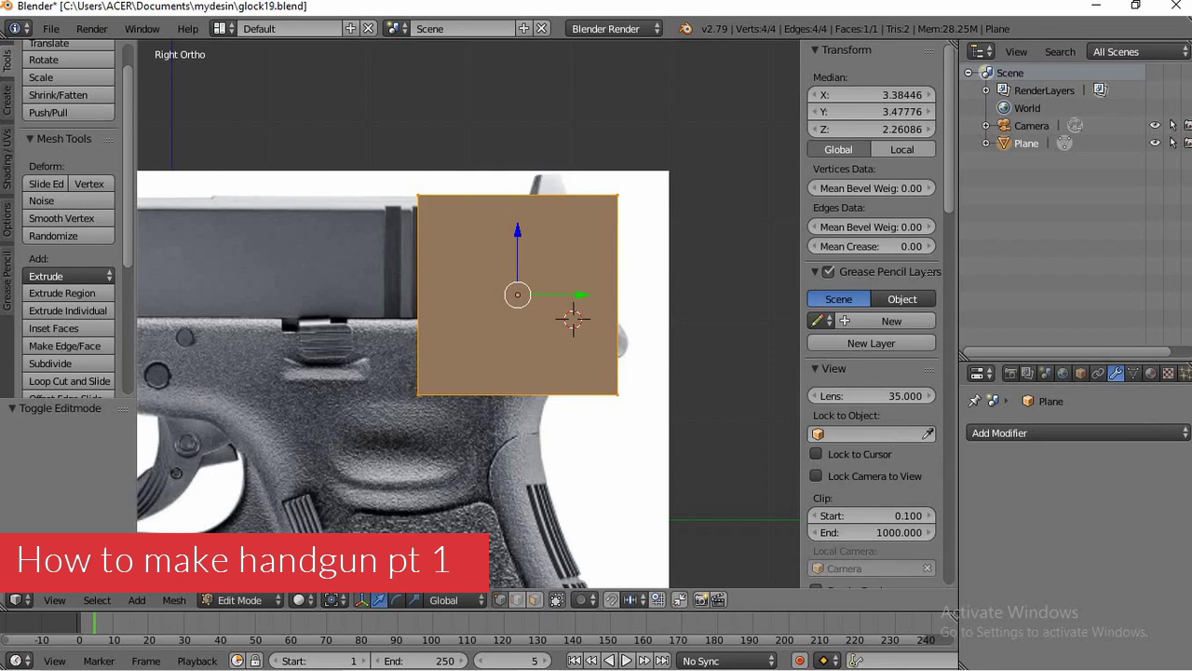
left_click(298, 600)
left_click(328, 521)
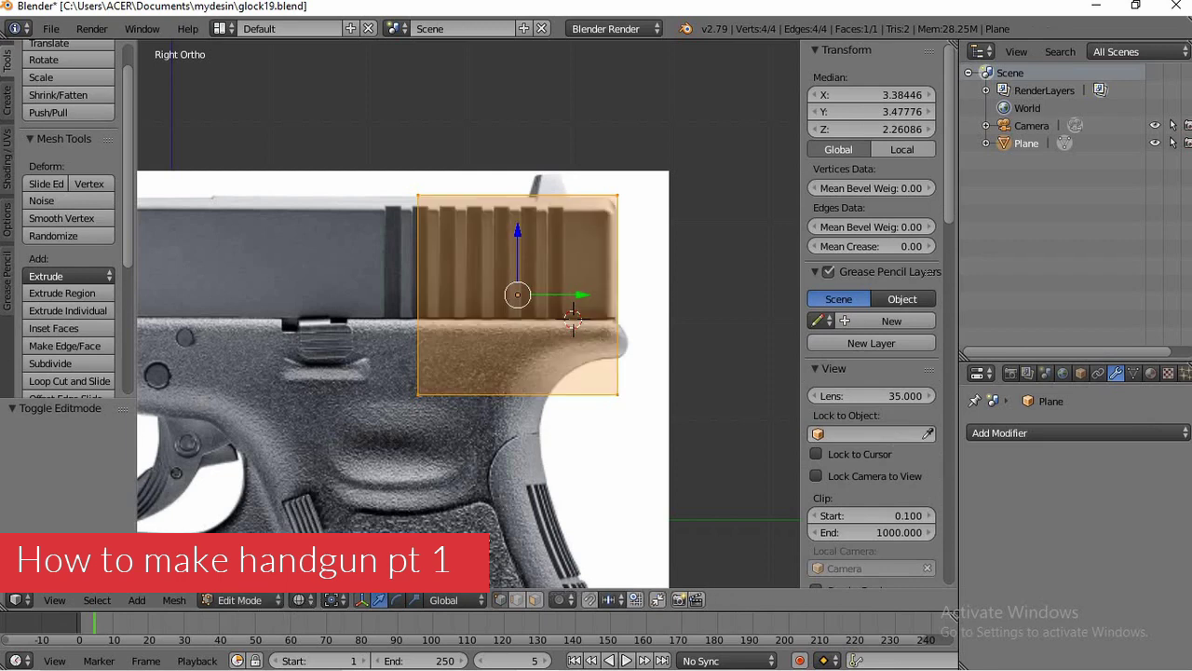
Move the plane's lower and front edges to fit the pistol's slide outline, about 9.3 by 1.24 units, and leave Edit Mode
right_click(507, 353)
left_click_drag(522, 350, 122, 259)
scroll(1032, 298, "down", 4, "ctrl")
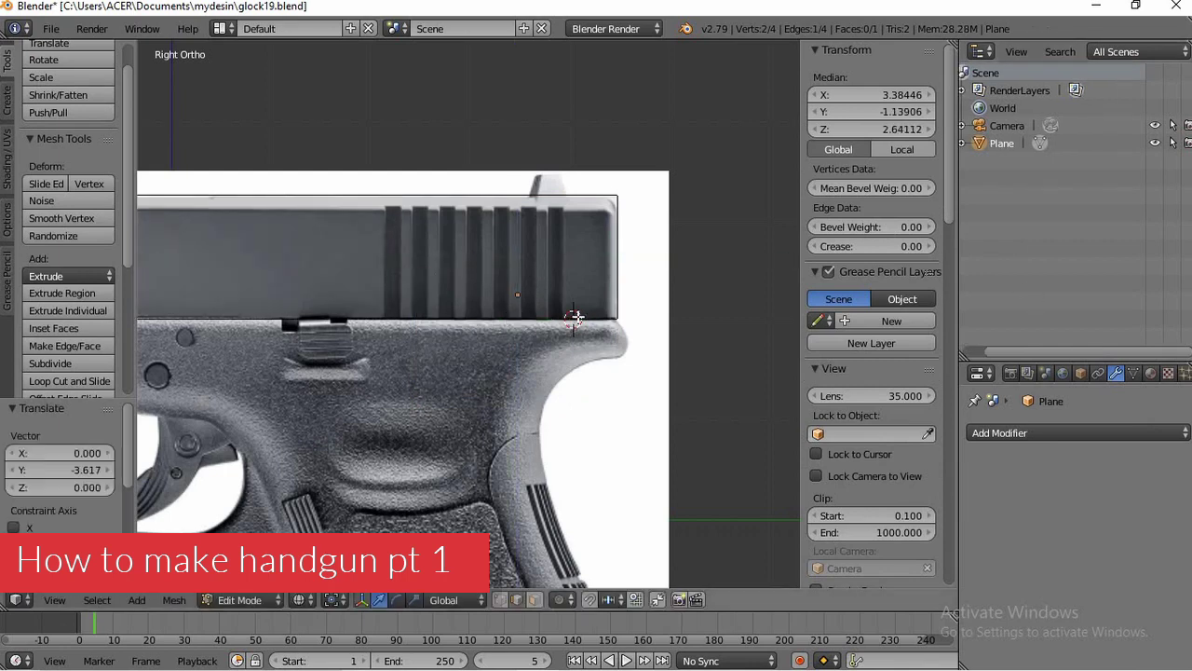
scroll(601, 338, "down", 20, "ctrl")
left_click_drag(667, 263, 314, 257)
key("Tab")
Add a cylinder mesh at the muzzle end of the pistol's slide
scroll(314, 258, "down", 3)
scroll(314, 257, "up", 6)
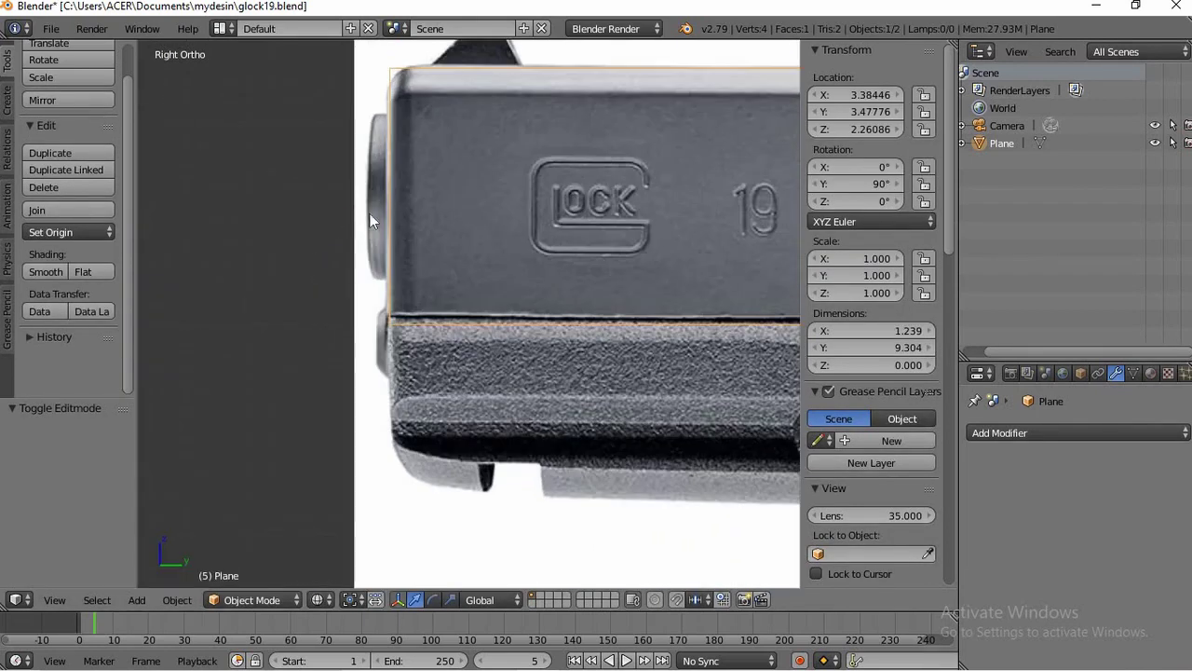
key("shift+a")
mouse_move(370, 213)
left_click(445, 300)
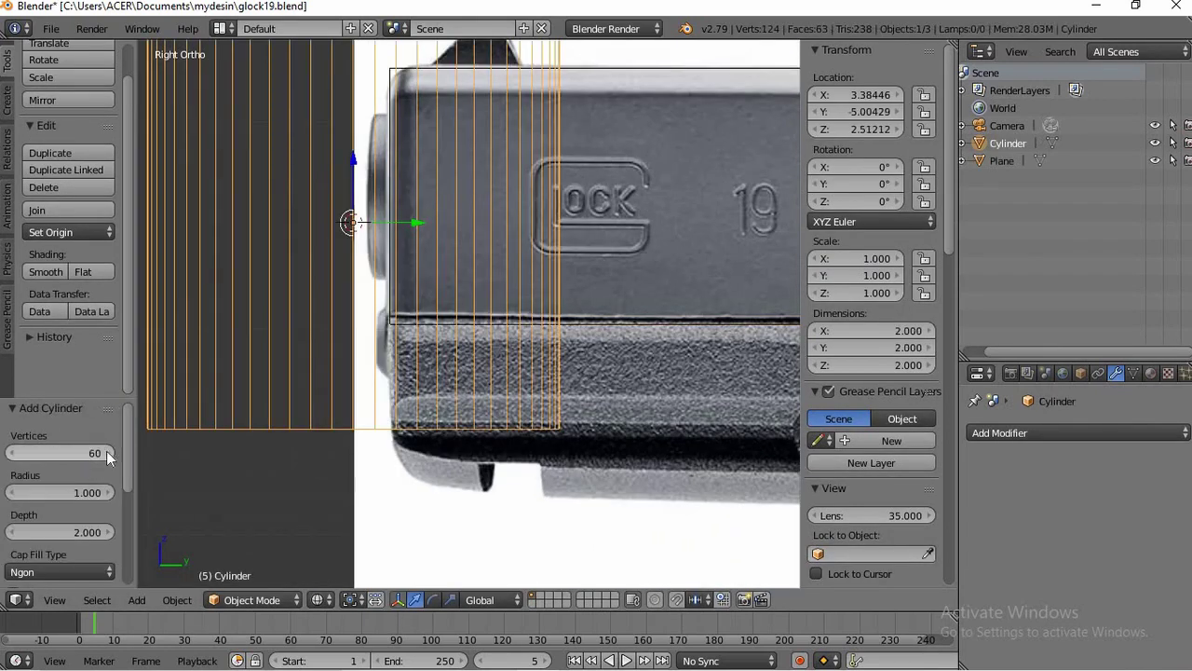
Increase the new cylinder's vertex count and scale it down uniformly to about 0.221
left_click_drag(49, 453, 80, 453)
key("s")
left_click(396, 301)
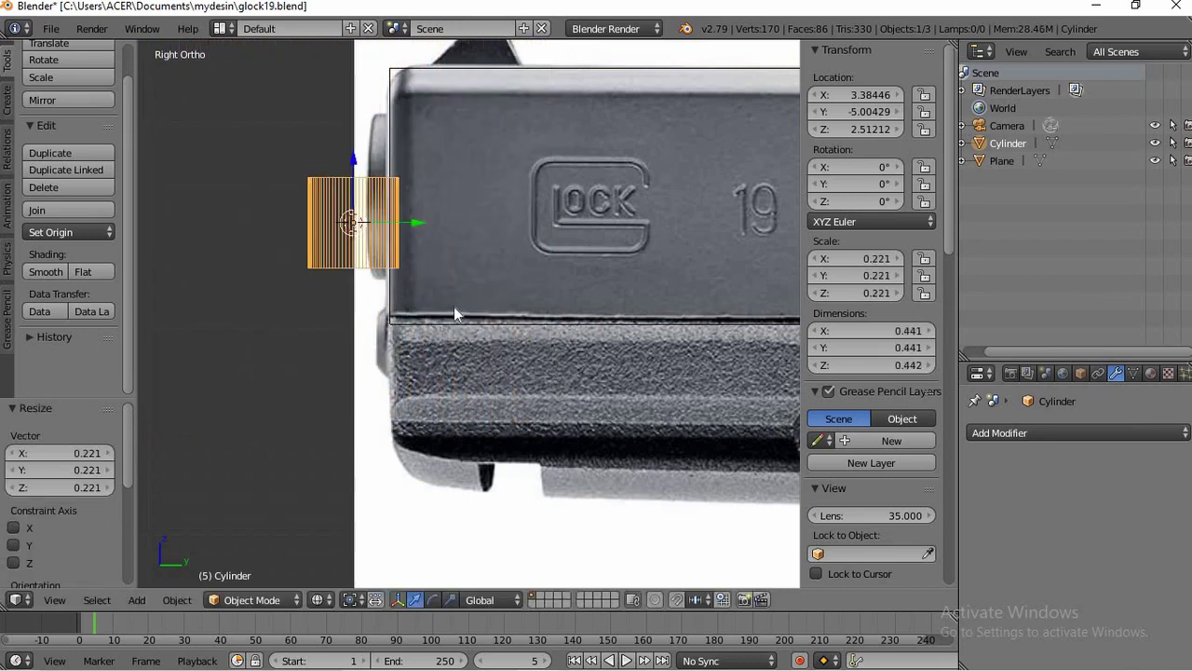
Move the cylinder about 0.162 in Y and 0.111 in Z onto the muzzle and set its X rotation to 90°
key("g")
left_click(488, 293)
left_click(846, 169)
key("Return")
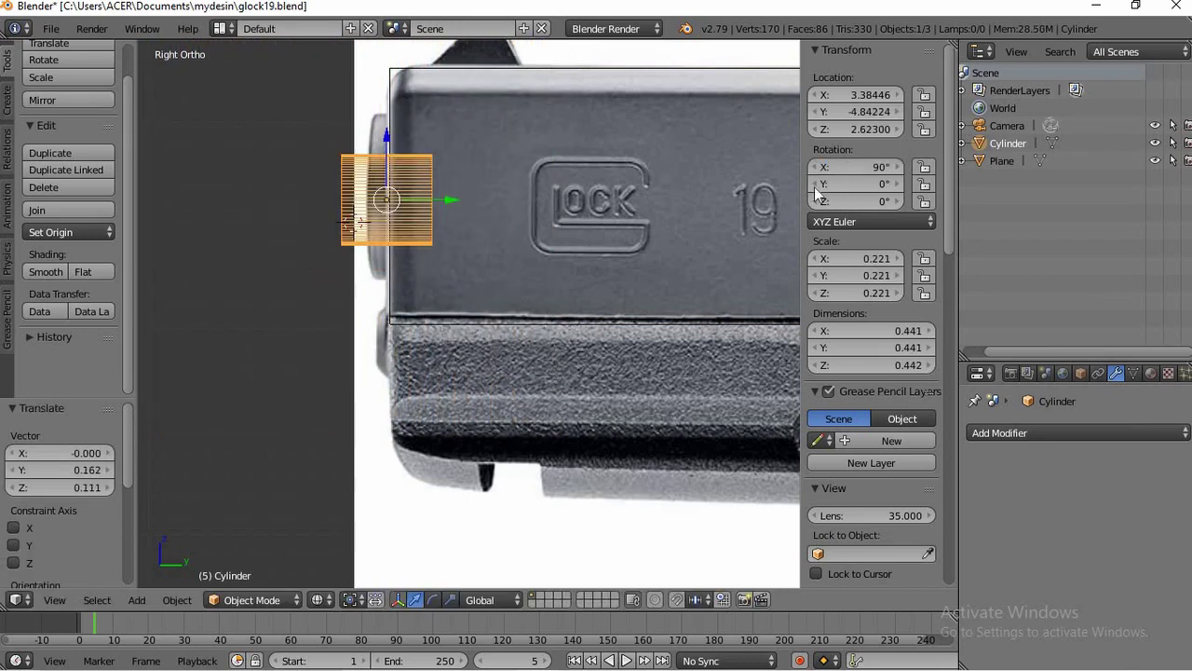
Scale the cylinder up to about 0.395 and position it to match the barrel's muzzle in the side reference photo
scroll(444, 240, "up", 2)
key("s")
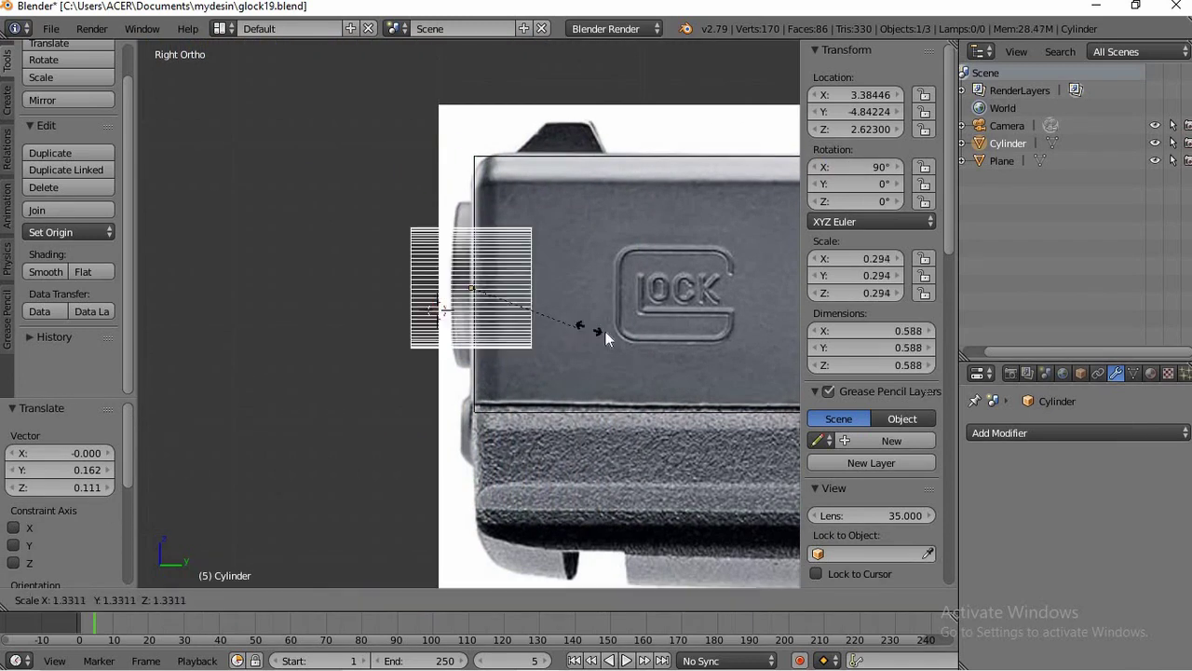
left_click(605, 331)
key("g")
left_click(607, 326)
key("s")
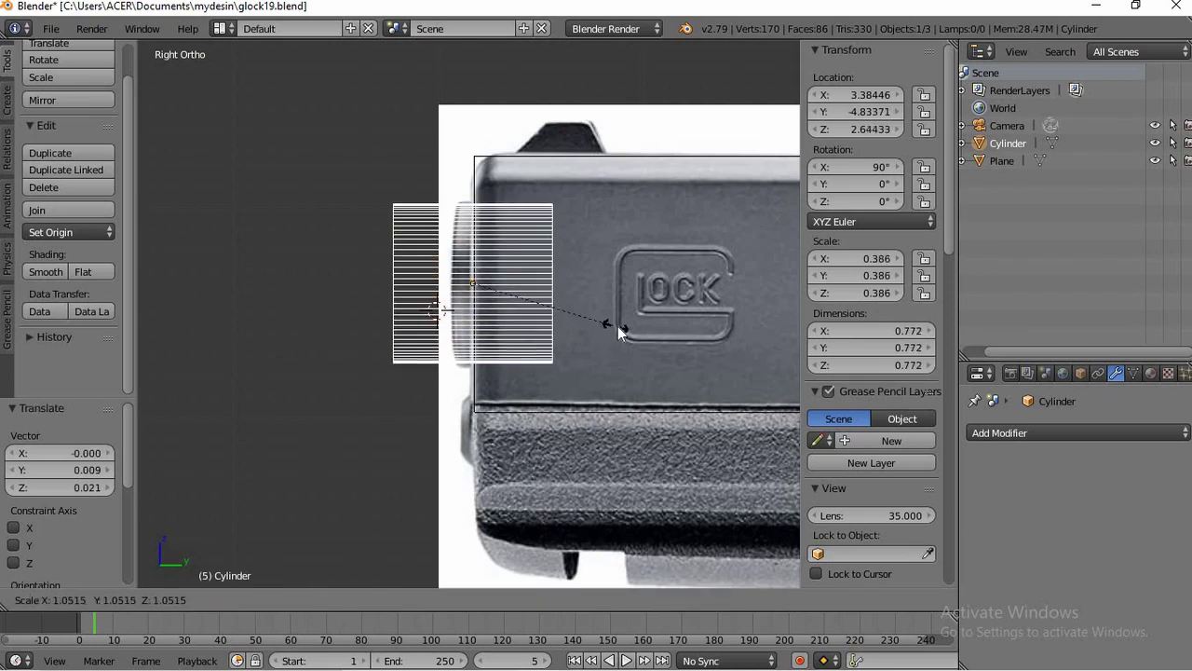
key("Escape")
key("g")
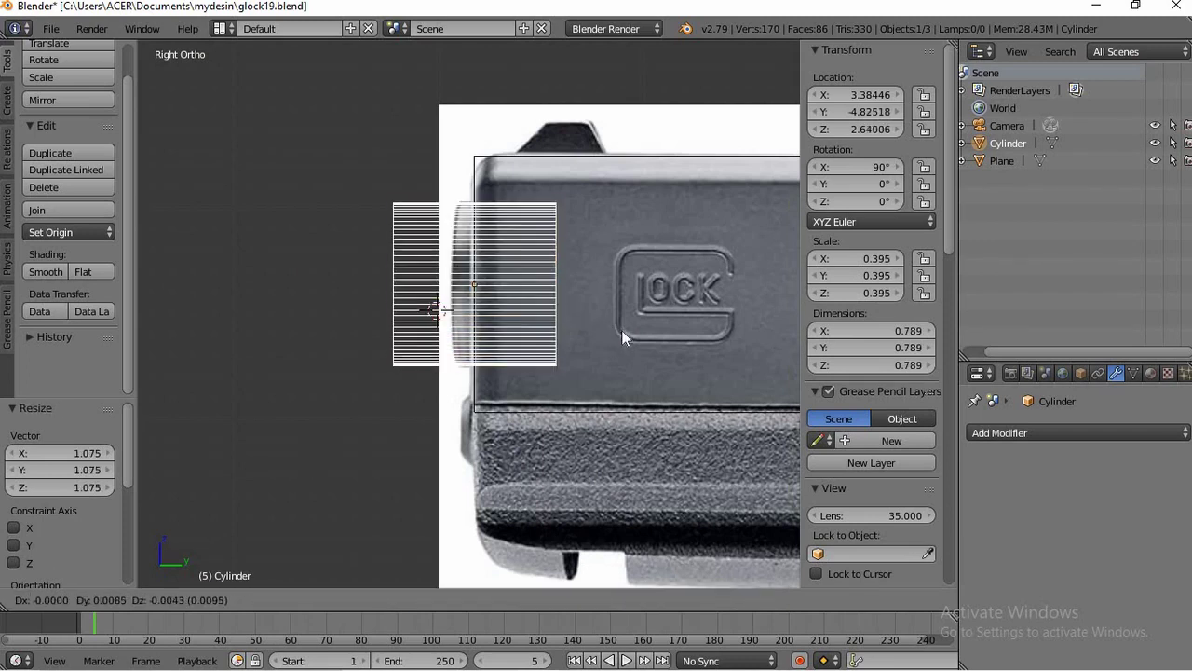
left_click(622, 330)
In the front view, move the cylinder about 0.503 along X away from the slide plane
key("KP_1")
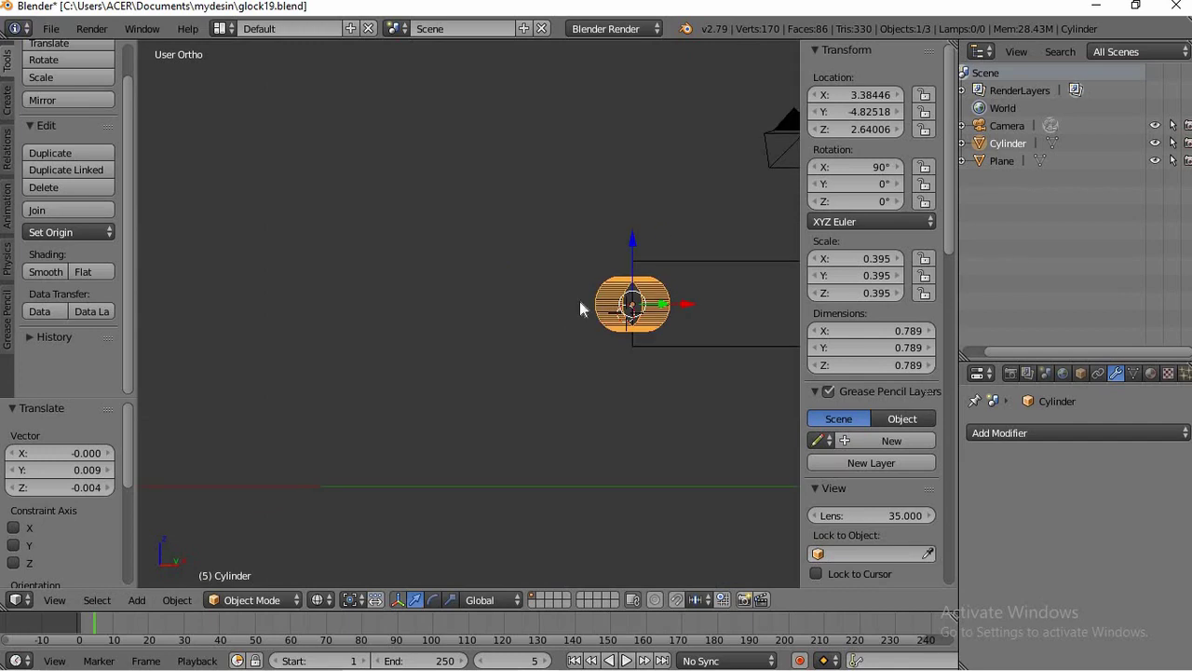
scroll(596, 284, "up", 3)
scroll(559, 289, "down", 5, "ctrl")
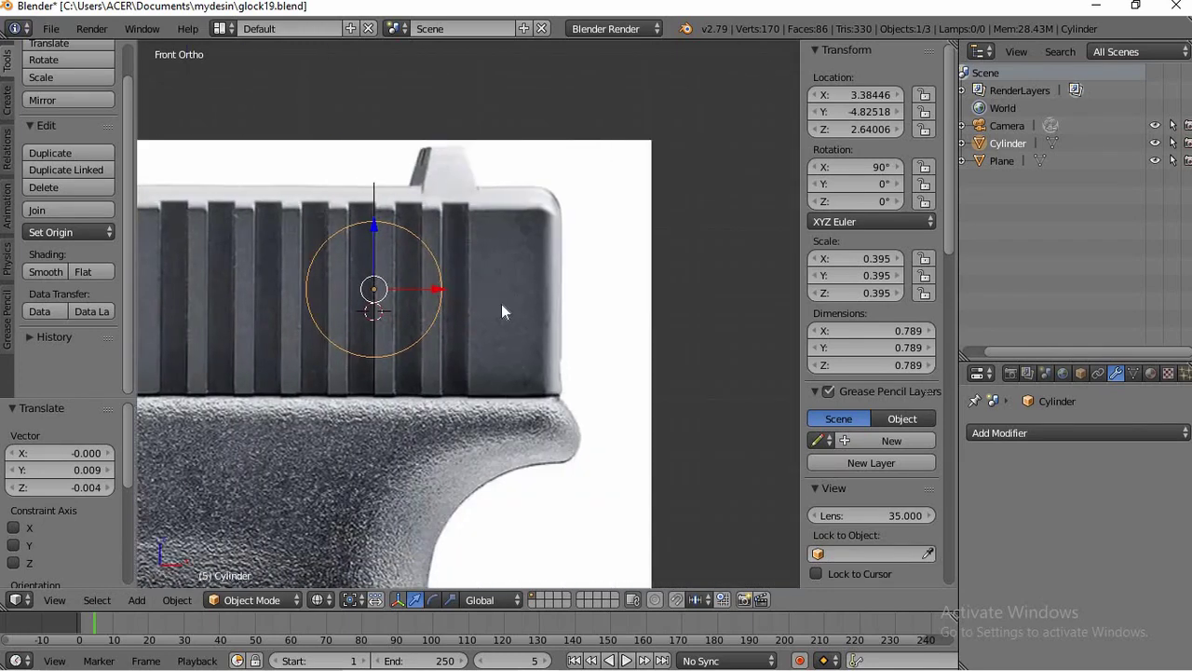
scroll(419, 280, "up", 4)
left_click_drag(368, 272, 506, 272)
Extrude the slide plane's whole mesh sideways by about 1.001 to enclose the cylinder, and leave Edit Mode
right_click(305, 244)
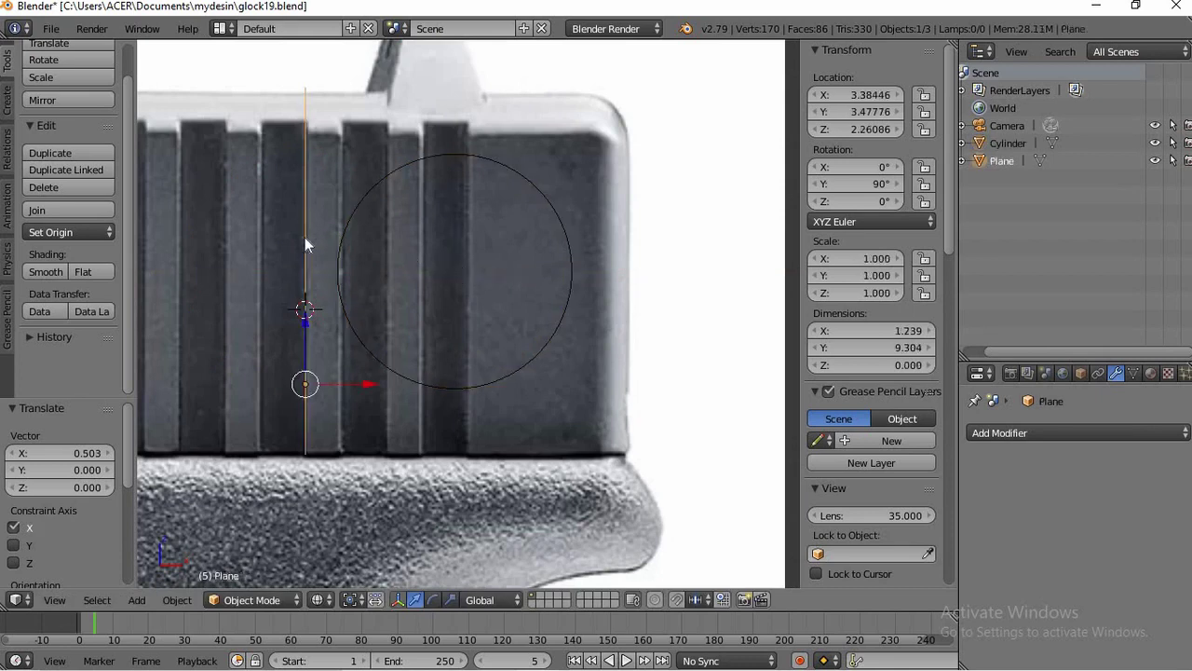
key("Tab")
key("a")
key("e")
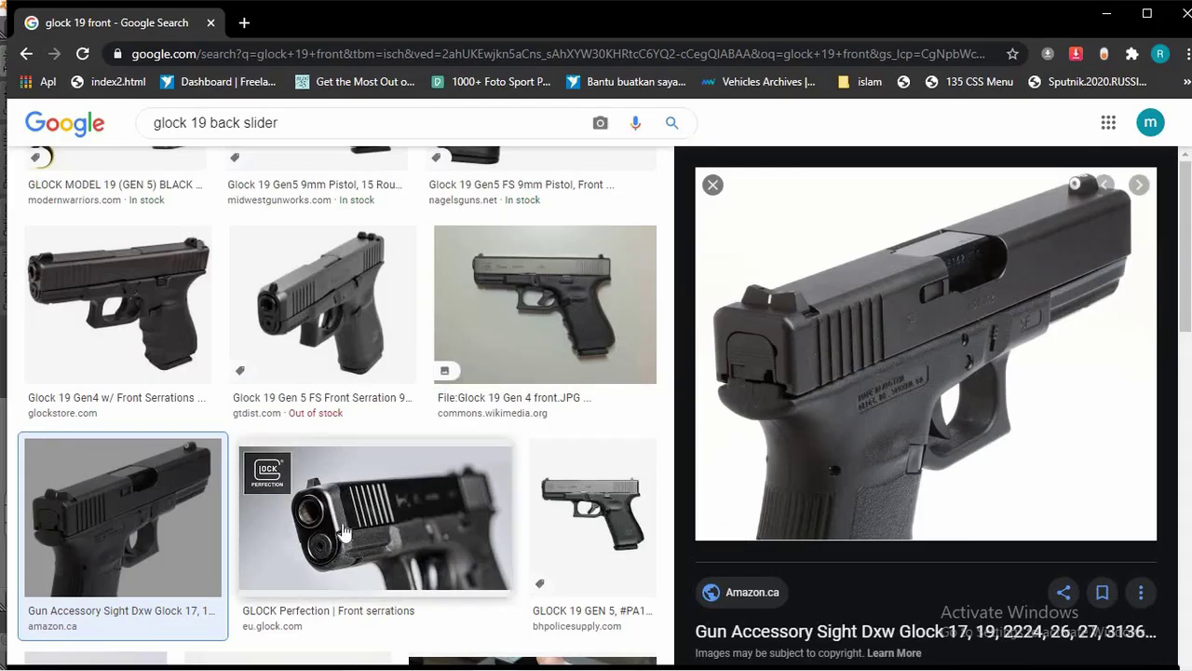
left_click(259, 521)
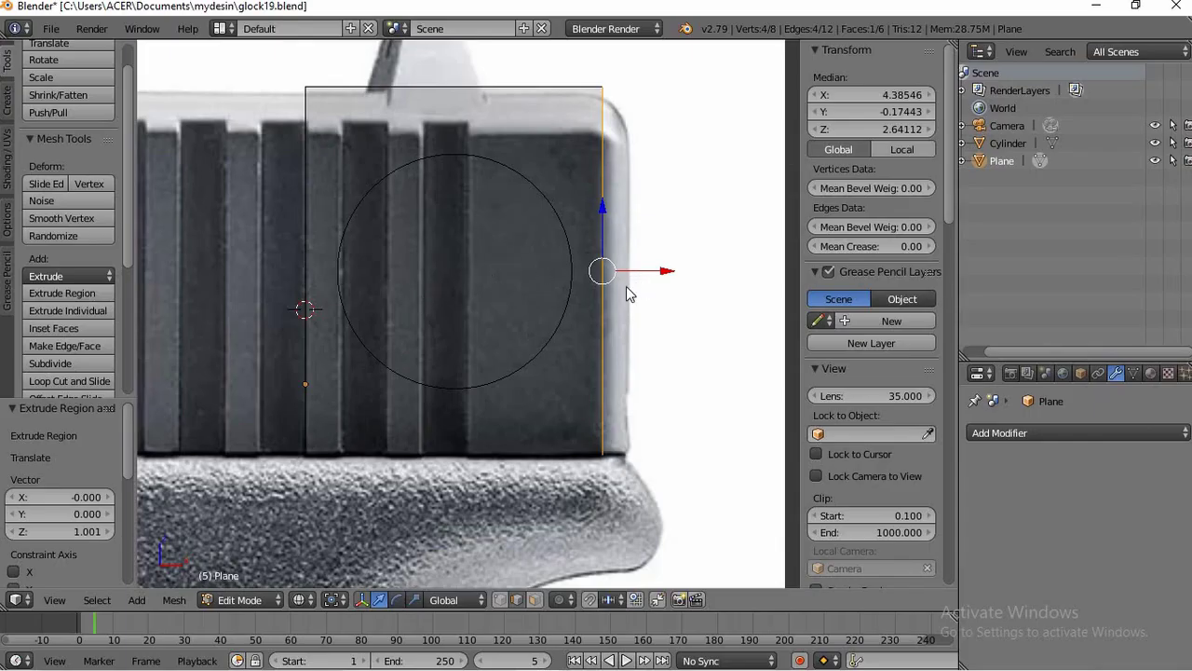
key("Tab")
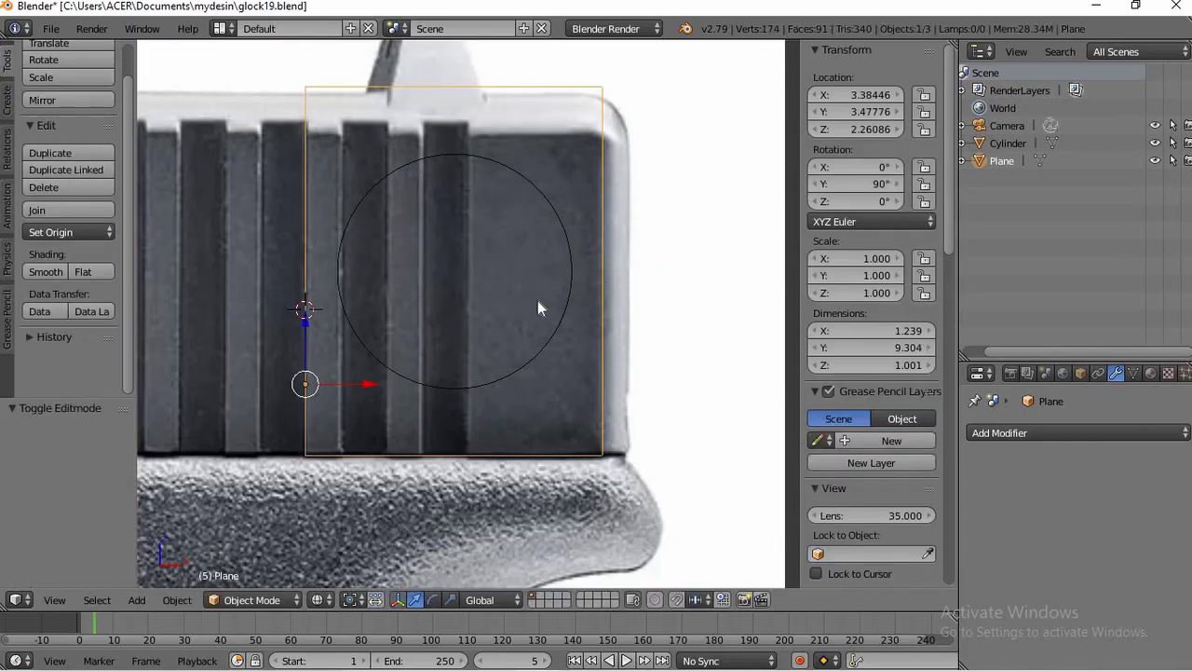
Display the slide box and barrel cylinder in solid shading, viewed at an angle from the muzzle end
middle_click_drag(537, 300, 408, 423)
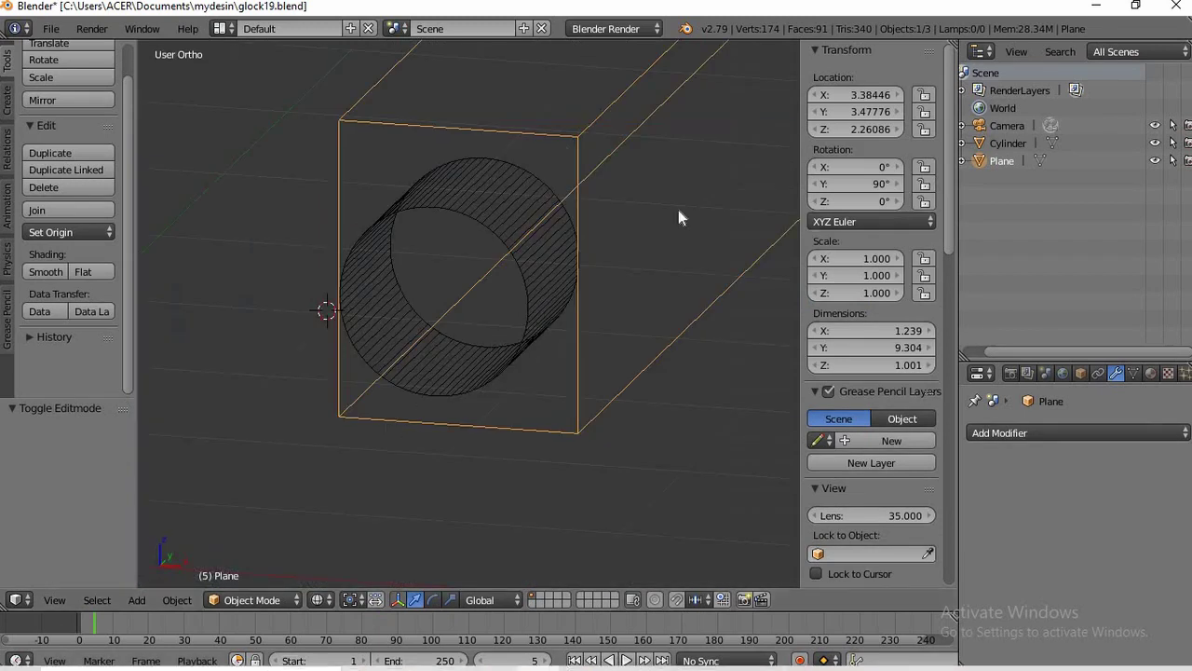
scroll(503, 271, "down", 4)
left_click(318, 599)
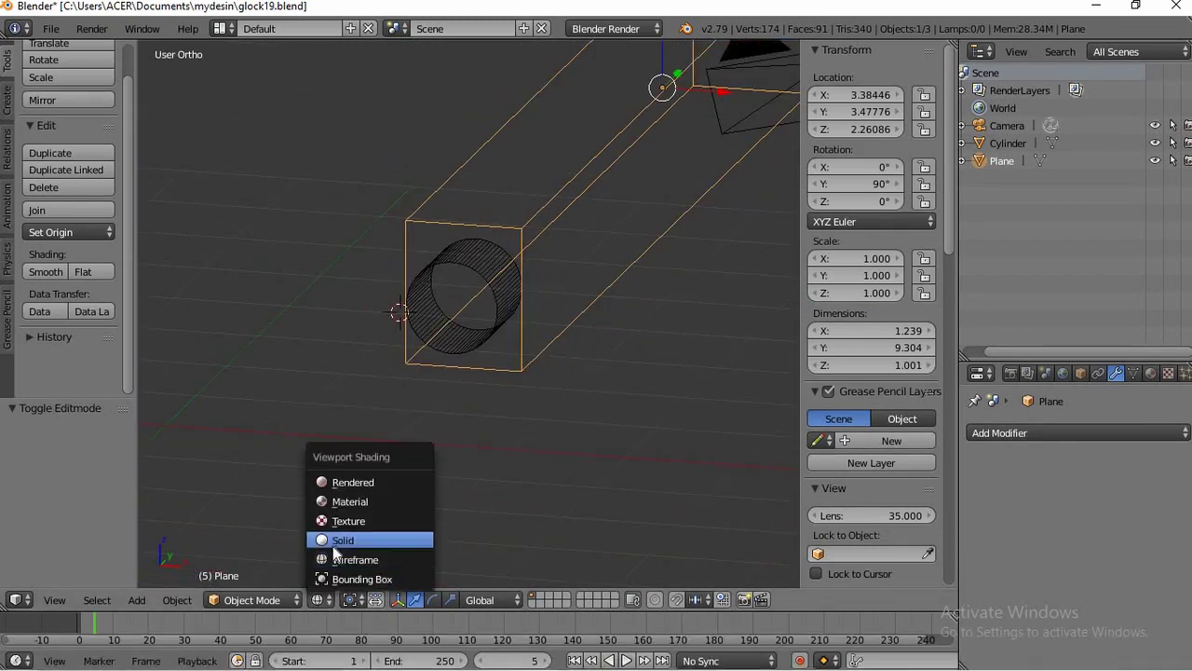
left_click(346, 535)
middle_click_drag(399, 354, 393, 268)
Add a Bevel modifier with width 0.1 and 8 segments to the slide box and apply it
left_click(997, 433)
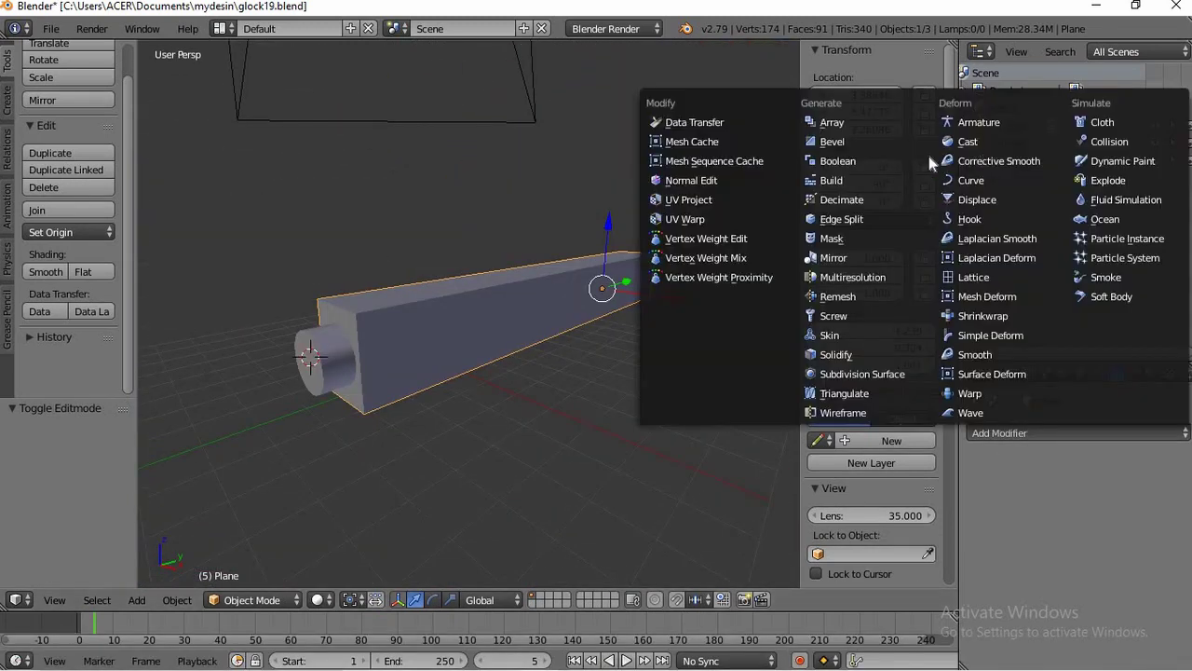
left_click(883, 151)
scroll(720, 378, "up", 2)
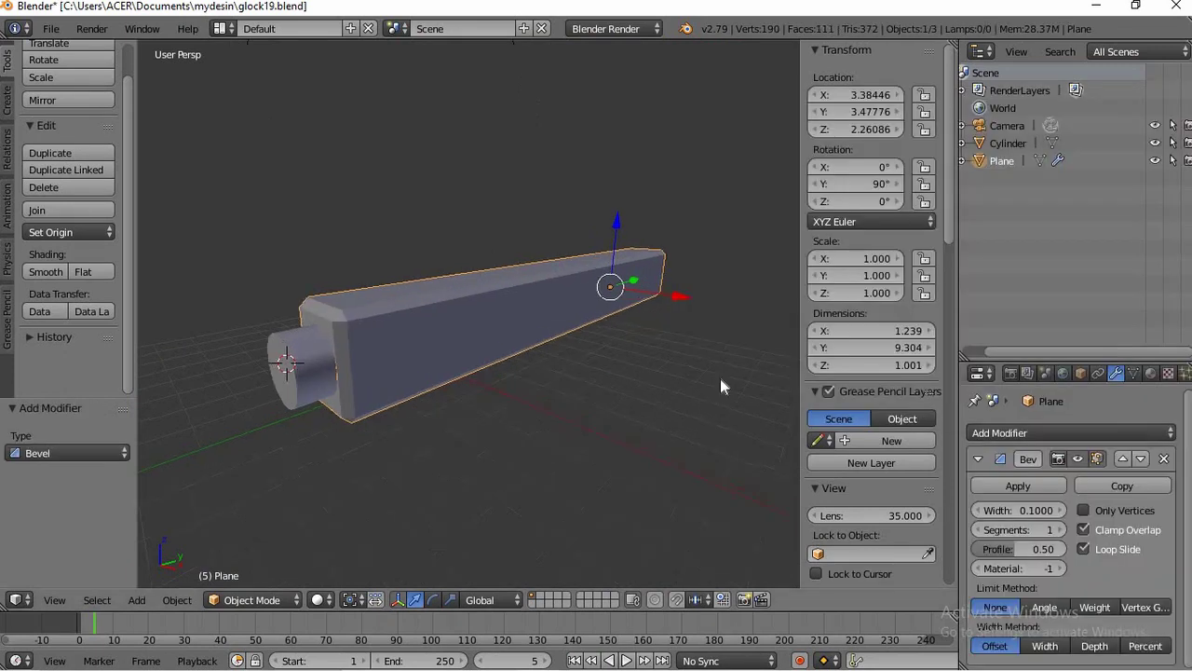
left_click(1062, 529)
left_click(1062, 529)
left_click(1062, 529)
left_click(1062, 530)
left_click(1062, 529)
left_click(1062, 530)
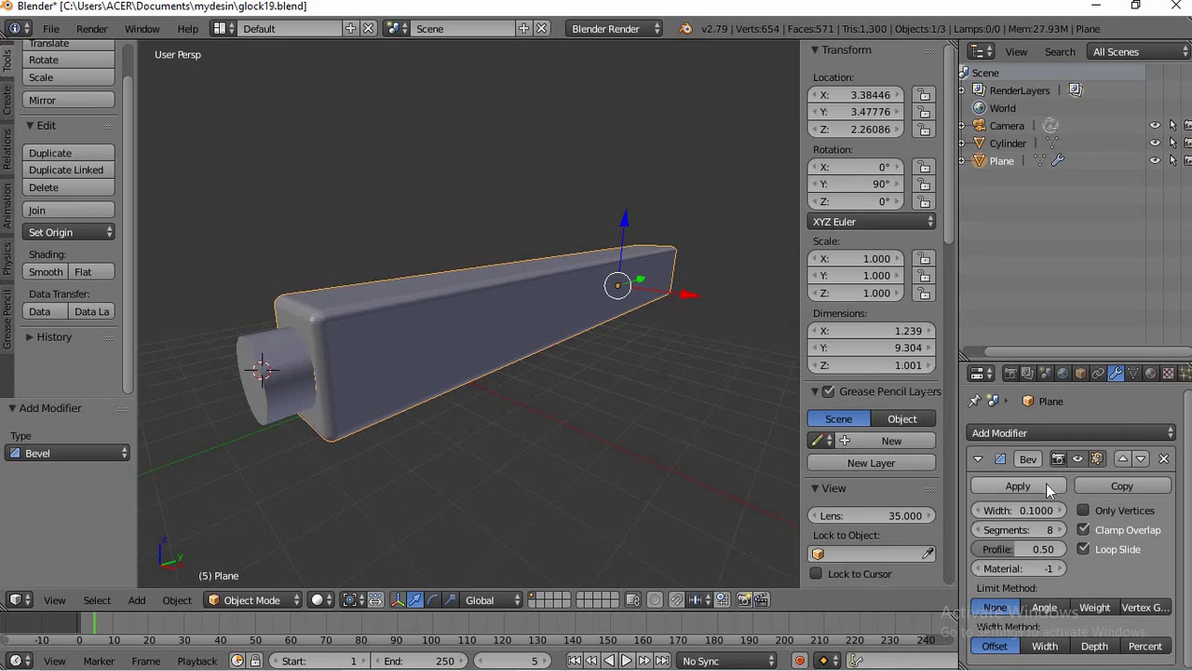
left_click(1046, 483)
Enter Edit Mode on the slide and add a centered lengthwise loop cut along its top
key("Tab")
middle_click_drag(413, 318, 326, 295)
right_click(306, 254)
key("ctrl+r")
left_click(368, 304)
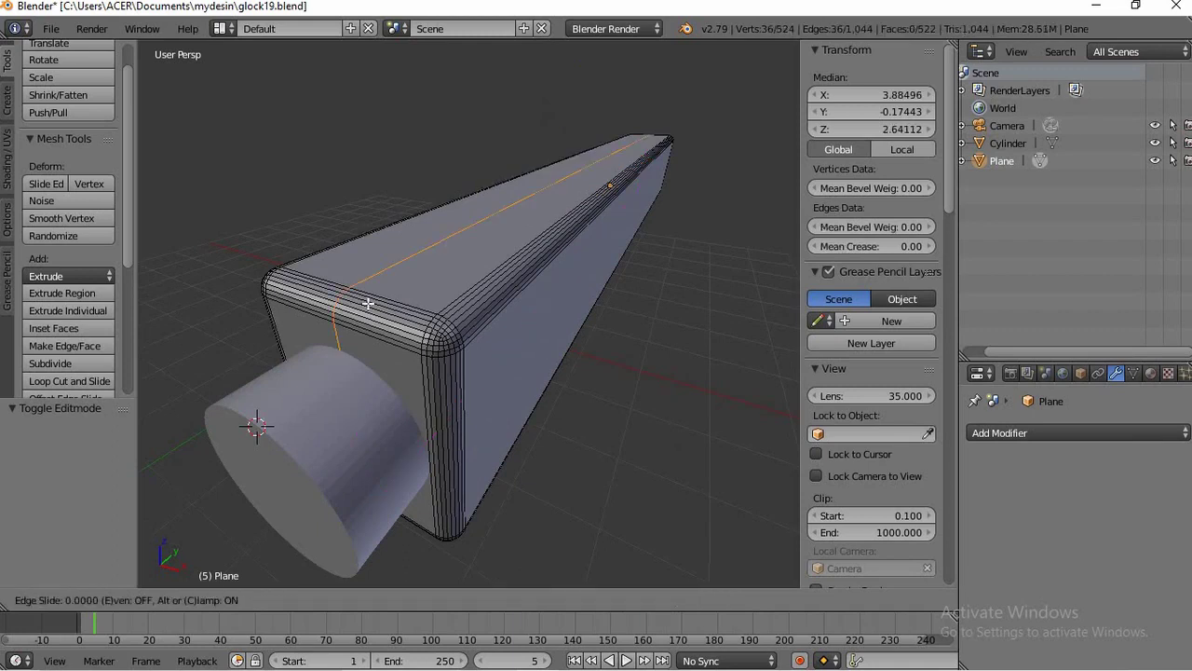
left_click(368, 304)
Add two more lengthwise loop cuts, one close to each side of the slide's center cut
key("ctrl+r")
left_click(368, 304)
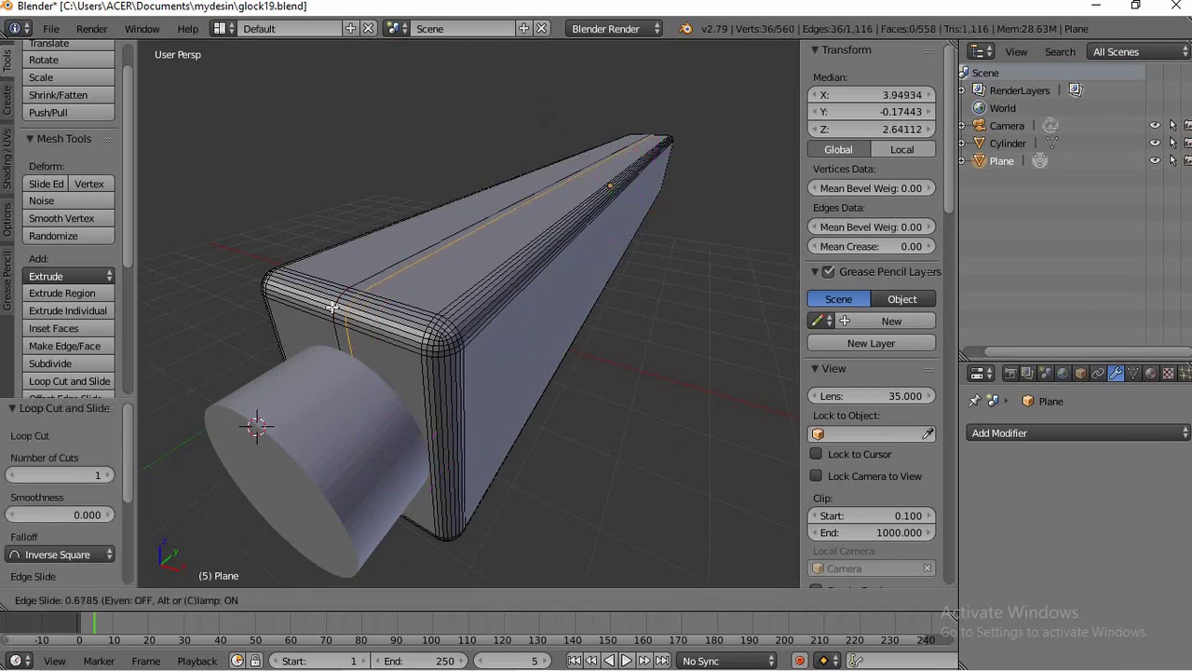
left_click(332, 305)
key("ctrl+r")
left_click(350, 311)
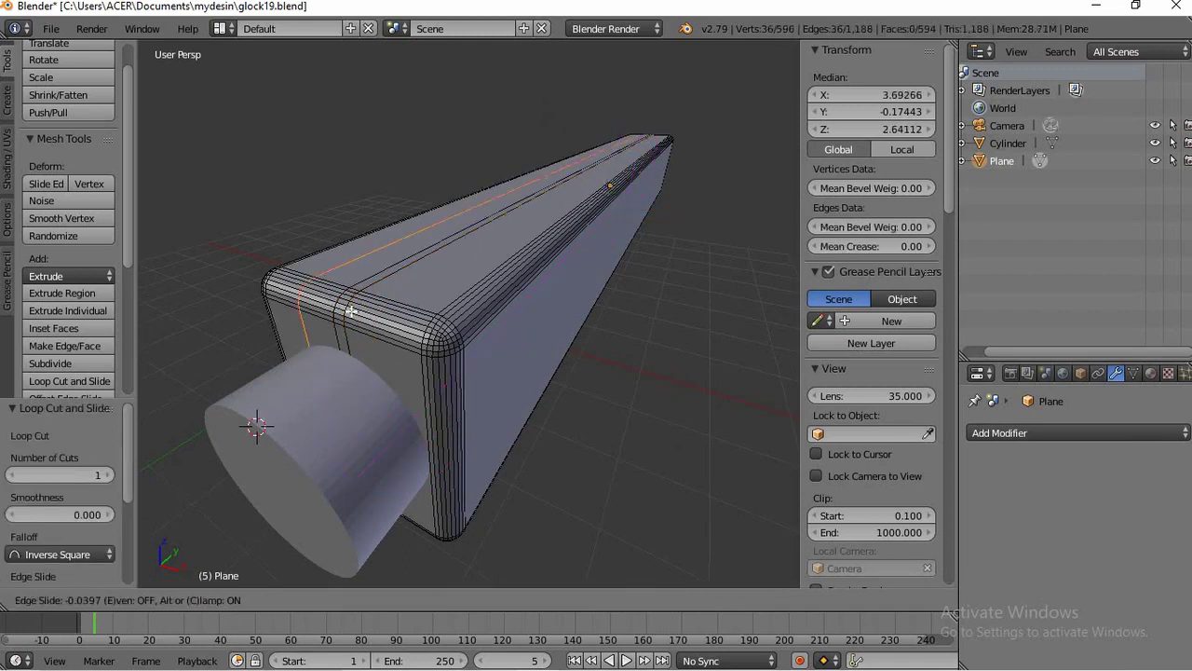
left_click(353, 313)
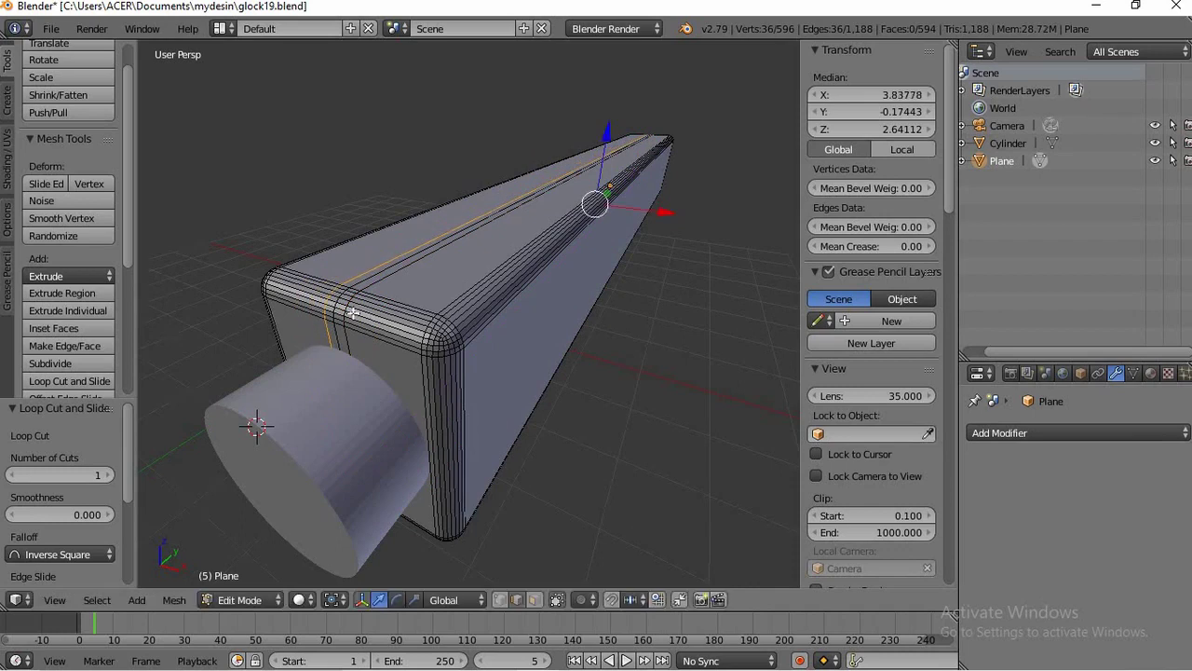
In the right view, add two crosswise loop cuts at the rear and front ends of the reference photo's front sight
key("KP_3")
scroll(532, 404, "down", 2, "ctrl")
scroll(569, 408, "up", 5, "ctrl")
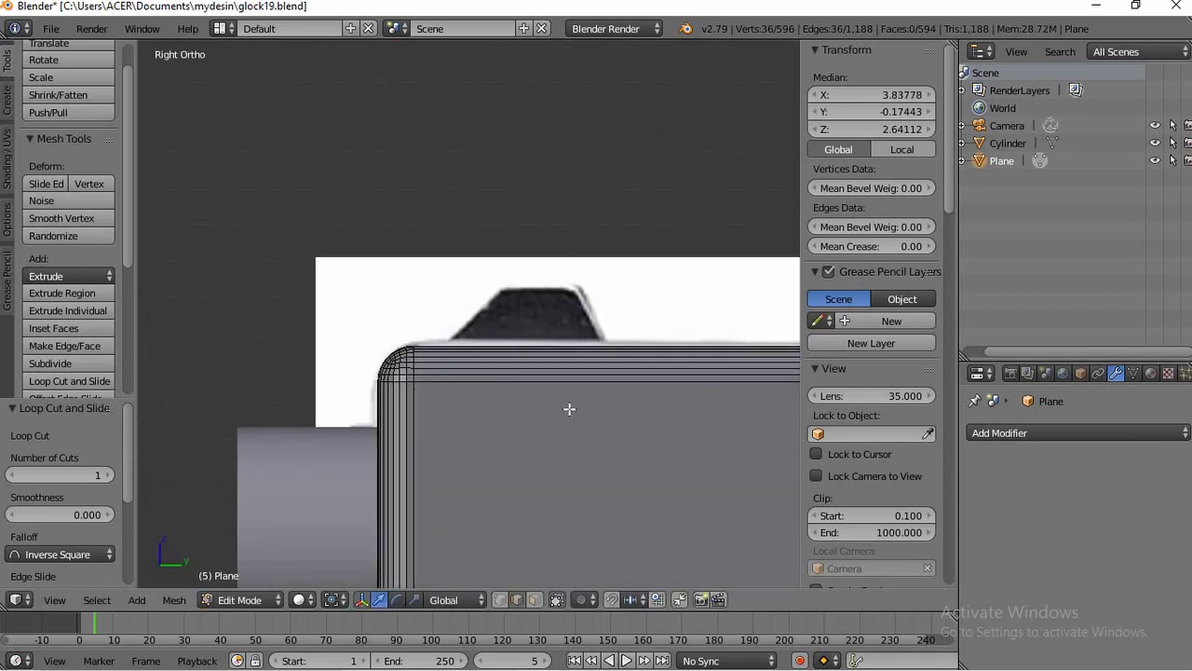
key("ctrl+r")
left_click(569, 408)
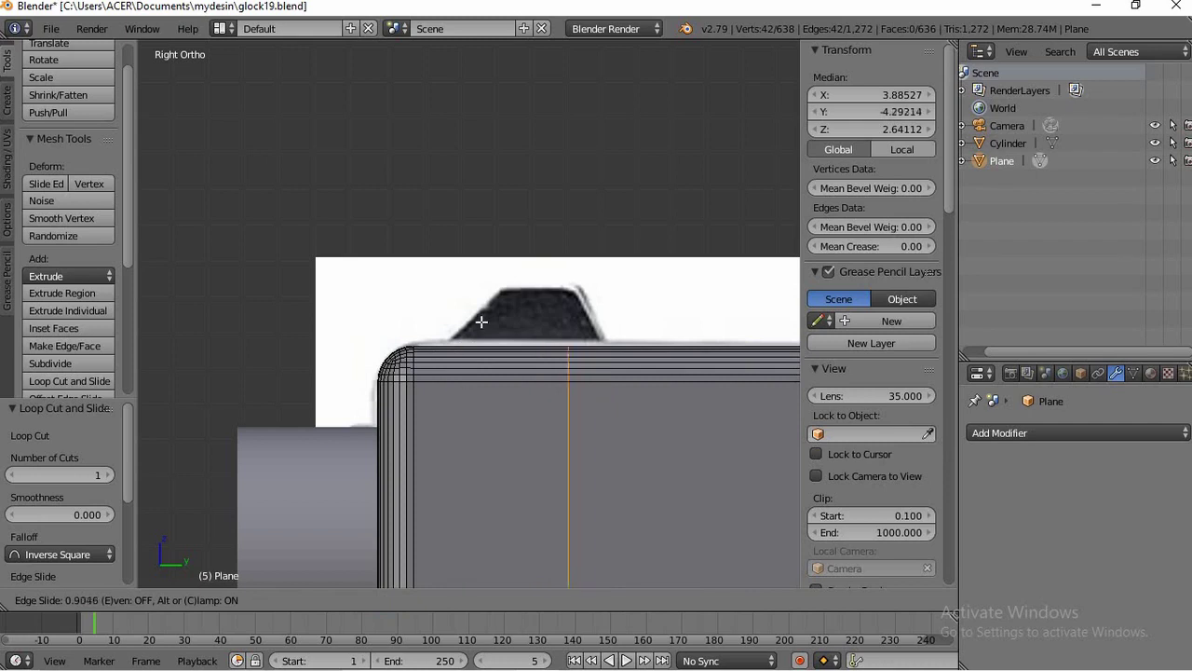
left_click(516, 327)
right_click(468, 380)
key("ctrl+r")
left_click(472, 388)
left_click(411, 391)
Select the two narrow faces between the cuts on the slide's top and extrude them up about 0.173 for the front sight
middle_click_drag(408, 392, 544, 343)
left_click(535, 599)
right_click(577, 339)
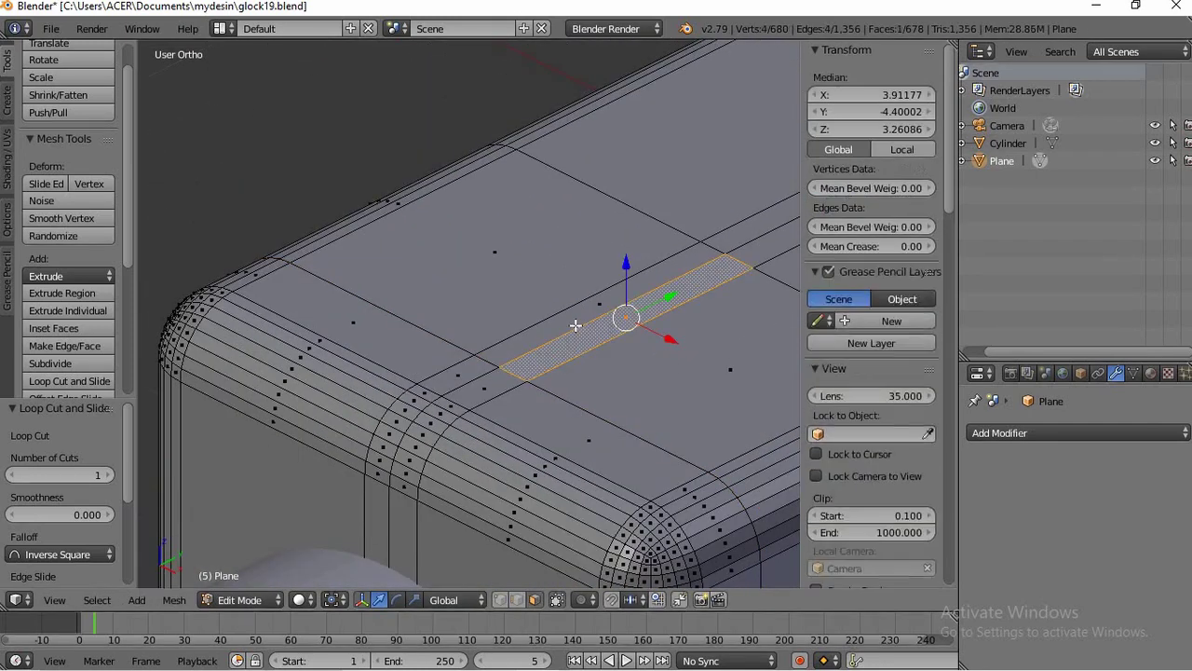
right_click(575, 325, "shift")
key("KP_3")
scroll(546, 347, "down", 4)
scroll(490, 425, "up", 6, "ctrl")
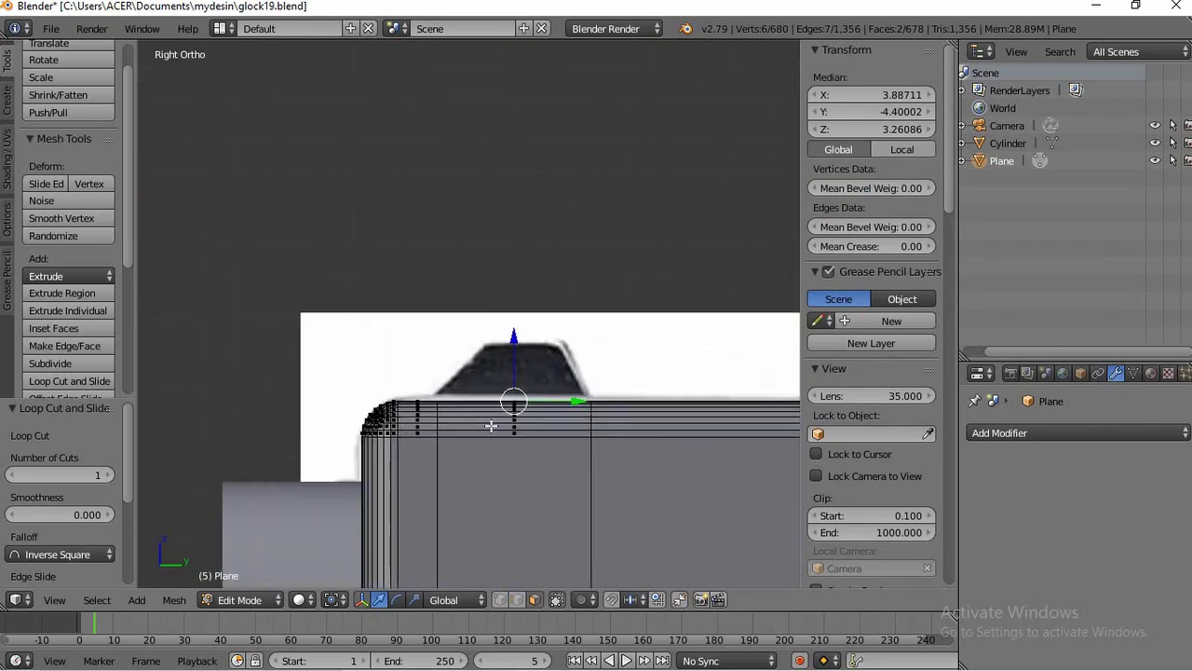
key("e")
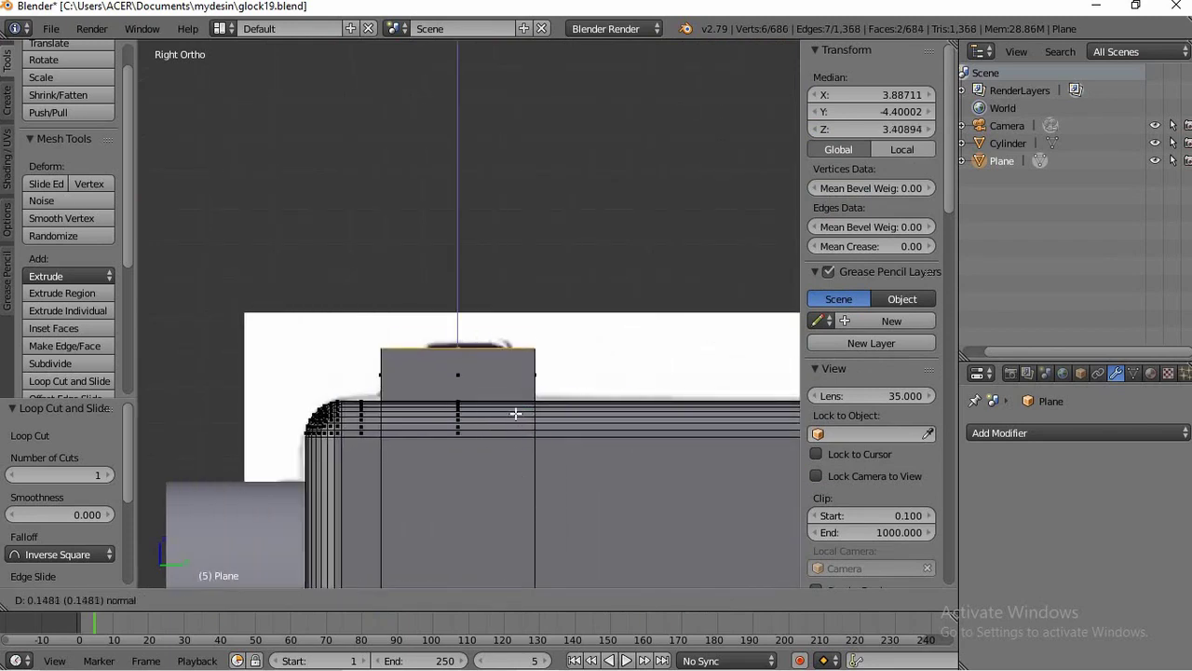
left_click(516, 413)
Move the two upper edges on the sight block's muzzle-side end about 0.061 along Y to slope that face inward
key("KP_4")
key("KP_4")
key("KP_8")
key("KP_8")
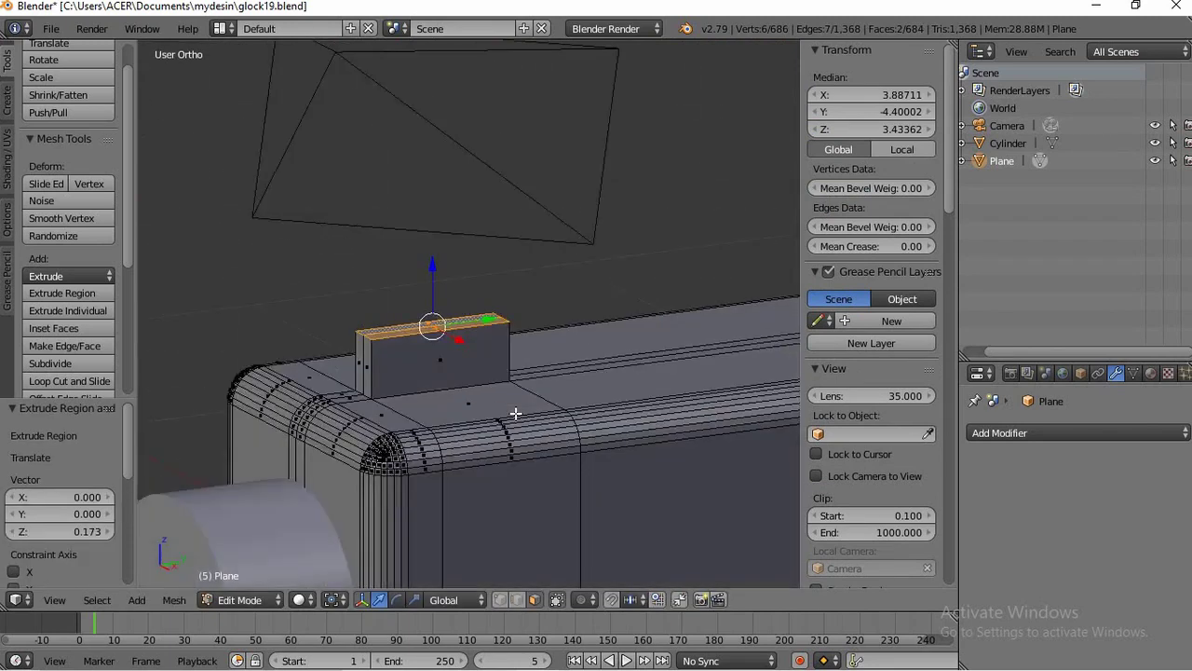
scroll(516, 413, "up", 4, "ctrl")
scroll(516, 414, "down", 8, "ctrl")
scroll(546, 428, "up", 6)
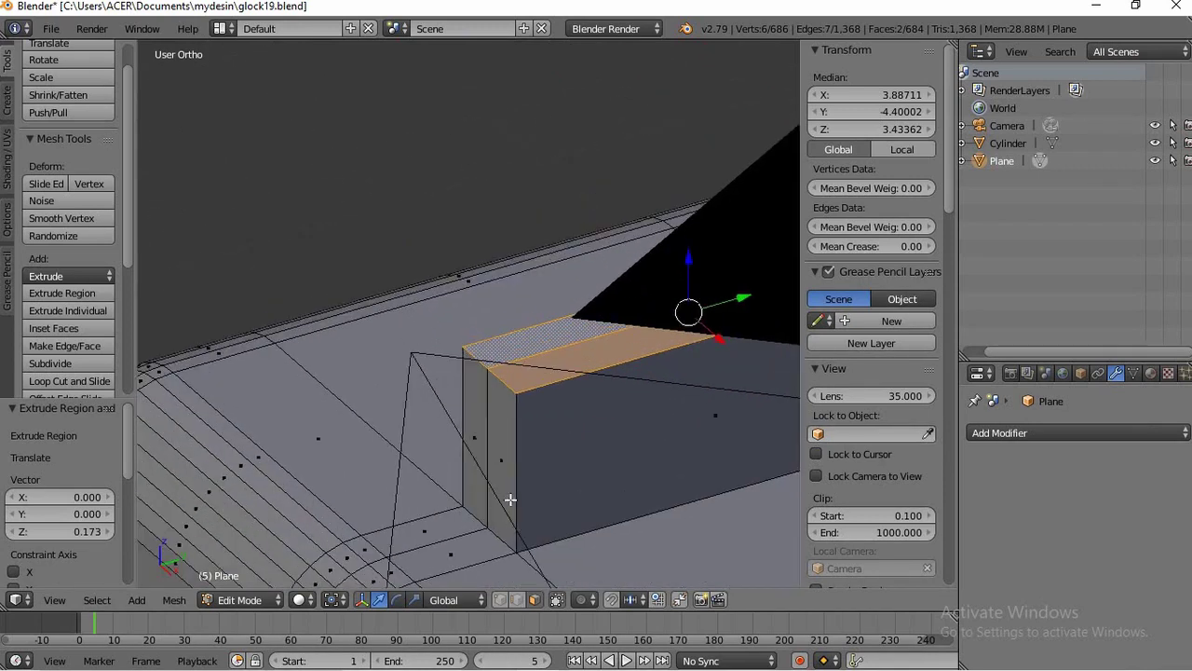
key("KP_4")
key("KP_4")
key("KP_4")
key("KP_4")
key("KP_4")
key("KP_4")
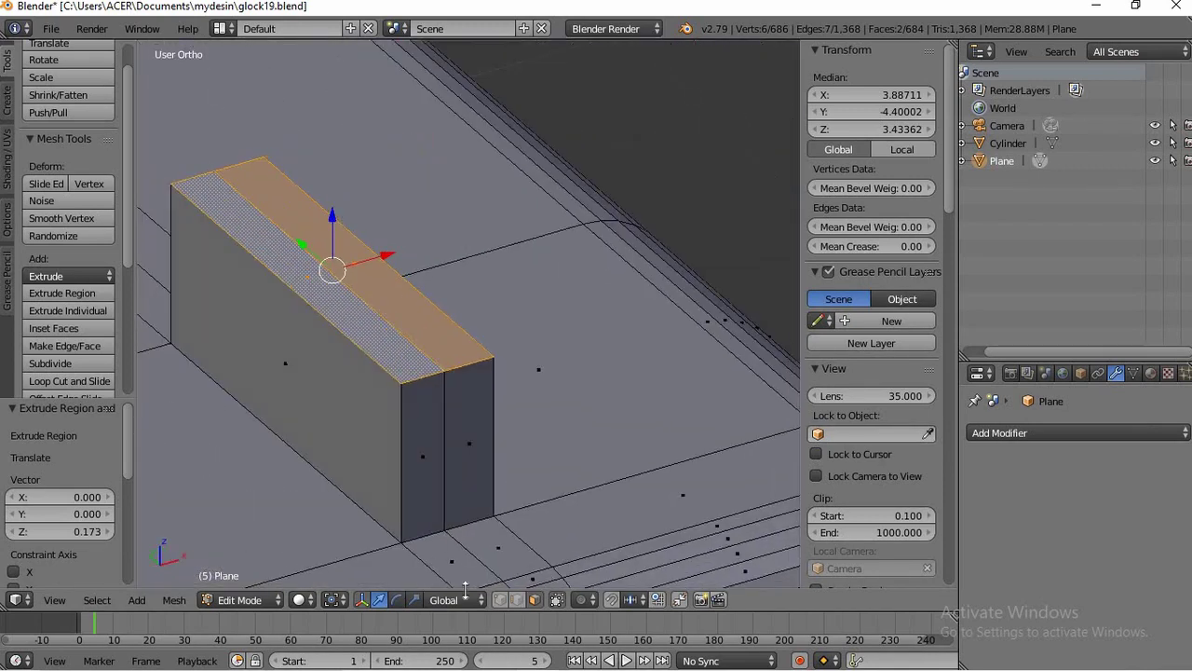
right_click(418, 375)
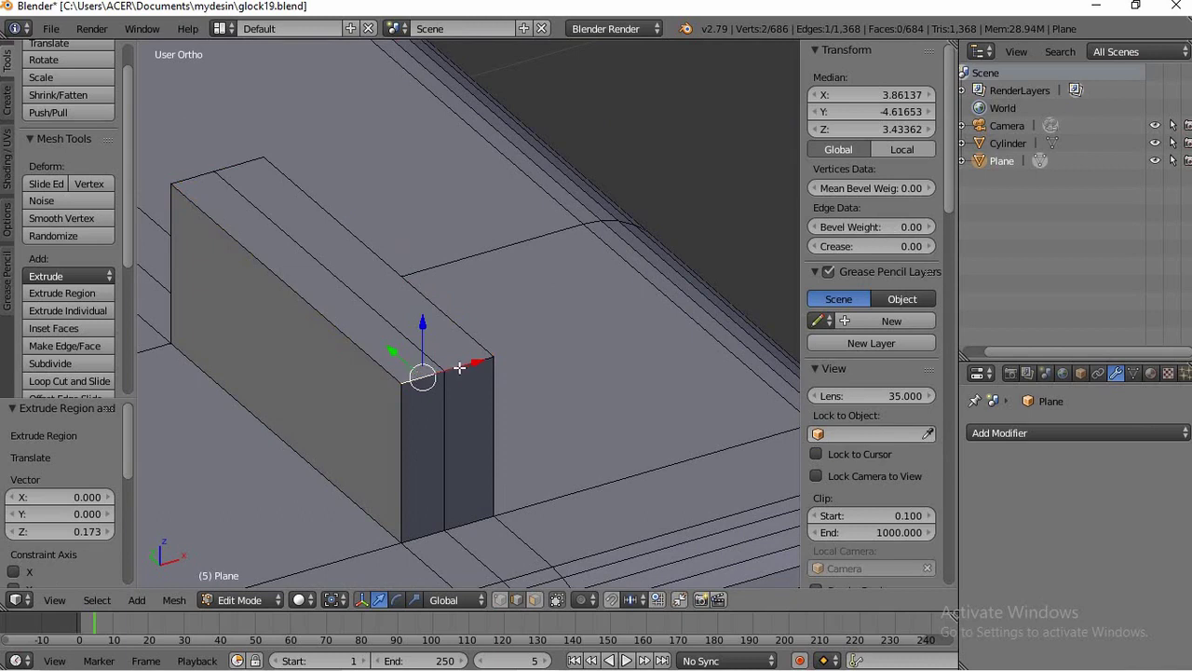
right_click(448, 368, "shift")
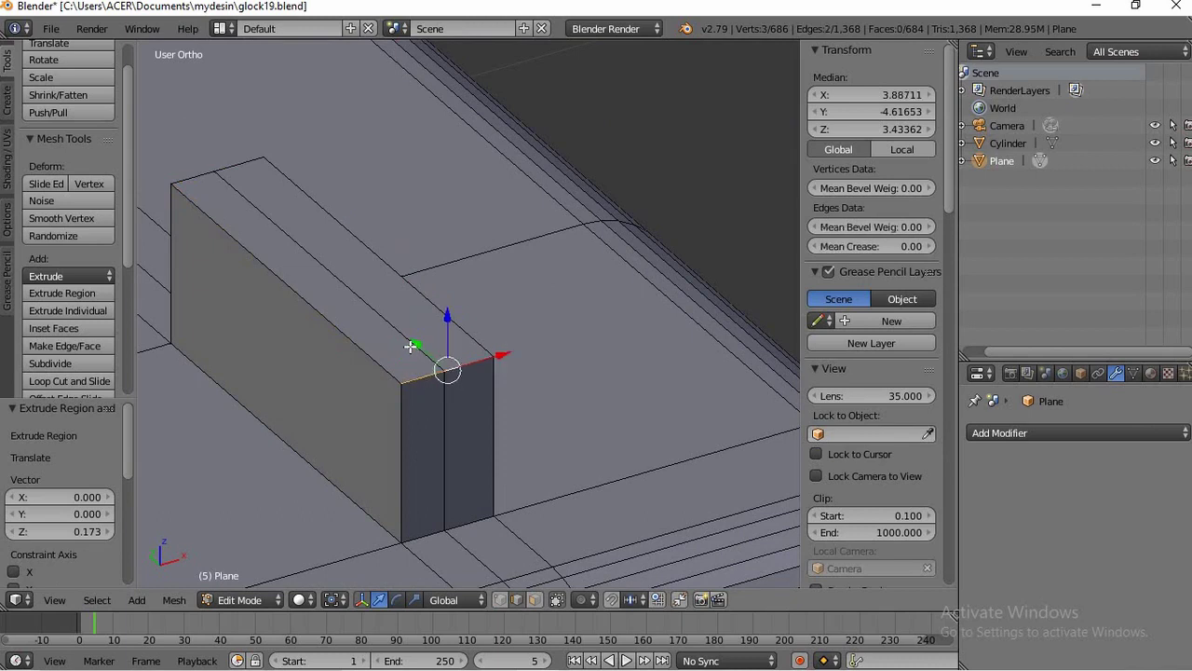
key("g")
key("y")
left_click(381, 330)
Move the two upper edges on the sight block's rear end about -0.041 along Y to slope that face inward
right_click(189, 172)
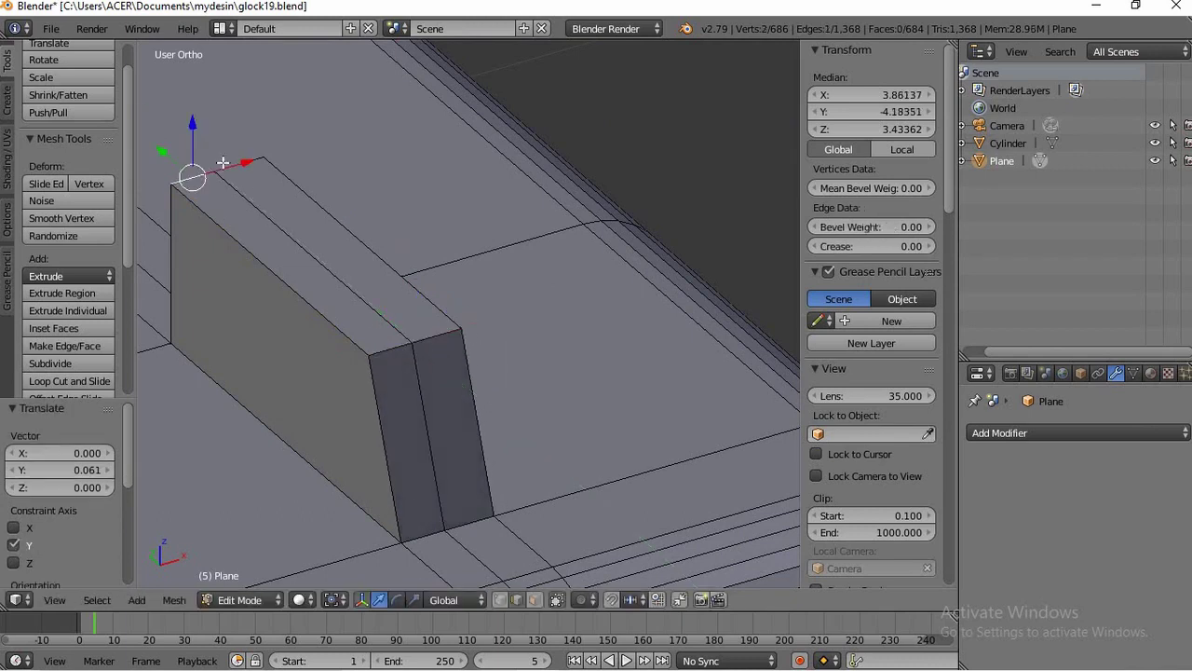
right_click(241, 170, "shift")
key("g")
key("y")
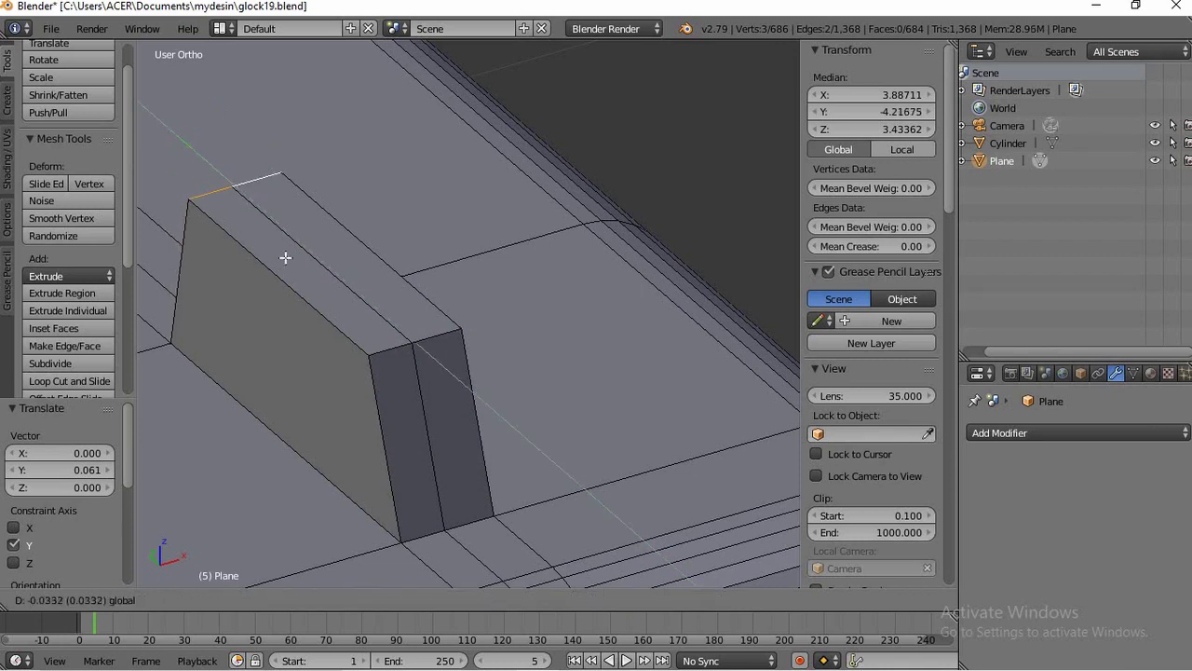
left_click(370, 258)
Narrow the top of the front sight by scaling its two long upper edges along X, and rescale one edge by 0.858
right_click(391, 272, "shift")
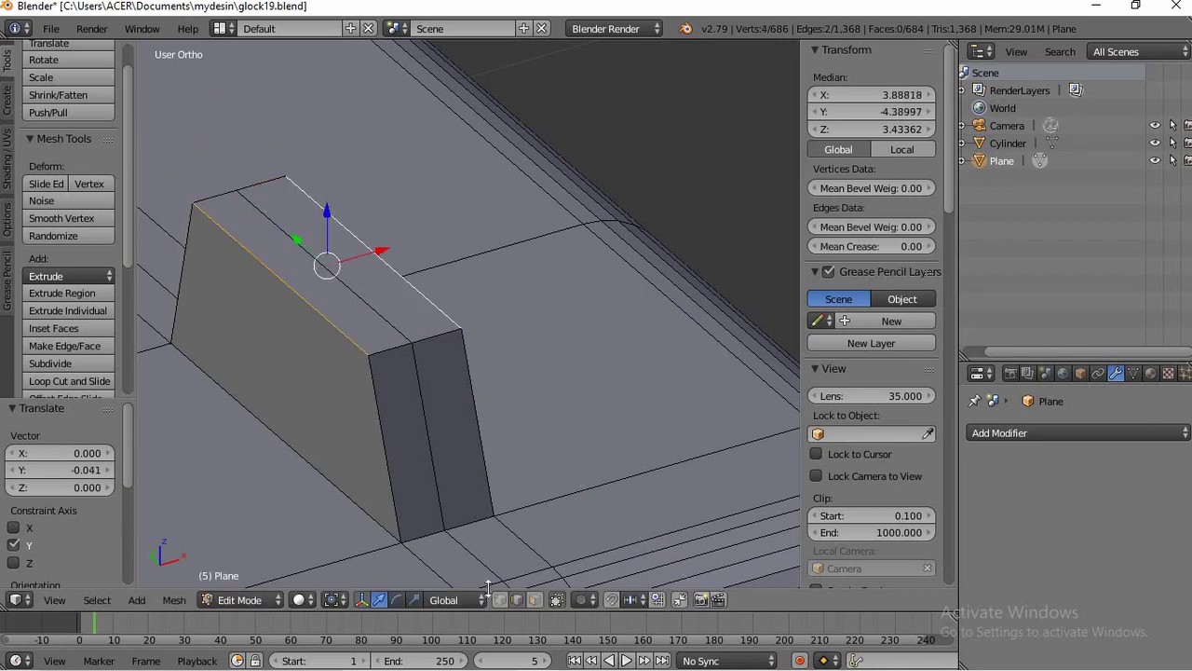
key("s")
key("x")
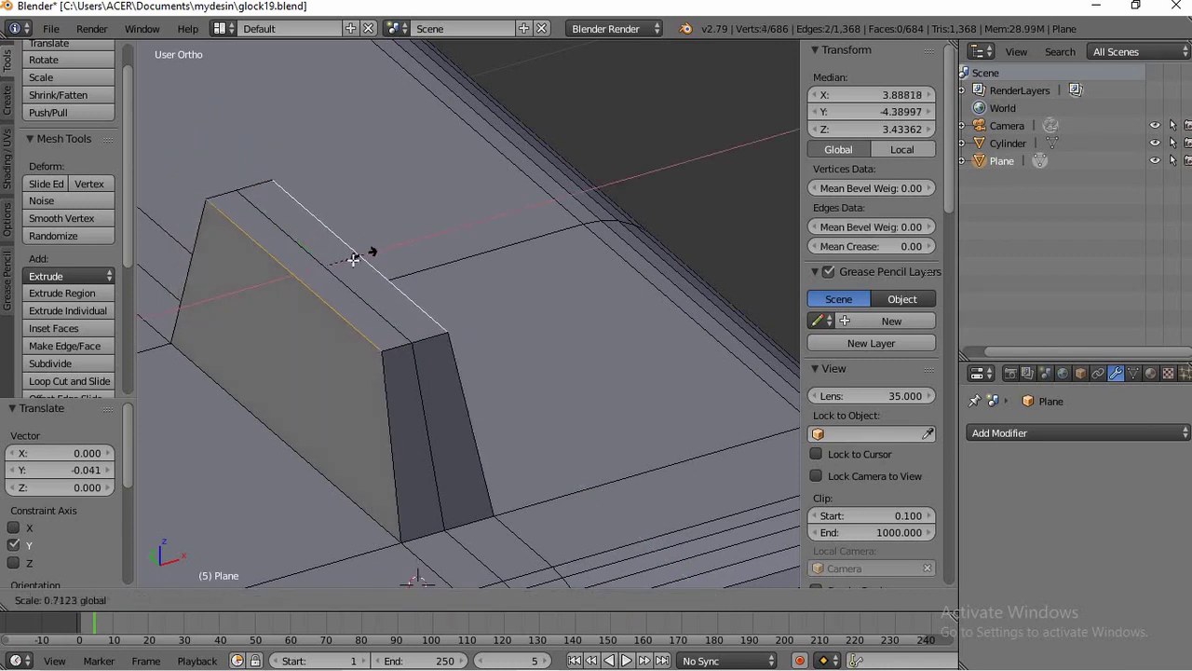
left_click(332, 269)
right_click(413, 319)
key("s")
key("x")
left_click(386, 252)
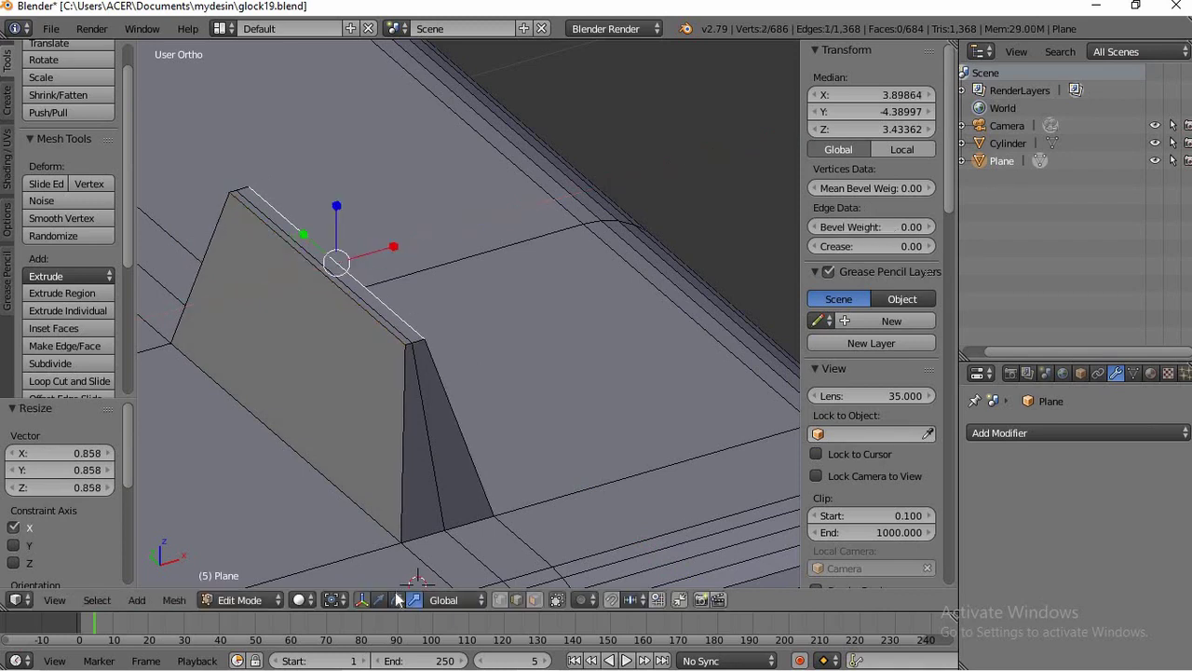
Select the two short upper edges at the near end of the front sight and return to Object Mode
key("Tab")
key("Tab")
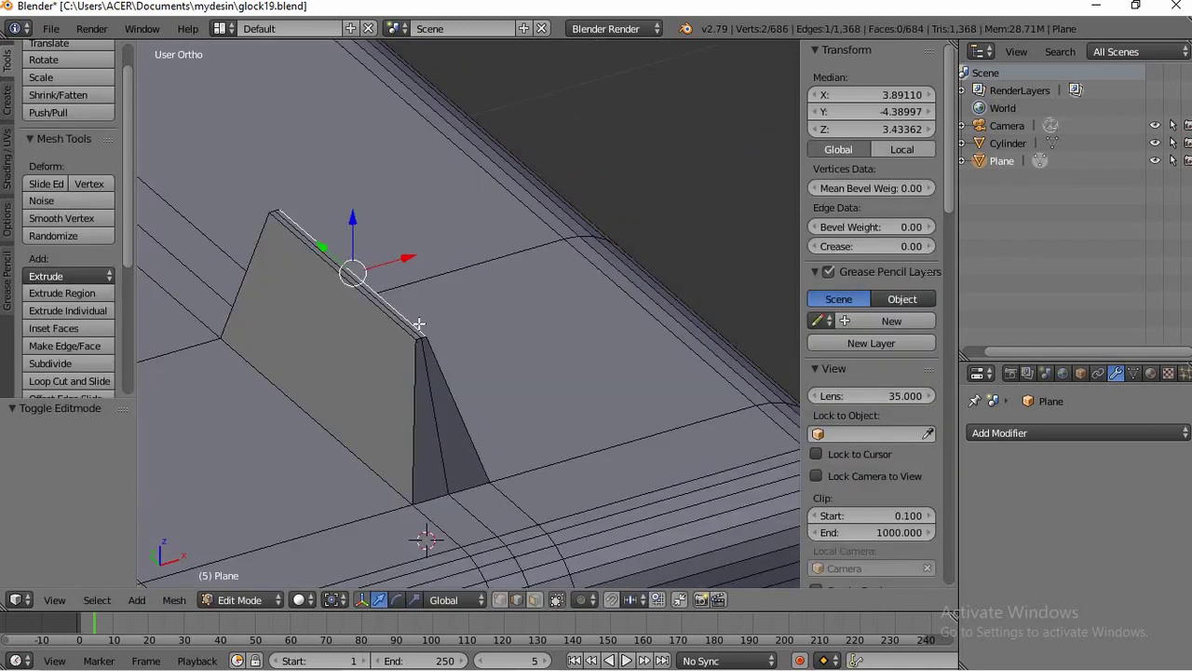
right_click(426, 341)
right_click(421, 338, "shift")
key("ctrl+s")
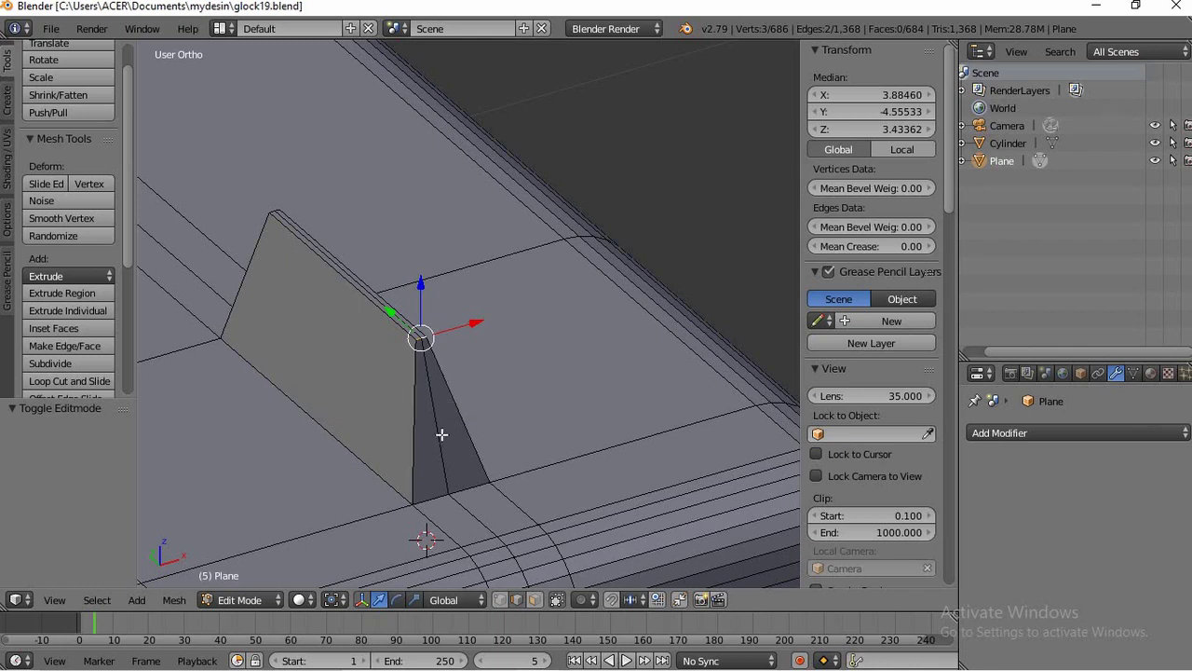
key("Tab")
Examine the slide, barrel and front sight from several angles in orthographic and perspective views
scroll(366, 301, "down", 9)
key("KP_6")
key("KP_6")
key("KP_6")
key("KP_6")
key("KP_2")
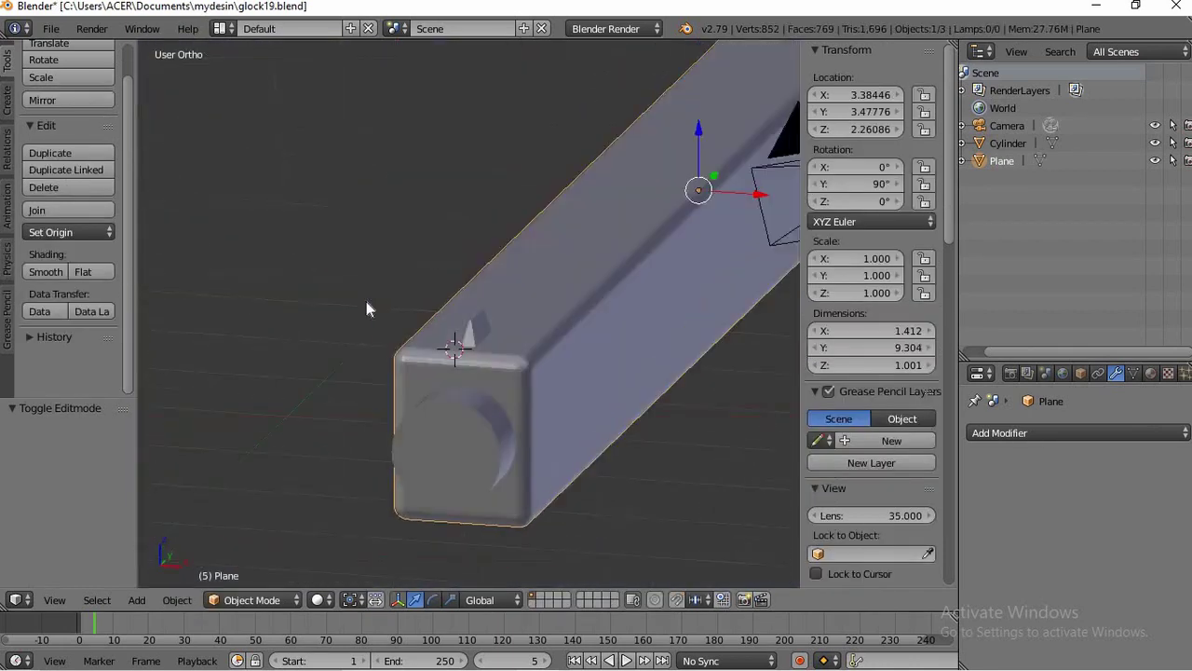
key("KP_5")
scroll(366, 301, "down", 2)
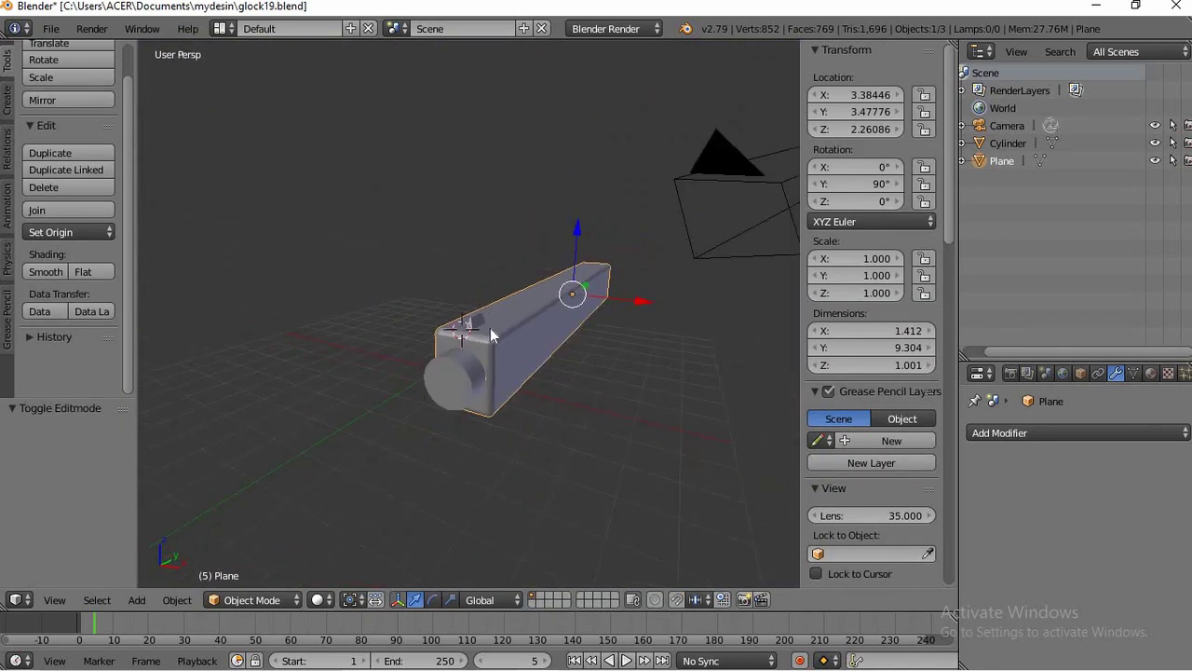
key("KP_6")
key("KP_6")
key("KP_6")
key("KP_6")
key("KP_6")
key("KP_6")
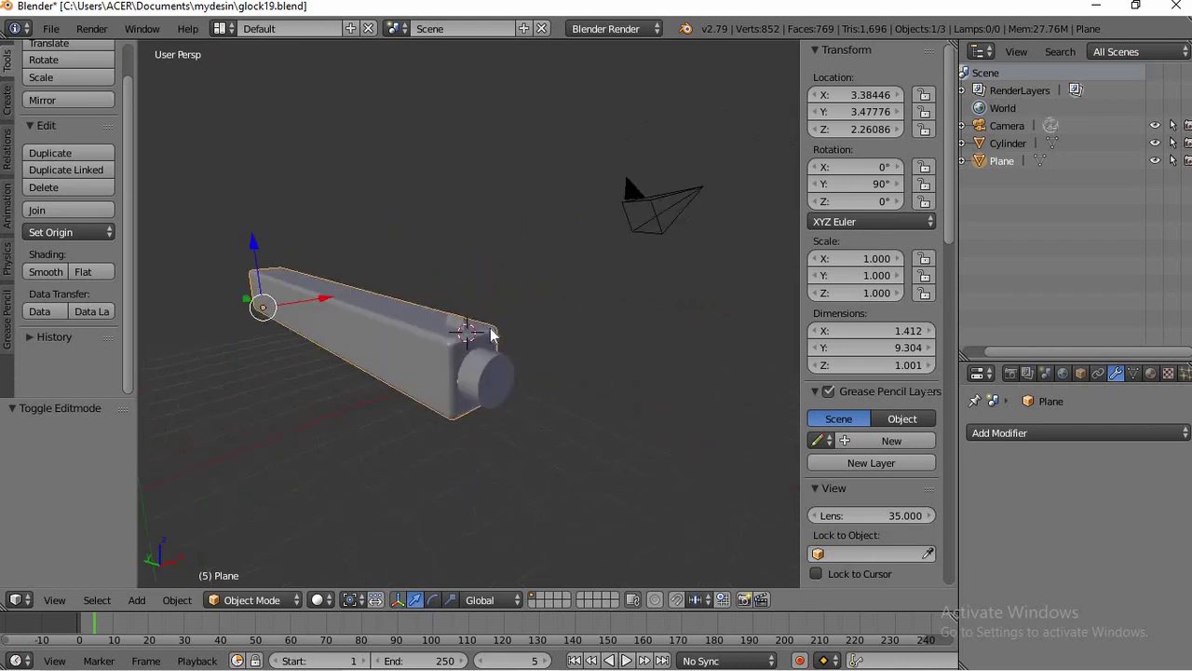
key("KP_3")
key("KP_6")
key("KP_5")
key("KP_8")
key("KP_8")
key("KP_8")
key("KP_4")
key("KP_4")
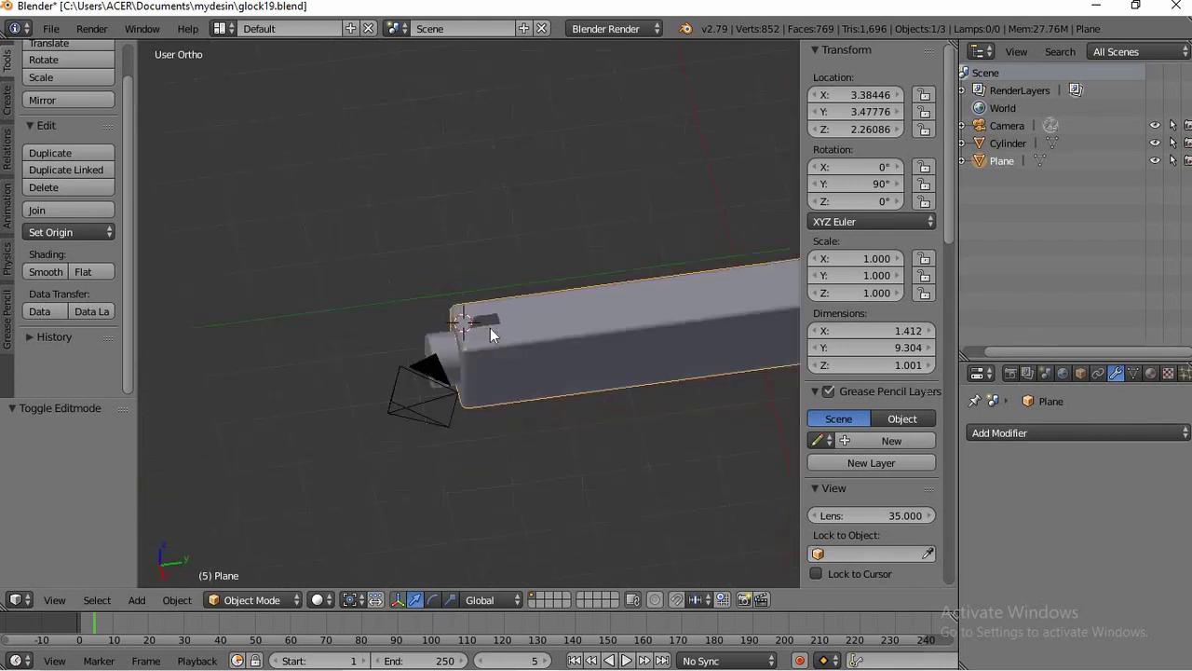
key("KP_4")
key("KP_4")
key("KP_5")
key("KP_5")
key("KP_5")
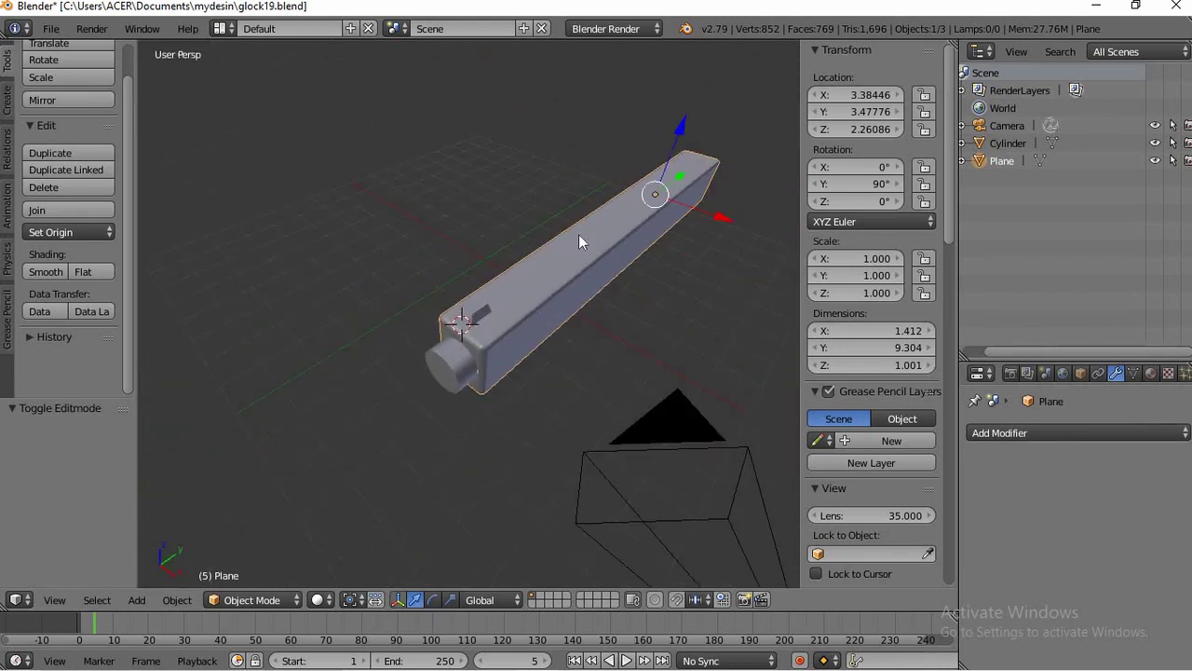
Place the 3D cursor at the rear sight of the reference photo in the right side view and add a plane there
middle_click_drag(579, 234, 531, 315, "shift")
scroll(550, 201, "up", 5)
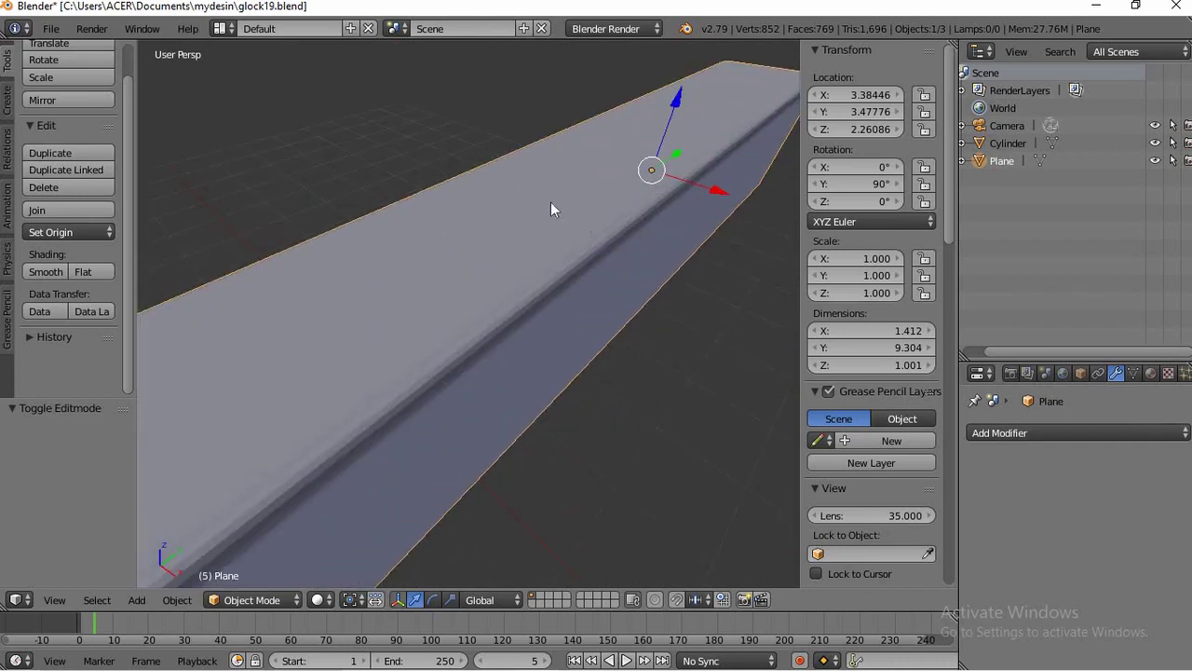
middle_click_drag(551, 201, 614, 179)
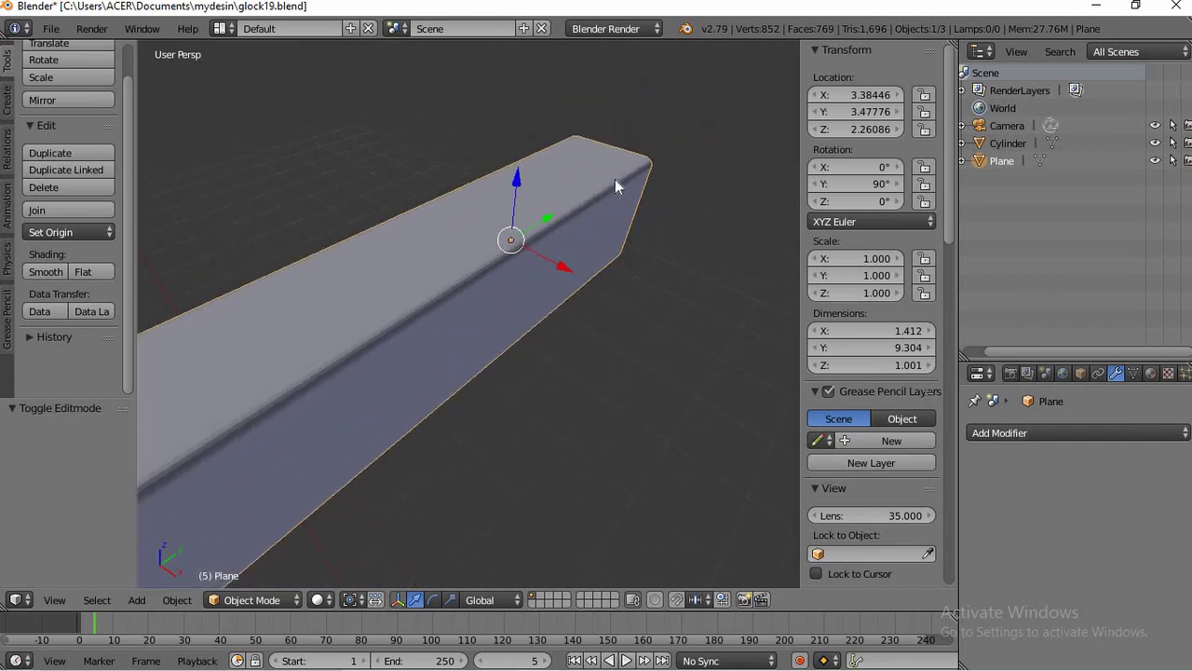
scroll(615, 179, "up", 1)
left_click(612, 180)
key("KP_3")
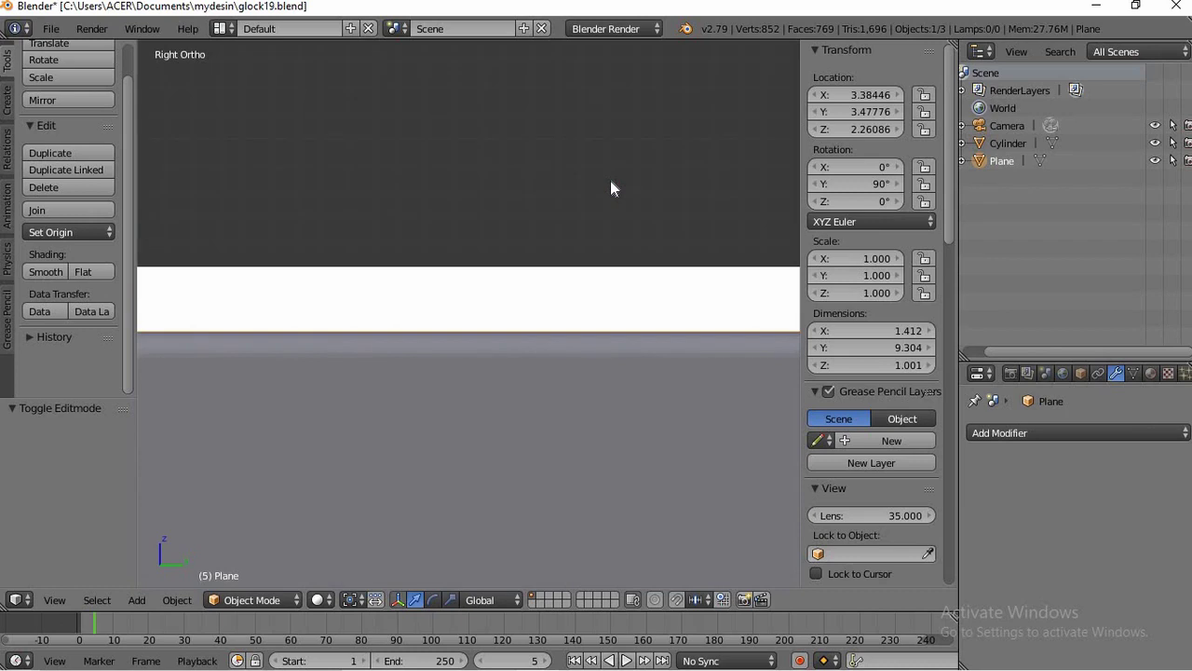
middle_click_drag(684, 394, 216, 394, "shift")
scroll(525, 313, "down", 3)
left_click(525, 314)
key("shift+a")
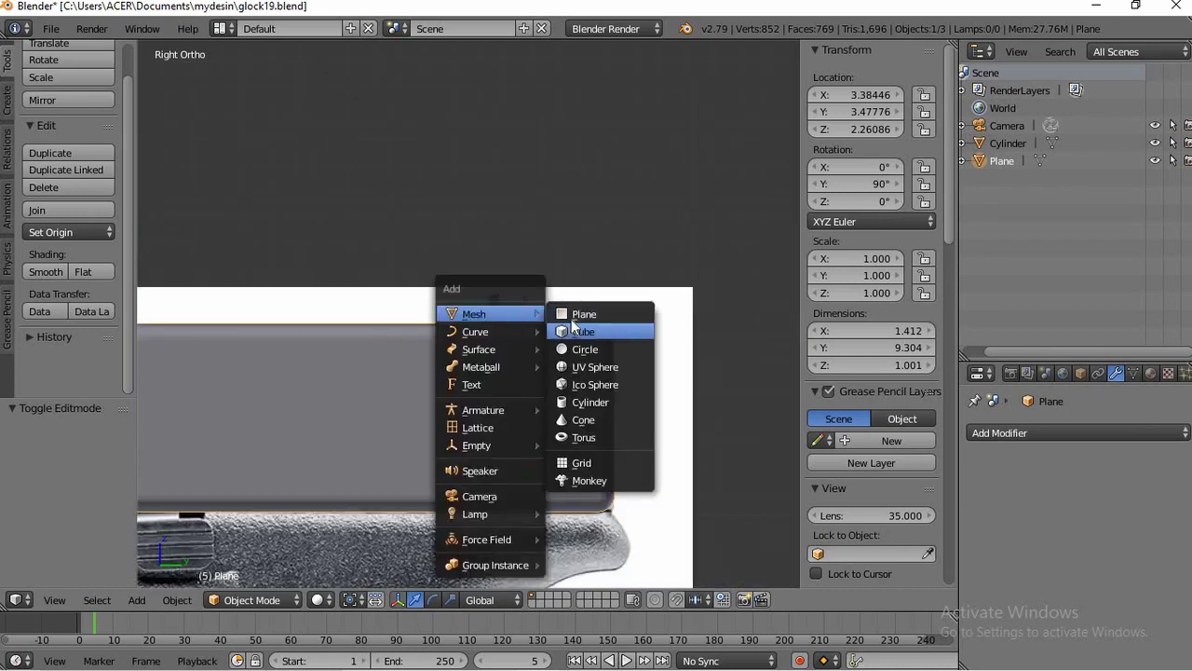
left_click(578, 312)
Set the new plane's X and Y rotation to 90°
left_click(874, 171)
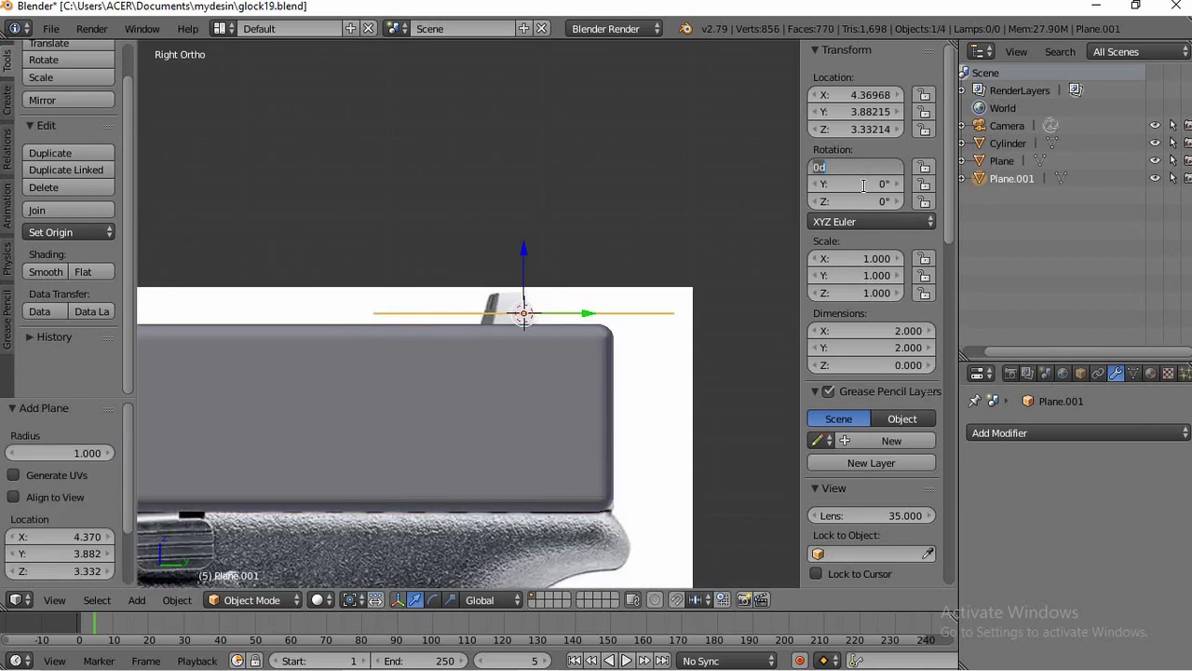
type("90")
key("Return")
key("KP_Add")
key("KP_Add")
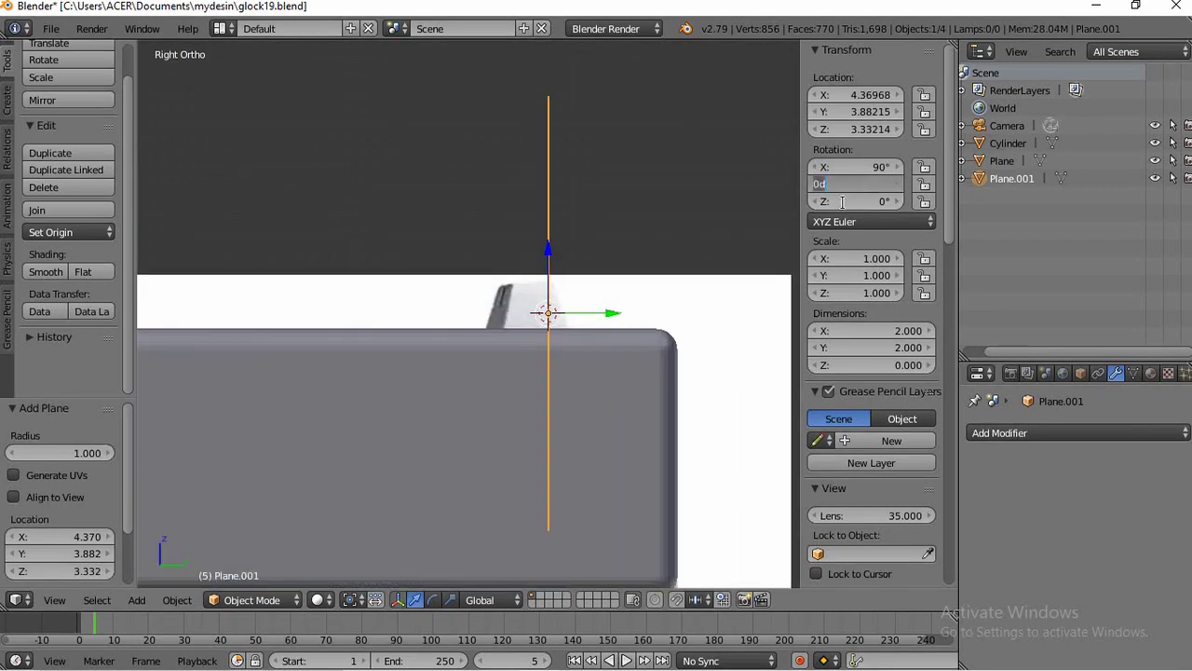
scroll(623, 325, "down", 2)
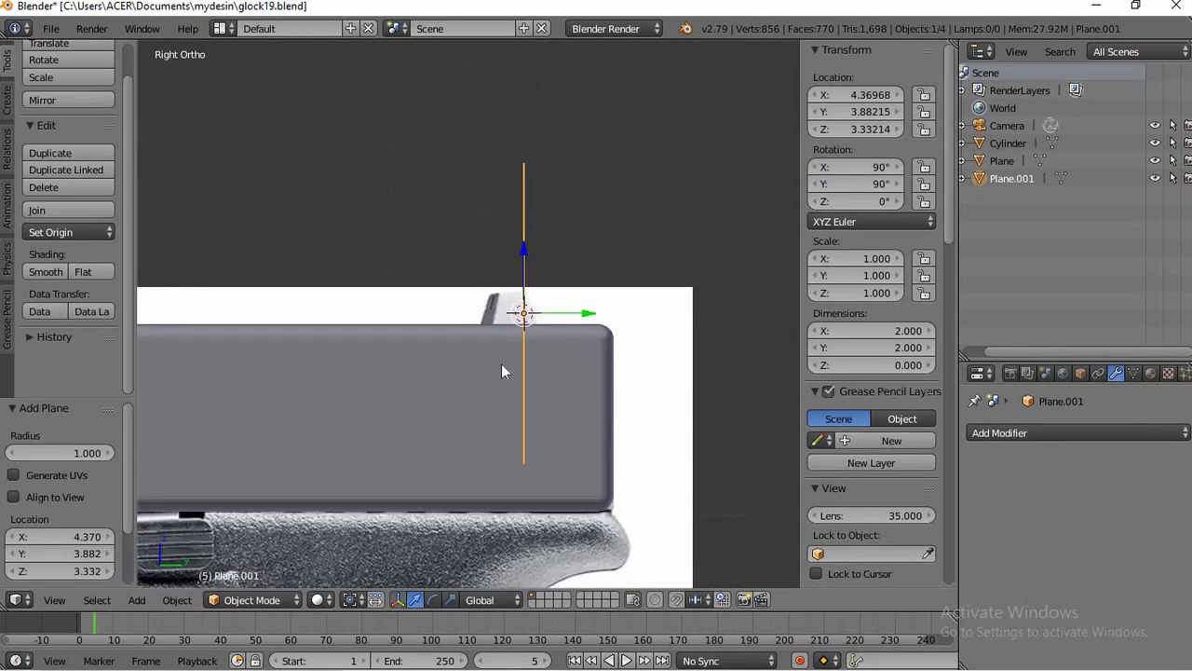
right_click(508, 358)
key("KP_4")
right_click(519, 284)
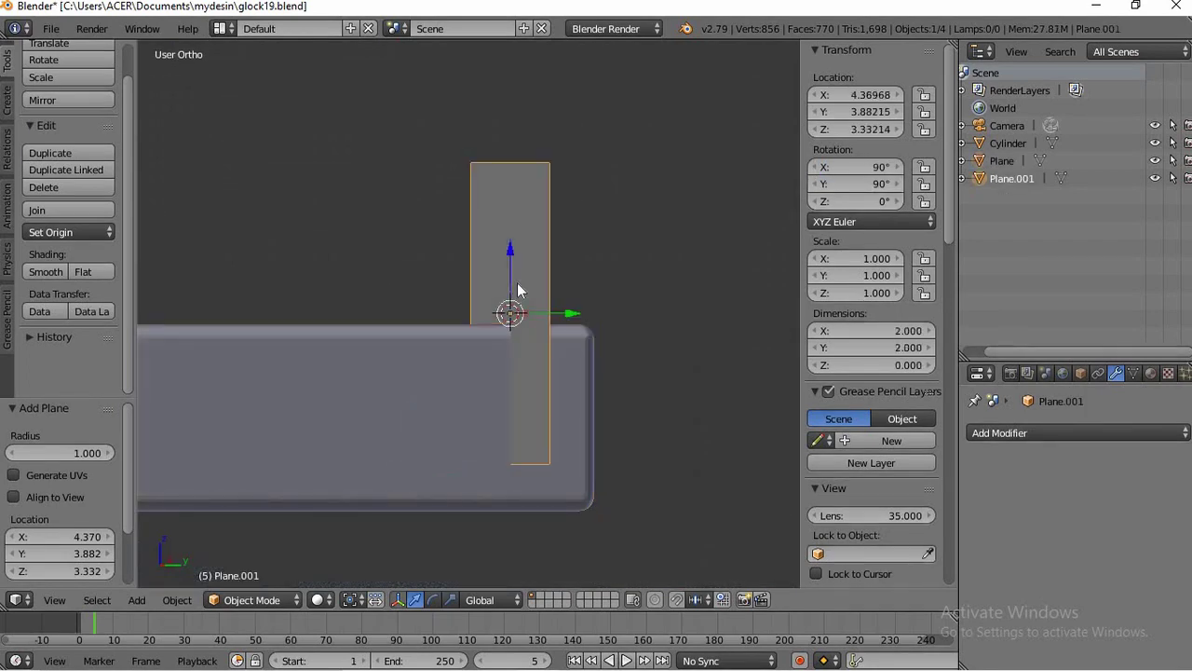
Move the plane -0.082 along Y and set its Z rotation to 90°
key("KP_3")
scroll(518, 284, "up", 4)
left_click_drag(650, 322, 624, 320)
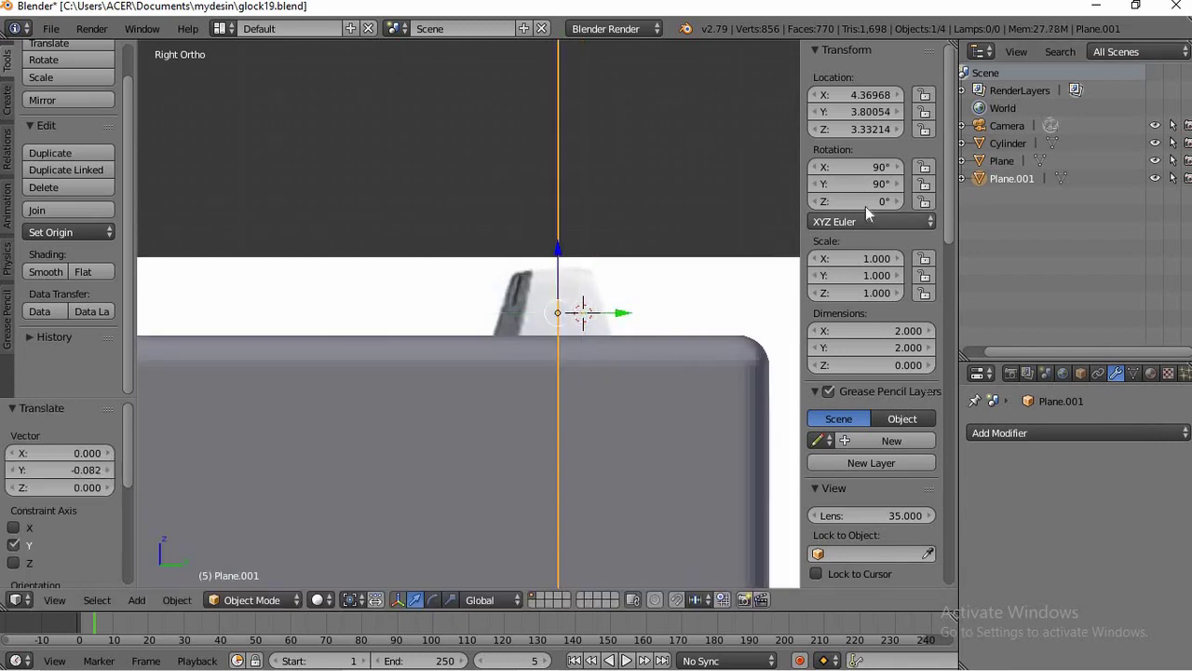
type("90")
key("Return")
Scale the plane to 0.299 and move it over the reference's rear sight in wireframe display
scroll(619, 353, "down", 6)
key("s")
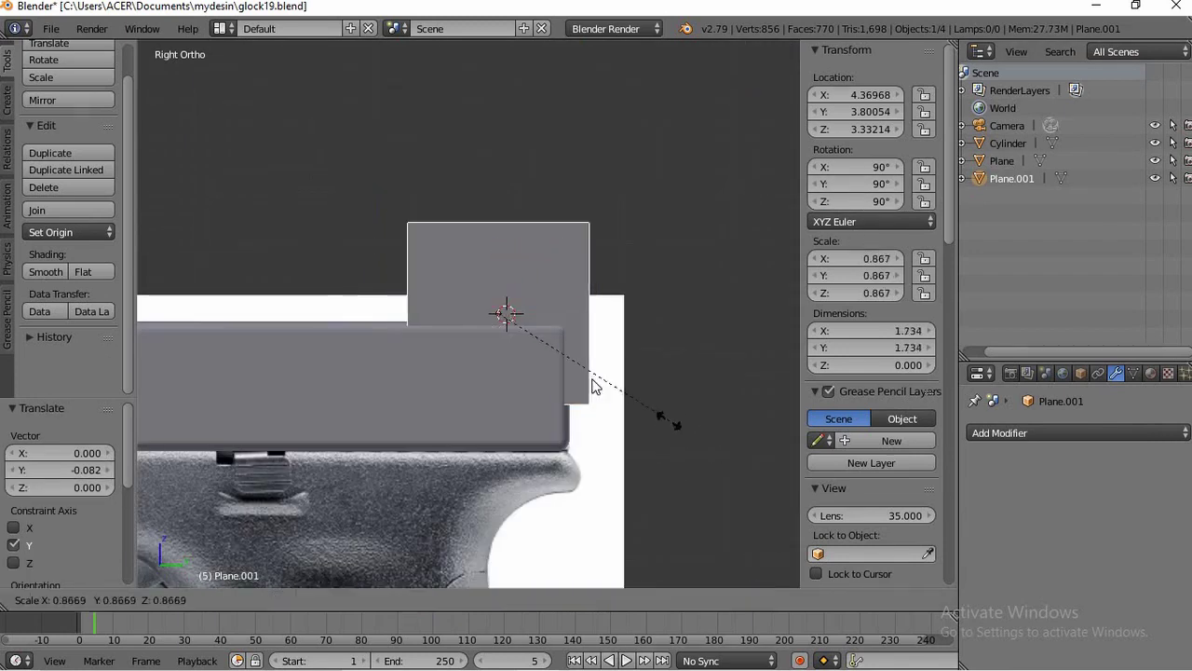
left_click(560, 382)
scroll(560, 381, "up", 4)
scroll(560, 382, "up", 2)
left_click(326, 600)
left_click(348, 558)
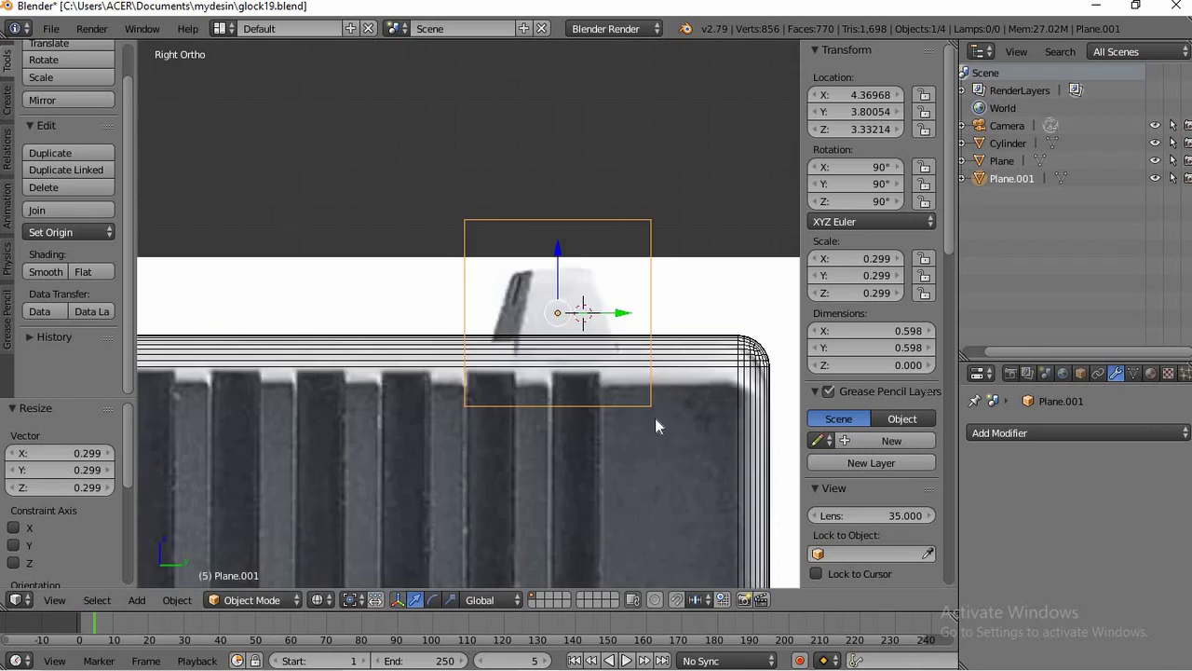
key("g")
left_click(634, 416)
Move the plane's two vertical edges inward along Y to the rear sight's base width, the edge nearer the slide's rear by -0.045
key("Tab")
left_click(505, 603)
right_click(435, 352)
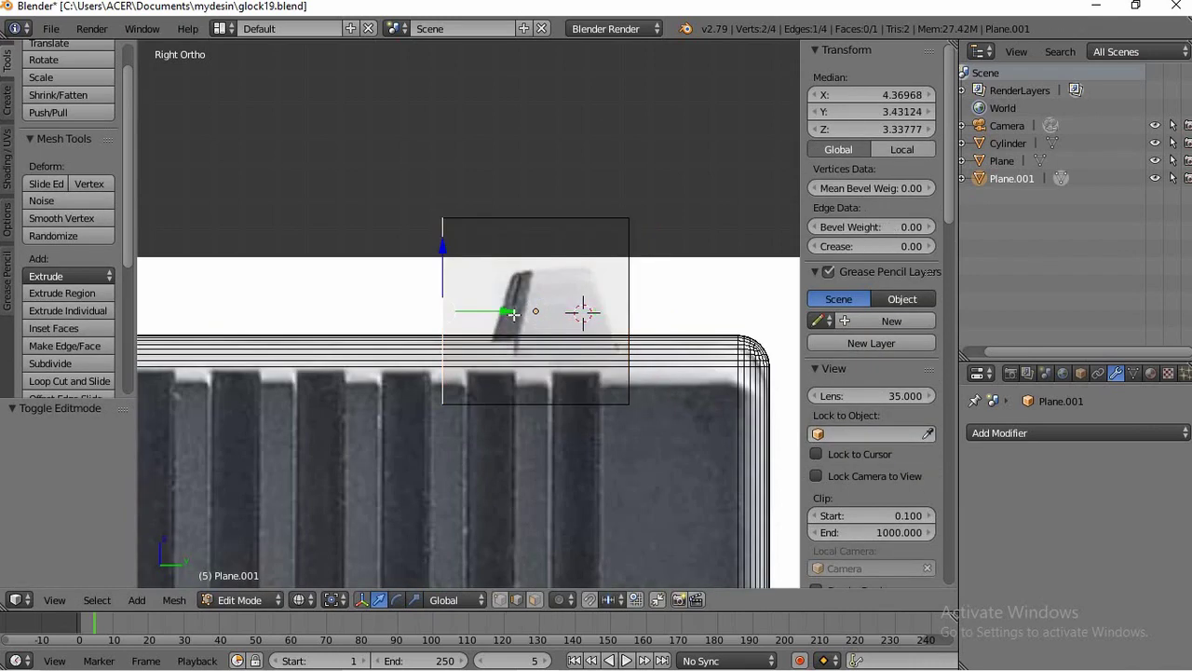
left_click_drag(503, 311, 574, 311)
right_click(634, 324)
left_click_drag(677, 308, 679, 312)
Move the plane's lower edge up 0.166 along Z to the bottom of the rear sight
right_click(576, 401)
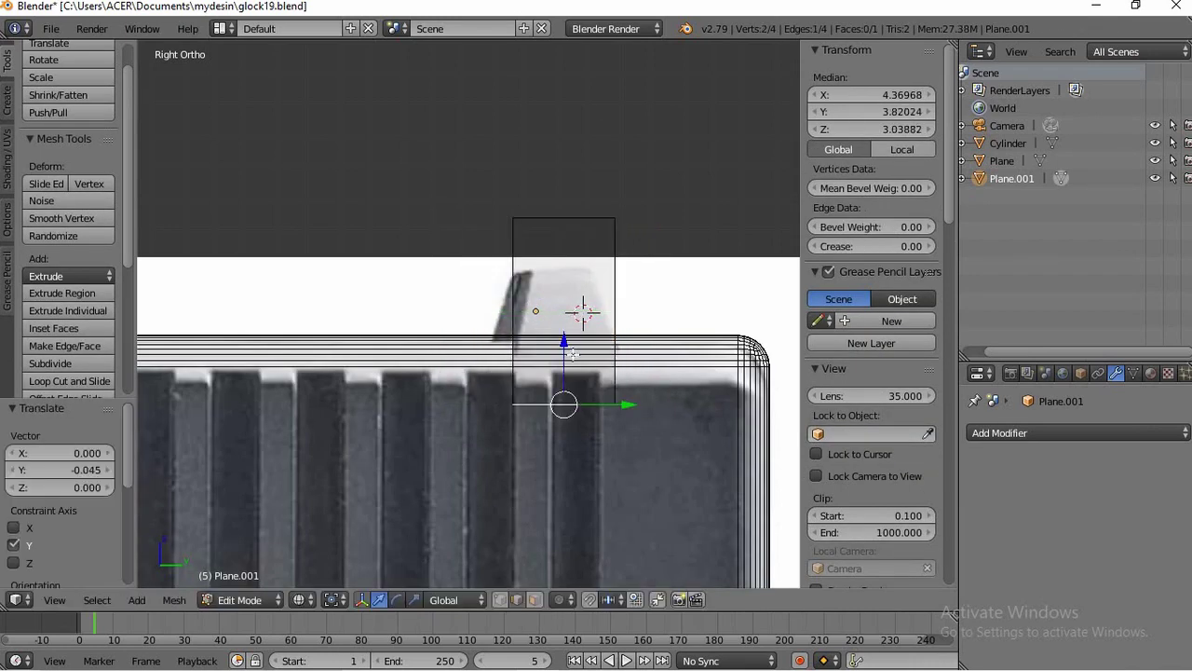
left_click(573, 354)
left_click_drag(566, 339, 563, 239)
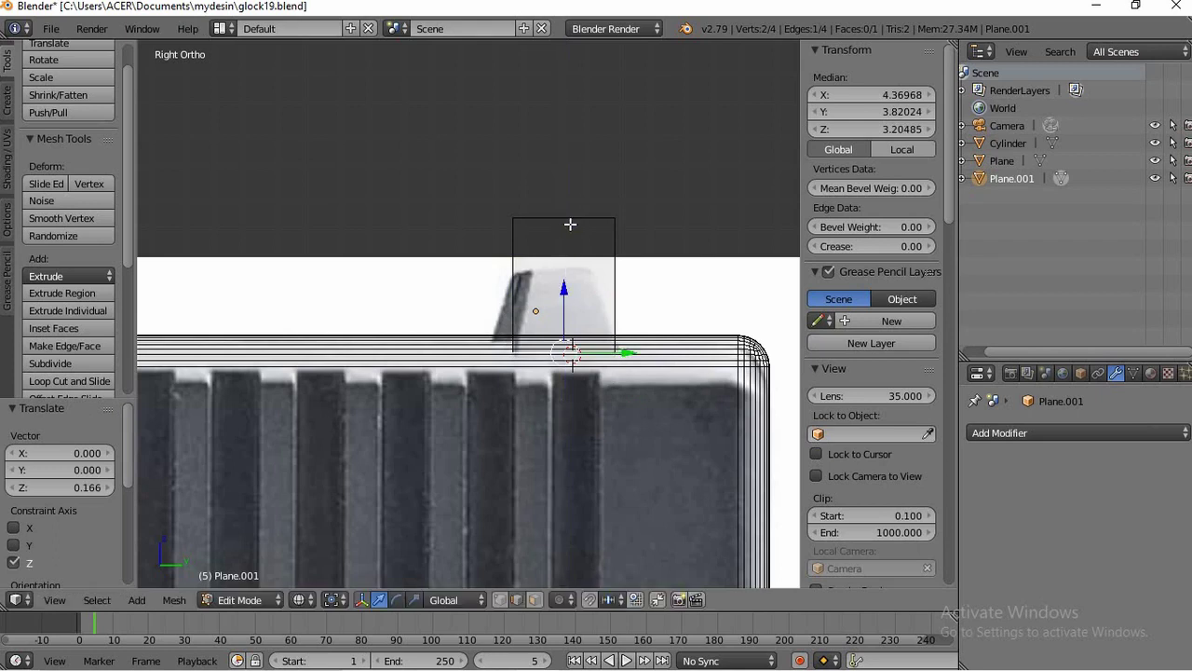
Extrude the whole plane into a bar about 2.447 long and move it along X so it crosses the slide, in solid display
key("KP_8")
key("KP_4")
left_click(298, 599)
left_click(335, 536)
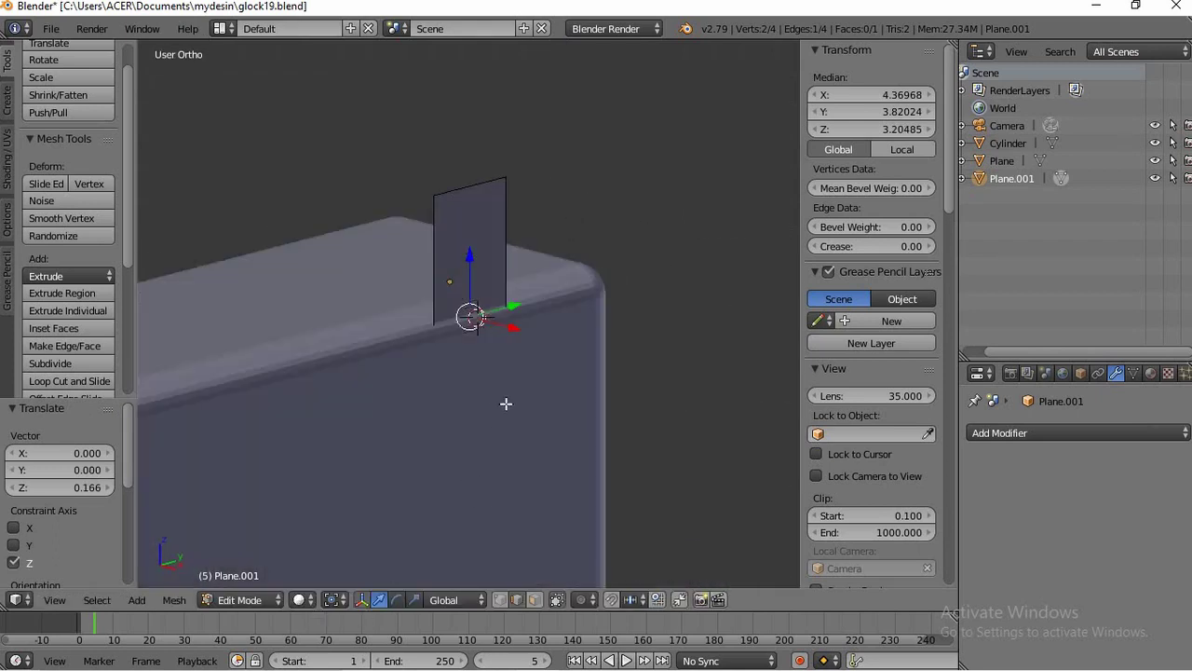
key("Tab")
key("Tab")
key("a")
key("a")
key("e")
left_click(383, 445)
key("Tab")
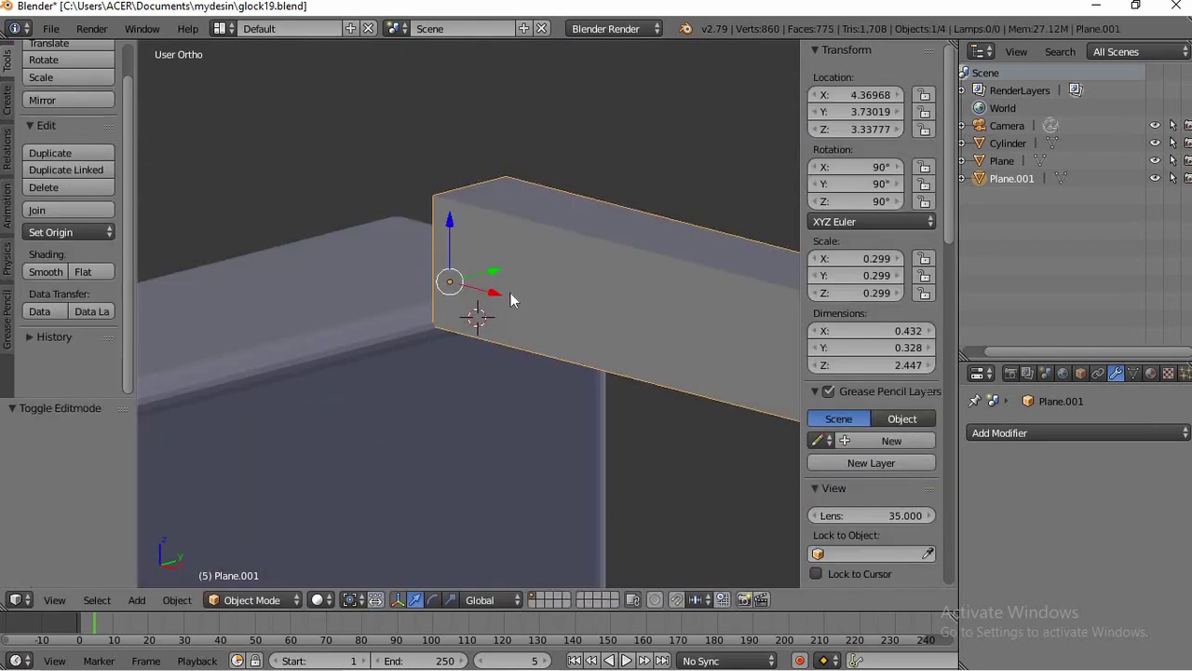
left_click_drag(503, 295, 191, 247)
Add a Boolean modifier to the slide with Plane.001 as its object, set it to Difference and apply it to cut the rear sight notch
right_click(234, 308)
left_click(1078, 432)
left_click(833, 163)
left_click(1134, 529)
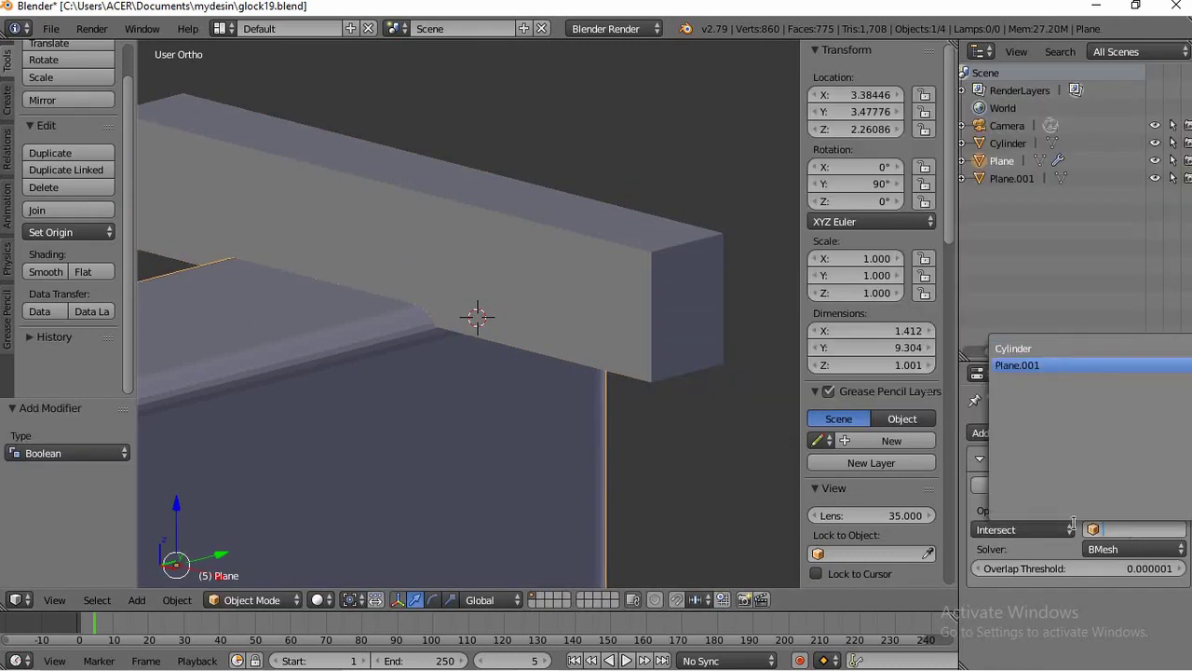
left_click(1061, 362)
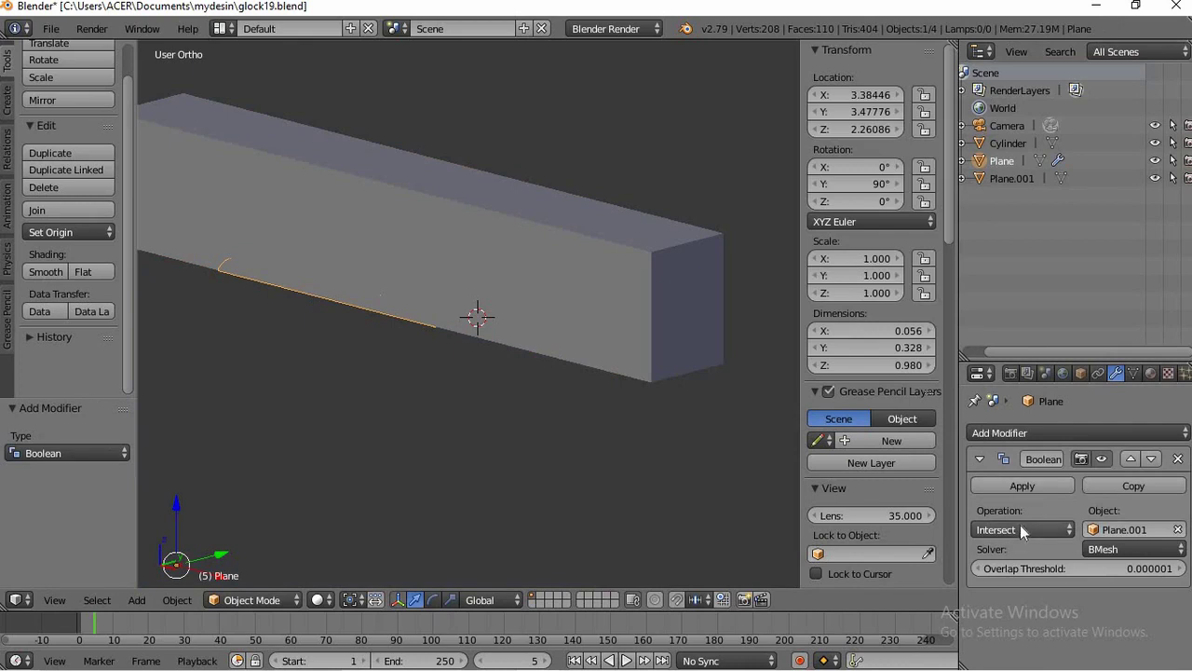
left_click(1020, 525)
left_click(1011, 470)
left_click(1011, 486)
Delete the cutting bar and save over the file glock19.blend
right_click(475, 281)
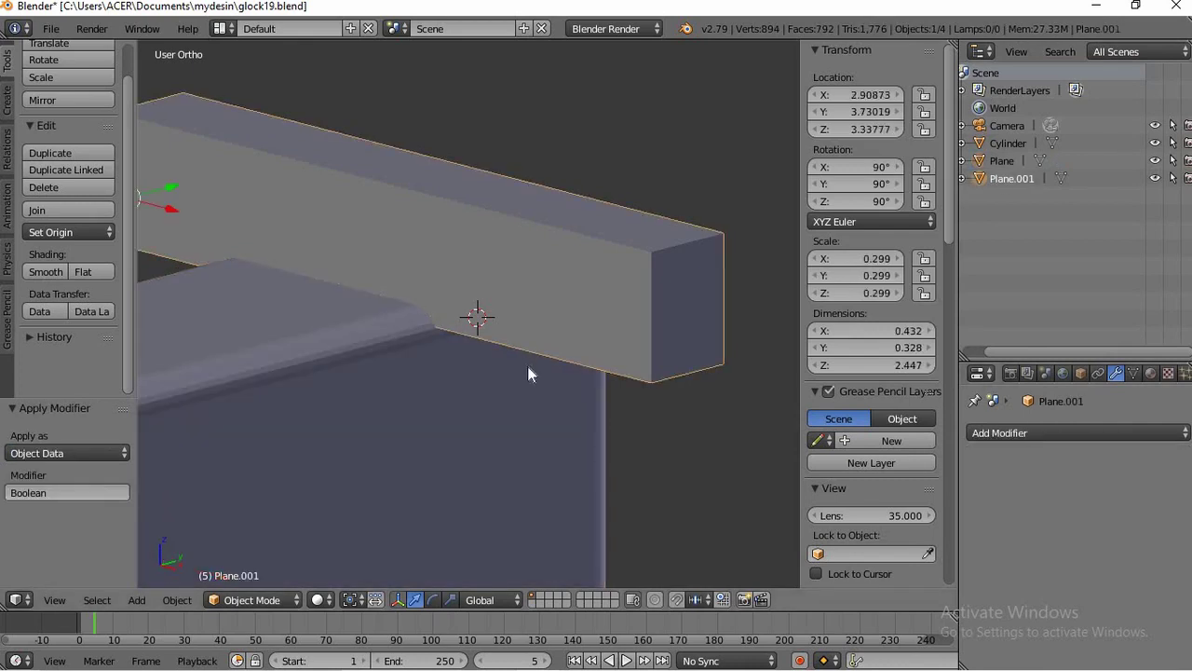
key("Delete")
key("ctrl+s")
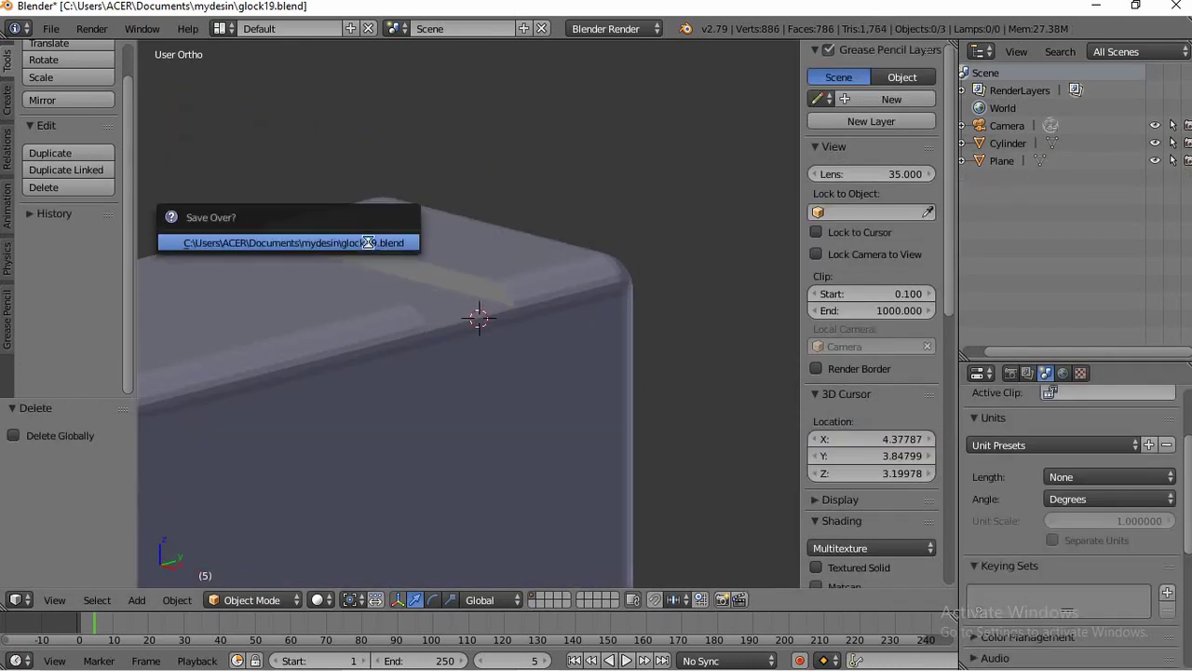
left_click(368, 244)
Place the 3D cursor on the slide's rear sight notch in a top-down view and add a plane there
key("KP_8")
key("KP_4")
key("KP_6")
key("KP_6")
key("KP_8")
key("KP_8")
key("KP_8")
key("KP_8")
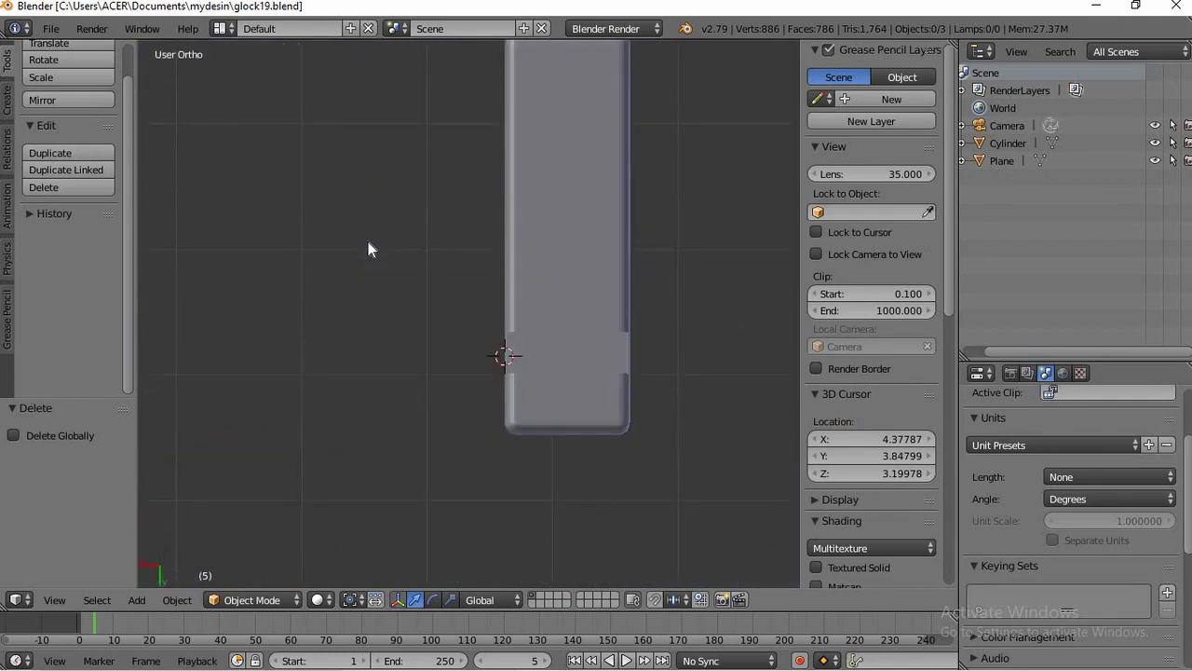
scroll(620, 404, "up", 3)
left_click(619, 405)
key("shift+a")
mouse_move(602, 372)
left_click(661, 372)
Scale the plane down to 0.145 and move it onto the side end of the notch
key("s")
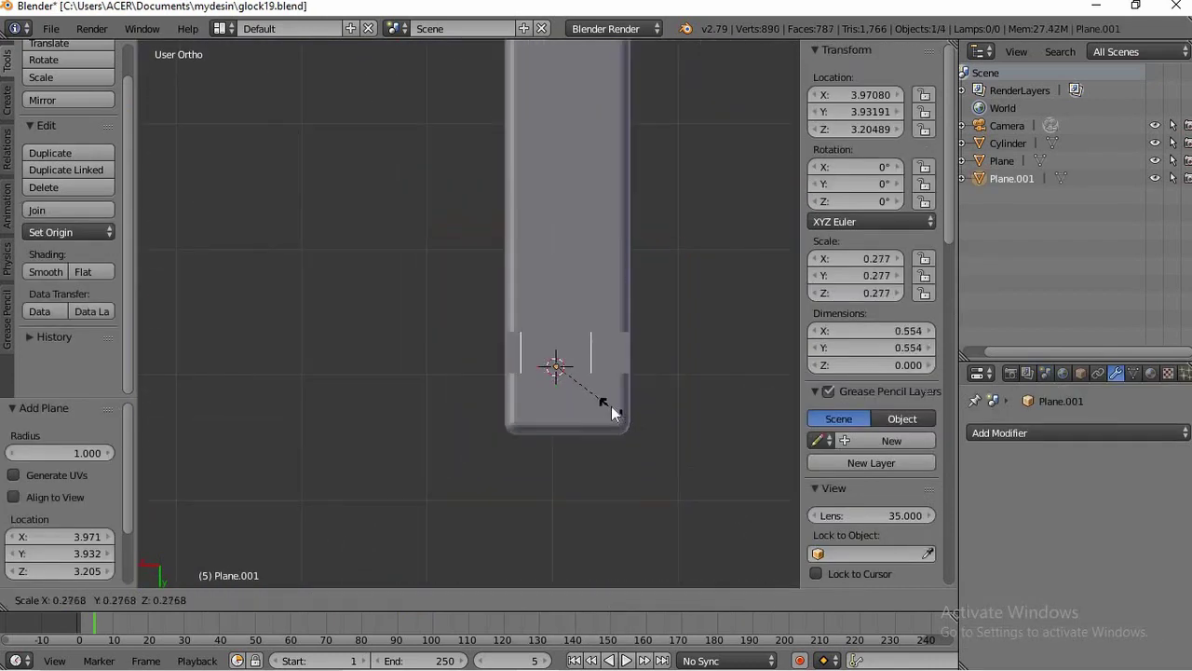
left_click(633, 424)
key("s")
left_click(624, 447)
key("g")
left_click(576, 443)
scroll(687, 499, "up", 2)
key("s")
left_click(658, 486)
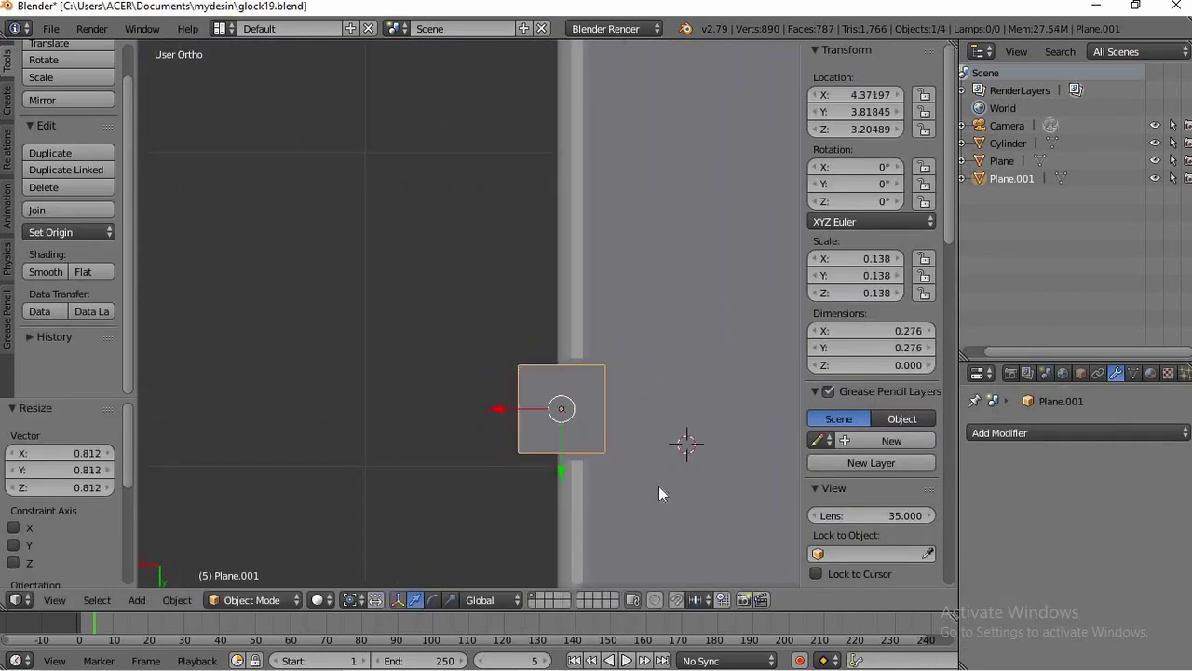
key("s")
left_click(667, 485)
Set the plane's X, Y and Z rotation to 90° and move it up 0.145 along Z over the reference's rear sight
key("KP_3")
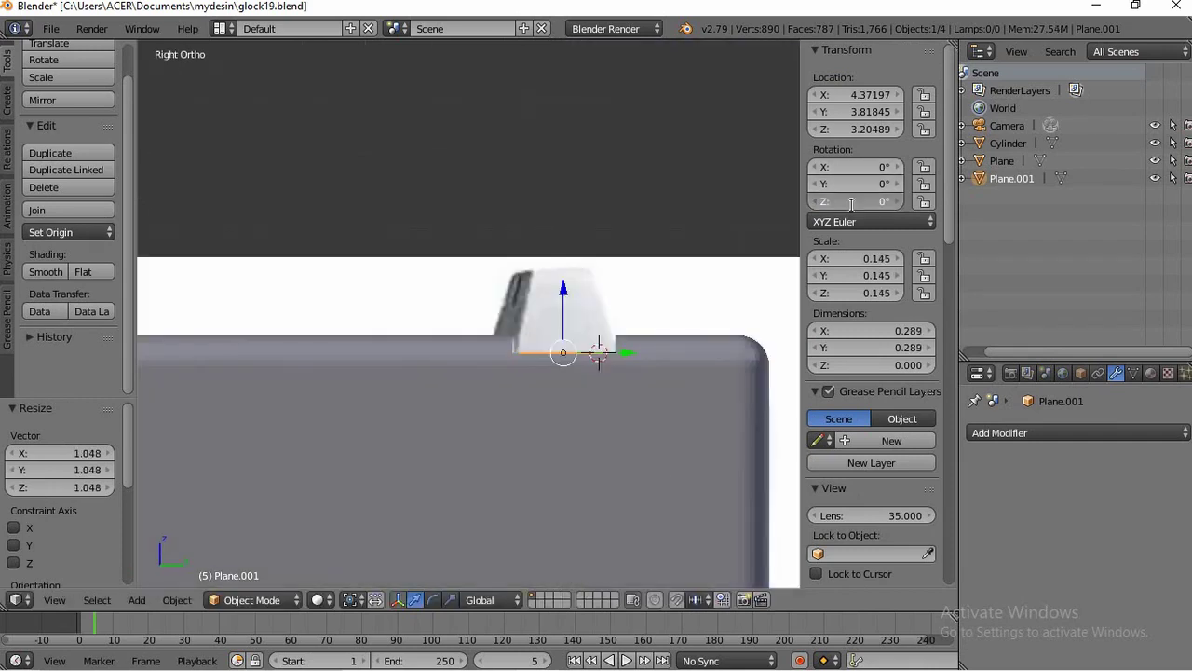
type("90")
key("Return")
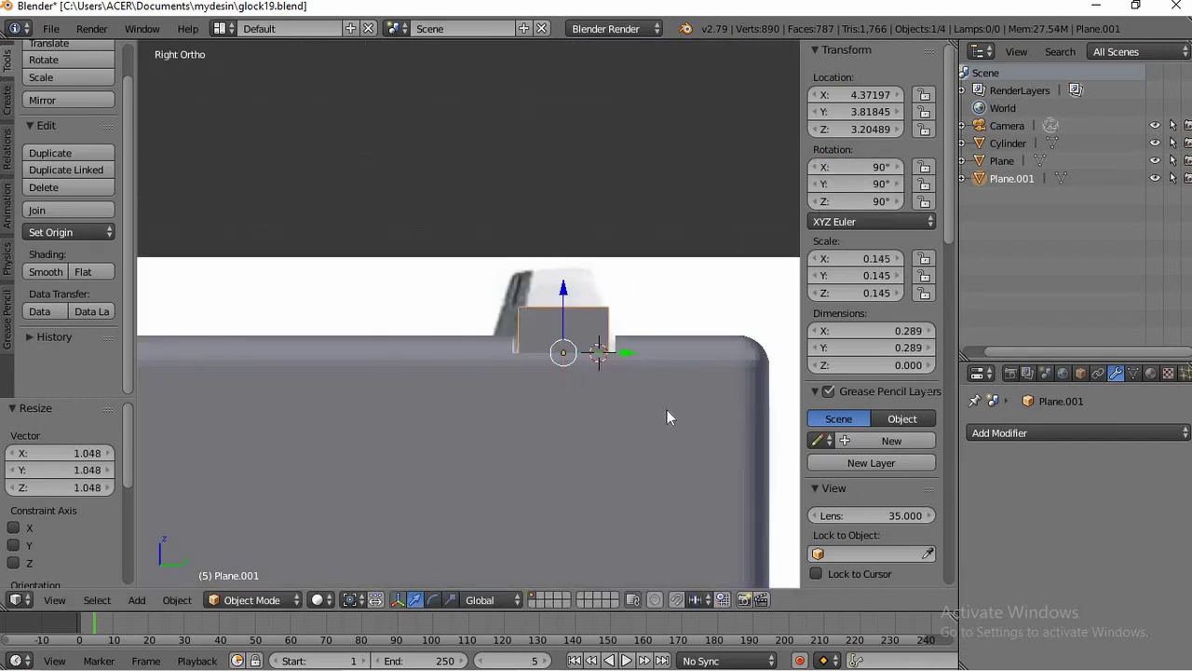
key("KP_Decimal")
key("g")
key("z")
left_click(503, 247)
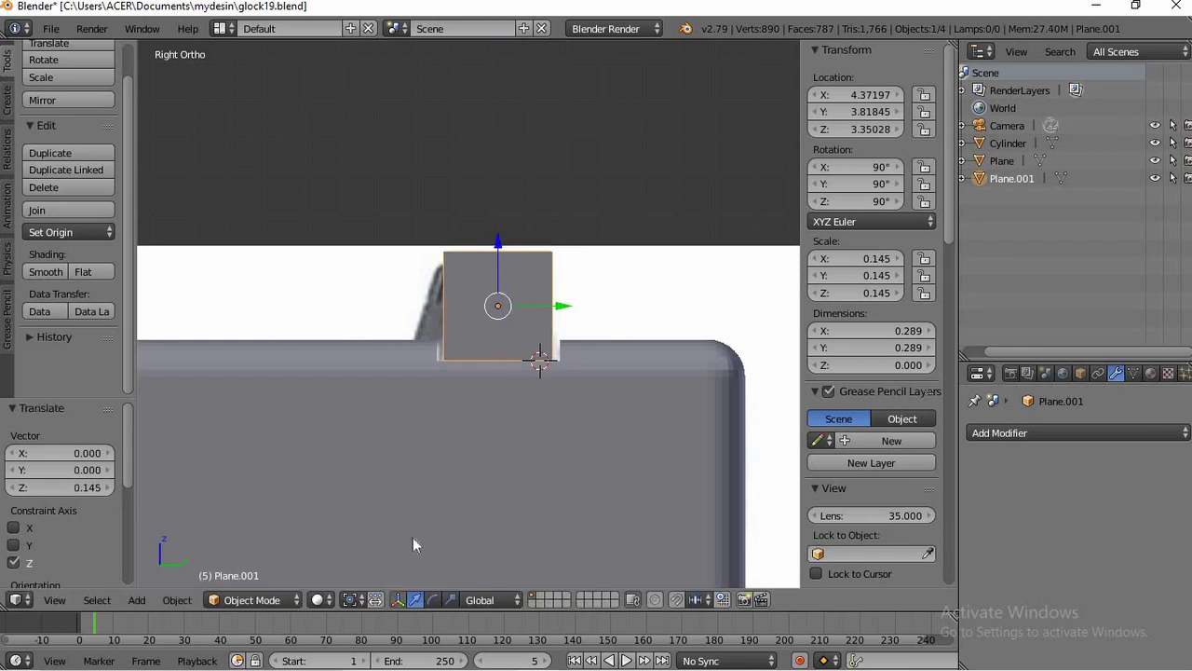
In wireframe, move the plane's upper muzzle-side vertex to about Y 3.697, Z 3.434 to follow the rear sight's outline
left_click(317, 599)
left_click(372, 556)
key("Tab")
right_click(446, 255)
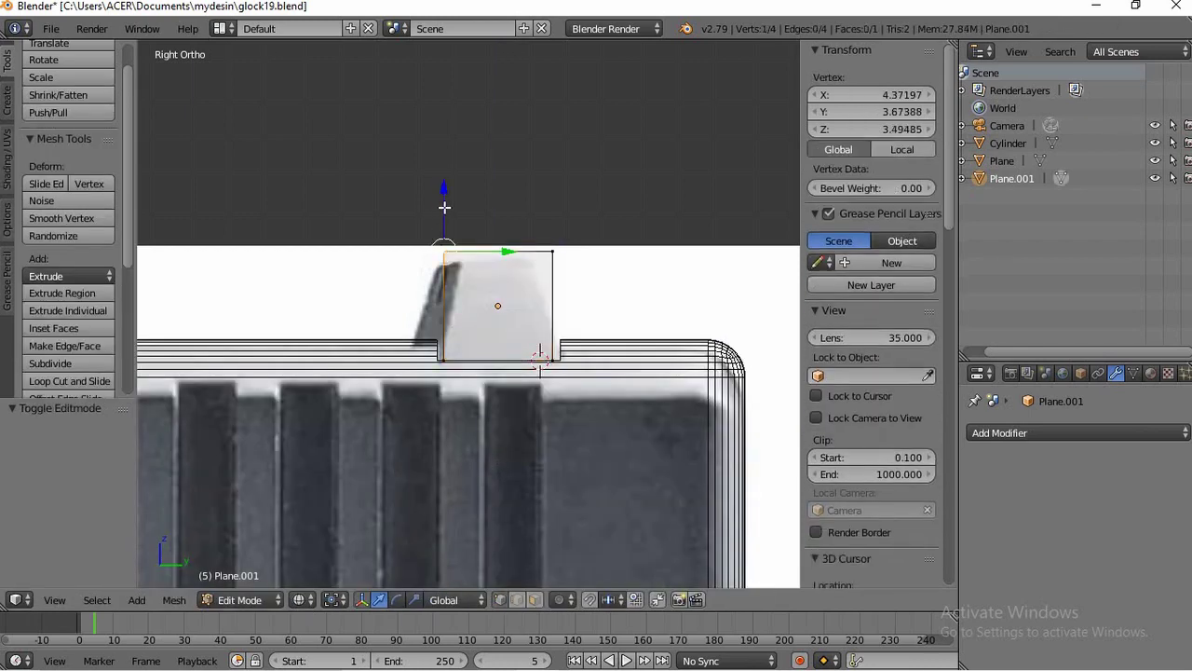
left_click_drag(444, 207, 444, 217)
left_click_drag(444, 261, 452, 275)
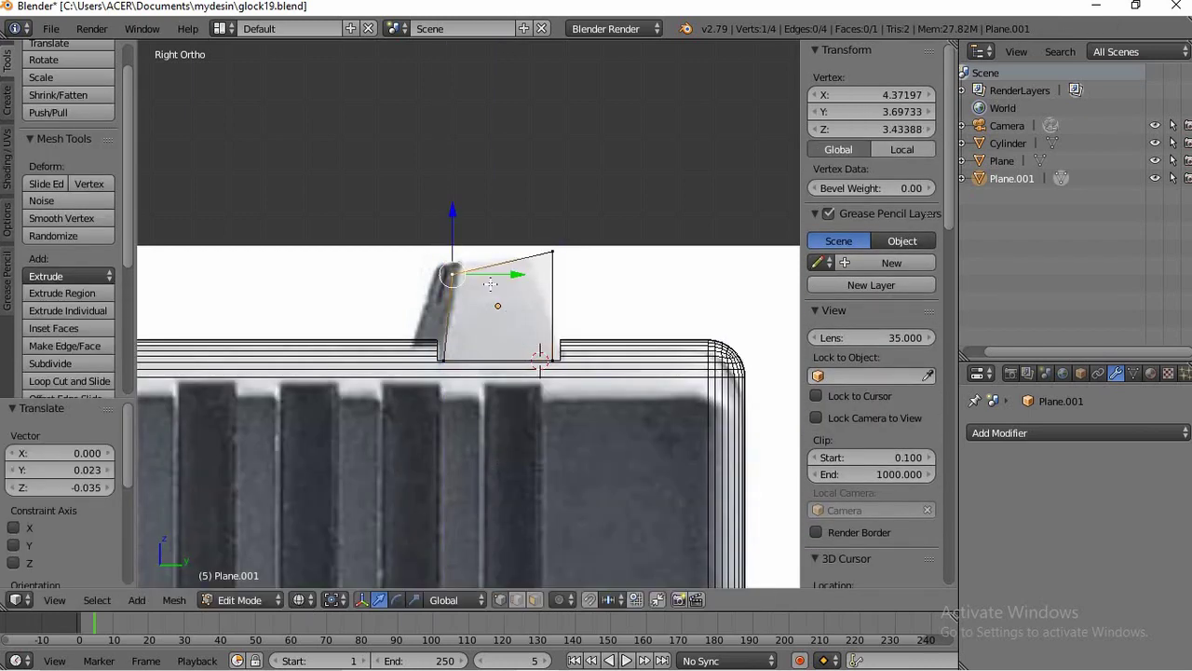
Move the plane's other upper vertex to about Y 3.947, Z 3.455 to follow the reference rear sight's outline
right_click(552, 252)
key("g")
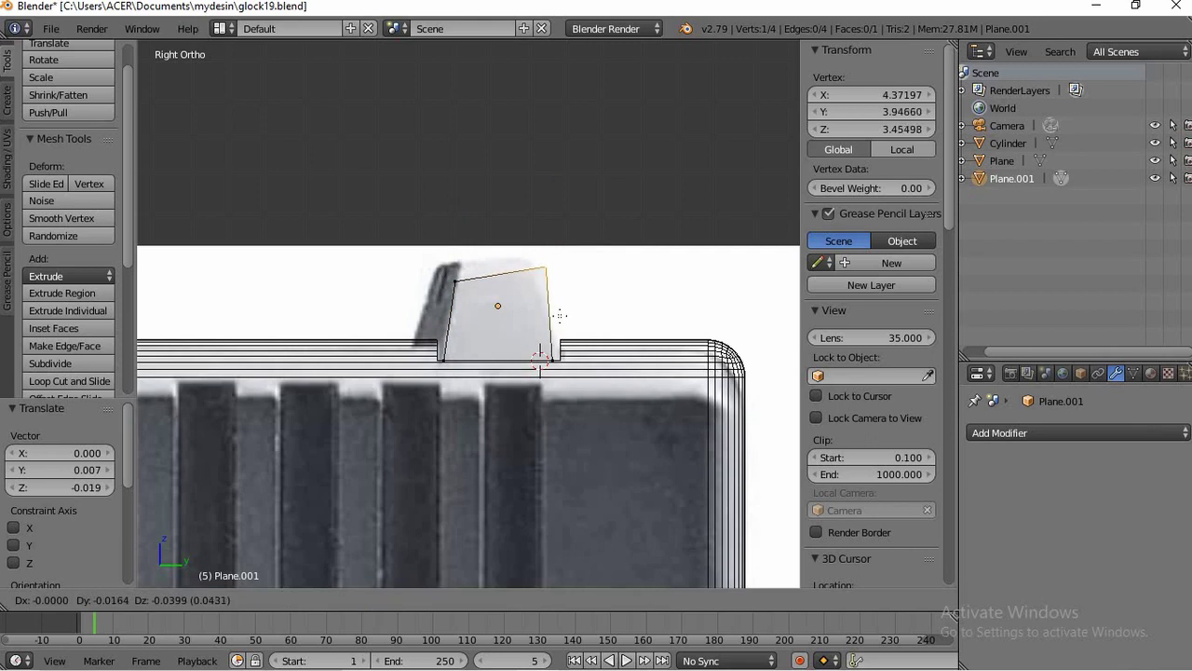
left_click(560, 314)
key("Tab")
middle_click_drag(560, 315, 560, 322)
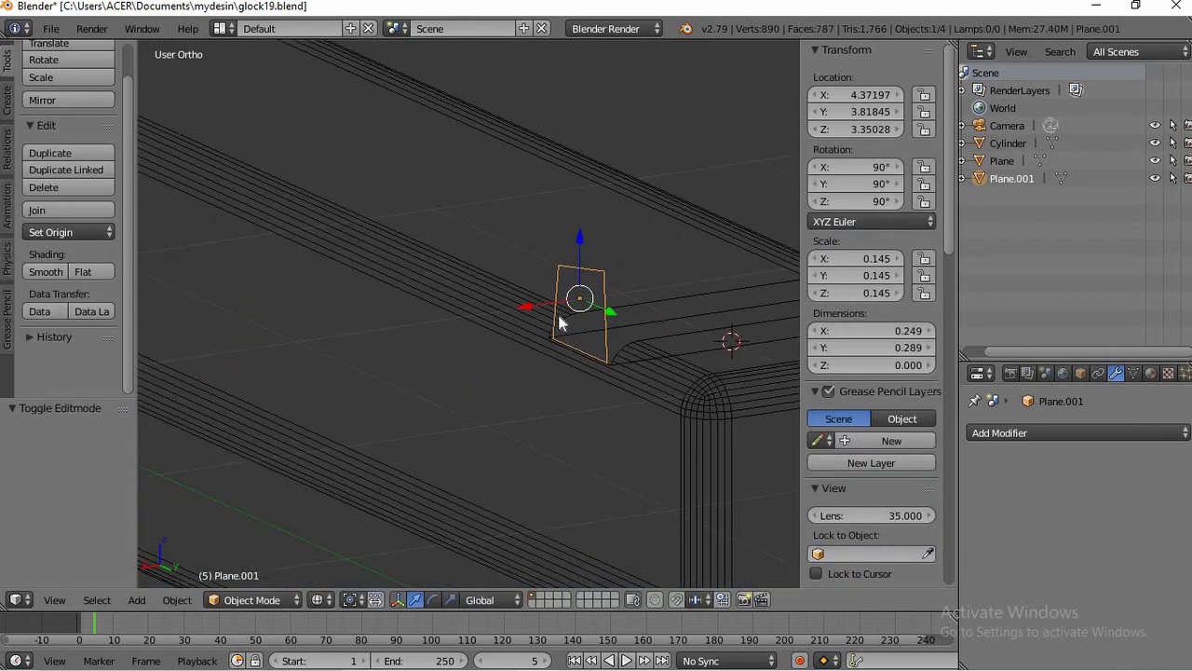
Try to extrude the whole plane by about 0.713 across the slide's rear sight notch in a top-down view
key("Tab")
scroll(532, 298, "down", 3, "ctrl")
key("a")
scroll(532, 301, "down", 4, "ctrl")
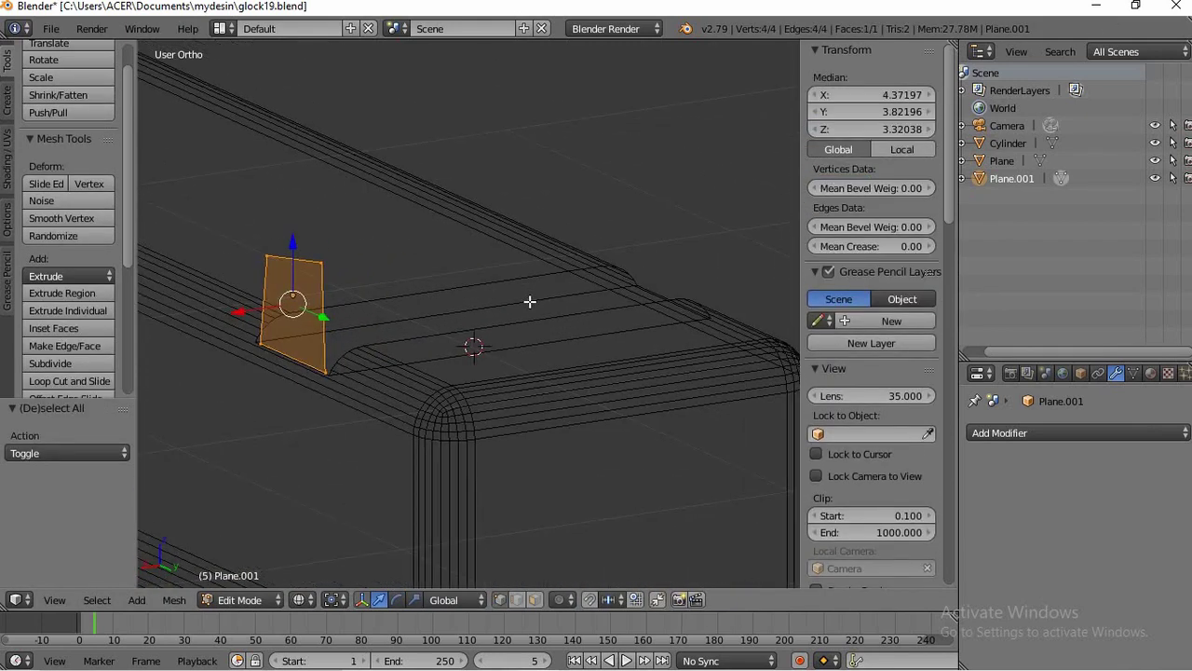
key("KP_8")
key("KP_8")
key("KP_8")
key("KP_8")
key("KP_6")
key("KP_6")
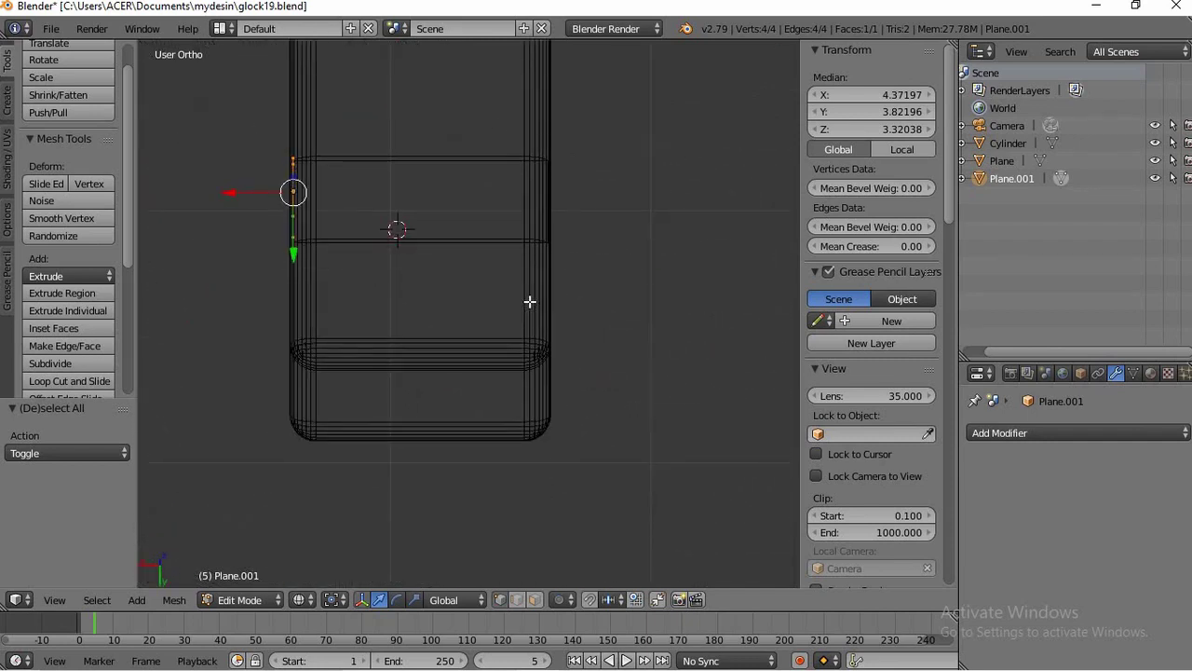
scroll(460, 271, "up", 3, "ctrl")
scroll(462, 275, "down", 4, "ctrl")
scroll(474, 324, "up", 7, "shift")
key("e")
left_click(658, 384)
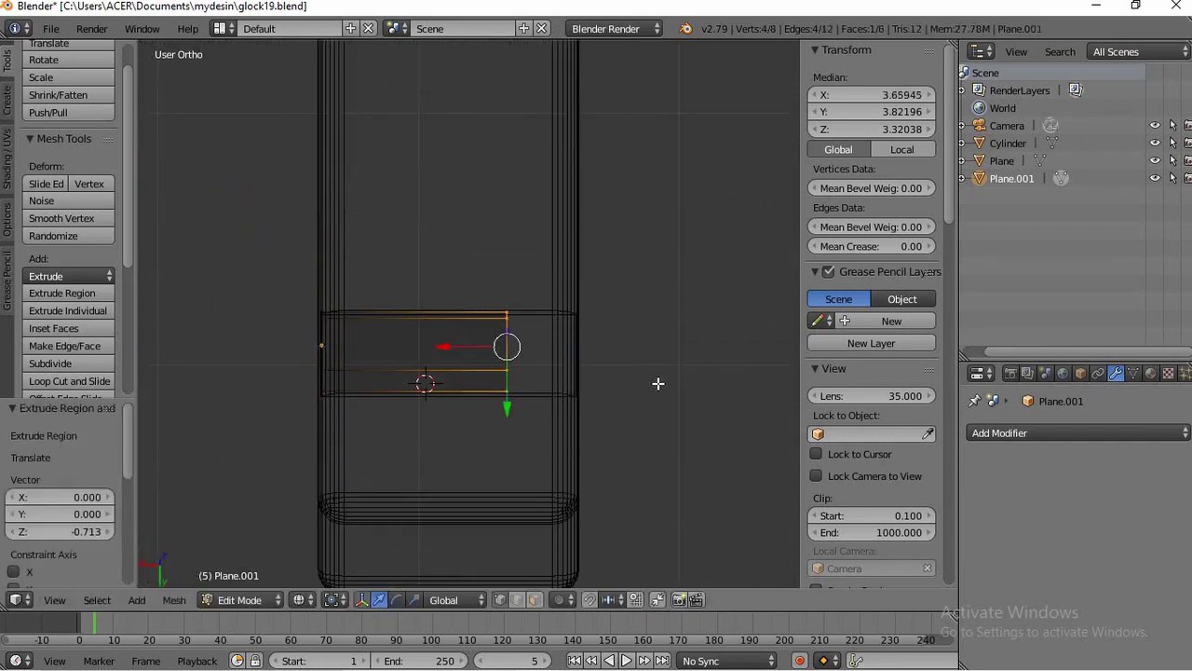
key("ctrl+z")
Try to move the plane's vertices across the notch to the slide's opposite side in edit mode
key("a")
key("a")
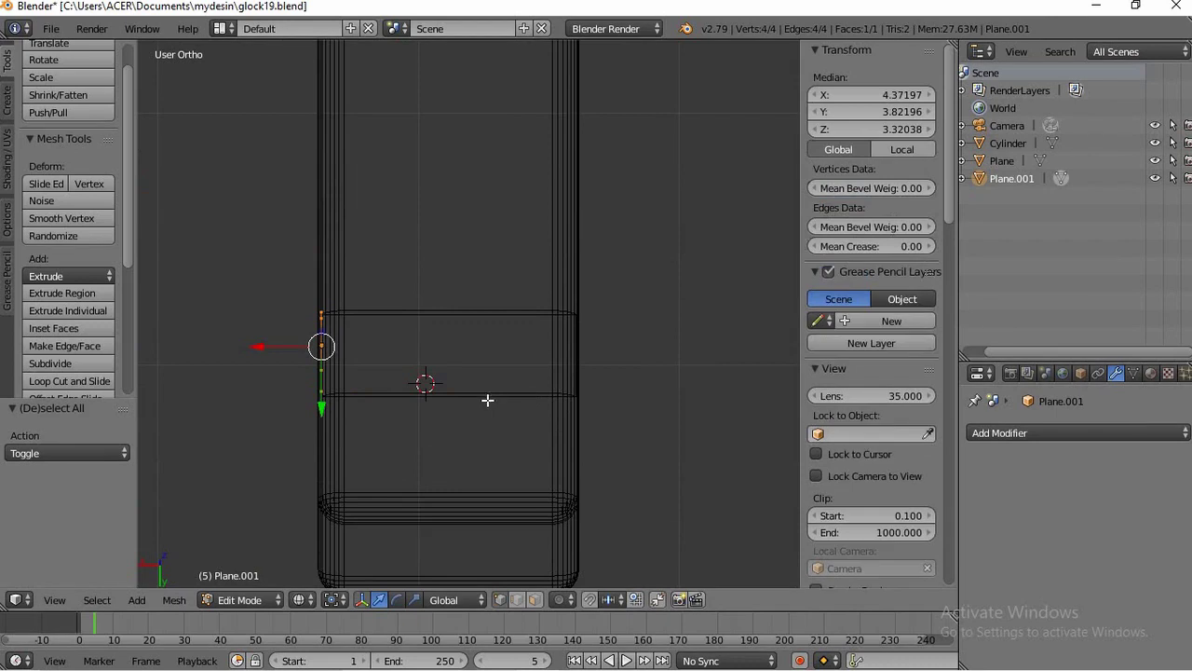
key("g")
left_click(612, 418)
key("g")
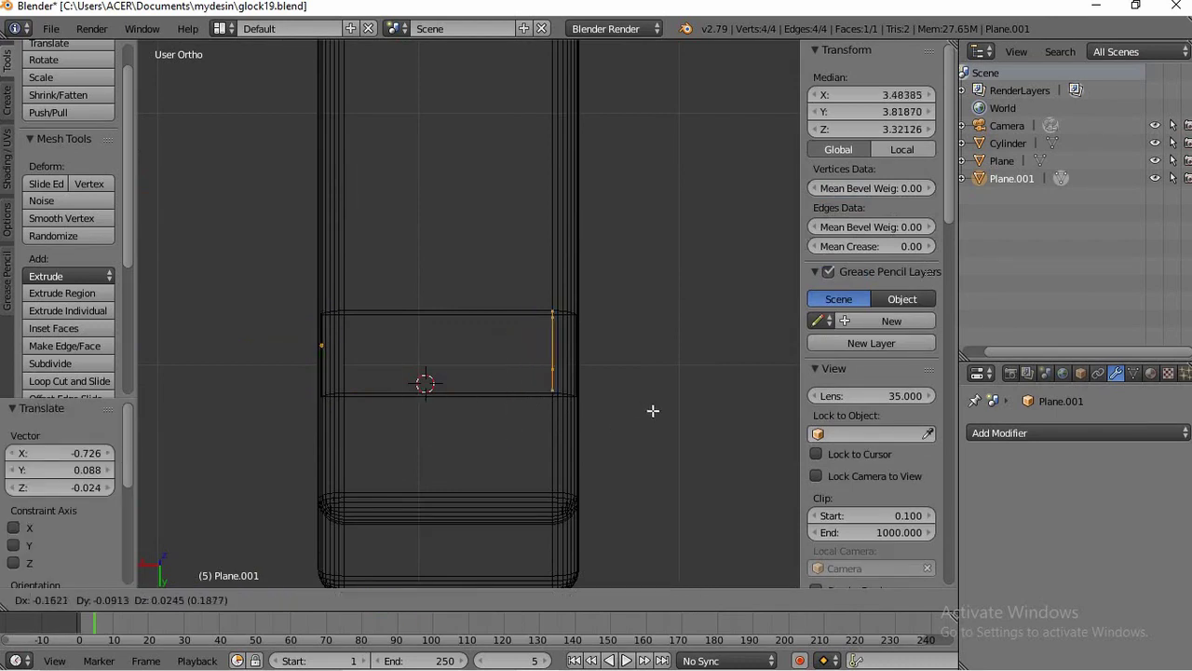
left_click(651, 410)
scroll(641, 415, "up", 2)
key("ctrl+z")
key("ctrl+z")
Move the plane object to the slide's centre, lining it up with the front sight at about X 3.884
key("Tab")
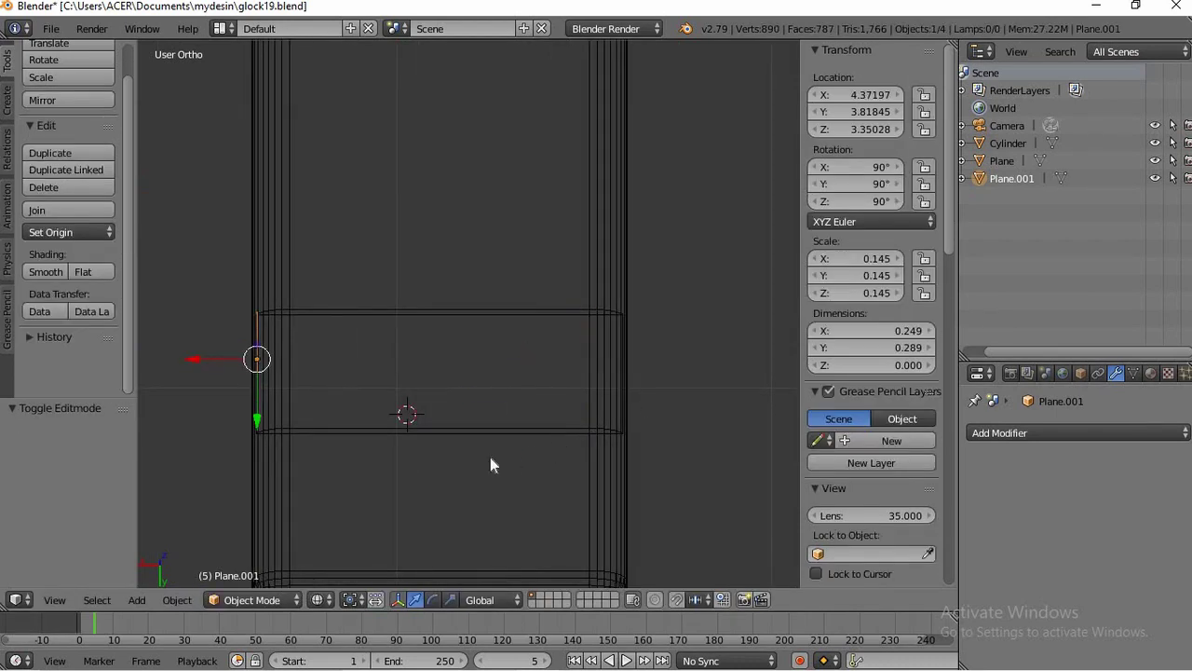
key("g")
left_click(634, 453)
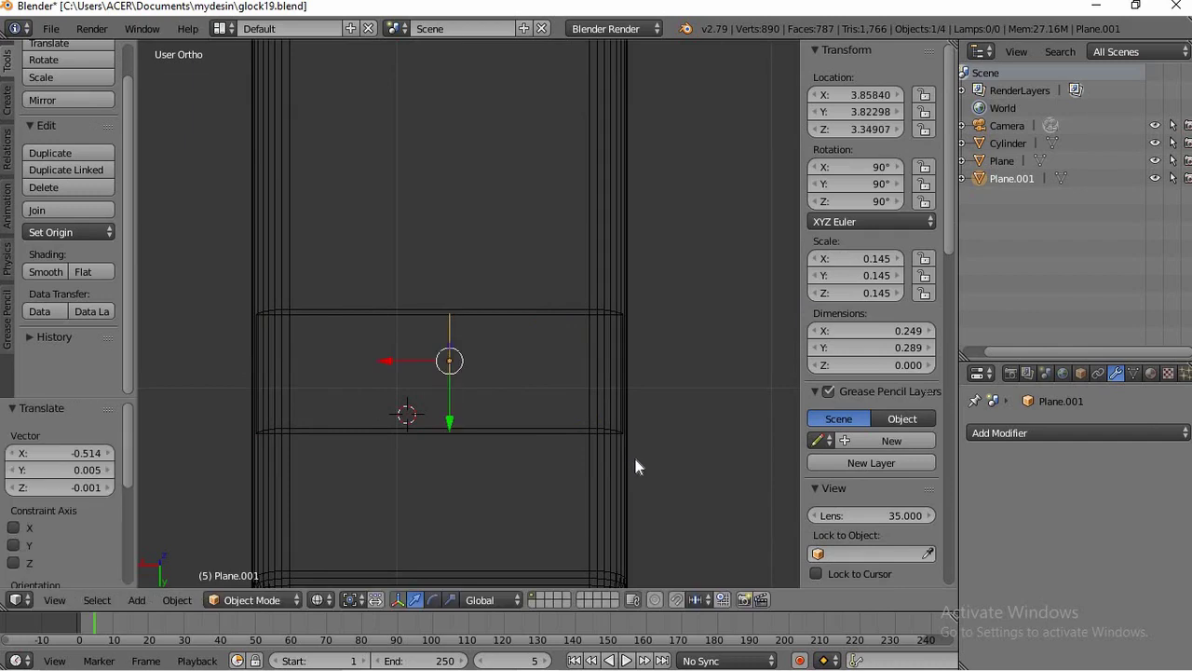
key("KP_3")
key("ctrl+KP_3")
key("ctrl+KP_1")
key("KP_1")
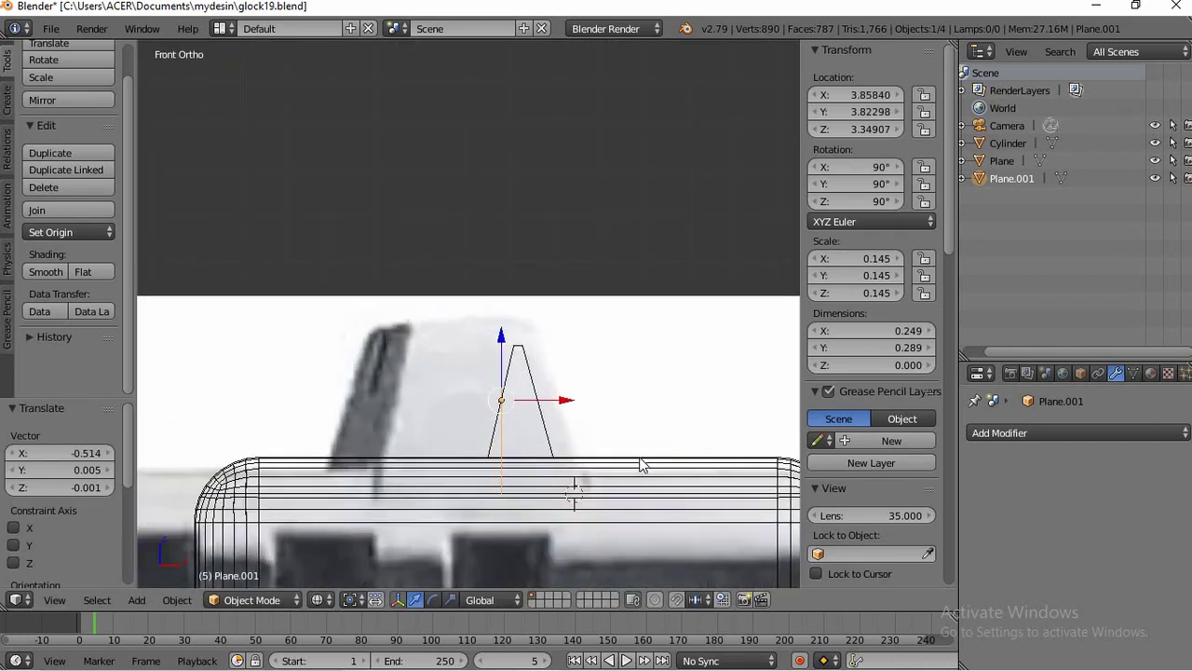
key("g")
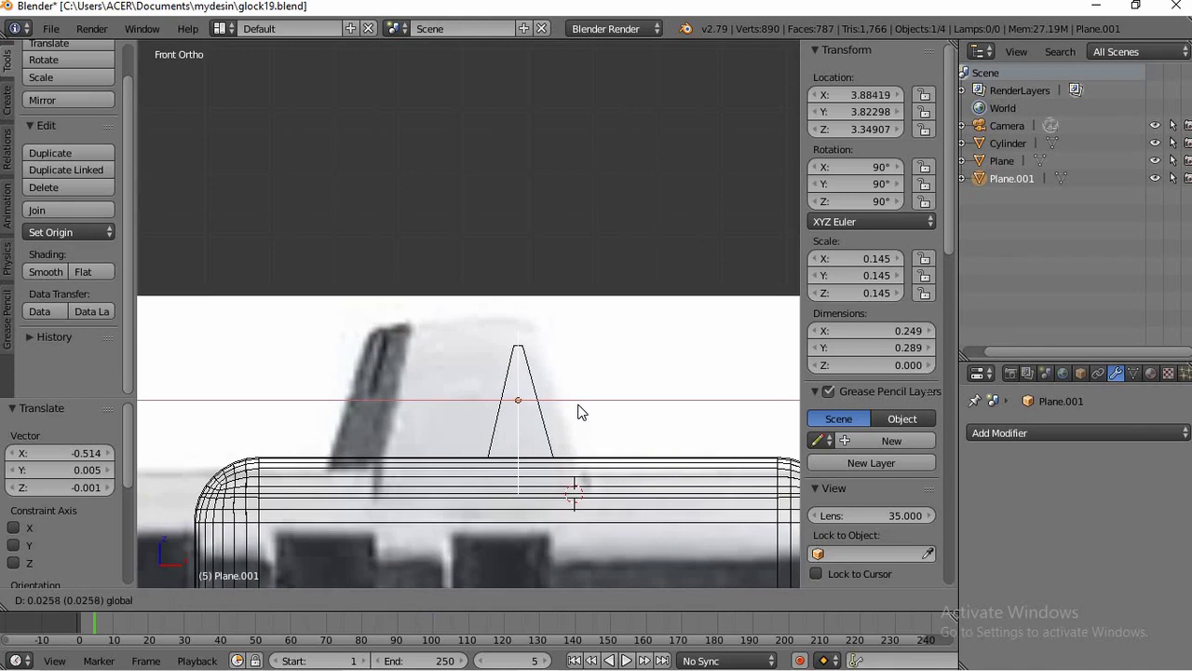
left_click(578, 405)
In edit mode, move the plane's face about -0.469 along X to the side end of the rear sight notch
key("KP_3")
key("KP_5")
key("KP_8")
key("KP_5")
key("KP_8")
key("KP_6")
key("KP_6")
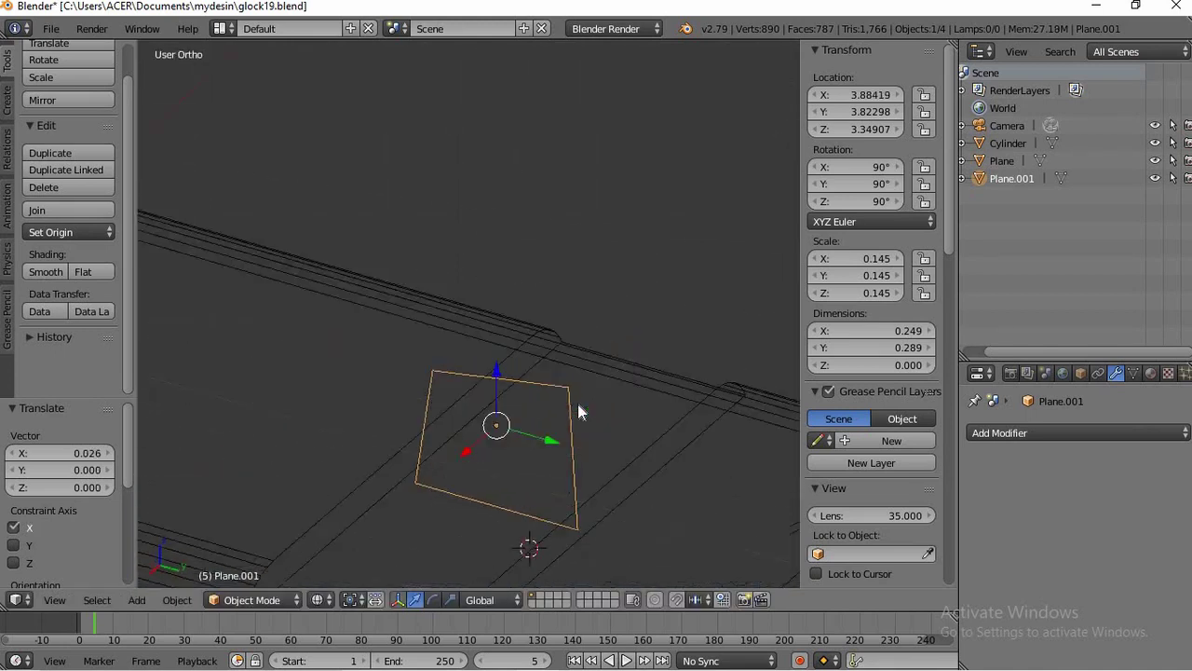
key("KP_6")
key("KP_6")
key("KP_6")
key("KP_6")
key("KP_8")
key("KP_8")
key("KP_8")
key("KP_8")
scroll(577, 405, "down", 2)
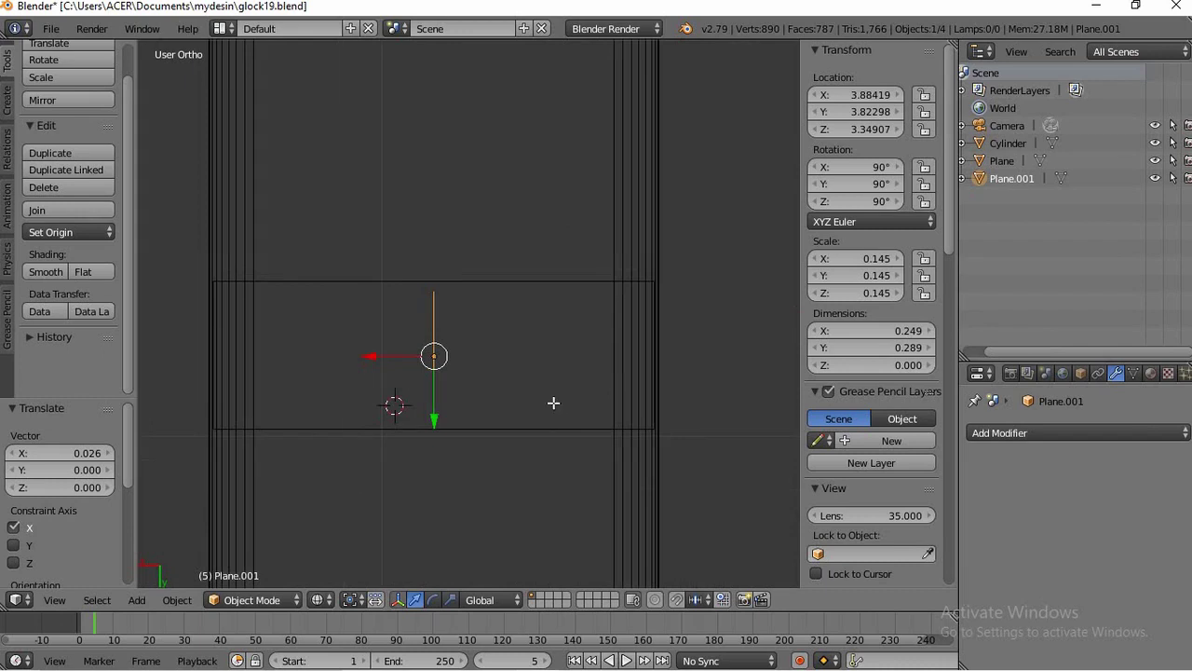
key("Tab")
key("g")
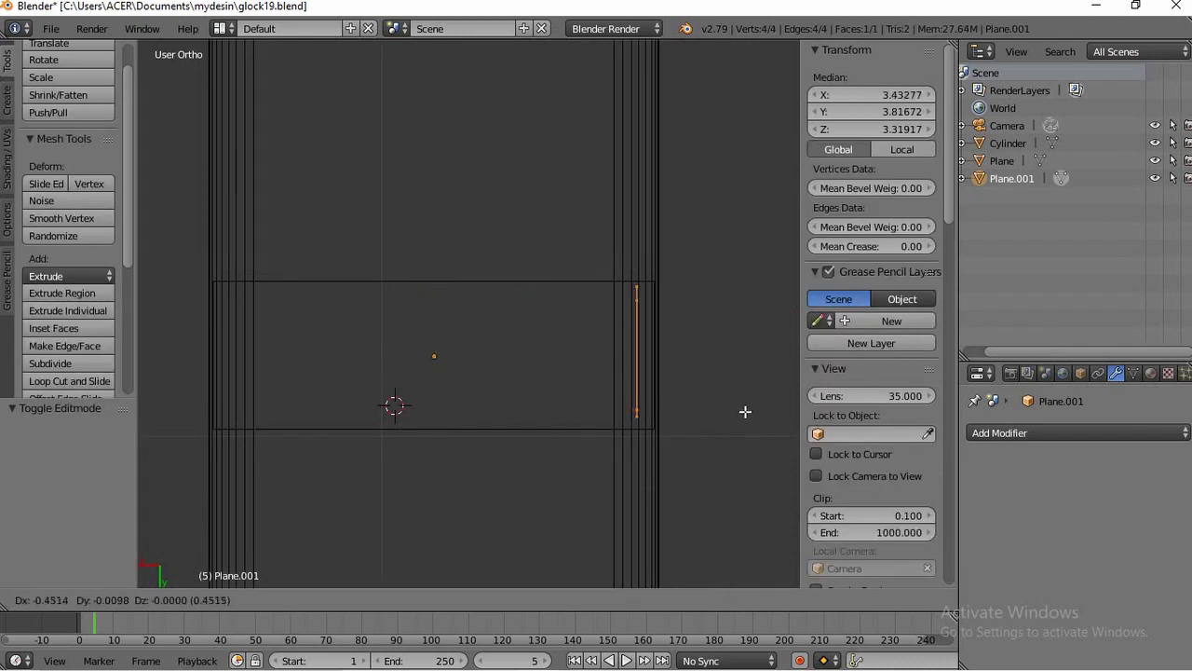
left_click(747, 413)
Switch the viewport to Solid shading and extrude the plane about 0.431 towards the slide's centre
key("KP_4")
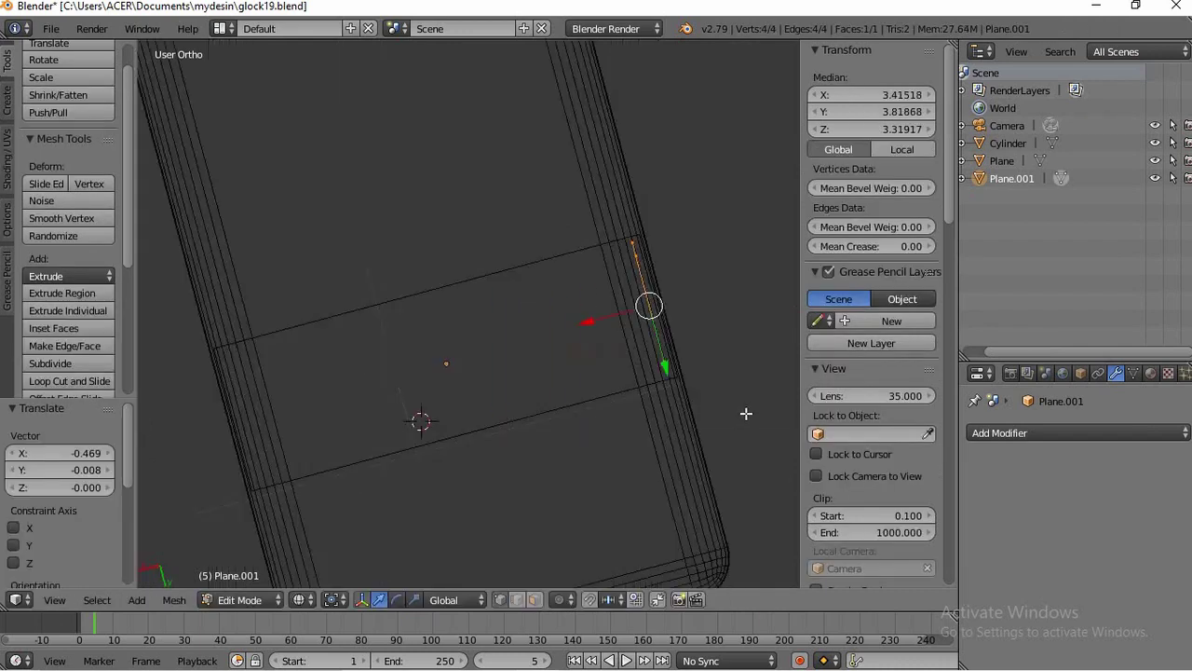
key("KP_2")
key("KP_2")
key("KP_5")
scroll(669, 444, "down", 1)
left_click(300, 599)
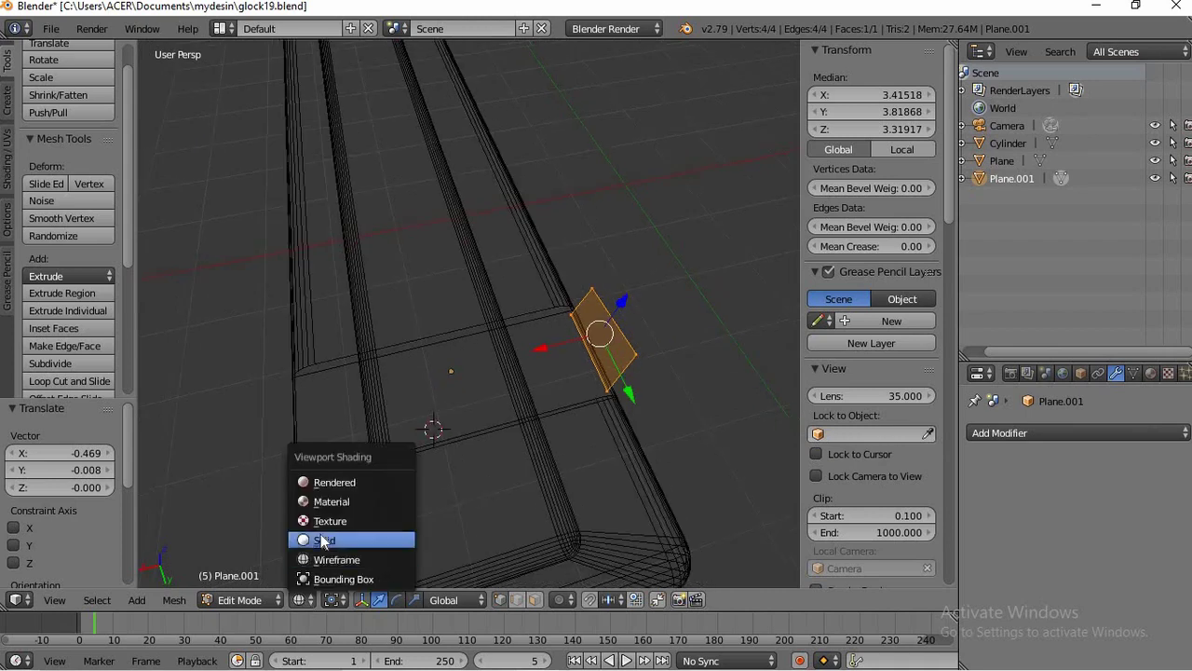
left_click(321, 540)
key("e")
left_click(517, 433)
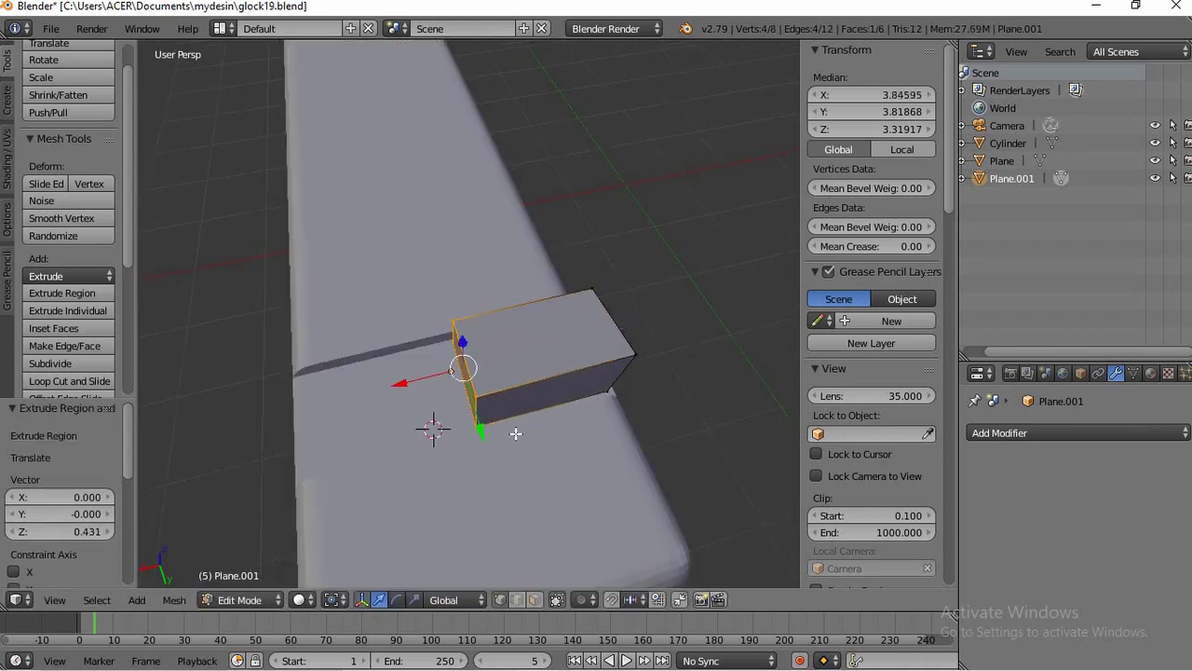
Move the extruded end face 0.006 along X, to about X 3.852
key("KP_2")
key("KP_2")
key("KP_4")
key("KP_4")
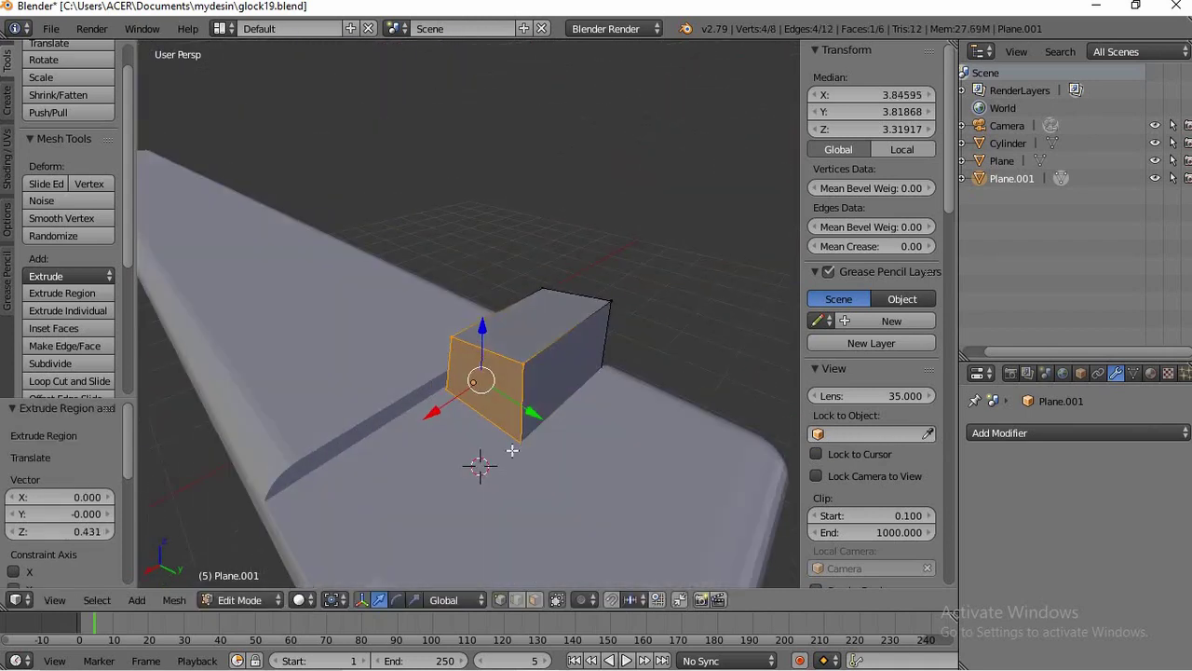
scroll(513, 451, "up", 2)
key("g")
key("x")
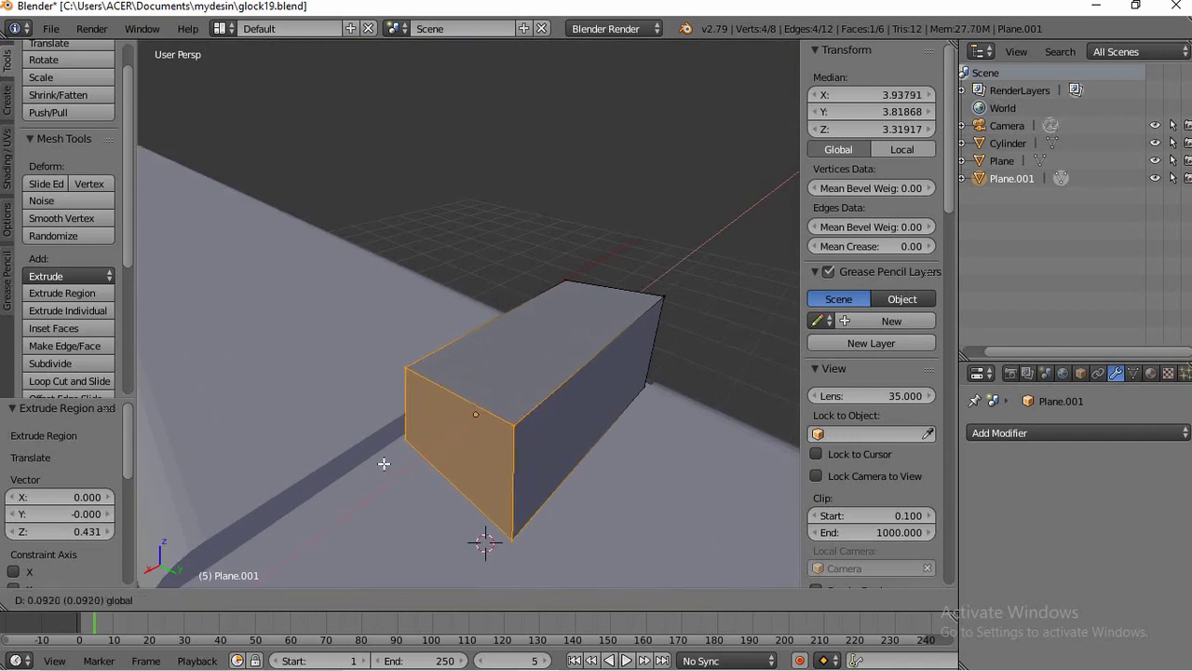
left_click(431, 456)
Taper the block by moving its inner top edge inward and slightly down, and its outer top edge 0.054 inward along X
key("KP_6")
key("ctrl+KP_1")
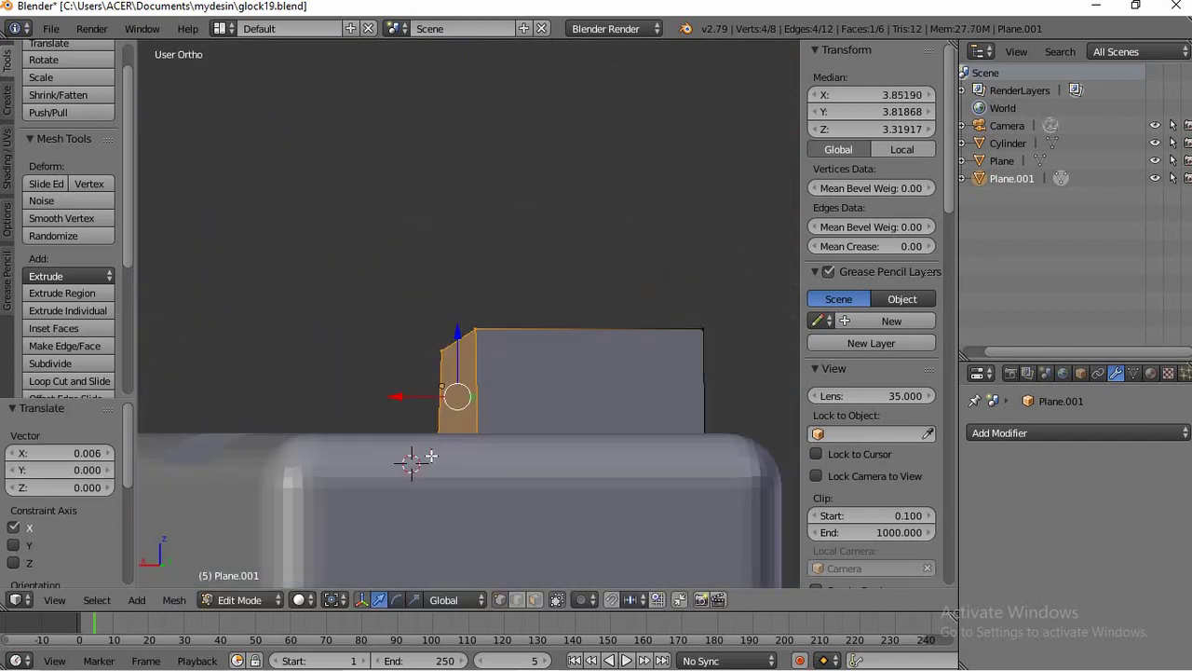
key("KP_6")
key("KP_4")
key("KP_8")
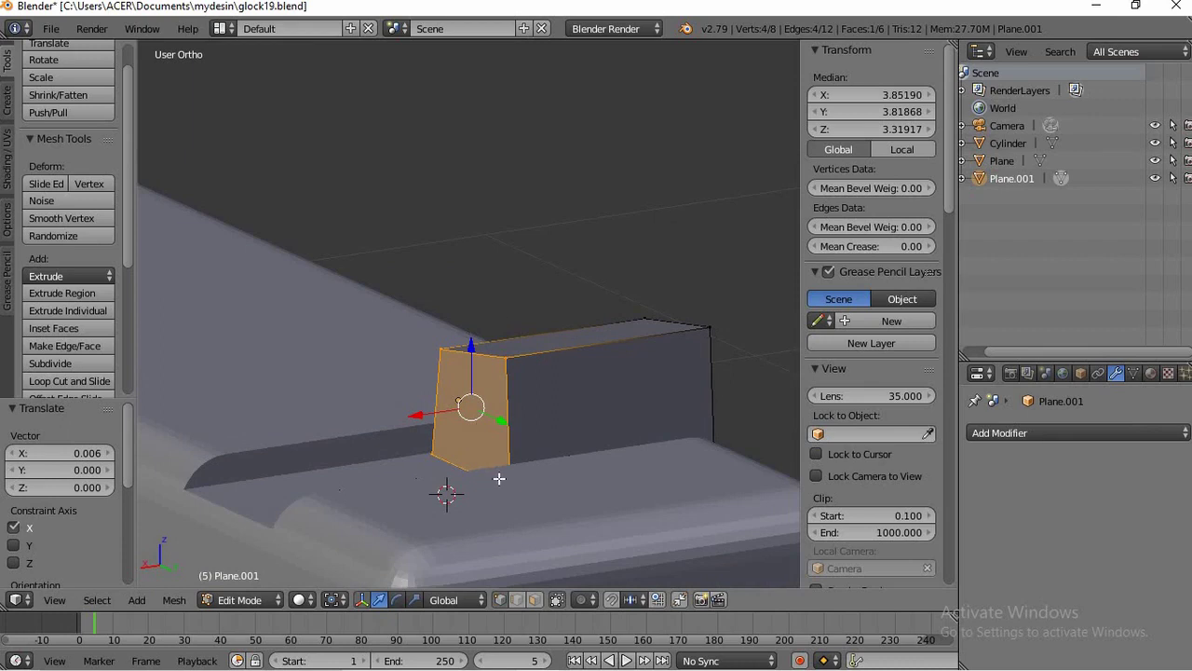
key("KP_8")
right_click(517, 601)
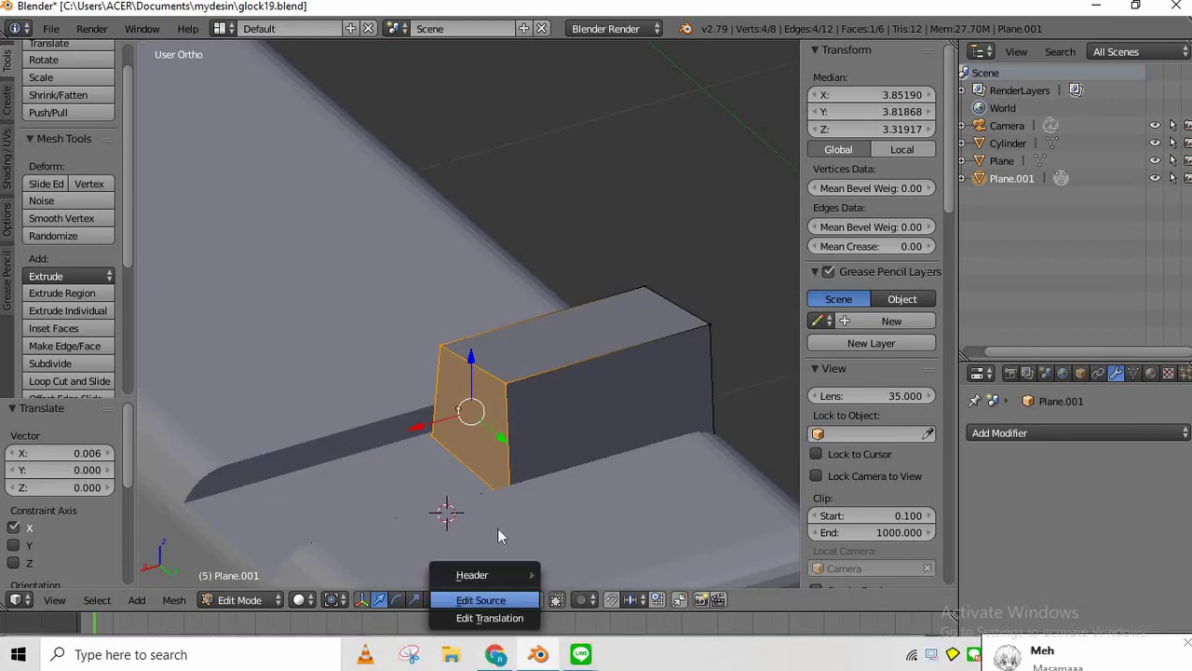
right_click(480, 366)
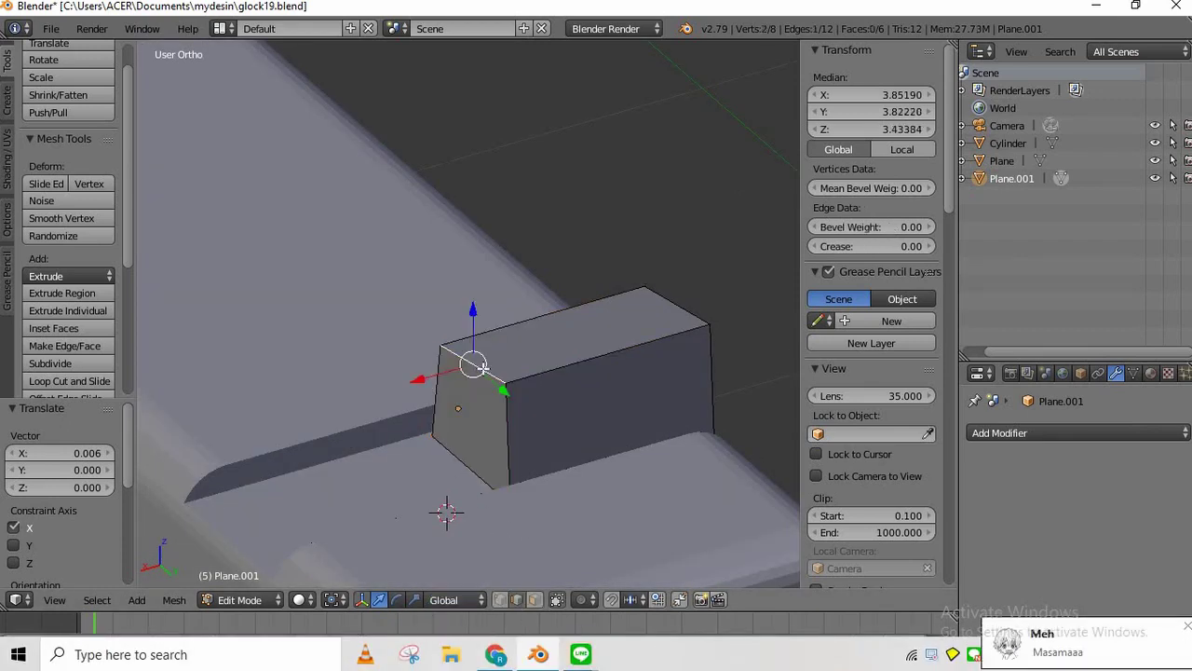
left_click_drag(456, 374, 494, 331)
right_click(678, 306)
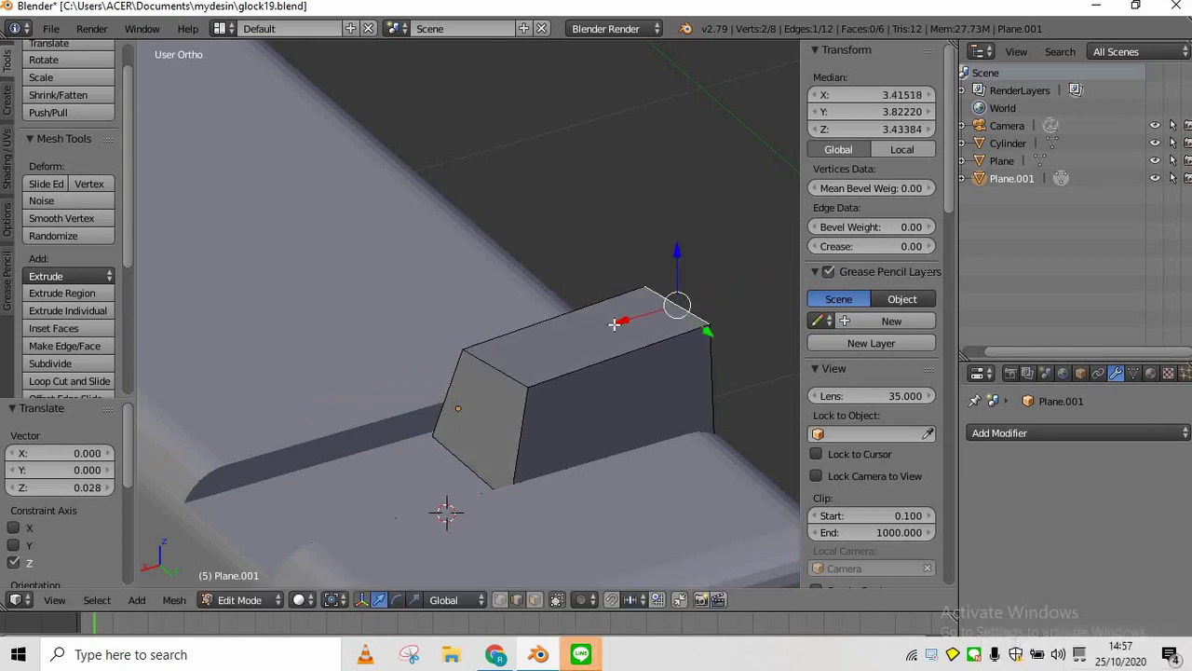
left_click_drag(615, 323, 472, 404)
Add one horizontal loop cut around the block near its base
key("ctrl+r")
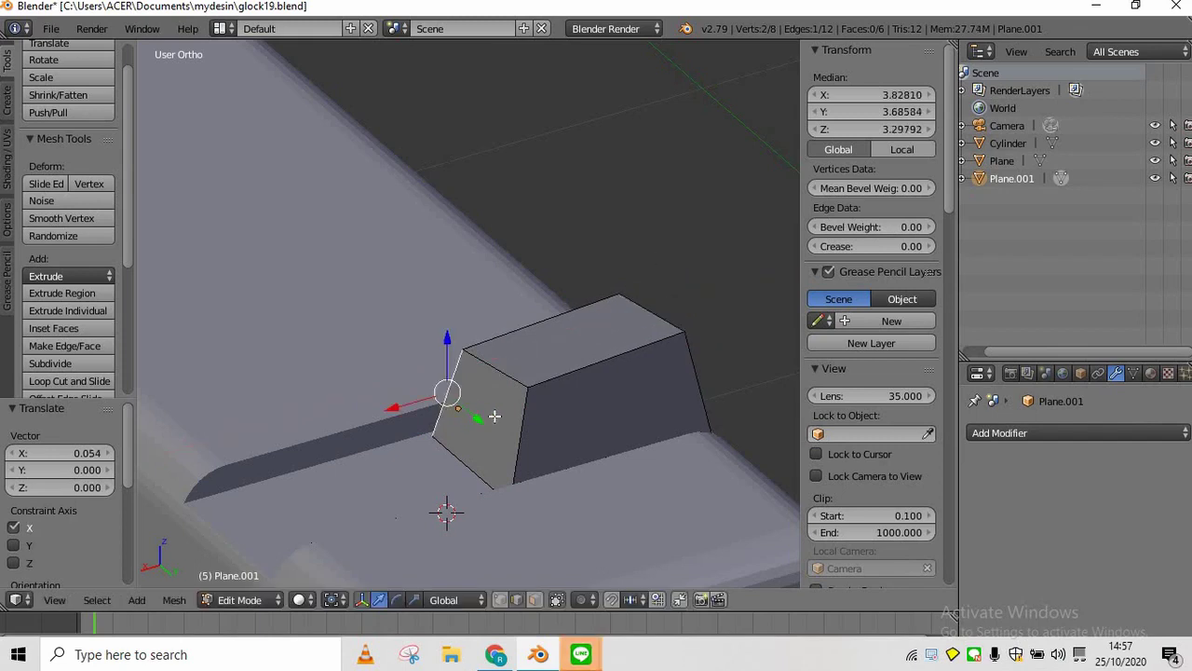
left_click(484, 434)
right_click(483, 446)
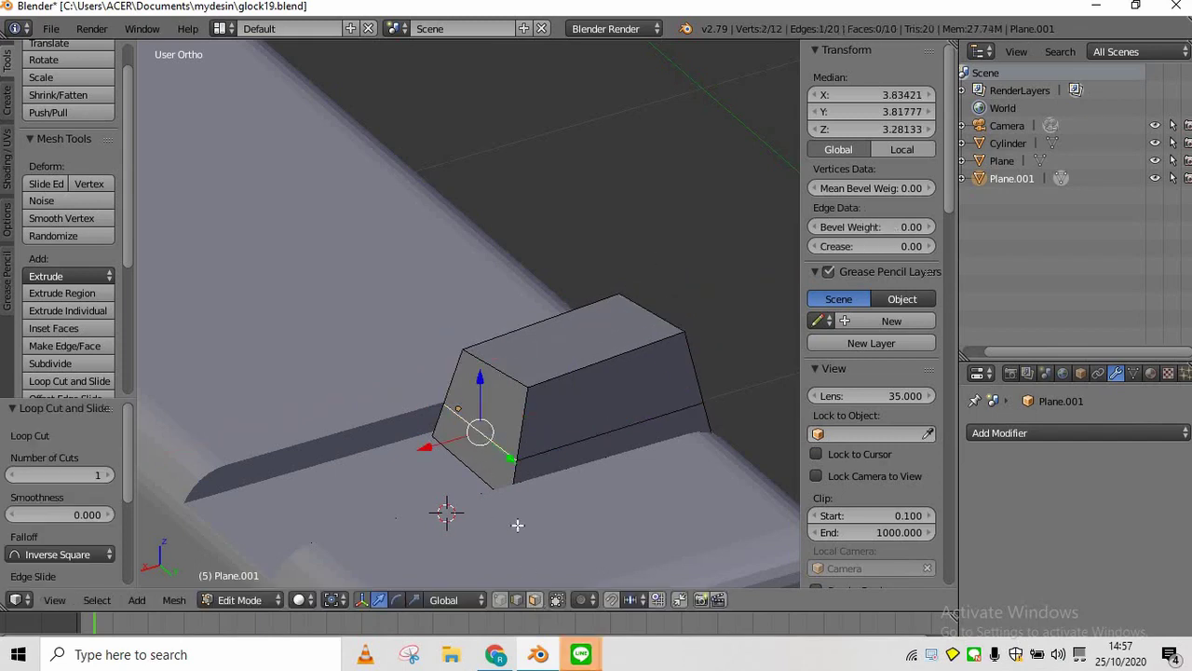
Extrude the block's lower inner end face, below the loop cut, towards the slide's centre
left_click(535, 600)
right_click(473, 456)
left_click_drag(435, 459, 425, 467)
key("e")
left_click(462, 448)
Move the extruded face along X to about X 3.885, in line with the centre of the front sight
key("KP_3")
key("ctrl+KP_3")
key("KP_1")
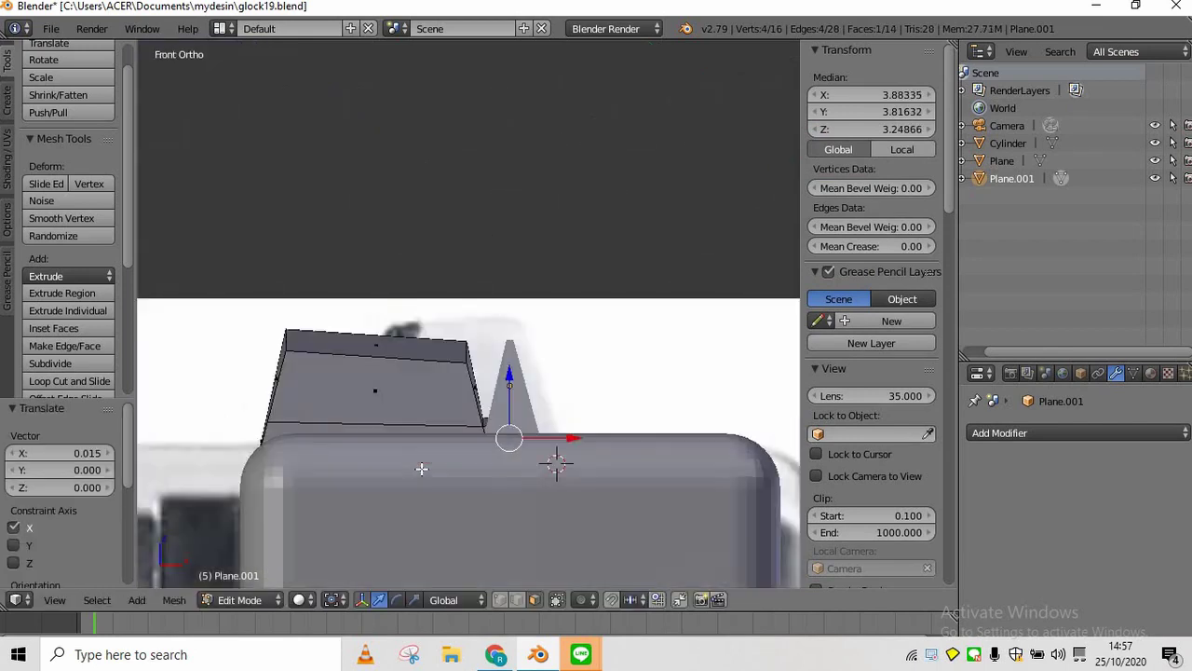
scroll(421, 468, "up", 2)
middle_click_drag(422, 468, 420, 471)
scroll(513, 394, "down", 4)
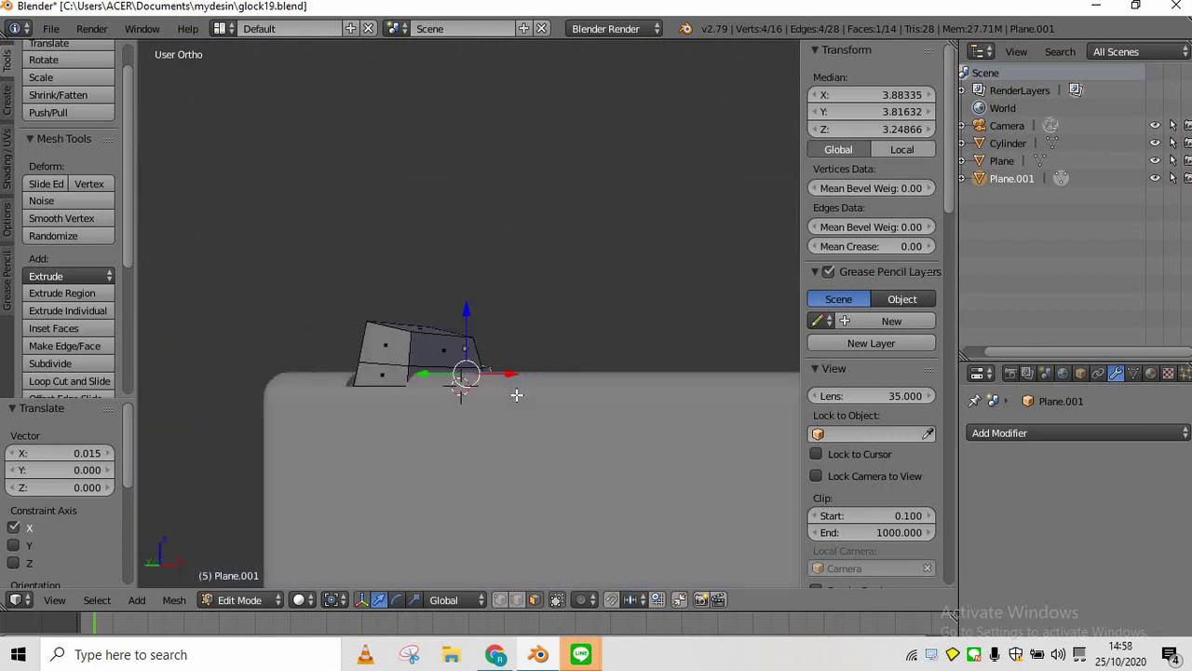
scroll(517, 395, "up", 2)
middle_click_drag(519, 394, 518, 395)
scroll(492, 404, "up", 2)
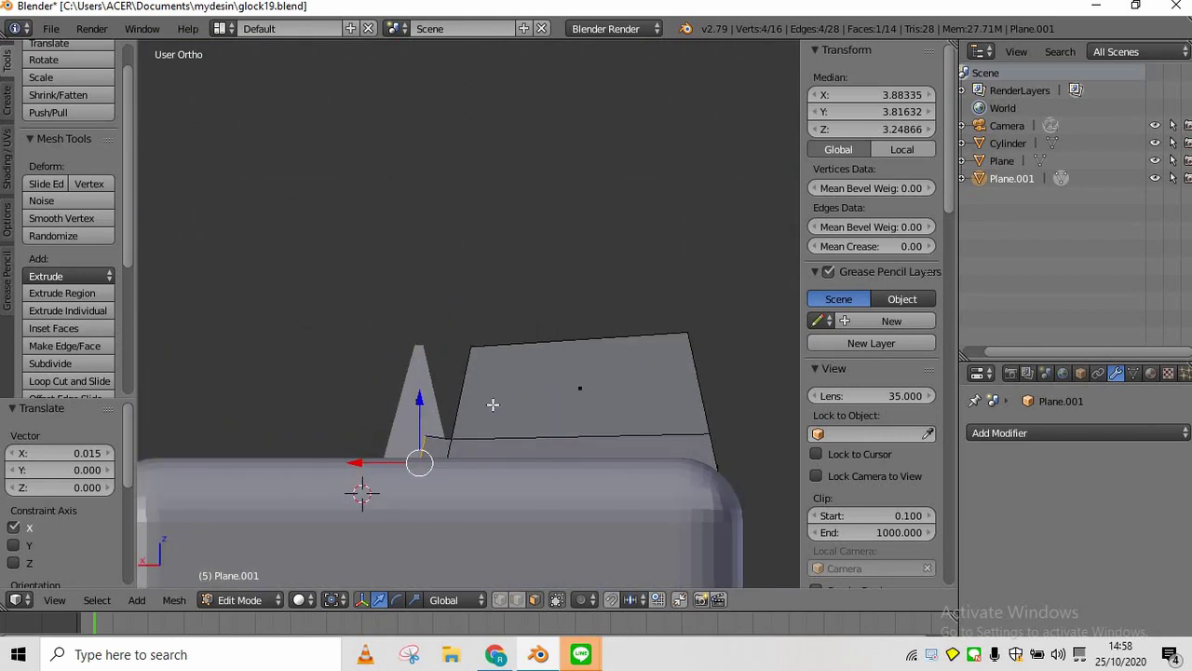
scroll(493, 405, "down", 3, "shift")
left_click_drag(362, 399, 358, 400)
left_click_drag(356, 400, 352, 400)
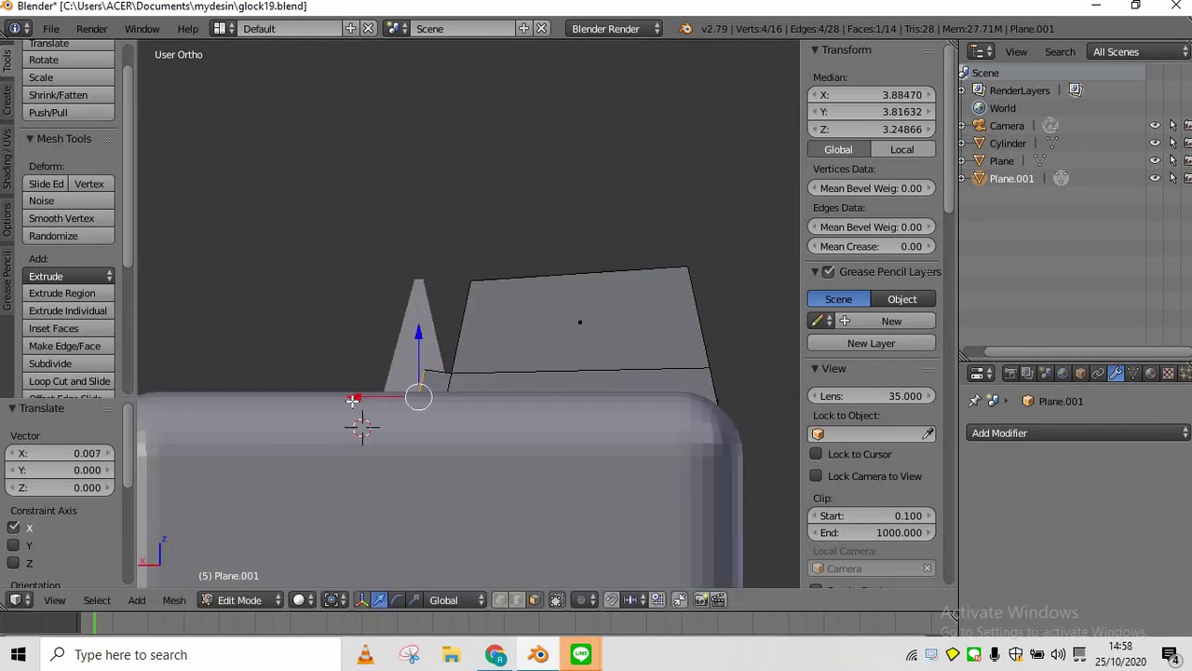
Move the upper end edge of the extruded step about 0.018 along X and lower it 0.018 along Z
scroll(352, 400, "up", 2)
middle_click_drag(381, 398, 437, 530)
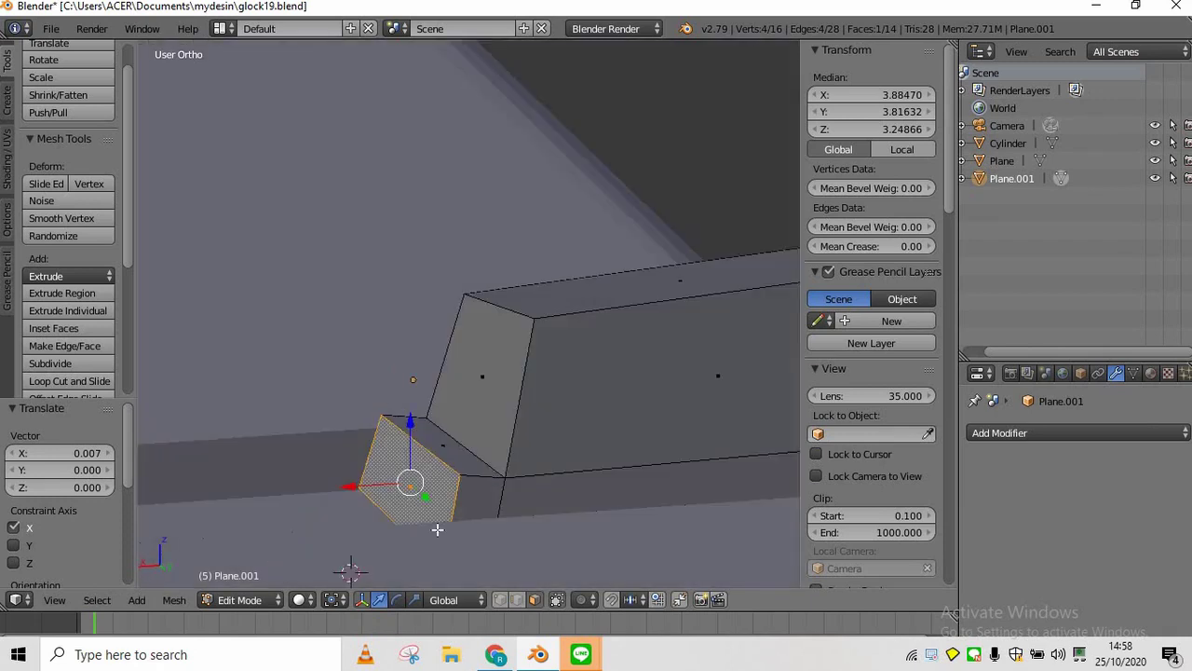
left_click(517, 599)
right_click(451, 464)
key("KP_2")
key("KP_6")
left_click_drag(327, 421, 317, 422)
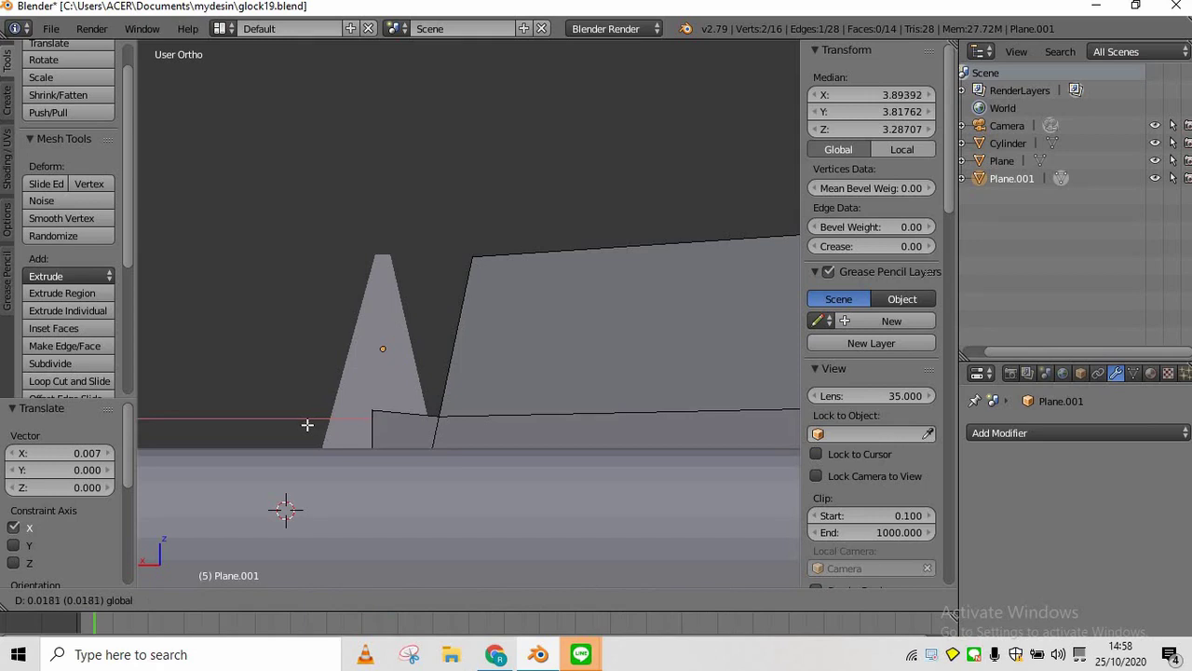
left_click(308, 425)
middle_click_drag(306, 420, 418, 463)
left_click_drag(408, 395, 406, 499)
Move the extruded step's end face -0.008 along X to about X 3.886 and leave edit mode
left_click(537, 600)
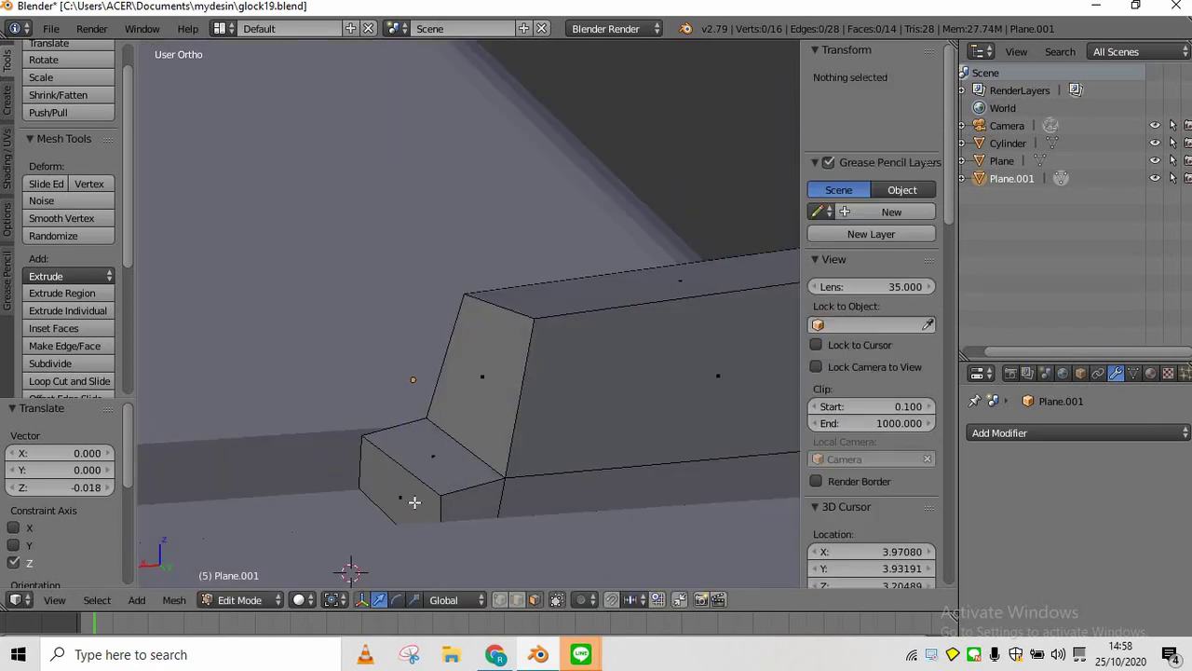
right_click(413, 502)
key("KP_2")
key("KP_6")
left_click_drag(315, 467, 323, 468)
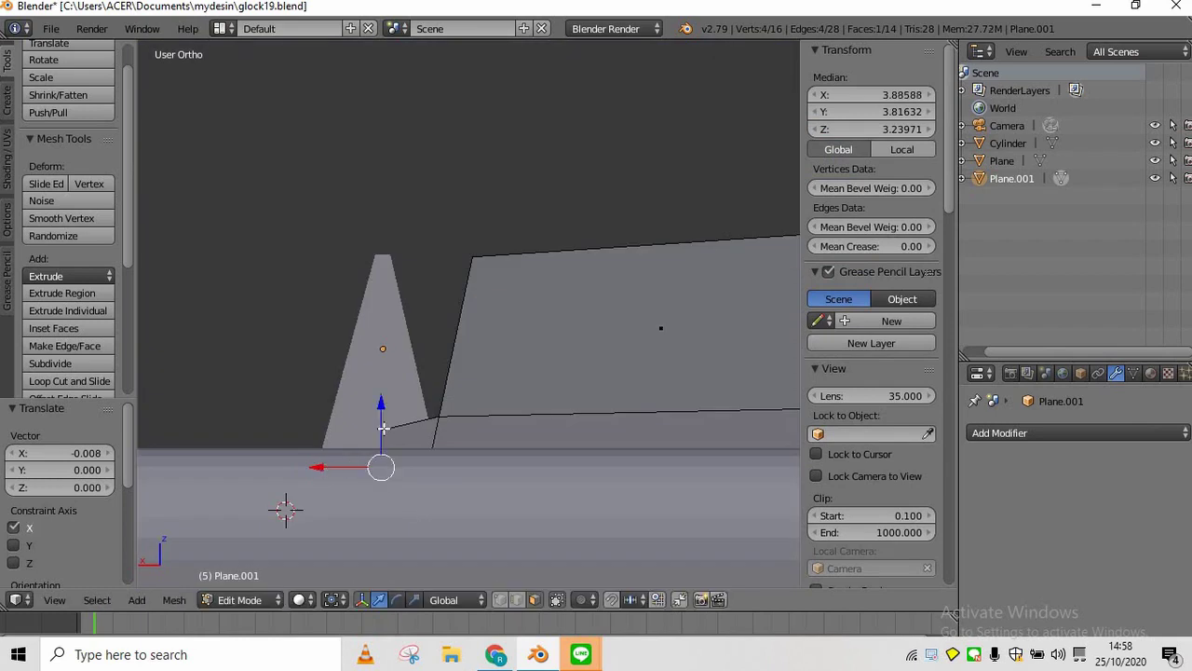
key("KP_4")
key("KP_8")
scroll(382, 432, "down", 4)
key("Tab")
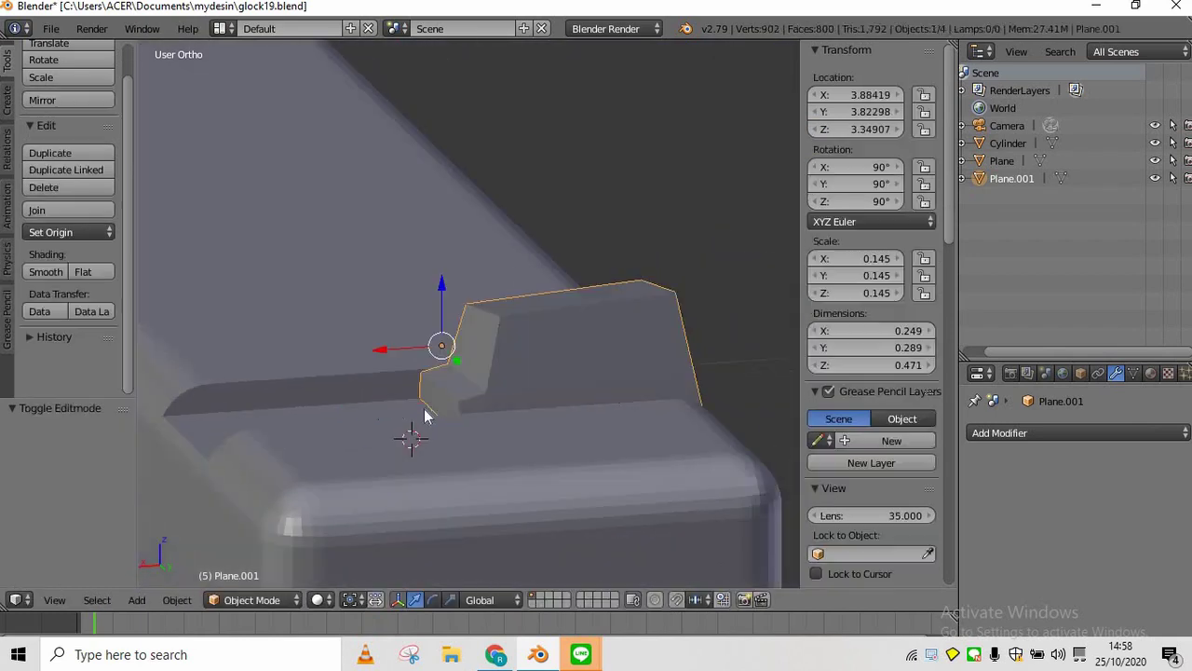
Add a Mirror modifier to the rear sight half and mirror it across the Z axis only
left_click(1112, 434)
left_click(864, 260)
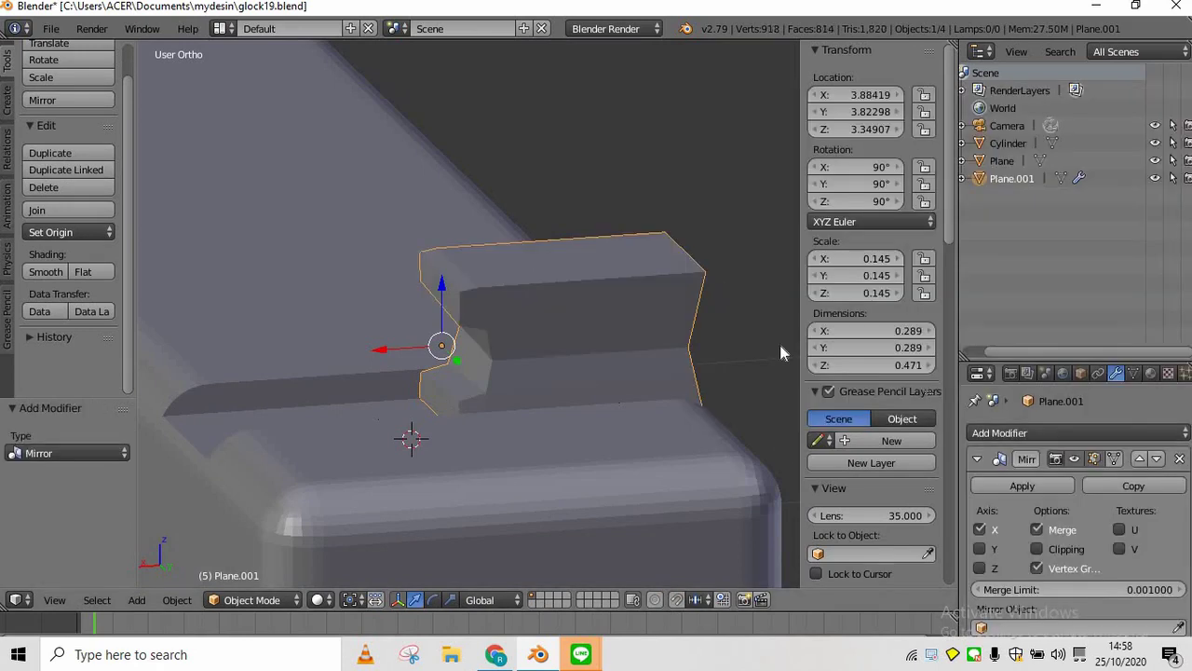
left_click(980, 548)
left_click(979, 529)
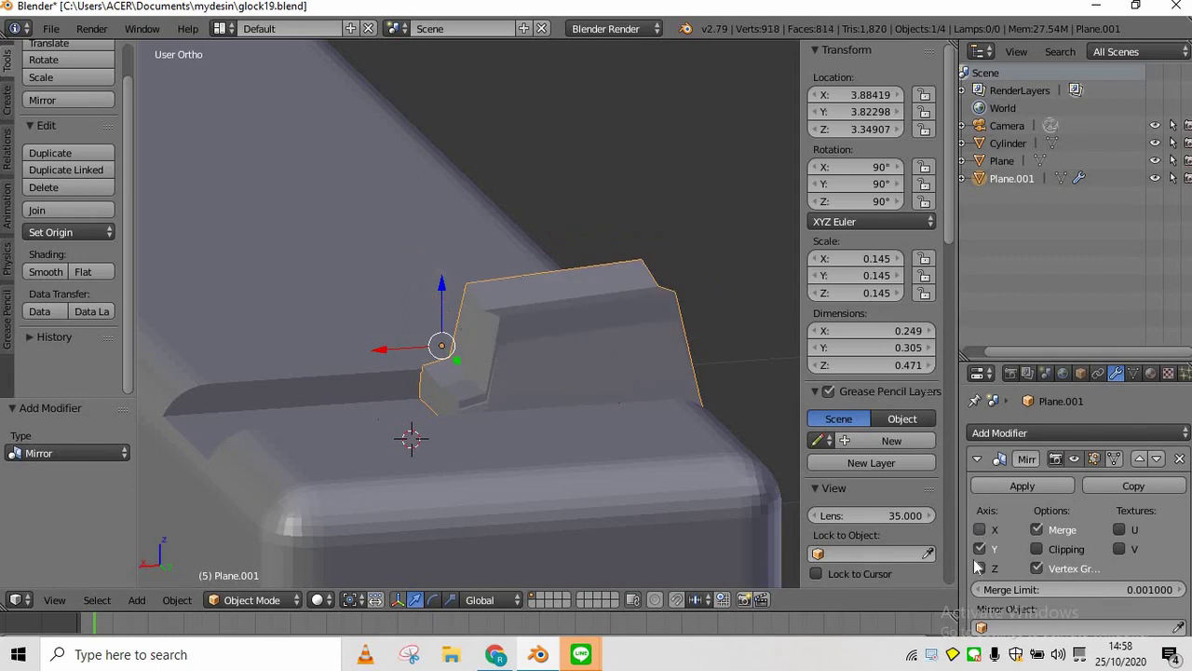
left_click(979, 568)
left_click(980, 549)
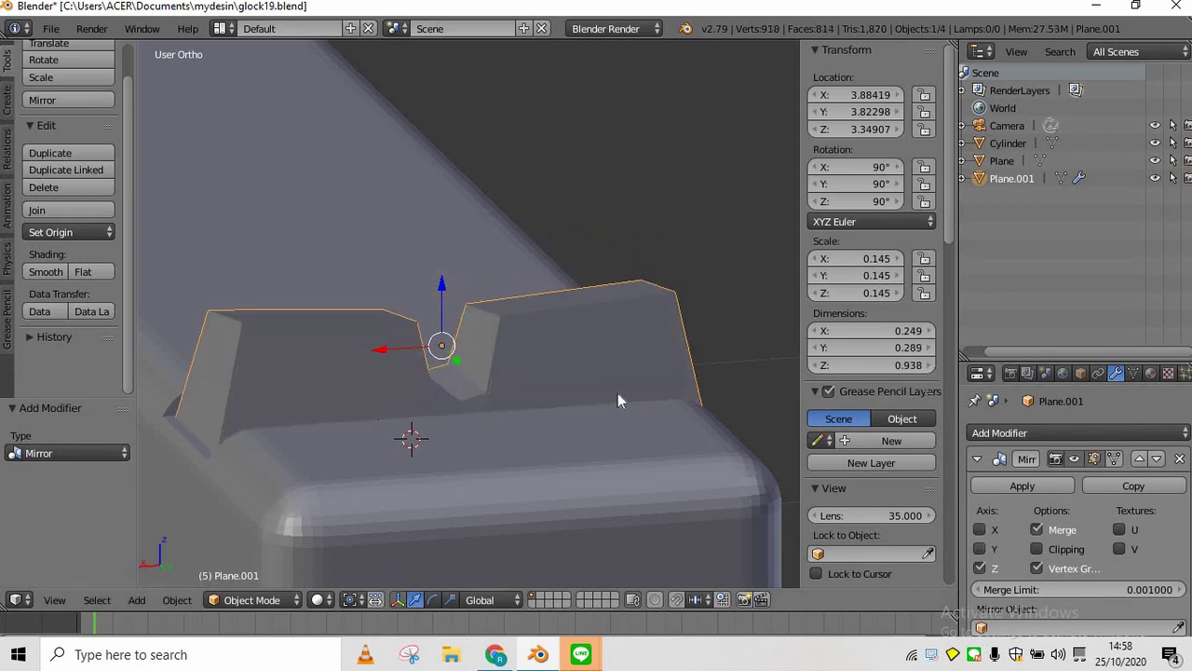
Check the mirrored rear sight from behind and above, and apply the Mirror modifier
key("ctrl+KP_1")
key("KP_4")
key("KP_8")
key("KP_4")
key("KP_8")
key("KP_8")
key("KP_4")
key("KP_4")
key("KP_4")
key("KP_4")
key("KP_4")
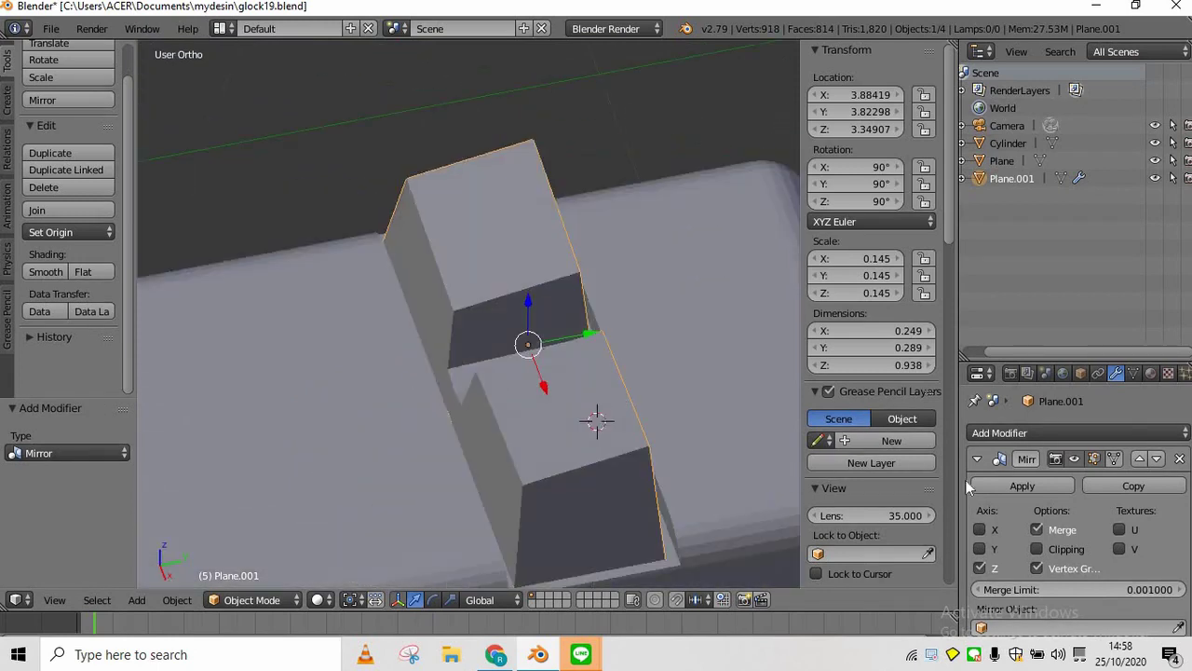
left_click(1030, 485)
Add a Bevel modifier to the rear sight and set it to 6 segments
left_click(1036, 430)
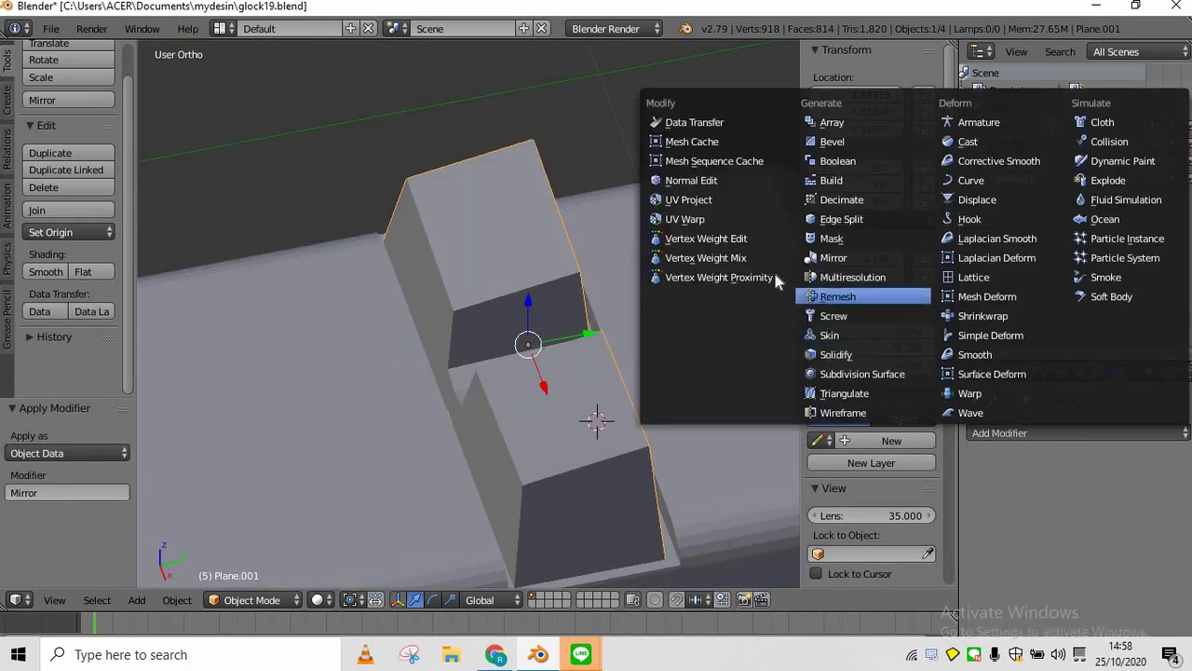
key("Tab")
key("Tab")
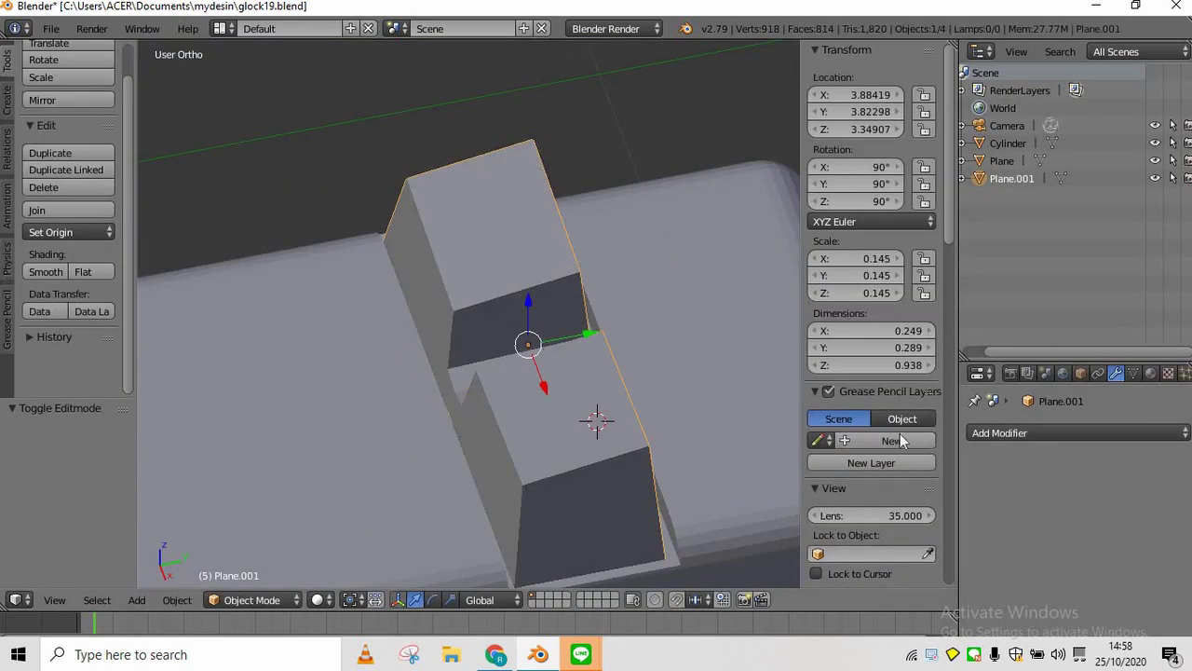
left_click(1001, 432)
left_click(844, 142)
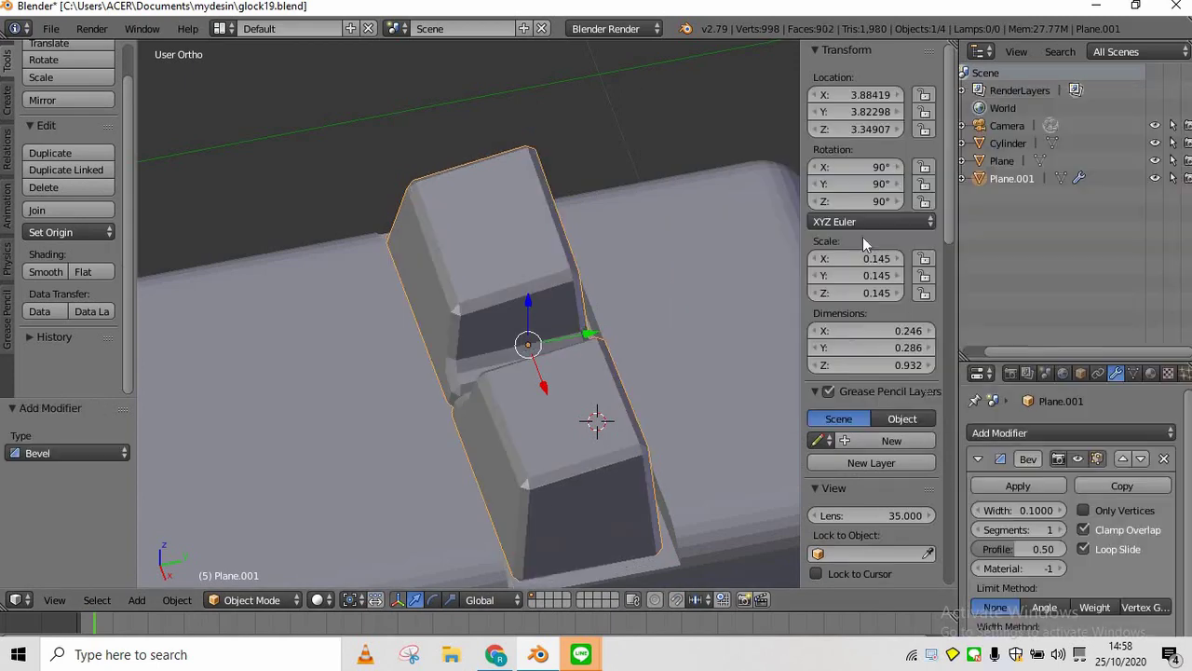
left_click(1060, 530)
left_click(1060, 530)
left_click(1060, 530)
left_click(1060, 530)
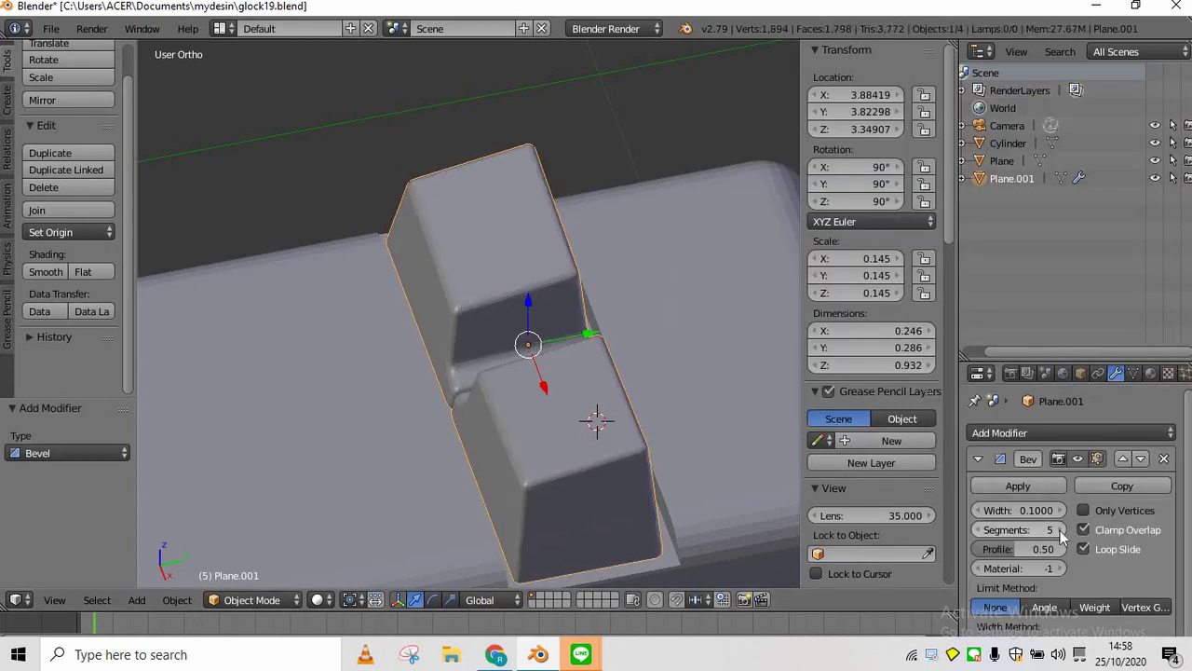
left_click(1060, 530)
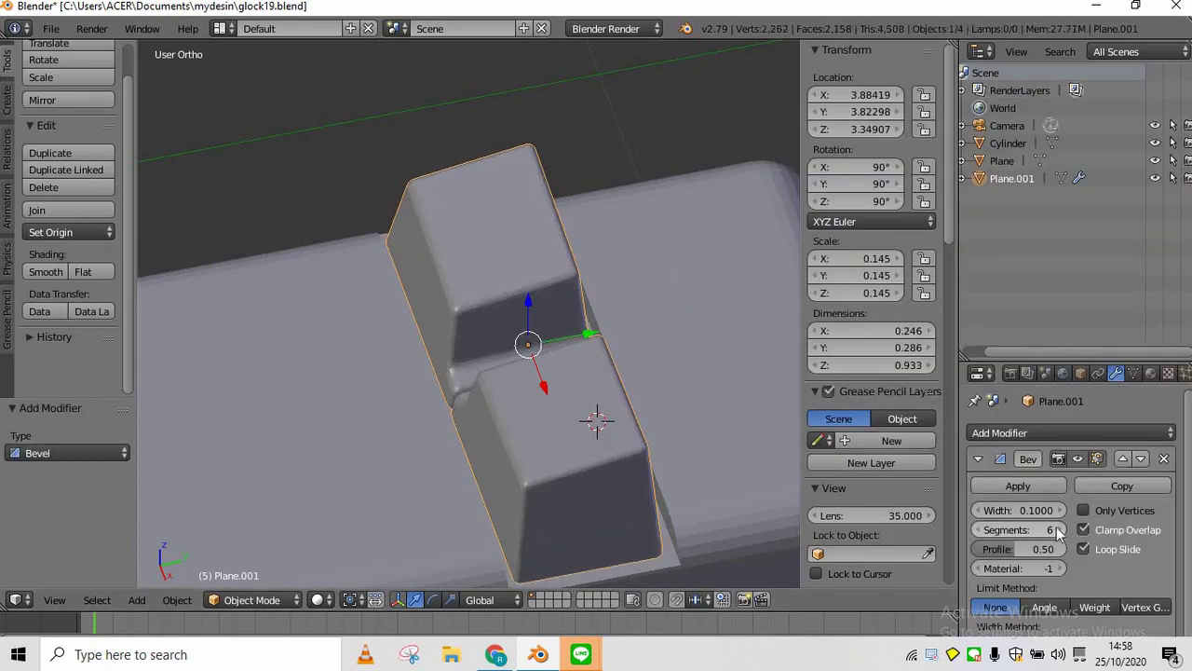
Apply the Bevel modifier and save the file, overwriting glock19.blend
left_click(1030, 484)
key("ctrl+s")
left_click(450, 296)
scroll(450, 296, "down", 2)
scroll(450, 296, "down", 8)
key("KP_5")
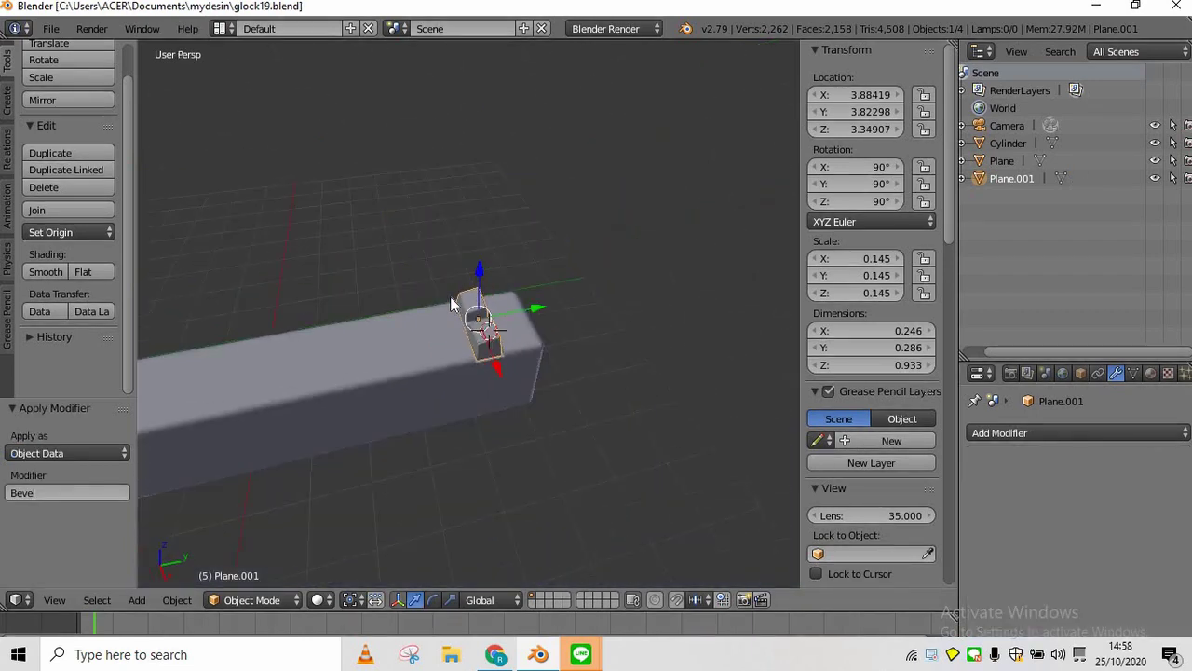
key("KP_2")
key("KP_2")
key("KP_4")
key("KP_4")
key("KP_8")
scroll(450, 304, "up", 5)
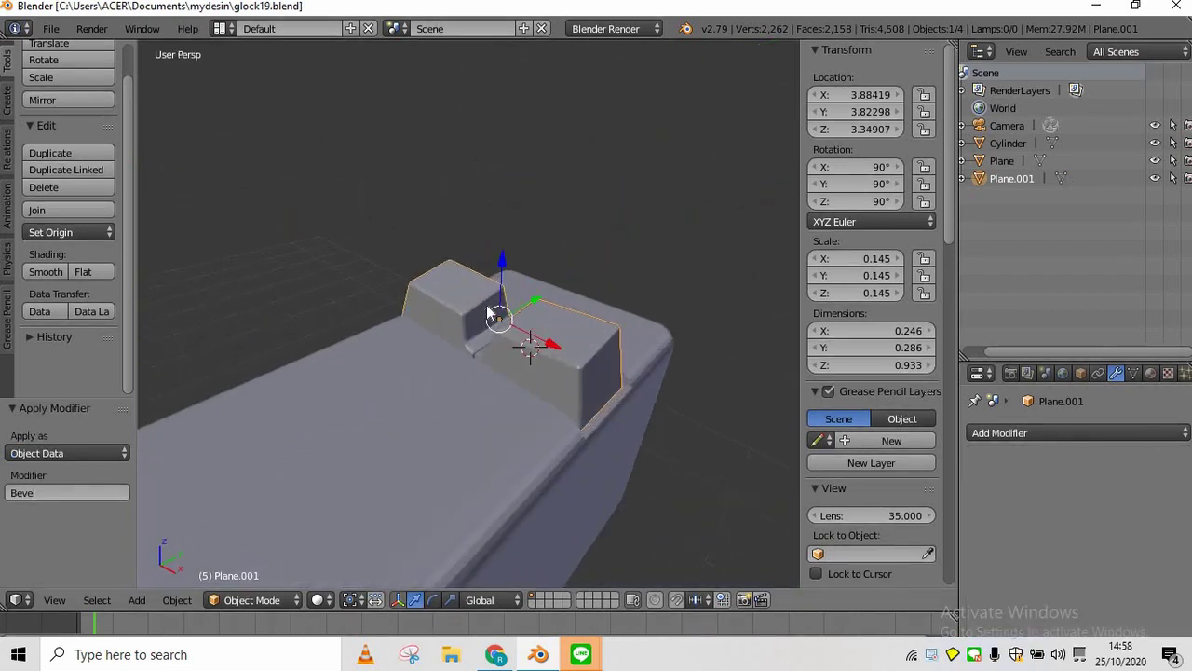
Undo applying the Bevel modifier and set its width to 1.3
key("ctrl+z")
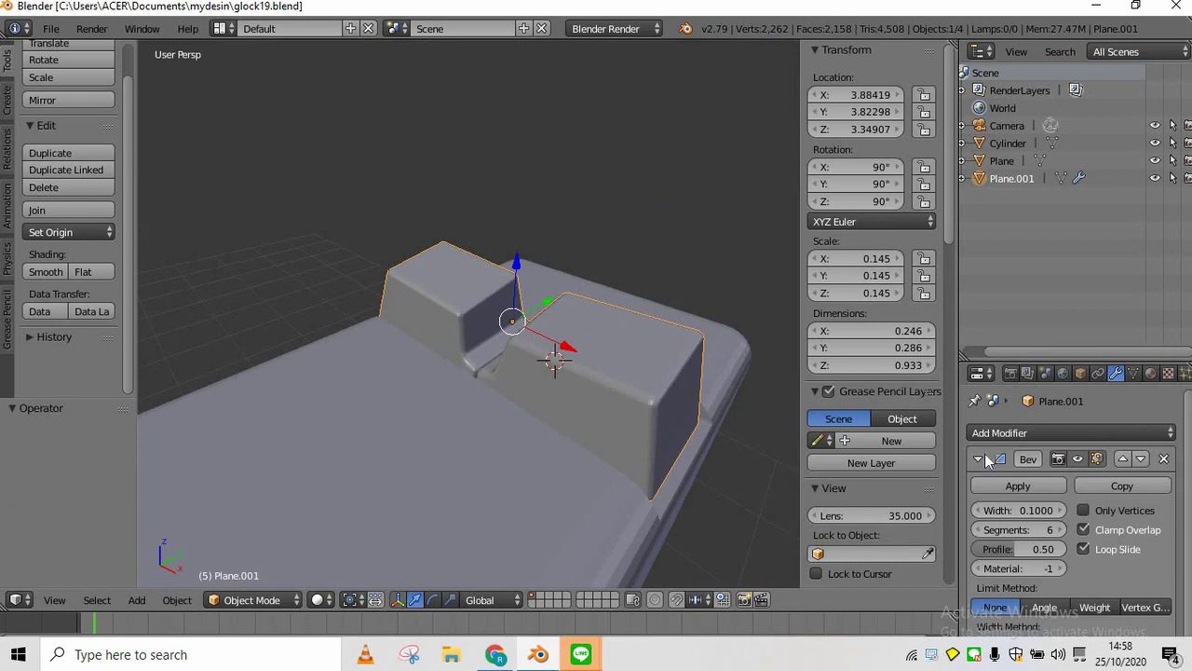
left_click(1055, 511)
left_click(1041, 508)
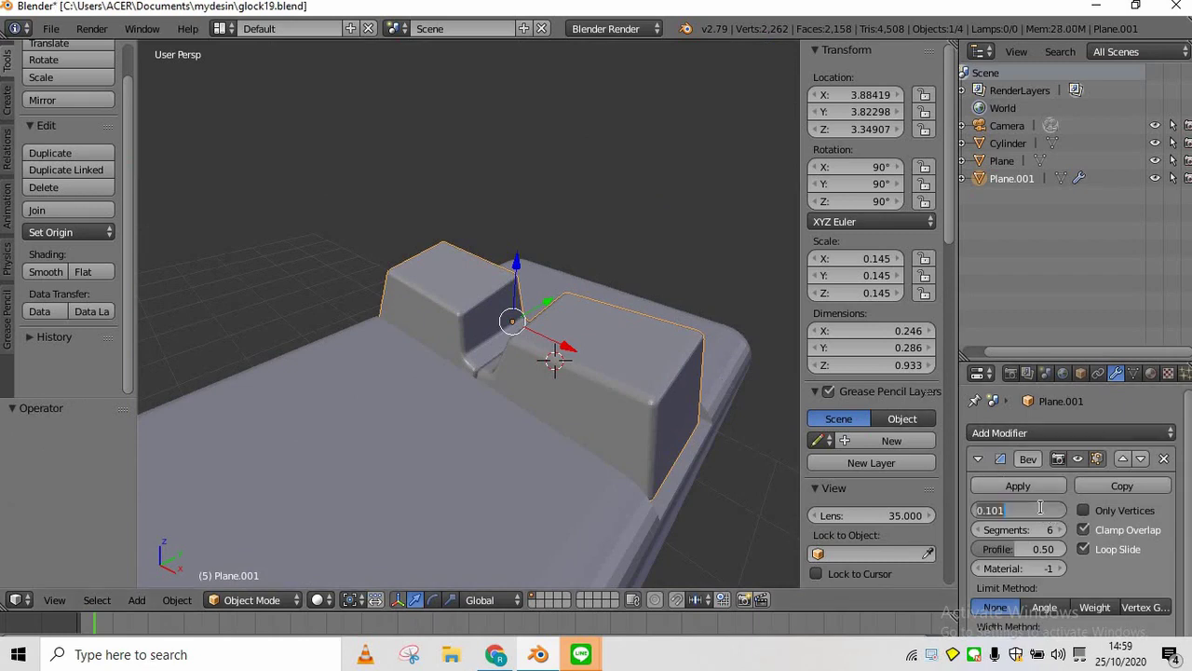
type("1.3")
key("Return")
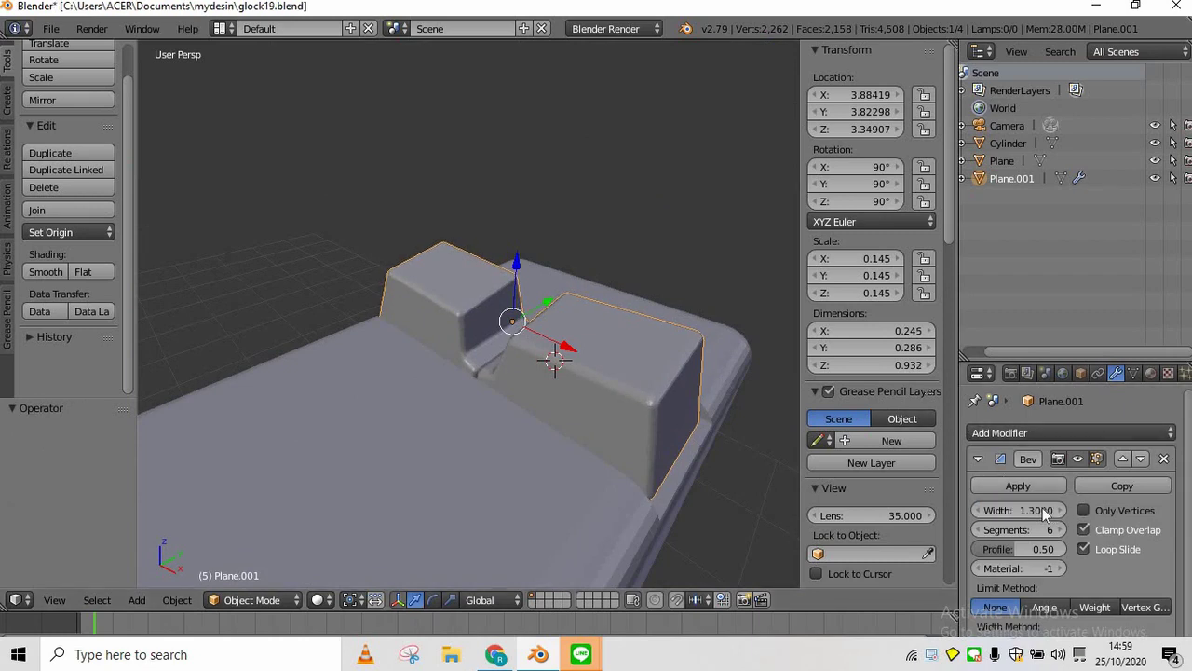
Apply the rear sight's Bevel modifier with the 1.3 width and view the result on the slide
left_click(979, 484)
key("ctrl+z")
left_click(1009, 511)
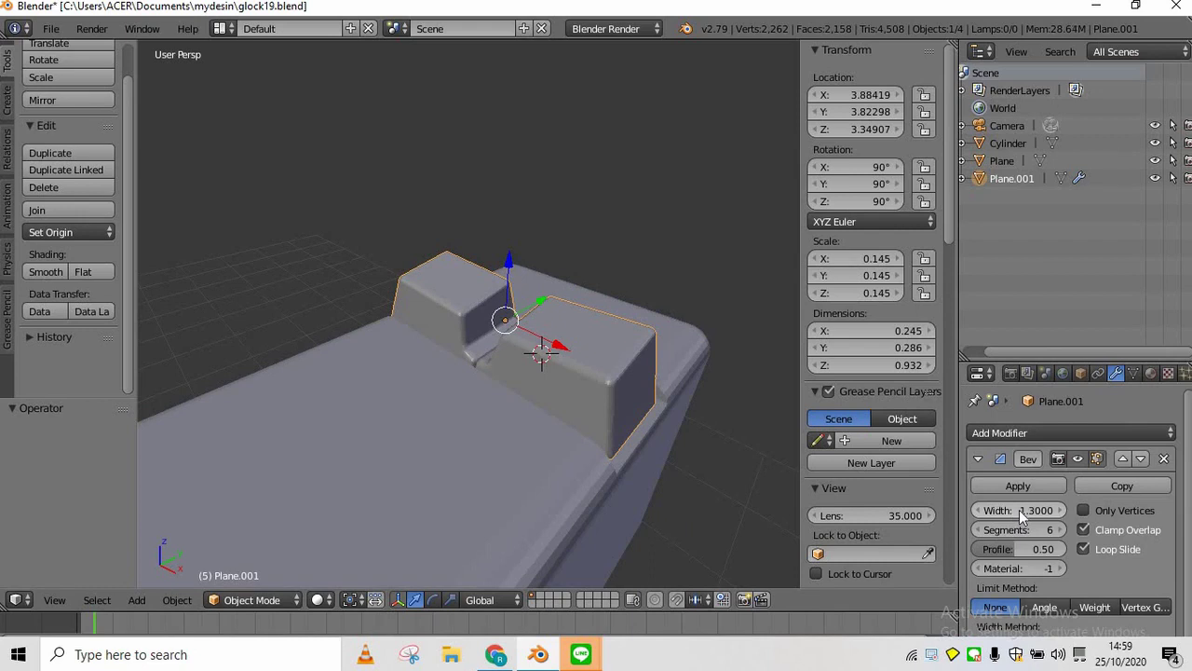
left_click(1020, 481)
scroll(724, 507, "down", 4)
key("KP_2")
key("KP_2")
key("KP_2")
key("KP_2")
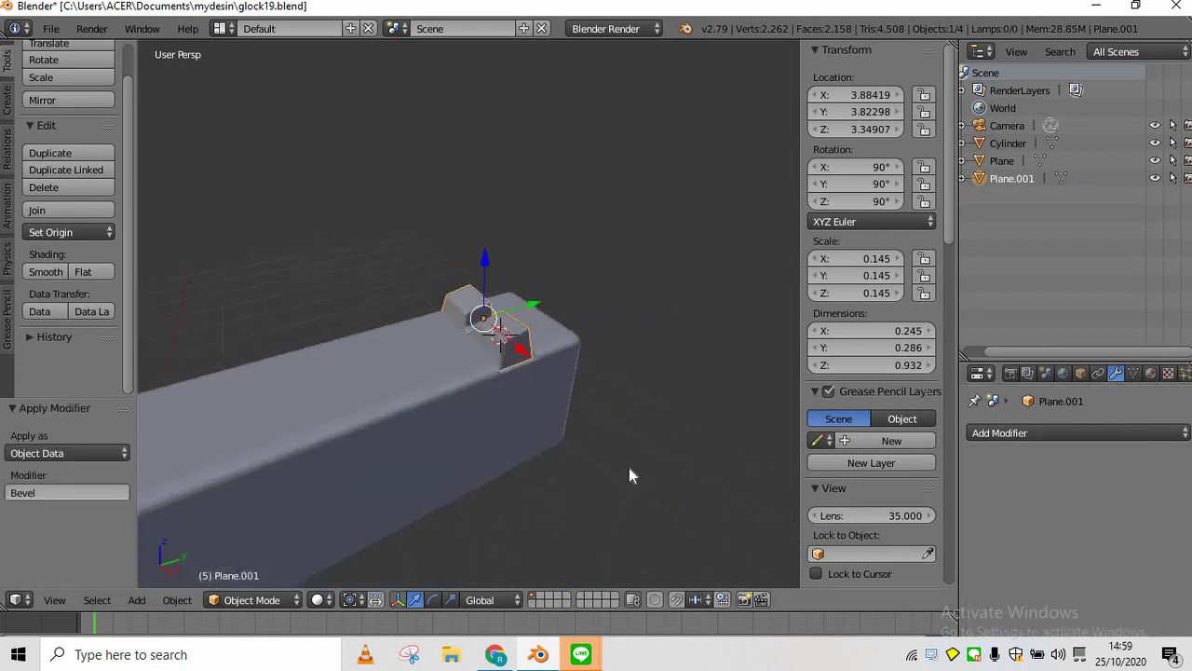
key("KP_8")
key("KP_8")
key("KP_8")
key("KP_8")
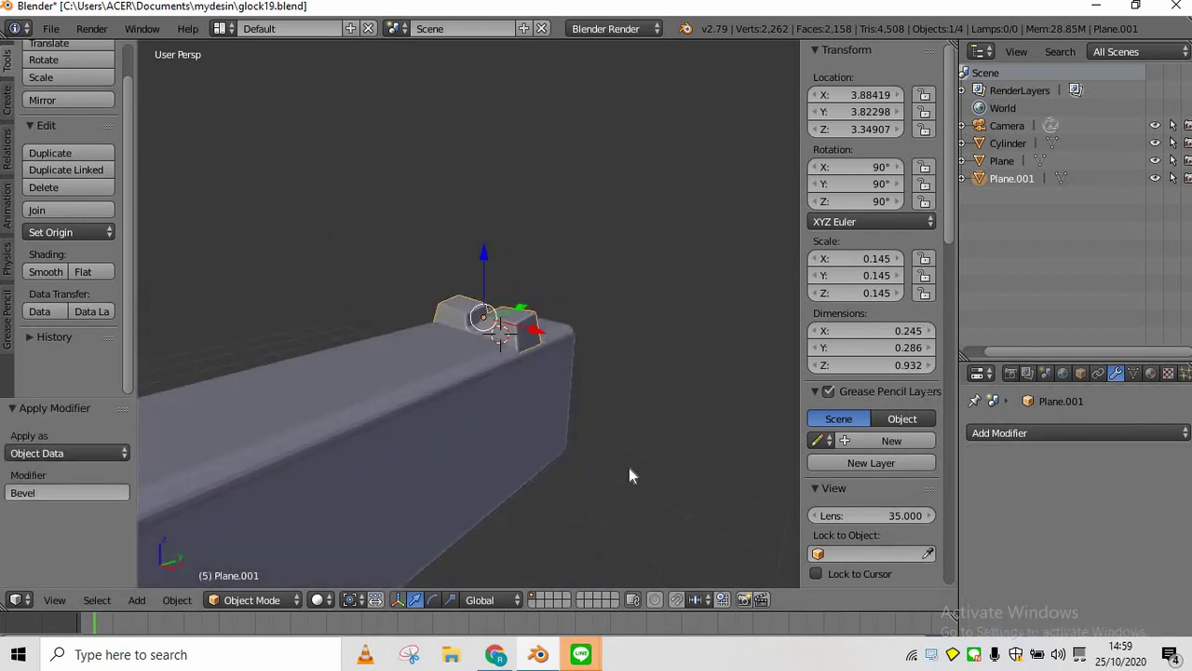
Add a cube mesh and scale it uniformly to about 0.339
key("shift+a")
mouse_move(459, 371)
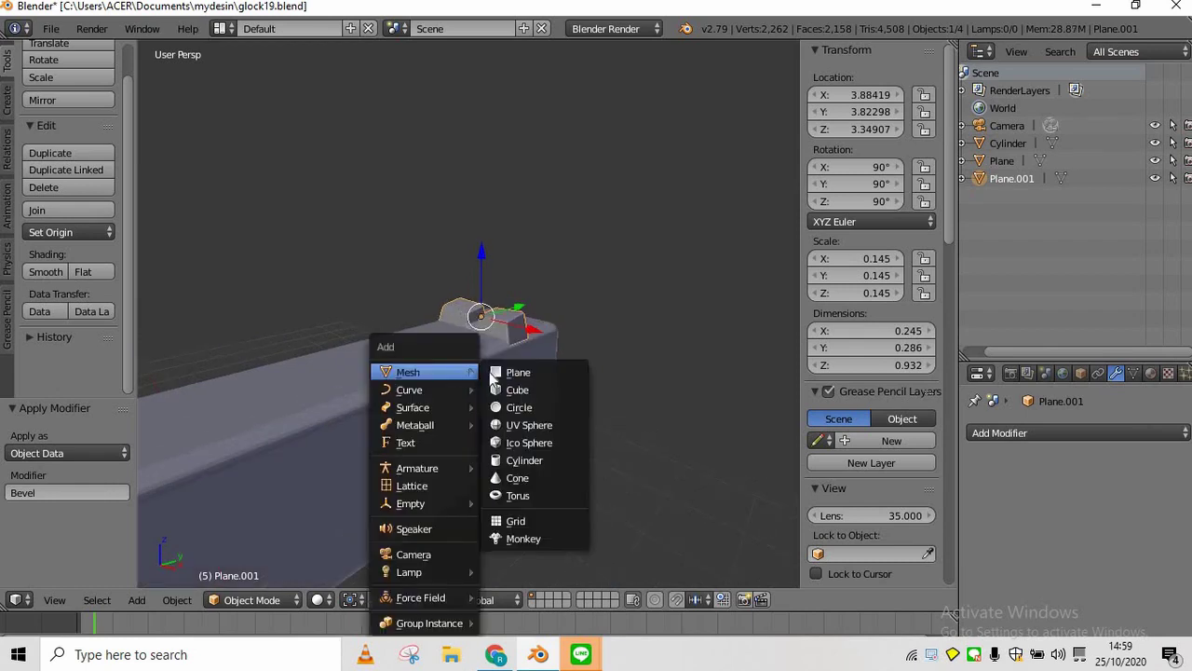
left_click(519, 388)
key("s")
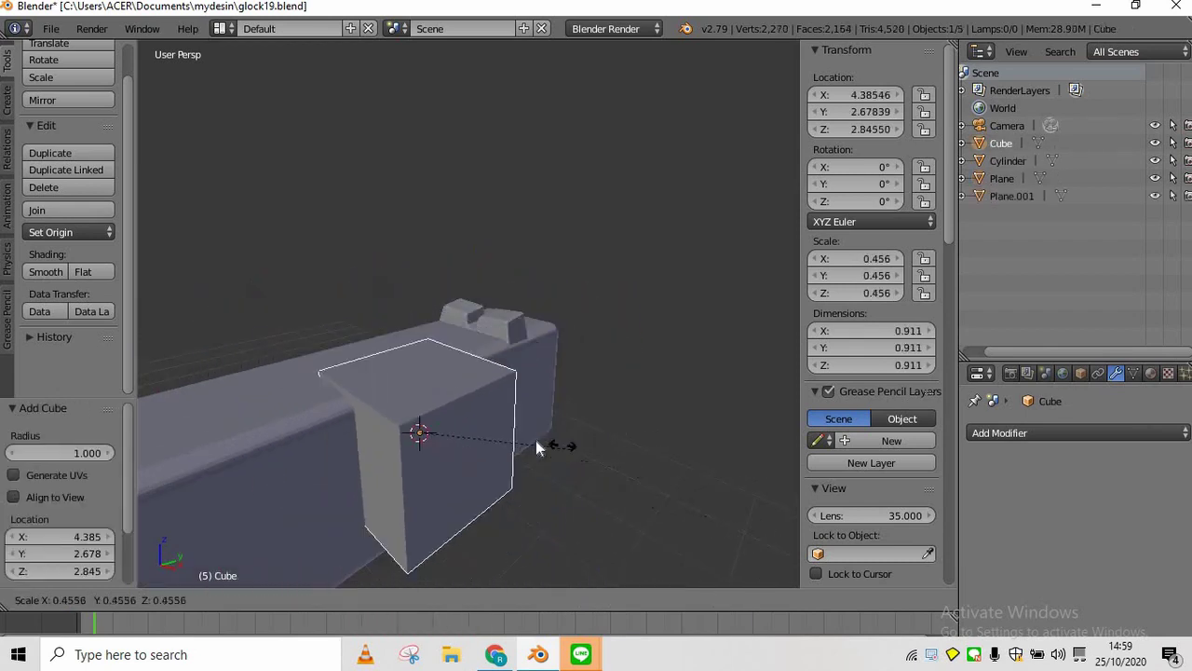
left_click(534, 440)
View the slide from above in orthographic projection and switch the viewport to wireframe shading
key("KP_5")
key("KP_4")
key("KP_8")
key("KP_8")
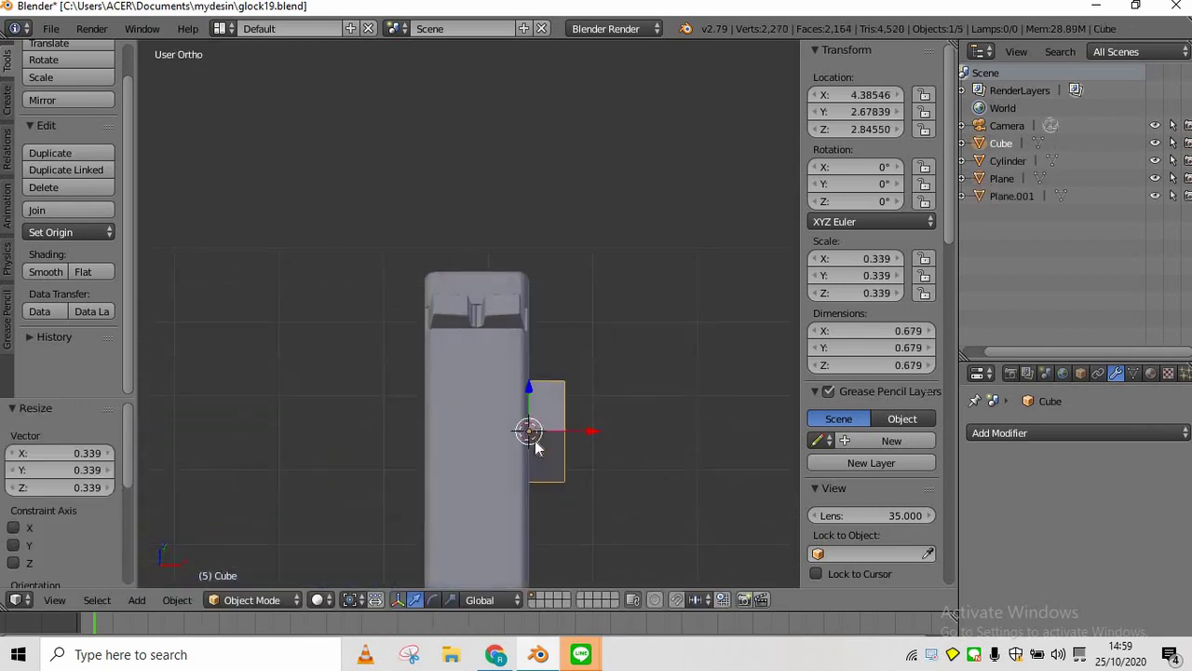
scroll(534, 440, "up", 3)
scroll(534, 440, "down", 7, "shift")
left_click(329, 598)
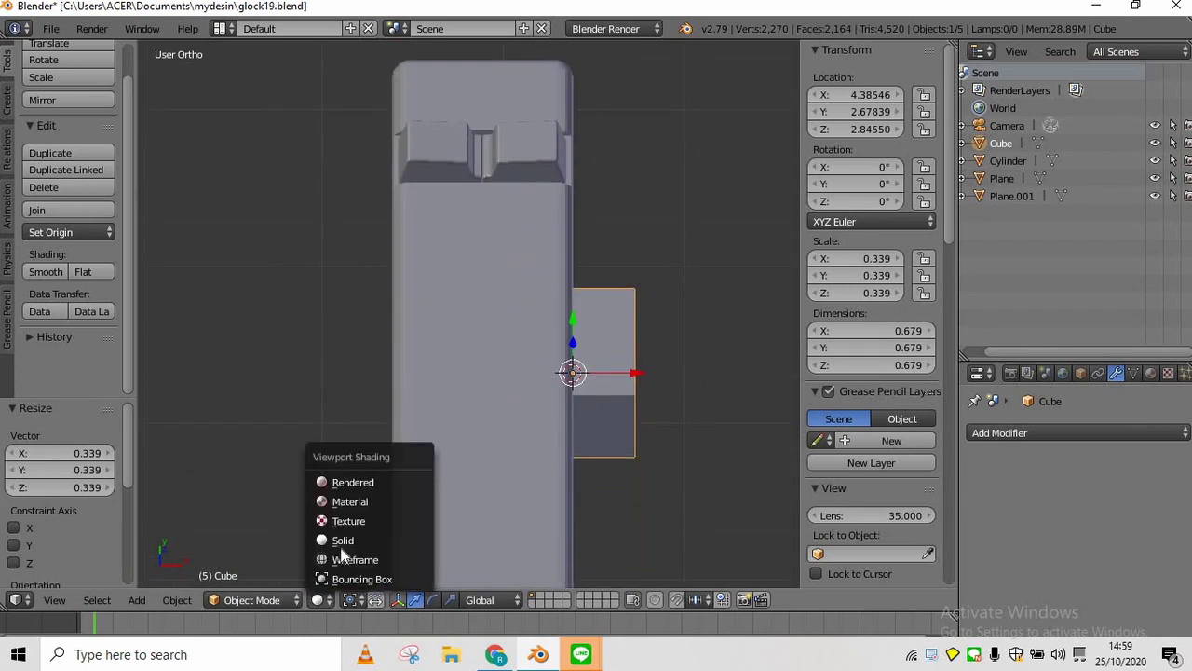
left_click(346, 555)
Move the cube to about X 4.693, Y 3.760 so it slightly overlaps the slide's side beside the rear sight
scroll(518, 430, "up", 4, "shift")
key("KP_8")
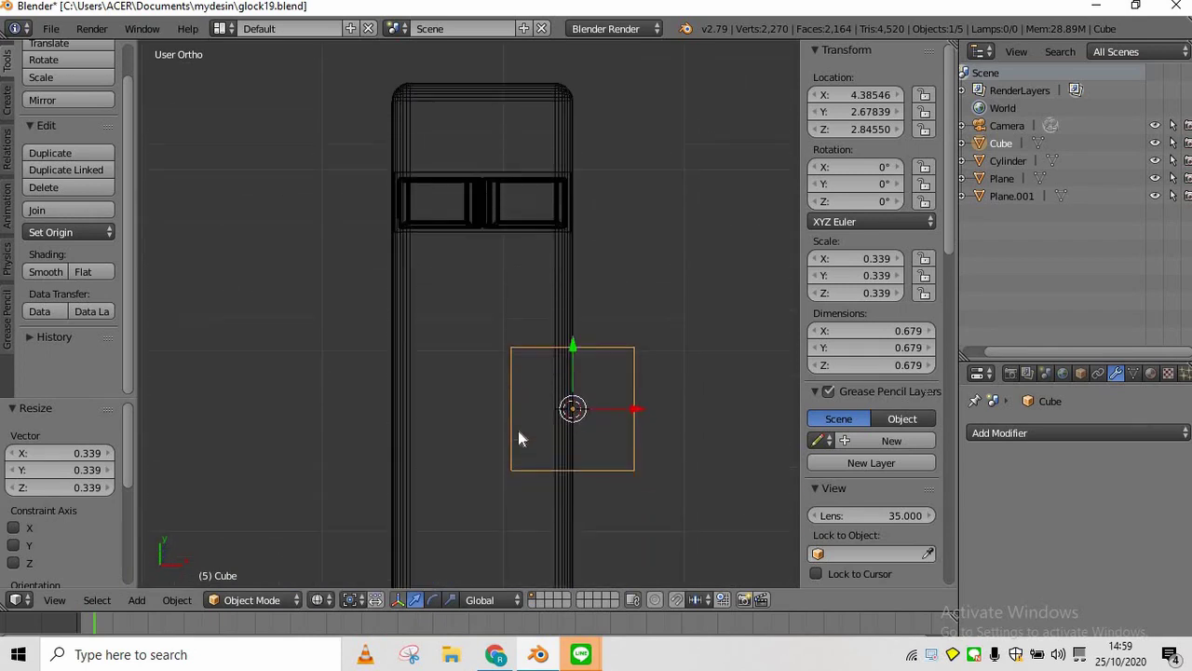
key("g")
left_click(688, 242)
scroll(597, 242, "up", 5, "ctrl")
scroll(557, 228, "up", 4)
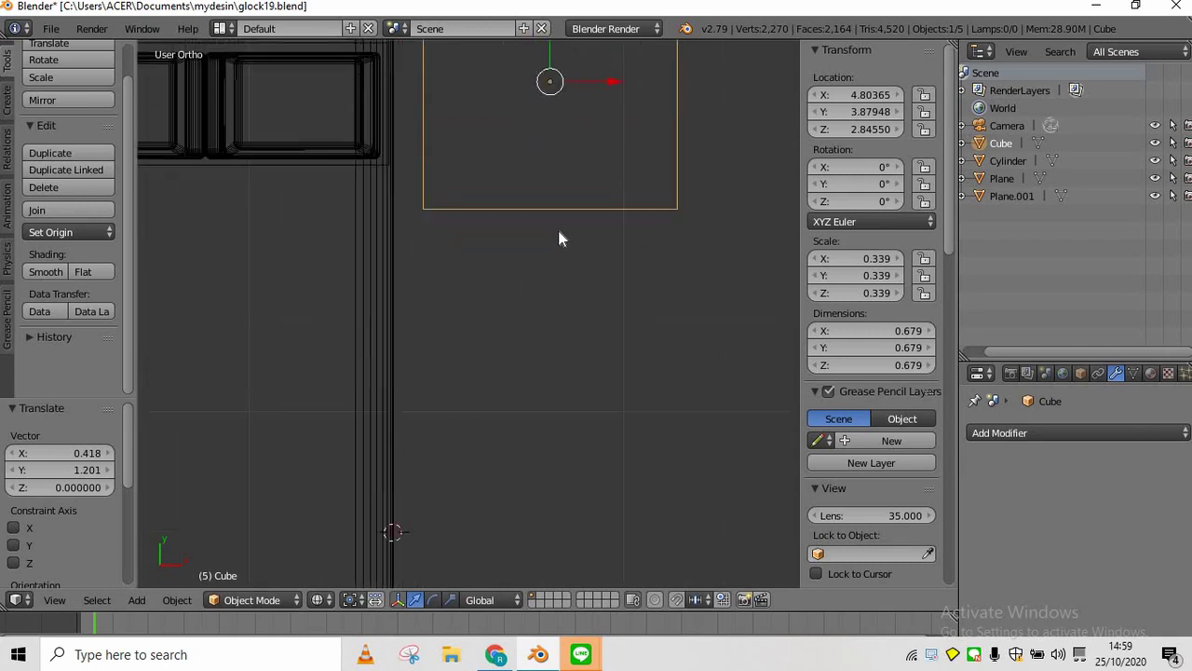
scroll(559, 233, "up", 4, "shift")
key("g")
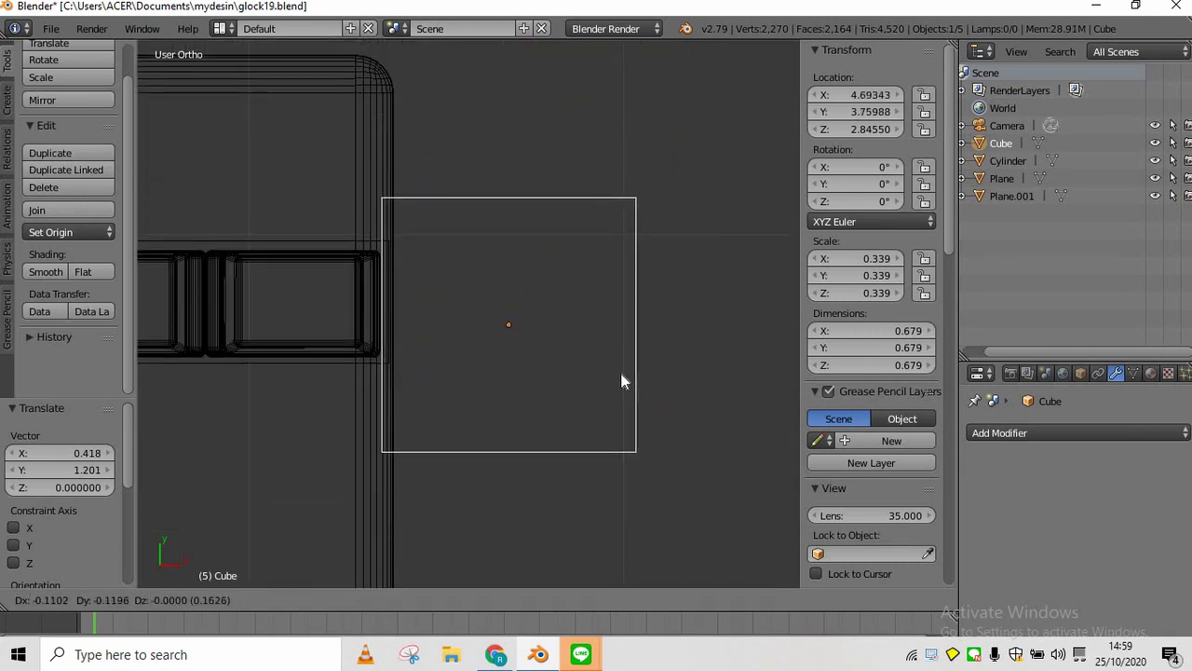
left_click(620, 372)
scroll(476, 358, "down", 2, "ctrl")
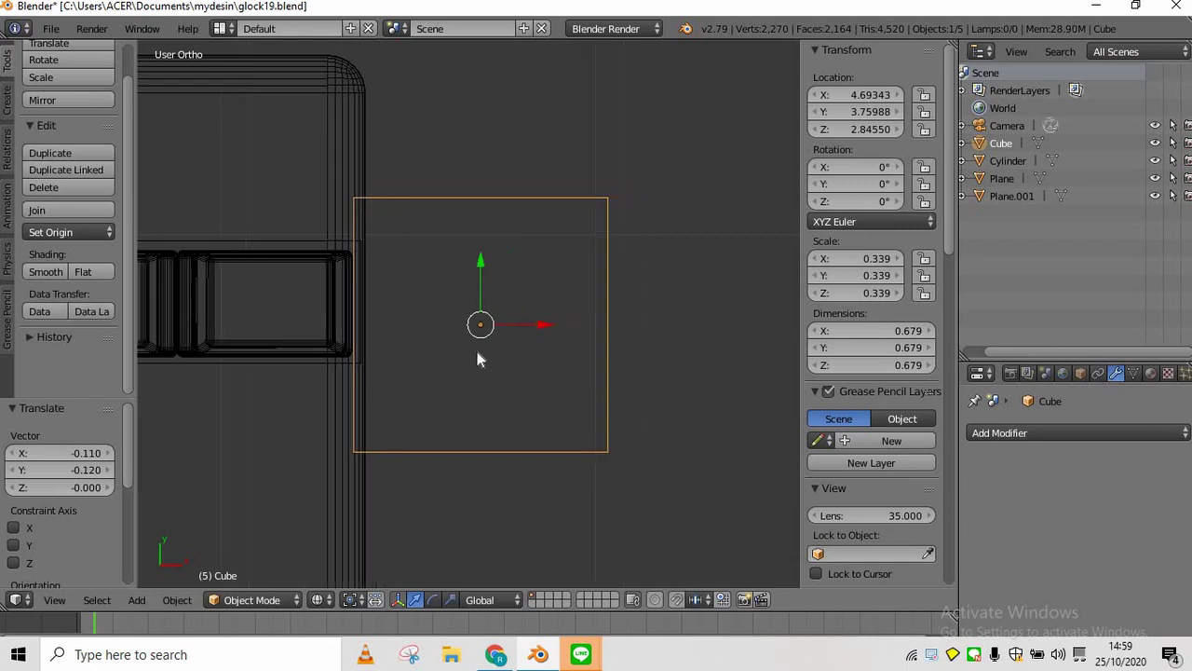
Scale the cube along Y to about 0.034 and move it along Y to about 3.936
scroll(477, 352, "down", 2, "ctrl")
left_click(450, 600)
key("s")
key("y")
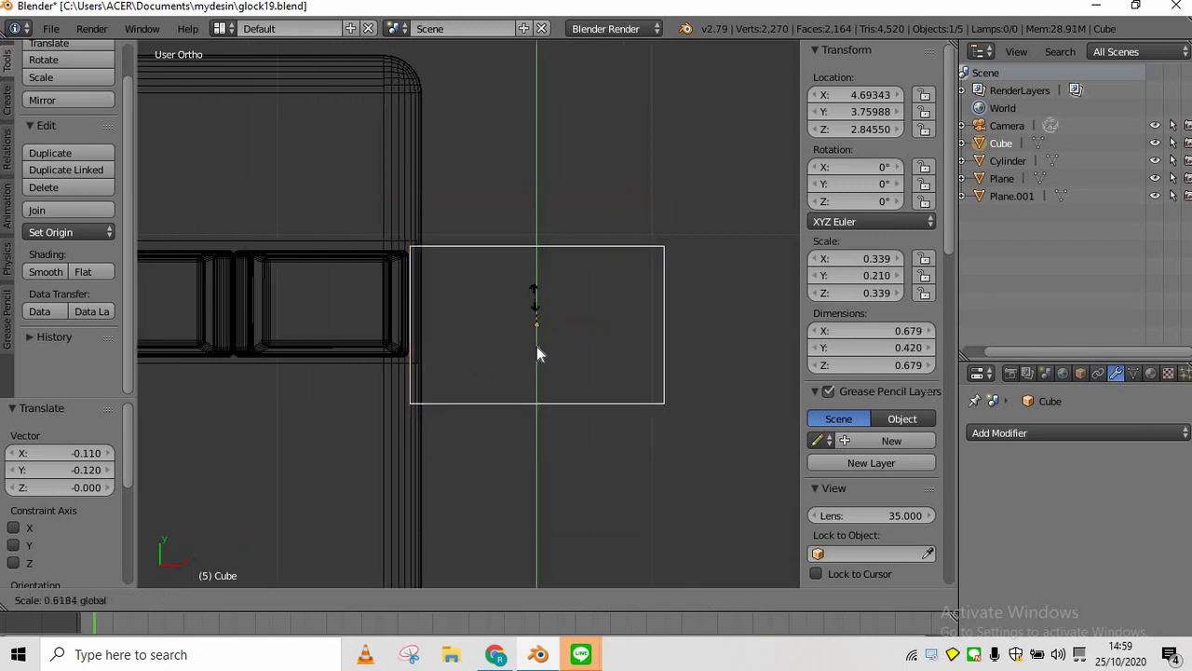
left_click(535, 313)
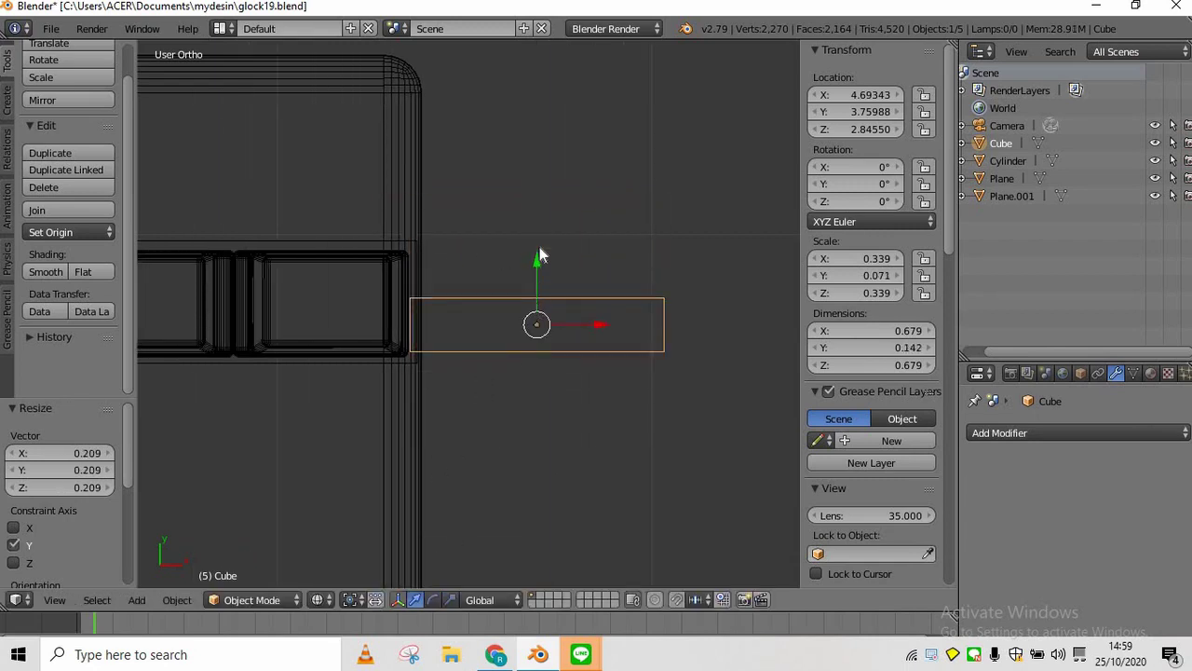
left_click_drag(540, 254, 541, 222)
left_click_drag(539, 204, 539, 211)
In the right view, scale the cube along Y to about 0.069 and align it at about Y 3.858 with the rearmost serration
key("KP_3")
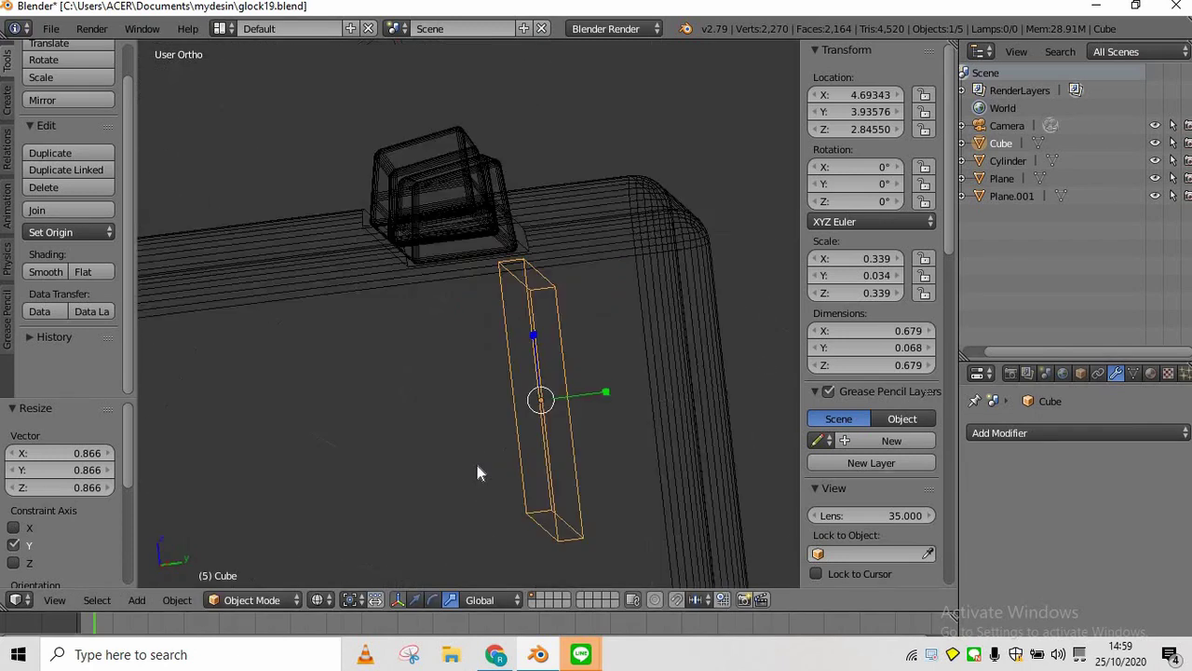
left_click_drag(594, 399, 666, 405)
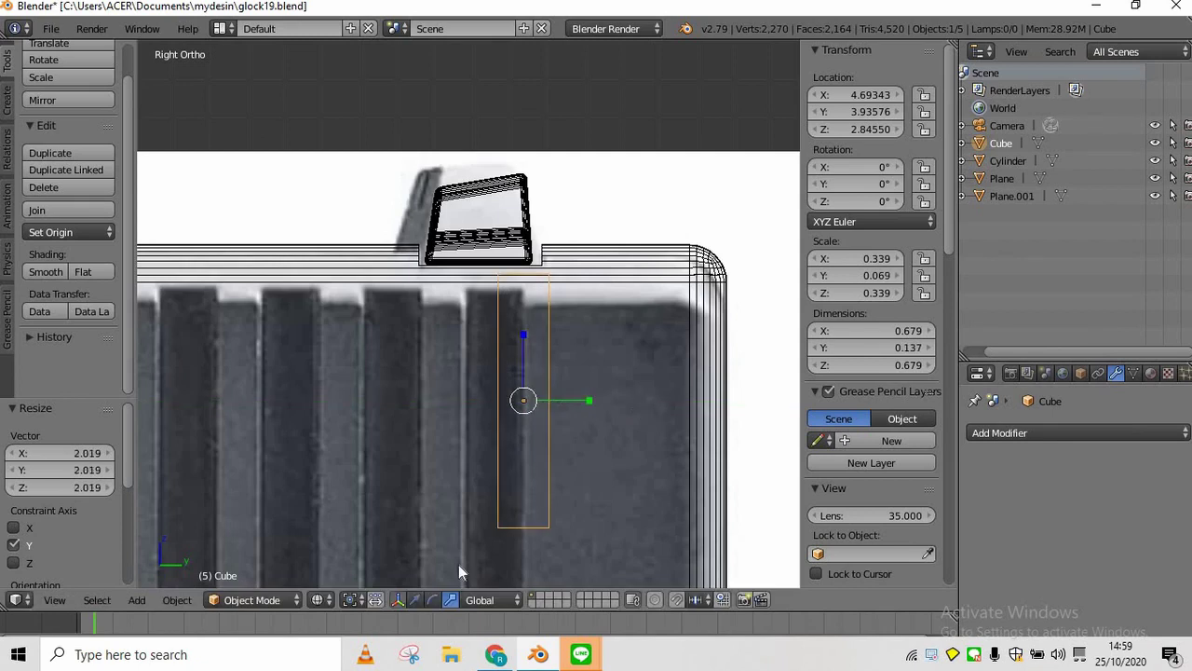
left_click_drag(580, 392, 553, 402)
scroll(474, 470, "down", 3)
In edit mode, lower the cube's bottom face 0.729 along Z, past the slide's lower edge
key("Tab")
key("Tab")
key("Tab")
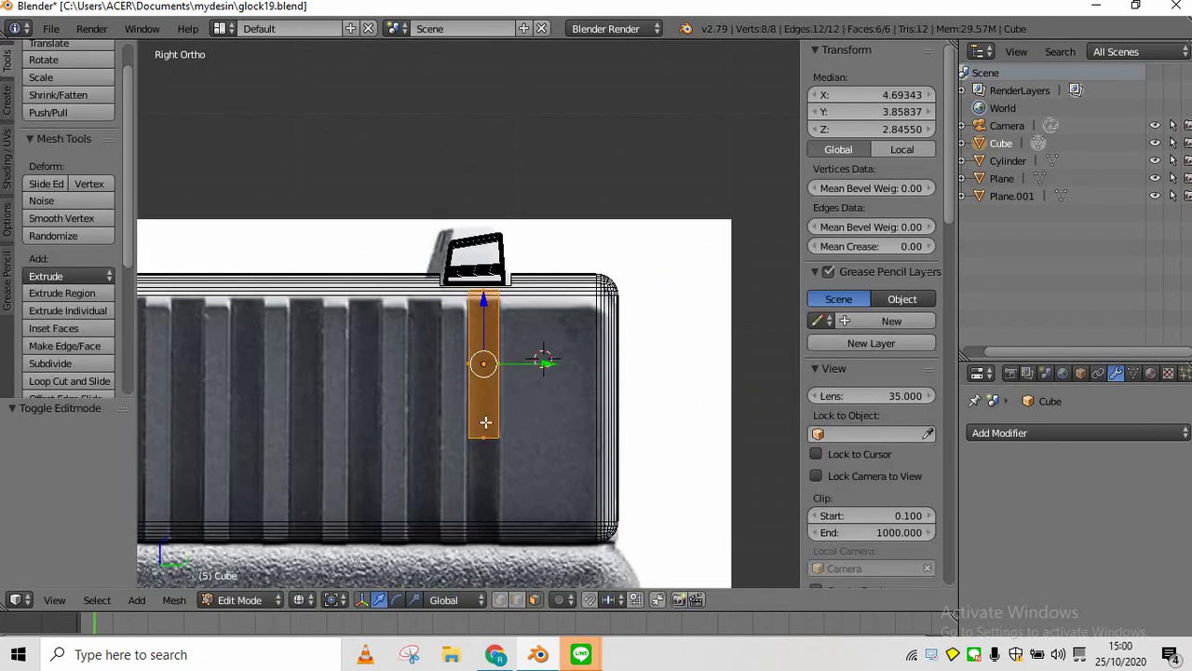
key("KP_2")
key("KP_2")
key("KP_2")
right_click(484, 421)
key("KP_3")
key("KP_8")
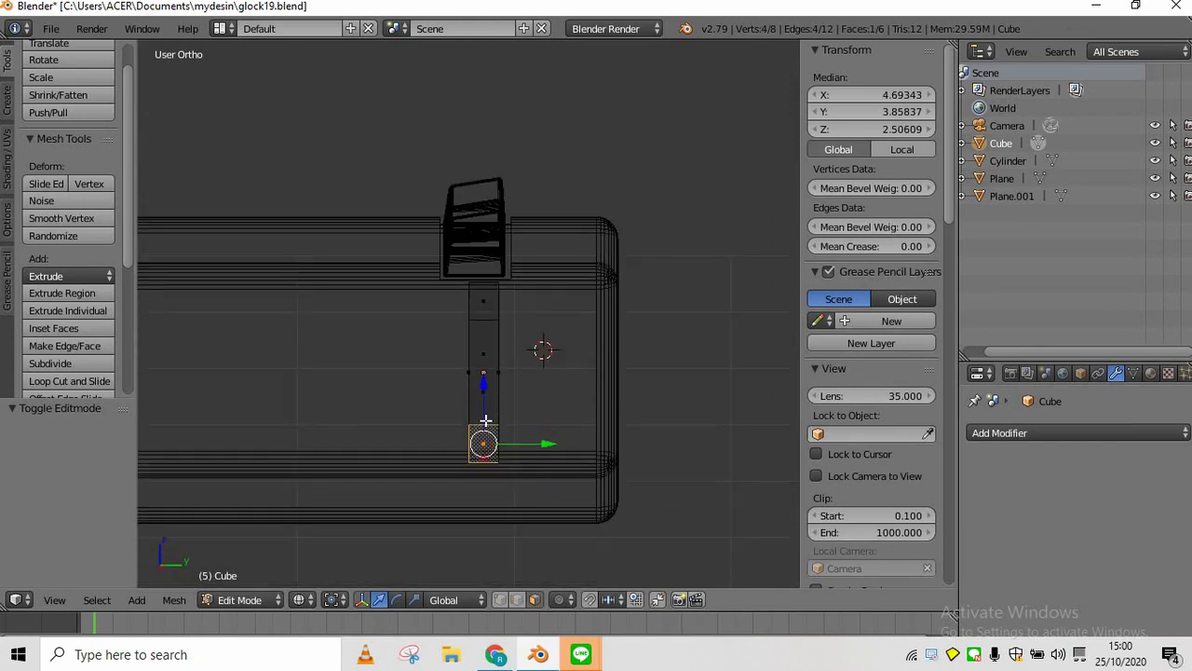
key("KP_2")
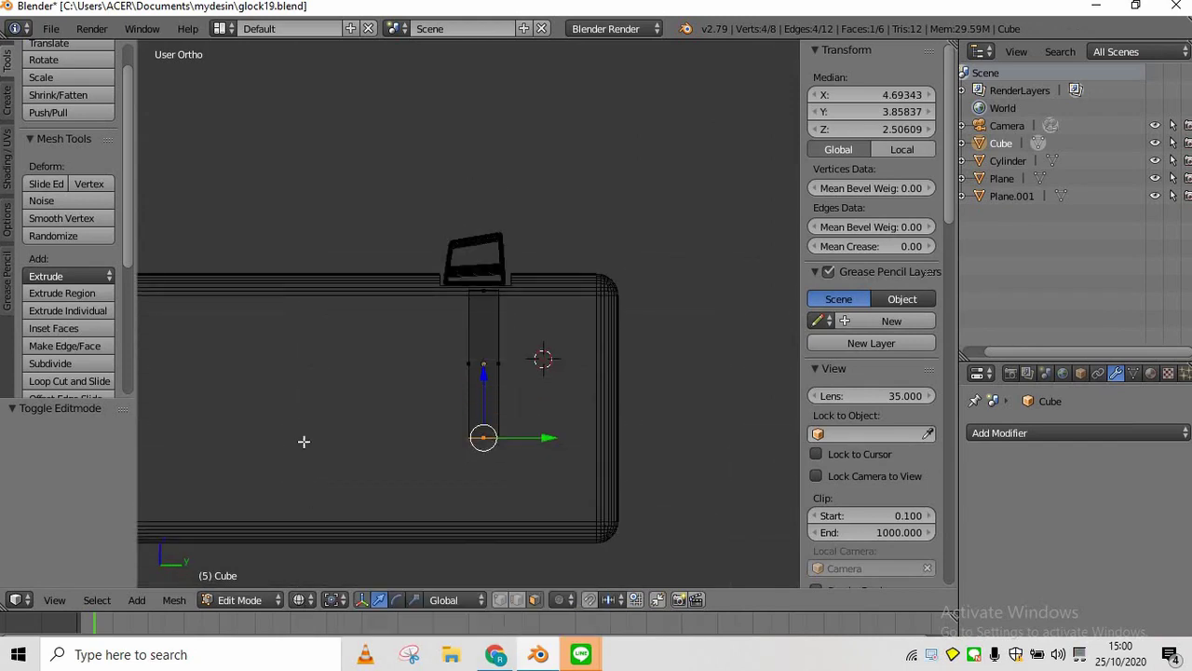
key("KP_3")
key("g")
key("z")
left_click(496, 536)
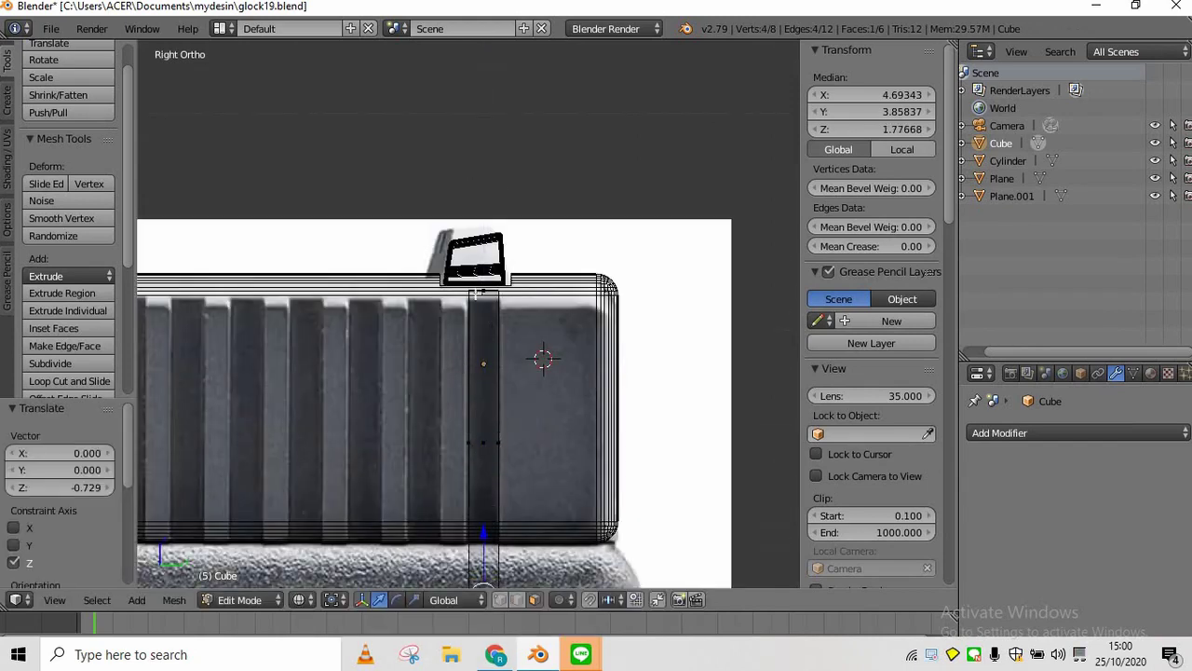
Raise the cube's top face 0.583 along Z, above the rear sight
key("KP_4")
key("KP_4")
key("KP_8")
right_click(500, 279)
left_click_drag(501, 237, 502, 114)
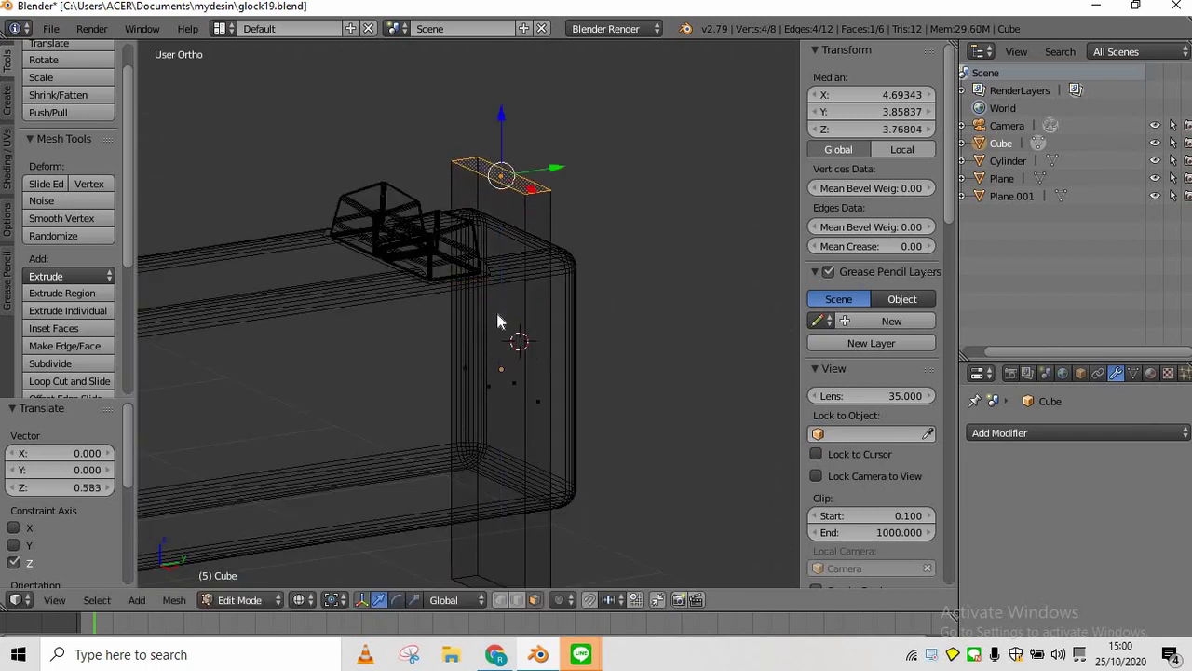
key("Tab")
key("Tab")
key("KP_3")
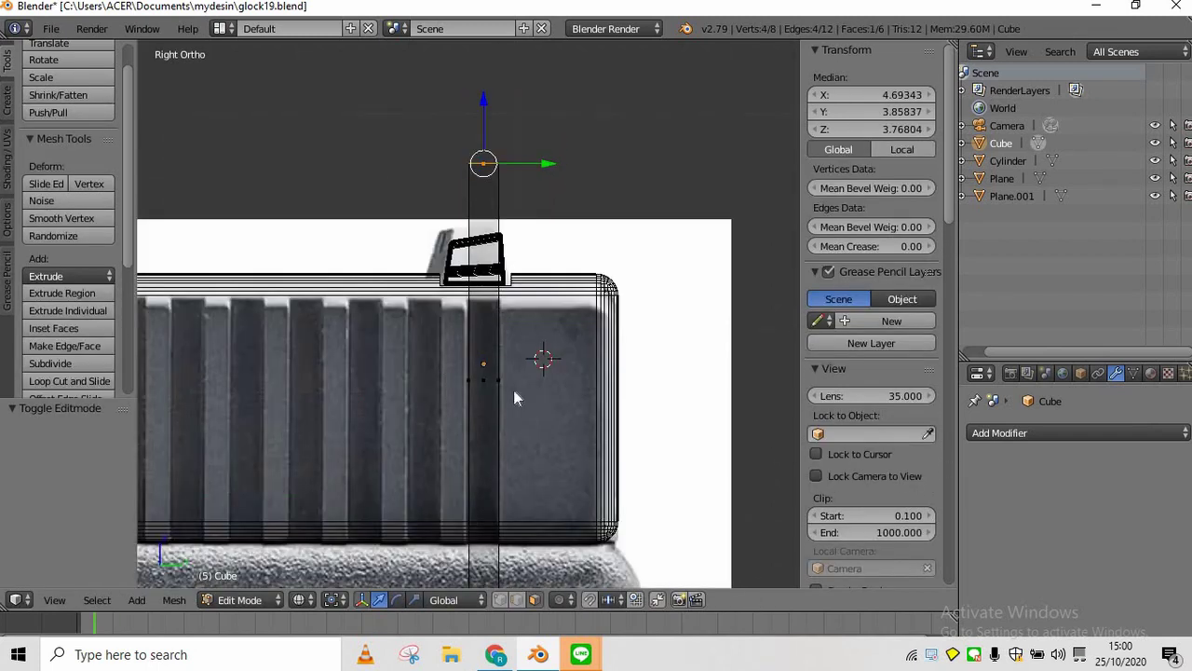
Leave edit mode and add an Array modifier to the cube with a relative offset of 0 on X and -1 on Y
key("Tab")
left_click(1053, 433)
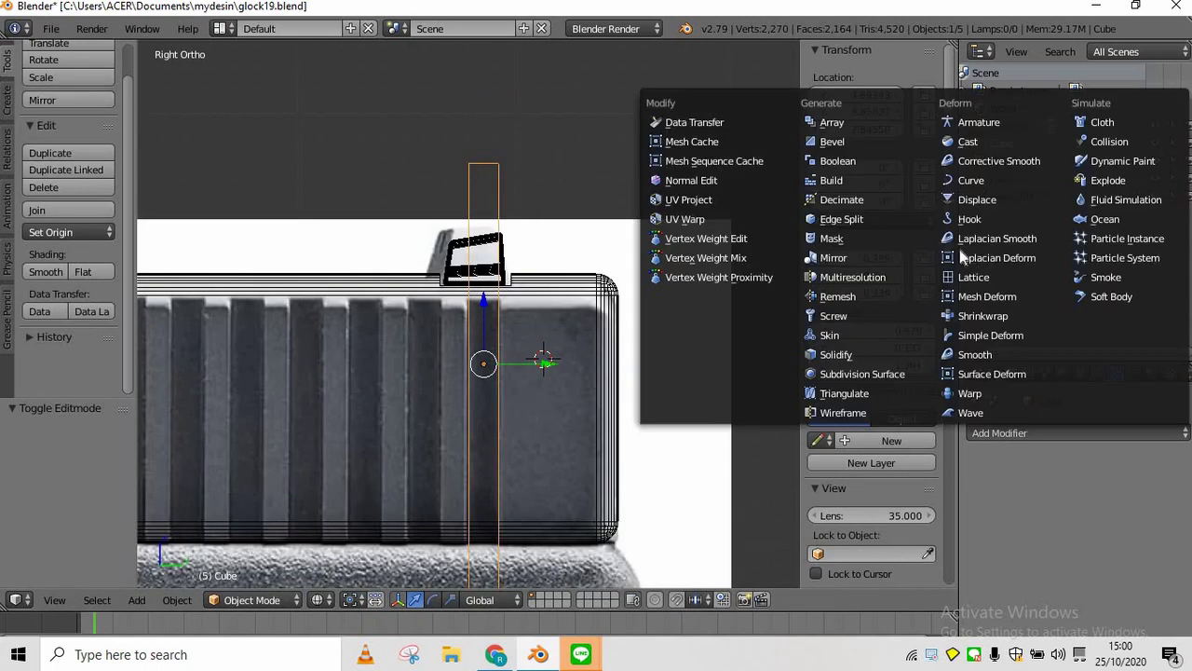
left_click(893, 123)
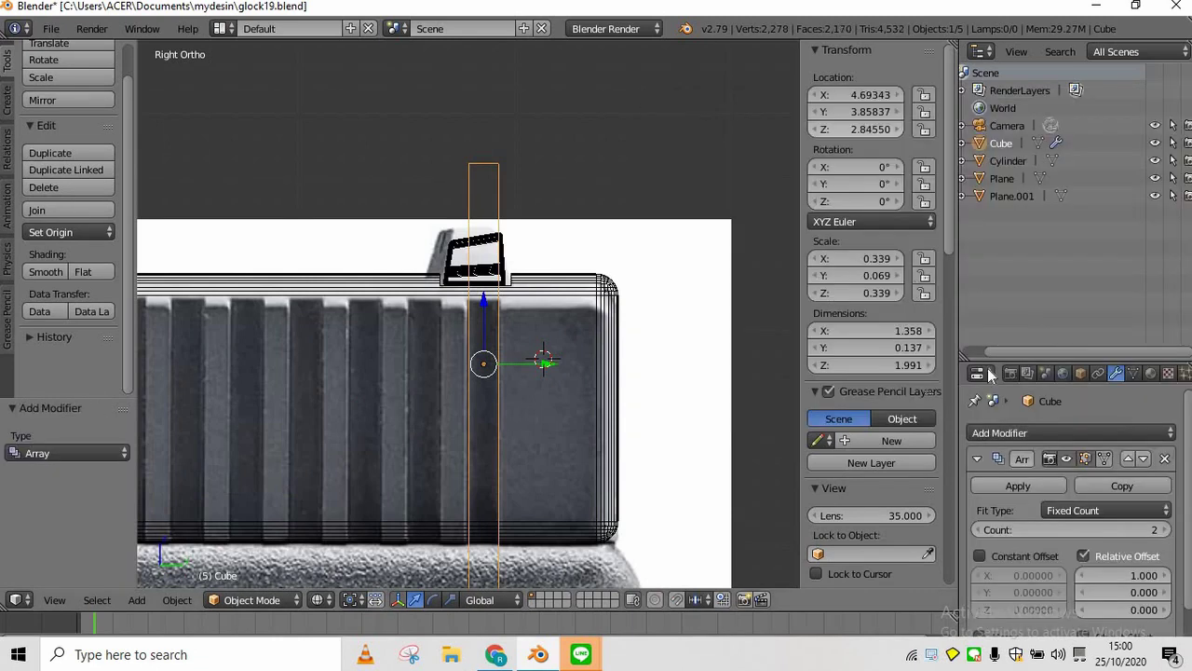
left_click(1125, 567)
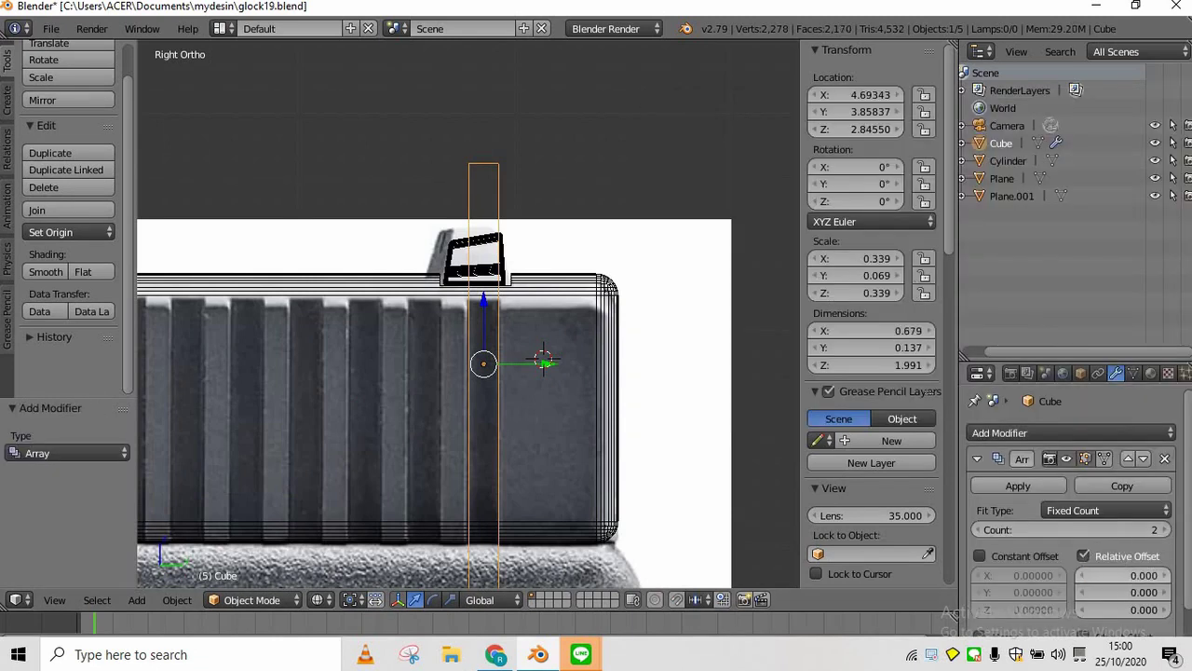
left_click(1122, 592)
type("-1")
key("Return")
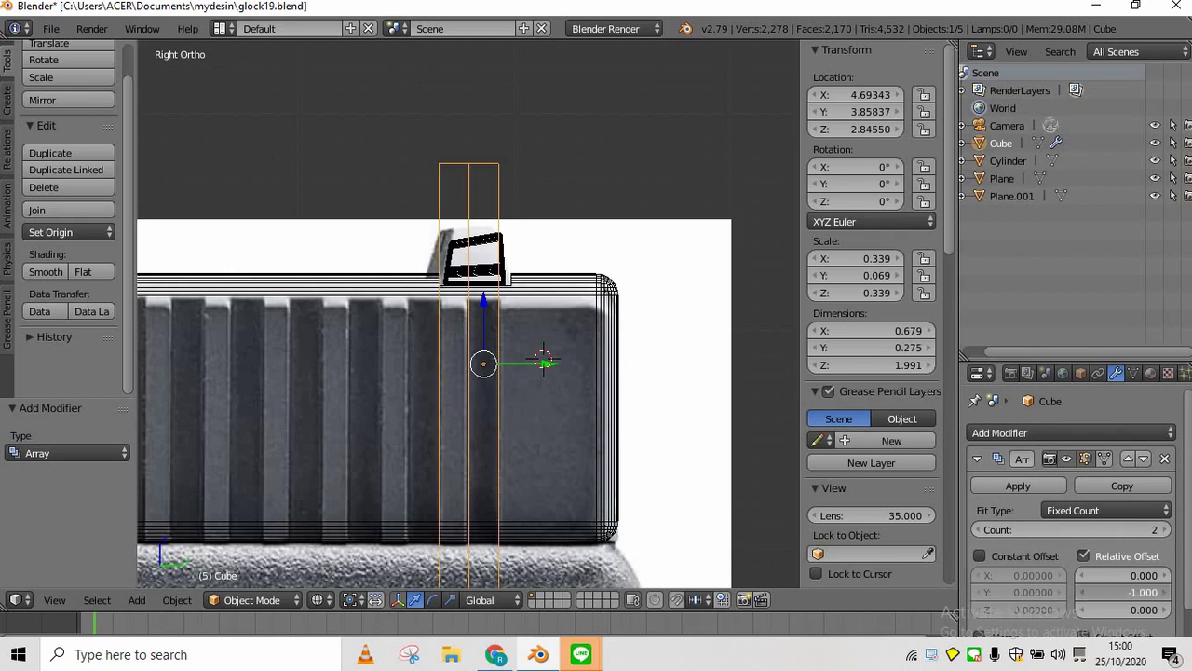
Set the array's relative Y offset to -2 and its count to 7, and apply the modifier
left_click_drag(1139, 593, 1104, 592)
left_click_drag(1071, 529, 1146, 529)
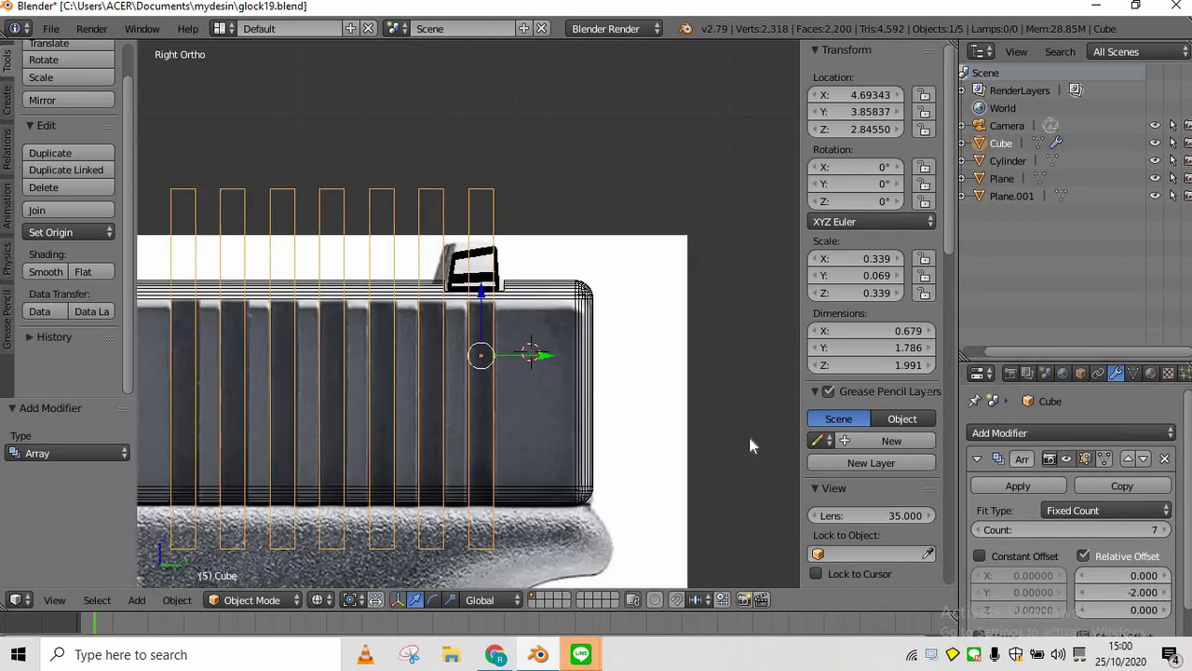
scroll(748, 432, "down", 1)
left_click(1019, 485)
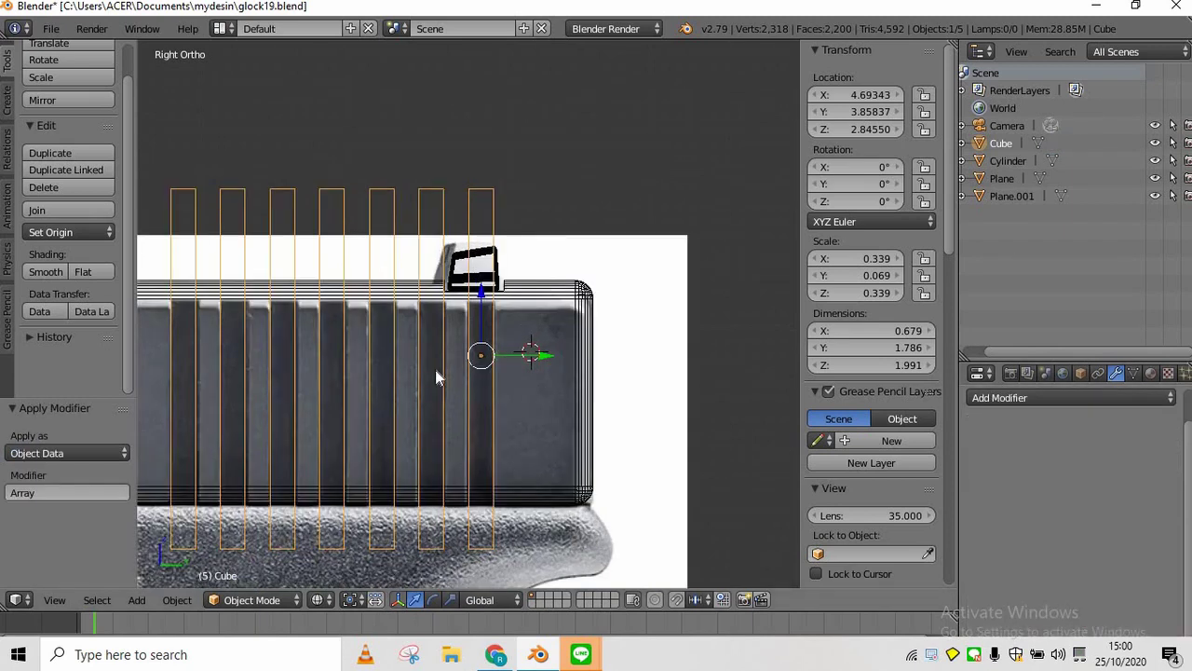
Switch the viewport shading from wireframe to Solid
middle_click_drag(435, 370, 265, 421)
scroll(264, 421, "down", 2)
left_click(316, 599)
left_click(323, 597)
left_click(322, 598)
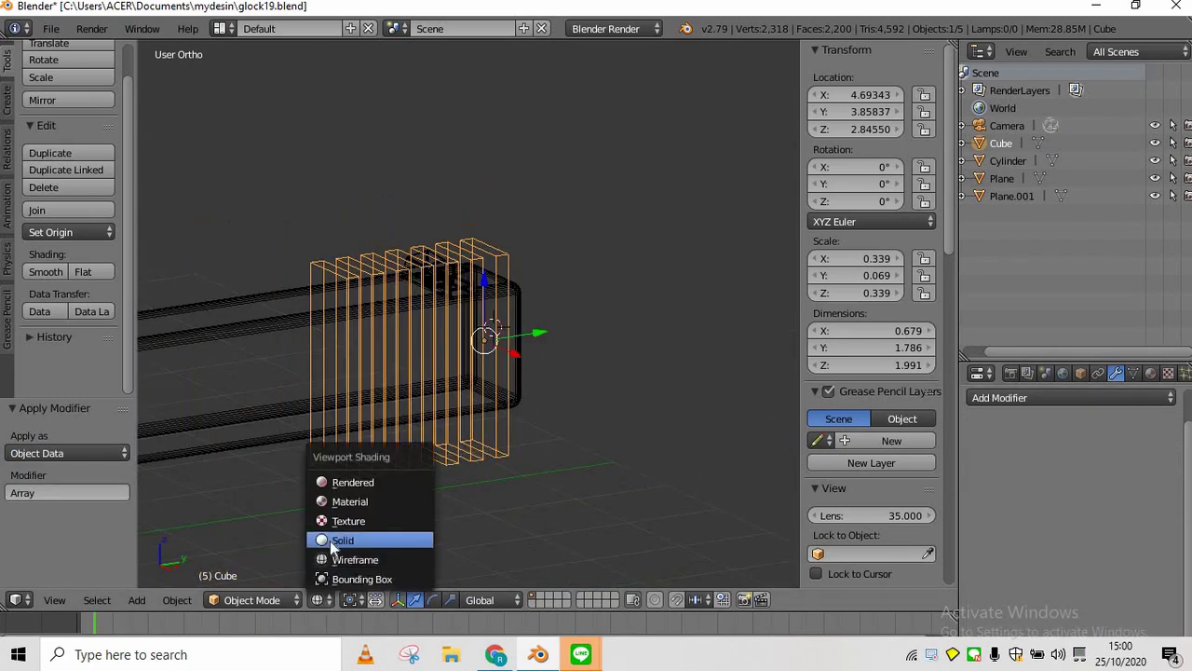
left_click(343, 537)
Cut the serrations into the slide with a Boolean modifier set to Difference with Cube as the object, and apply it
right_click(263, 372)
scroll(320, 373, "up", 3)
left_click(1094, 398)
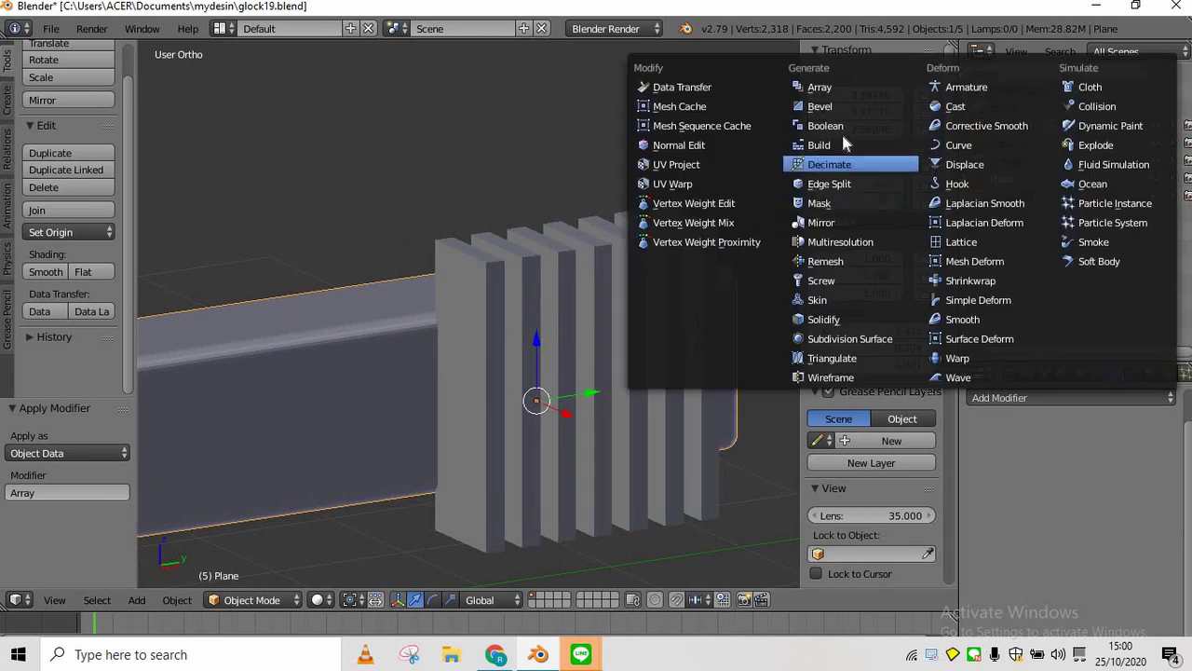
left_click(839, 125)
left_click(1111, 496)
left_click(1025, 327)
left_click(1020, 495)
left_click(1020, 454)
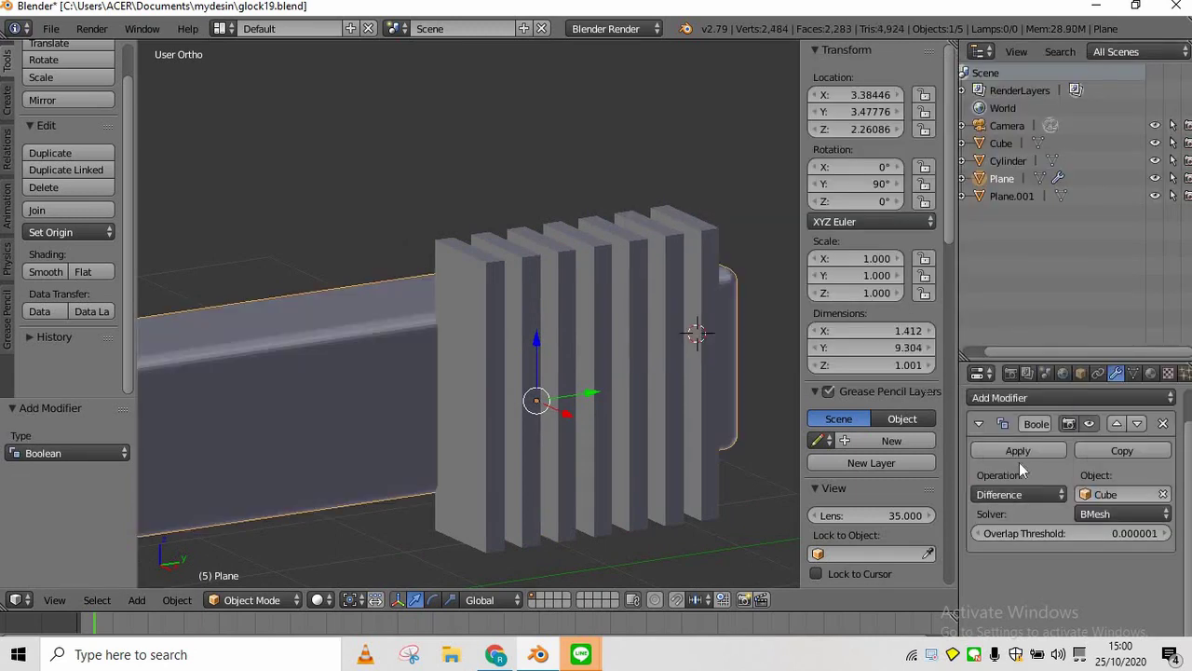
left_click(1018, 450)
Move the cutter cube -2.991 along X off the slide and save the file
right_click(653, 423)
left_click_drag(720, 369, 482, 293)
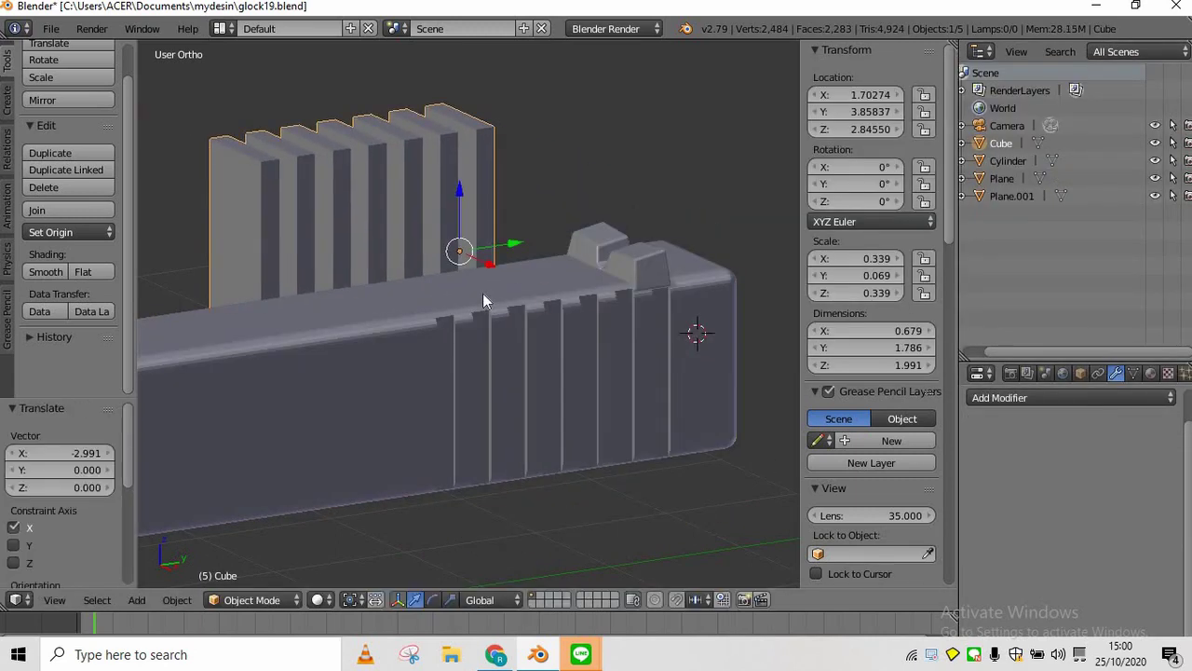
middle_click_drag(482, 293, 643, 368)
key("ctrl+s")
left_click(483, 292)
From above, move the cutter cube along X to about 3.077 so its ends slightly overlap the slide's uncut side
middle_click_drag(483, 293, 548, 413)
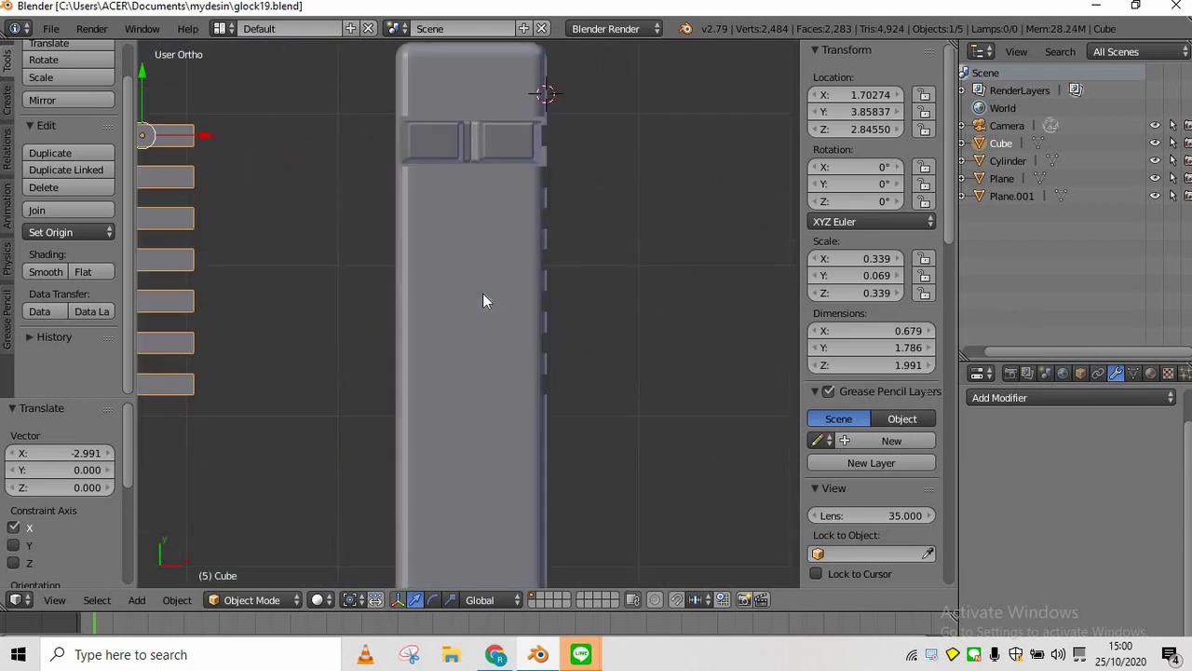
left_click_drag(205, 135, 378, 130)
scroll(358, 87, "up", 2)
scroll(357, 88, "up", 2, "shift")
left_click_drag(316, 101, 363, 136)
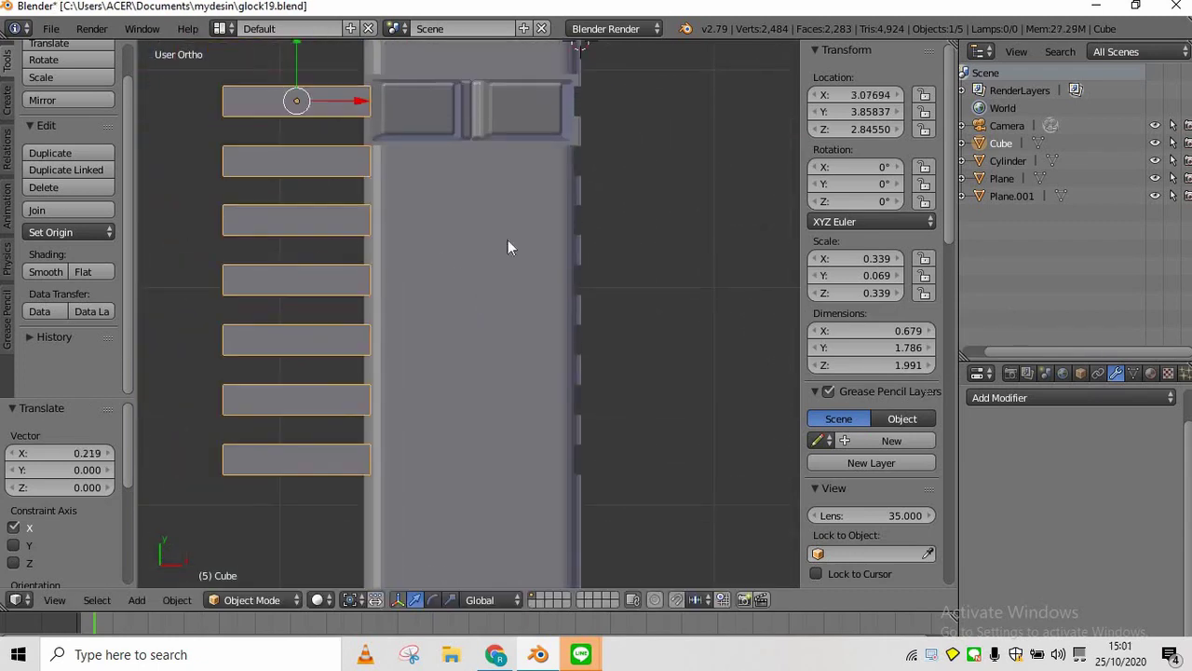
Cut serrations into the slide's other side with a Boolean Difference modifier using Cube, and apply it
scroll(507, 240, "down", 2)
right_click(488, 405)
left_click(1071, 397)
left_click(824, 125)
left_click(1122, 494)
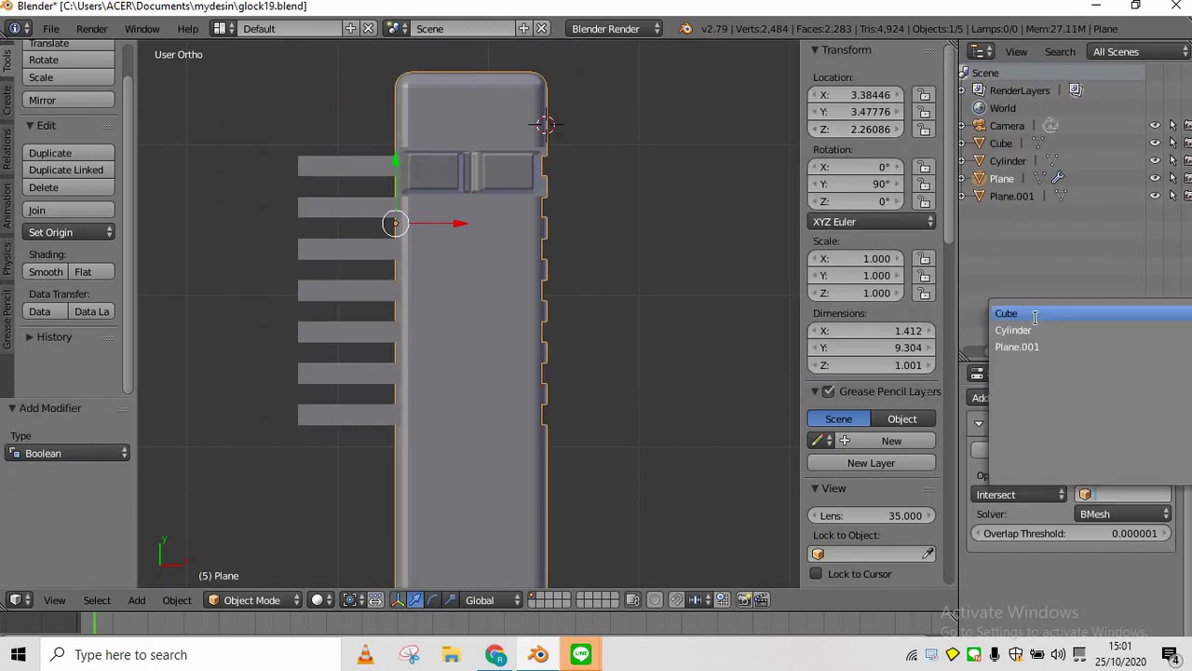
left_click(1001, 313)
left_click(1020, 494)
left_click(996, 433)
left_click(1018, 450)
Undo the accidental slide move, shift the cutter cube -0.764 along X away from the slide, and save the file
left_click_drag(472, 227, 372, 234)
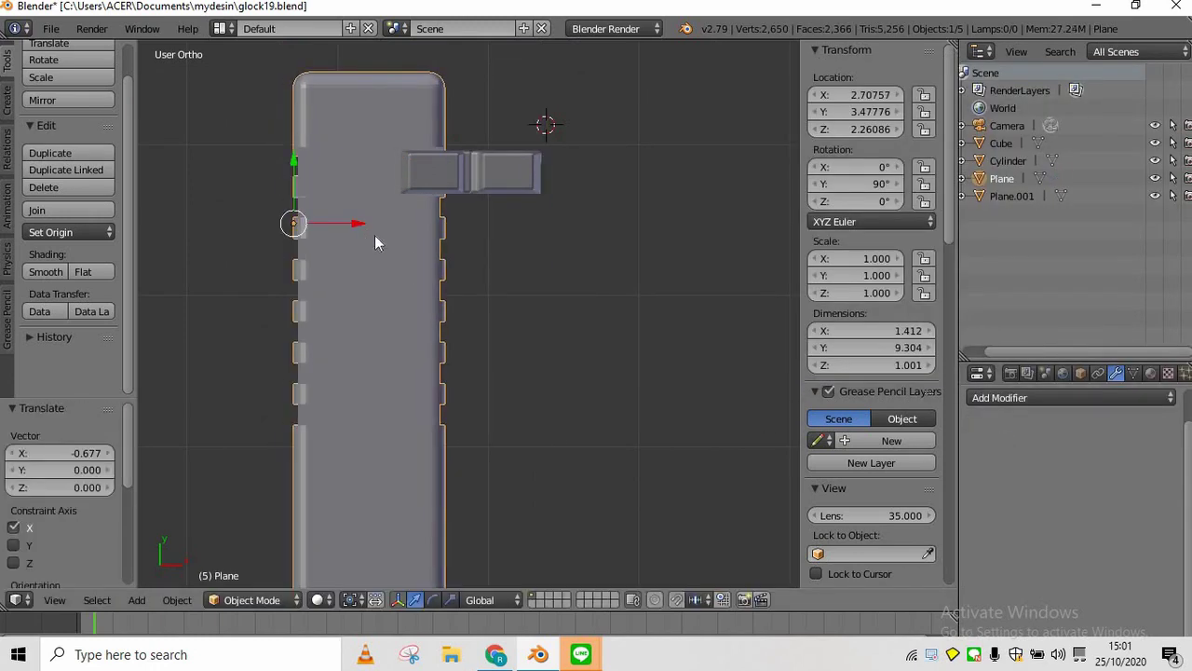
key("ctrl+z")
right_click(375, 209)
left_click_drag(416, 171, 300, 179)
key("ctrl+s")
Delete the cutter cube beside the slide
key("KP_2")
key("KP_2")
key("KP_4")
key("KP_4")
key("KP_4")
key("KP_4")
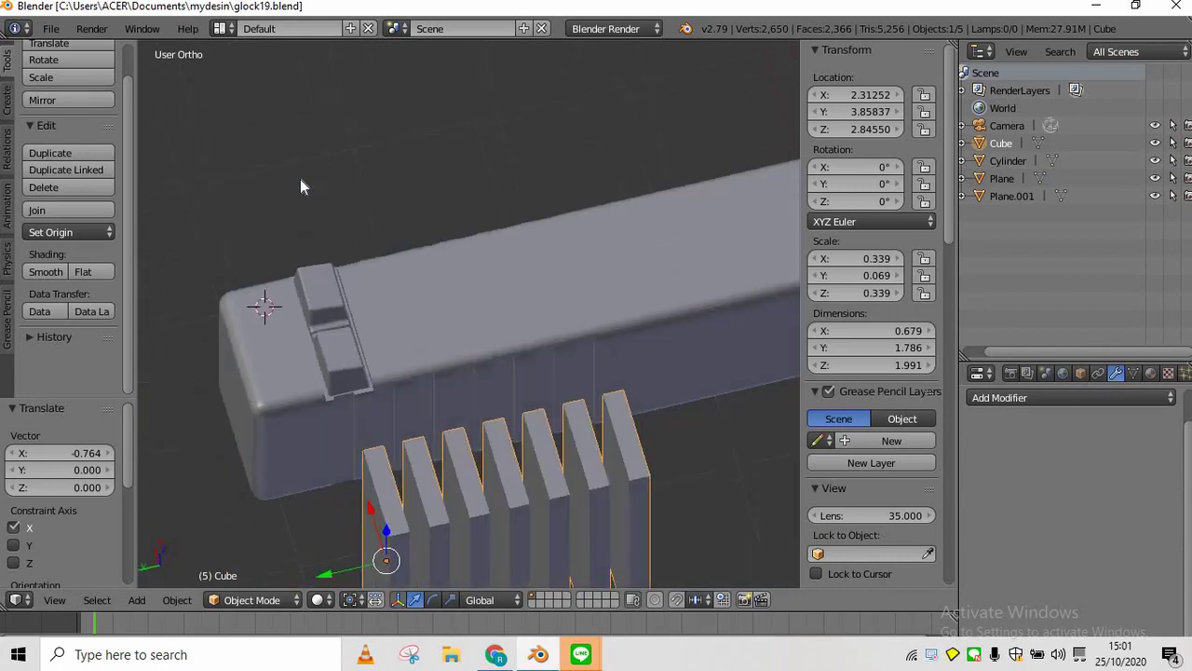
key("x")
left_click(300, 179)
Select the slide in perspective view and enter edit mode
scroll(300, 179, "up", 1)
key("KP_5")
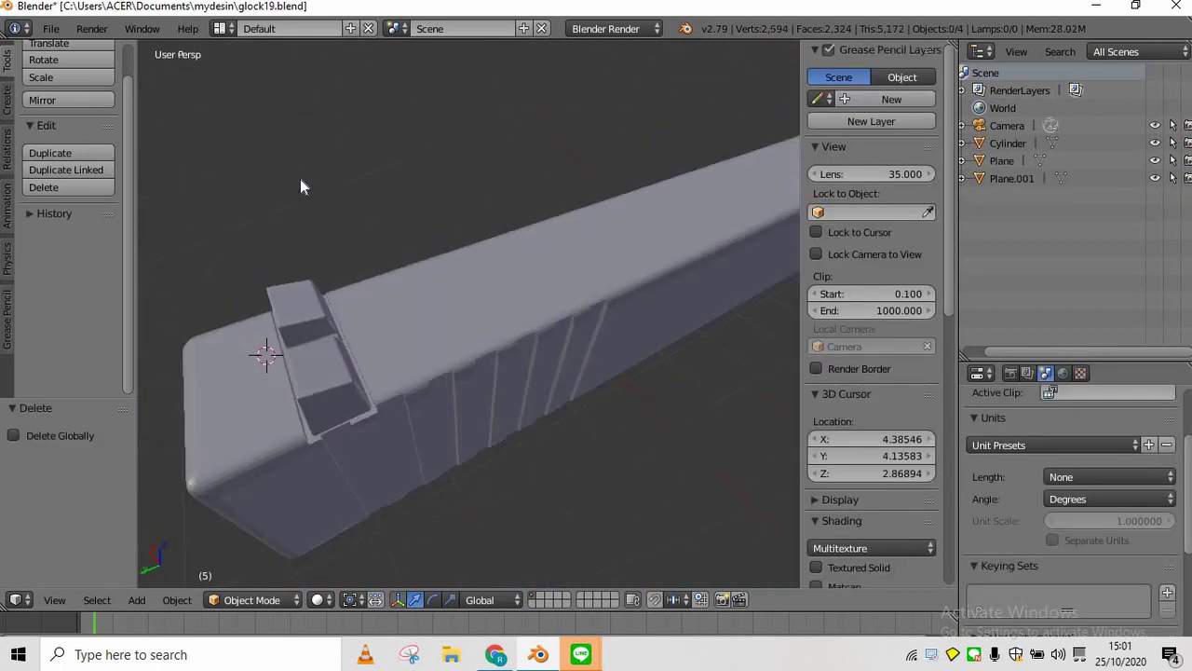
scroll(300, 186, "down", 6)
key("KP_8")
key("KP_8")
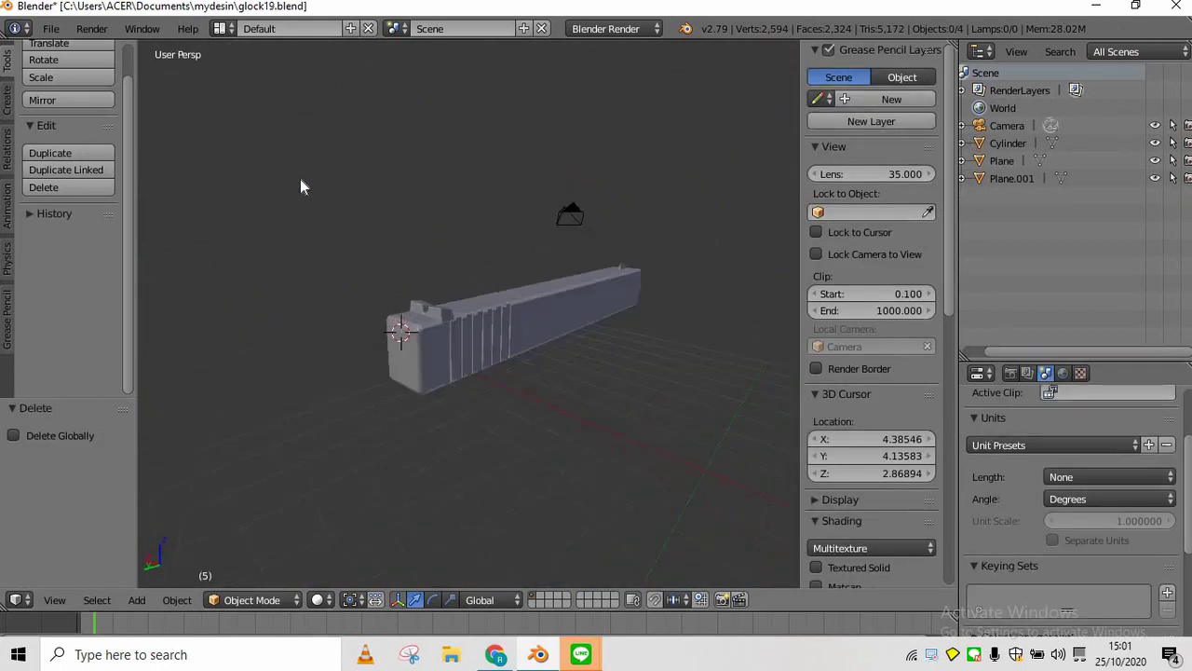
scroll(408, 414, "up", 2)
right_click(332, 357)
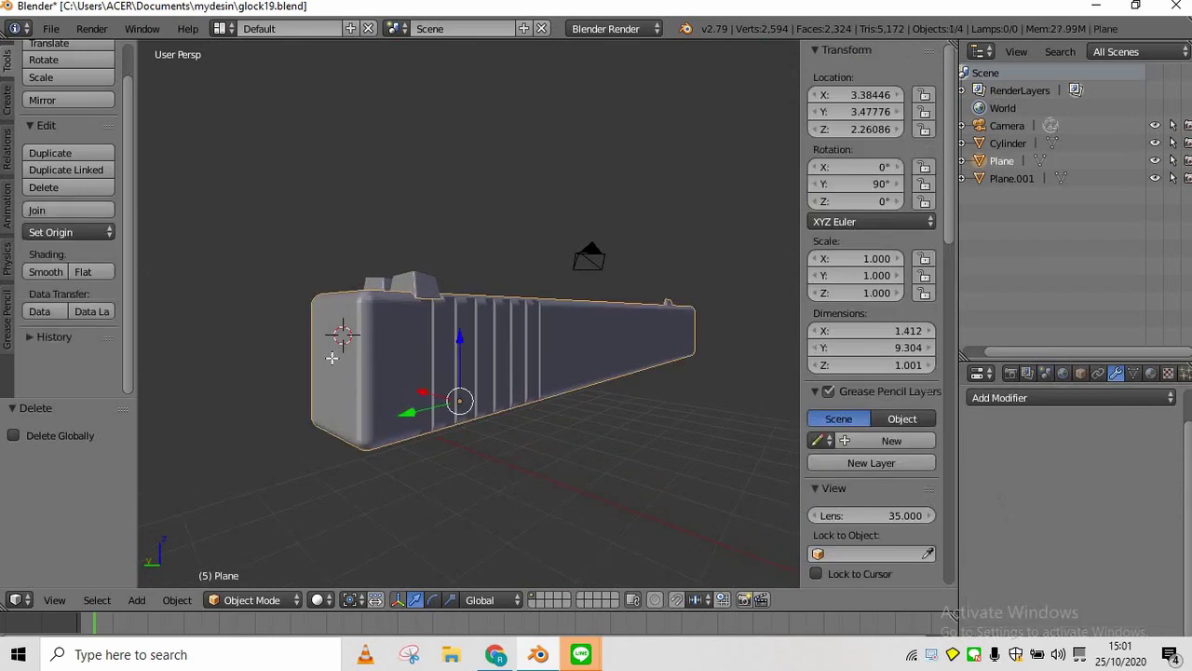
key("Tab")
Select the four flat faces on the slide's rear end in an orthographic view
key("KP_4")
key("KP_4")
key("KP_4")
key("KP_3")
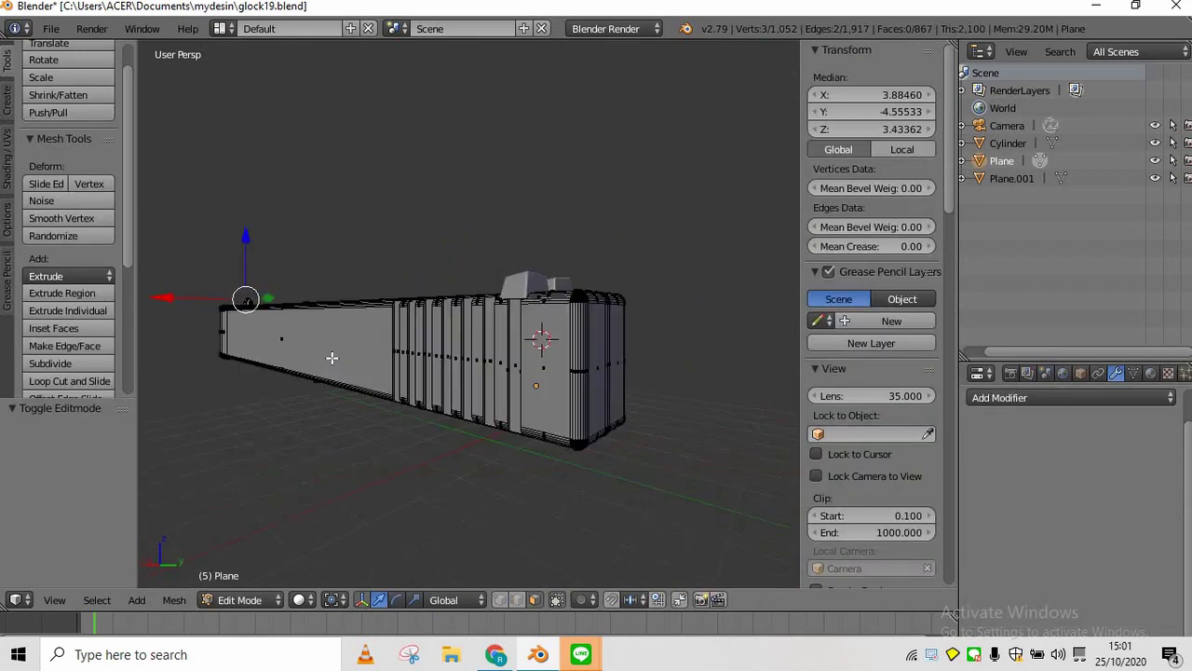
key("KP_6")
key("KP_4")
key("KP_4")
key("KP_4")
key("KP_4")
key("KP_4")
key("KP_4")
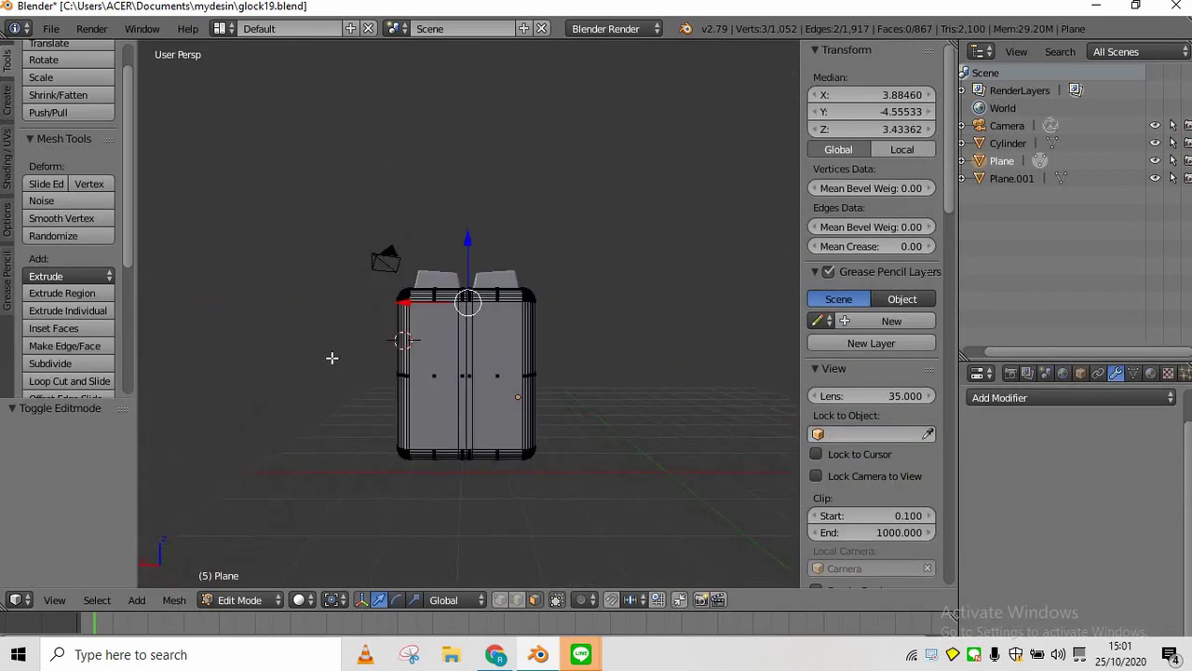
key("KP_5")
scroll(331, 358, "up", 6)
scroll(393, 333, "down", 4, "shift")
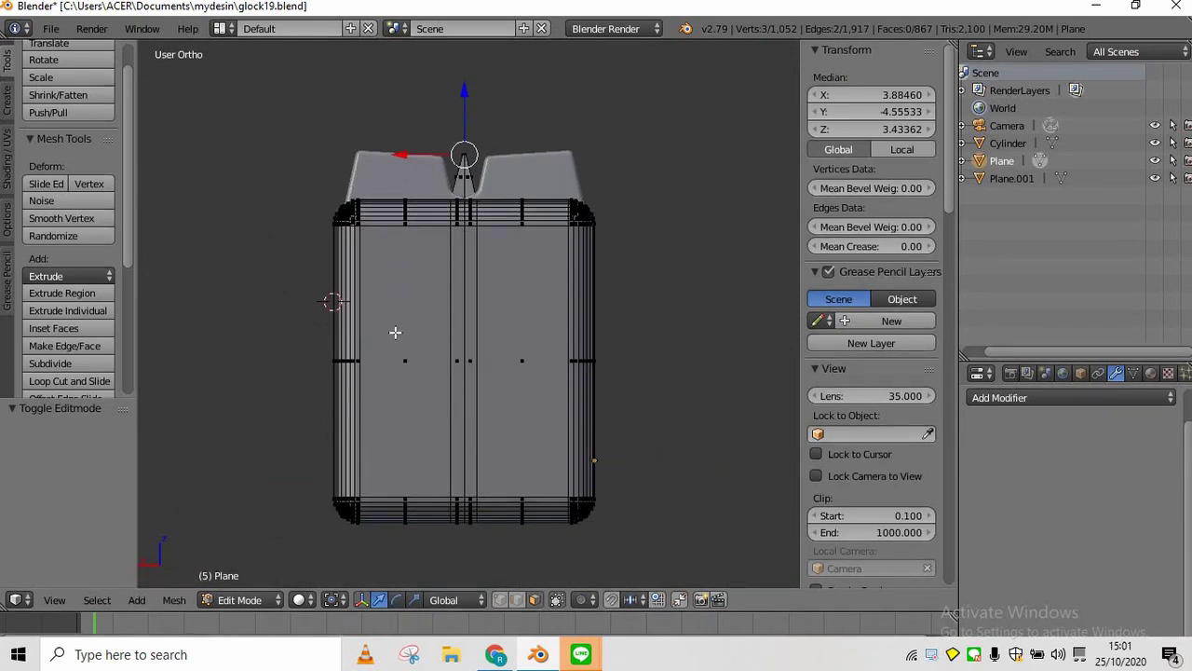
scroll(463, 315, "down", 2, "shift")
scroll(463, 315, "up", 1)
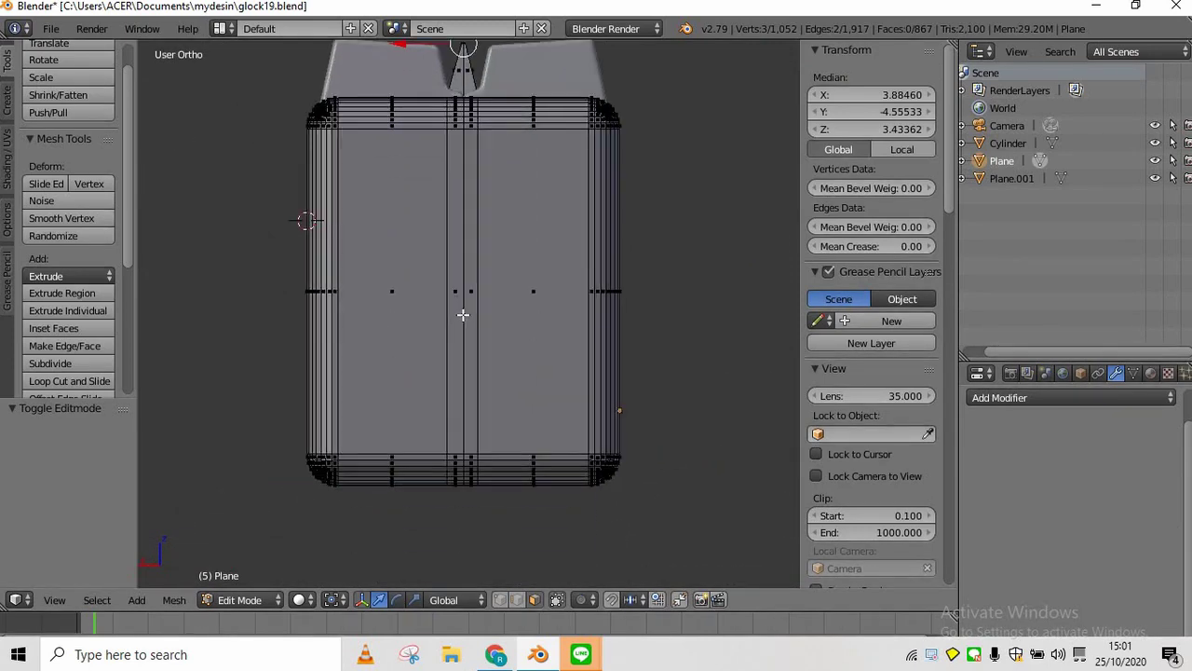
right_click(400, 377)
right_click(518, 341, "shift")
right_click(473, 365, "shift")
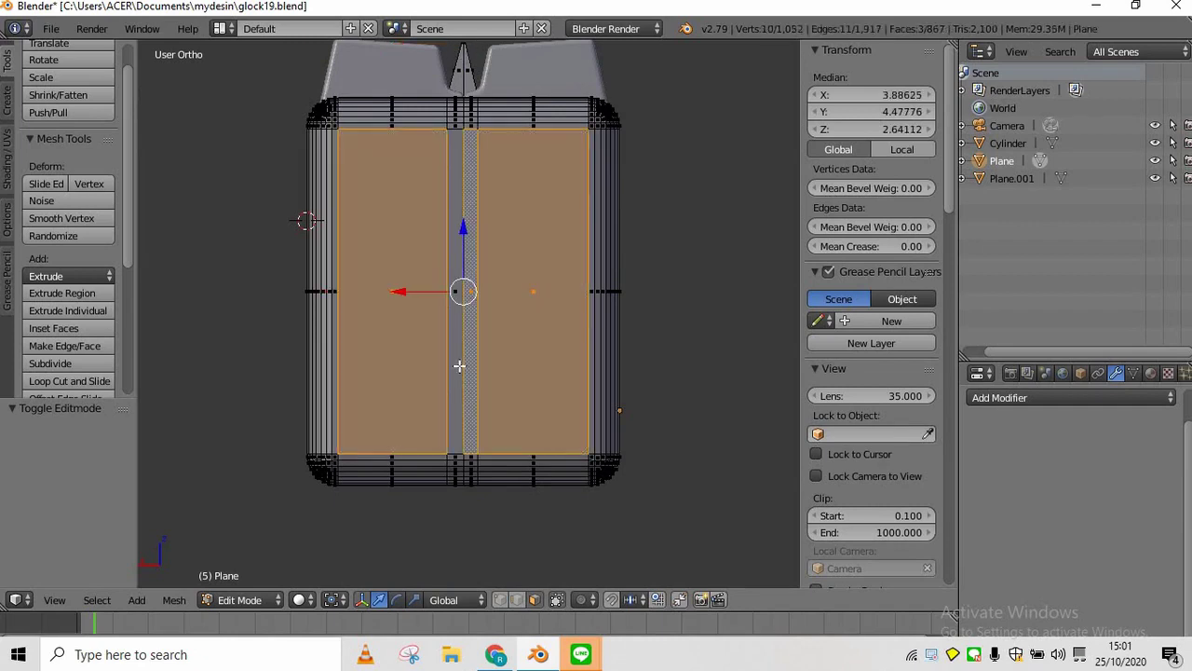
right_click(460, 366, "shift")
Extend the selection to the rounded bevel faces along the rear end's lower edge with circle select
scroll(482, 417, "down", 4, "shift")
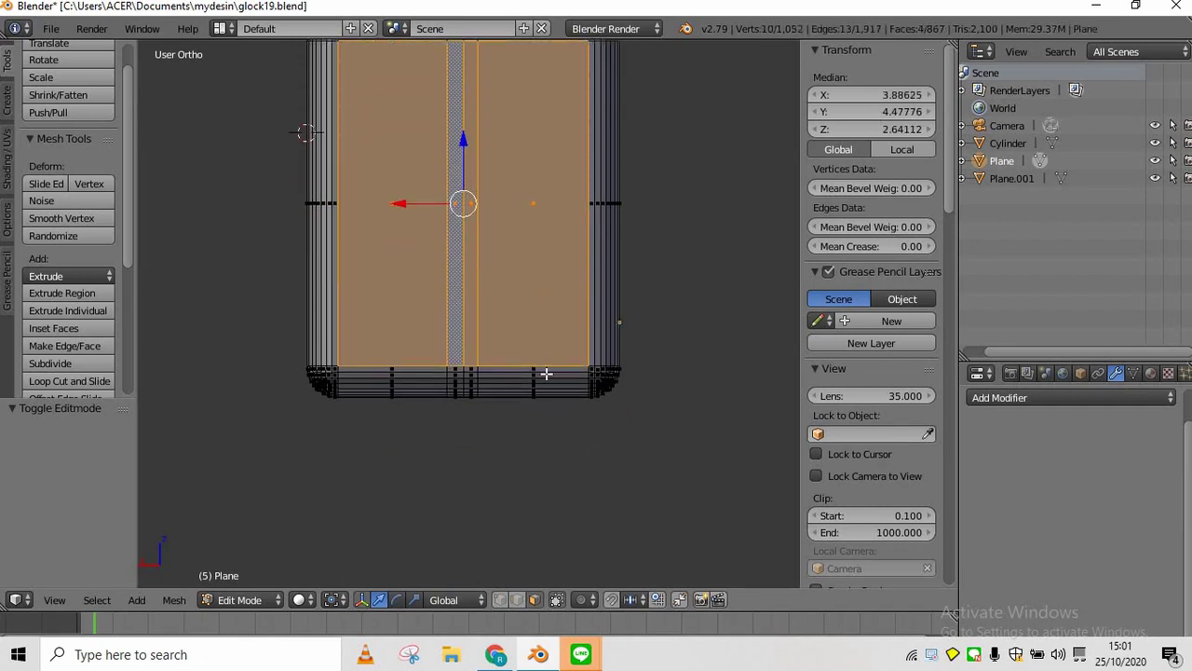
right_click(546, 373, "shift")
key("x")
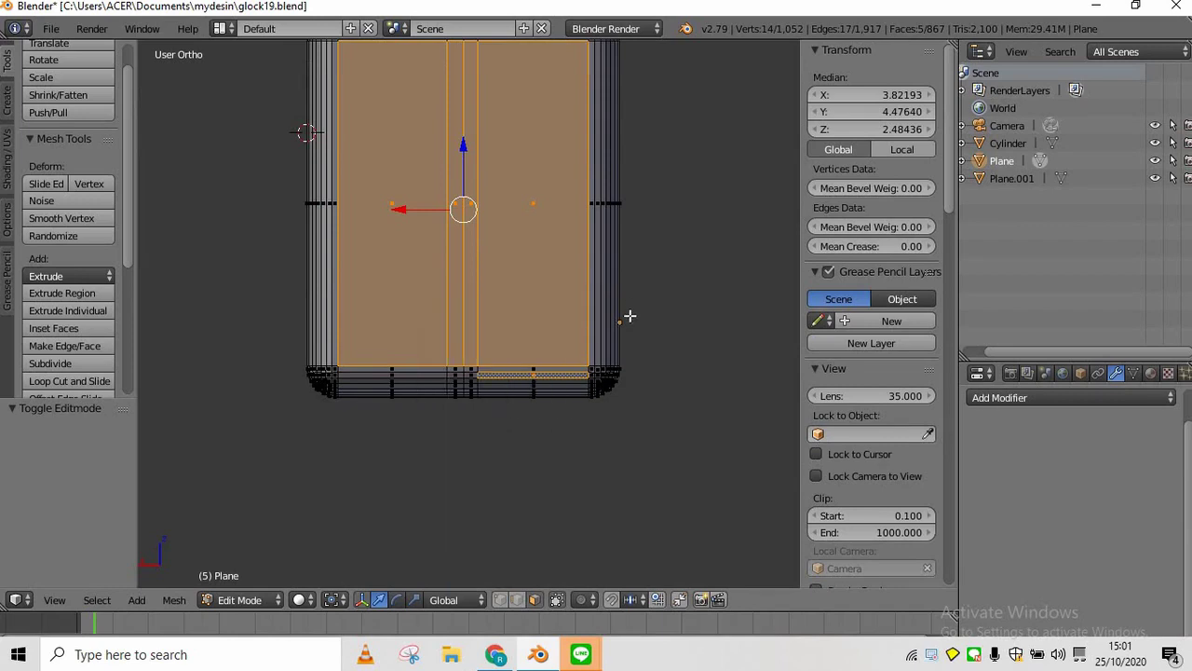
left_click_drag(442, 388, 436, 392)
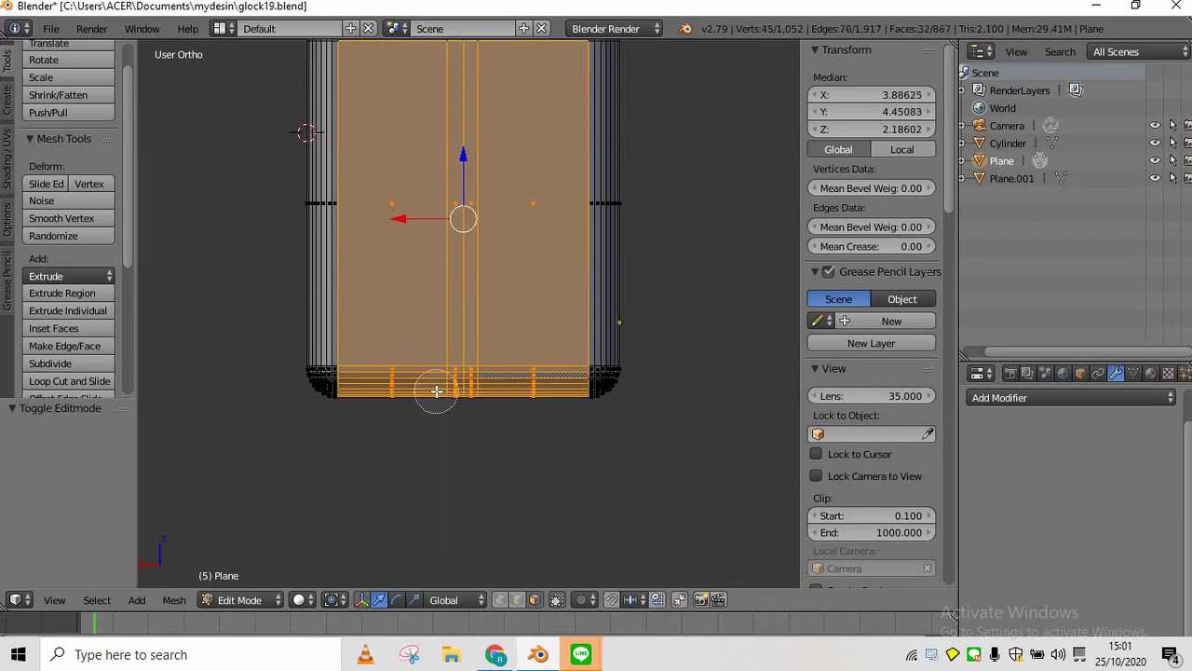
right_click(437, 391)
Switch to the browser to examine the slide's rear end in the Glock 19 reference photo, and return to Blender
key("KP_2")
key("KP_2")
key("KP_2")
scroll(436, 391, "down", 5)
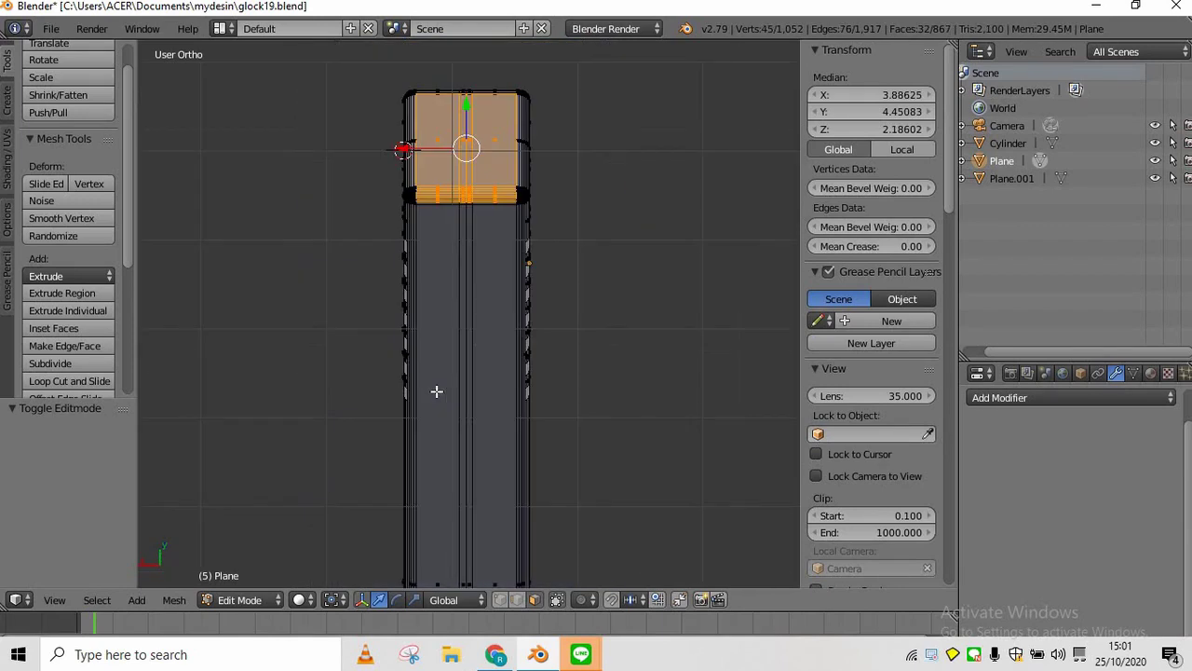
key("alt+Tab")
left_click(123, 517)
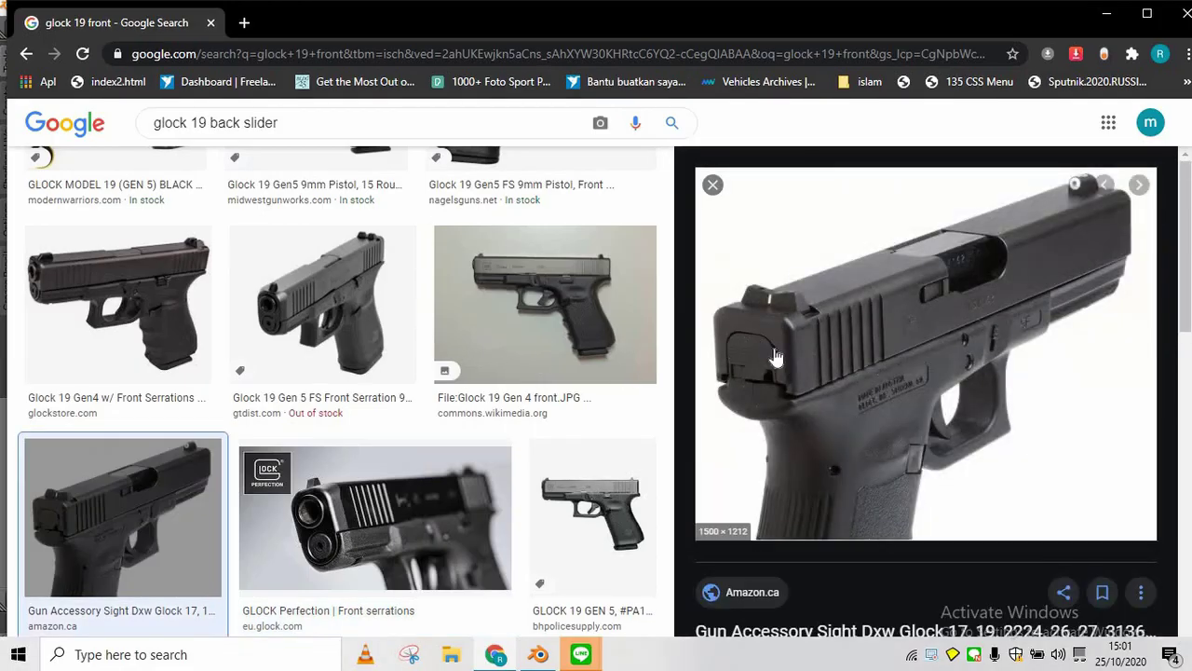
key("alt+Tab")
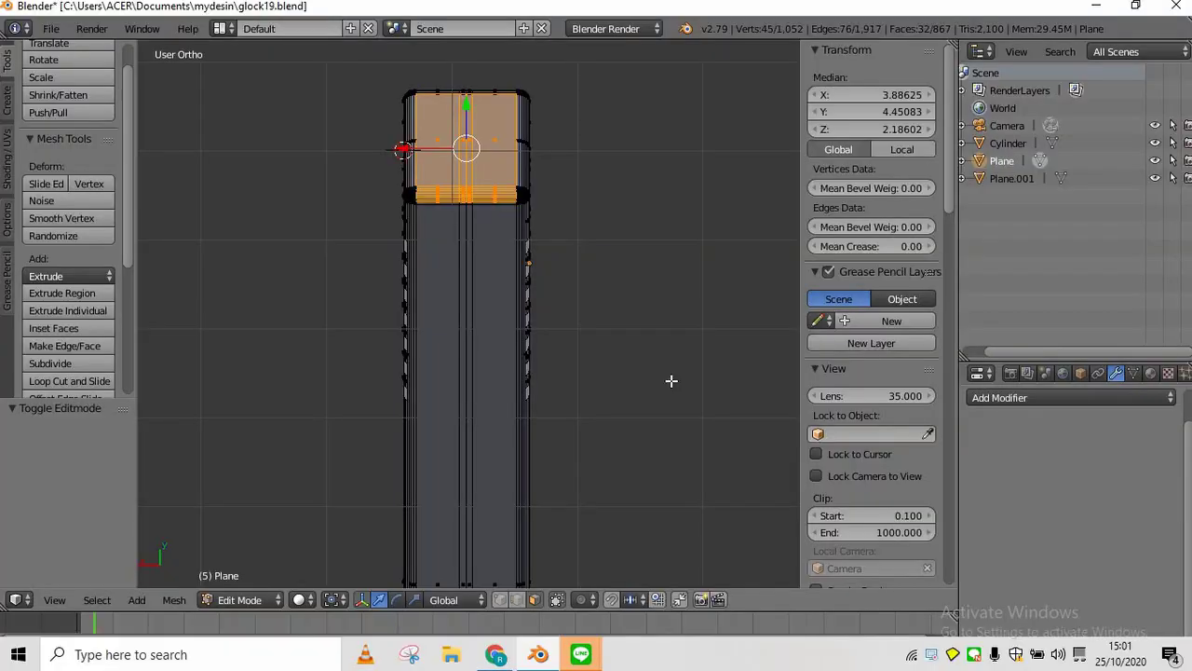
Add the long flat faces of the slide's underside to the selection, leaving out the rounded side edges
scroll(463, 319, "down", 2)
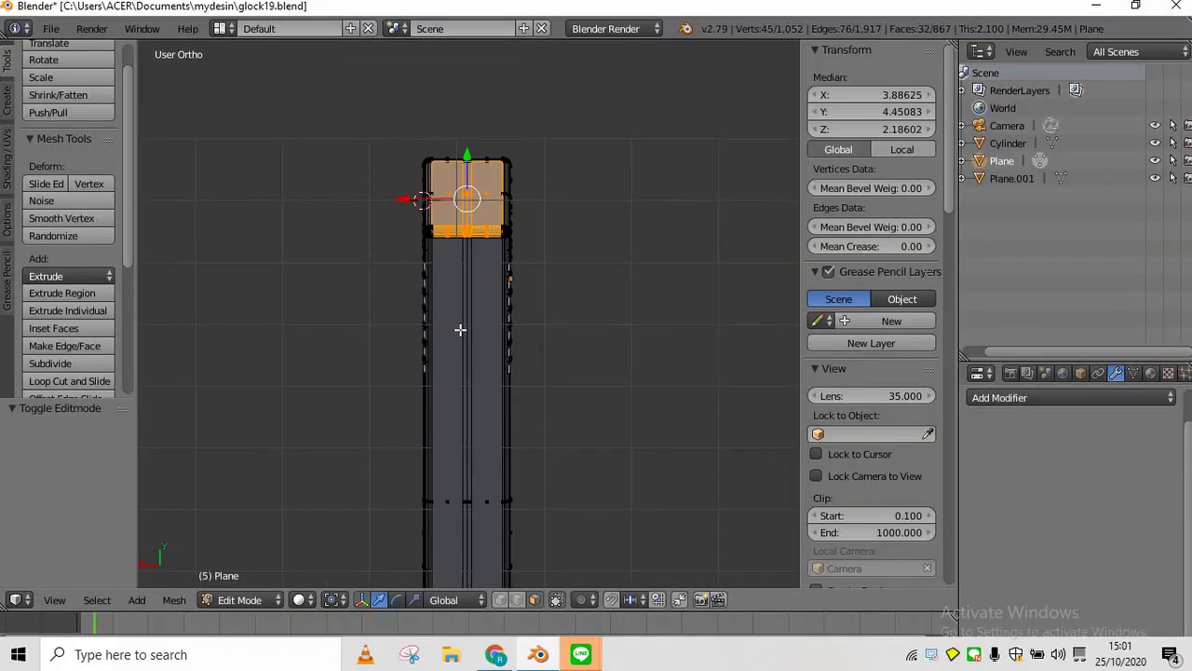
left_click(467, 336)
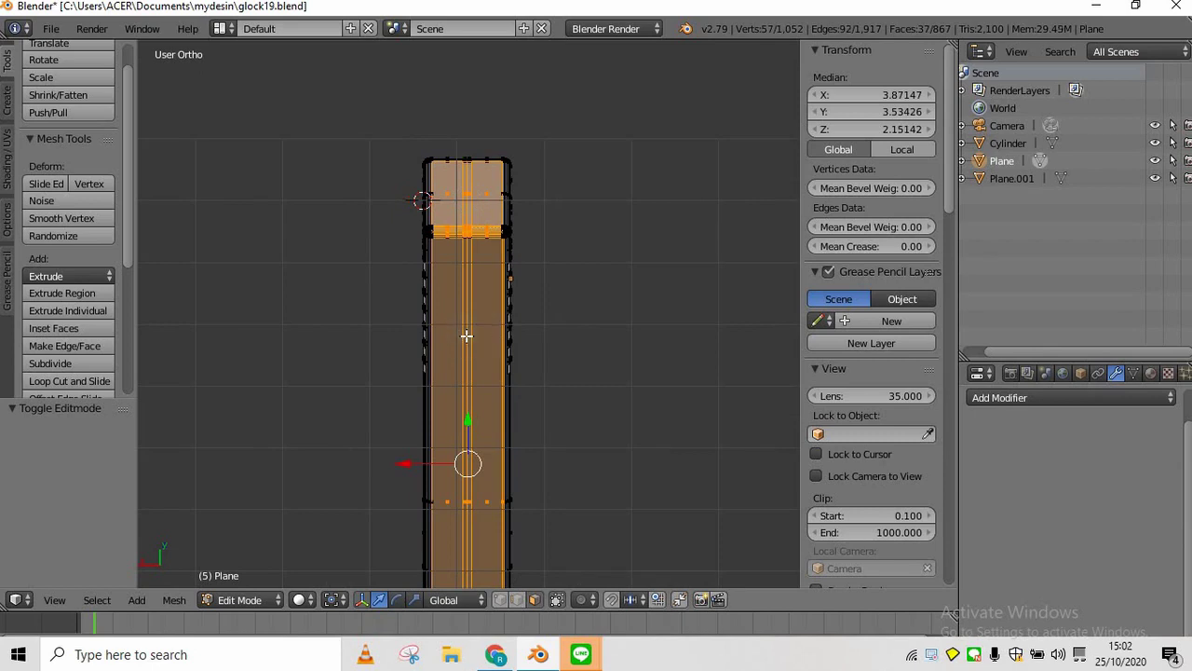
scroll(467, 336, "up", 6)
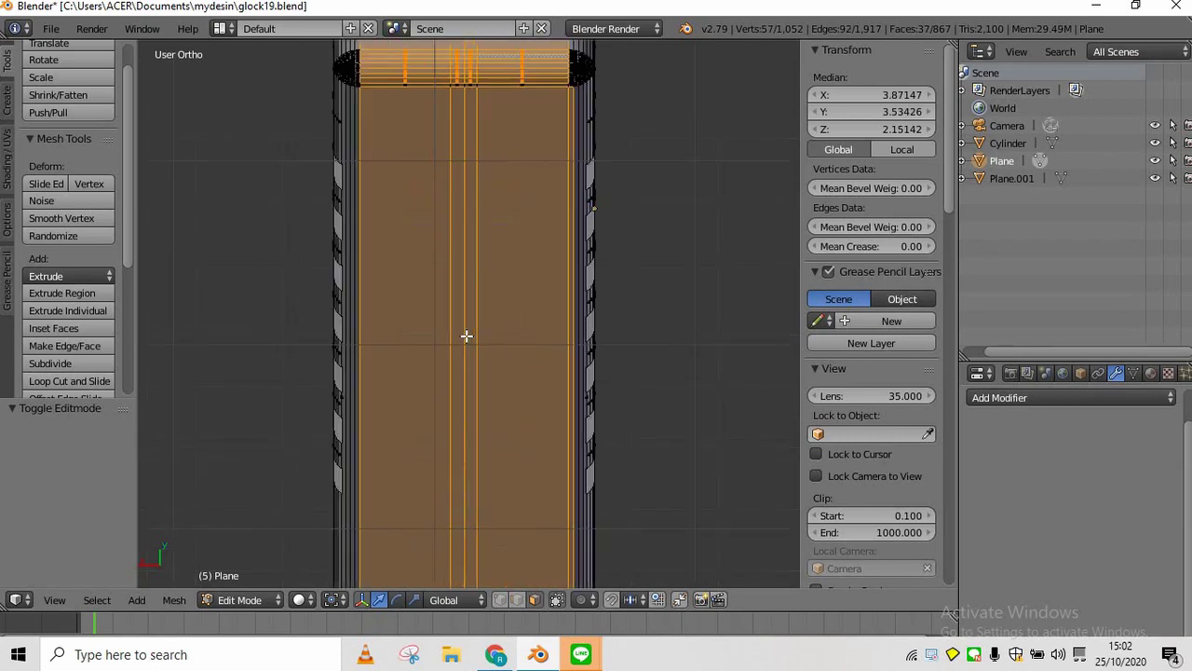
right_click(571, 202, "shift")
scroll(463, 231, "down", 4)
scroll(465, 186, "up", 3)
key("x")
key("Escape")
key("c")
left_click_drag(439, 118, 468, 129)
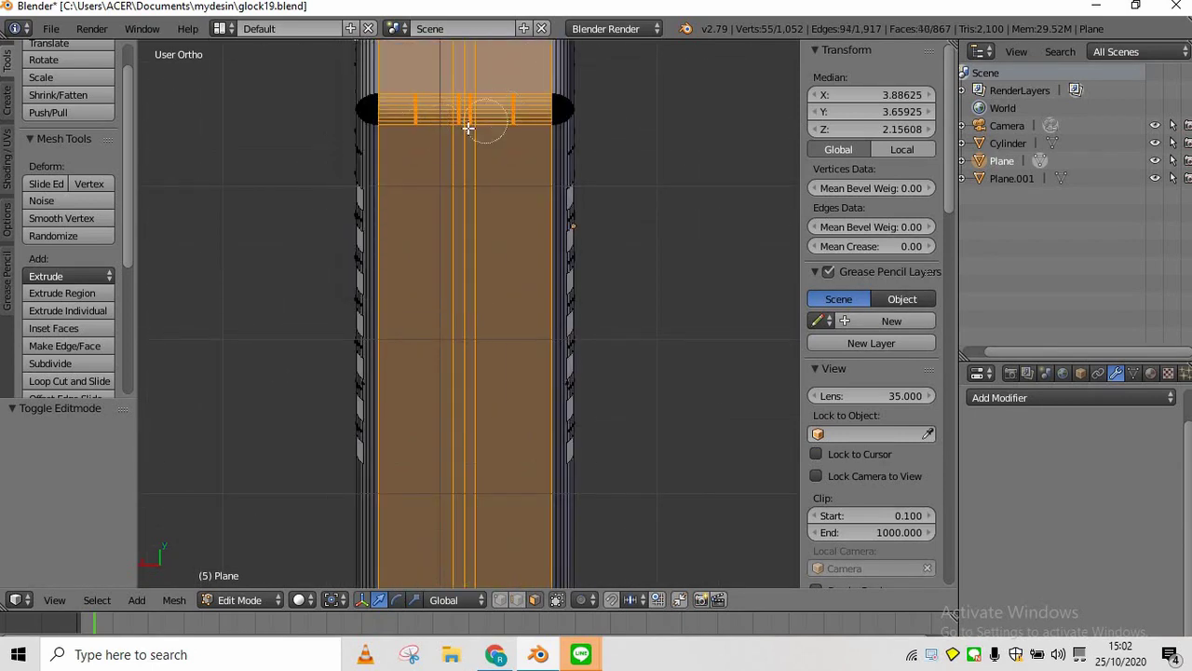
key("Escape")
Add an edge loop around the slide and slide it along the body to just behind the front end
mouse_move(468, 128)
middle_mouse_down()
mouse_move(497, 102)
mouse_move(452, 196)
middle_mouse_up()
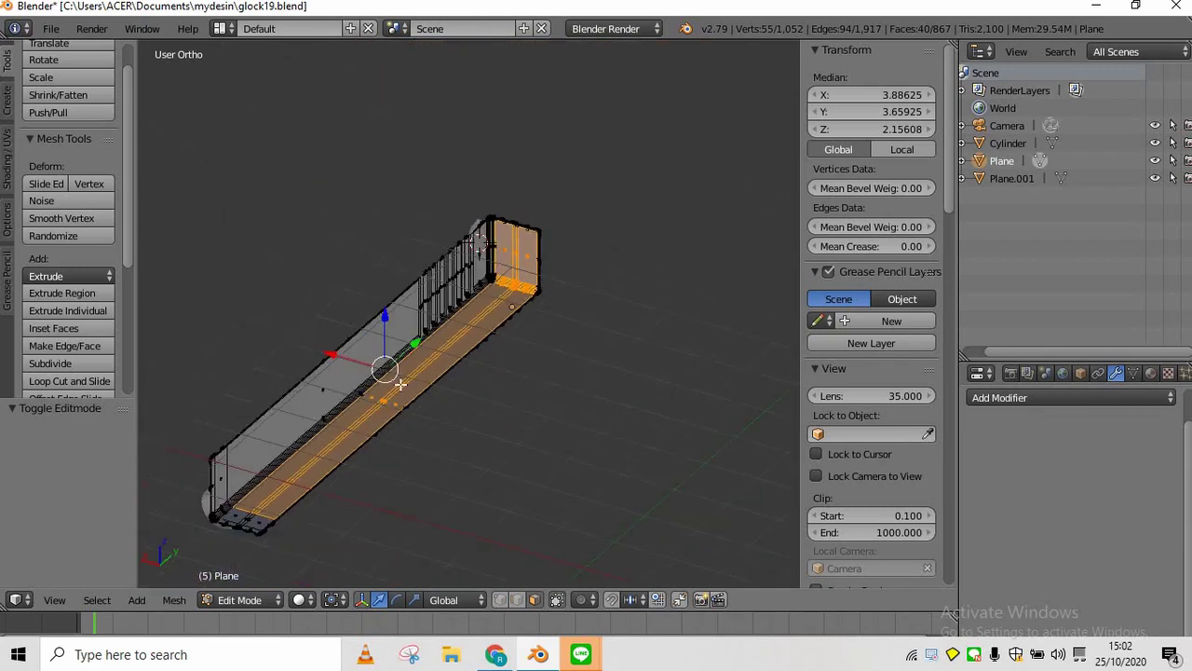
middle_click_drag(269, 499, 363, 434, "shift")
key("ctrl+r")
left_click(349, 447)
right_click(344, 456)
key("g")
key("g")
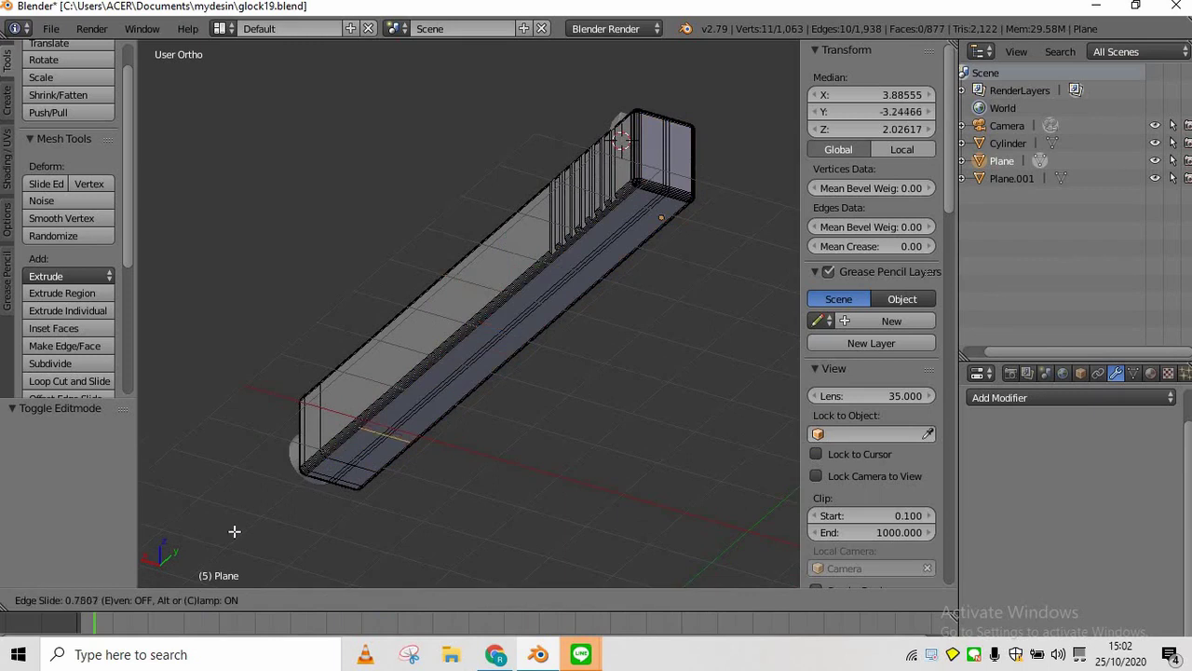
left_click(222, 538)
key("x")
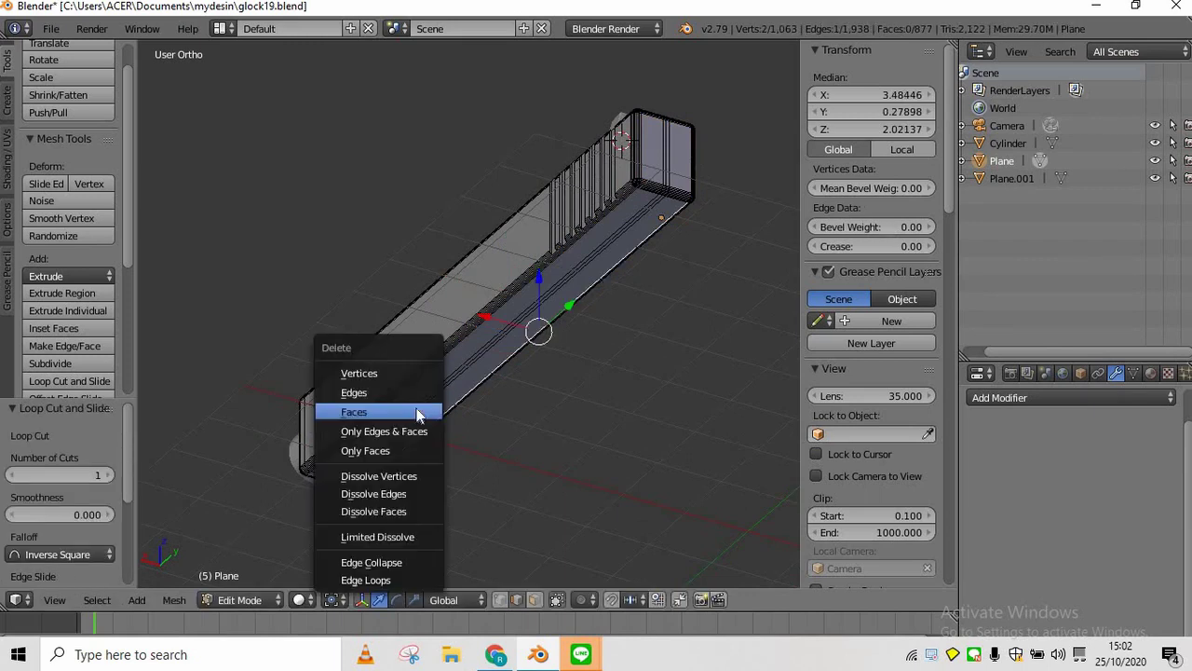
right_click(477, 361)
right_click(462, 376)
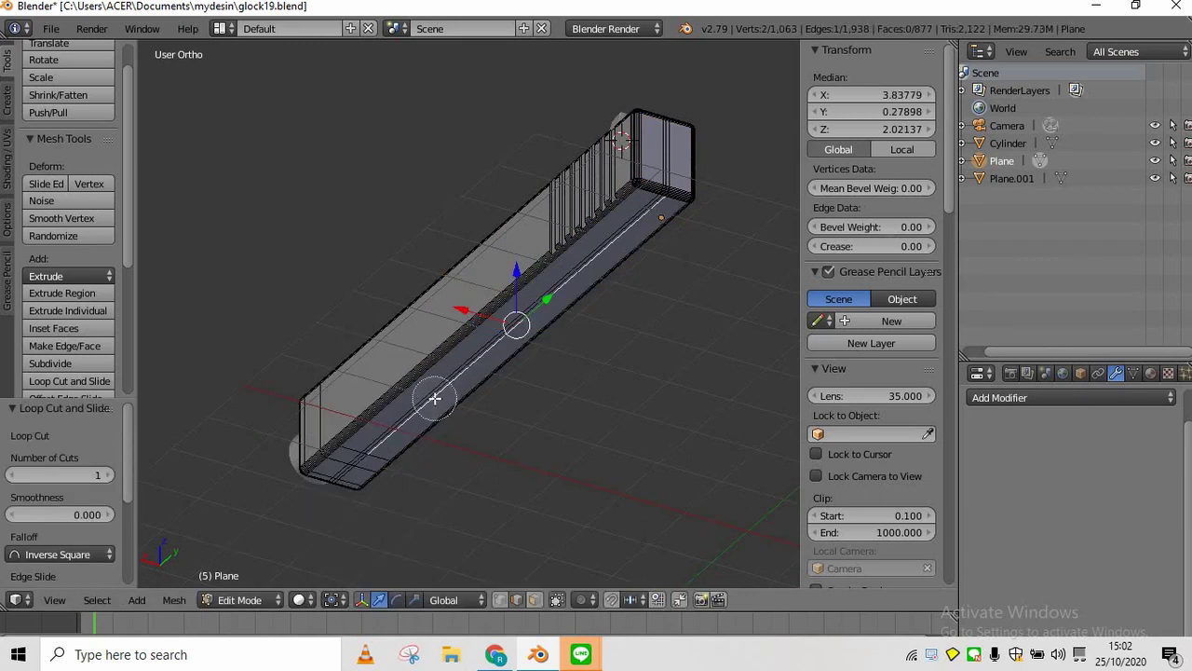
right_click(436, 395, "alt")
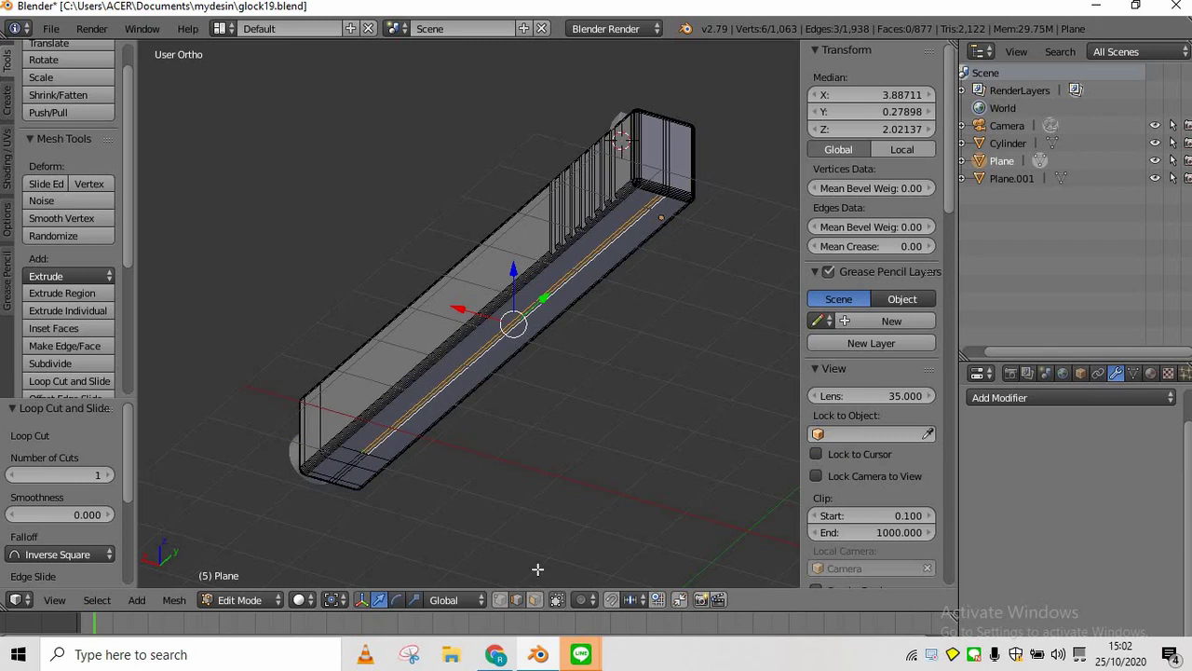
middle_click_drag(538, 568, 465, 388)
key("a")
Delete the flat faces of the slide's rear end, its lower rear bevel and the underside up to the new front edge loop
right_click(518, 322, "alt")
middle_click_drag(518, 323, 557, 232)
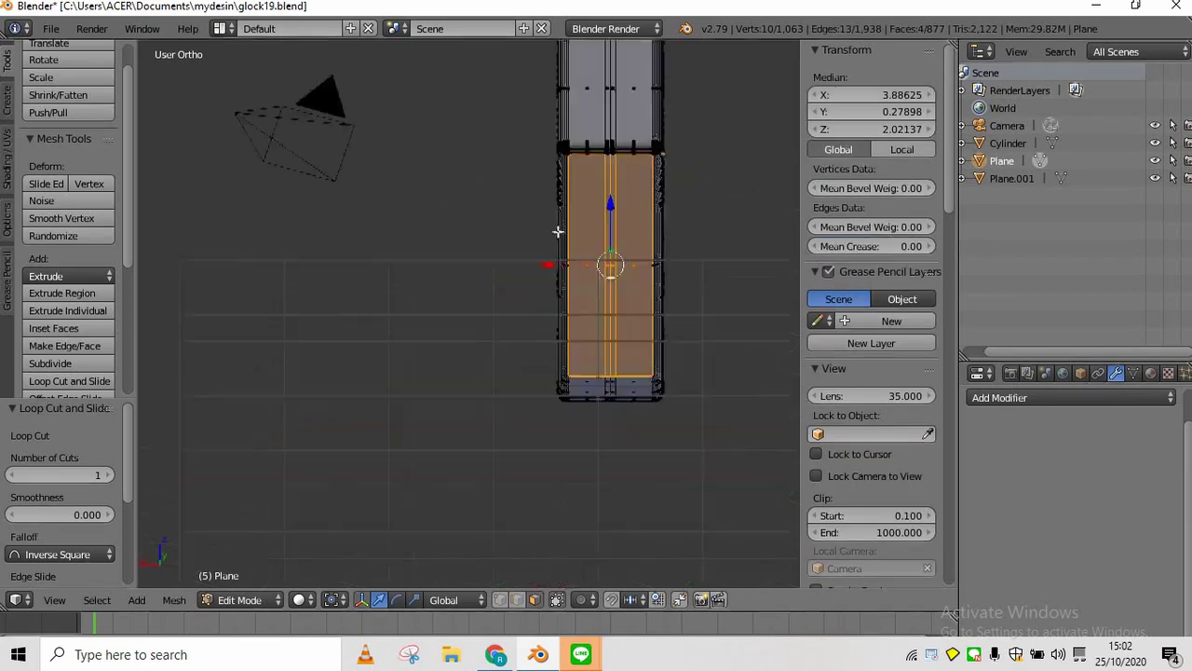
scroll(557, 232, "up", 4)
middle_click_drag(764, 177, 590, 173, "shift")
right_click(583, 225, "alt")
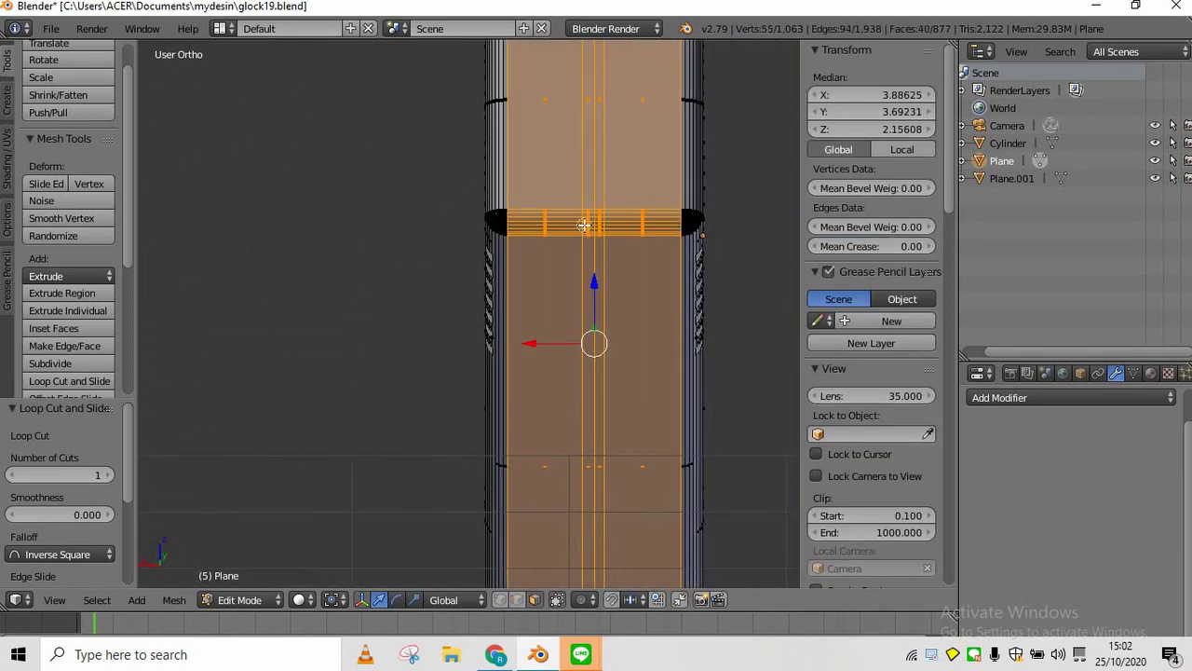
key("KP_8")
key("KP_4")
key("KP_4")
scroll(584, 225, "down", 4)
key("KP_6")
key("KP_6")
key("KP_6")
key("KP_2")
key("KP_5")
scroll(584, 225, "down", 4)
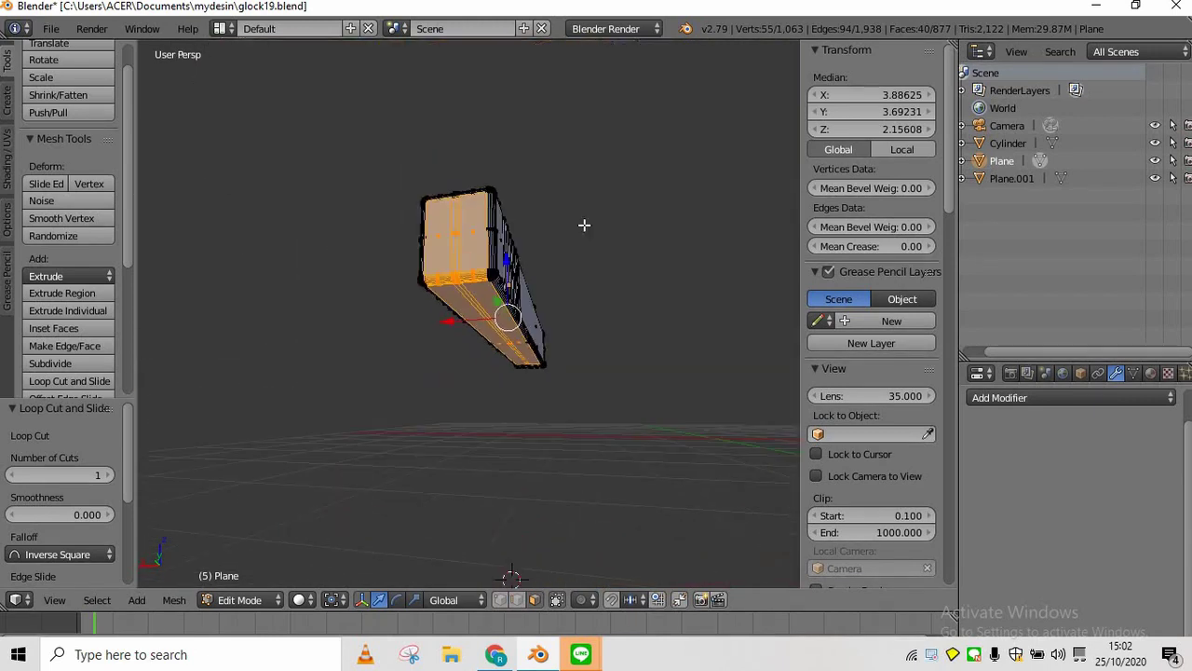
middle_click_drag(584, 225, 498, 353)
key("x")
left_click(497, 354)
scroll(498, 354, "up", 2)
key("KP_4")
key("KP_4")
key("KP_2")
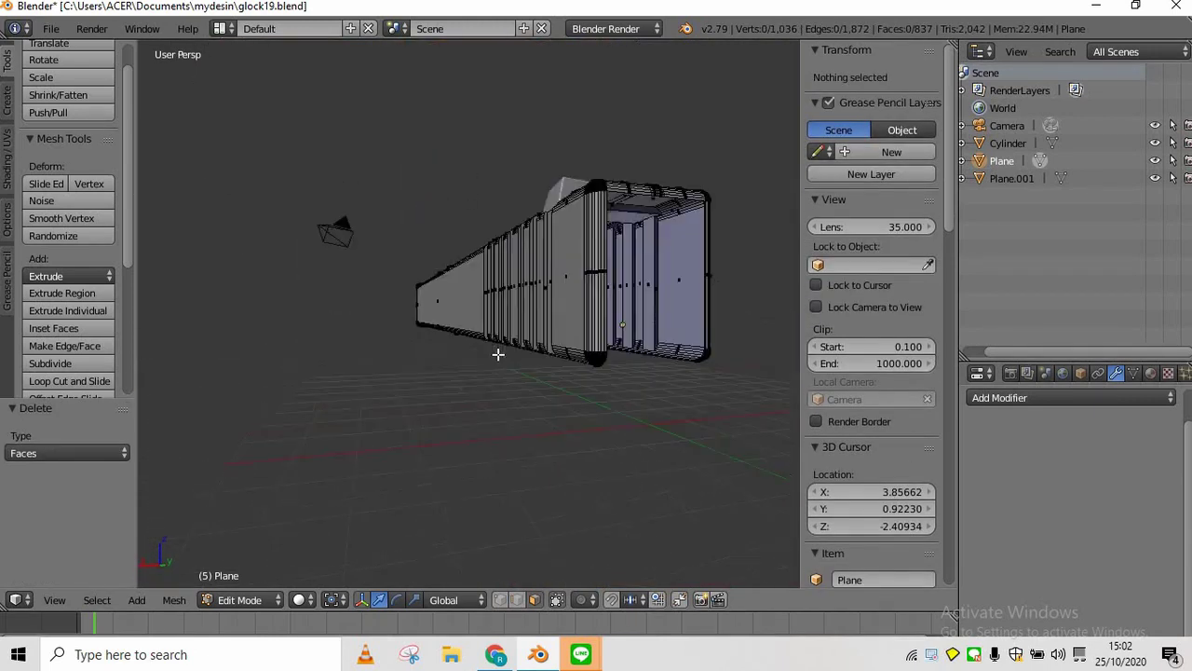
Leave edit mode and save the model over the existing glock19.blend file
key("KP_6")
key("KP_6")
key("KP_6")
key("Tab")
key("ctrl+s")
key("Return")
Examine the opened slide from the rear, from below and from both sides
key("KP_4")
key("KP_4")
key("KP_4")
key("KP_8")
scroll(564, 371, "down", 1)
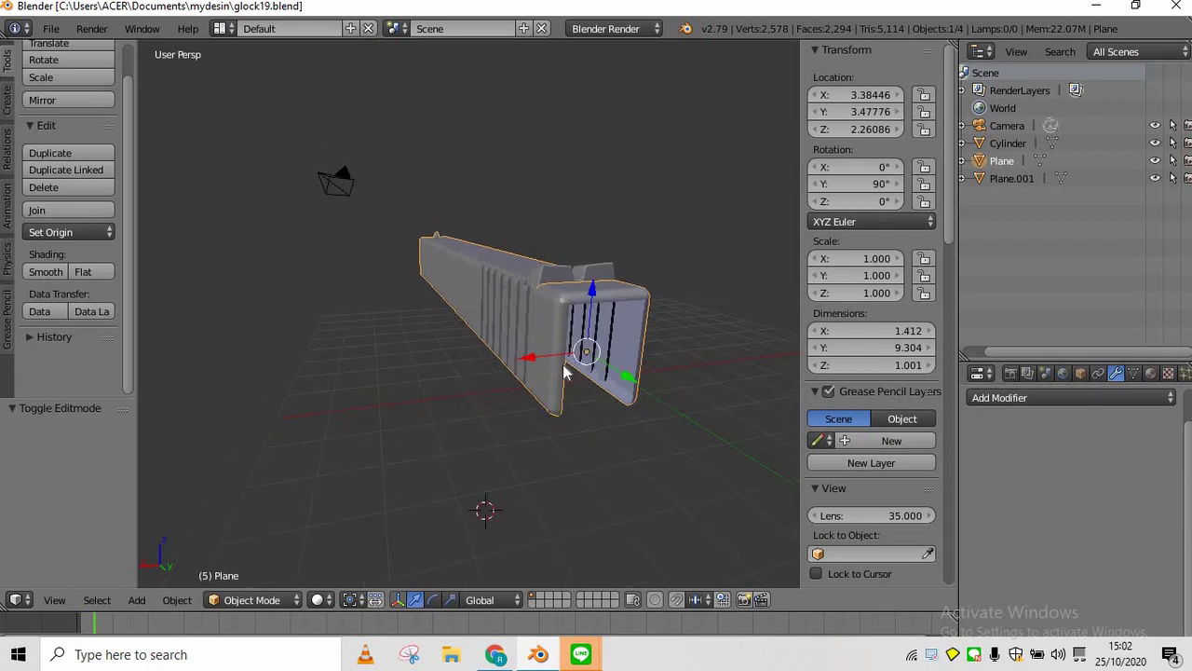
key("KP_6")
key("KP_6")
key("KP_2")
key("KP_2")
key("KP_4")
key("KP_4")
key("KP_4")
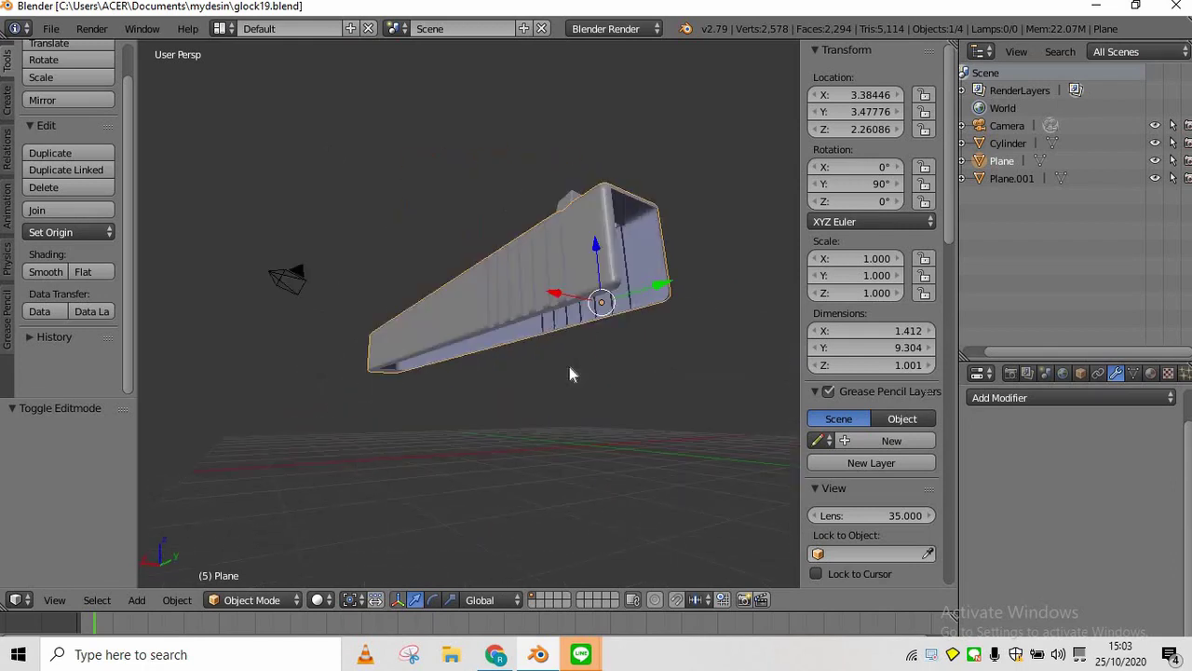
key("KP_2")
key("KP_4")
key("KP_2")
key("KP_6")
key("KP_6")
key("KP_6")
key("KP_6")
key("KP_8")
key("KP_8")
key("KP_4")
key("KP_4")
key("KP_4")
key("KP_4")
key("KP_4")
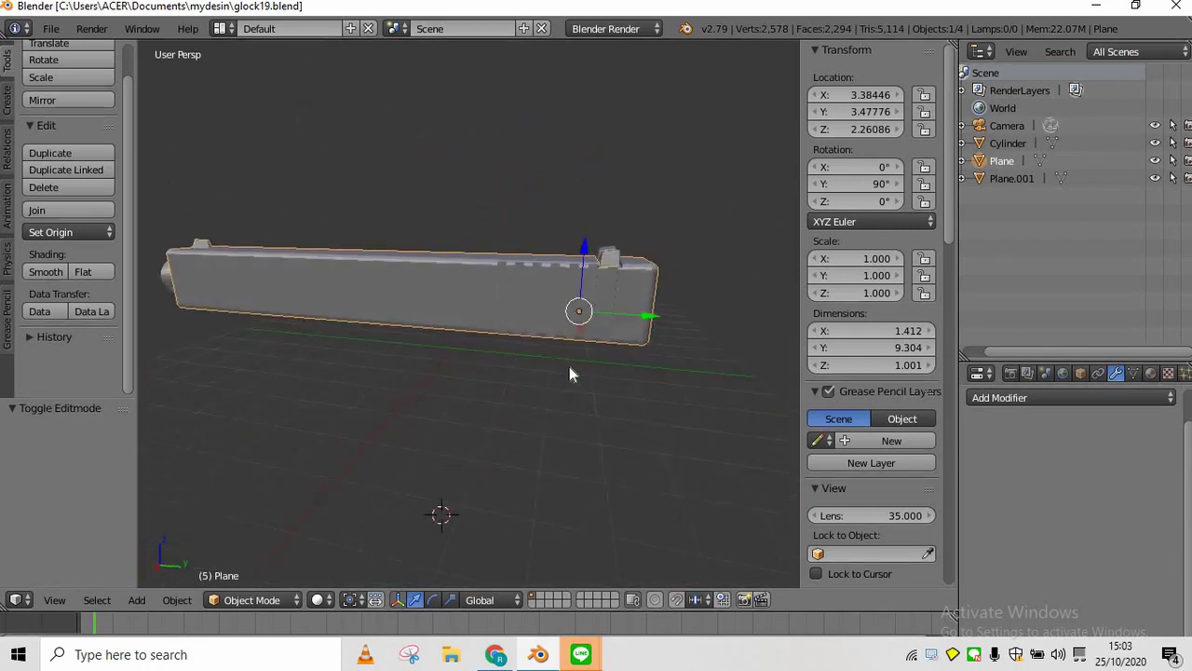
Move the cylinder at the slide's front end 0.091 along the Y axis, further into the slide
key("KP_4")
key("KP_4")
key("KP_4")
key("KP_4")
key("KP_4")
right_click(552, 364)
key("g")
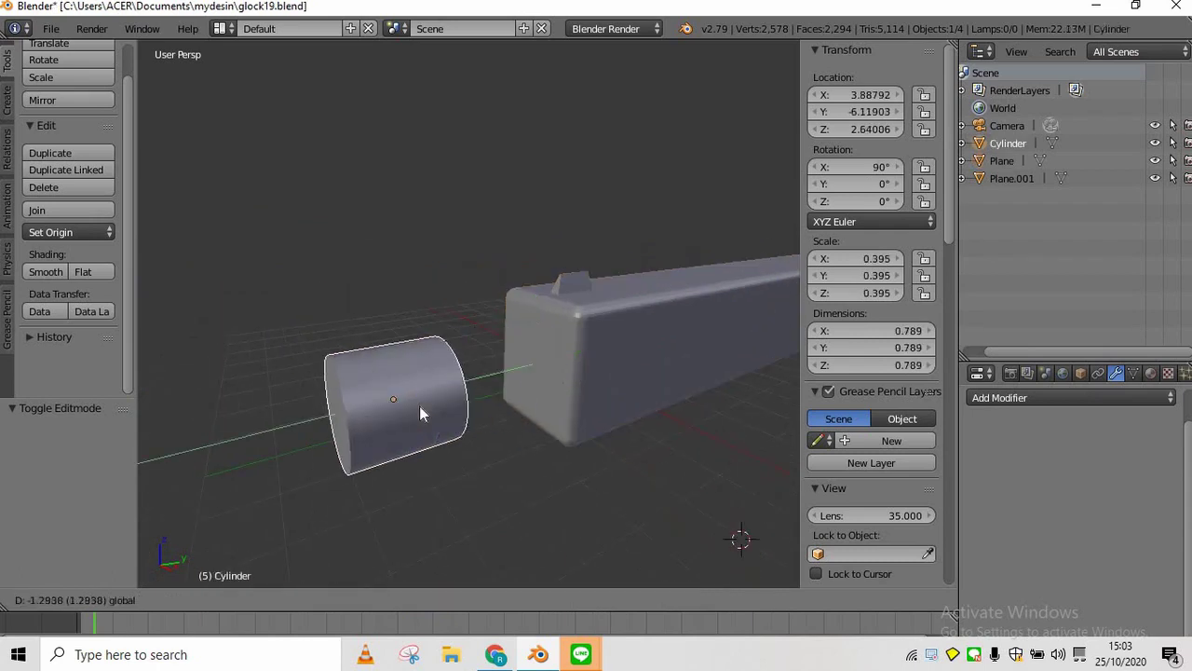
key("y")
left_click(572, 438)
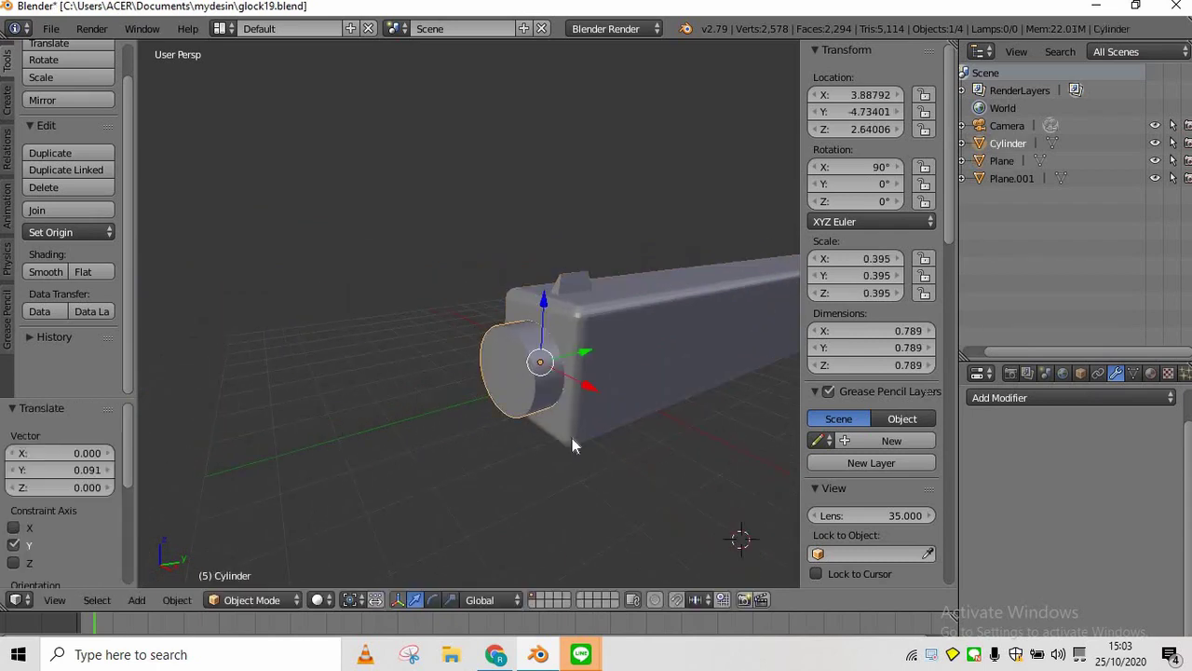
Isolate the slide's mesh in local view and examine the underside of its front end up close
key("KP_3")
key("KP_2")
key("KP_2")
key("KP_2")
key("Tab")
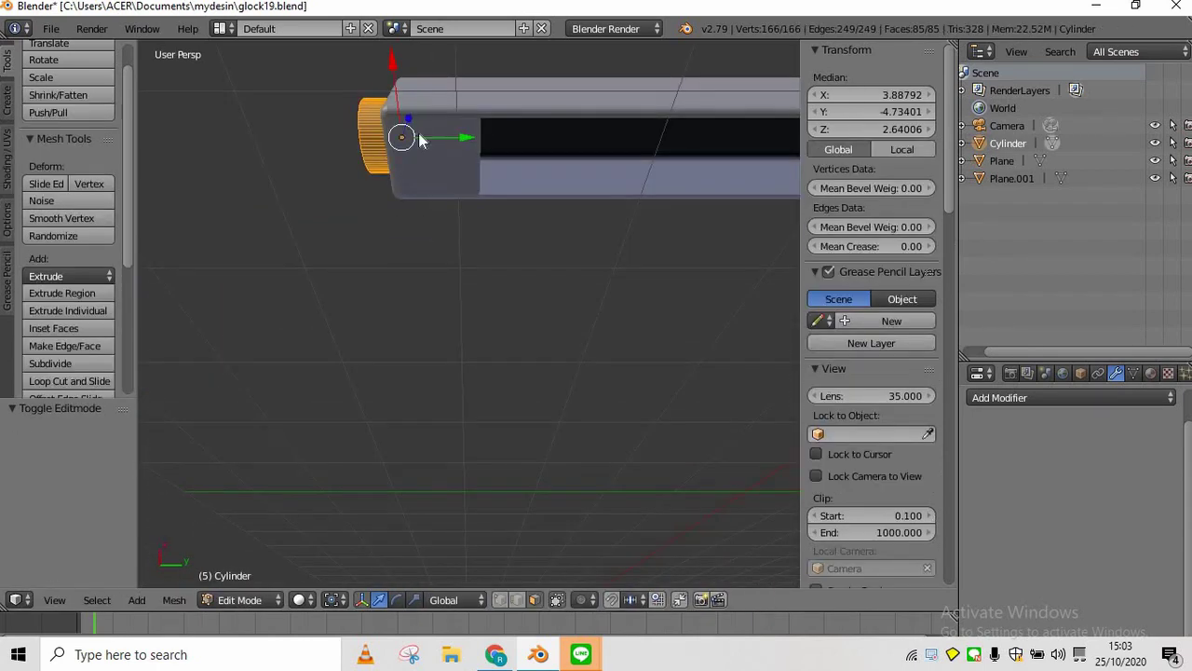
key("Tab")
right_click(420, 134)
key("Tab")
scroll(420, 133, "up", 1)
key("KP_2")
key("KP_Divide")
key("KP_4")
key("KP_4")
key("KP_4")
key("KP_4")
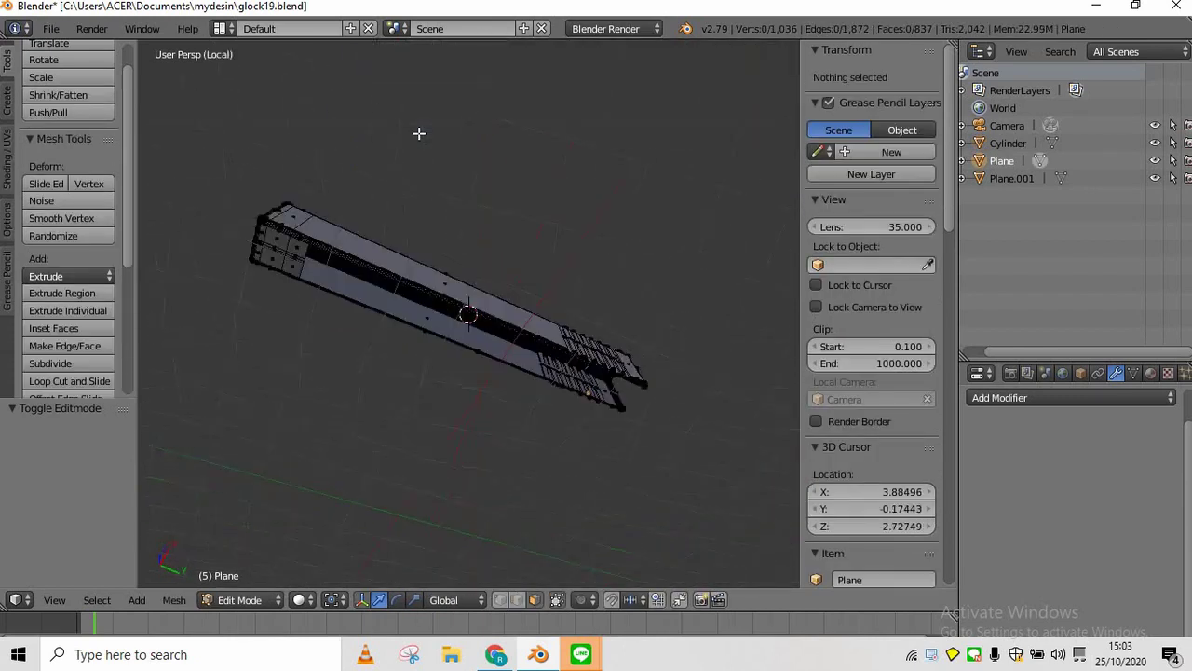
key("KP_8")
key("KP_8")
key("KP_4")
key("KP_4")
key("KP_4")
key("KP_5")
scroll(601, 229, "up", 8)
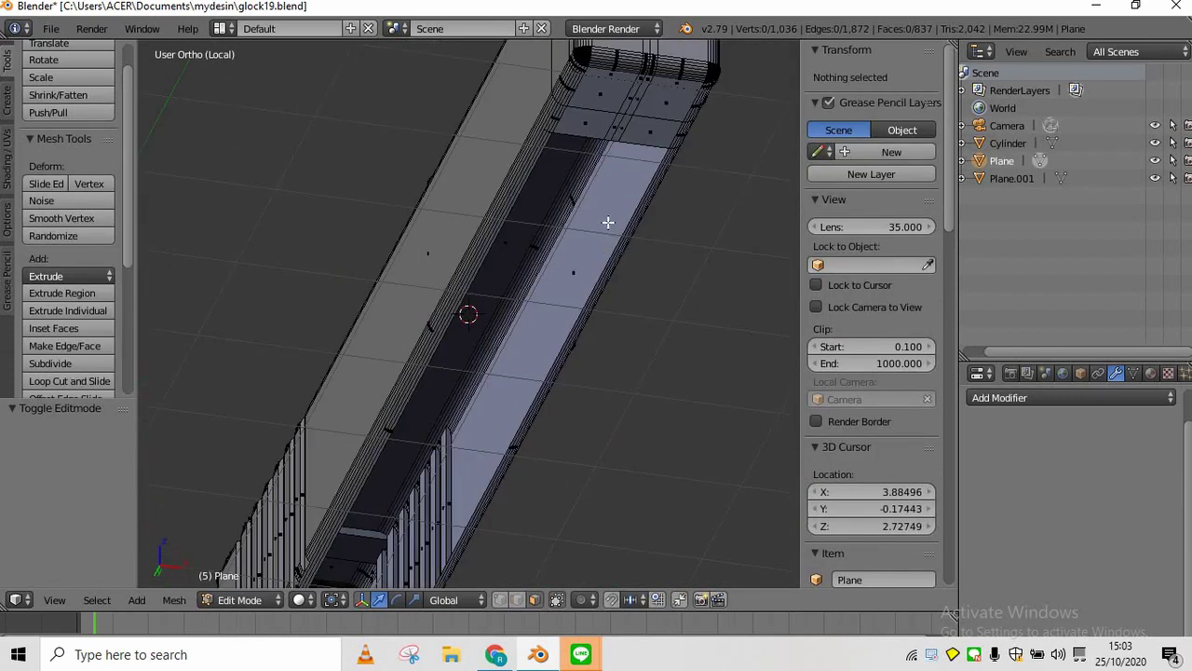
scroll(591, 229, "up", 1)
scroll(476, 255, "up", 3, "ctrl")
scroll(476, 255, "up", 1, "shift")
scroll(508, 235, "up", 3, "shift")
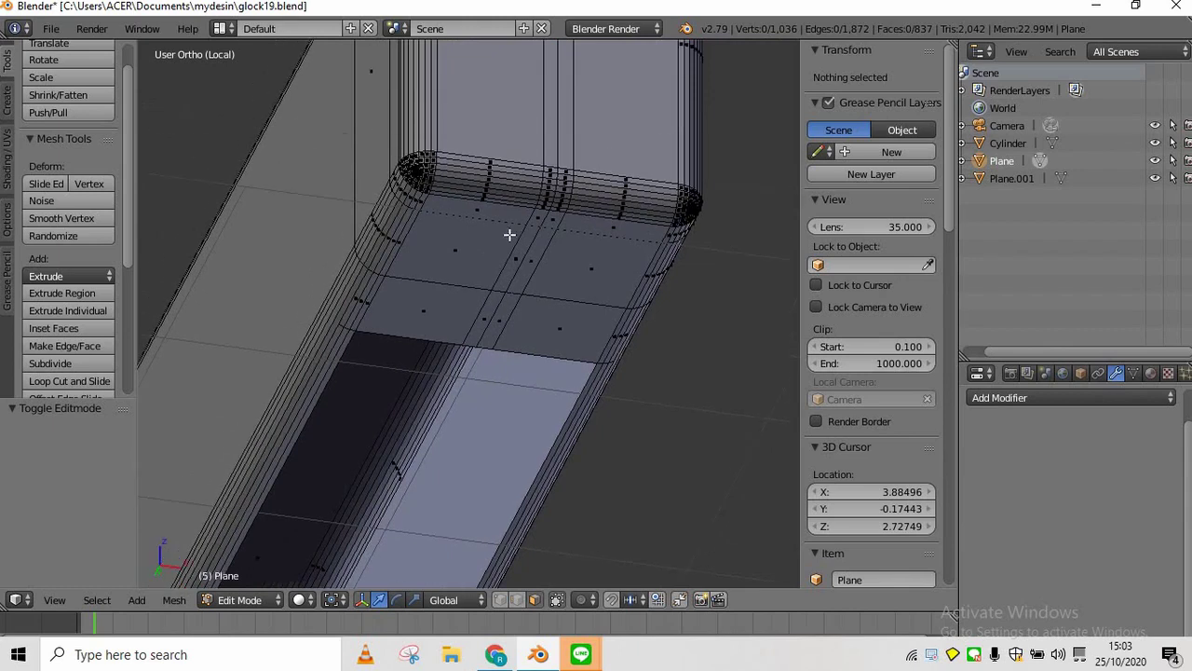
right_click(508, 235)
scroll(509, 263, "up", 2, "ctrl")
scroll(503, 262, "up", 1, "shift")
scroll(455, 299, "up", 1, "shift")
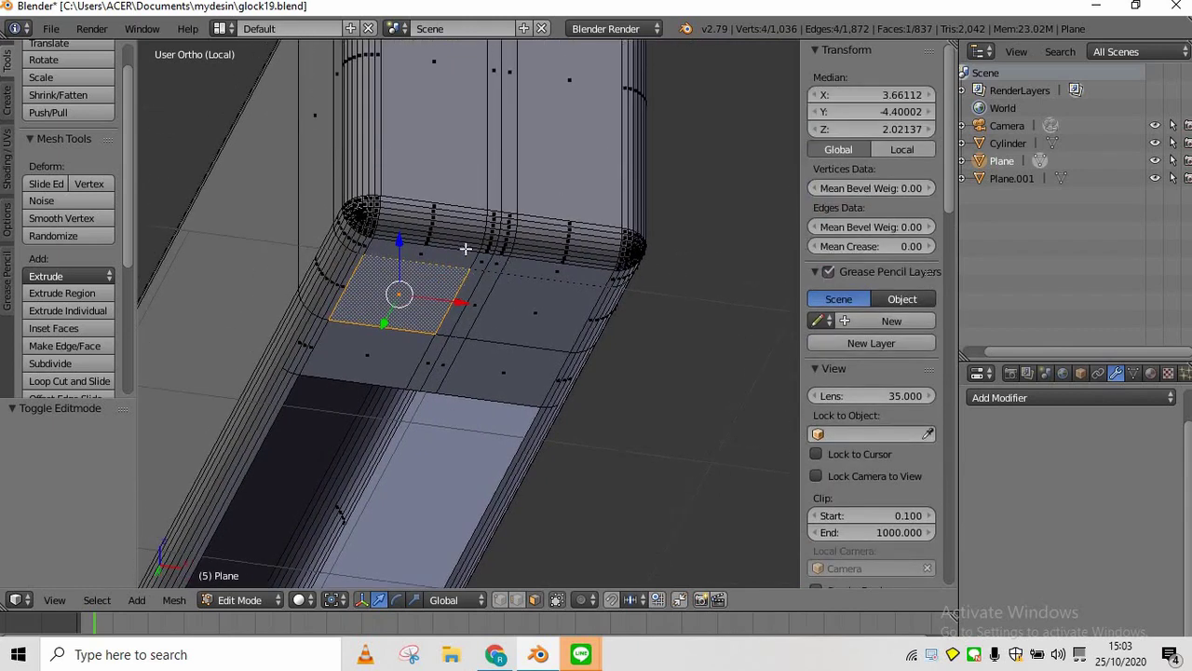
key("ctrl+r")
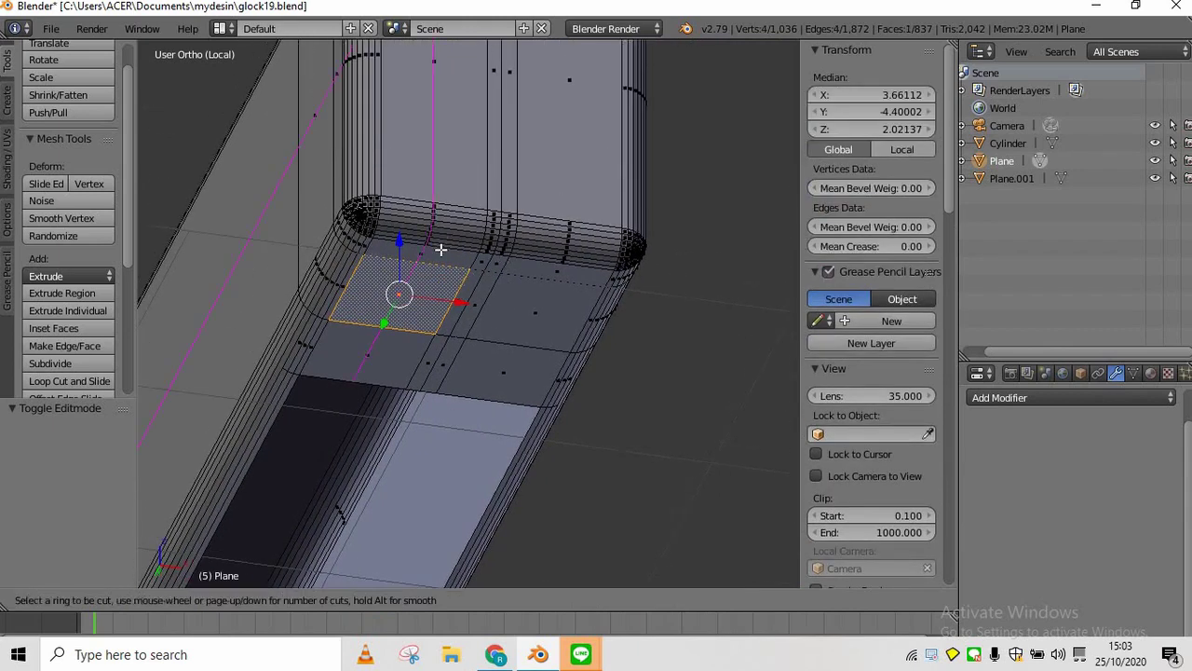
key("Escape")
scroll(441, 250, "down", 5)
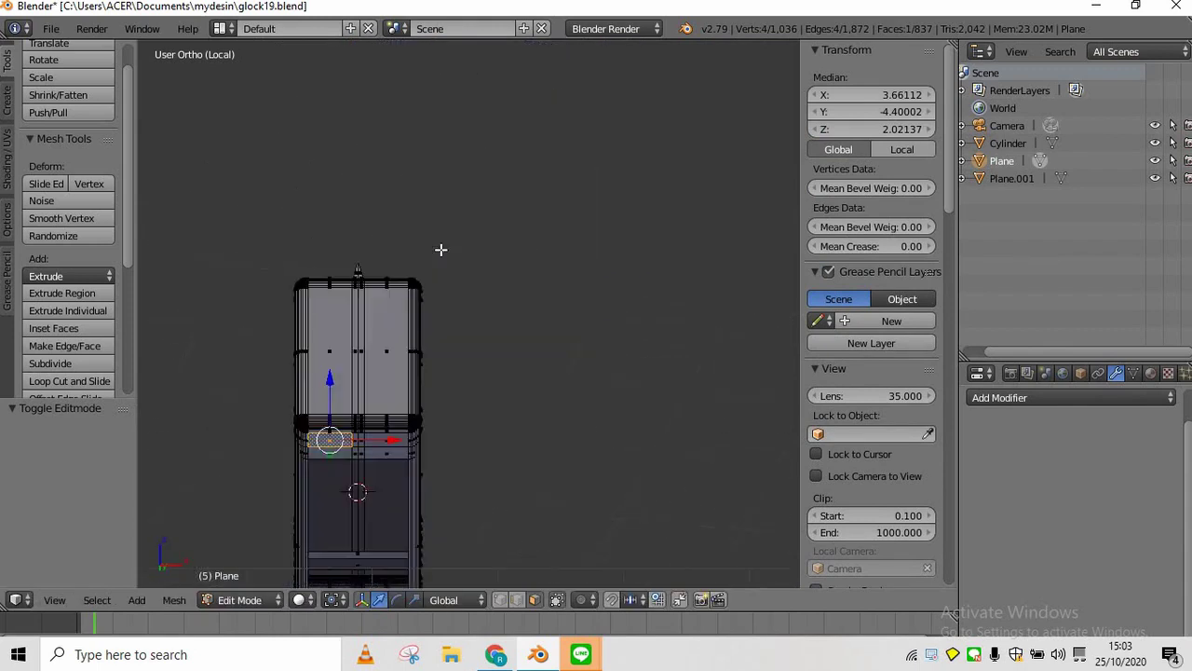
Return to the full scene in object mode, pull the cylinder slightly out of the slide's front along Y, and select the slide
key("KP_5")
key("Tab")
key("KP_Divide")
mouse_move(441, 249)
middle_mouse_down()
mouse_move(578, 307)
mouse_move(587, 373)
mouse_move(508, 400)
middle_mouse_up()
right_click(527, 387)
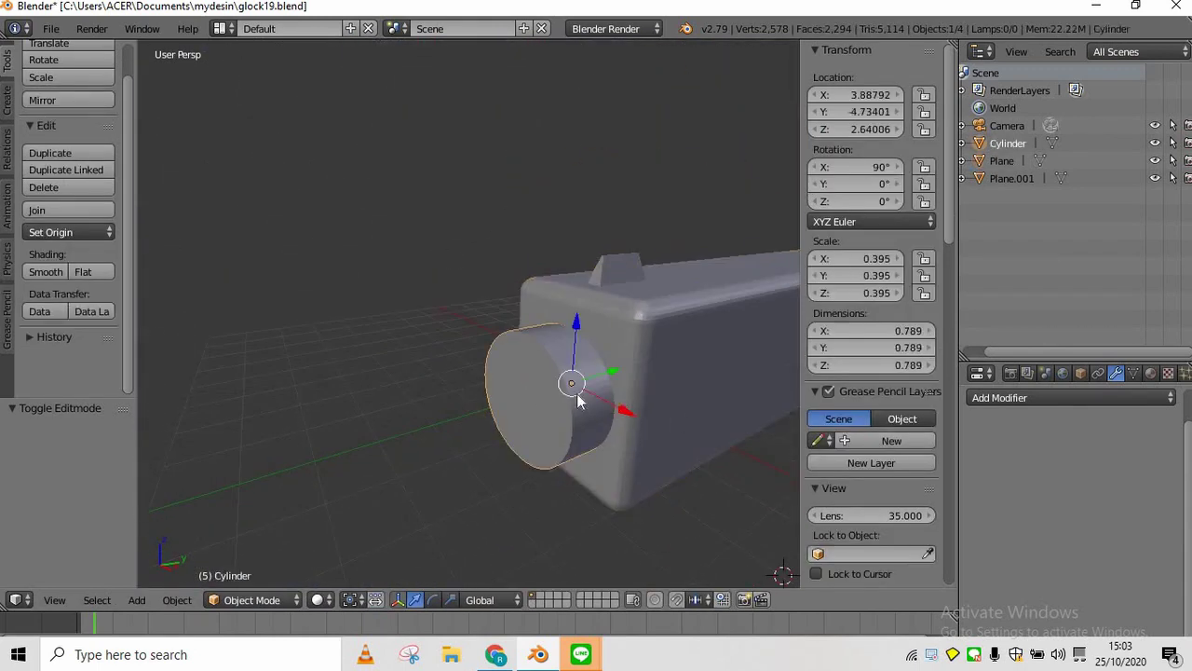
mouse_move(606, 371)
left_mouse_down()
mouse_move(527, 404)
mouse_move(592, 376)
left_mouse_up()
right_click(691, 387)
left_click(991, 398)
left_click(825, 127)
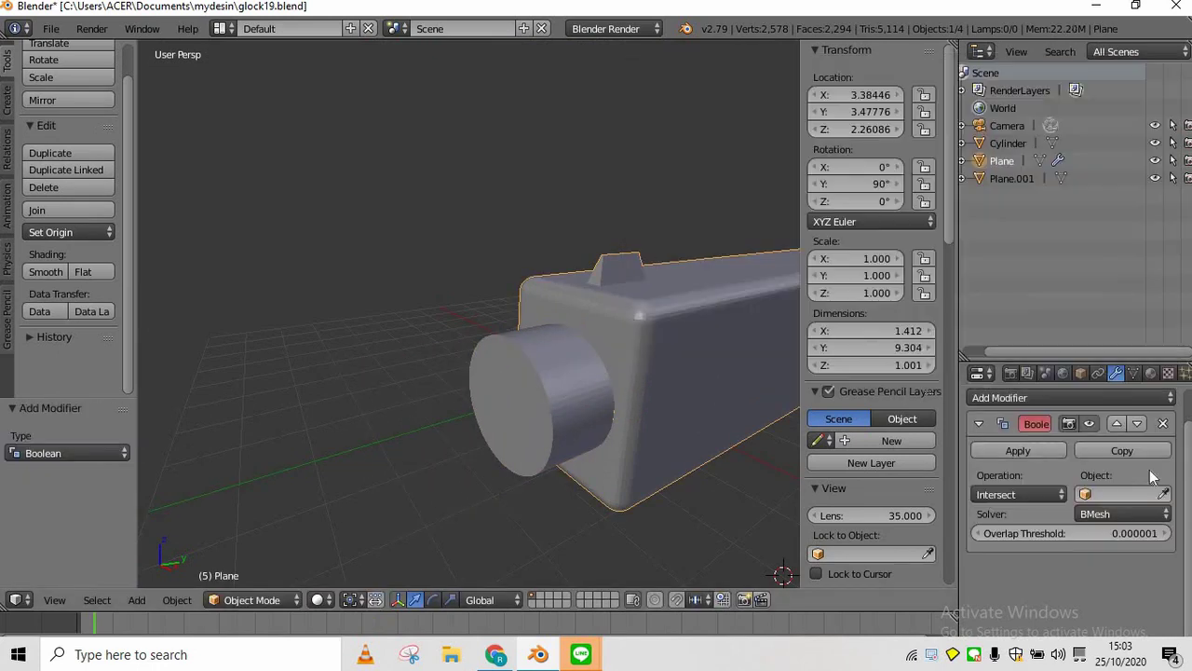
left_click(1165, 424)
Cut the cylinder out of the slide's front with an applied Boolean Difference modifier, and move the cylinder -0.963 along Y
left_click(1044, 398)
left_click(825, 126)
left_click(1115, 495)
left_click(1036, 315)
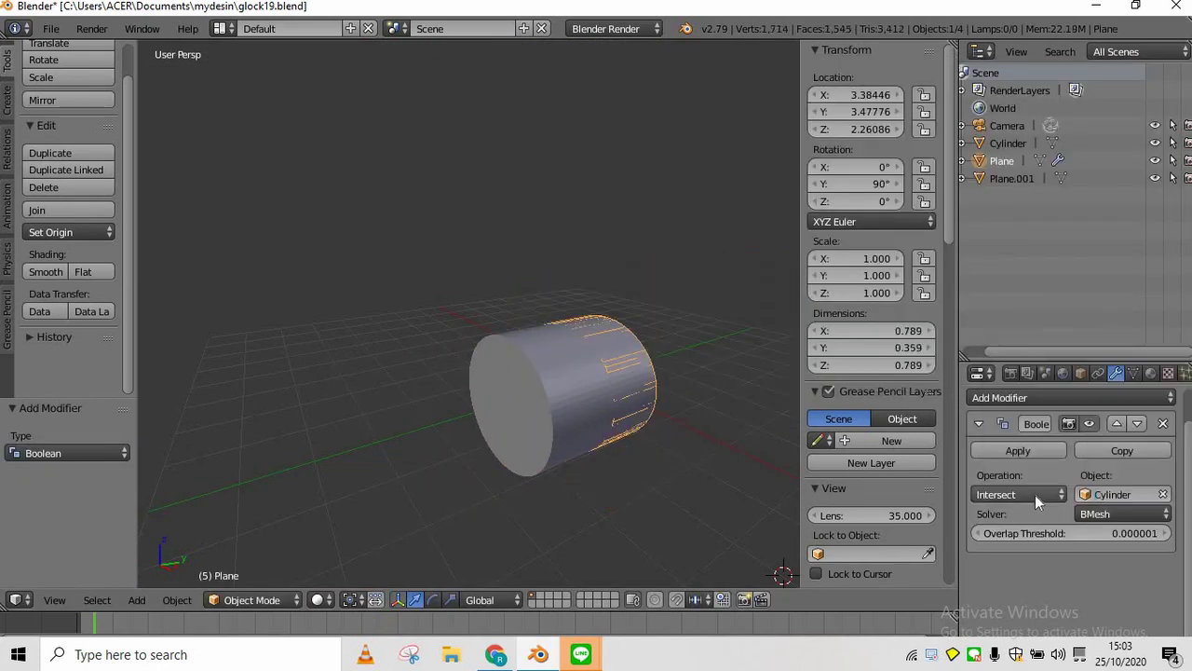
left_click(1035, 495)
left_click(1014, 441)
left_click(1014, 448)
right_click(555, 401)
left_click_drag(590, 377, 450, 409)
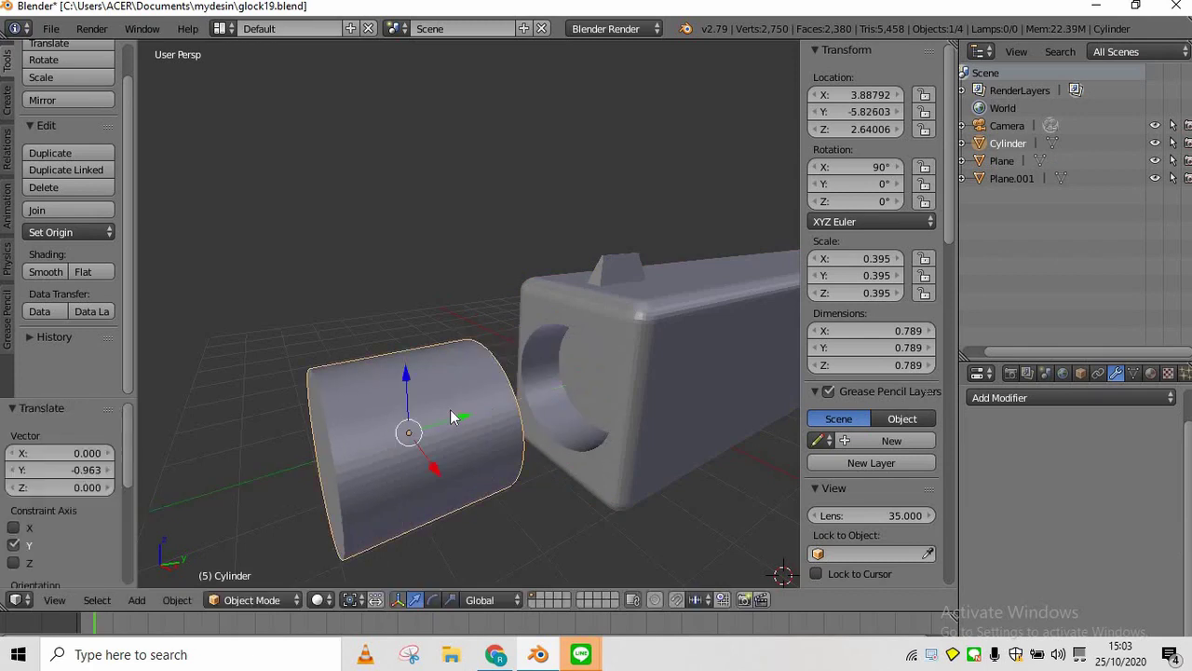
Select the slide, isolate it in local view and open its mesh in Edit Mode
key("KP_2")
key("KP_2")
key("KP_6")
key("KP_2")
key("KP_5")
key("KP_5")
right_click(580, 52)
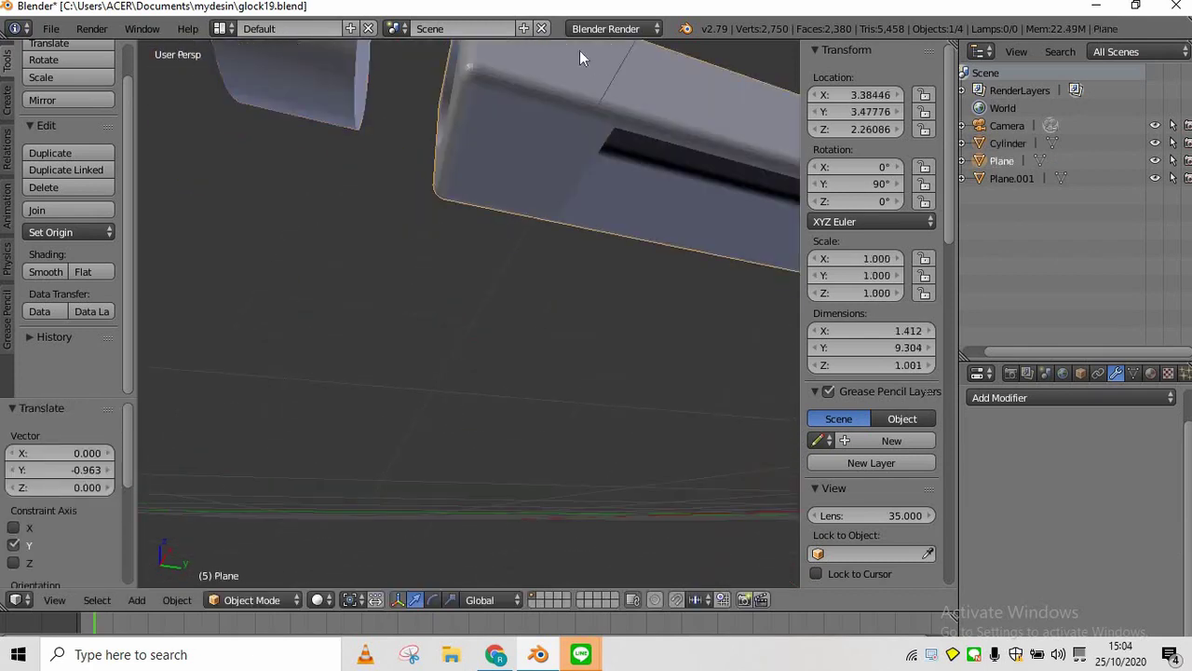
key("KP_Divide")
key("Tab")
Add seven evenly spaced lengthwise loop cuts to the -X half of the underside at the slide's front end
key("KP_4")
key("KP_4")
key("KP_4")
key("KP_4")
key("KP_4")
key("KP_4")
scroll(575, 178, "up", 3)
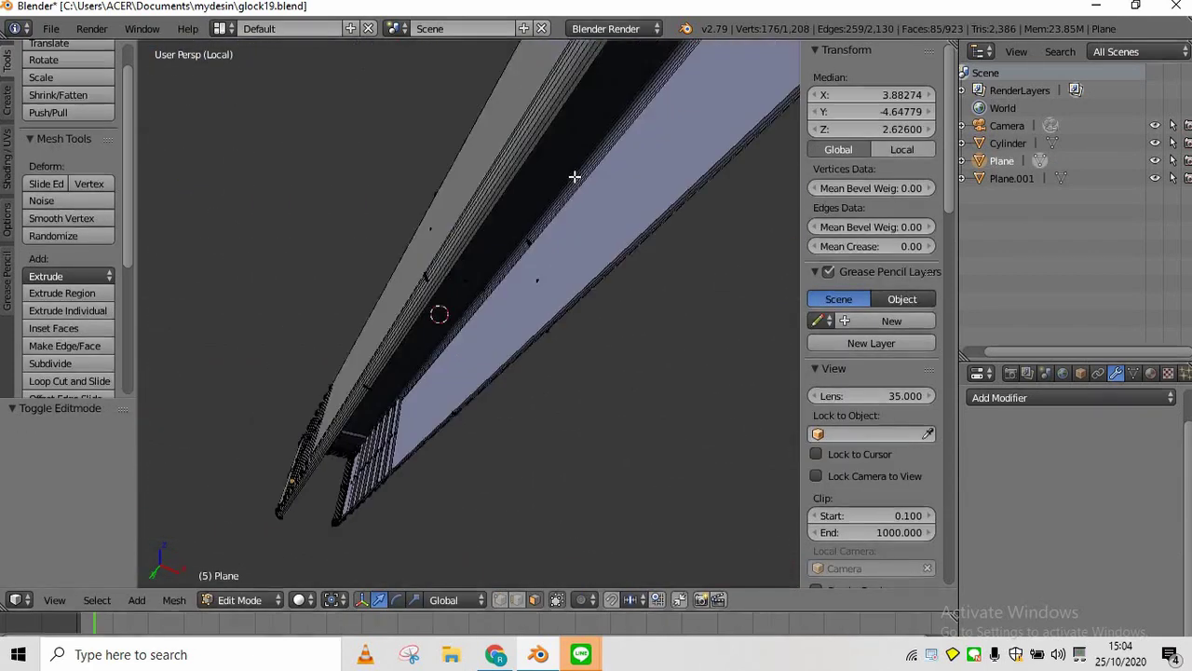
key("ctrl+KP_8")
key("ctrl+KP_8")
key("ctrl+KP_8")
key("ctrl+KP_8")
key("ctrl+KP_8")
key("ctrl+KP_8")
key("KP_5")
scroll(574, 171, "up", 4)
key("ctrl+KP_6")
key("ctrl+KP_6")
key("ctrl+KP_6")
key("ctrl+KP_6")
key("ctrl+KP_8")
key("ctrl+KP_8")
key("ctrl+KP_8")
key("ctrl+KP_8")
right_click(599, 189)
middle_click_drag(599, 189, 575, 221)
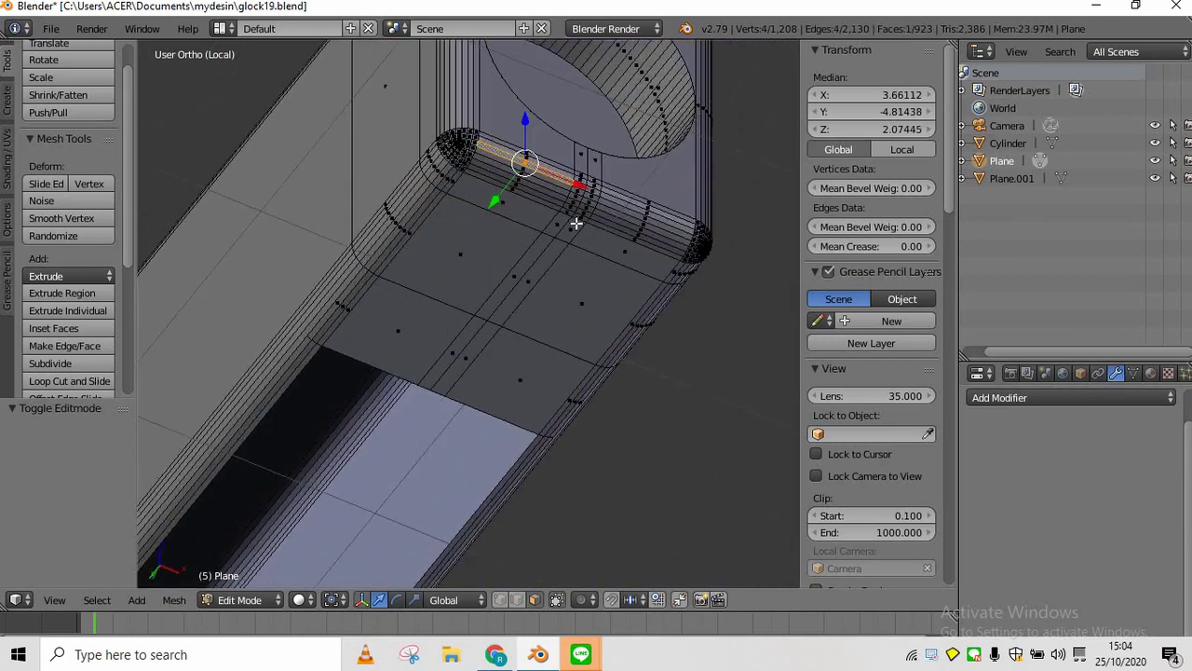
right_click(567, 207)
key("ctrl+r")
scroll(531, 203, "up", 6)
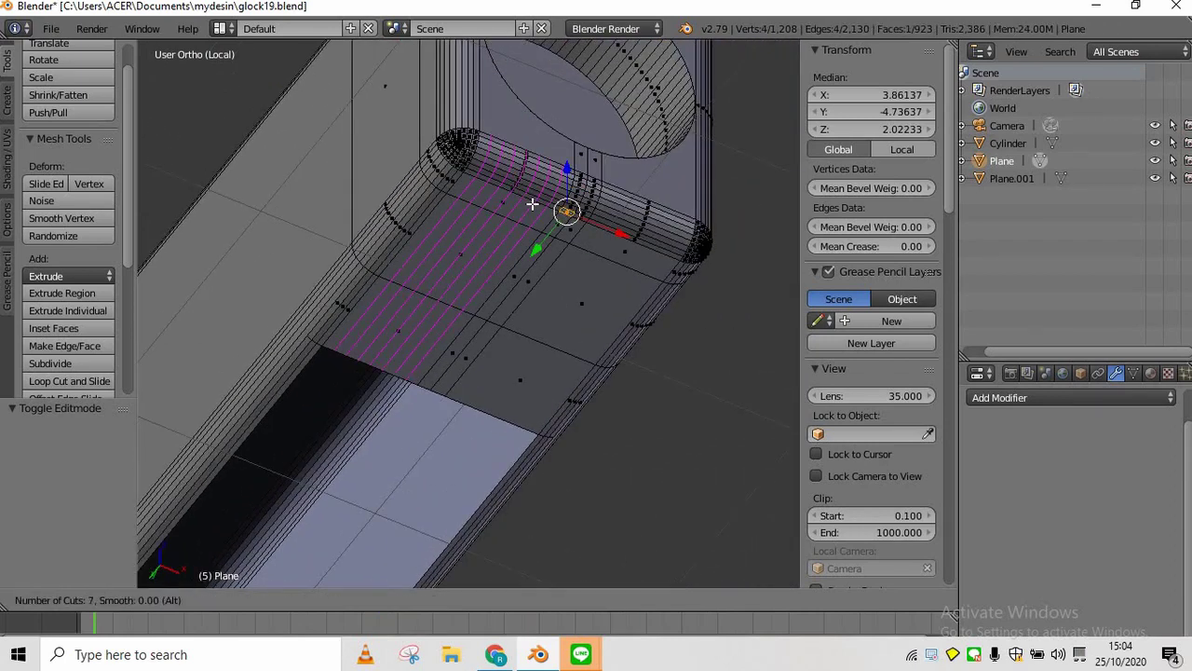
left_click(532, 203)
right_click(540, 207)
Add seven evenly spaced lengthwise loop cuts to the +X half of the slide's front underside
right_click(603, 217)
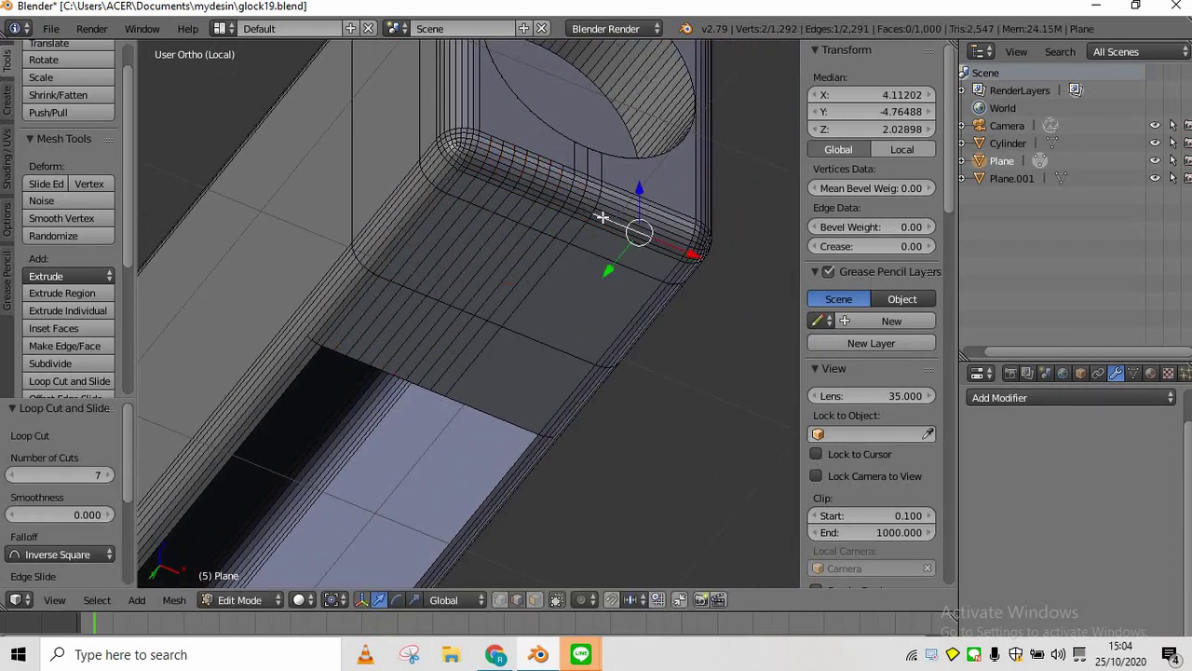
key("ctrl+r")
scroll(618, 242, "down", 1)
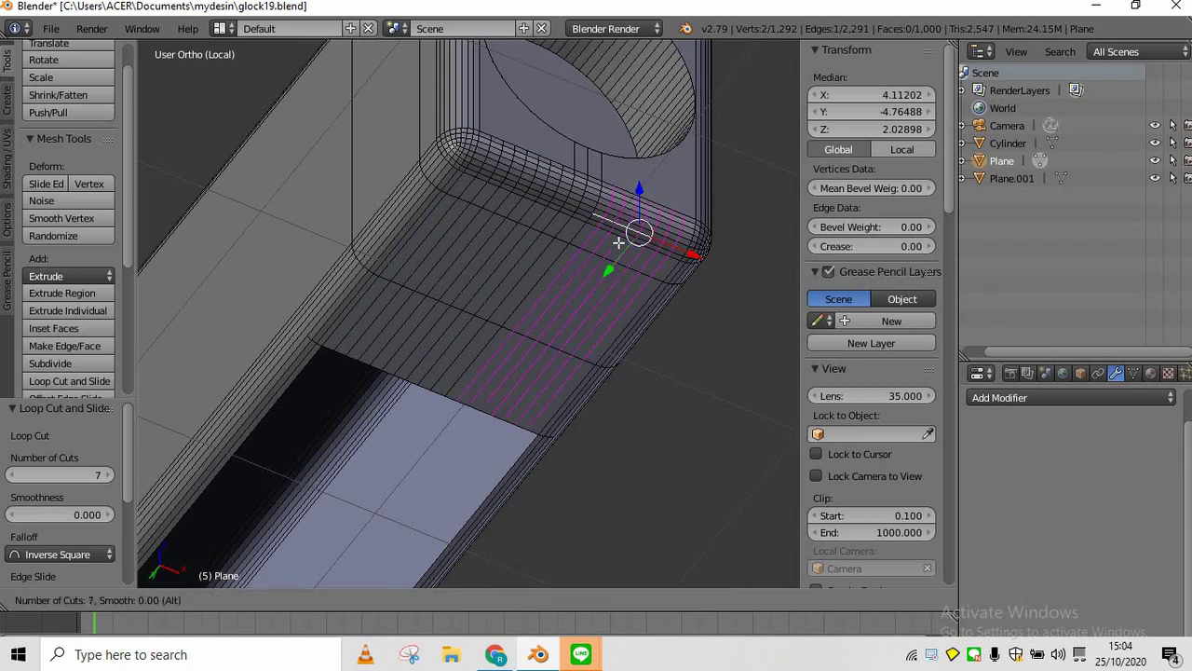
left_click(619, 242)
right_click(618, 242)
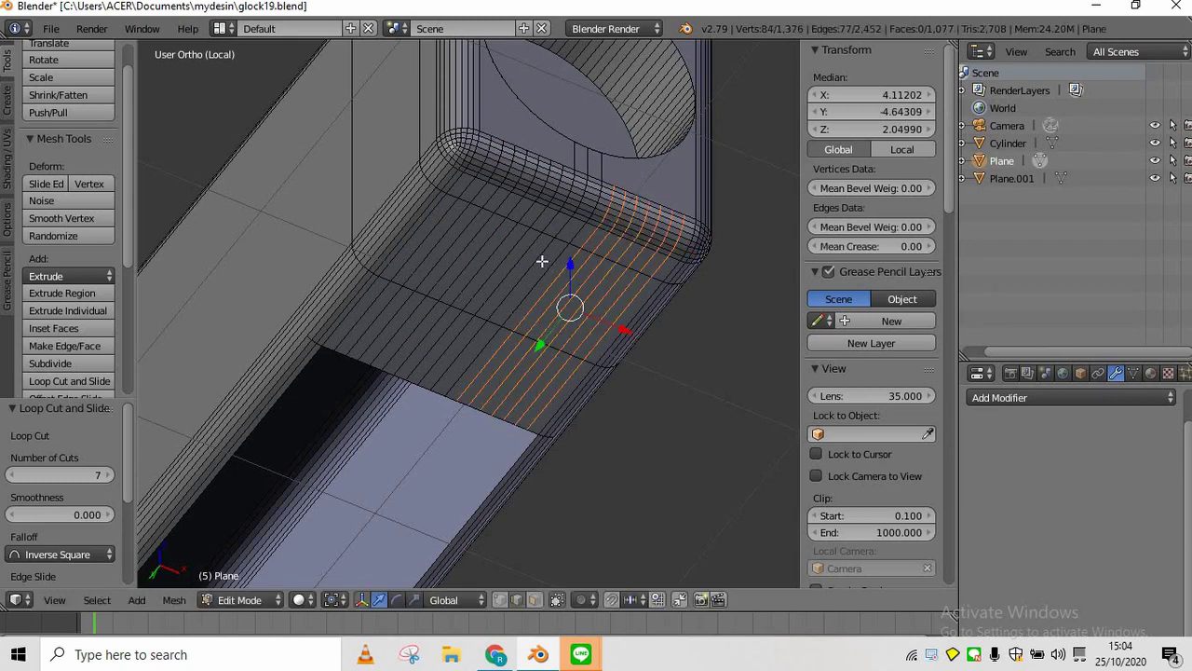
Select the centre edge path along the slide's front underside and enable proportional editing with Sphere falloff
right_click(574, 212)
right_click(567, 273)
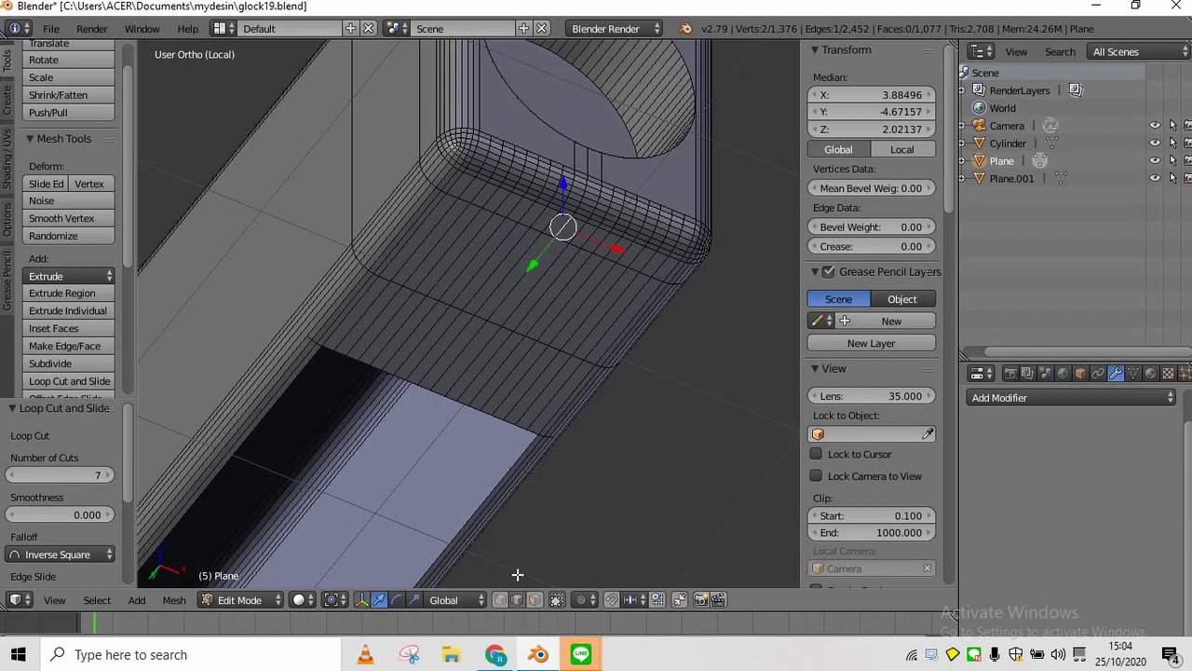
right_click(581, 202)
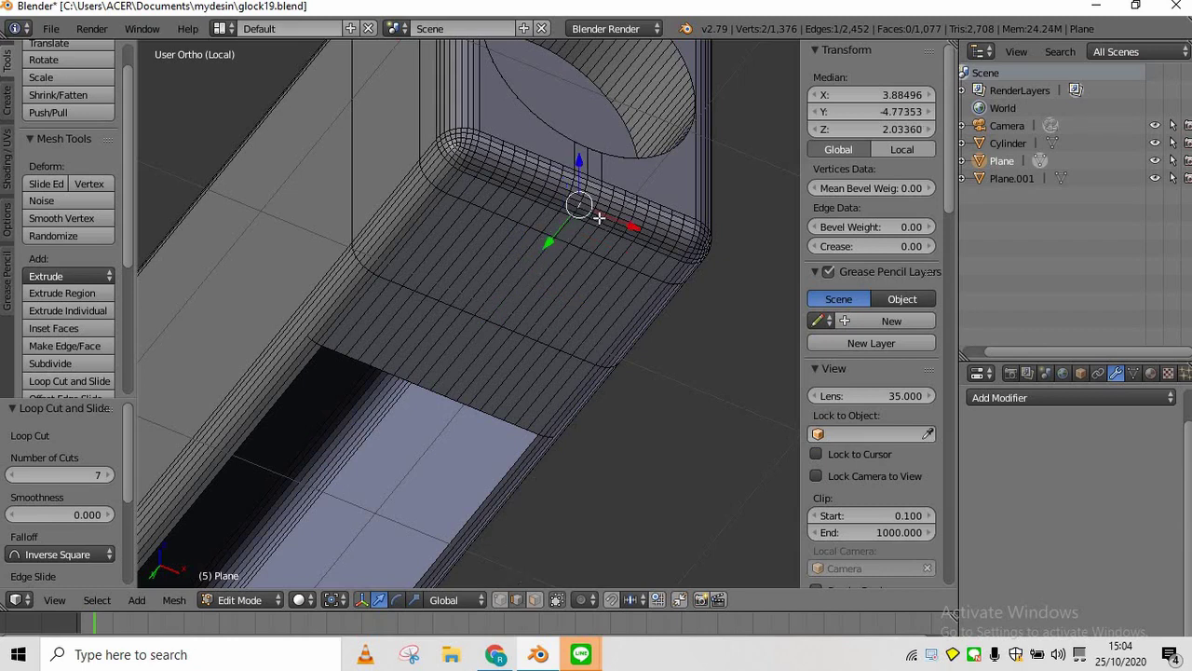
right_click(443, 377, "ctrl")
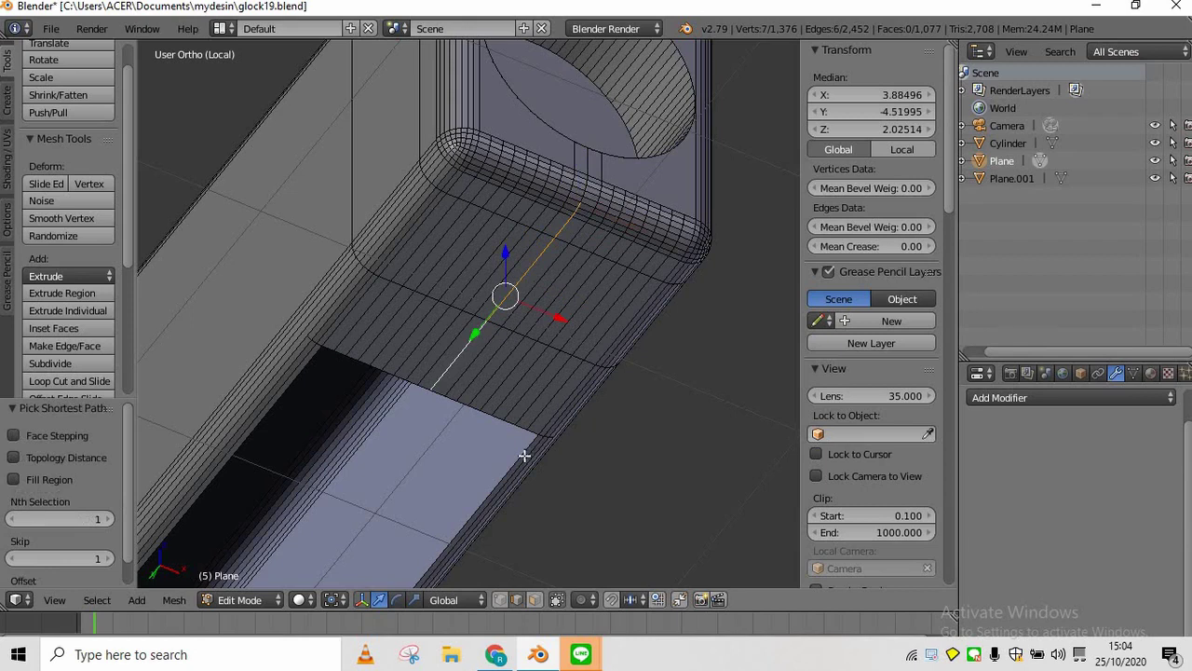
left_click(595, 602)
left_click(590, 559)
left_click(611, 599)
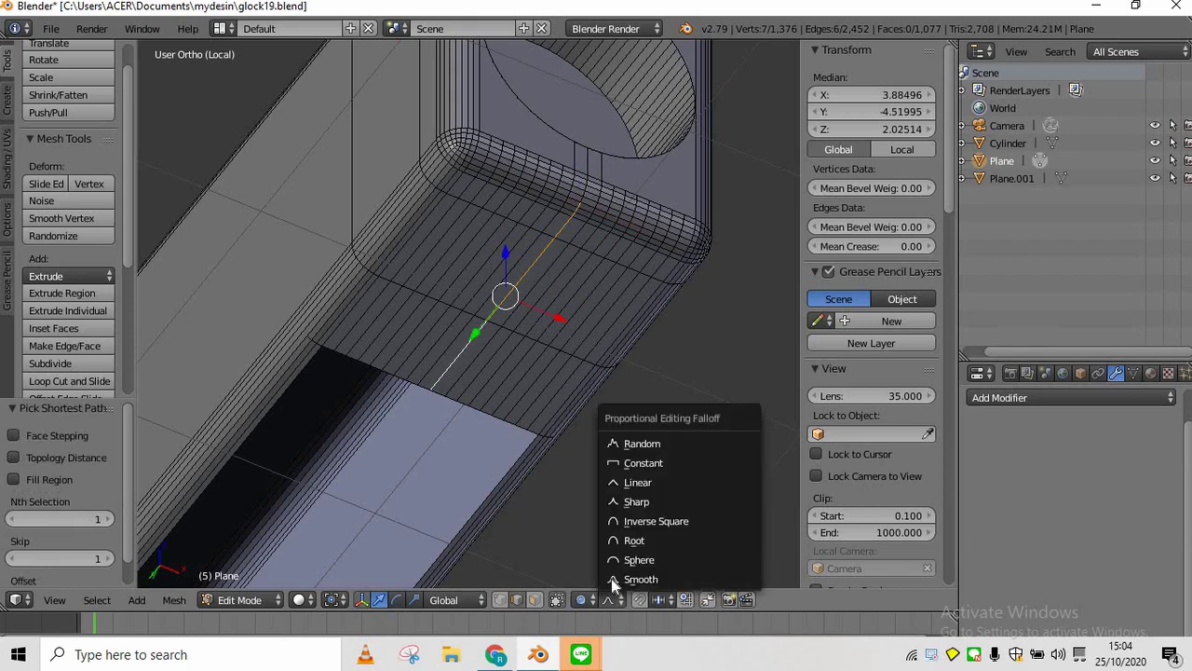
left_click(635, 560)
Try to move the underside's centre edge path -0.131 along Z with a proportional size of about 0.47, and undo it
key("g")
key("z")
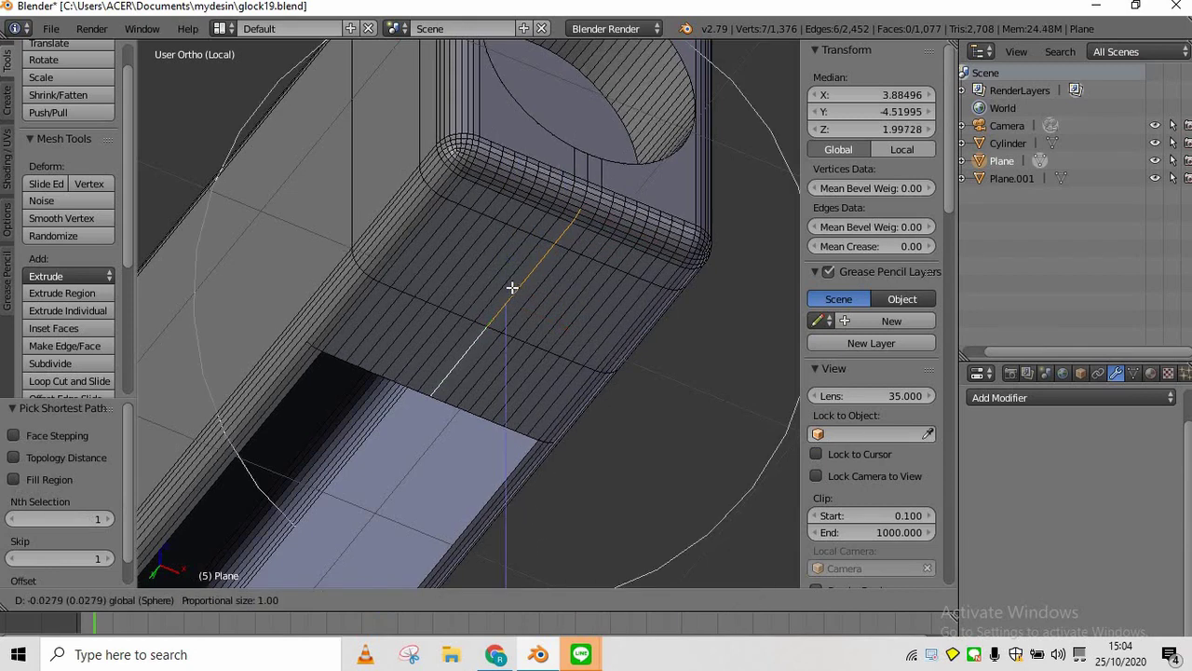
scroll(512, 279, "up", 8)
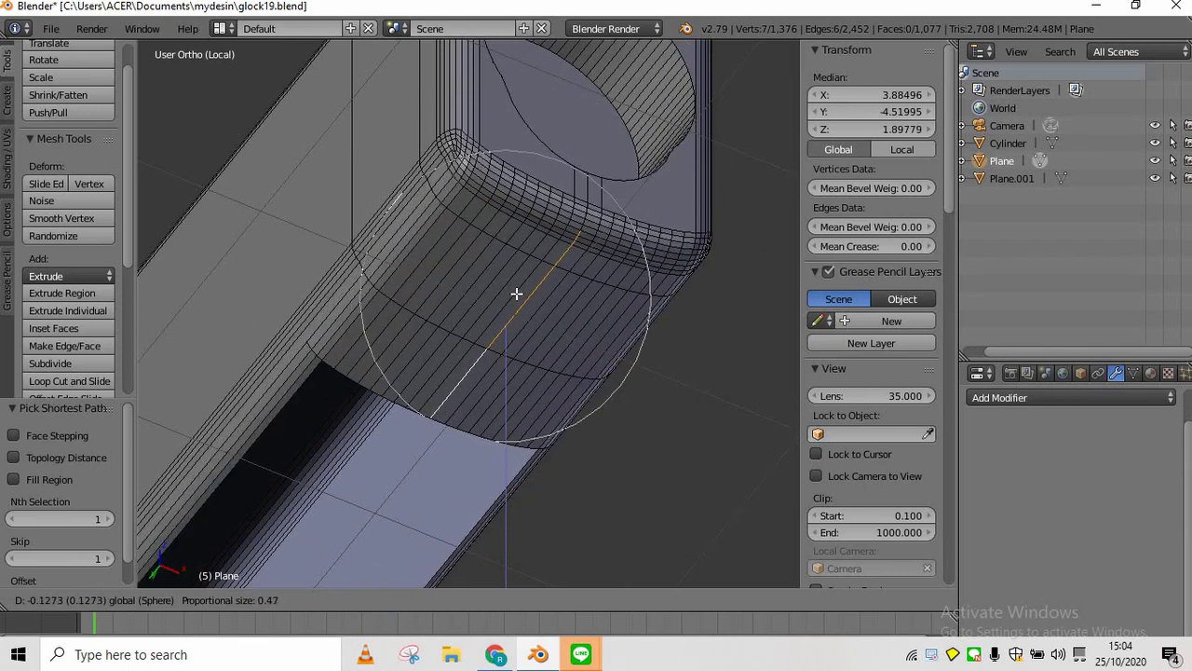
left_click(516, 293)
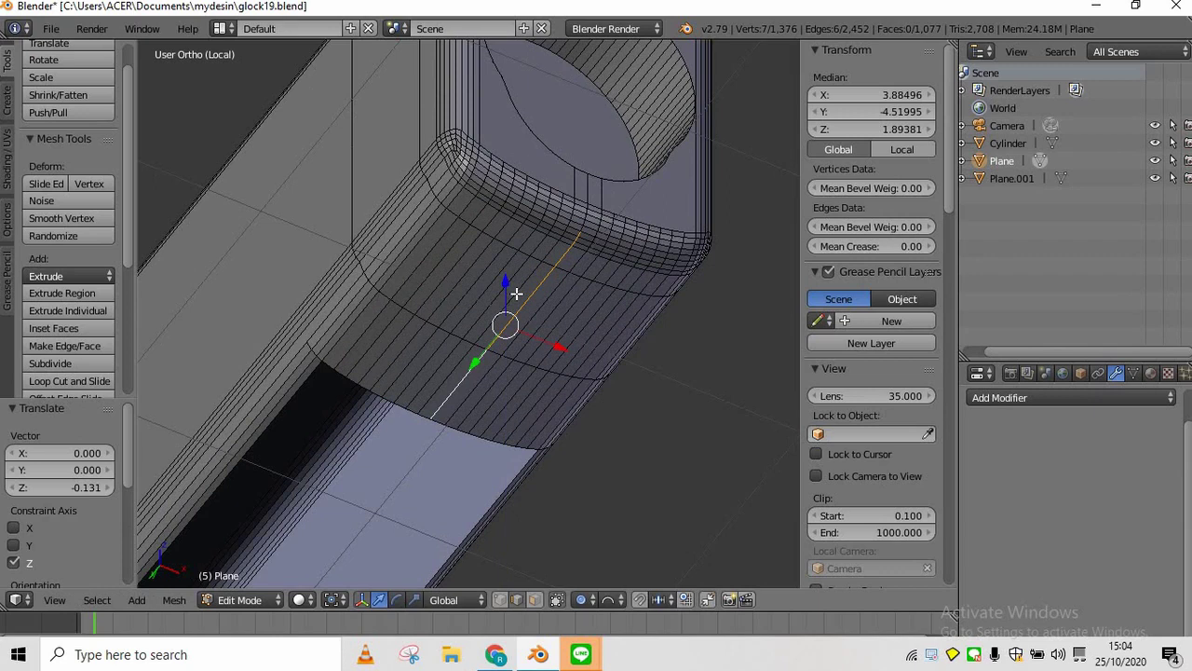
key("KP_8")
scroll(520, 298, "down", 3)
key("ctrl+z")
key("ctrl+z")
scroll(556, 447, "up", 2)
scroll(556, 448, "down", 3, "shift")
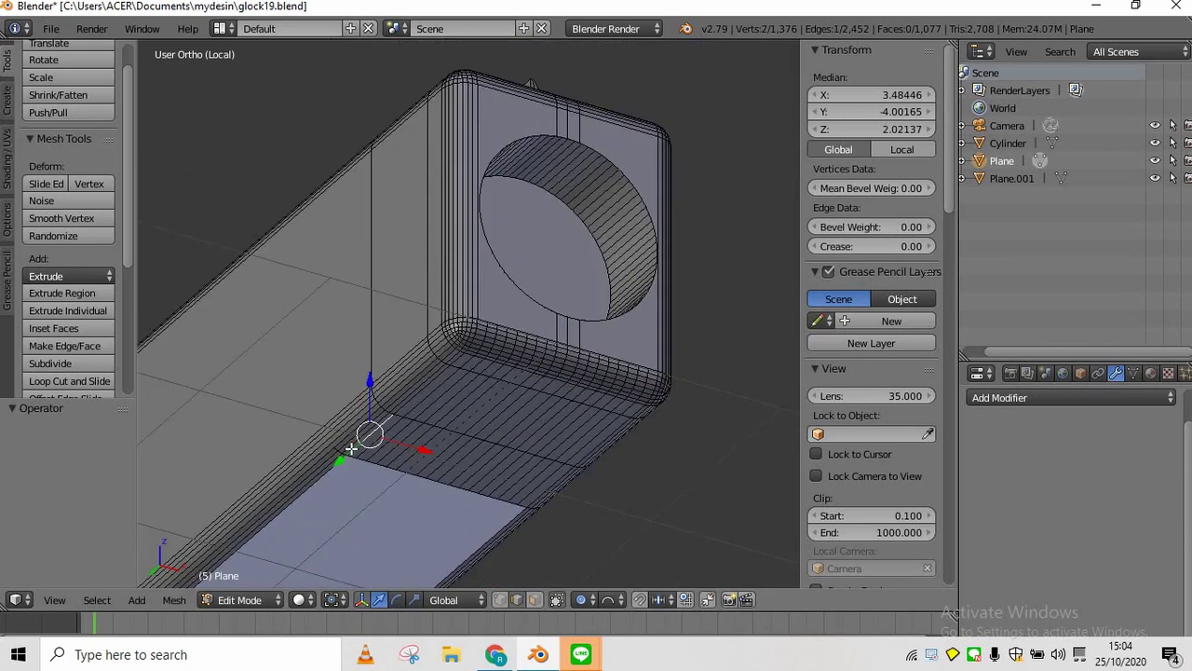
key("ctrl+r")
right_click(332, 436)
scroll(391, 449, "up", 2)
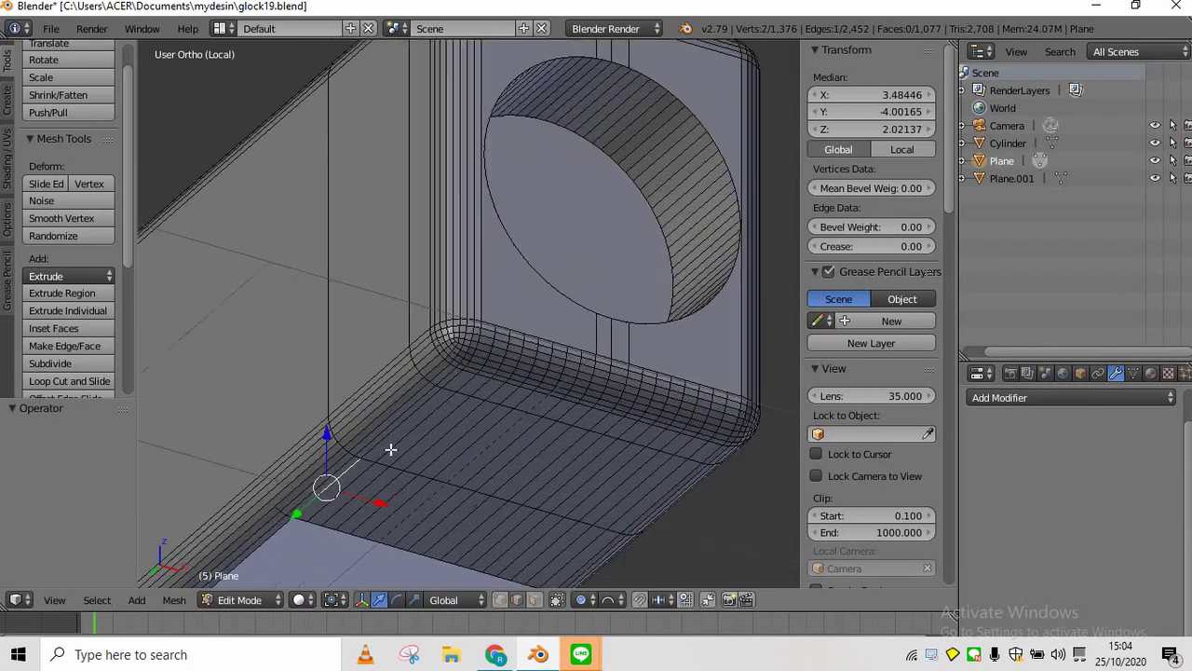
scroll(443, 452, "down", 1)
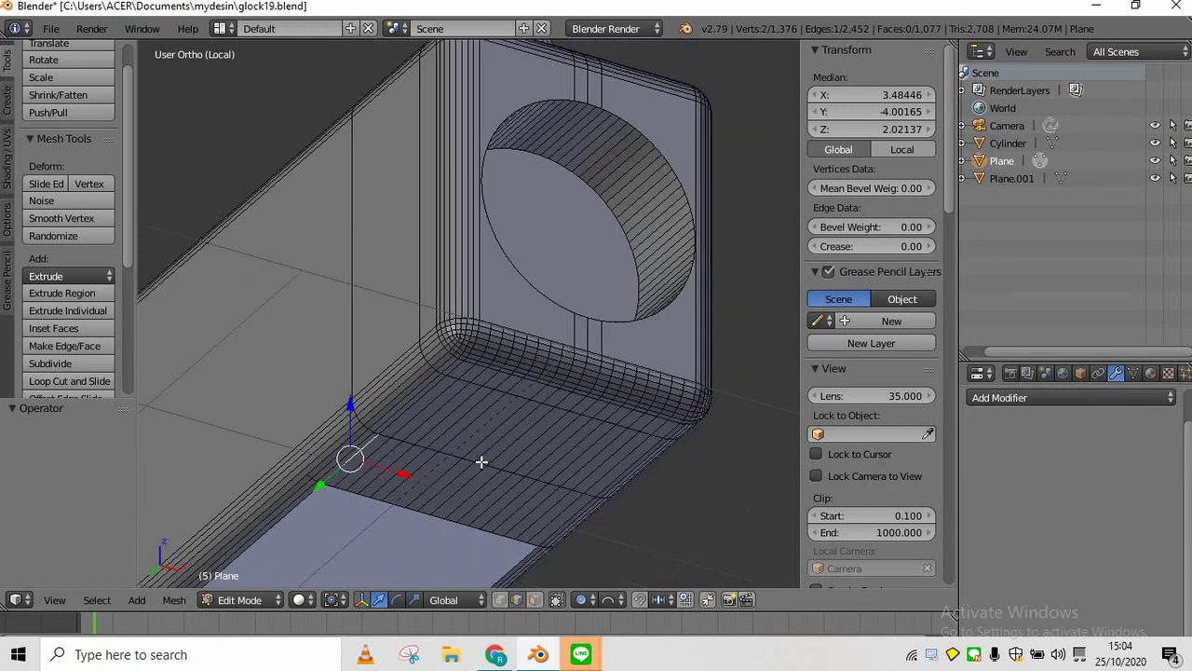
right_click(470, 460)
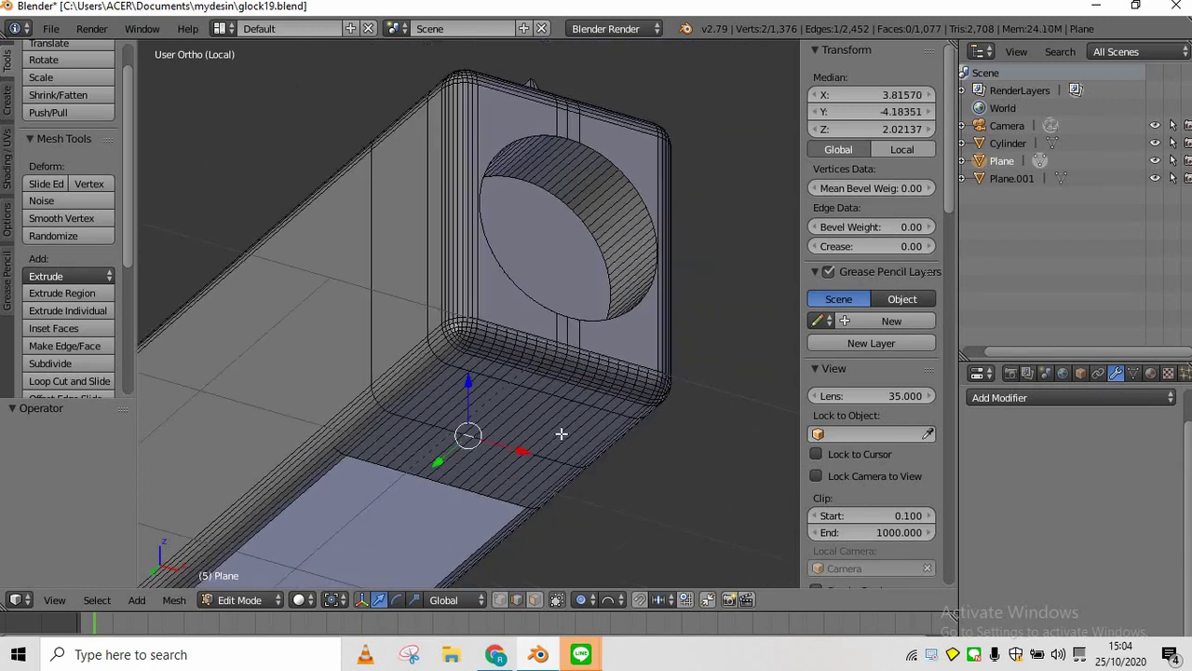
scroll(556, 368, "down", 3, "ctrl")
scroll(550, 398, "up", 1)
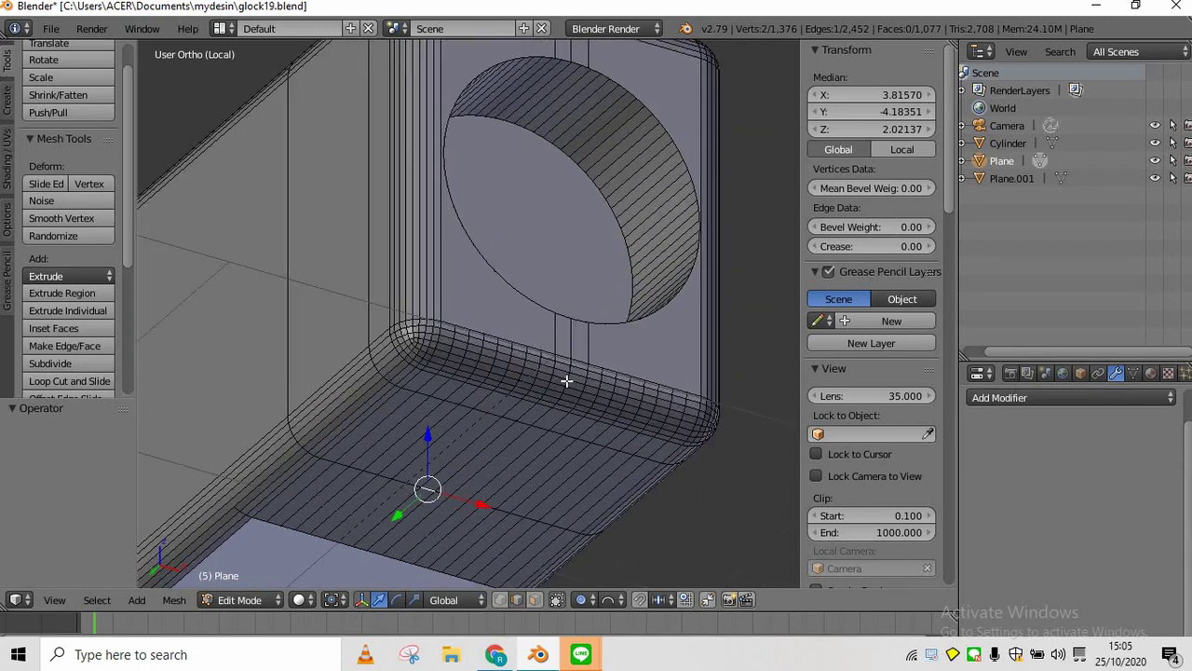
Select the centre edge path from the front bevel below the barrel hole to the rear edge of the front underside
right_click(569, 380)
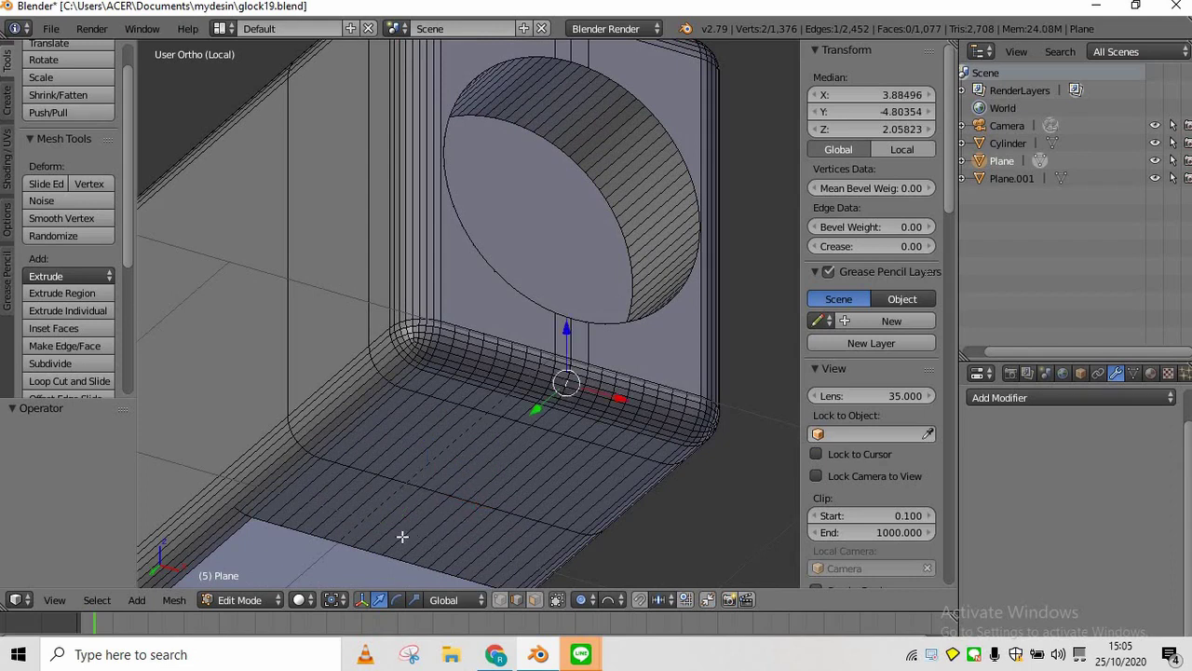
right_click(401, 538, "ctrl")
scroll(520, 459, "down", 2)
scroll(523, 482, "up", 1)
key("KP_6")
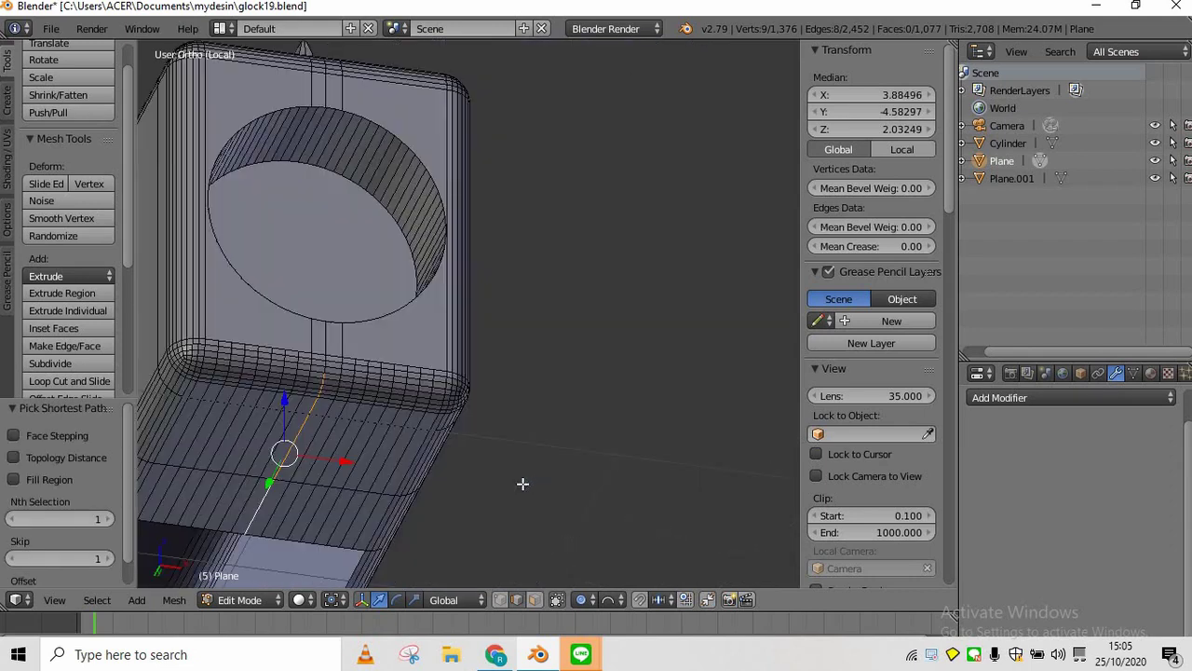
Save the model over the existing glock19.blend file
key("KP_4")
key("KP_4")
key("ctrl+s")
key("Return")
Return the slide to Object Mode and leave local view to show the whole scene
key("KP_8")
key("KP_5")
scroll(520, 460, "down", 5)
key("Tab")
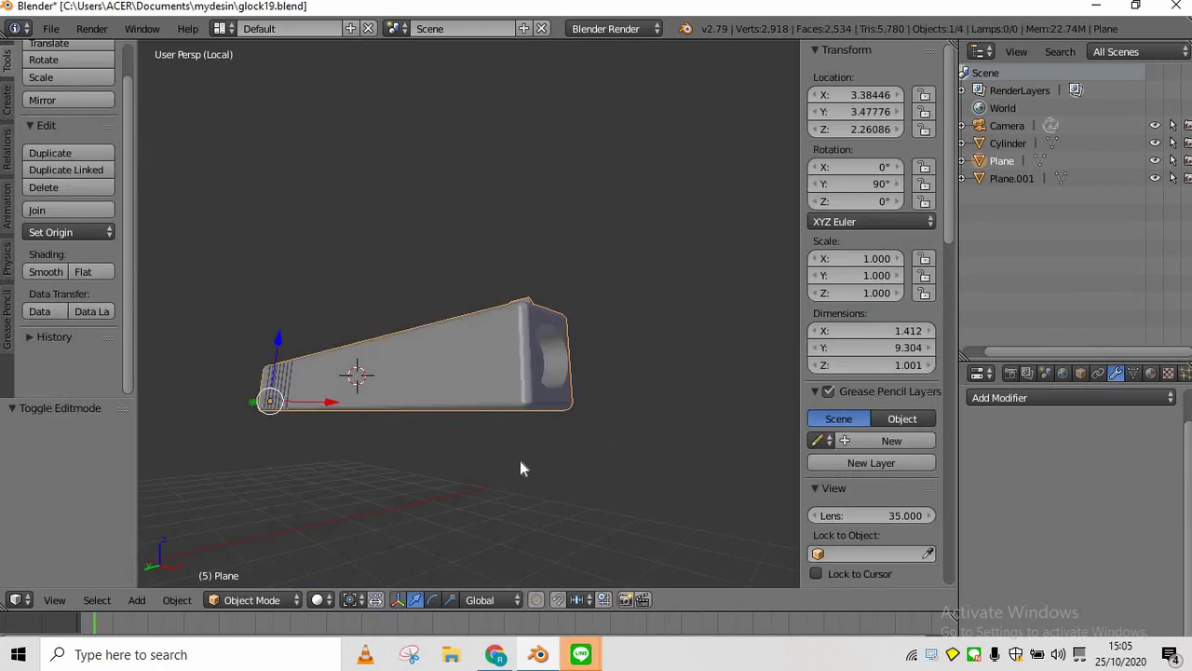
key("KP_6")
key("KP_6")
key("KP_6")
key("KP_6")
key("KP_6")
key("KP_2")
key("KP_2")
key("KP_6")
key("KP_Divide")
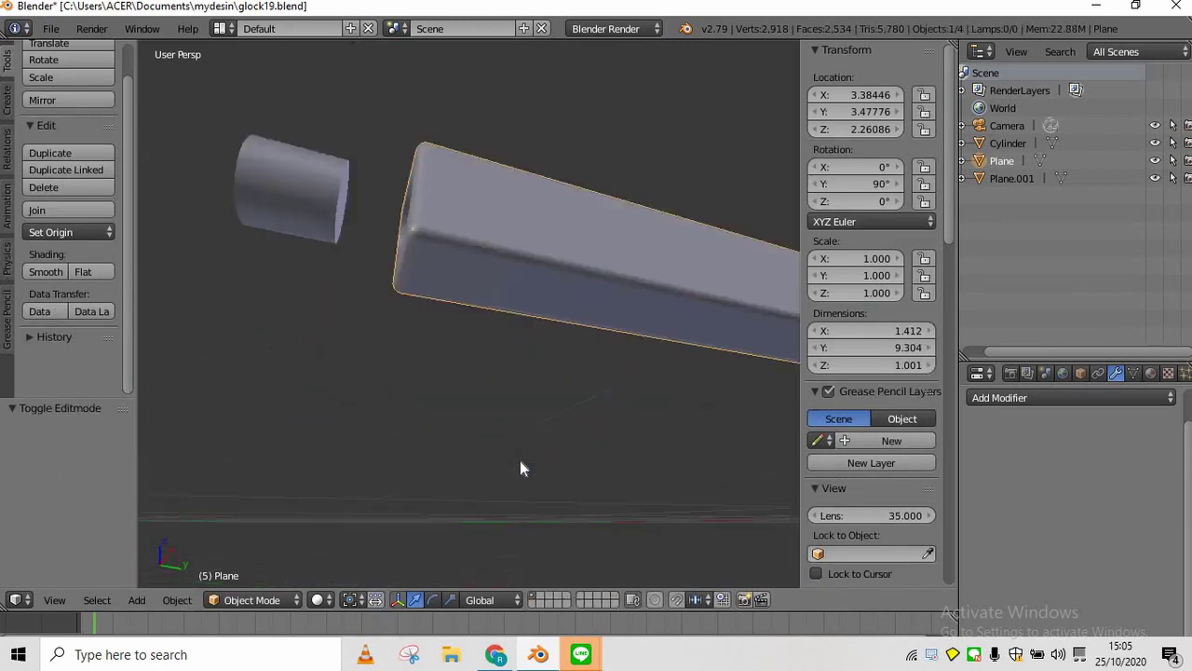
Add a mesh plane on the reference photo's grip in the right orthographic view and set its Y rotation to 90°
key("KP_3")
key("KP_5")
scroll(520, 460, "down", 5, "ctrl")
scroll(520, 460, "up", 20, "ctrl")
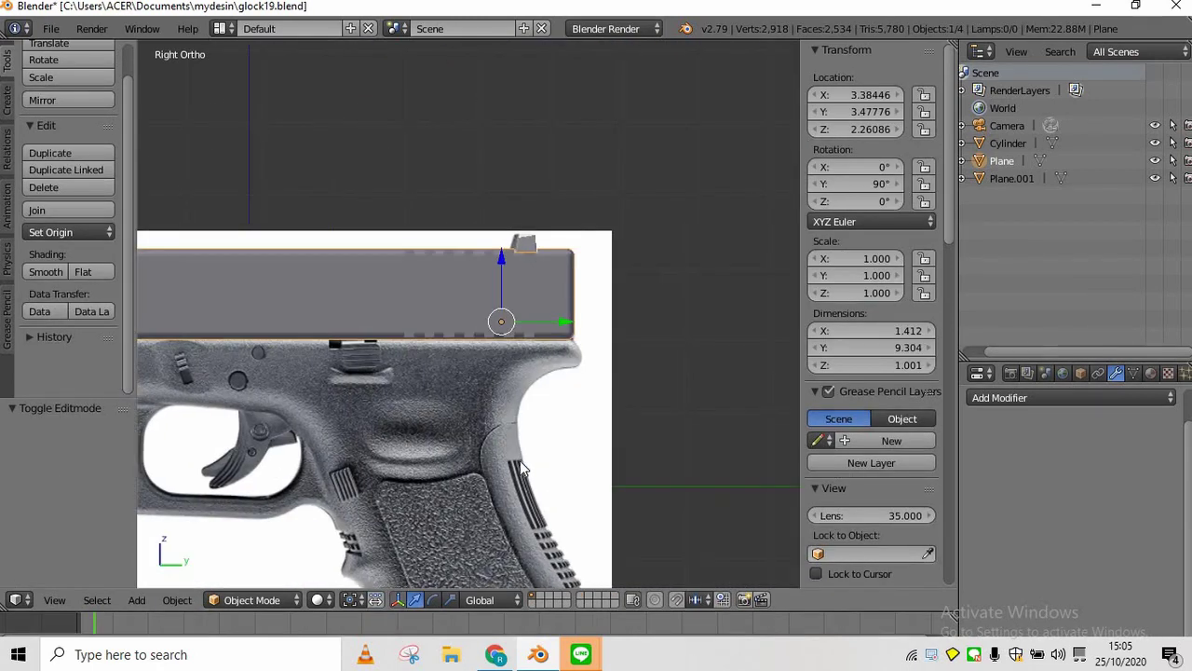
scroll(520, 460, "down", 5, "shift")
left_click(417, 391)
key("shift+a")
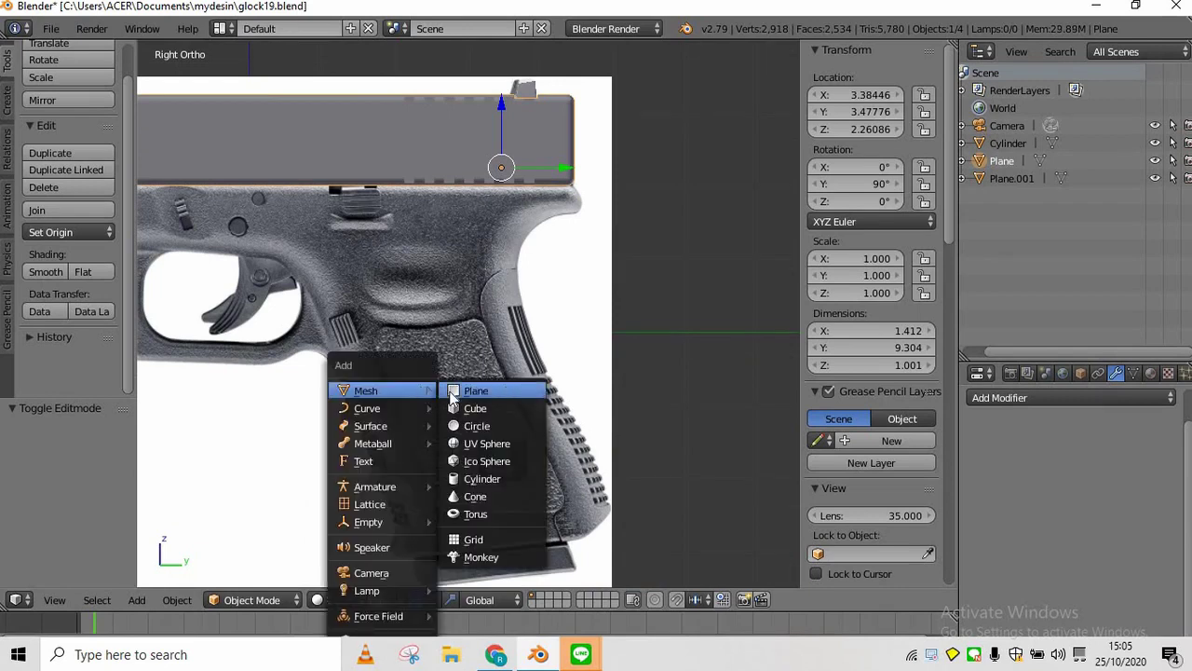
left_click(503, 389)
scroll(578, 328, "down", 1)
left_click(843, 181)
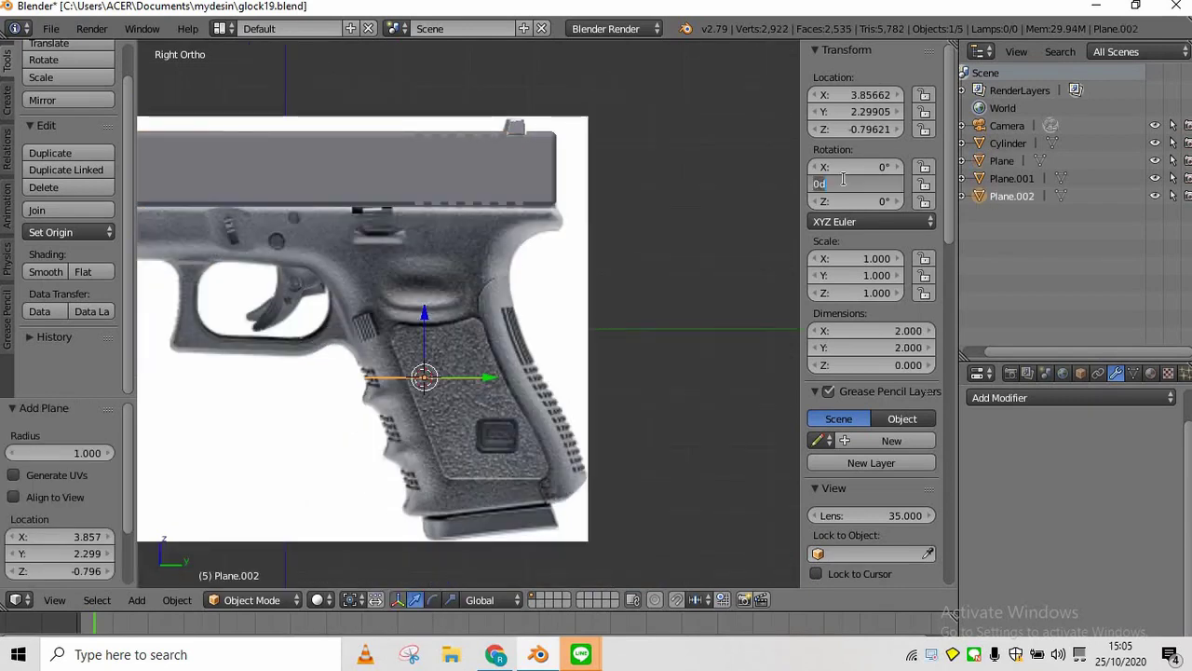
type("90")
key("Return")
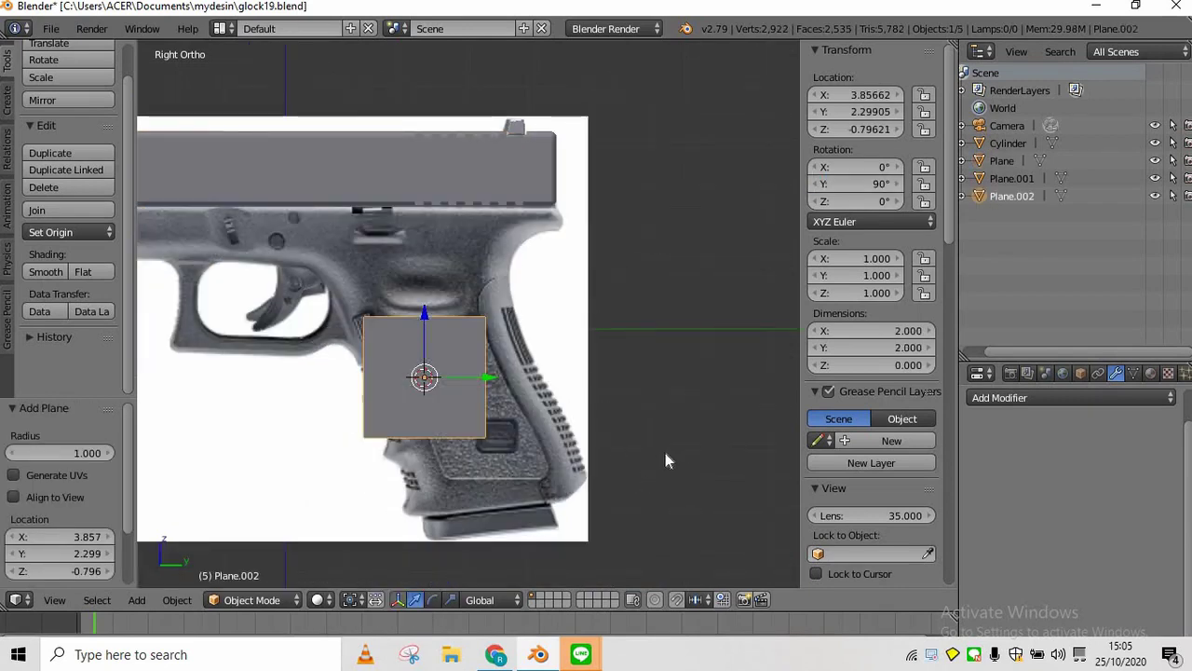
Rotate the new plane by about -8.19° and move it onto the lower part of the grip, just above the magazine base
key("g")
left_click(721, 551)
key("r")
left_click(745, 509)
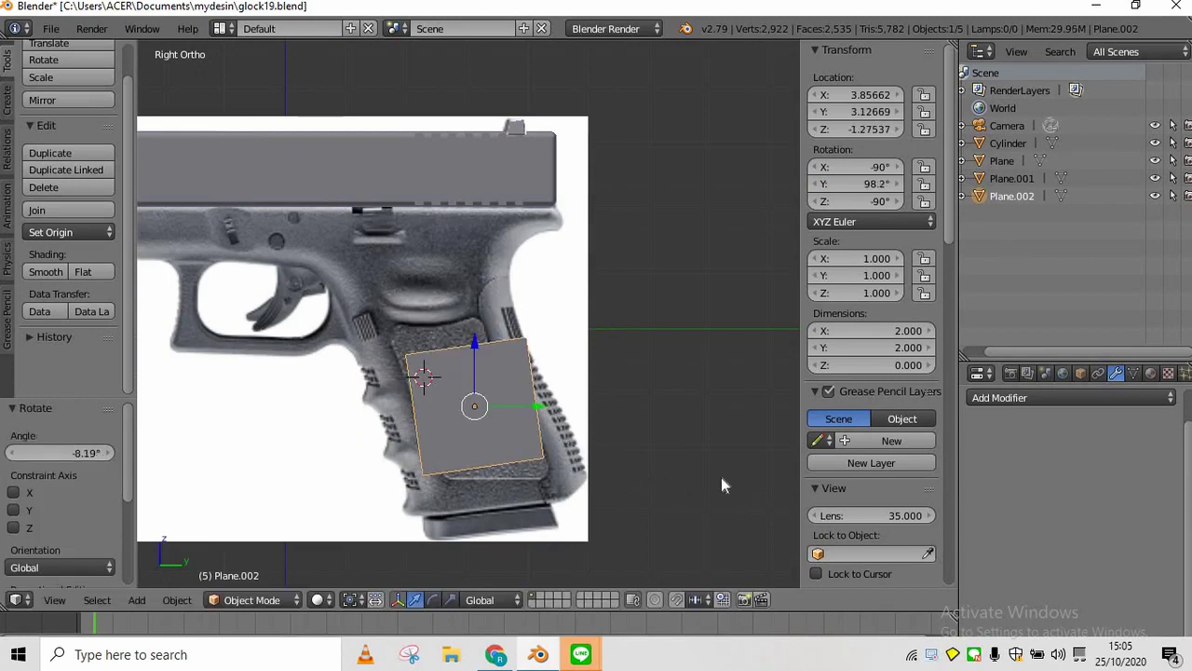
key("g")
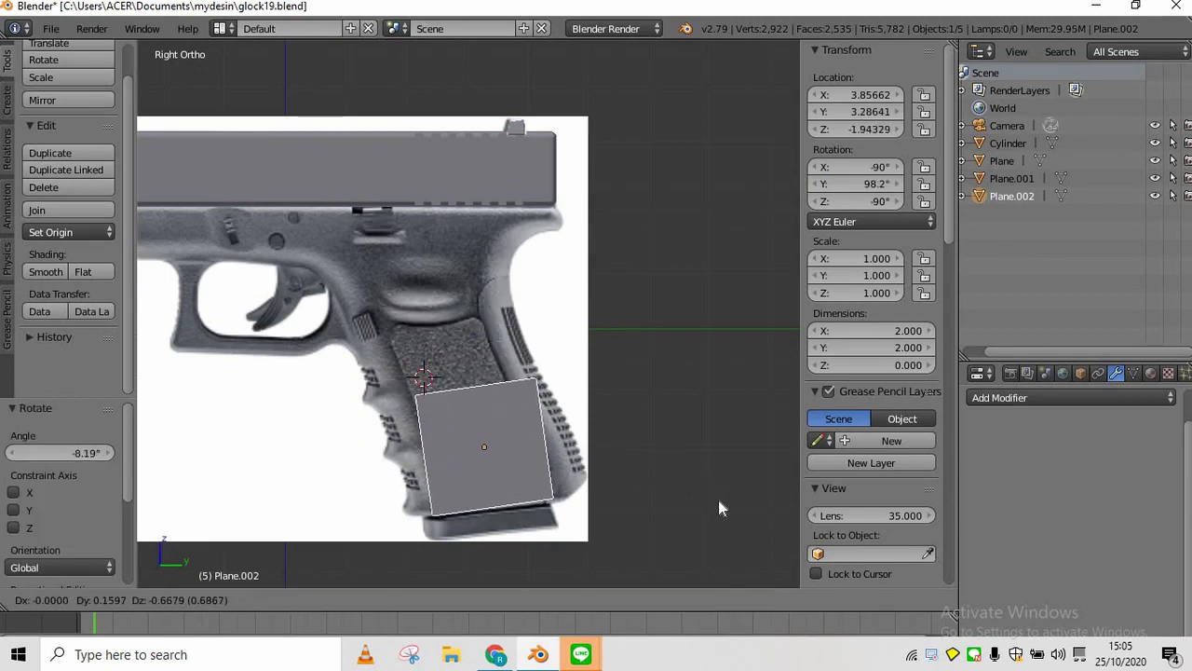
left_click(718, 509)
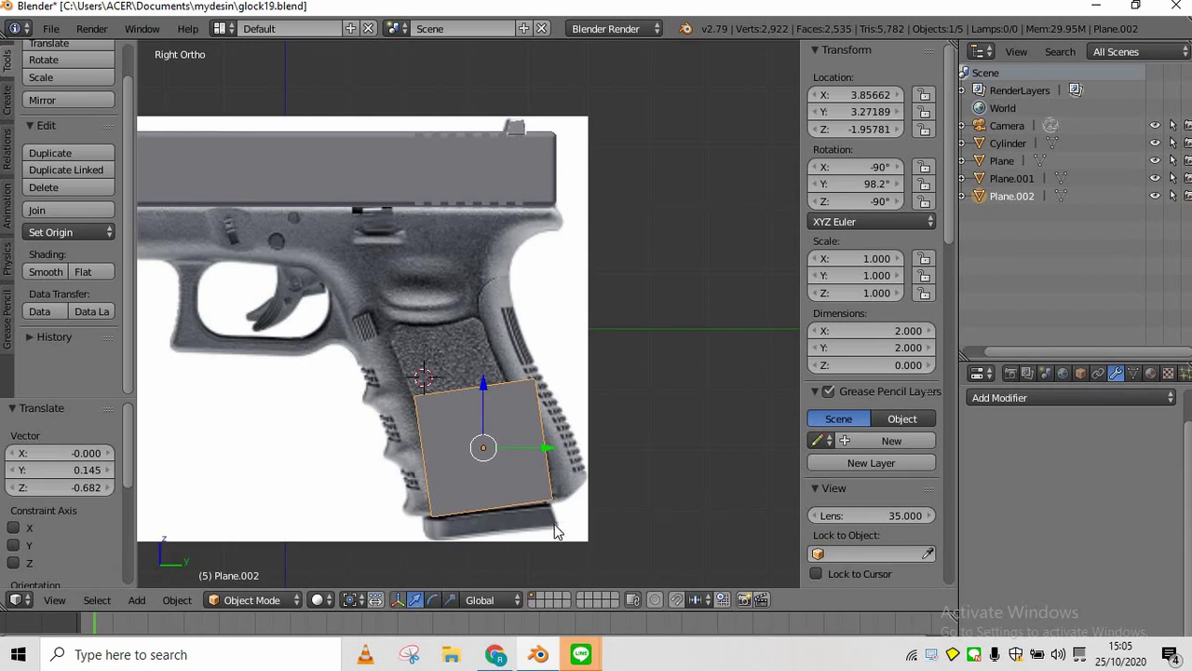
Switch the viewport shading to Wireframe and rotate the grip plane by about 1.22° to follow the grip's lower edge
left_click(333, 602)
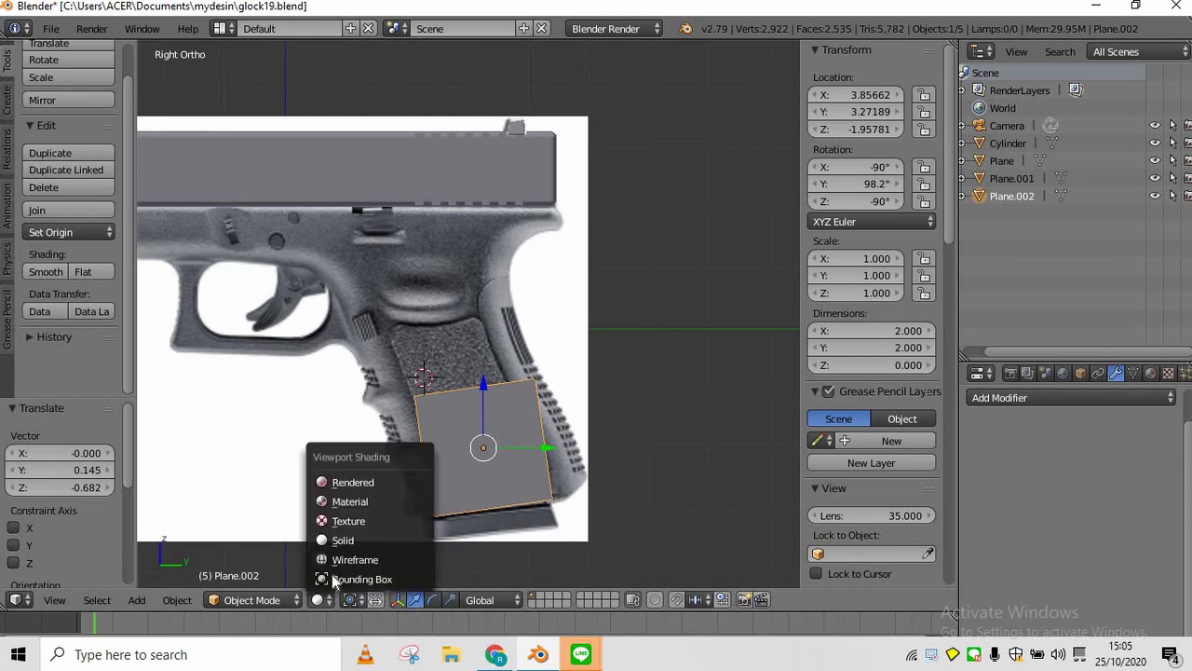
left_click(387, 557)
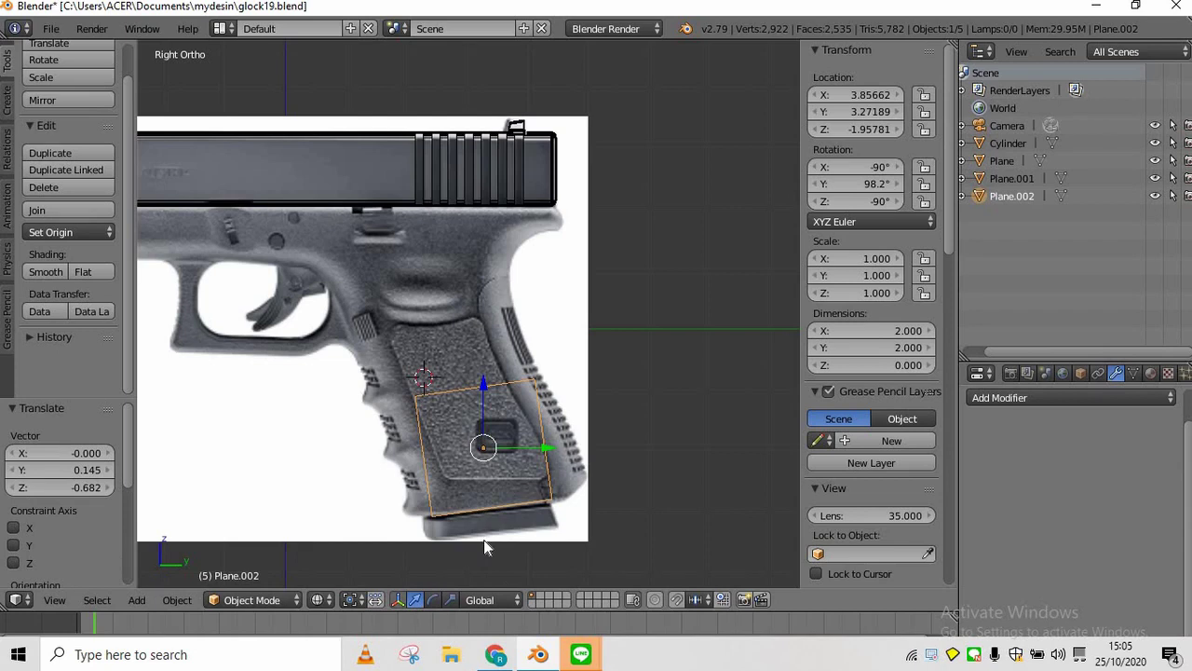
key("r")
left_click(644, 527)
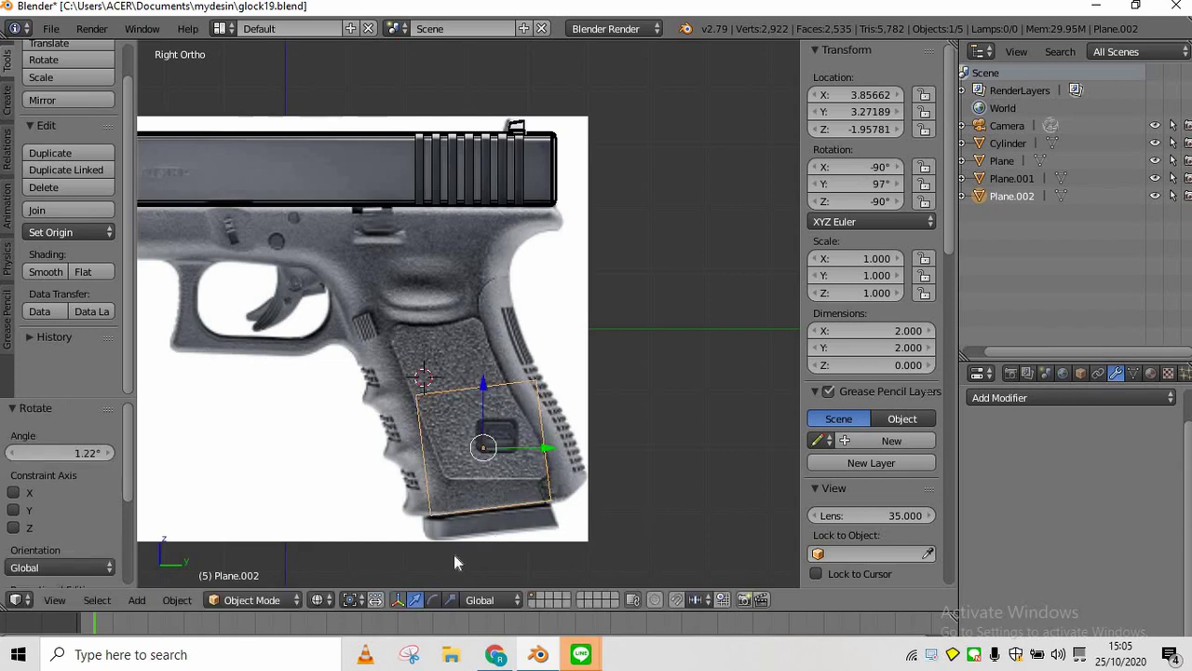
Edit the grip plane's mesh and move its upper edge 2.120 up along Z
key("Tab")
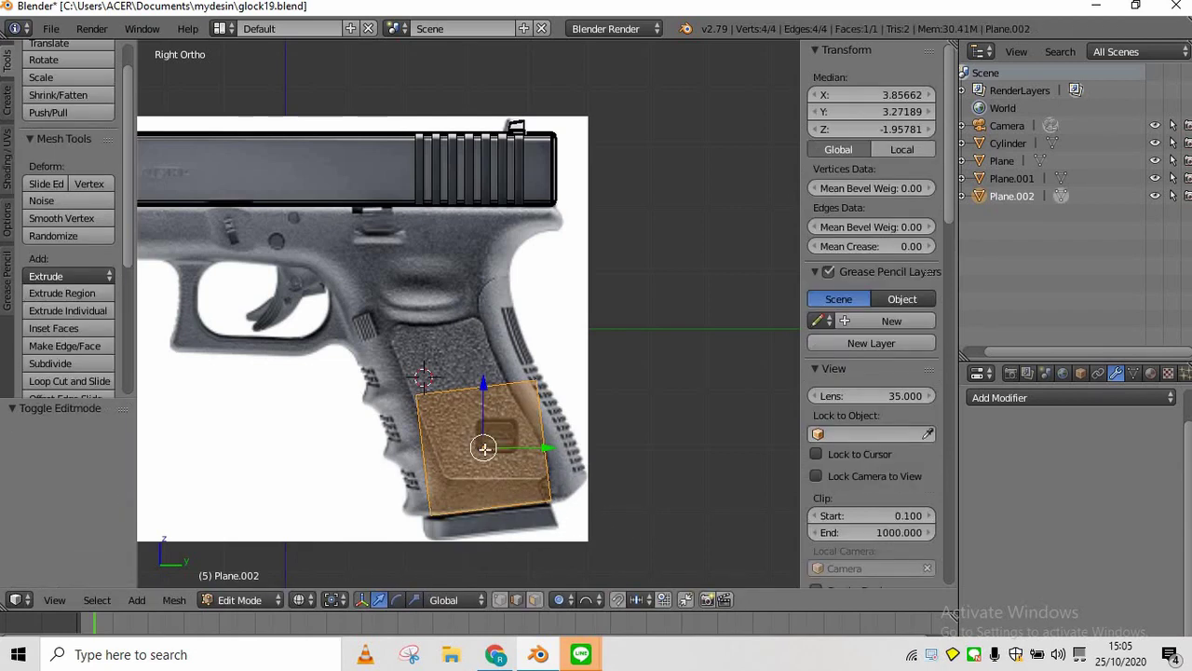
right_click(479, 372)
key("e")
left_click(455, 152)
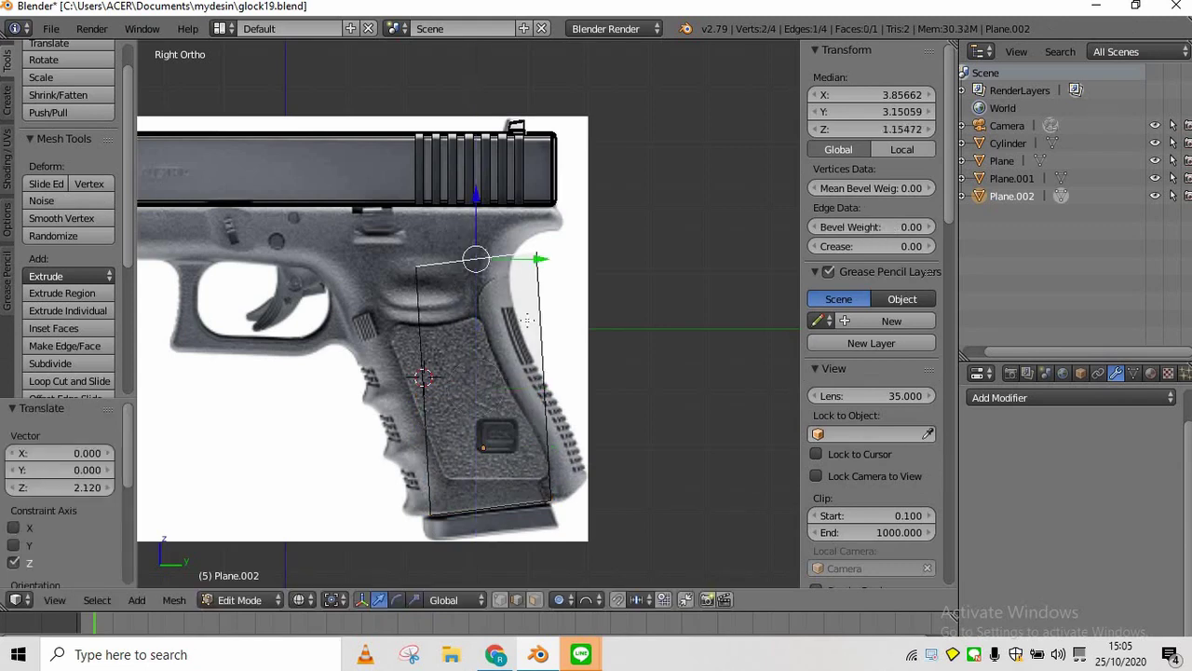
Undo the last move of the grip plane's upper edge and move it -0.828 in Y and 2.846 in Z, up to the slide's underside
key("ctrl+z")
key("g")
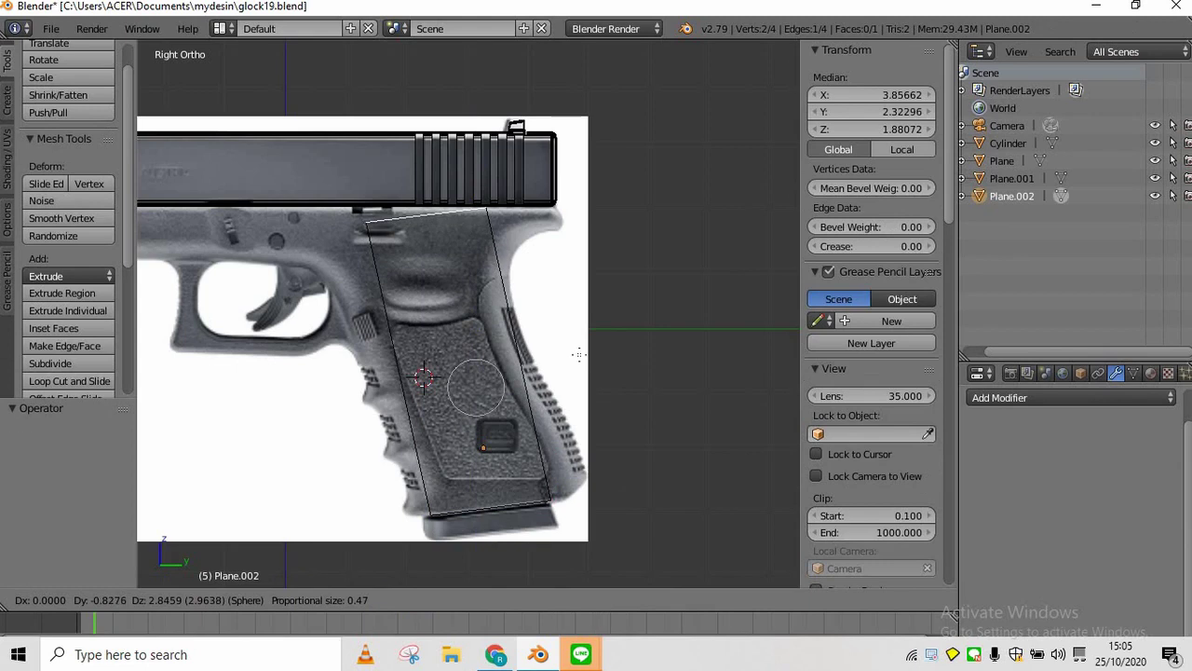
left_click(578, 354)
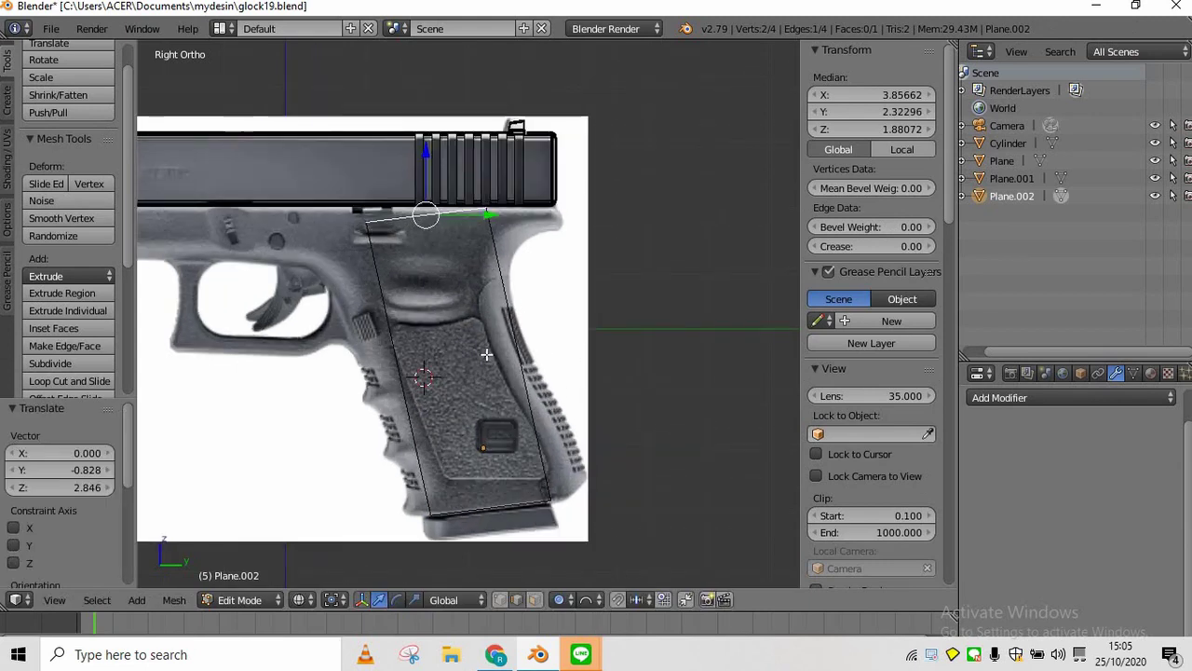
scroll(434, 359, "down", 2)
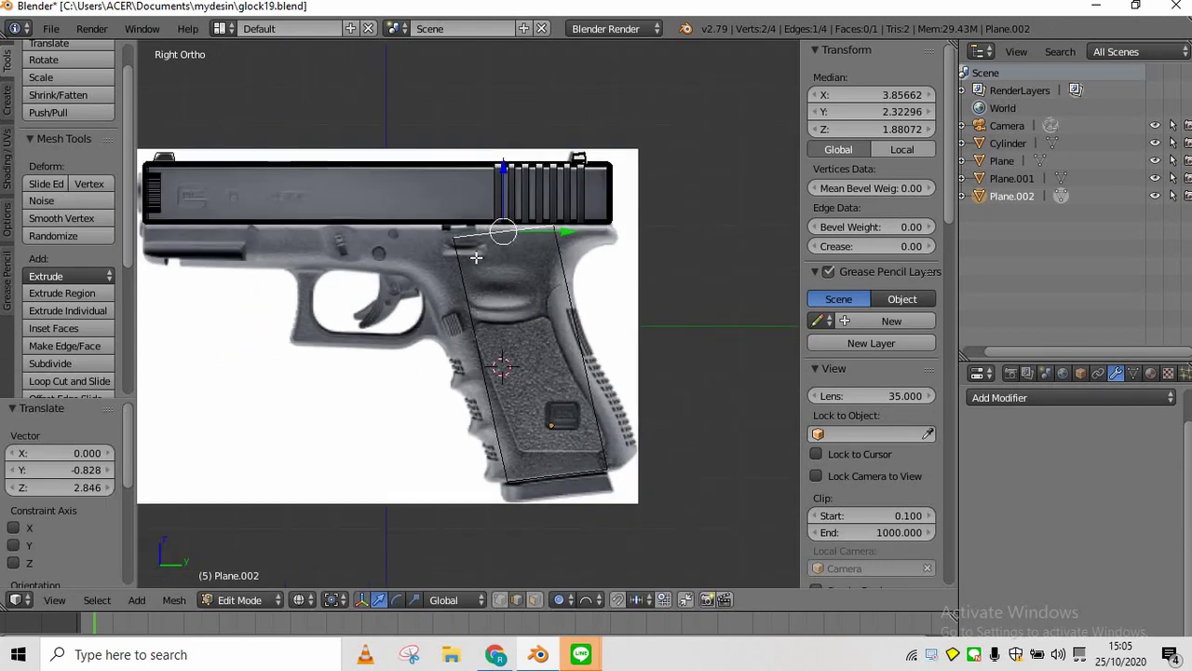
scroll(467, 239, "up", 1)
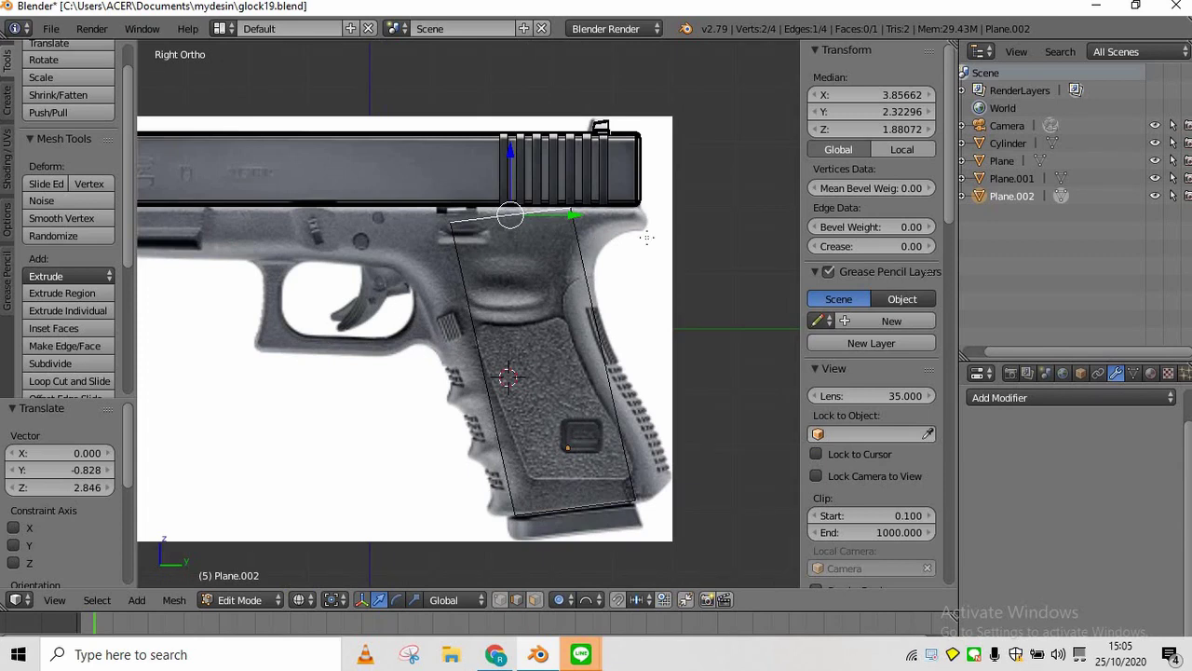
Rotate the grip's upper edge by 6.9° to level it and move it -0.044 in Y and 0.131 in Z against the slide
key("r")
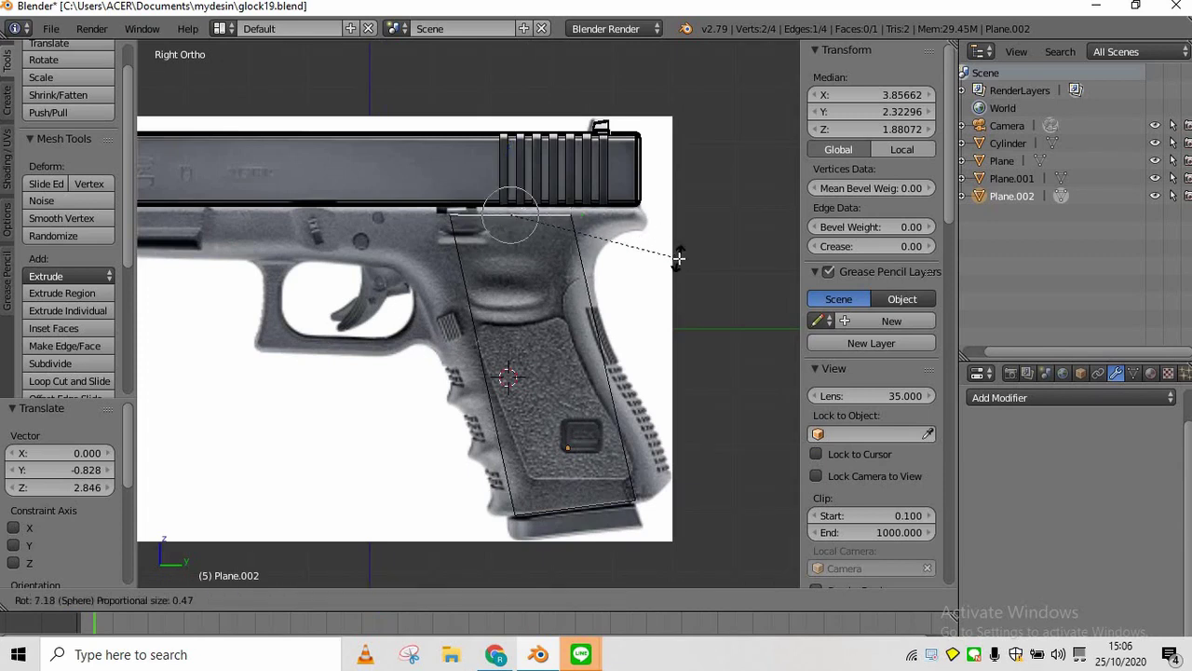
left_click(680, 258)
key("g")
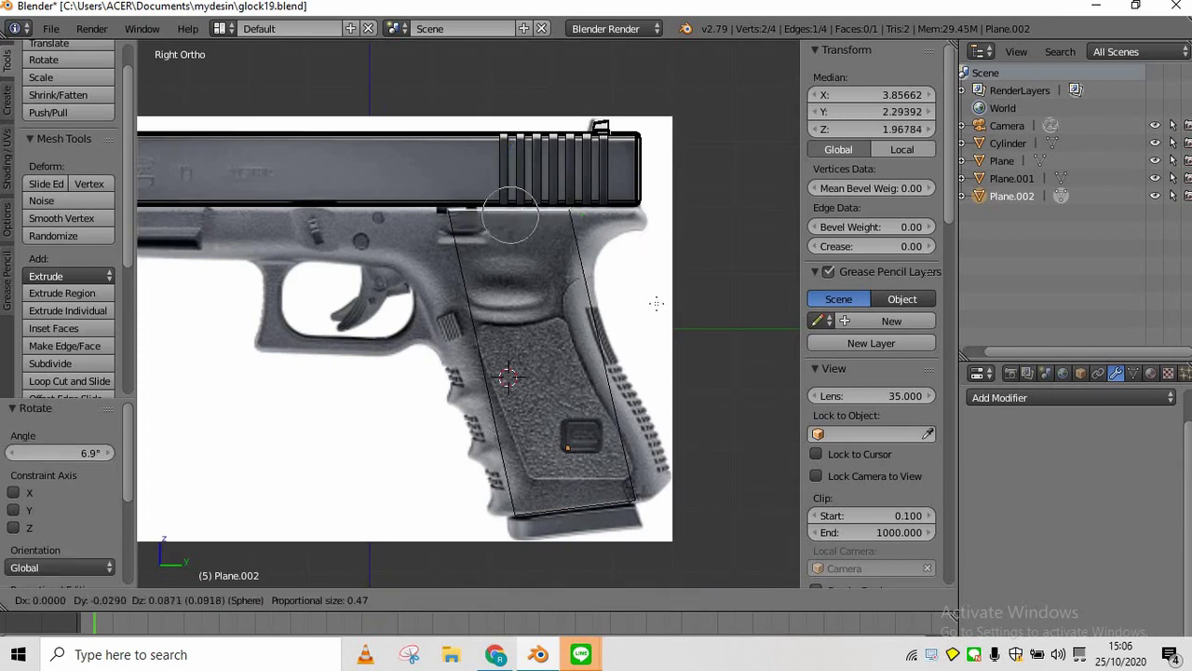
left_click(497, 267)
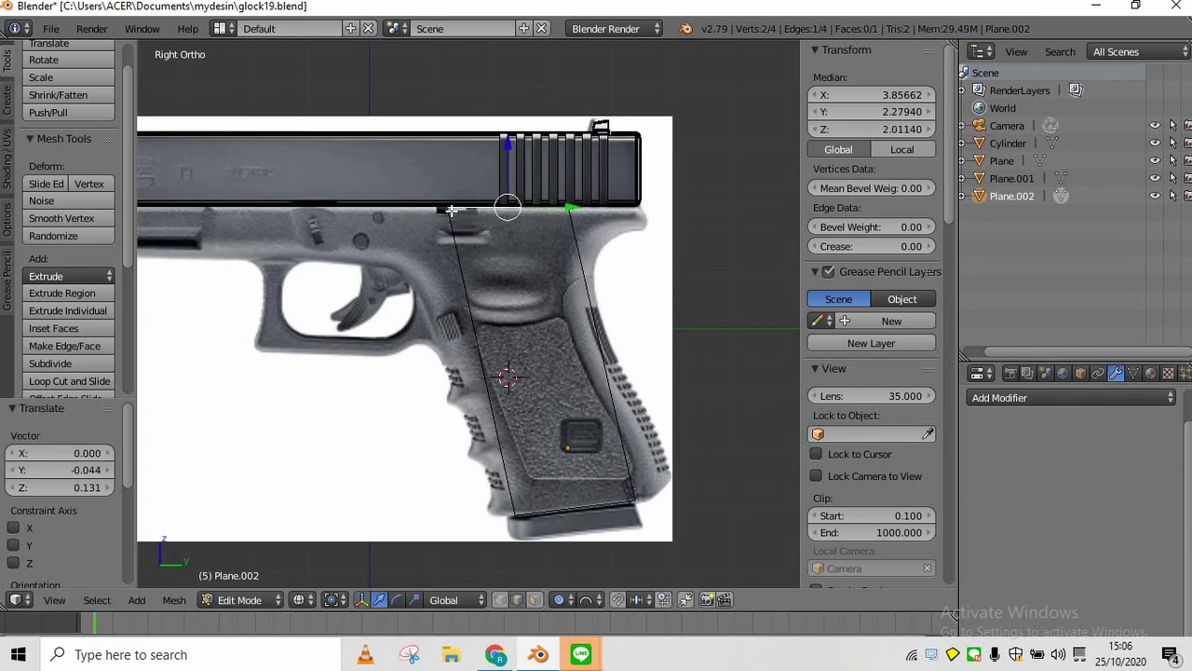
Add a single loop cut across the grip plane and slide it down to just above the grip's lower edge
right_click(452, 213)
scroll(471, 235, "down", 2)
key("ctrl+r")
left_click(503, 321)
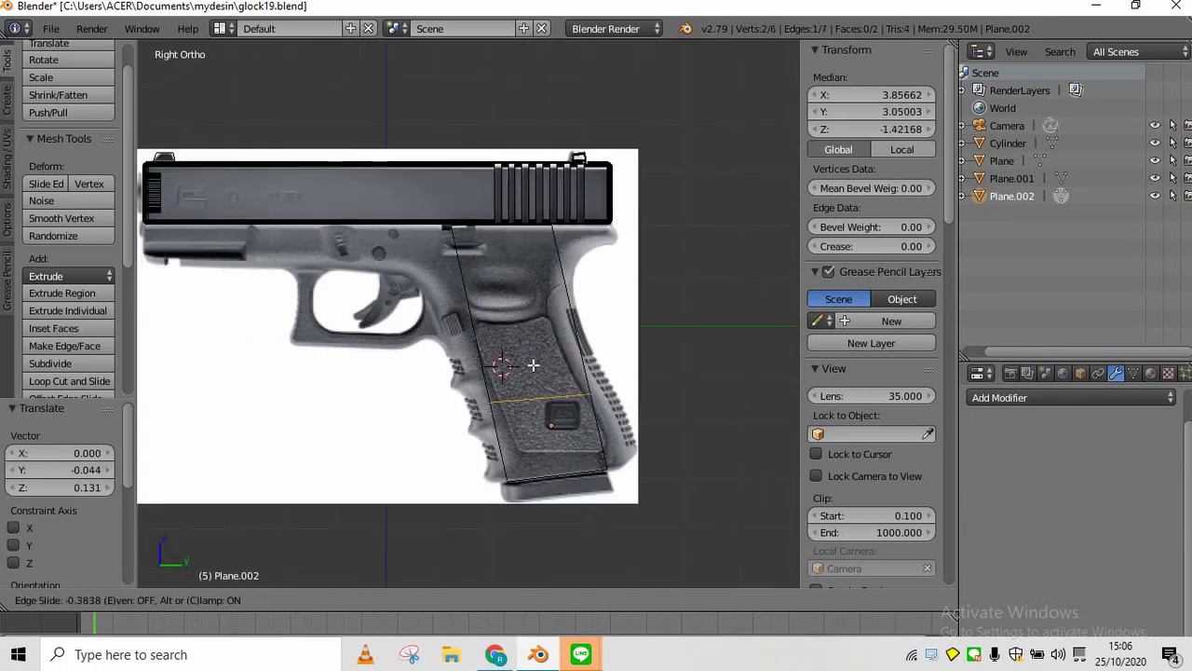
left_click(591, 445)
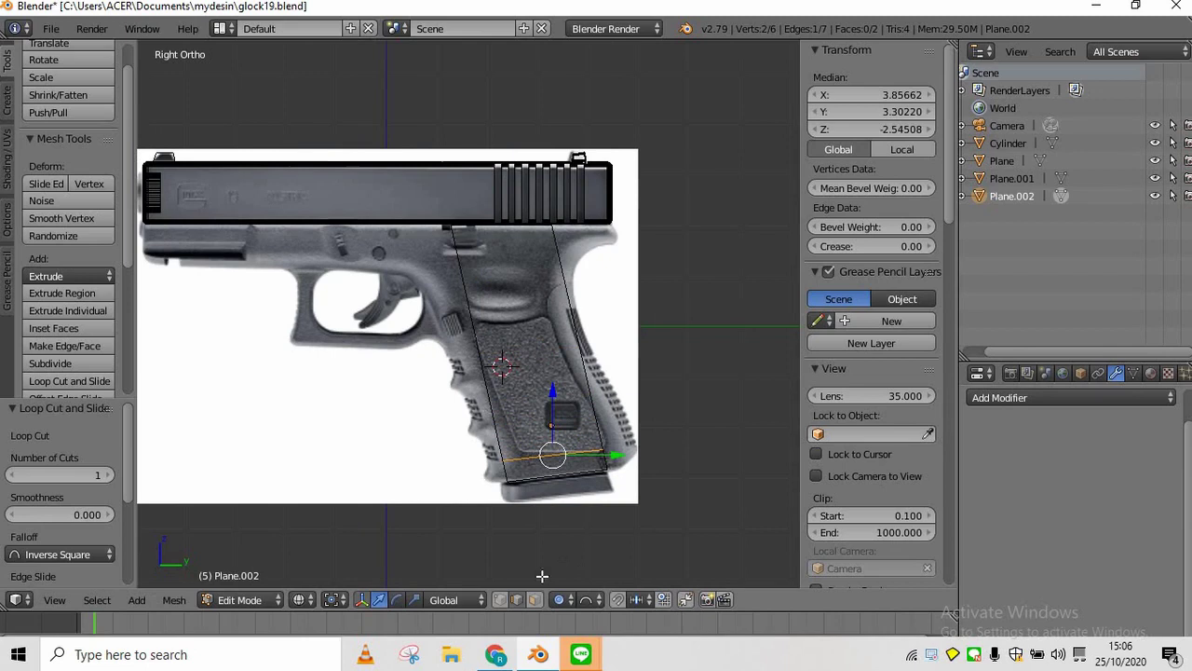
Disable proportional editing and move the lower loop's rear vertex 0.592 in Y and 0.227 in Z onto the grip's back contour
right_click(615, 455)
left_click(559, 599)
left_click(572, 581)
key("g")
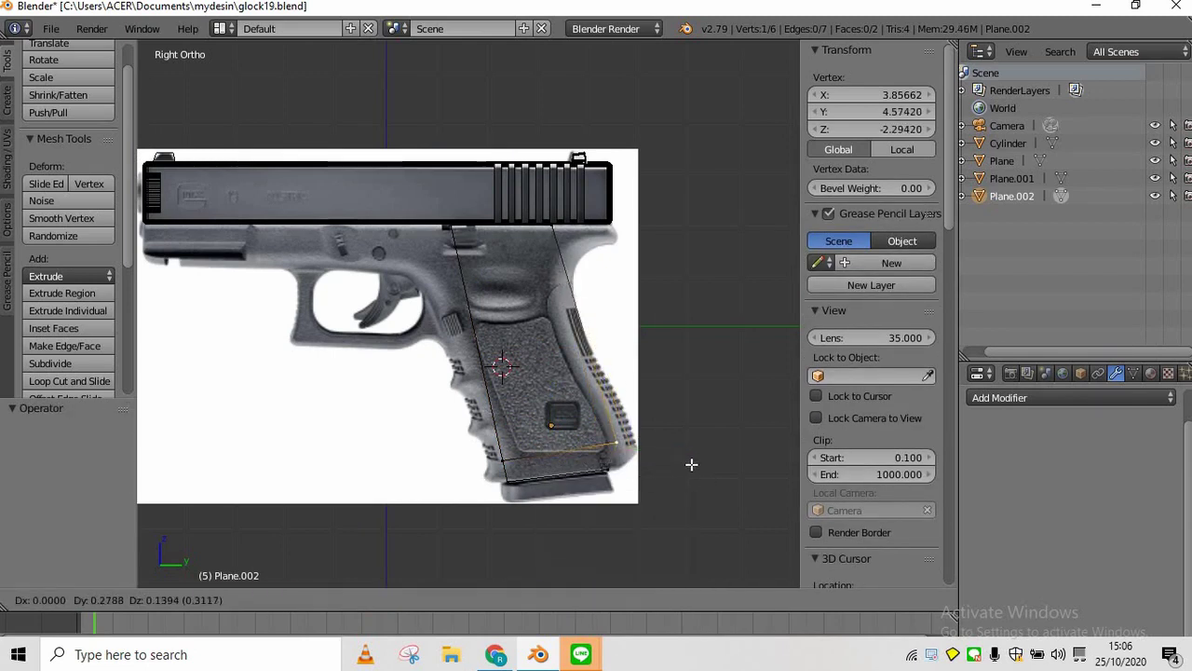
left_click(686, 463)
Add a loop cut across the middle of the grip and move its rear vertex -0.296 in Y onto the photo's back contour
key("ctrl+r")
left_click(587, 410)
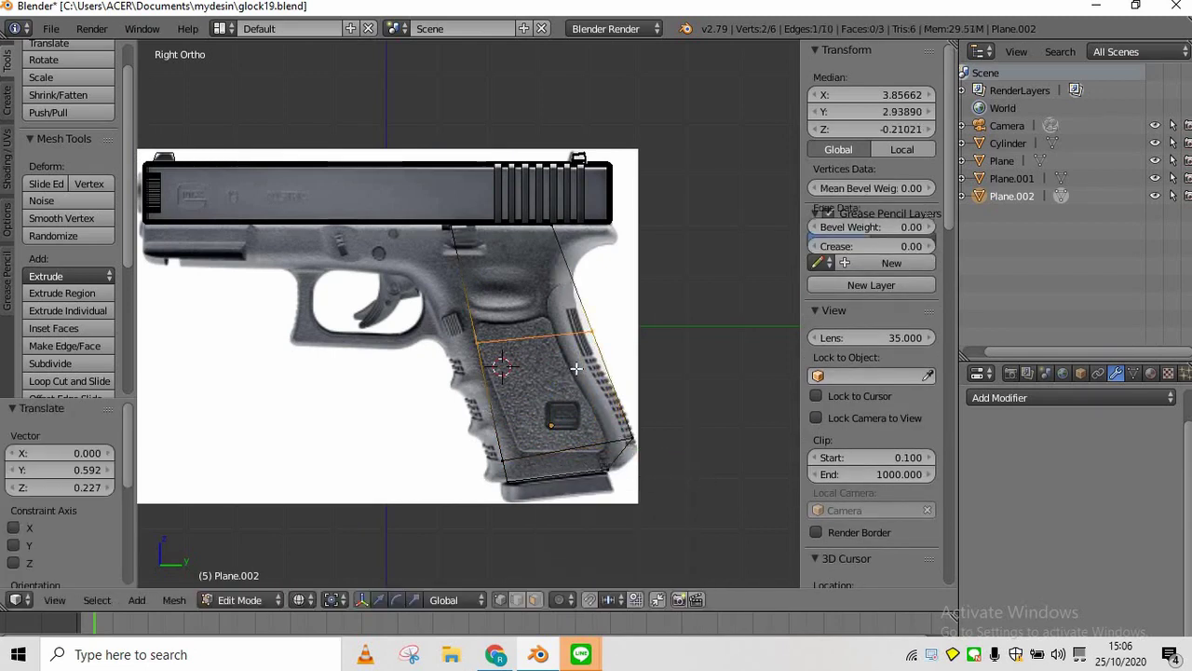
left_click(594, 409)
right_click(612, 376)
key("g")
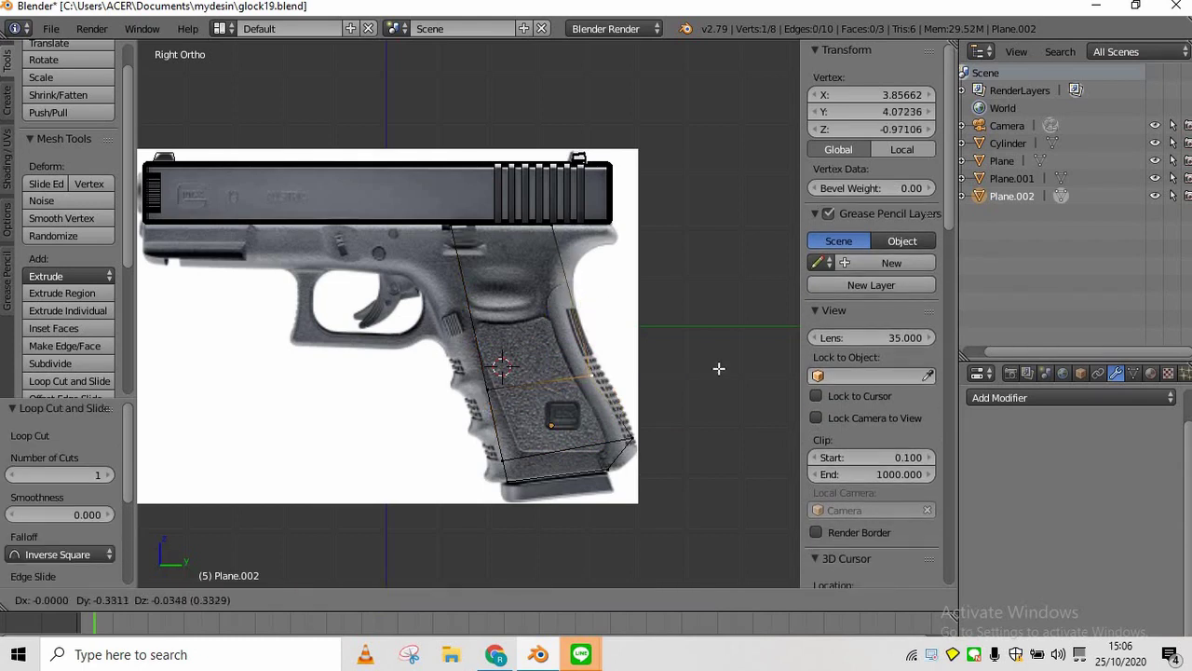
left_click(720, 365)
Add two loop cuts across the grip's upper part, one below the beavertail curve and one close to the slide
scroll(685, 348, "up", 1)
scroll(643, 316, "up", 1, "ctrl")
key("ctrl+r")
left_click(534, 204)
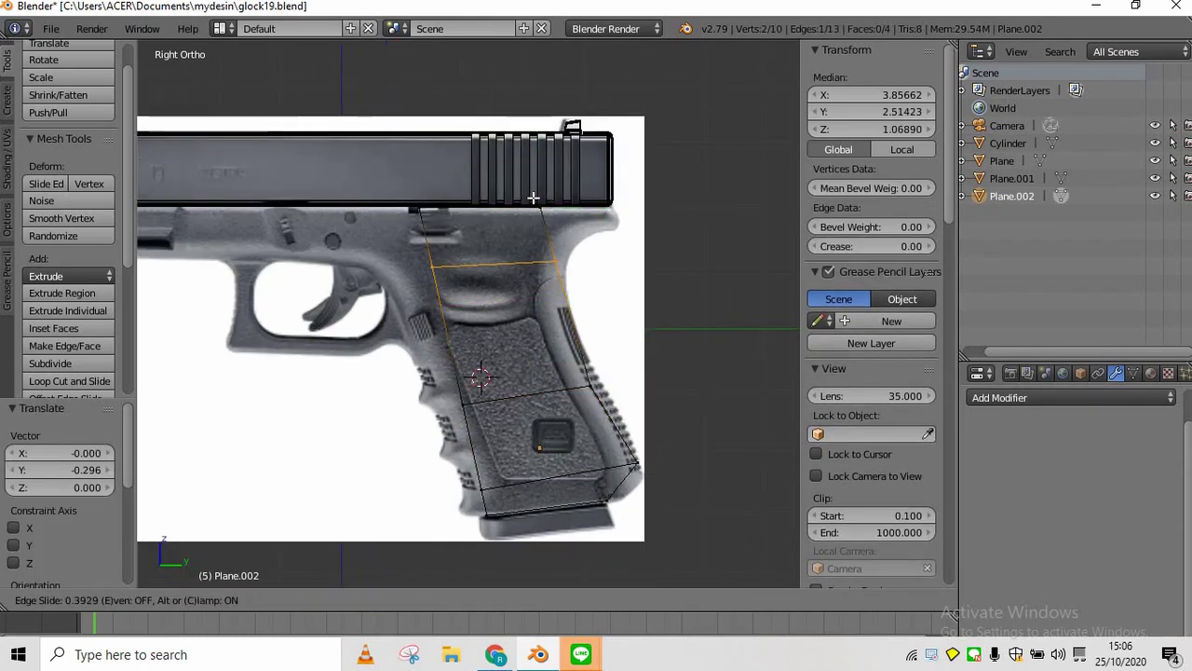
left_click(536, 205)
key("ctrl+r")
left_click(541, 222)
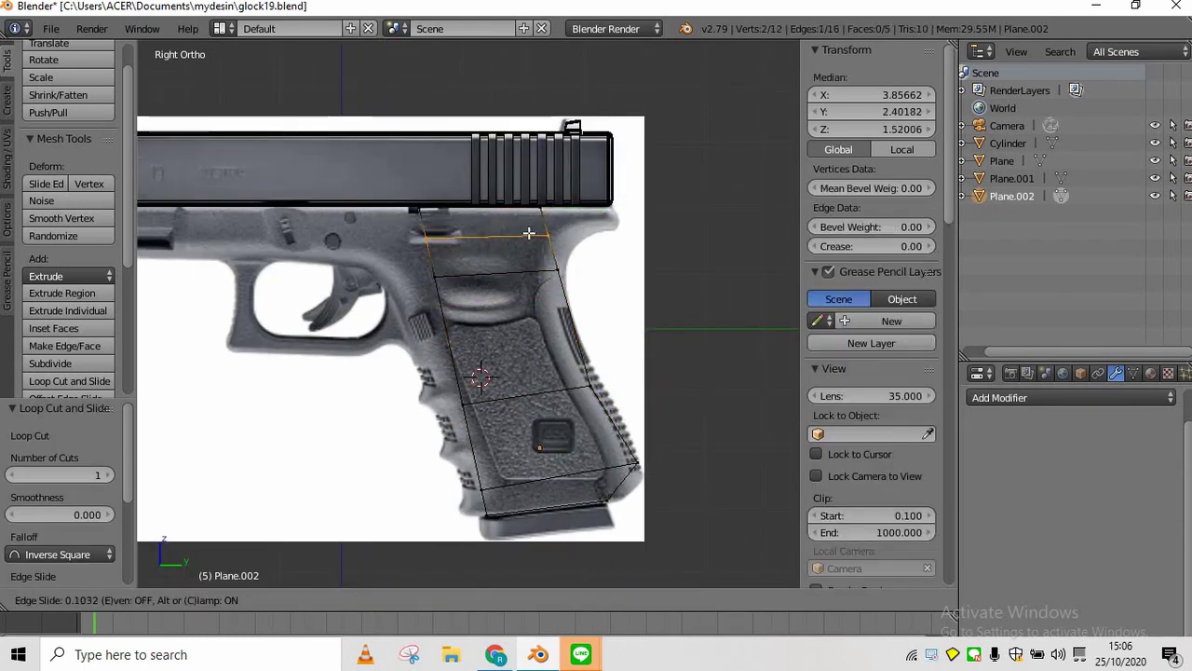
left_click(544, 228)
Move the two uppermost rear vertices about 1.2 along Y to form the beavertail, and raise the lower one 0.145 along Z
right_click(610, 230)
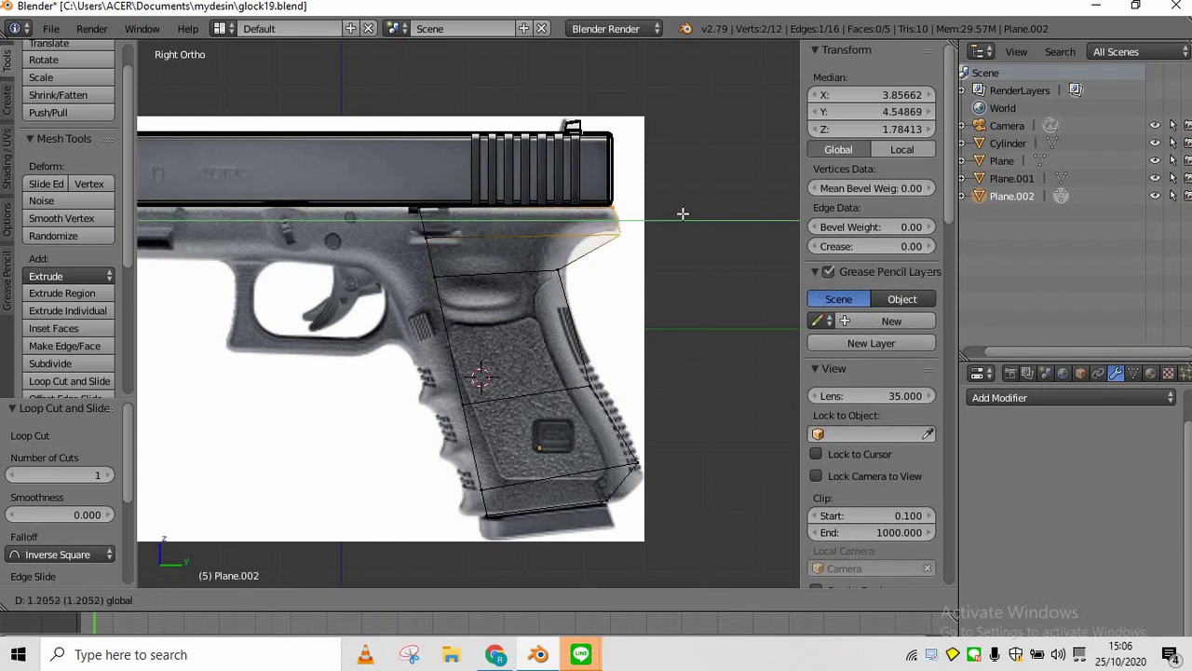
key("g")
key("y")
left_click_drag(622, 200, 621, 197)
scroll(485, 268, "down", 1)
scroll(450, 263, "up", 1, "ctrl")
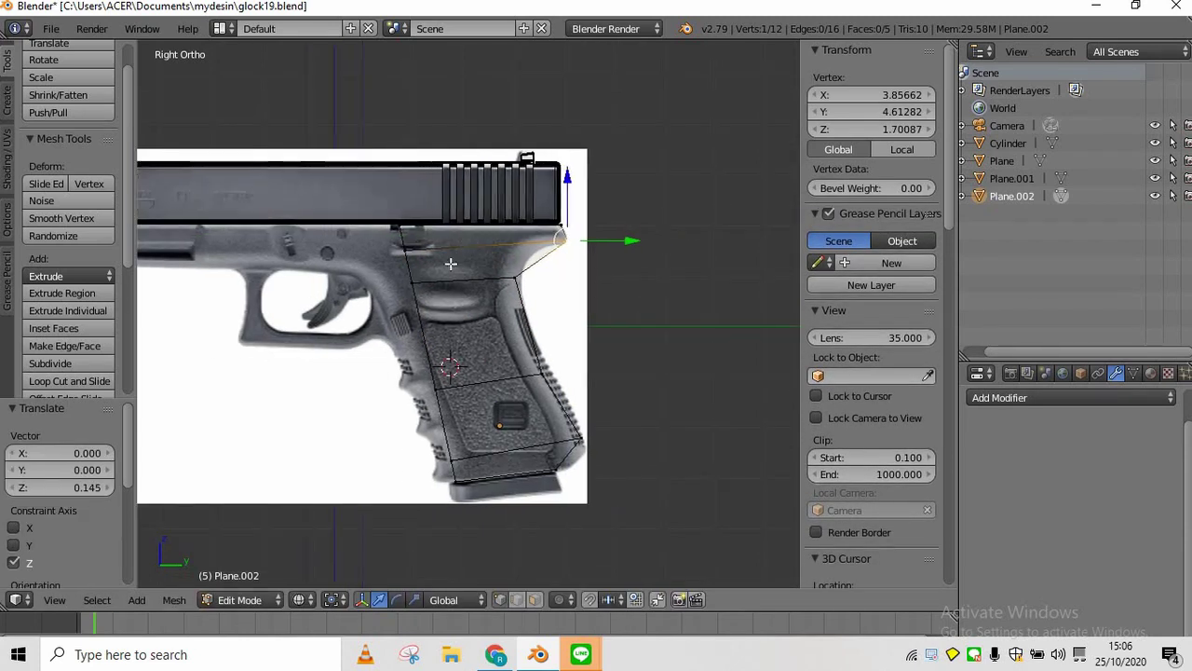
Switch the viewport shading from Wireframe to Solid to show the grip's faces
scroll(450, 263, "down", 5, "ctrl")
left_click(305, 599)
left_click(335, 539)
scroll(559, 373, "up", 1)
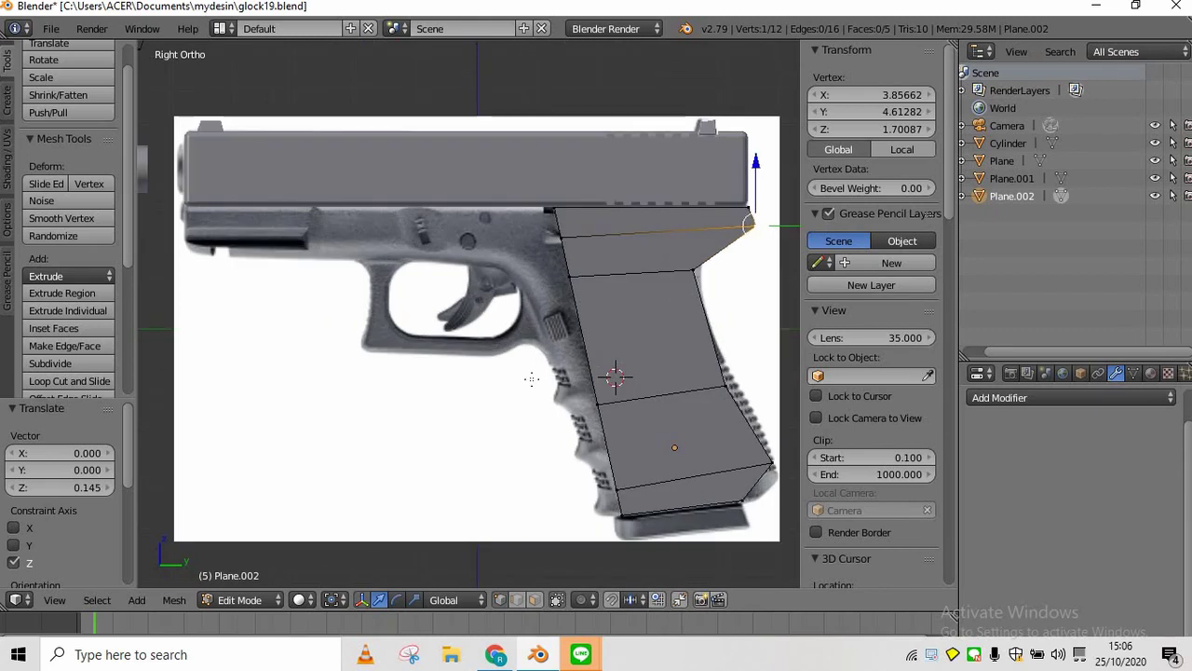
Add a Solidify modifier to the grip plane
scroll(559, 373, "down", 3, "ctrl")
left_click(1040, 397)
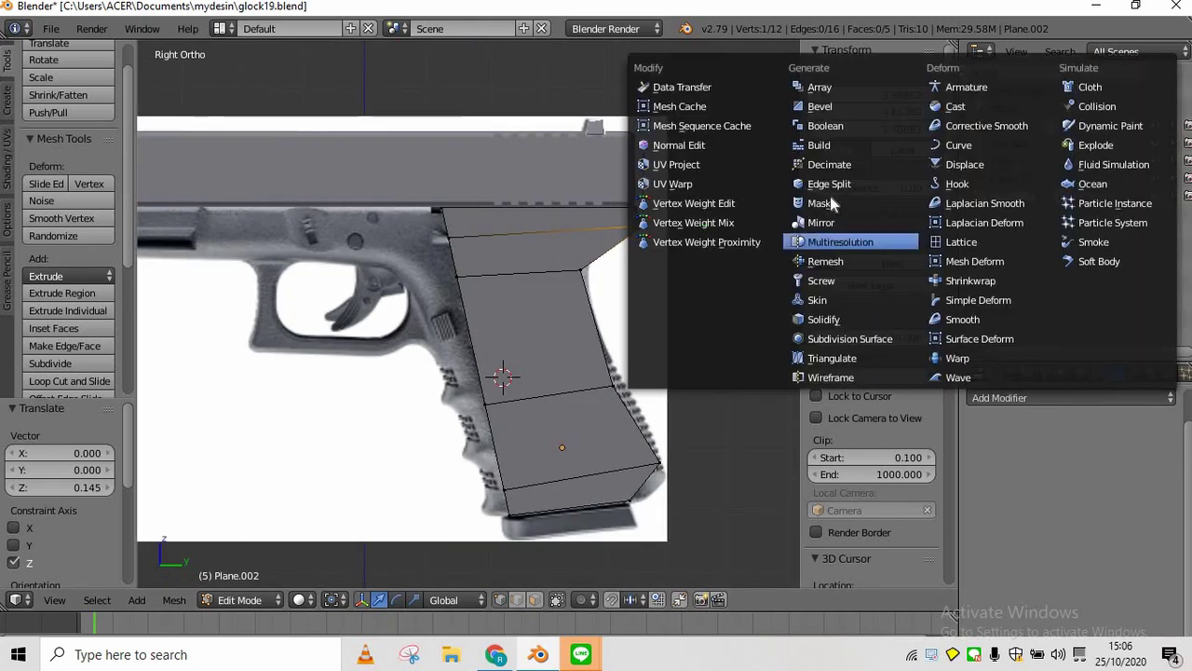
left_click(824, 319)
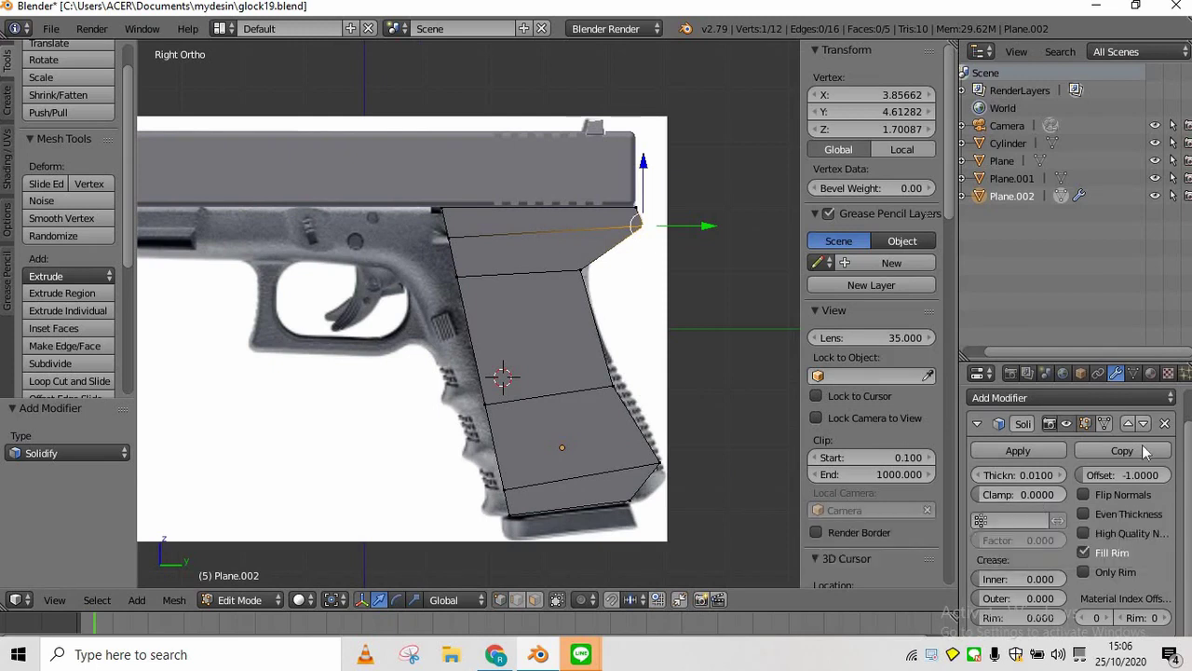
Replace the grip mesh's Solidify modifier with a Subdivision Surface modifier and set its view subdivisions to 3
left_click(1164, 423)
left_click(1060, 399)
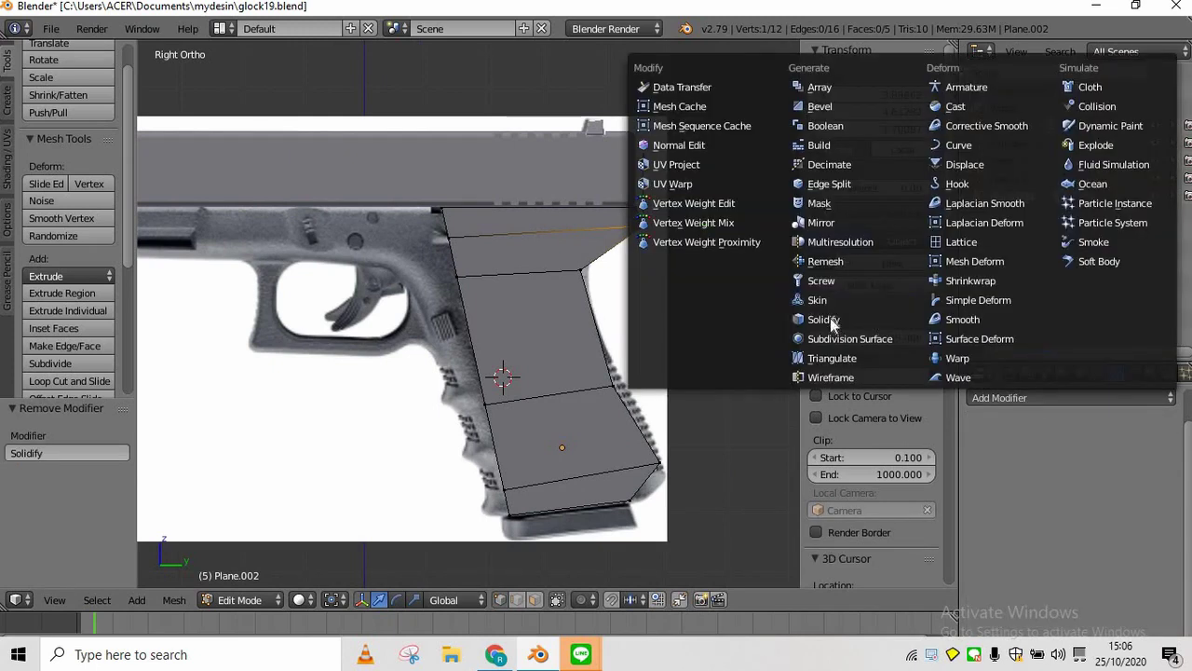
left_click(837, 338)
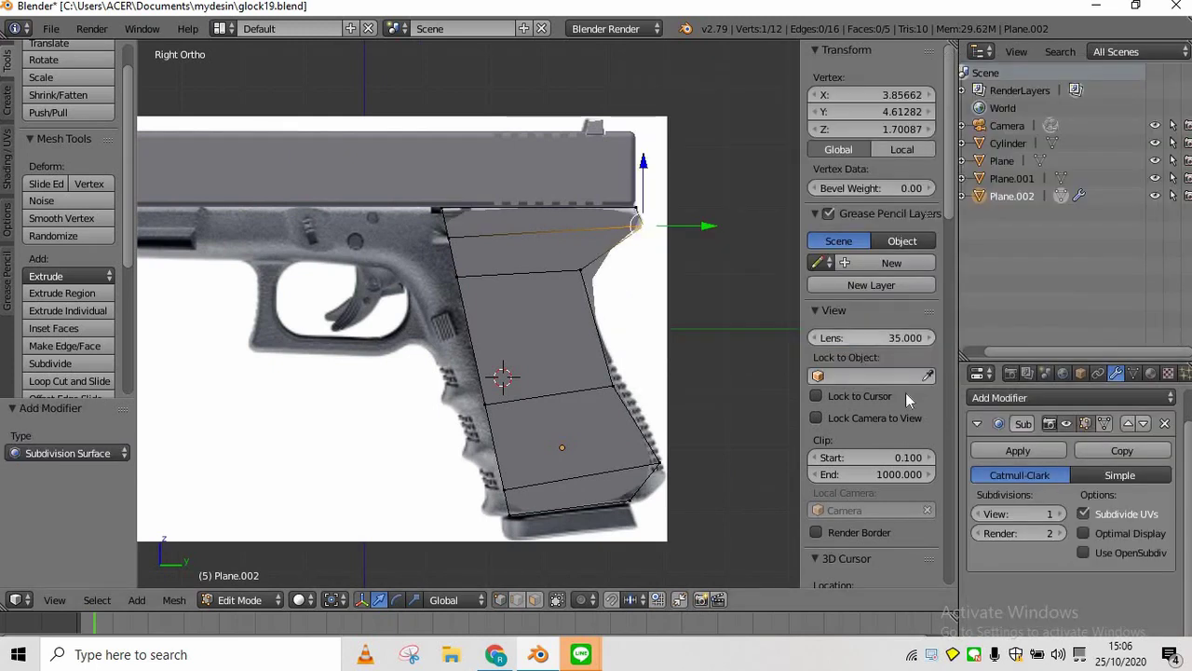
left_click(1061, 514)
left_click(1061, 514)
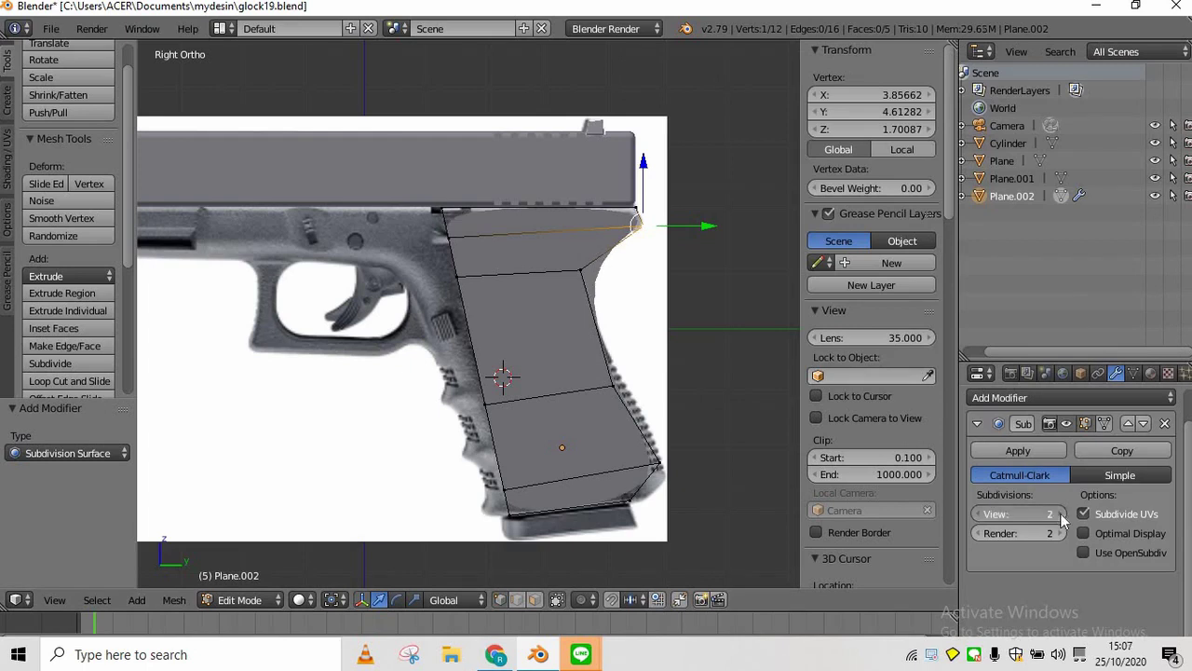
left_click(298, 599)
left_click(341, 556)
left_click(298, 599)
left_click(341, 537)
Extrude the front edges of the grip's upper section about -6.171 along Y to reach the pistol's front end
right_click(447, 238)
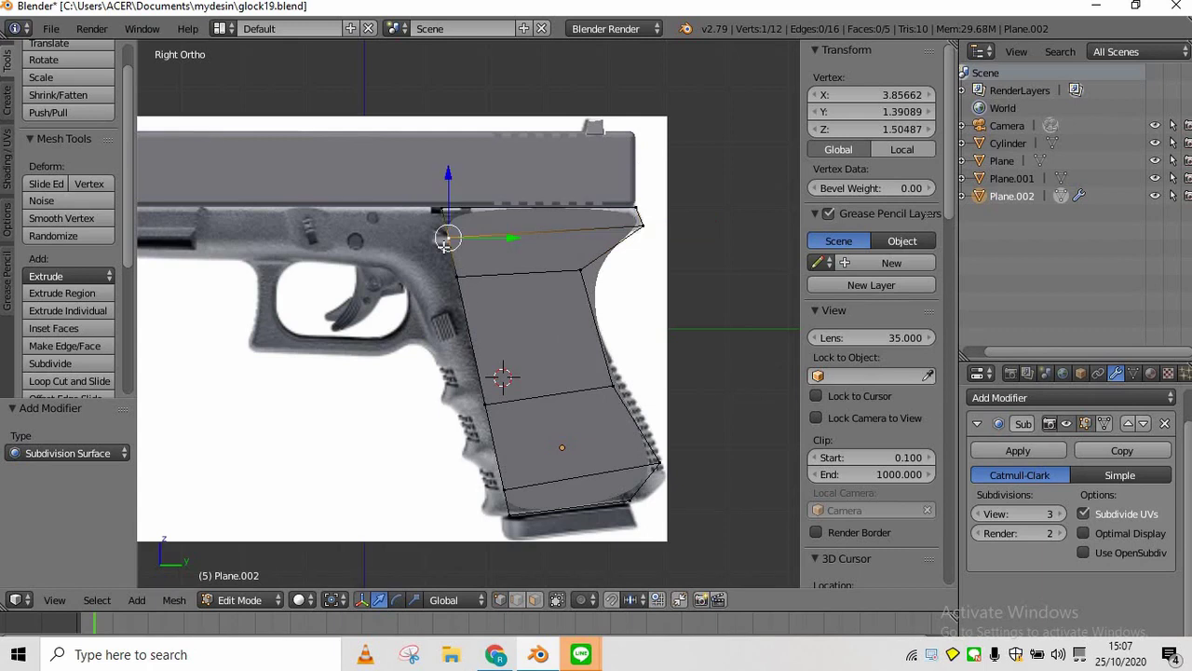
left_click(533, 600, "ctrl")
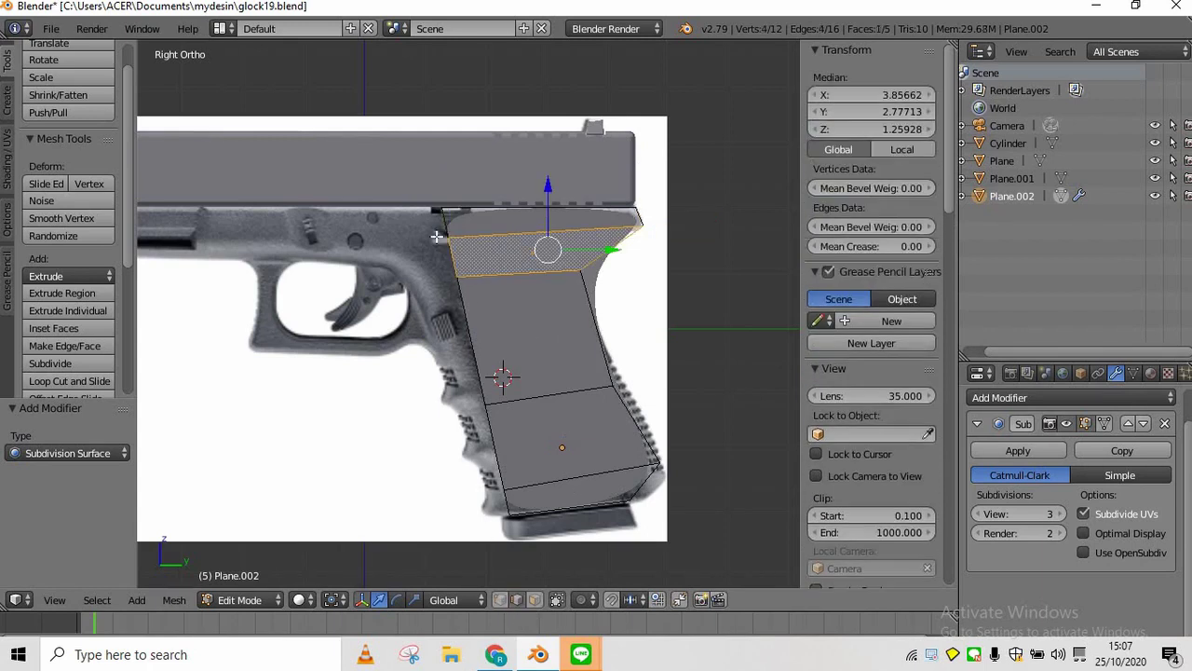
right_click(437, 237)
middle_click_drag(436, 236, 520, 236, "shift")
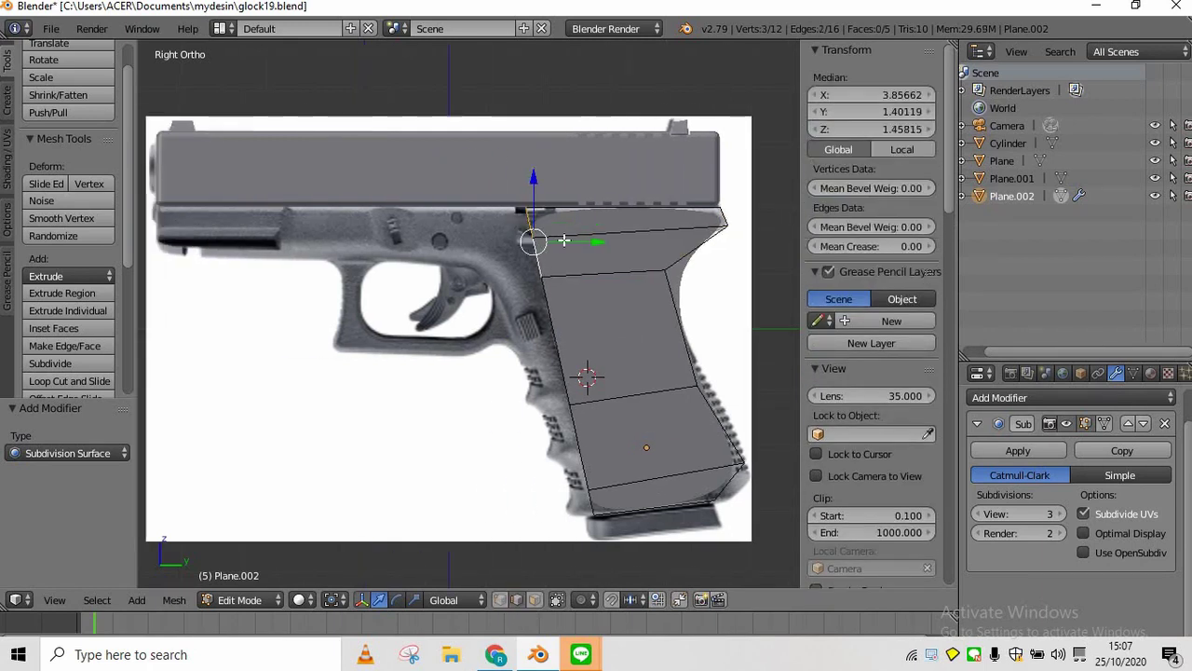
key("e")
key("y")
left_click(215, 266)
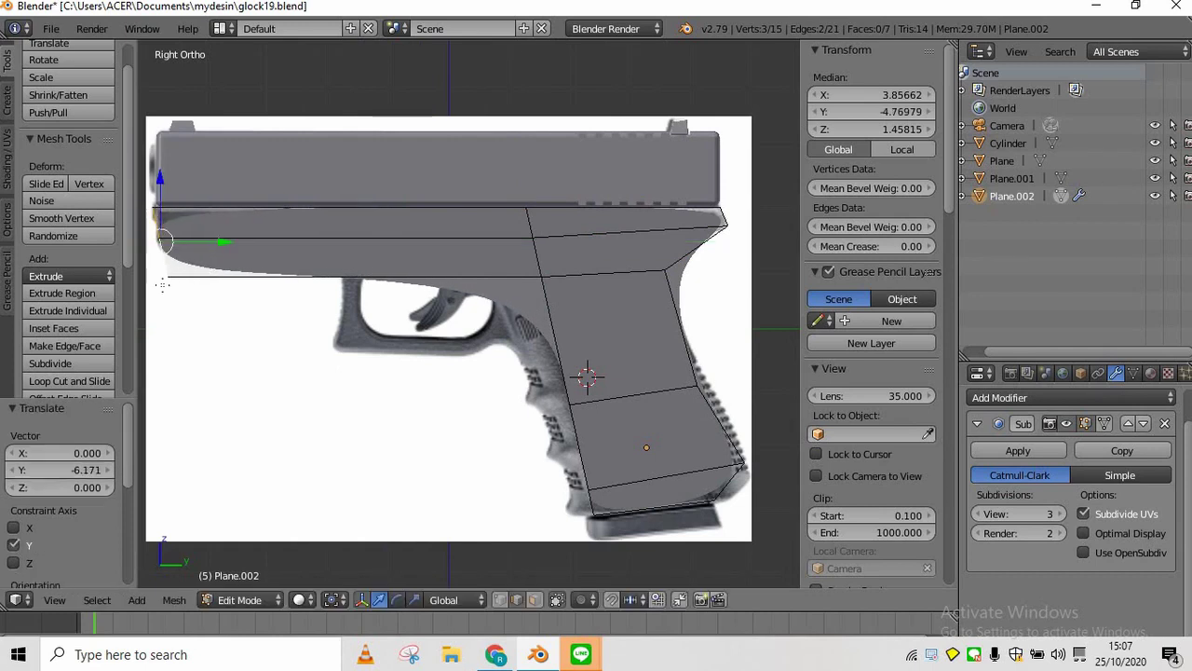
Raise the two lower vertices at the frame's front end by about 0.305 to follow the reference's underside
right_click(165, 240)
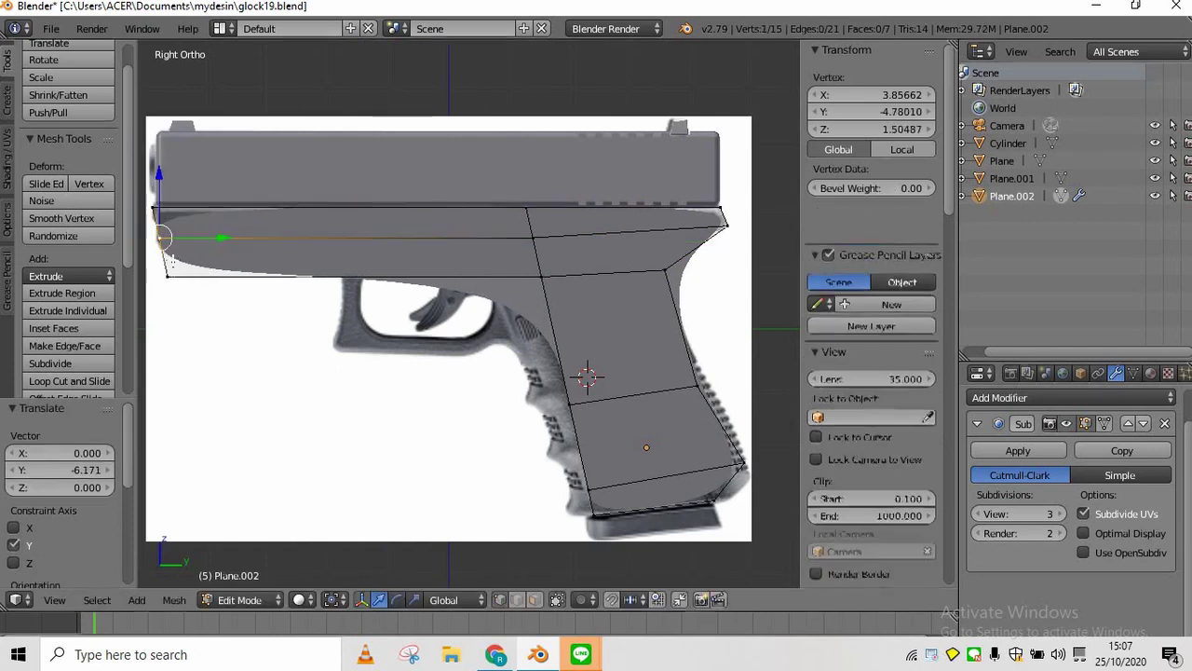
right_click(168, 276, "shift")
left_click_drag(164, 213, 167, 202)
Shift the frame's front vertices along Y to match the reference's front end, using a final move of about 0.131
right_click(168, 264)
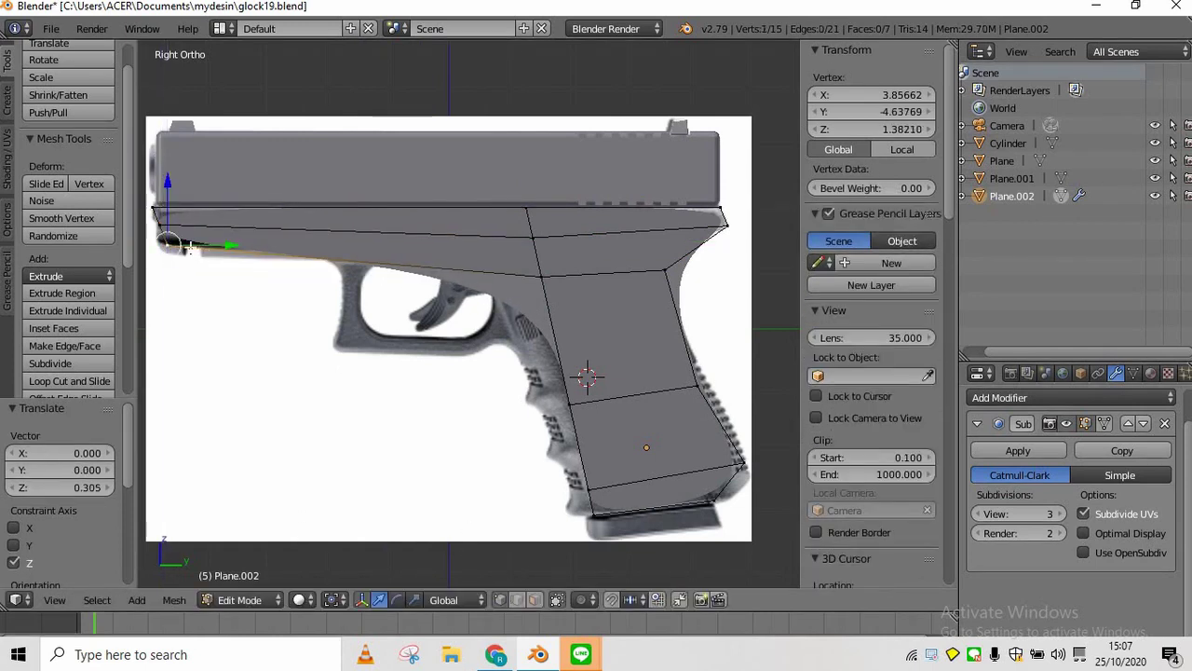
right_click(162, 224, "shift")
left_click_drag(213, 235, 324, 205)
right_click(166, 246)
left_click(517, 602)
right_click(154, 217)
right_click(154, 235, "shift")
Add a loop cut very close to the frame's front end and check the smoothed outline in Object Mode
right_click(328, 209)
left_click(300, 218)
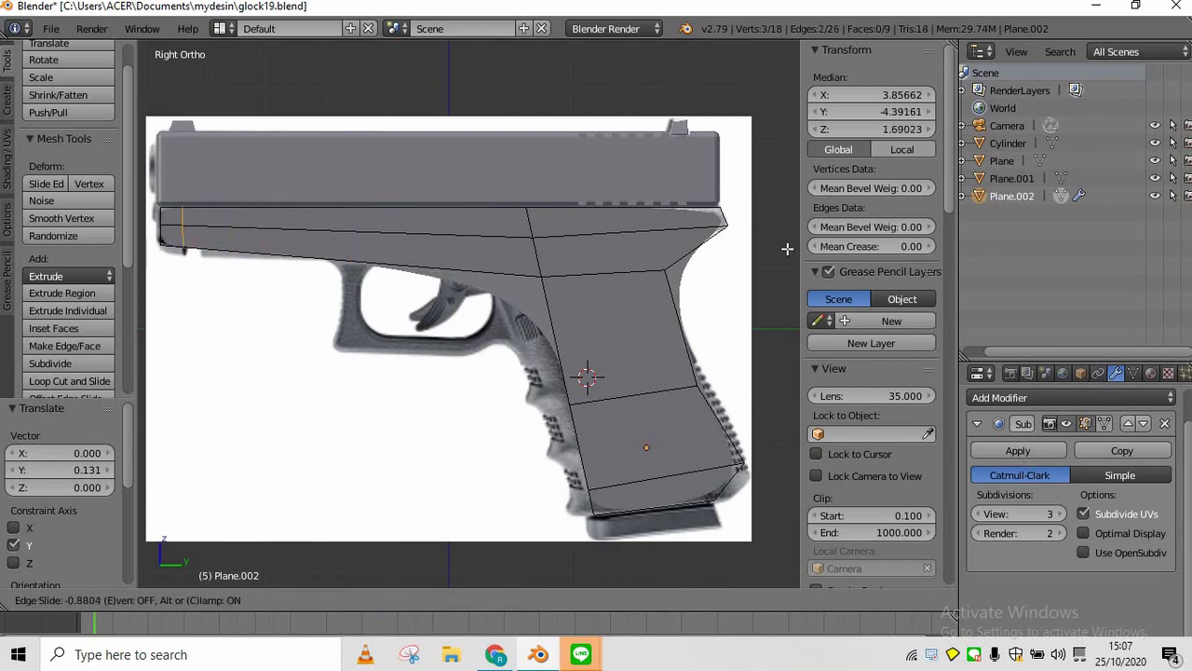
left_click(659, 235)
key("Tab")
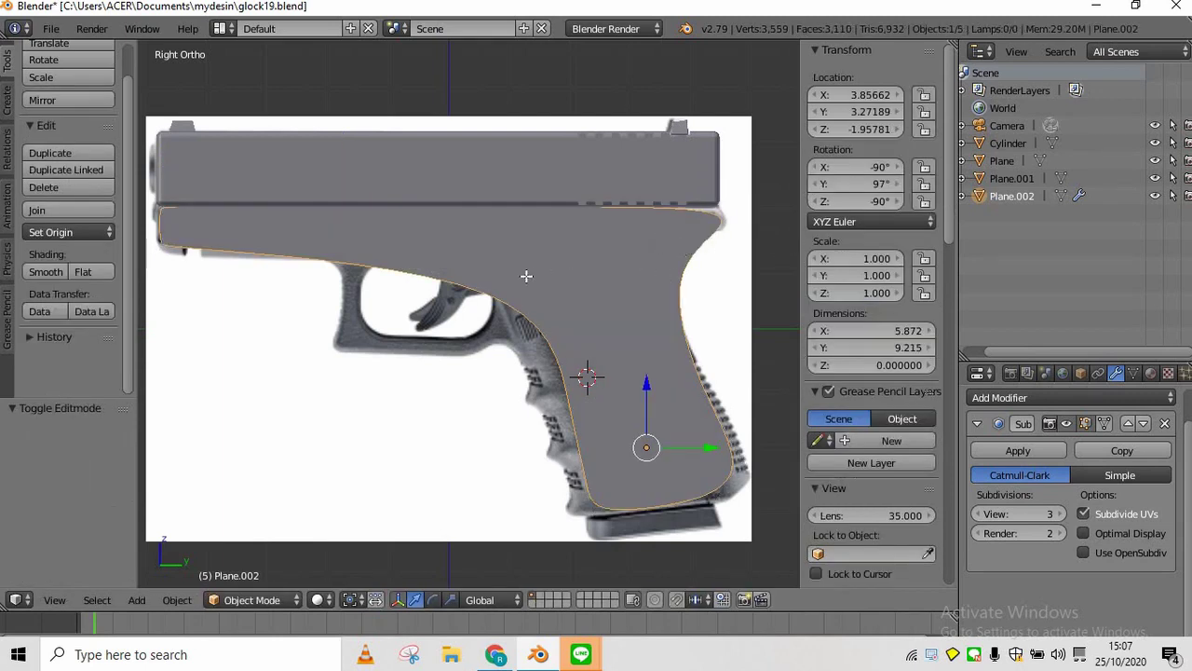
Add a vertical loop cut across the frame above the trigger guard and slide it slightly toward the grip
key("Tab")
right_click(470, 270)
key("ctrl+r")
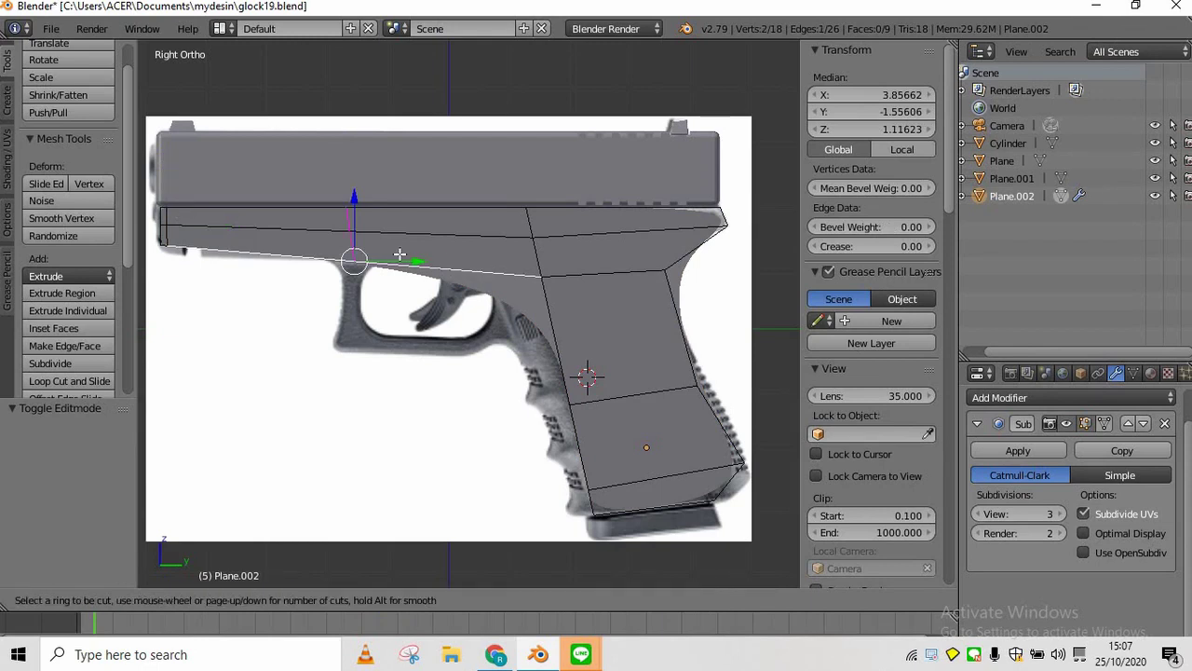
left_click(441, 248)
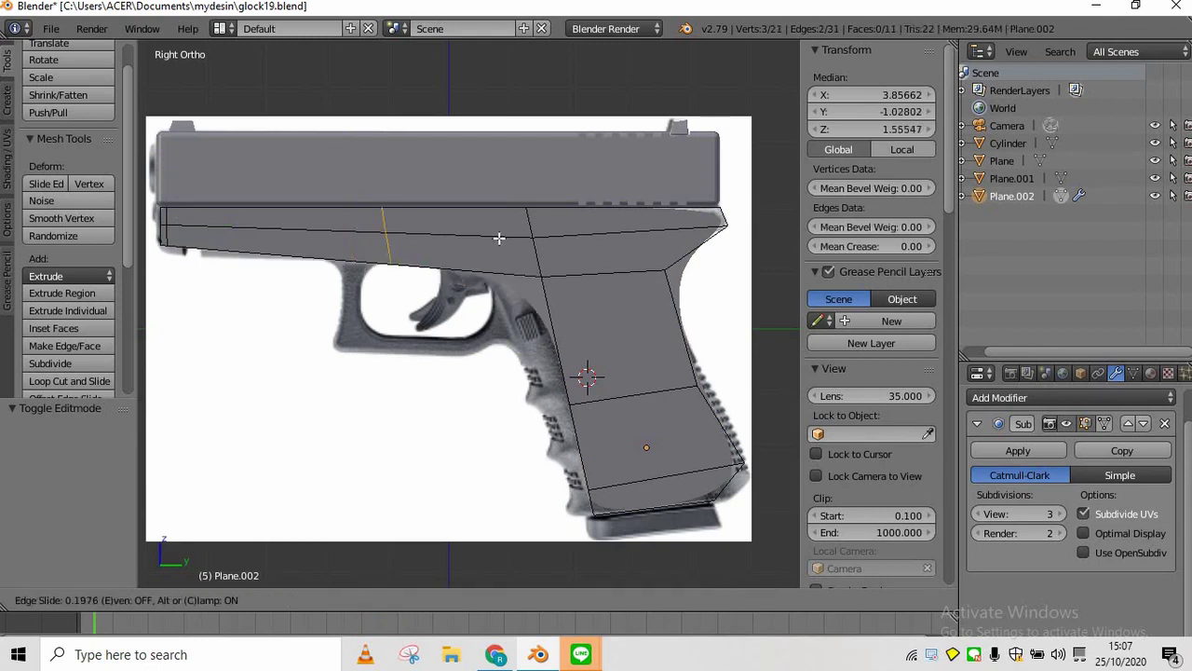
left_click(451, 229)
Move the vertices along the grip's front edge about -0.436 along Y toward the reference's finger grooves and check the smoothed shape
right_click(570, 356)
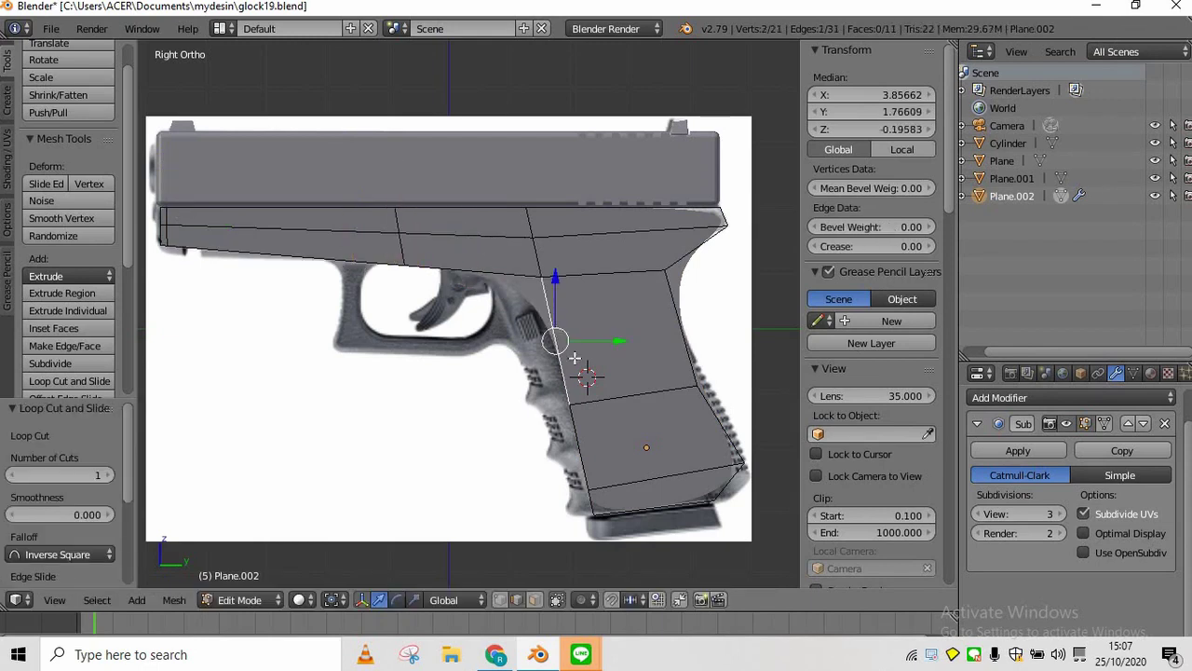
right_click(576, 463, "shift")
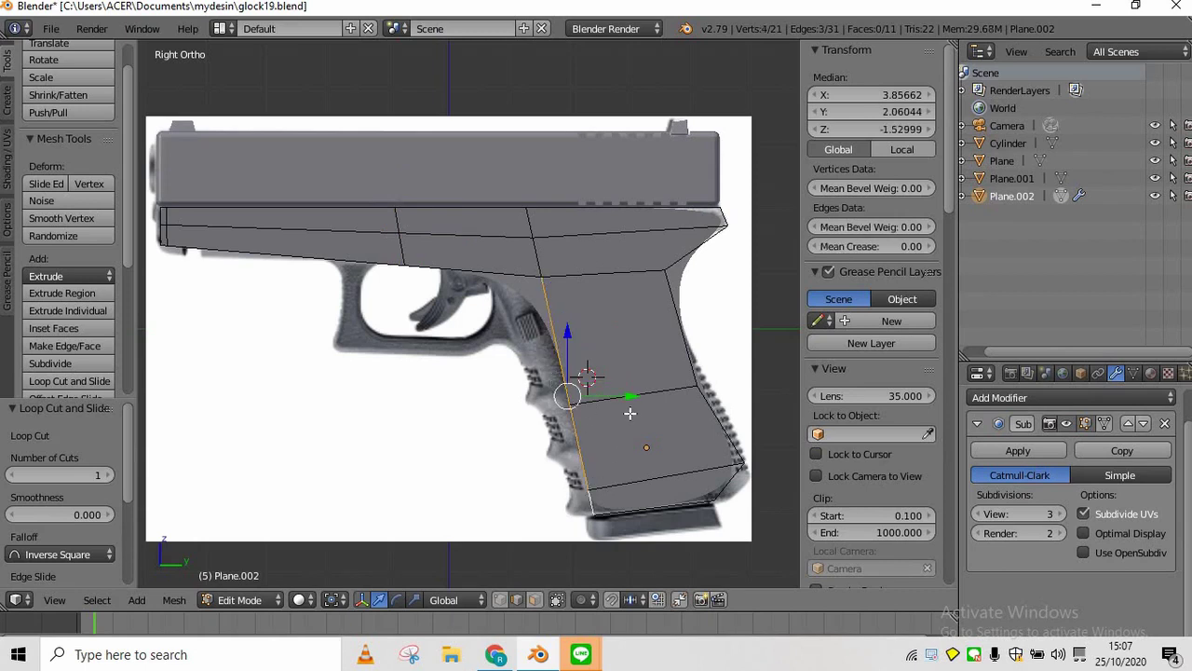
left_click_drag(621, 397, 602, 399)
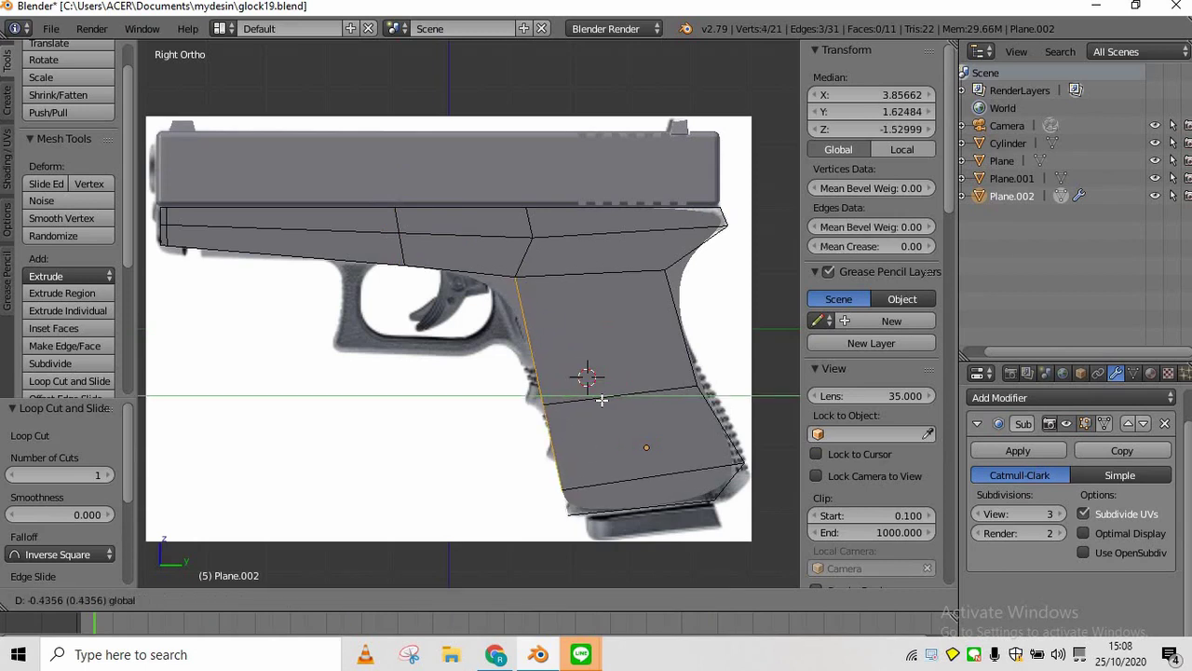
left_click(593, 402)
key("Tab")
key("Tab")
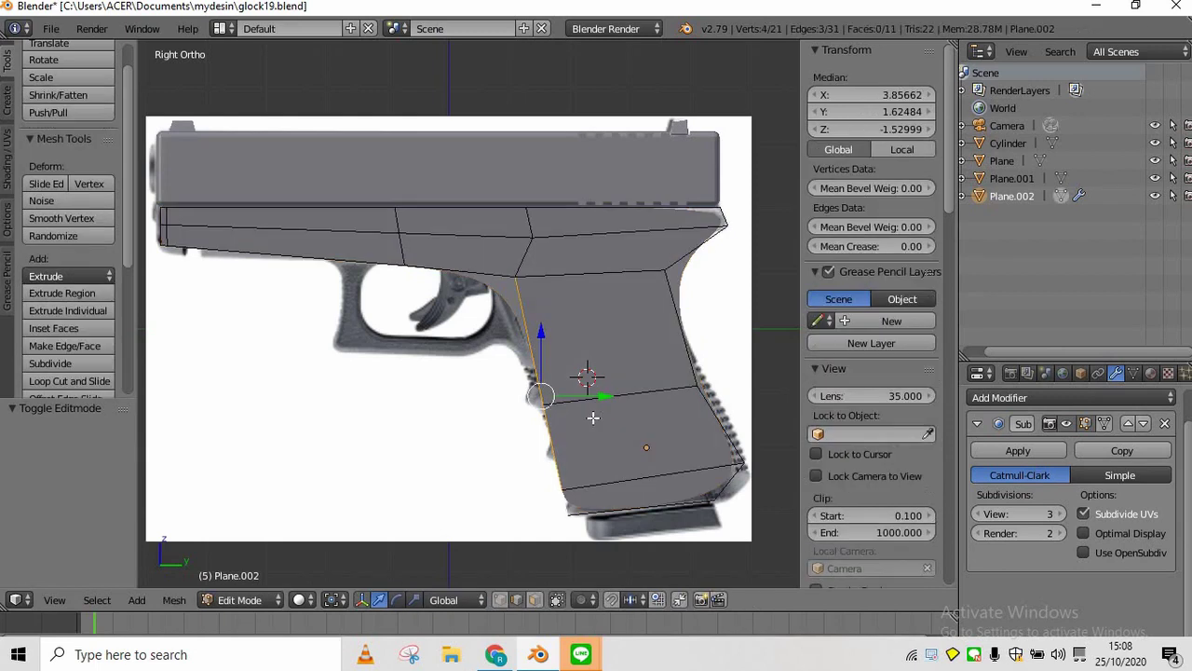
key("Tab")
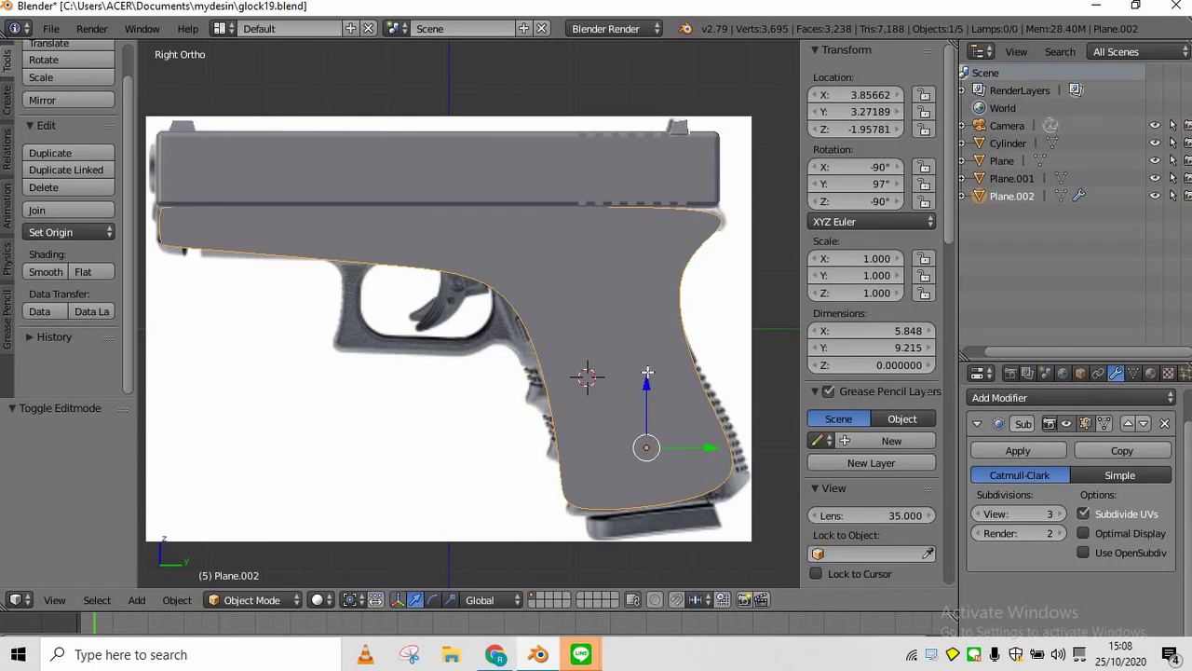
Move the grip's lower rear corner vertex about 0.363 outward along Y
key("Tab")
scroll(647, 372, "up", 3, "ctrl")
right_click(643, 215)
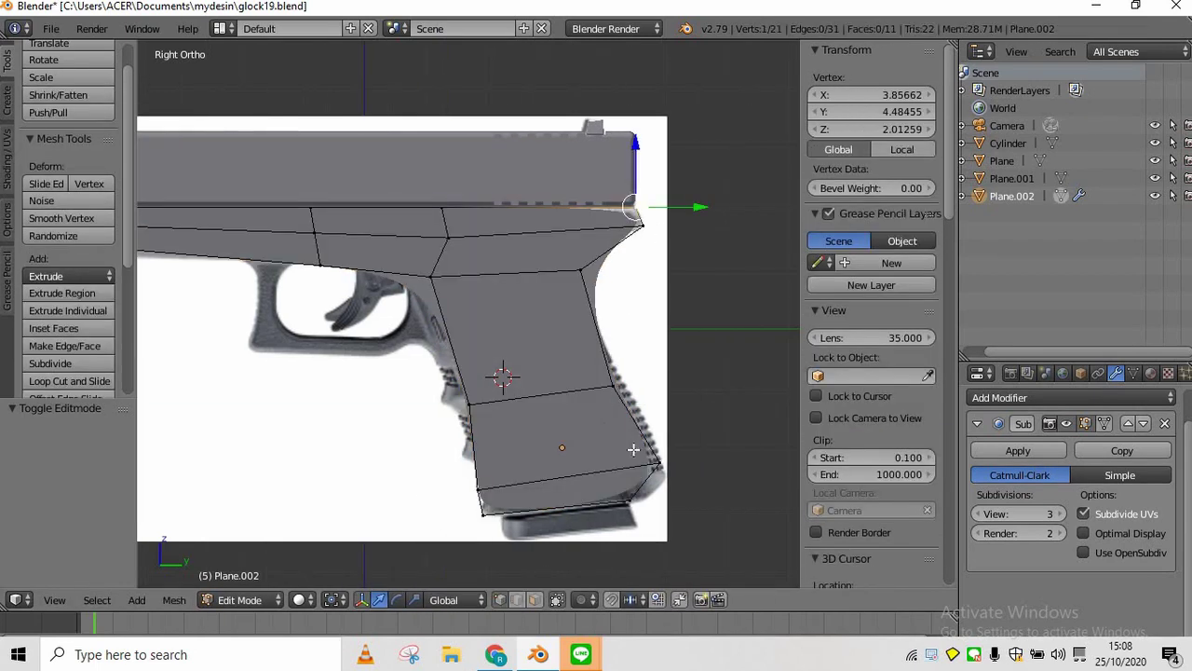
right_click(659, 462)
key("g")
key("y")
left_click(630, 400)
Add a loop cut across the lower grip, slide it up near the existing middle edge, and check the smoothed shape
key("ctrl+r")
left_click(622, 390)
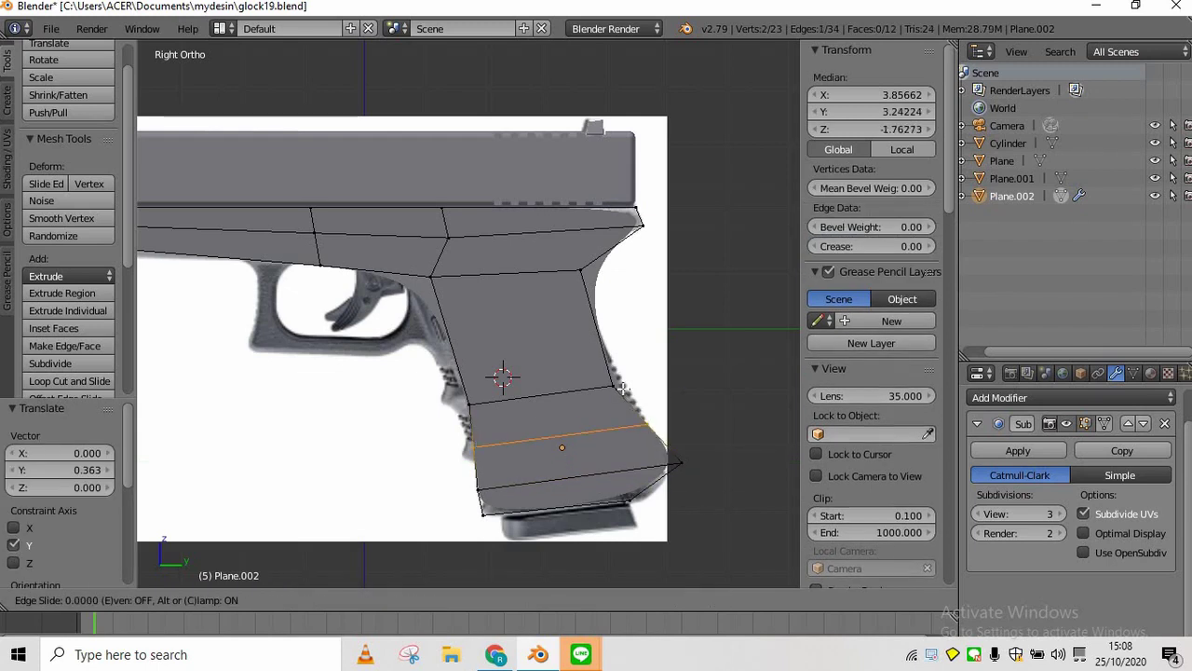
left_click(664, 259)
key("Tab")
key("Tab")
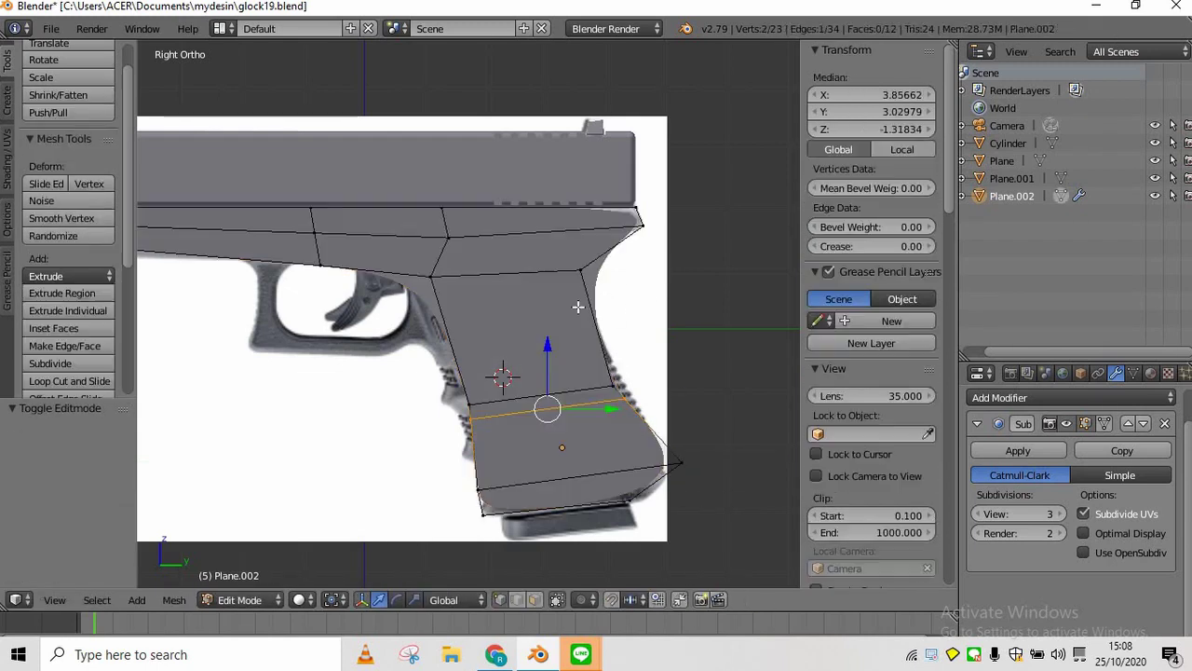
key("Tab")
key("Tab")
Show the model in wireframe and add a loop cut across the upper grip, just below the frame
key("z")
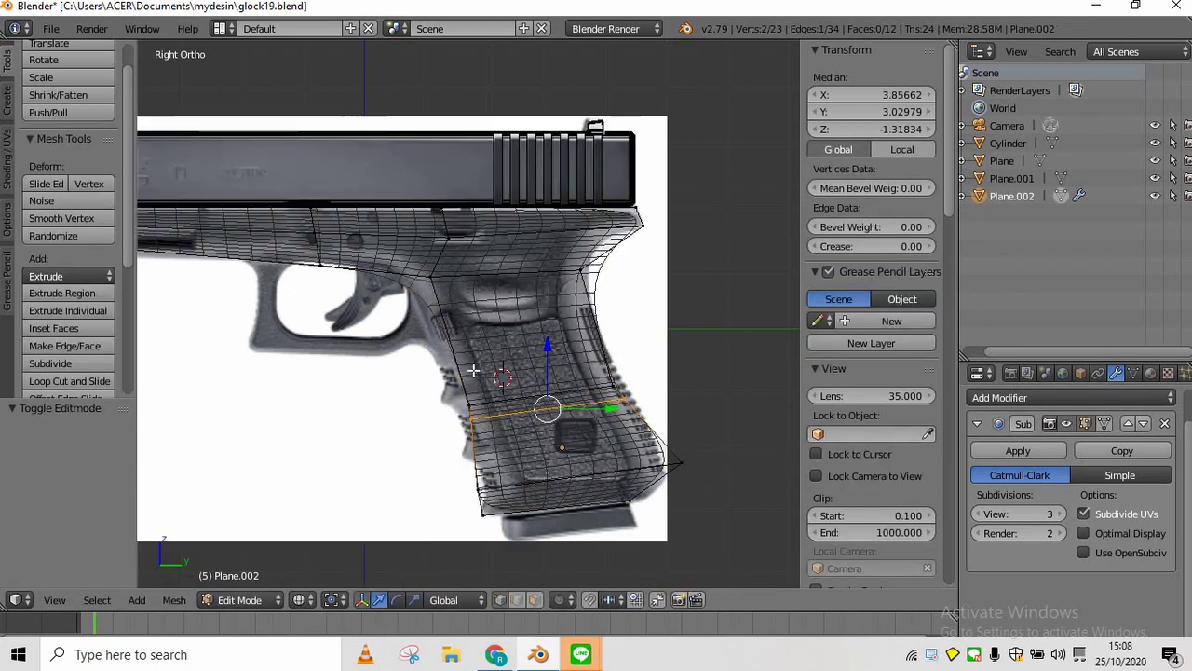
key("ctrl+r")
left_click(572, 284)
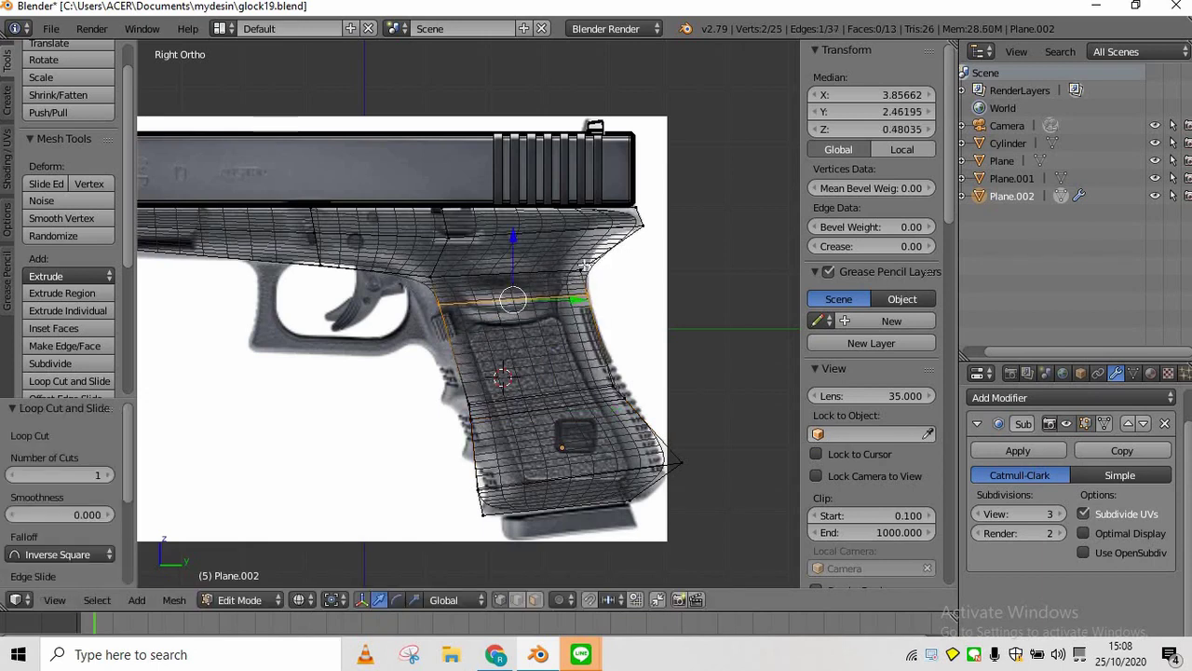
left_click(689, 291)
key("Tab")
key("Tab")
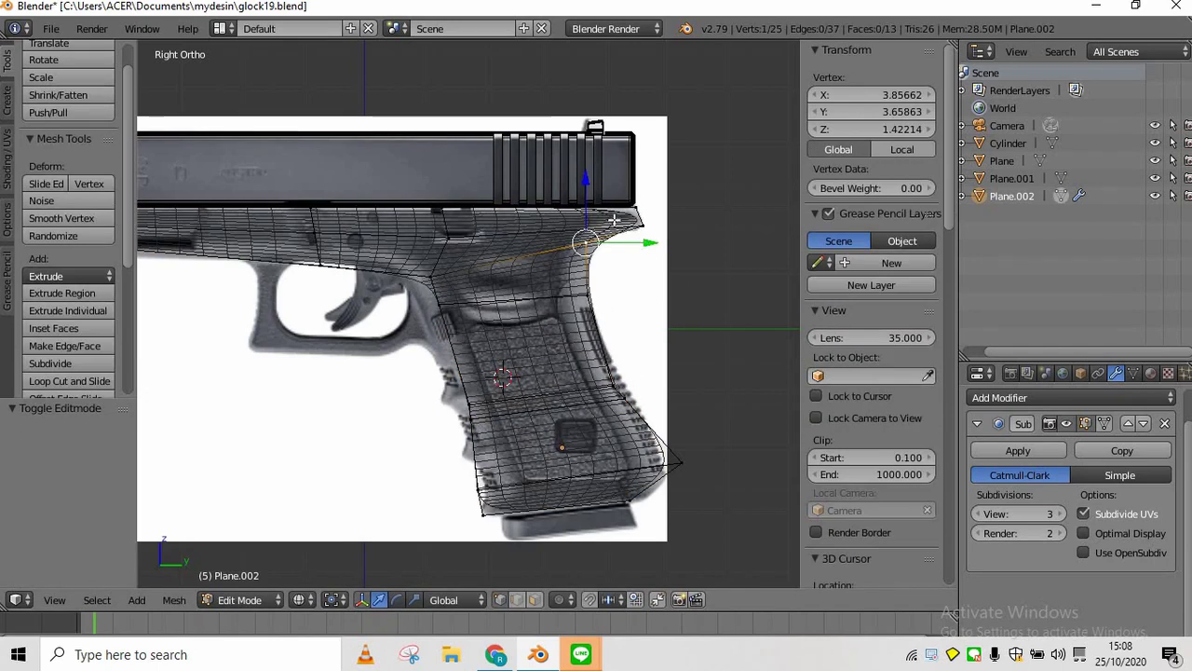
right_click(617, 214)
key("ctrl+r")
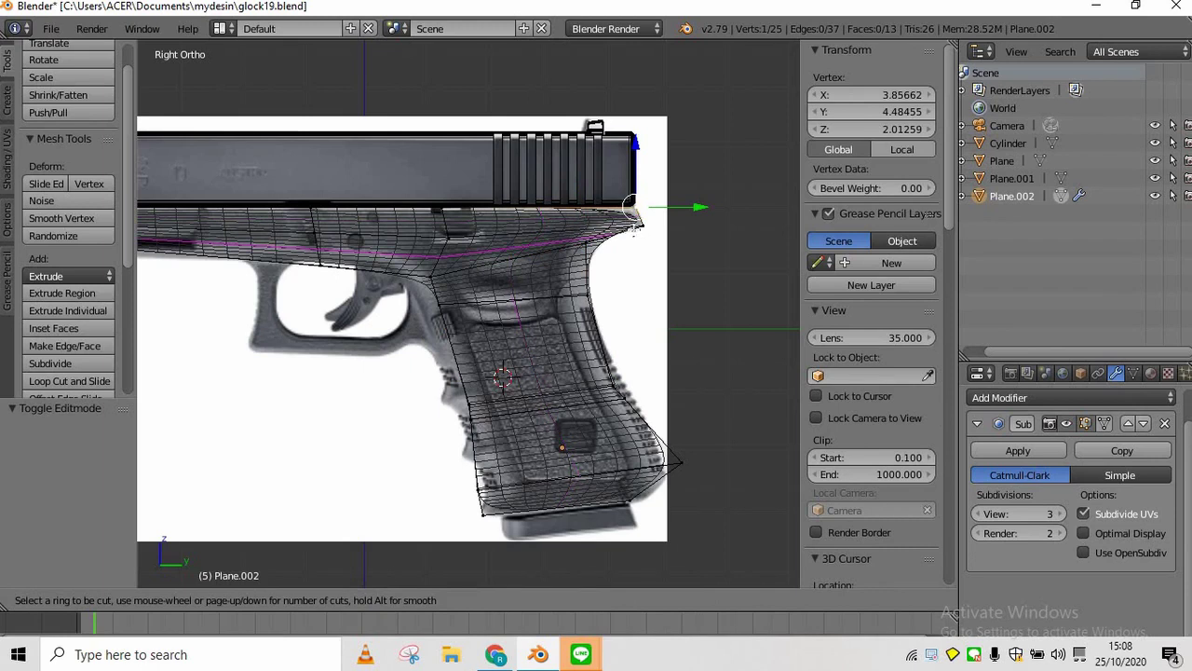
key("Escape")
Move the tip vertex of the rear tang above the grip by about 0.145 in Y and 0.121 in Z
scroll(577, 244, "up", 2)
scroll(575, 245, "down", 1)
right_click(611, 230)
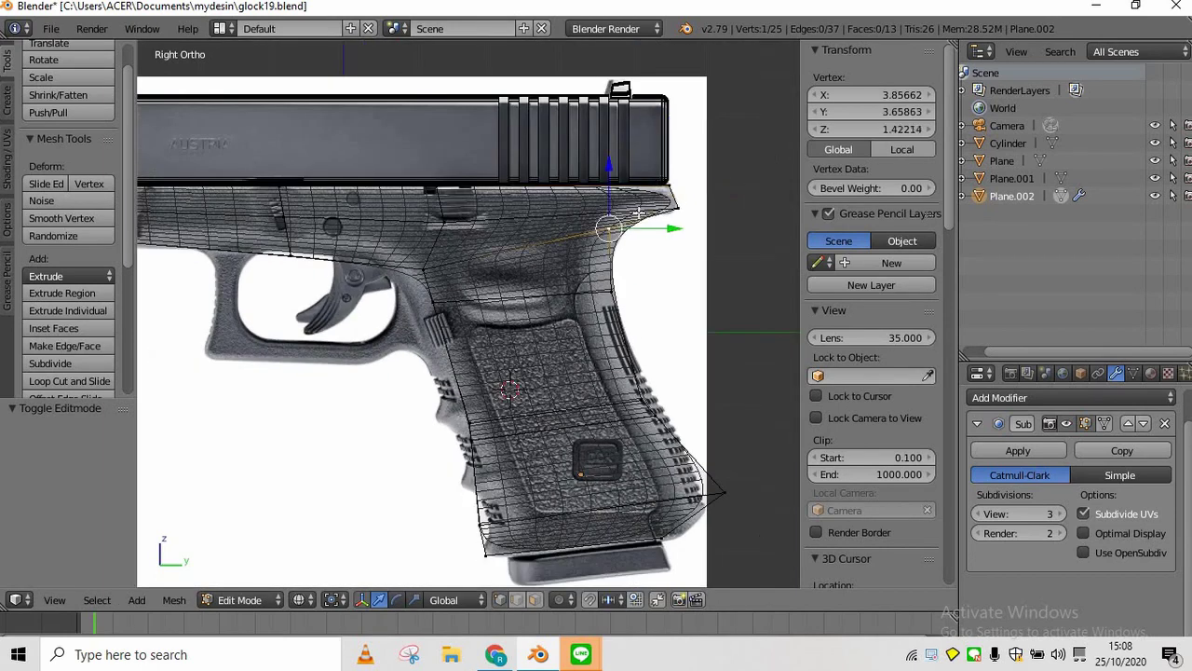
right_click(674, 207)
key("g")
left_click(717, 245)
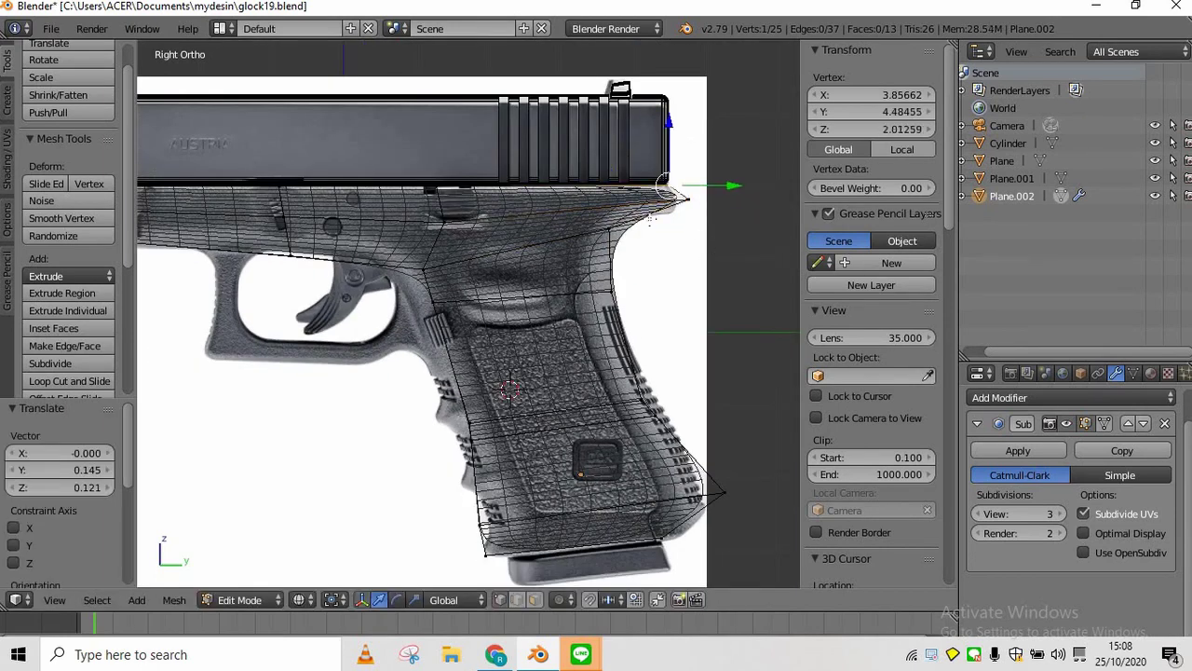
Cut a vertical line of new vertices through the rear tang with the Knife tool
middle_click_drag(671, 246, 531, 245, "shift")
scroll(531, 245, "up", 5)
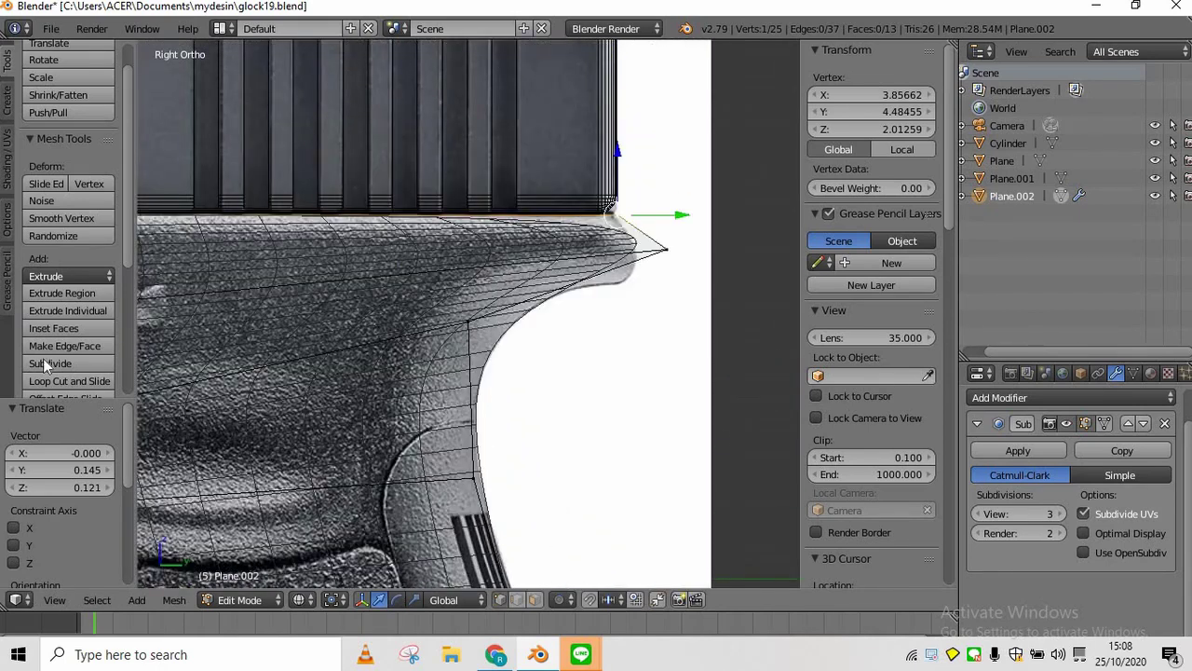
scroll(43, 358, "down", 3)
left_click(40, 381)
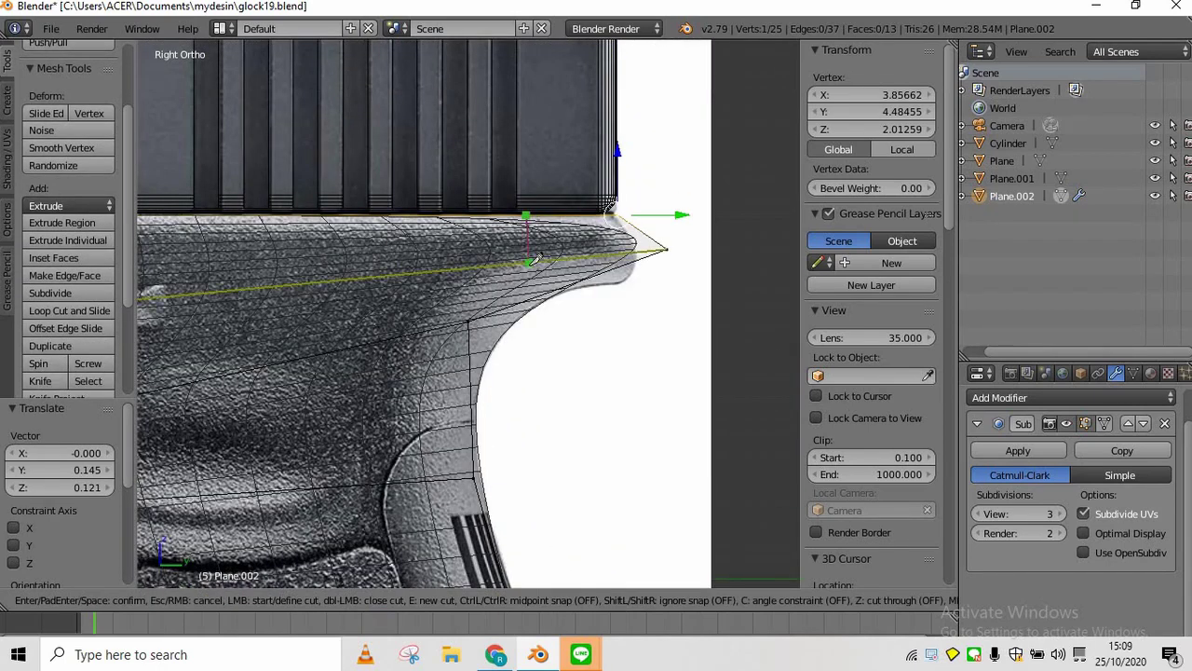
key("Return")
Try to move all the new knife-cut vertices together toward the tang's tip
key("g")
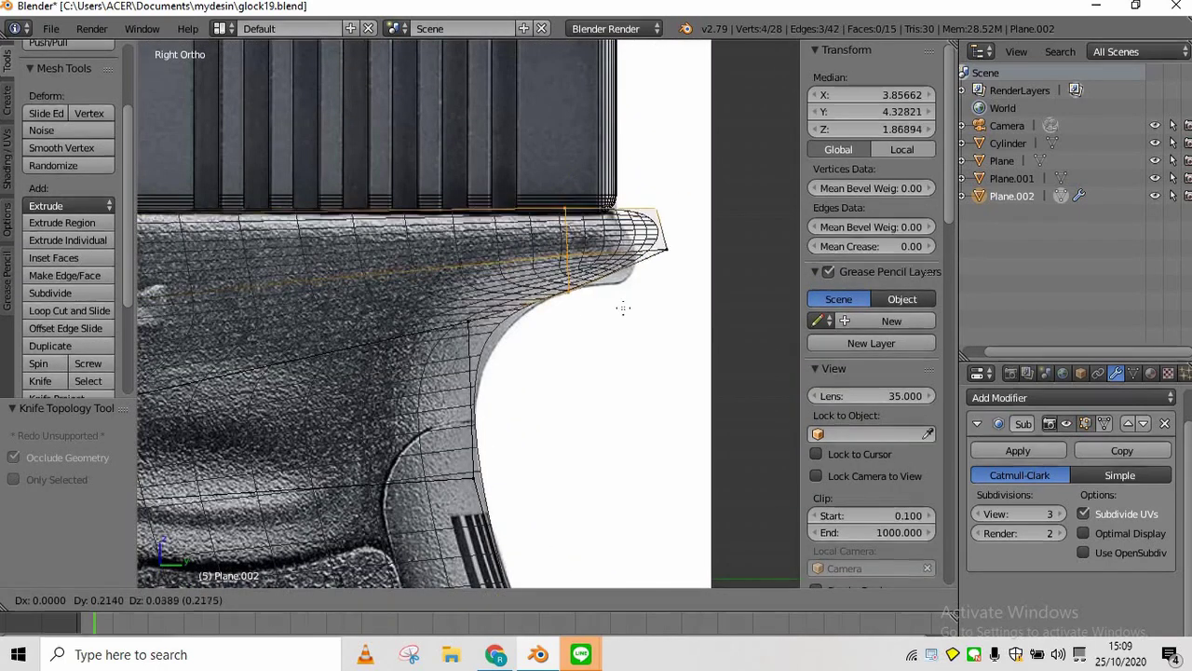
left_click(628, 292)
key("ctrl+z")
Move the knife cut's three vertices individually toward the tang's tip, shifting the upper one about 0.195 along Y
right_click(530, 218)
left_click_drag(592, 216, 626, 218)
right_click(529, 262)
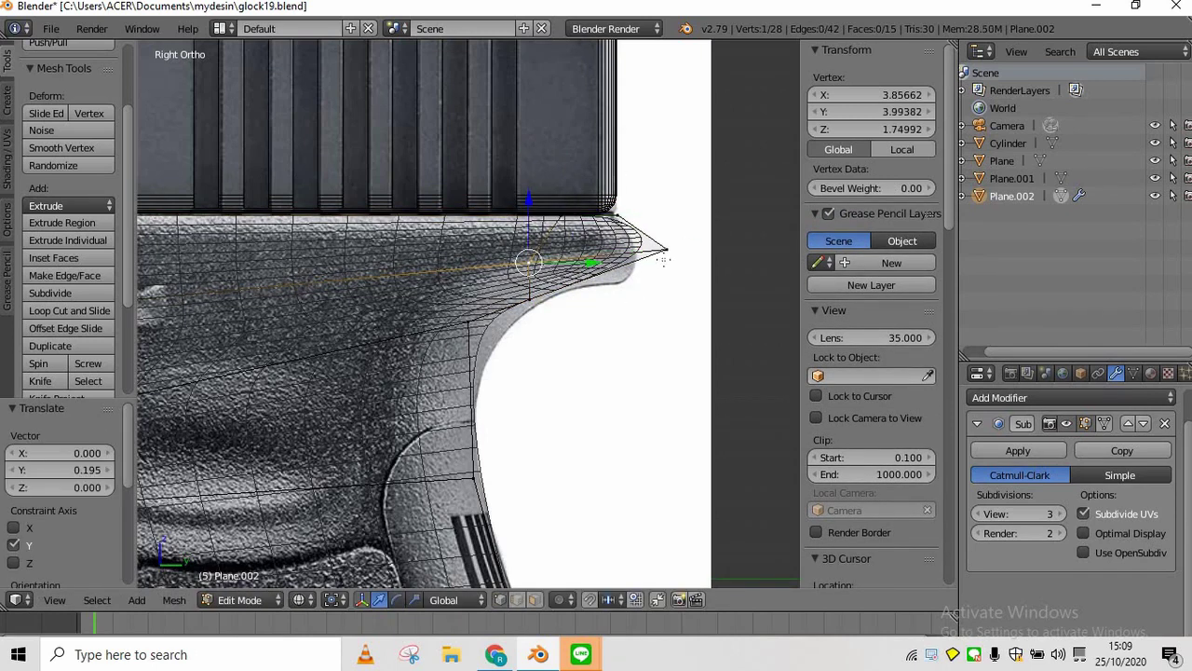
left_click_drag(594, 262, 659, 312)
key("g")
left_click(662, 305)
right_click(530, 300)
key("g")
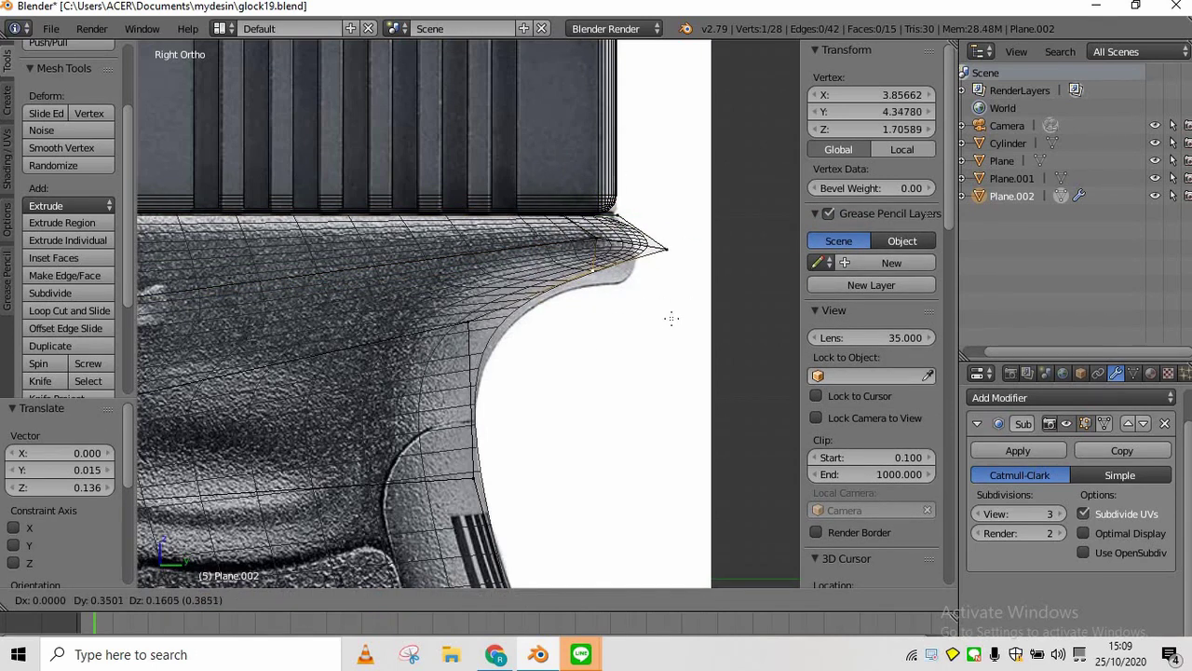
left_click(663, 327)
Move the tang's tip vertex about -0.146 in Y and -0.073 in Z, fit its underside vertex to the reference, and check the outline
right_click(669, 250)
key("g")
left_click(715, 294)
right_click(584, 288)
key("g")
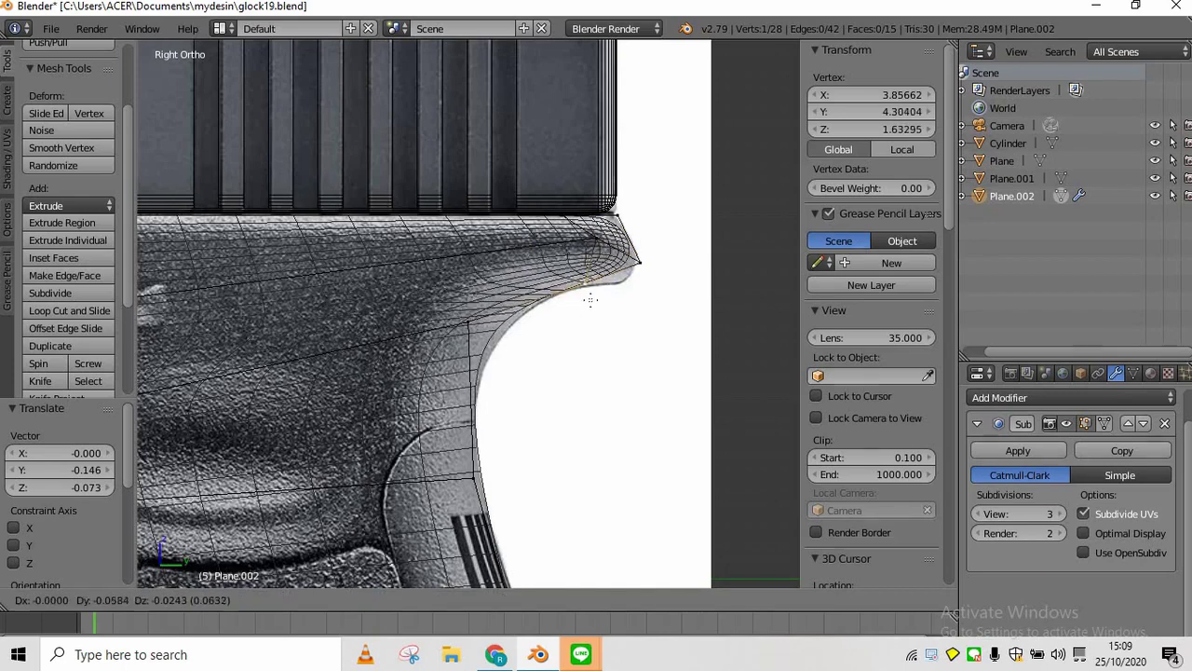
left_click(592, 285)
key("Tab")
scroll(538, 355, "down", 5)
middle_click_drag(435, 444, 519, 359, "shift")
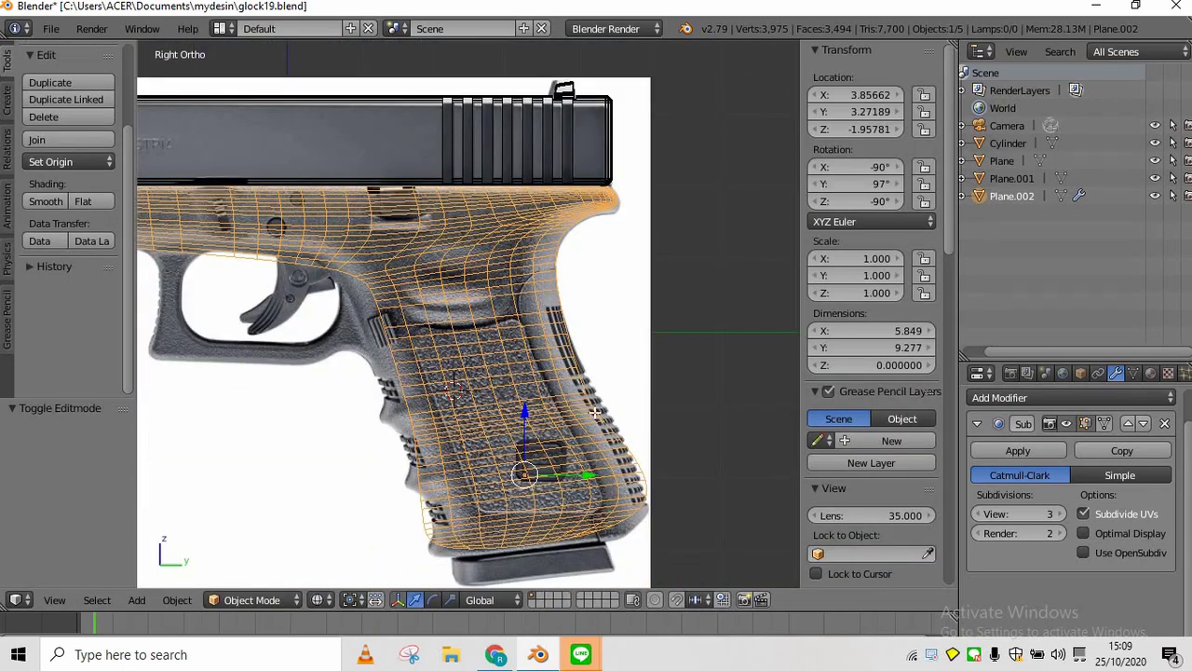
Move two vertices on the grip's rear edge to follow the reference, shifting the first about 0.02 in Y and 0.302 in Z
key("Tab")
scroll(596, 410, "up", 1)
middle_click_drag(728, 474, 672, 472, "shift")
key("g")
left_click(674, 448)
right_click(543, 436)
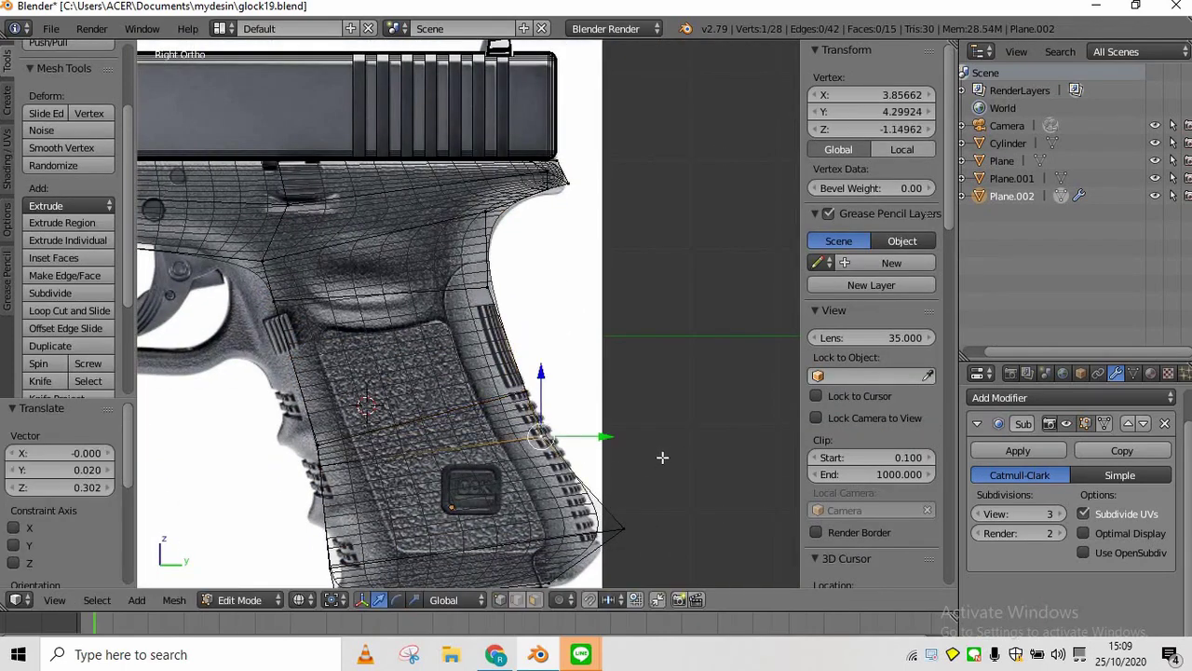
key("g")
left_click(649, 461)
key("Tab")
Move the two lower vertices at the frame's front end about -0.05 in Y and -0.118 in Z
scroll(559, 452, "down", 1)
middle_click_drag(389, 398, 474, 399, "shift")
scroll(474, 398, "down", 8, "ctrl")
scroll(373, 322, "down", 3, "ctrl")
scroll(307, 264, "up", 2)
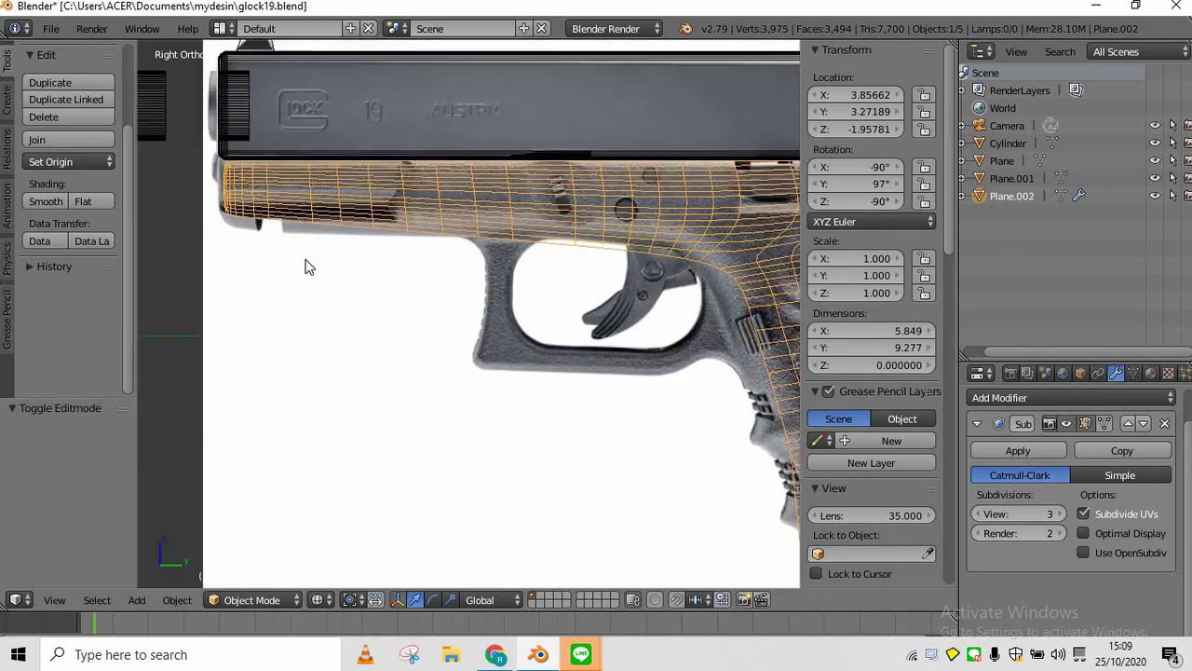
key("Tab")
right_click(189, 197, "shift")
key("g")
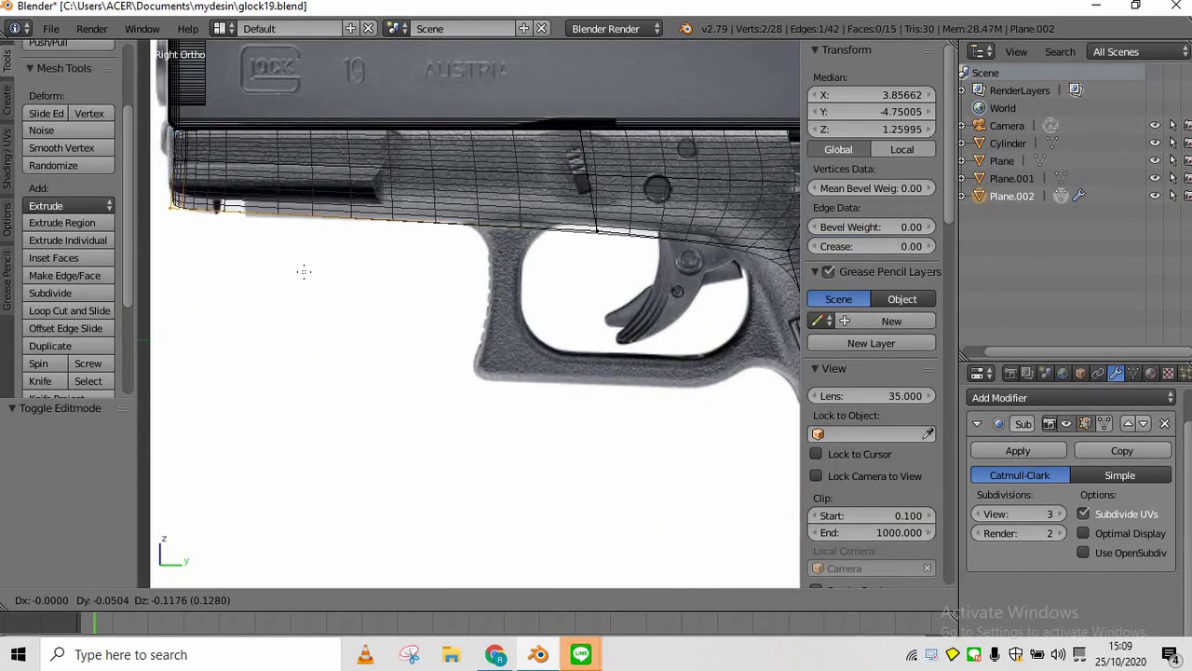
left_click(303, 270)
Fit the frame's underside vertex above the trigger guard to the reference and save over glock19.blend
right_click(601, 235)
key("g")
left_click(632, 264)
key("Tab")
scroll(642, 278, "down", 5)
key("ctrl+s")
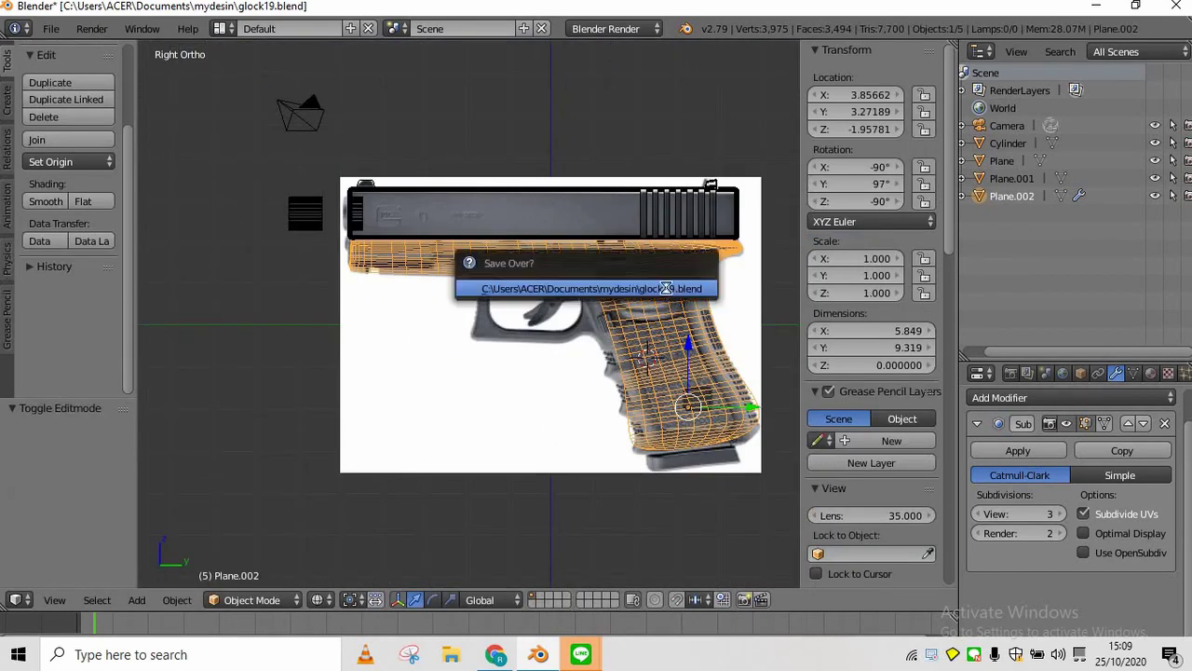
left_click(663, 288)
Move the two vertices at the front junction of frame and grip, behind the trigger, onto the reference outline
scroll(610, 322, "up", 3, "ctrl")
key("Tab")
scroll(559, 299, "up", 3)
right_click(529, 301)
right_click(519, 272, "shift")
key("g")
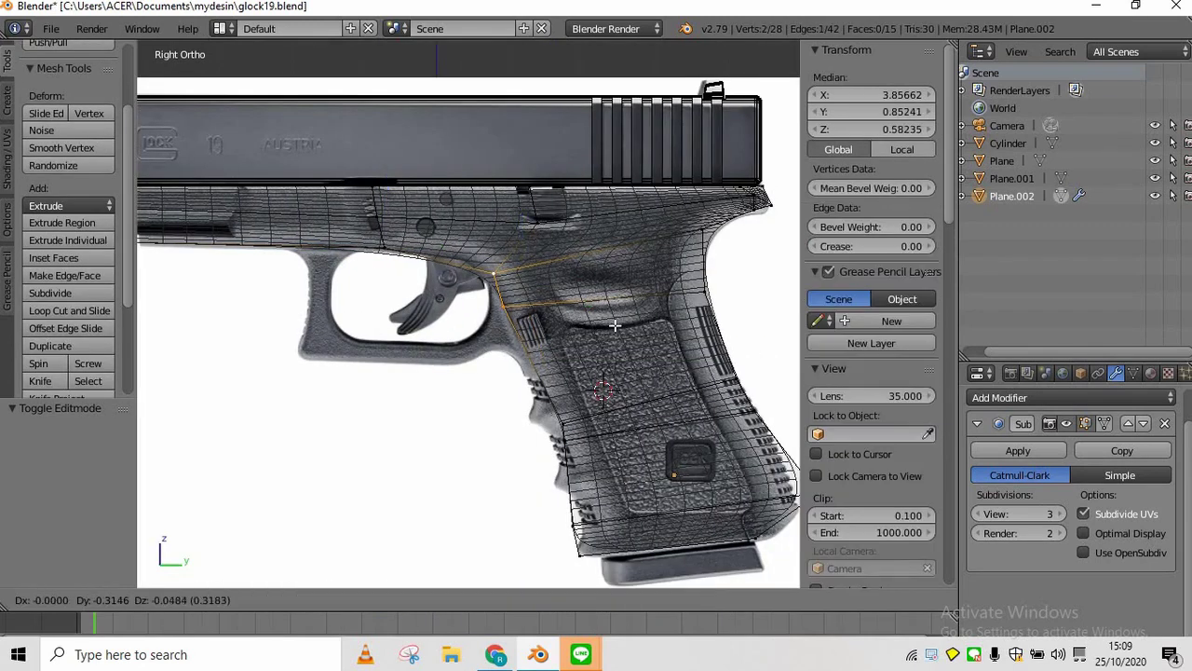
left_click(599, 300)
Try to move a single vertex on the grip's front edge about -0.411 in Y and 0.073 in Z
right_click(388, 252)
right_click(570, 427)
key("g")
left_click(609, 411)
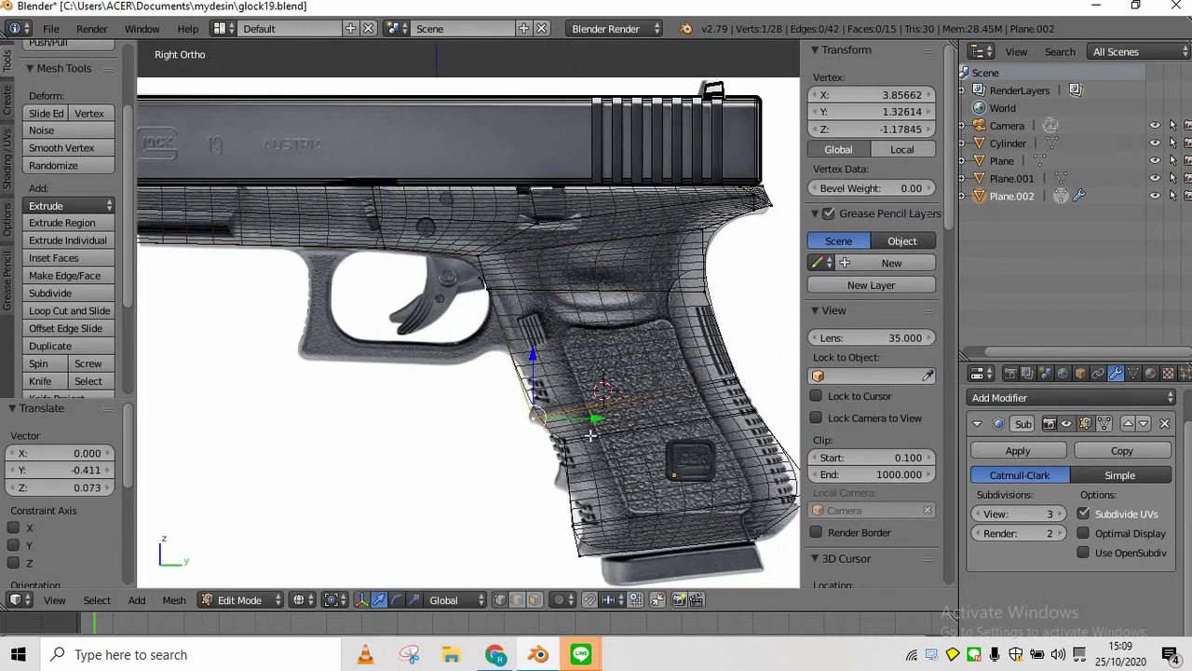
key("ctrl+z")
Move the two neighbouring vertices midway down the grip's front edge together to match the reference outline
right_click(573, 443, "shift")
key("g")
left_click(657, 408)
key("Tab")
scroll(640, 398, "down", 2)
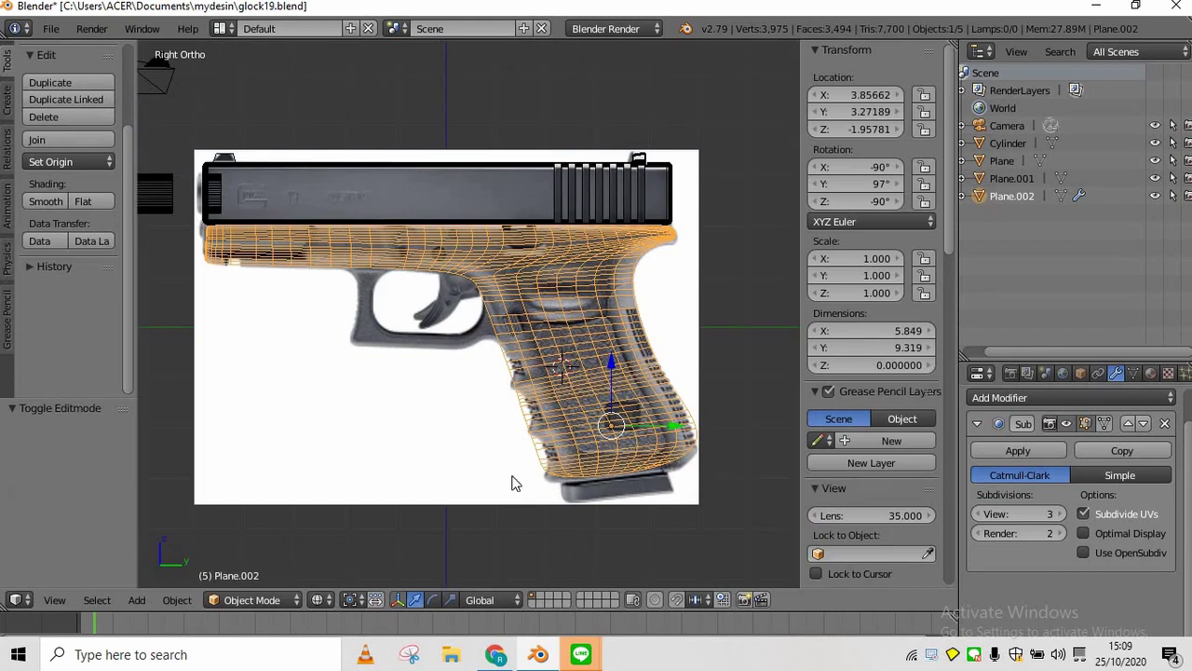
Display the model in solid shading and shift the flat frame mesh along X to about 3.3605 in front view
left_click(318, 599)
left_click(390, 540)
key("KP_4")
key("KP_4")
key("KP_8")
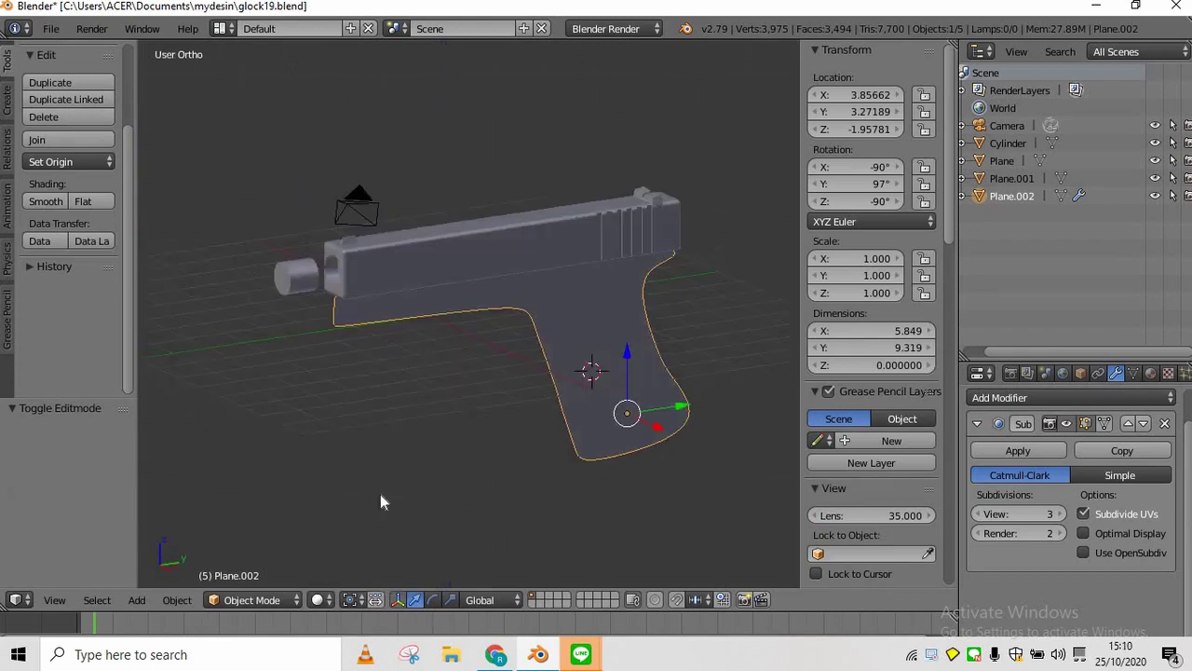
key("KP_1")
scroll(472, 426, "up", 3)
left_click_drag(542, 479, 511, 470)
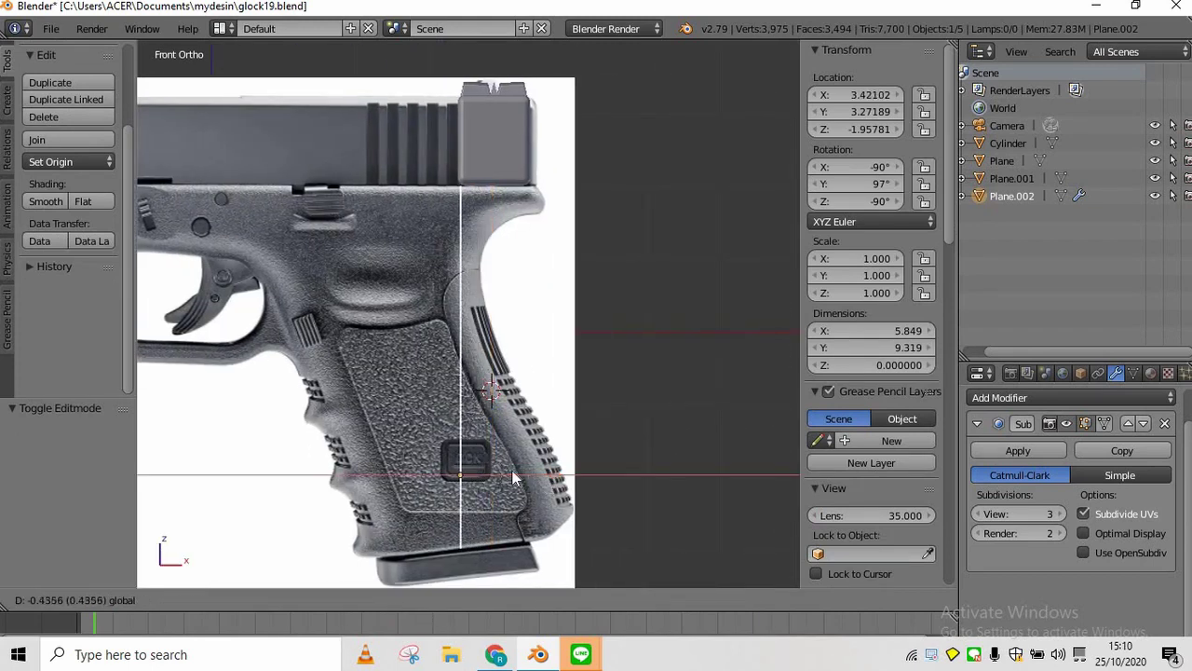
Extrude the whole frame and grip mesh about 1.137 along X to the slide's width
key("Tab")
key("e")
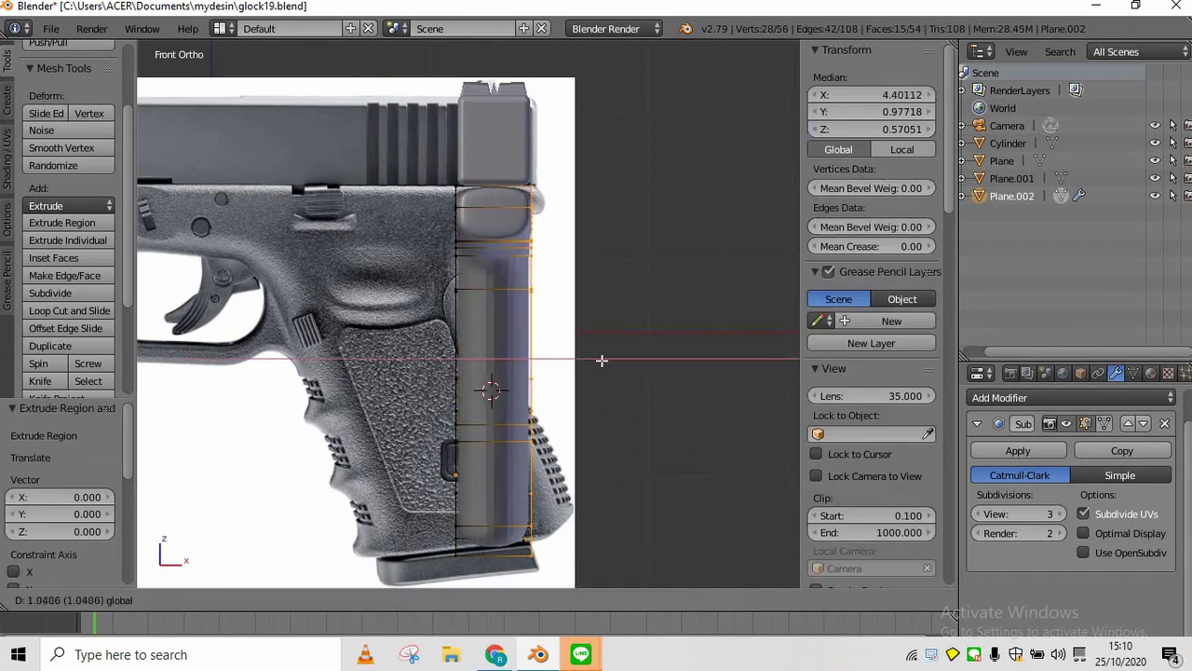
left_click(606, 357)
scroll(606, 356, "up", 4)
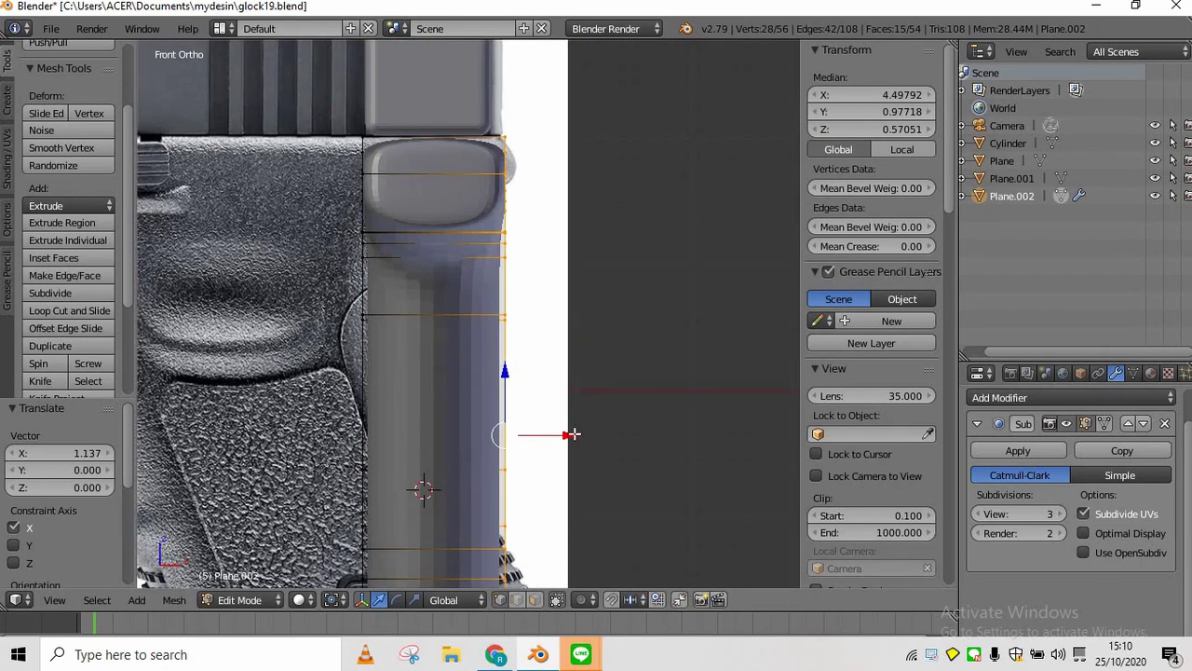
key("Tab")
key("Tab")
key("Tab")
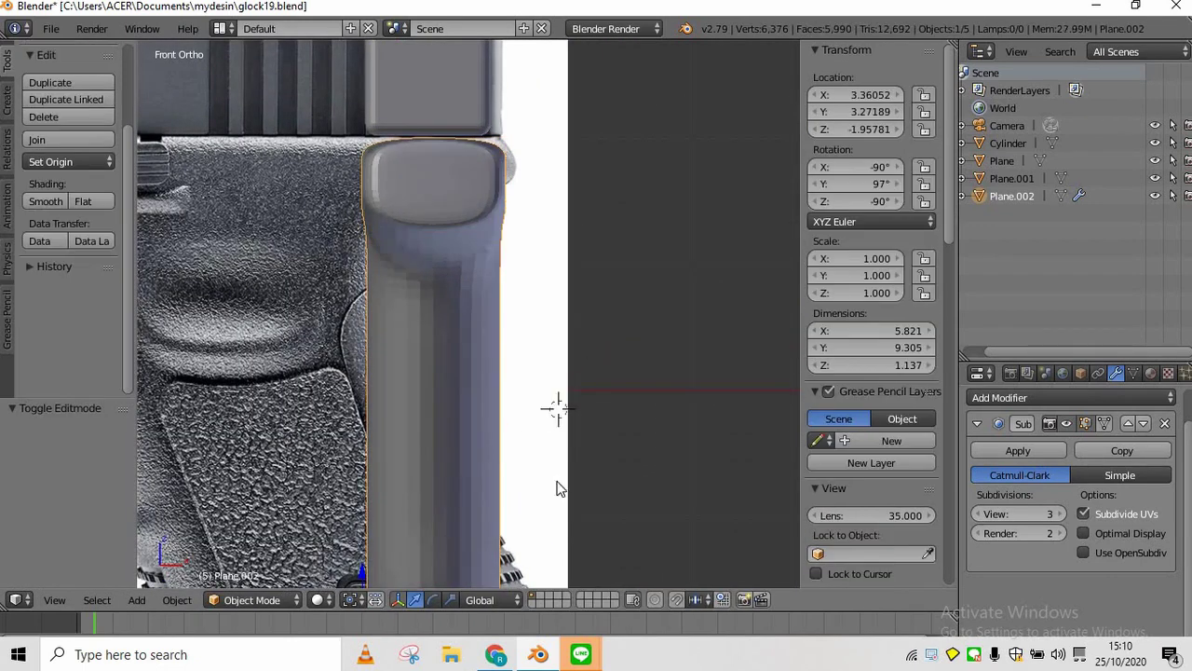
Shift the extruded frame along X to about 3.3202 to centre it under the slide
scroll(557, 481, "down", 2)
left_click_drag(467, 531, 464, 531)
key("Tab")
scroll(476, 479, "up", 2)
key("Tab")
Examine the extruded frame and its mesh cage in perspective from several angles
key("KP_5")
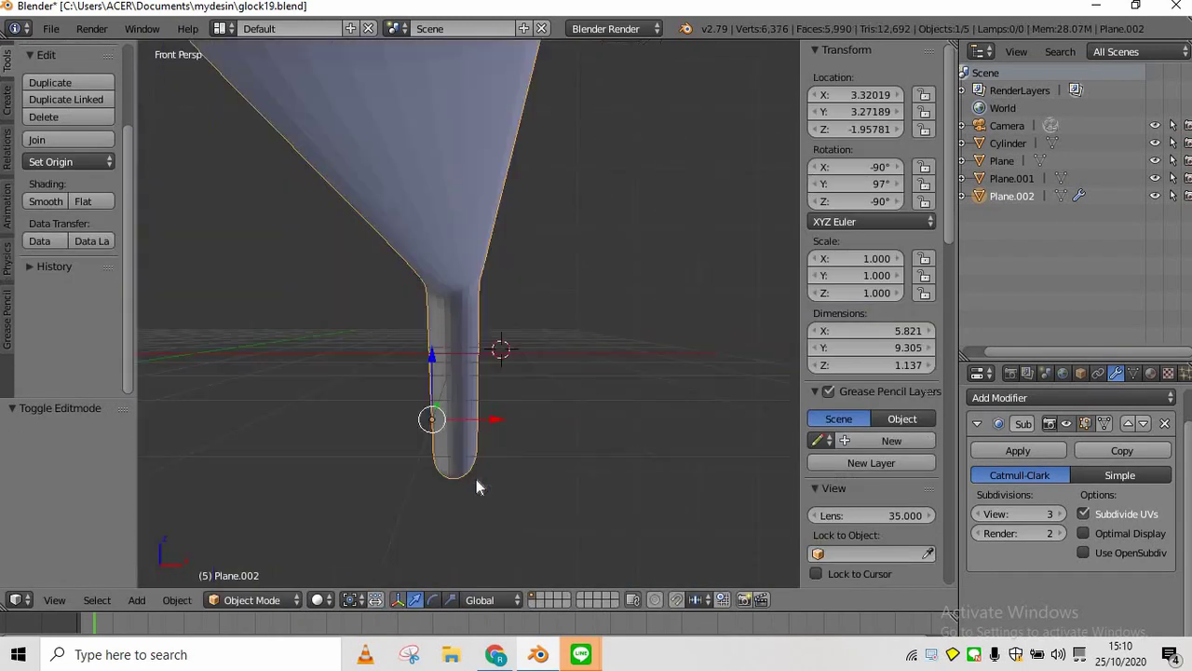
key("KP_6")
key("KP_6")
key("KP_8")
scroll(476, 479, "down", 4)
key("KP_2")
scroll(367, 236, "up", 3)
key("Tab")
key("KP_4")
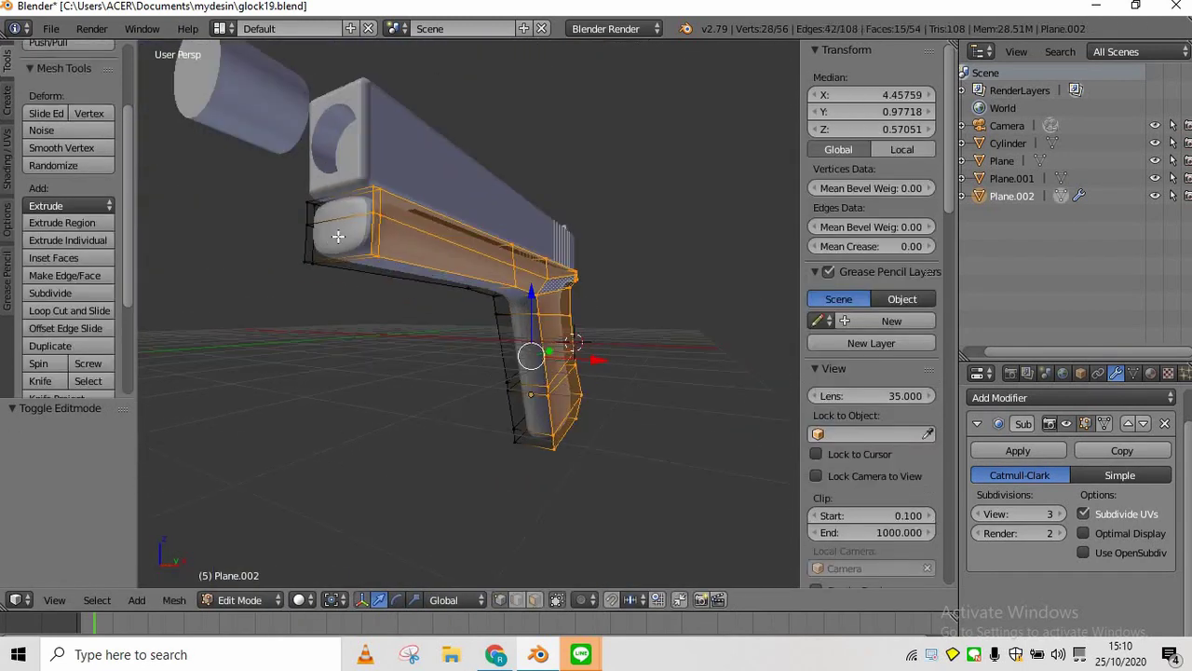
Try a lengthwise loop cut low on the frame's side with an edge slide of about 0.434
right_click(340, 238)
right_click(344, 239)
right_click(346, 241)
key("ctrl+r")
left_click(376, 243)
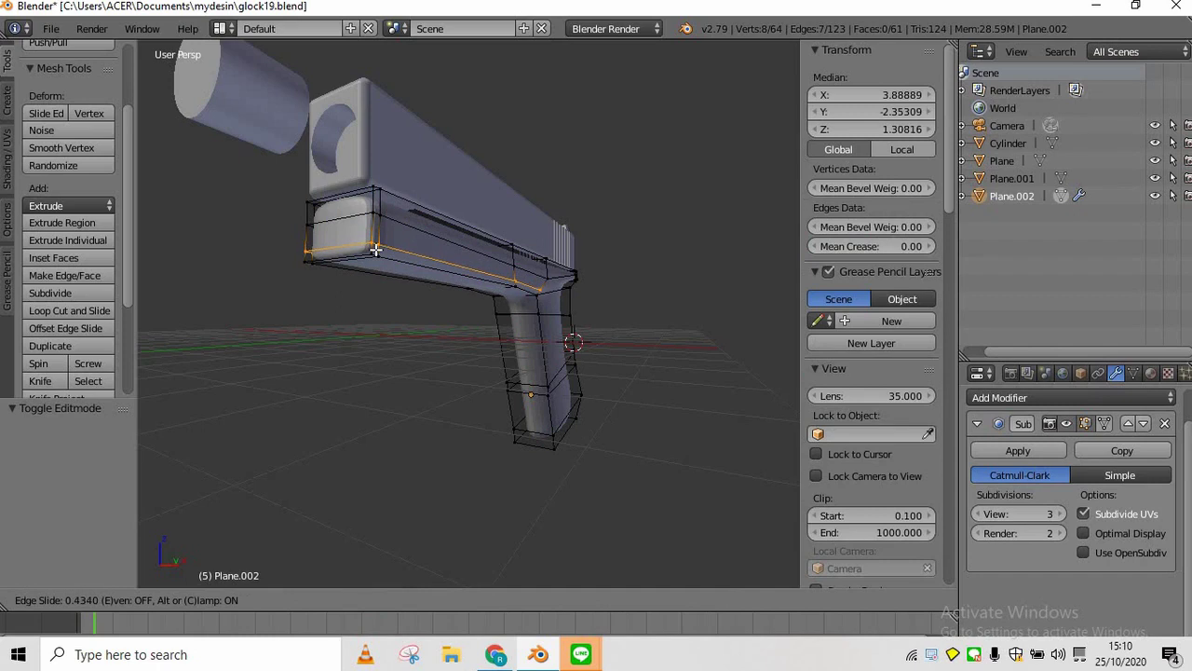
left_click(375, 243)
Add a lengthwise loop cut close to the frame's top edge, check the sharpened edge, and save the file
key("ctrl+r")
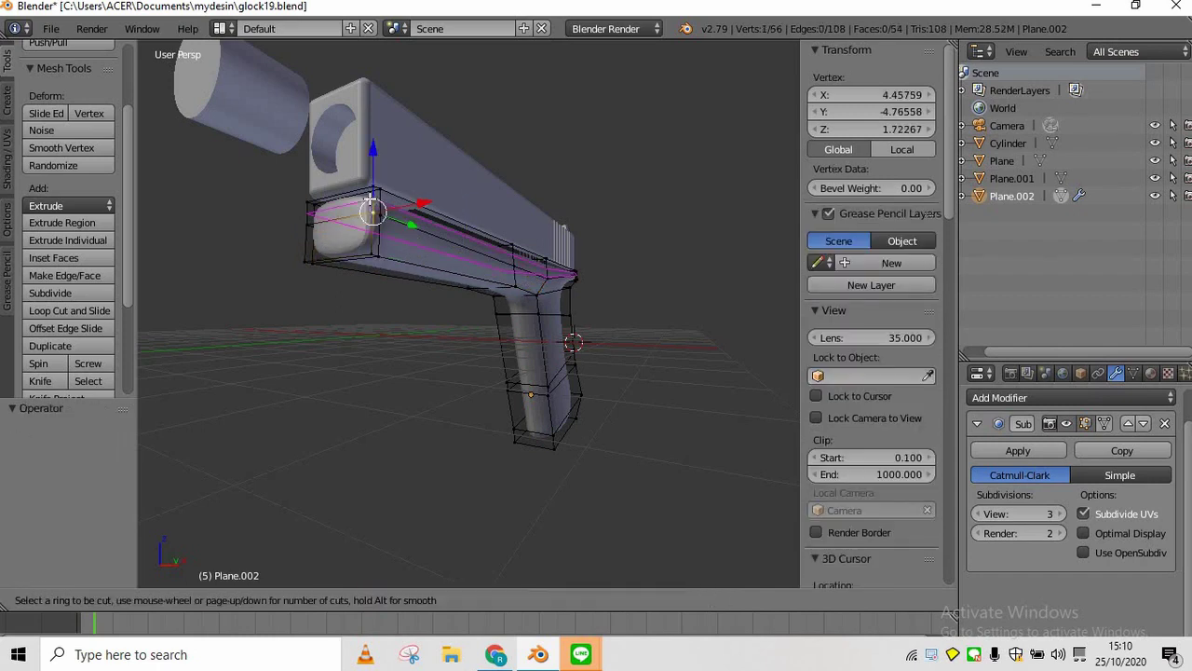
left_click(372, 198)
left_click(371, 188)
key("Tab")
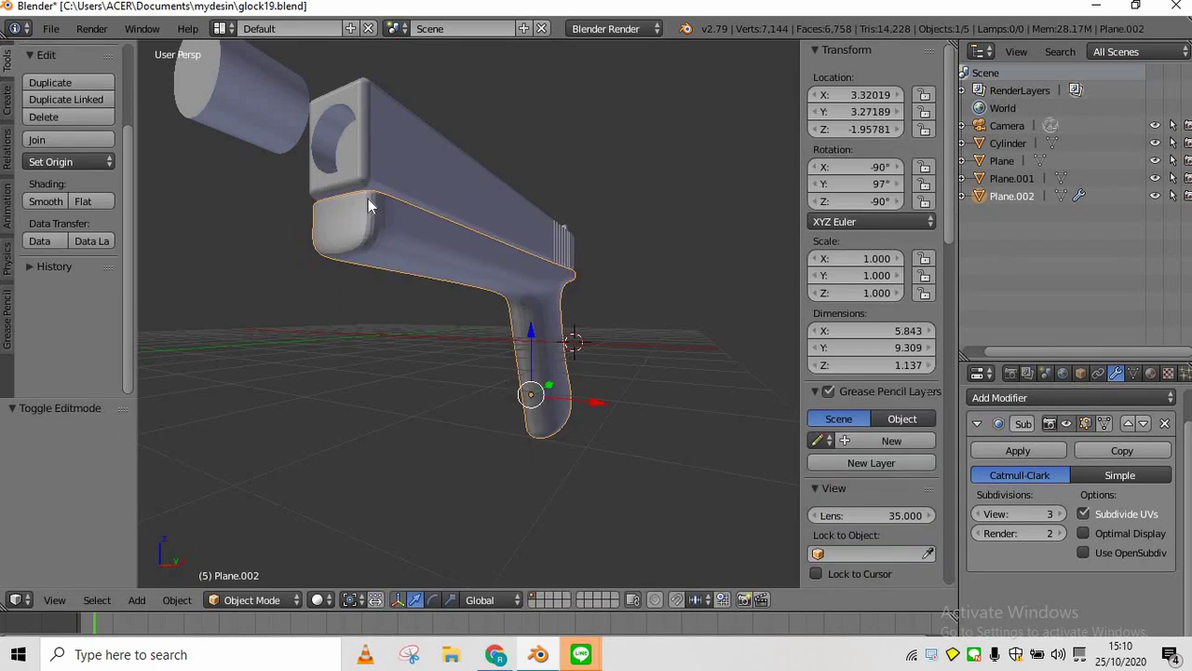
key("KP_6")
key("KP_6")
key("KP_4")
key("KP_2")
key("ctrl+s")
left_click(368, 198)
Try a centred loop cut running down the sides of the grip
middle_click_drag(368, 199, 503, 289)
key("KP_3")
mouse_move(379, 321)
middle_mouse_down()
mouse_move(456, 305)
mouse_move(368, 338)
mouse_move(154, 345)
mouse_move(589, 294)
middle_mouse_up()
key("Tab")
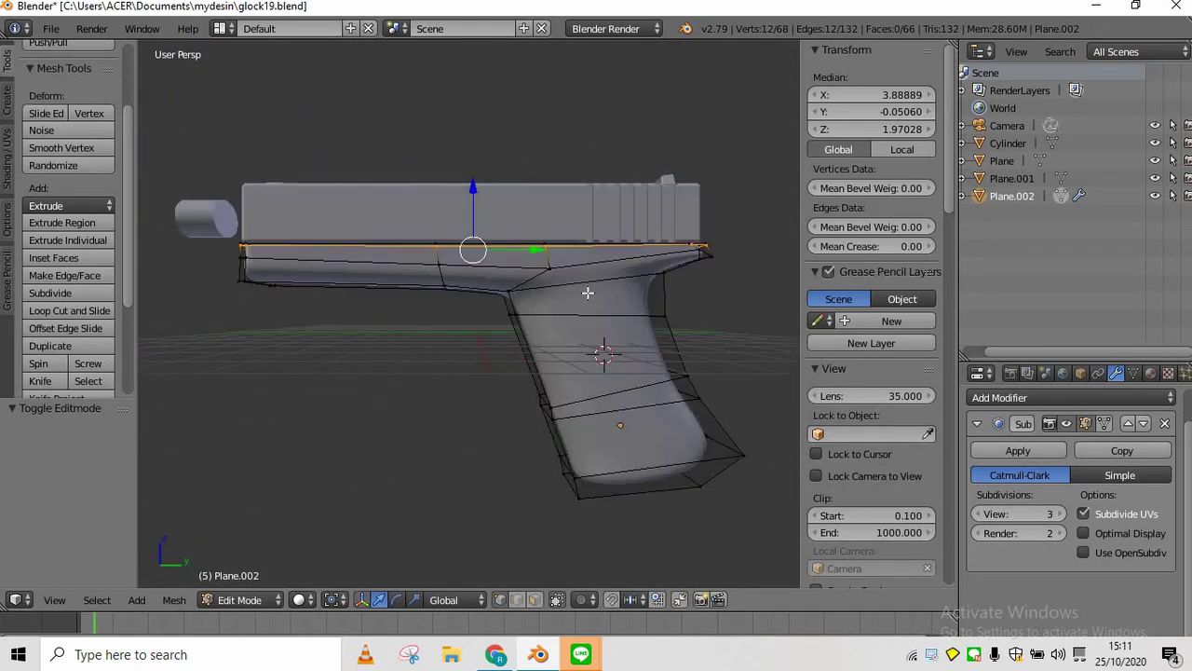
middle_click_drag(627, 367, 595, 348)
key("ctrl+r")
left_click(631, 404)
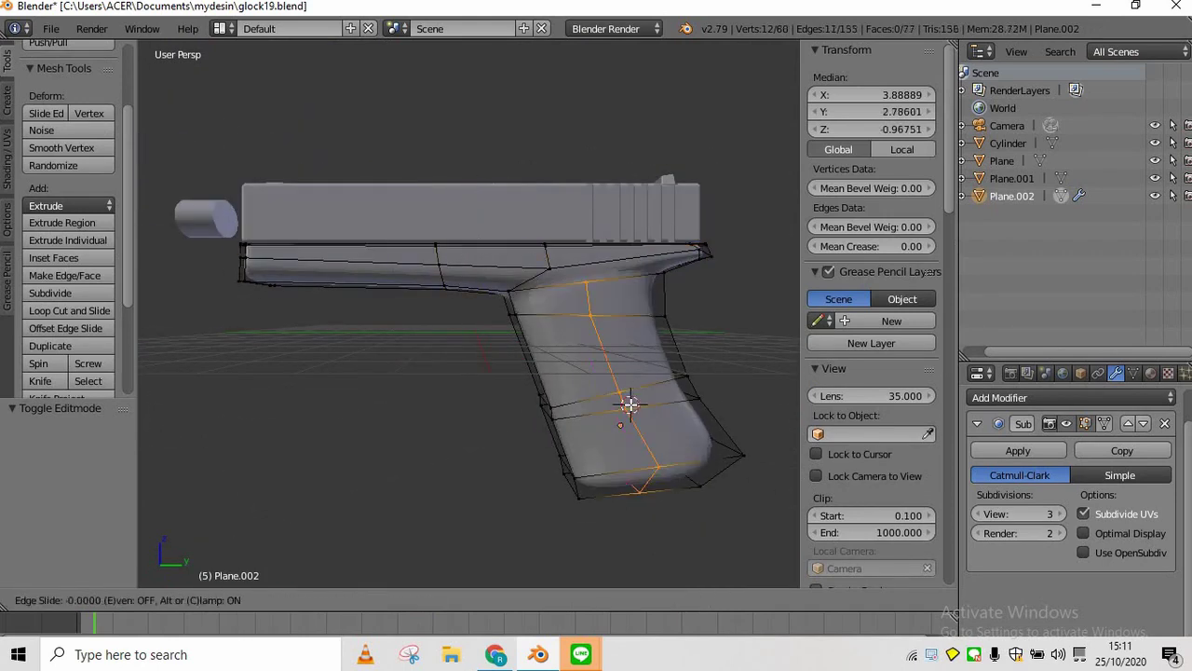
left_click(630, 405)
Try to pull the middle edges on one side of the grip outward along X, and undo it
middle_click_drag(631, 405, 743, 487)
right_click(687, 489)
left_click(517, 600)
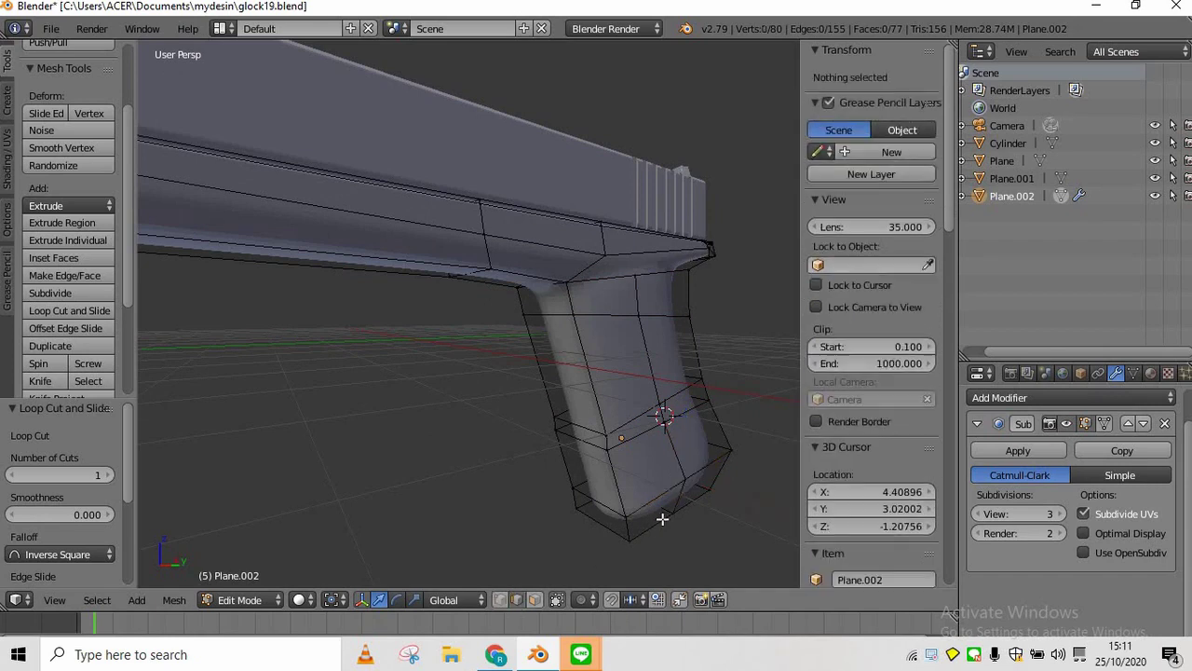
right_click(673, 509)
right_click(675, 451, "shift")
right_click(650, 382, "shift")
left_click_drag(727, 429, 733, 432)
key("Tab")
scroll(732, 431, "down", 1)
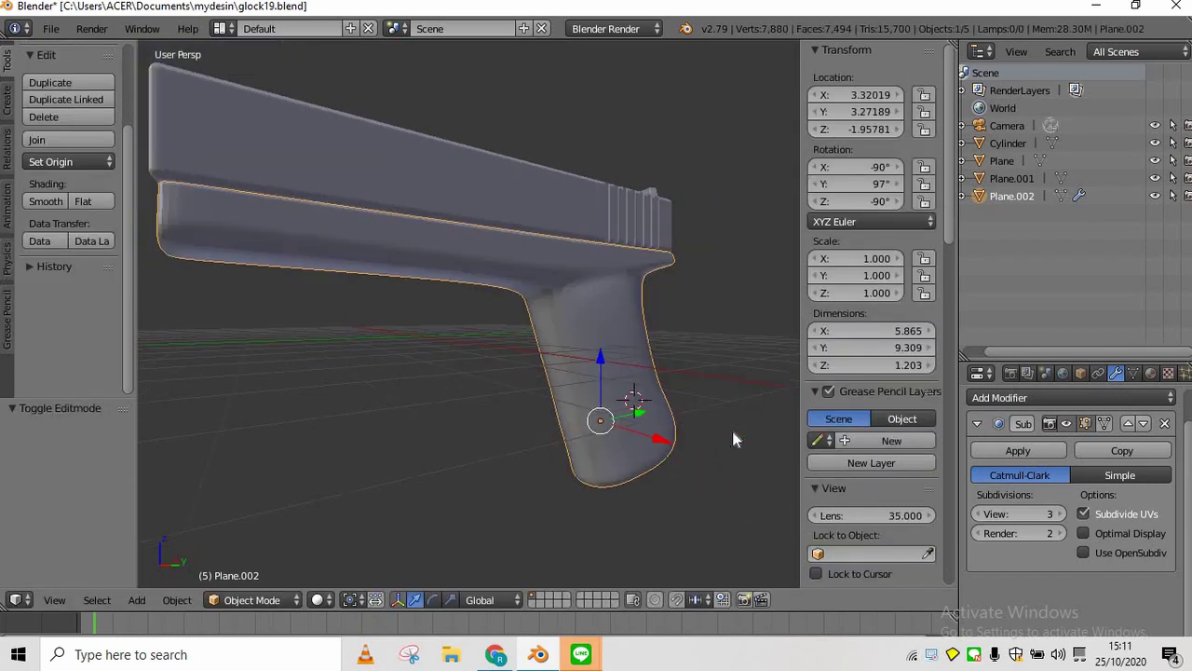
key("ctrl+z")
Try the centred grip loop cut again, inspect its placement, and undo it
key("KP_4")
key("Tab")
key("a")
scroll(652, 400, "up", 1)
right_click(649, 391)
key("ctrl+r")
left_click(636, 400)
left_click(636, 400)
scroll(646, 407, "up", 2)
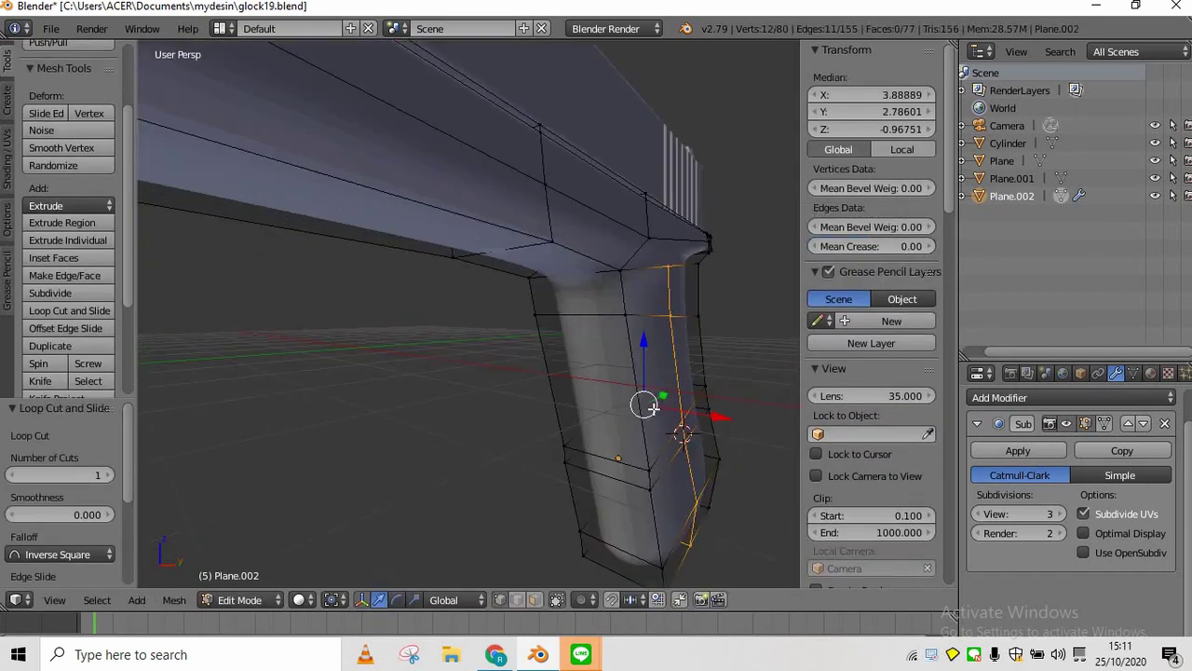
middle_click_drag(646, 407, 662, 408)
scroll(690, 412, "down", 2)
key("ctrl+z")
Add a loop cut lengthwise down the middle of the grip's sides
key("ctrl+r")
left_click(693, 412)
left_click(681, 473)
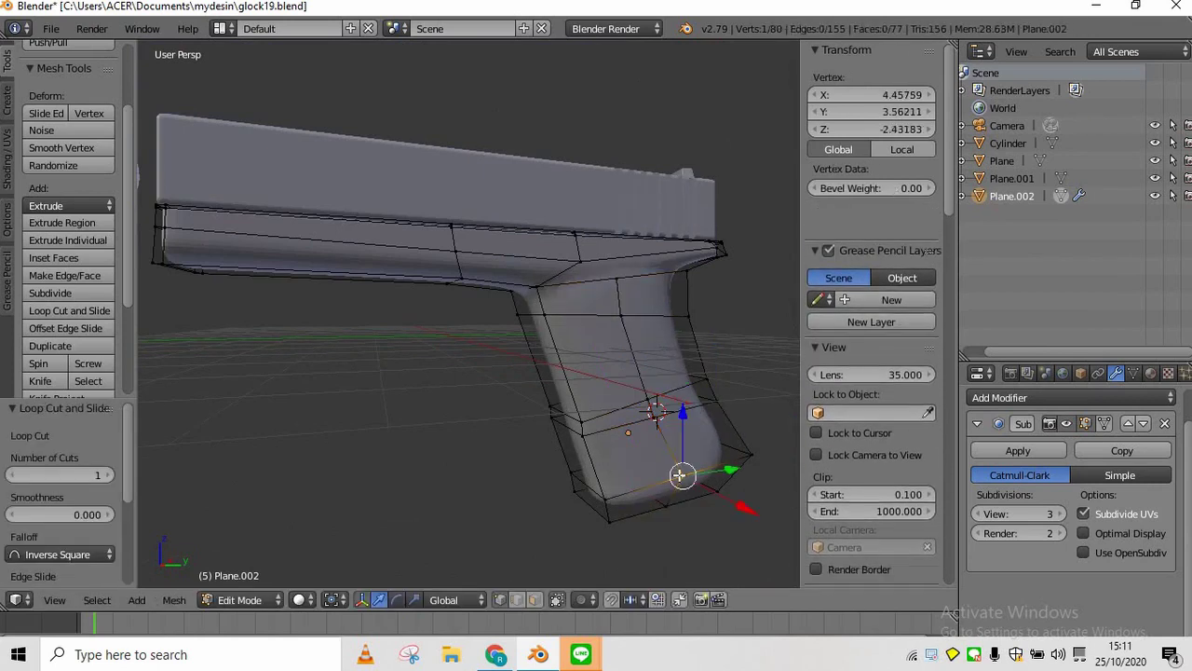
Widen the grip by scaling the centre-loop vertices on both of its sides by 1.213 along X
middle_click_drag(270, 415, 494, 438)
right_click(326, 455, "shift")
right_click(328, 424, "shift")
right_click(342, 391, "shift")
right_click(353, 361, "shift")
middle_click_drag(353, 360, 537, 482)
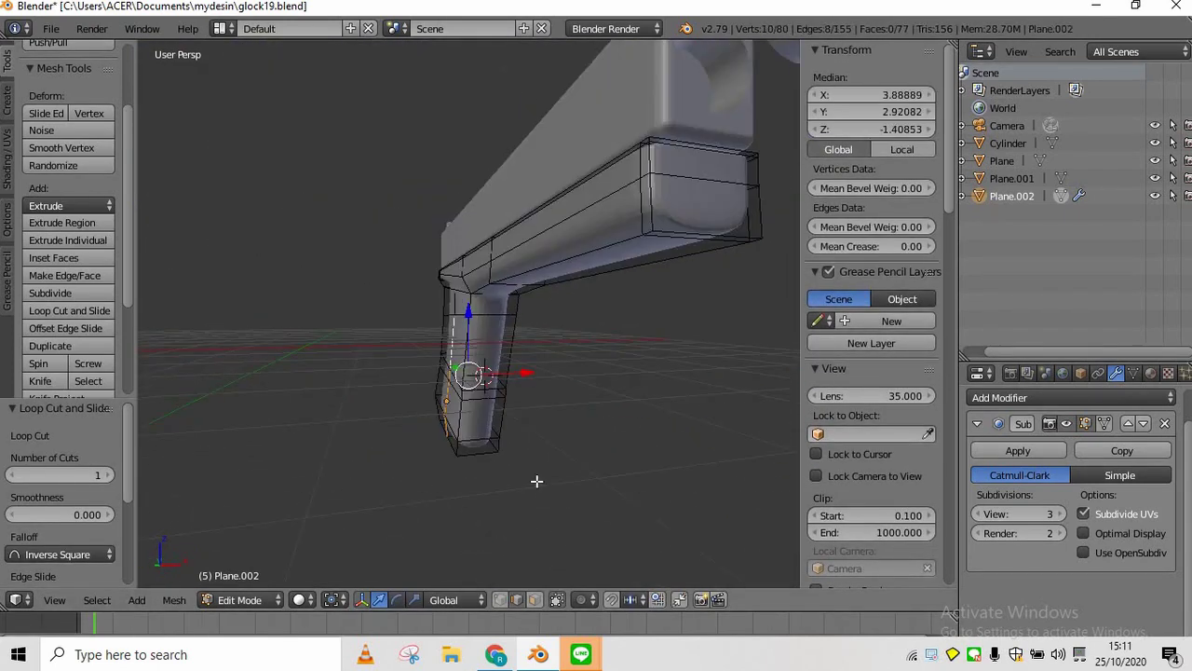
scroll(538, 481, "up", 4)
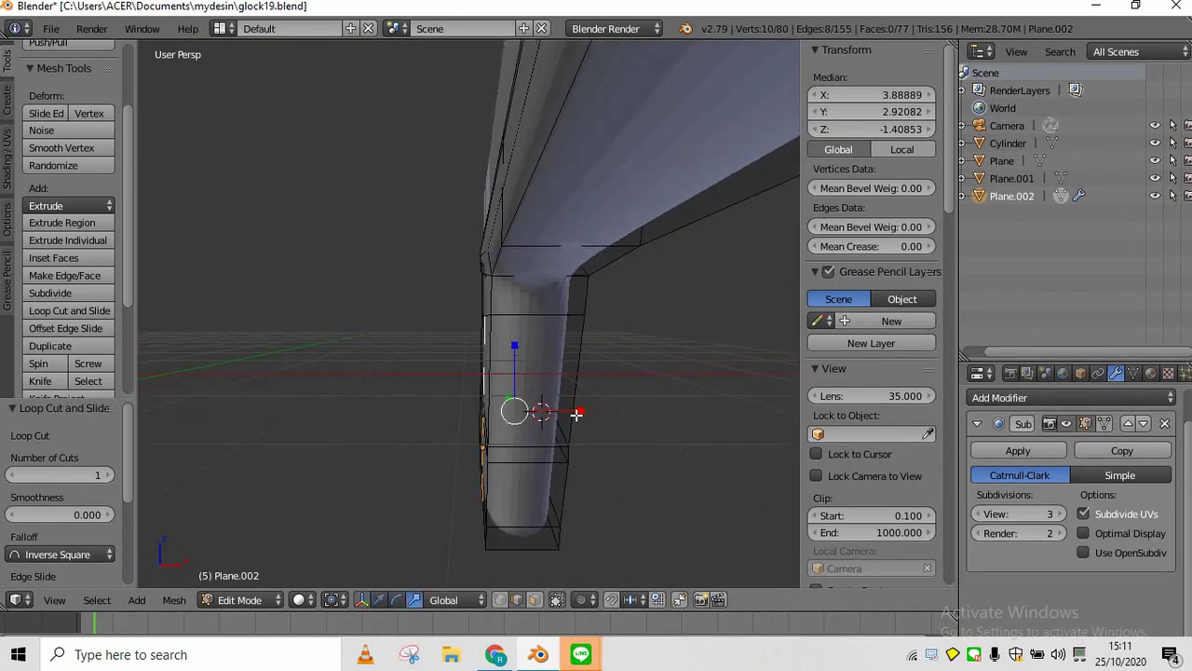
left_click_drag(576, 414, 591, 413)
Check the widened grip from the side and save over glock19.blend
key("KP_6")
key("KP_6")
key("KP_6")
key("KP_6")
key("KP_6")
scroll(591, 413, "down", 6)
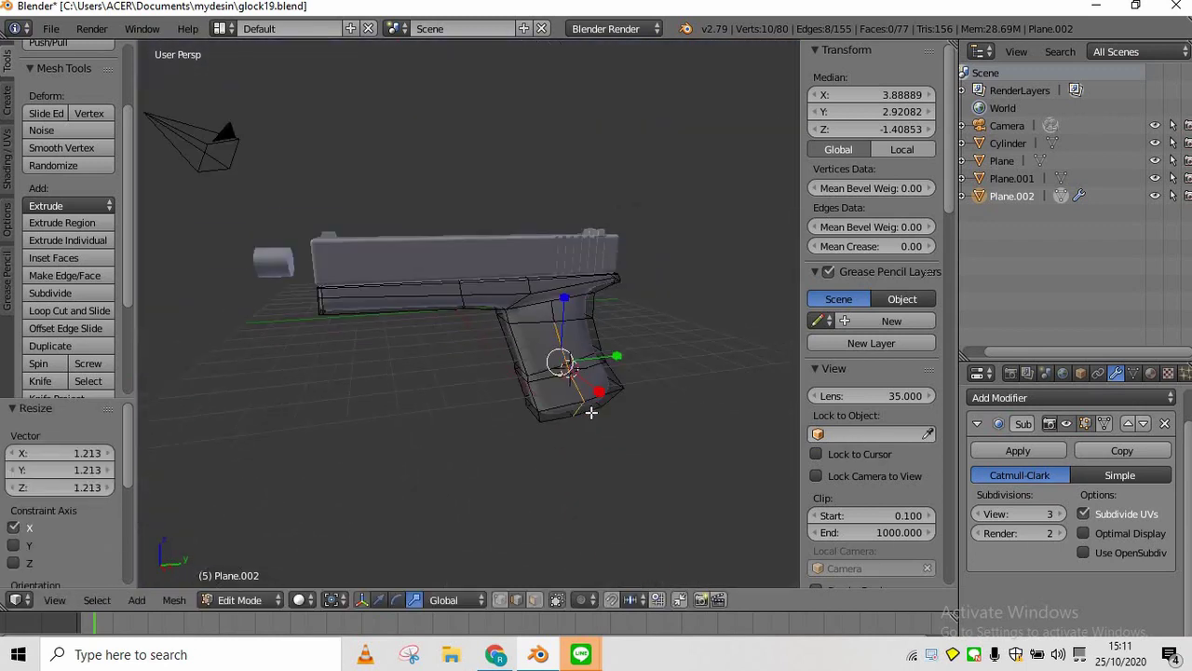
key("ctrl+s")
left_click(590, 413)
Compare the frame and grip with the side-view reference in orthographic wireframe display
key("Tab")
key("KP_3")
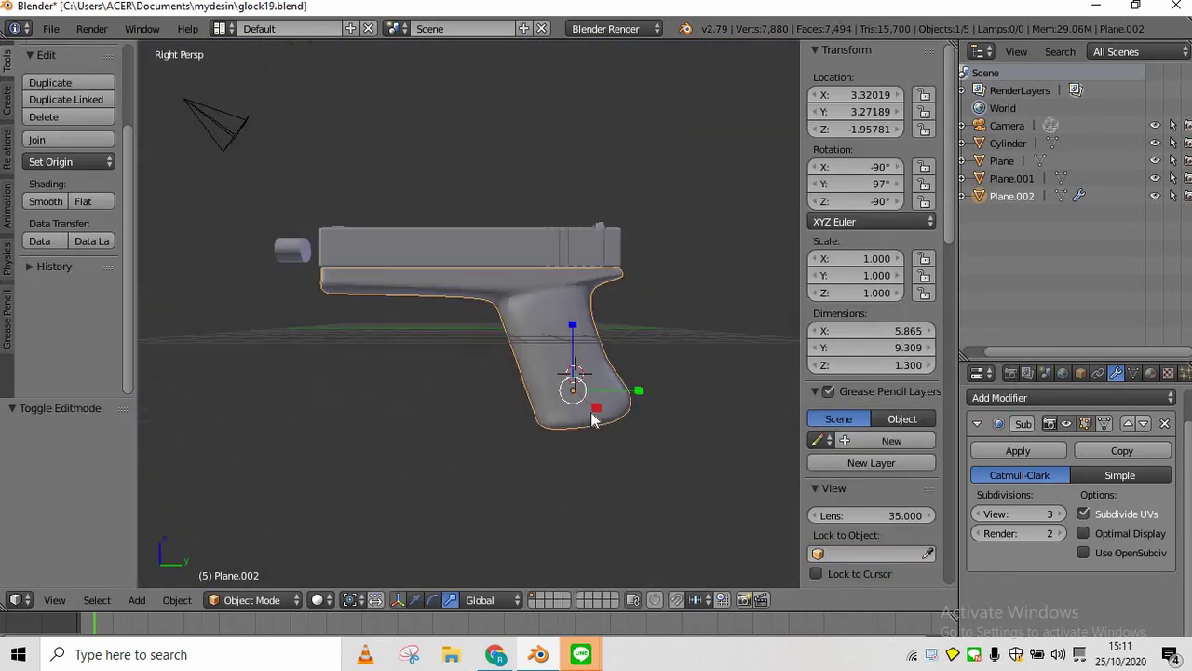
key("KP_5")
scroll(421, 373, "up", 4)
left_click(317, 599)
left_click(346, 556)
scroll(663, 471, "up", 1)
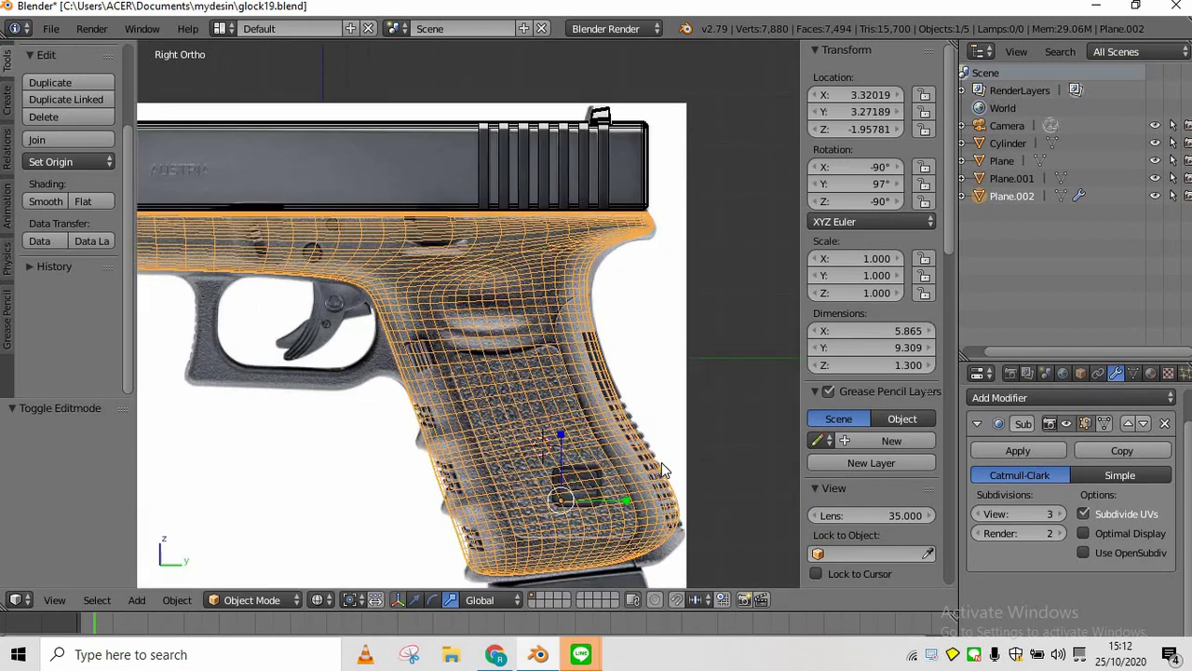
scroll(687, 513, "down", 2)
Return to solid shading and examine the pistol's overall shape from the side and in perspective
left_click(316, 599)
left_click(346, 538)
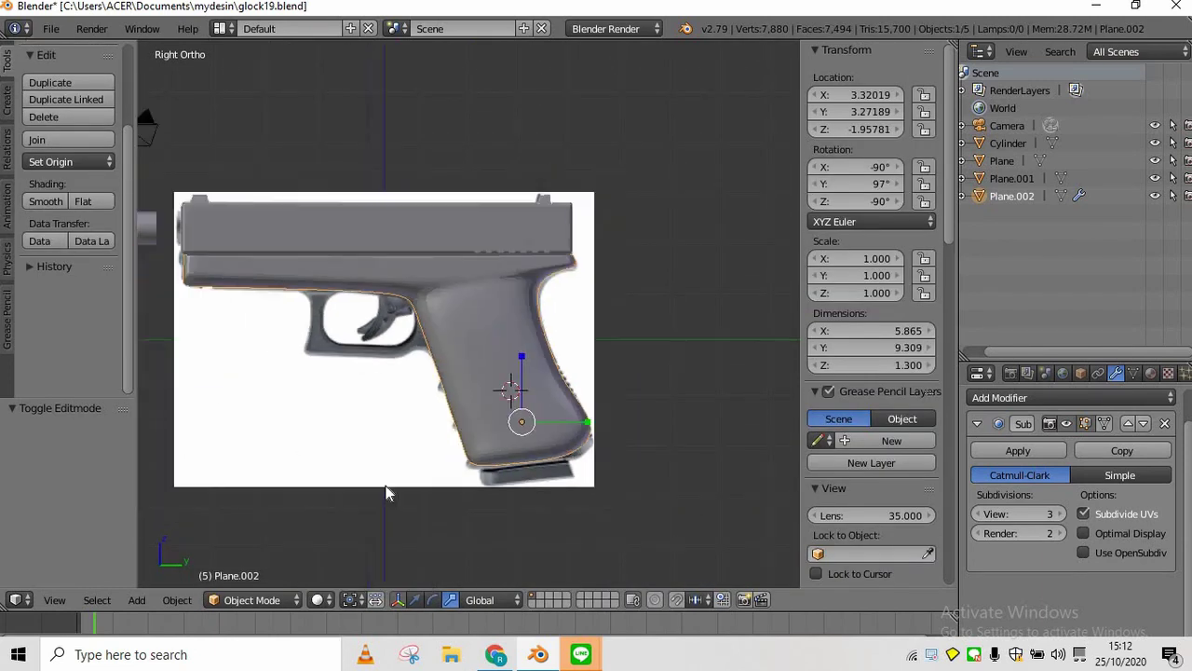
scroll(388, 493, "down", 1)
key("KP_4")
key("KP_4")
key("KP_5")
scroll(386, 486, "down", 4)
scroll(420, 426, "up", 3)
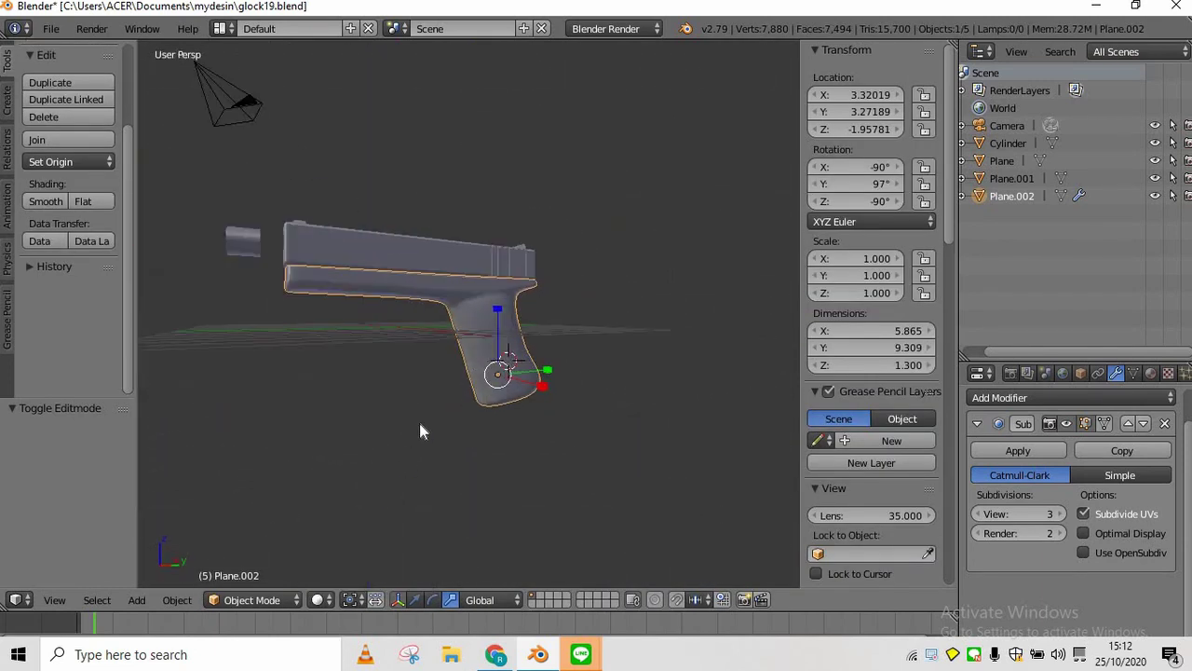
Examine the pistol's frame, slide and grip from all around, including a close look at the grip's side and rear
key("KP_4")
key("KP_4")
key("KP_4")
key("KP_4")
key("KP_4")
key("KP_4")
key("KP_4")
key("KP_4")
key("KP_4")
key("KP_4")
key("KP_4")
key("KP_4")
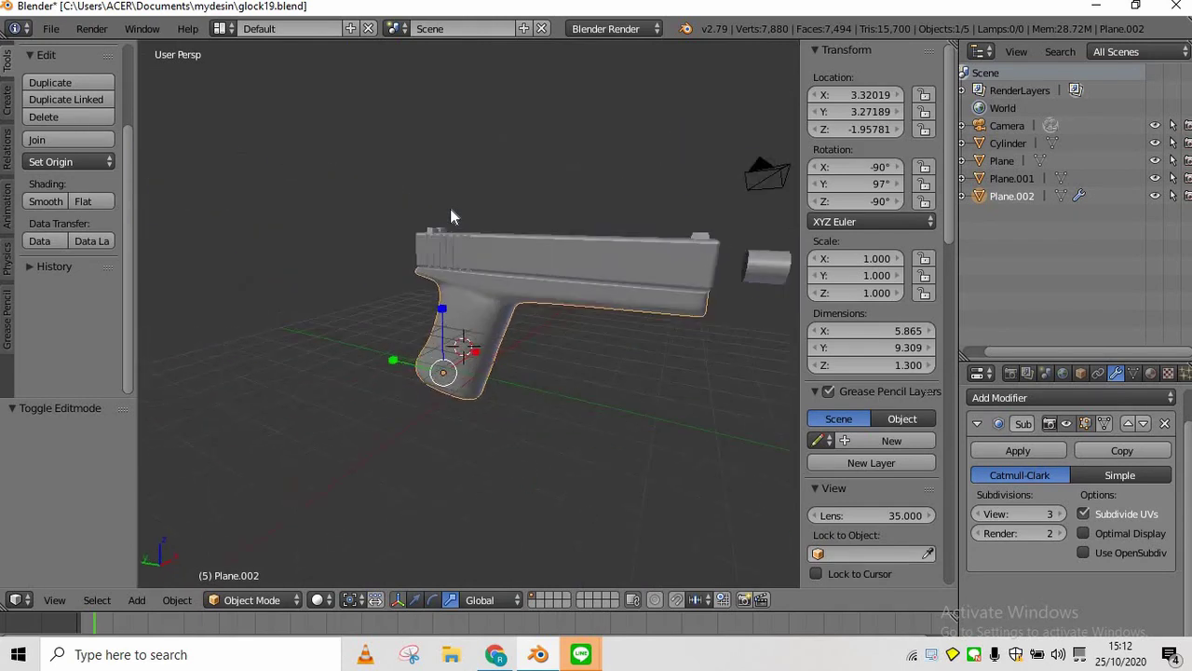
key("KP_4")
key("KP_4")
key("KP_4")
key("KP_4")
key("KP_4")
key("KP_4")
key("KP_4")
key("KP_4")
key("KP_4")
key("KP_4")
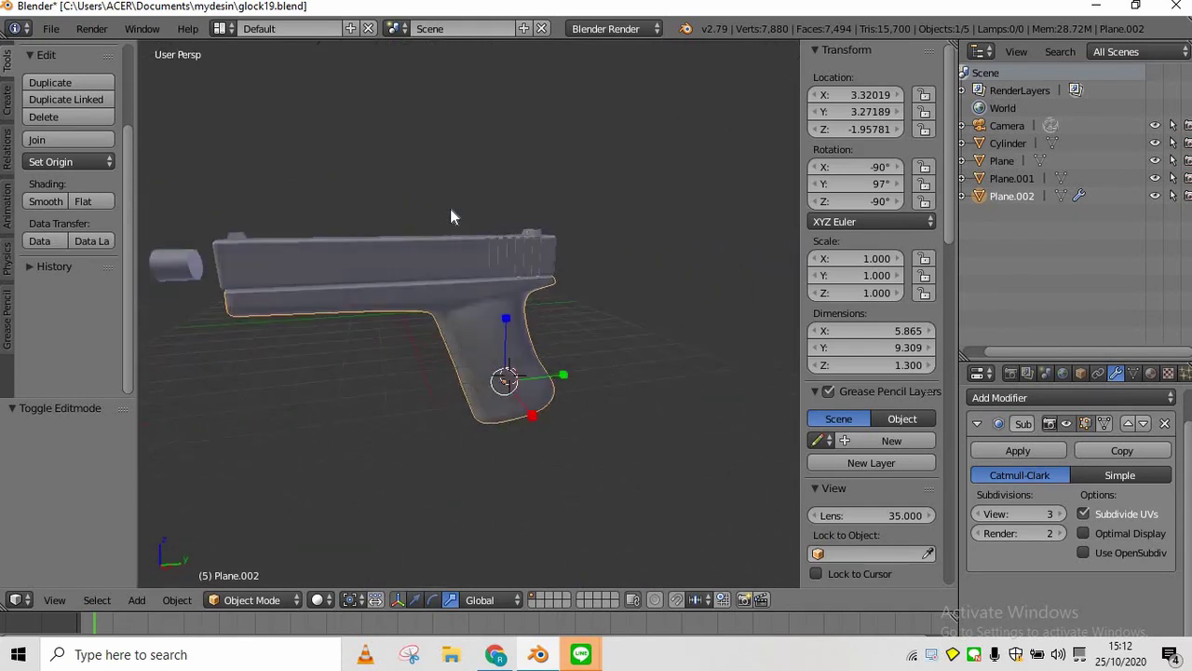
scroll(522, 258, "up", 3)
key("KP_6")
key("KP_6")
key("KP_6")
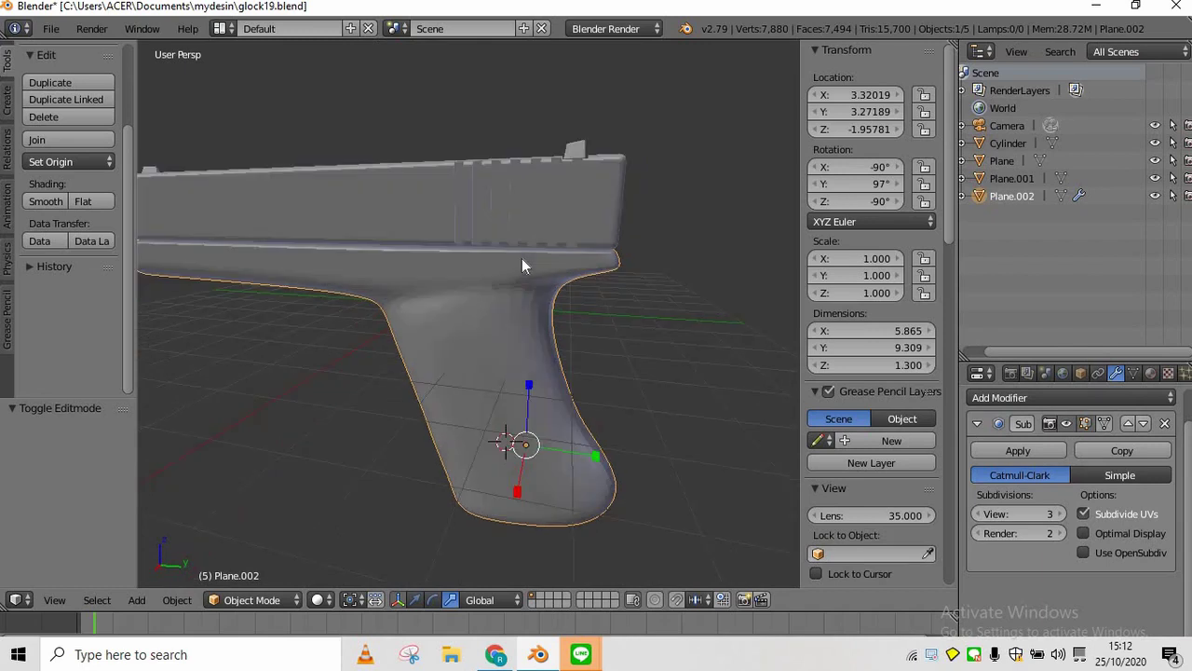
key("KP_4")
key("KP_4")
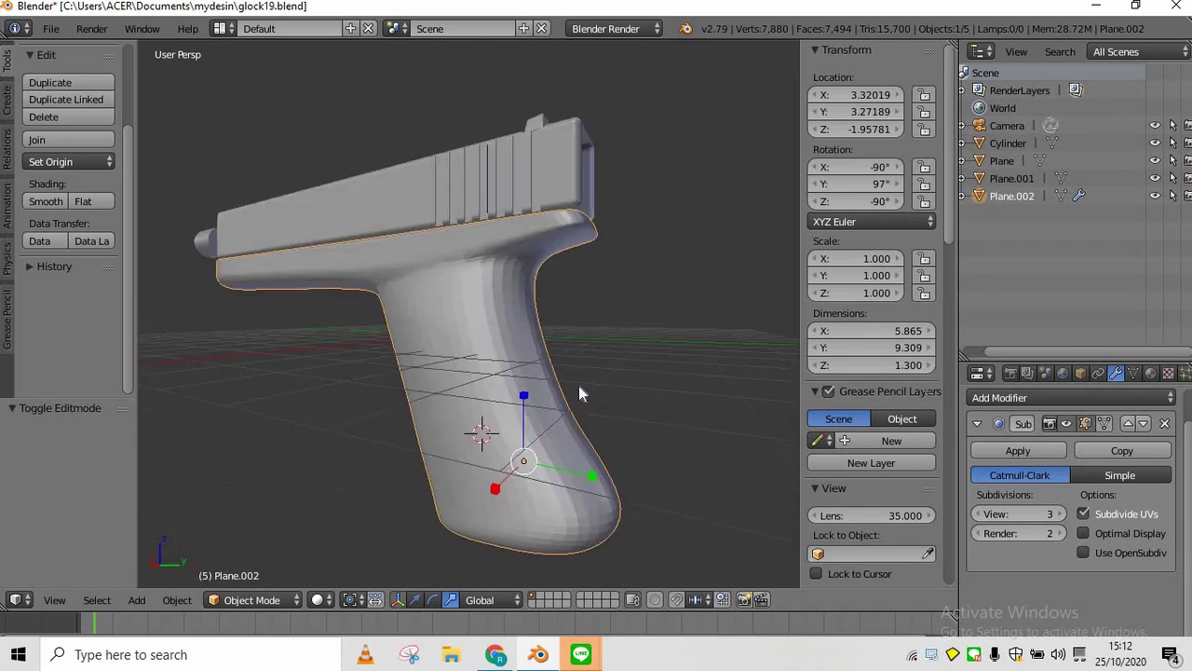
Compare the grip with the side-view reference in wireframe display and return to solid shading in a tilted view
key("KP_3")
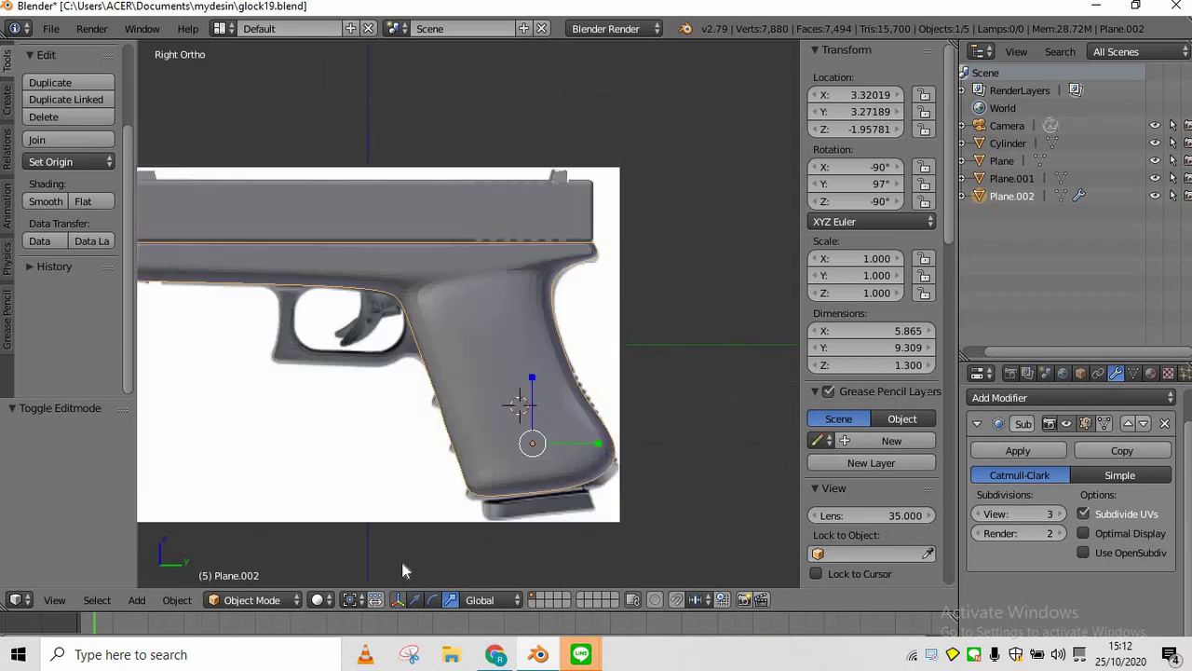
left_click(335, 602)
left_click(344, 558)
scroll(675, 448, "up", 5)
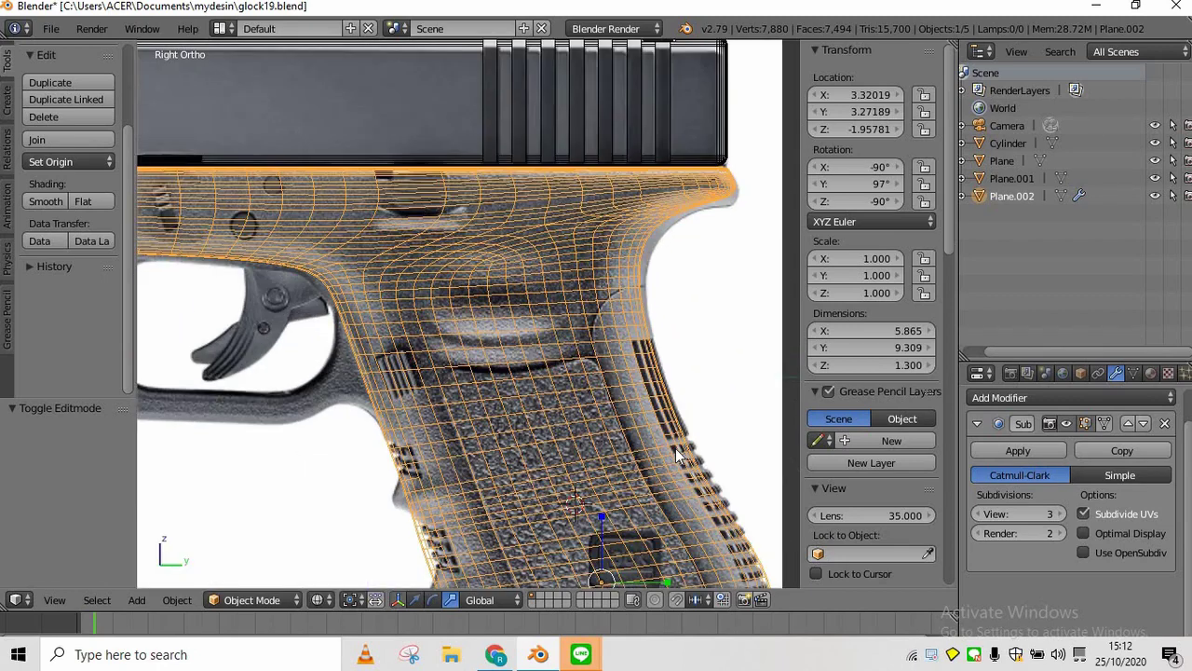
middle_click_drag(692, 439, 589, 188, "shift")
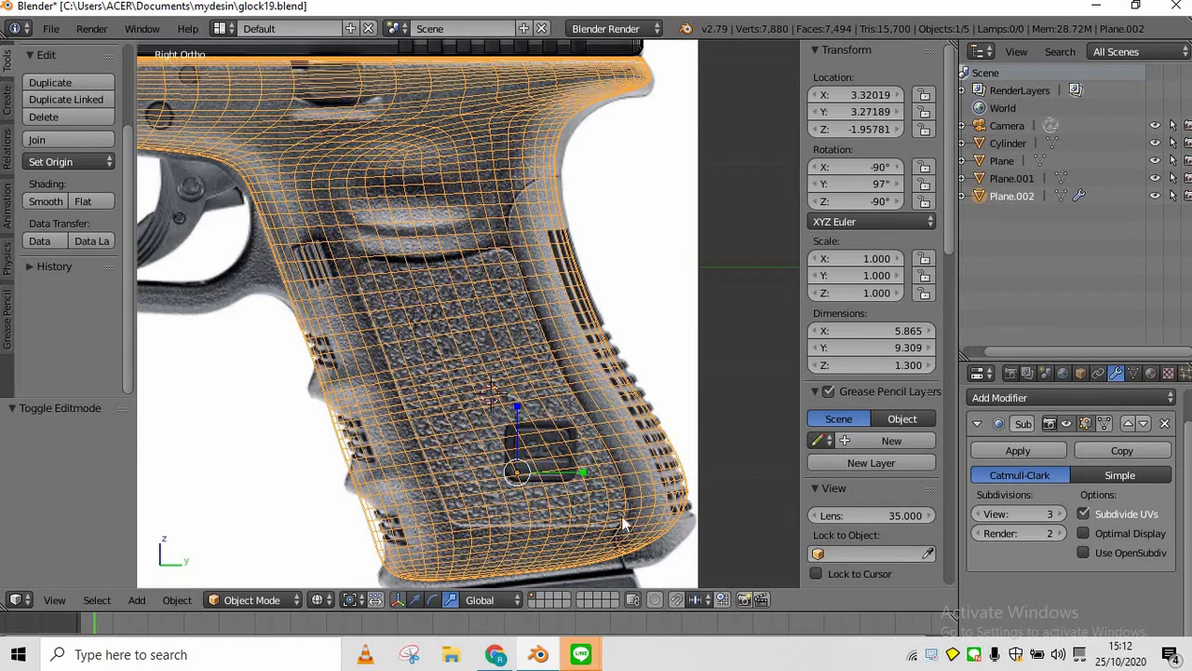
left_click(319, 600)
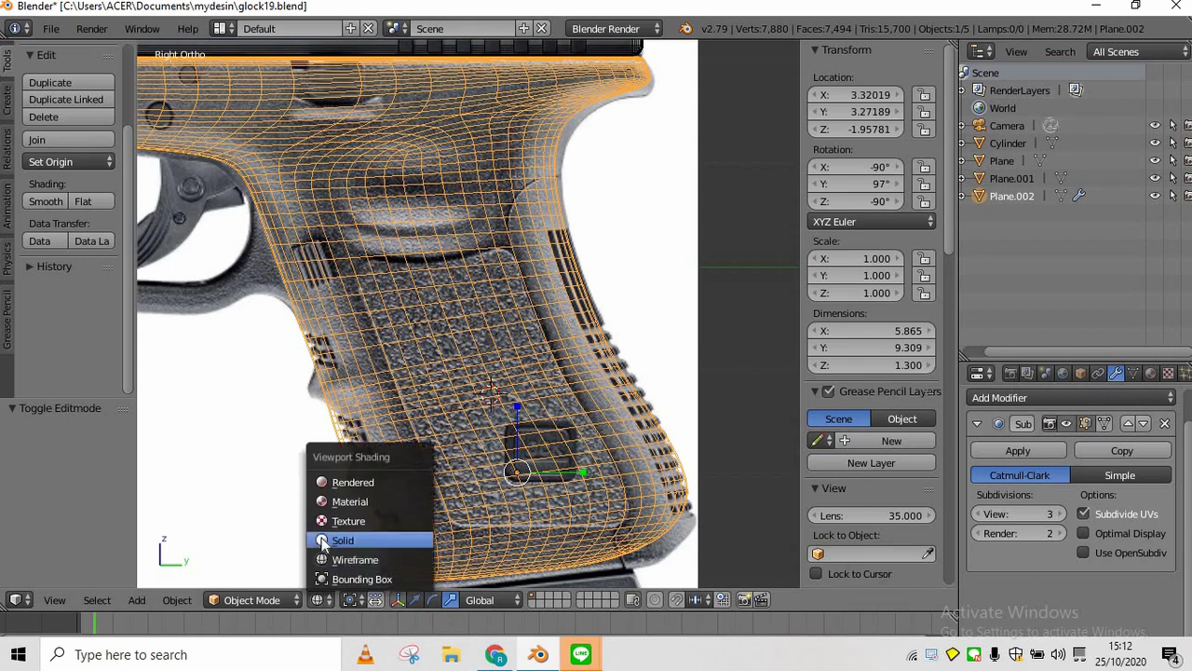
left_click(344, 543)
middle_click_drag(320, 546, 321, 545)
scroll(321, 545, "down", 5)
key("s")
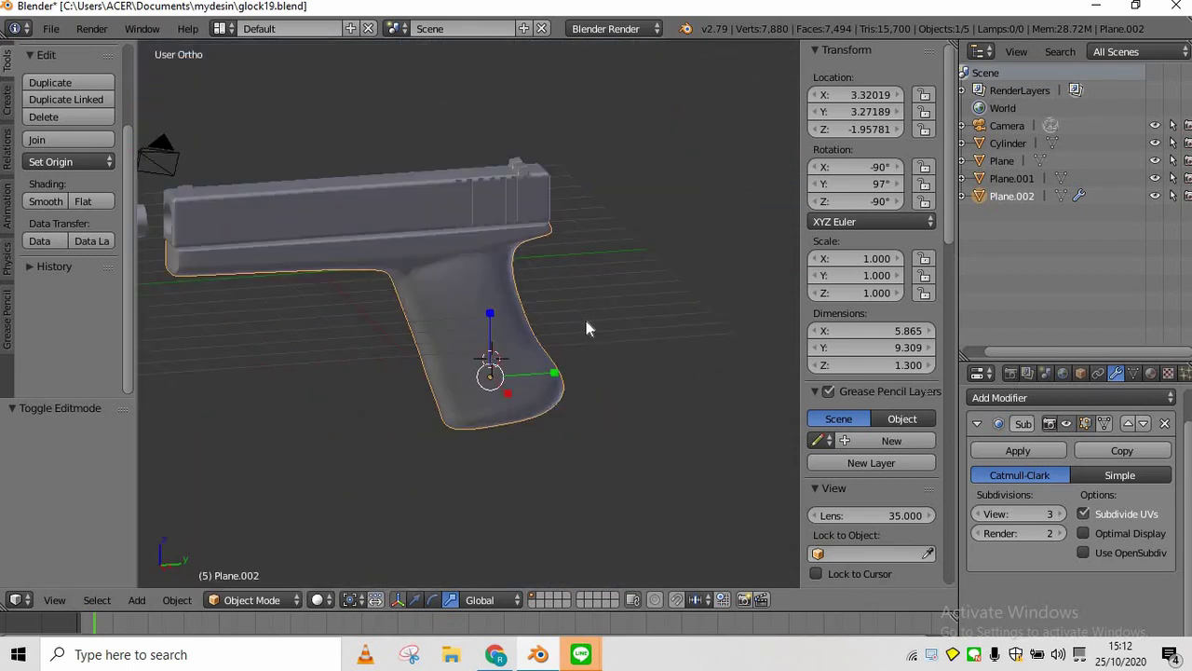
left_click(559, 335)
key("shift+a")
left_click(581, 380)
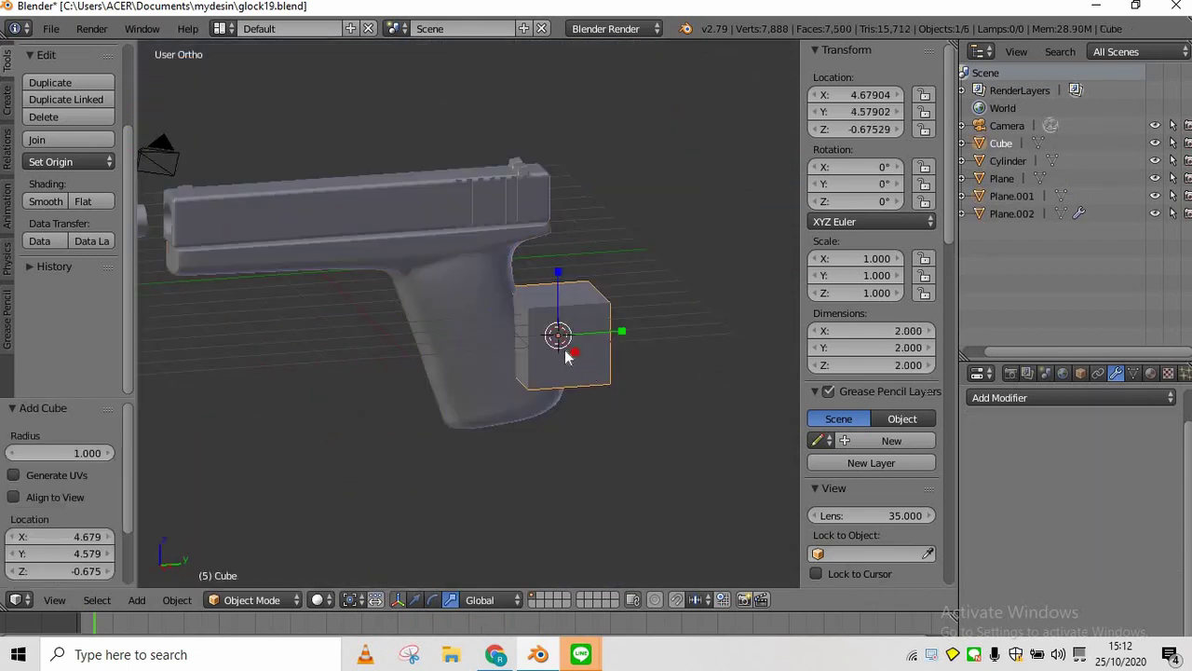
key("s")
left_click(601, 381)
key("ctrl+z")
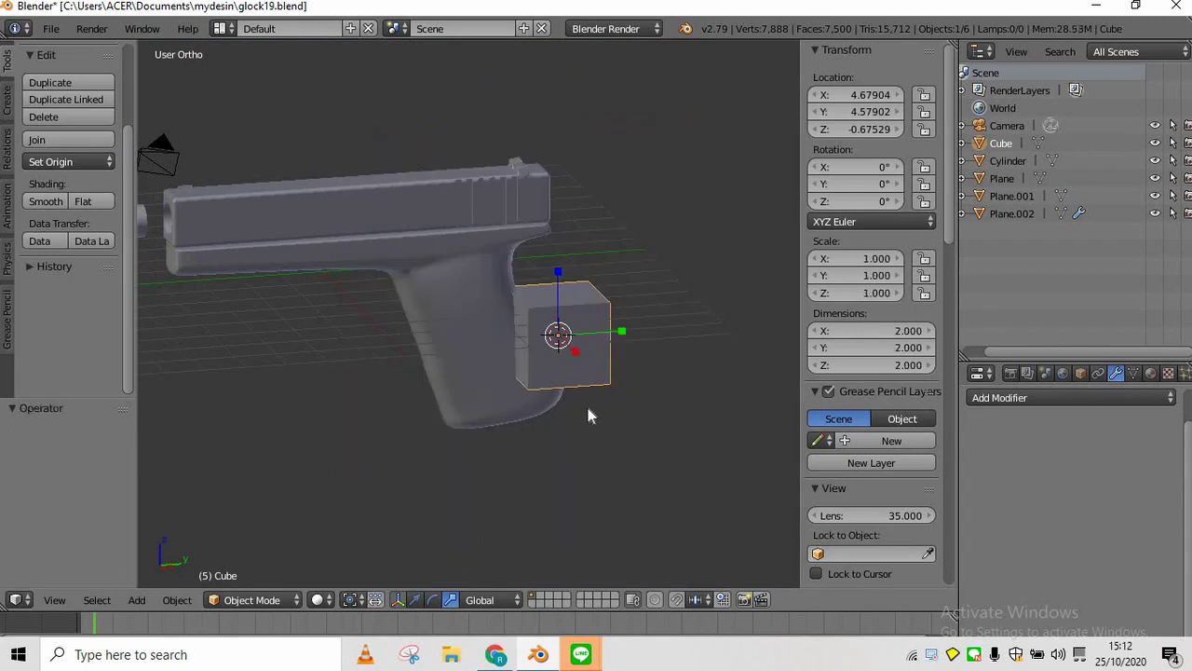
key("s")
key("x")
left_click(690, 438)
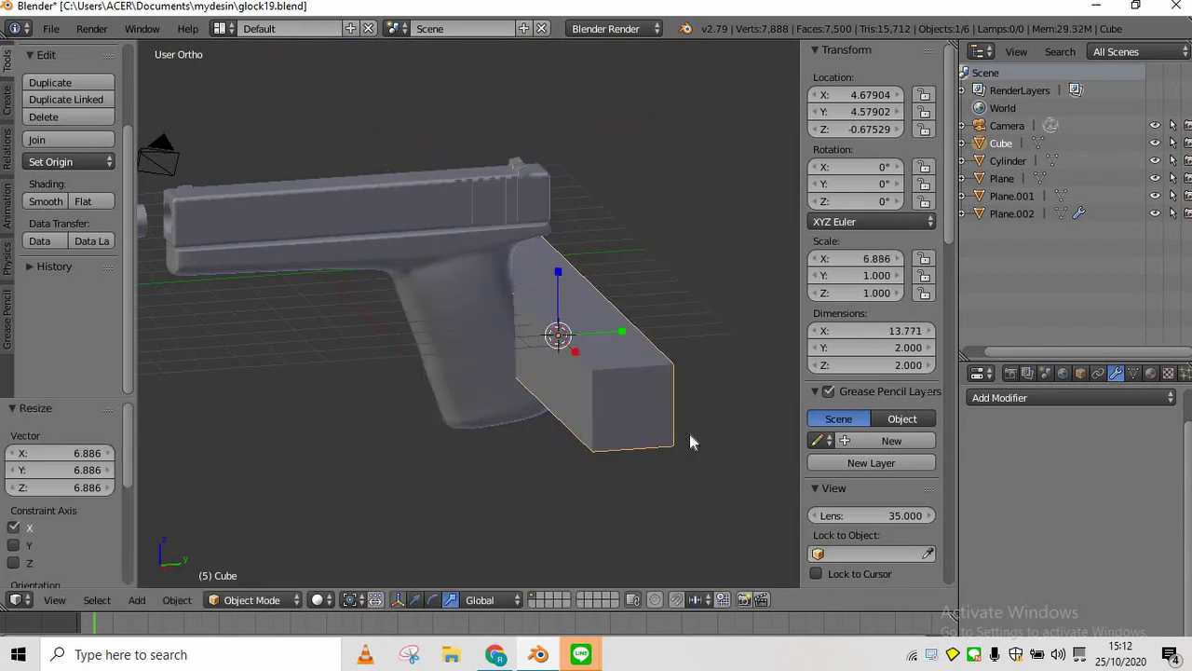
key("KP_3")
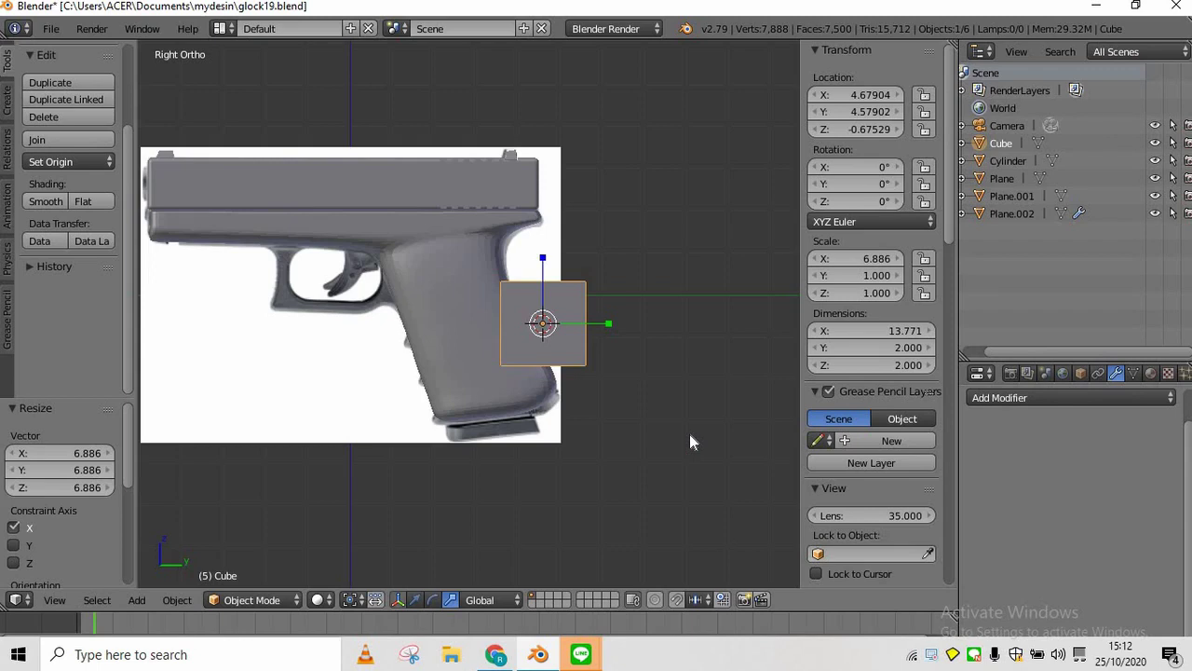
key("x")
left_click(690, 438)
Add a plane at the grip's rear edge in wireframe side view and rotate it 90° about Y to face the view
scroll(690, 438, "up", 4)
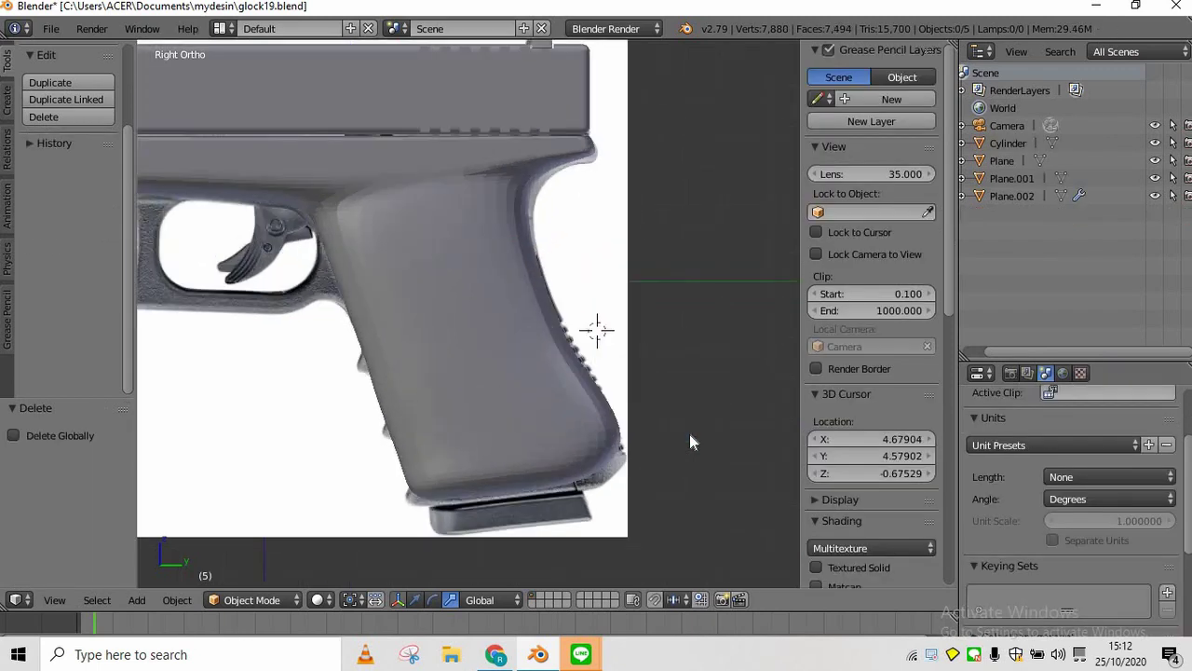
scroll(475, 533, "up", 2)
left_click(325, 597)
left_click(359, 534)
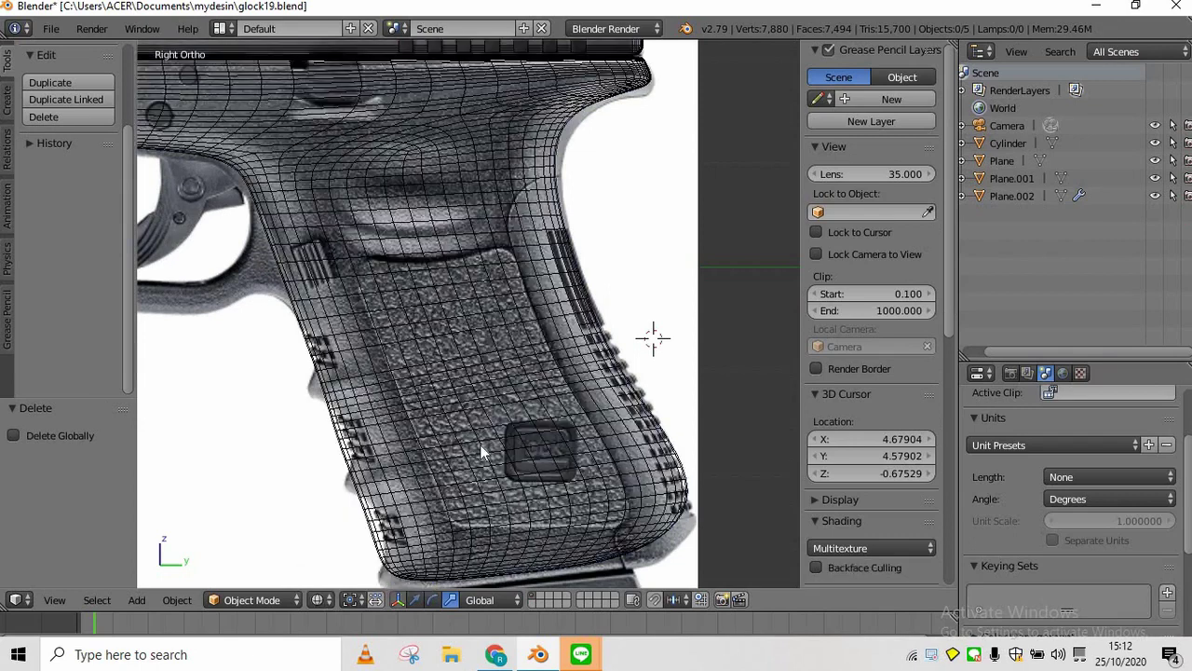
scroll(508, 414, "down", 1, "ctrl")
scroll(532, 382, "up", 4, "ctrl")
scroll(531, 349, "down", 1)
left_click(530, 336)
key("shift+a")
mouse_move(533, 339)
left_click(602, 341)
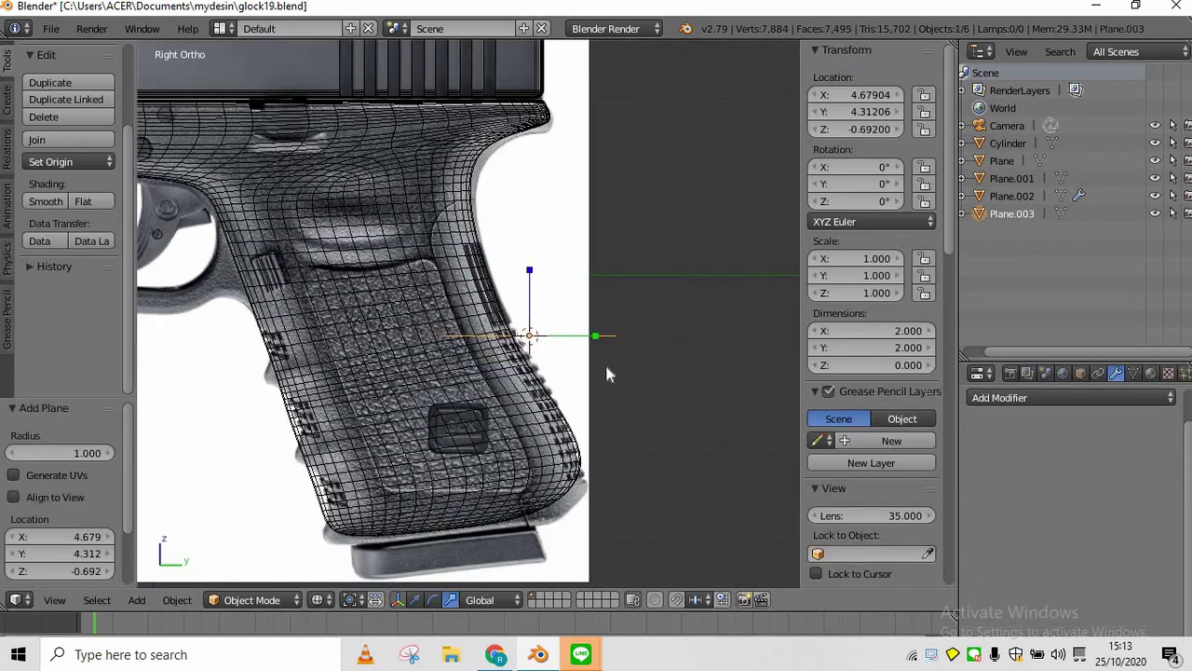
type("90")
key("Return")
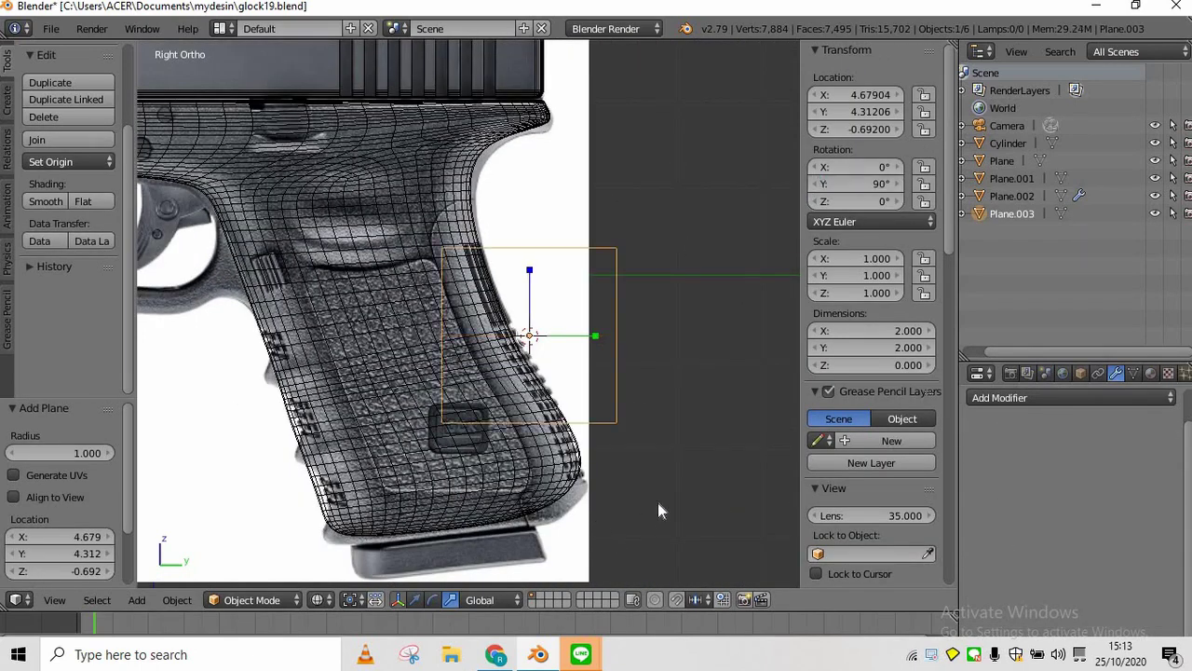
Tilt the plane about 25° to follow the backstrap and move it 0.282 along Y and 0.141 along Z
key("r")
left_click(591, 458)
key("g")
left_click(619, 431)
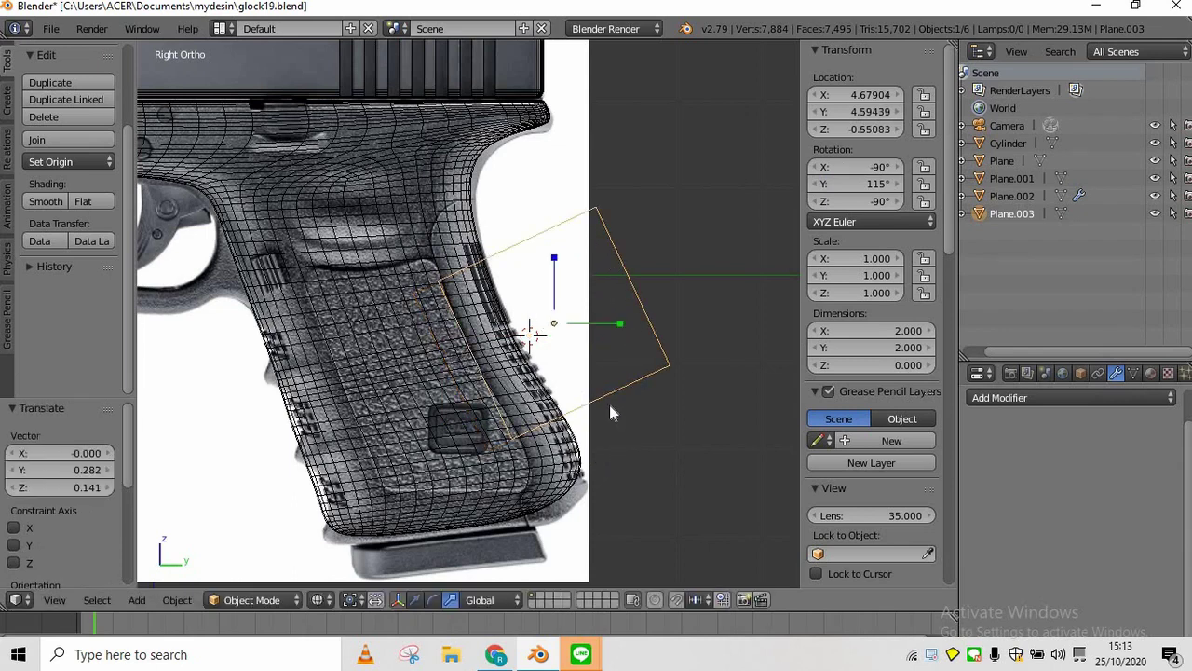
Isolate the new plane in local view with solid shading and open its mesh for editing
key("KP_Divide")
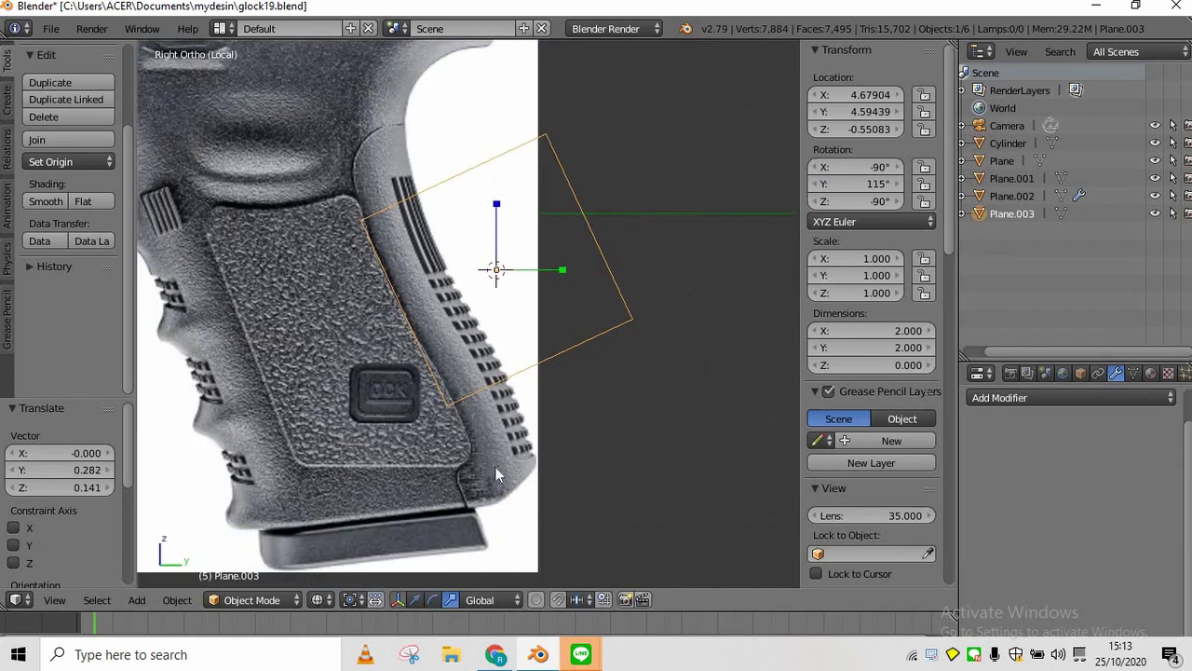
left_click(317, 600)
left_click(335, 540)
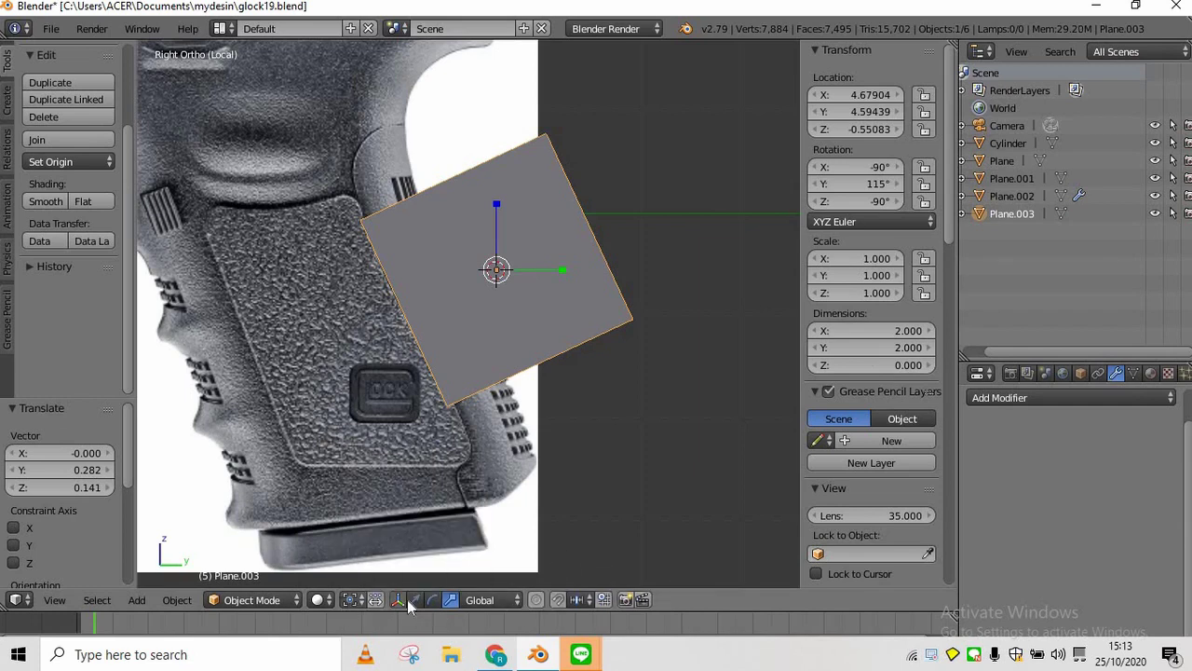
key("Tab")
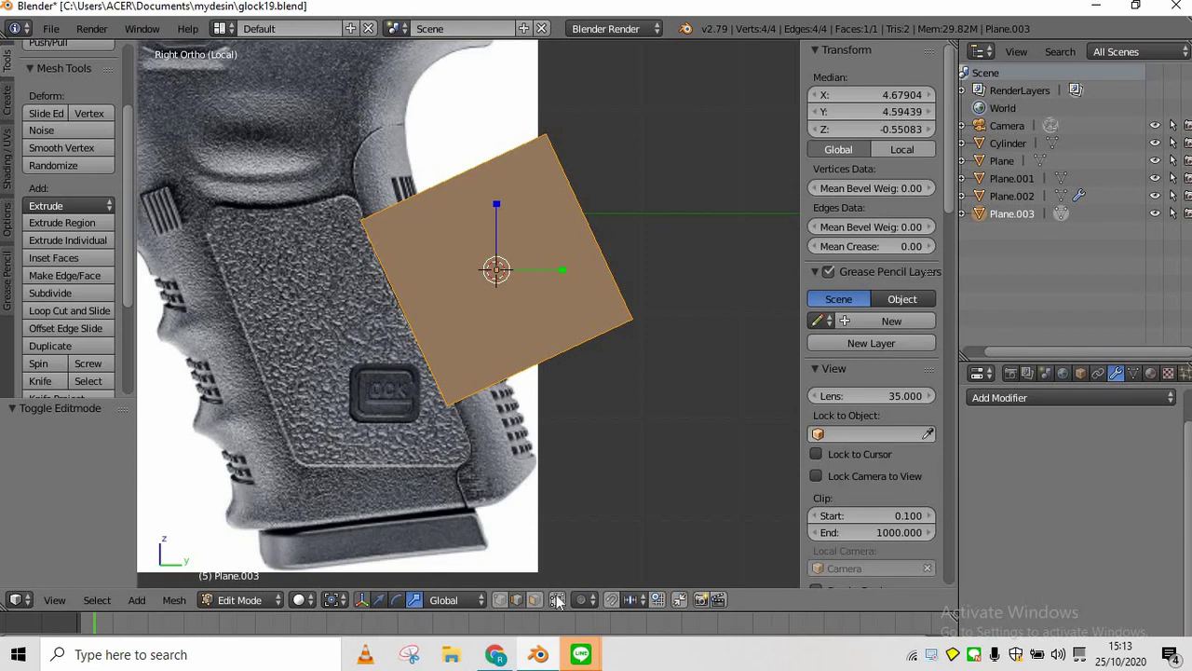
key("Tab")
key("Tab")
key("Tab")
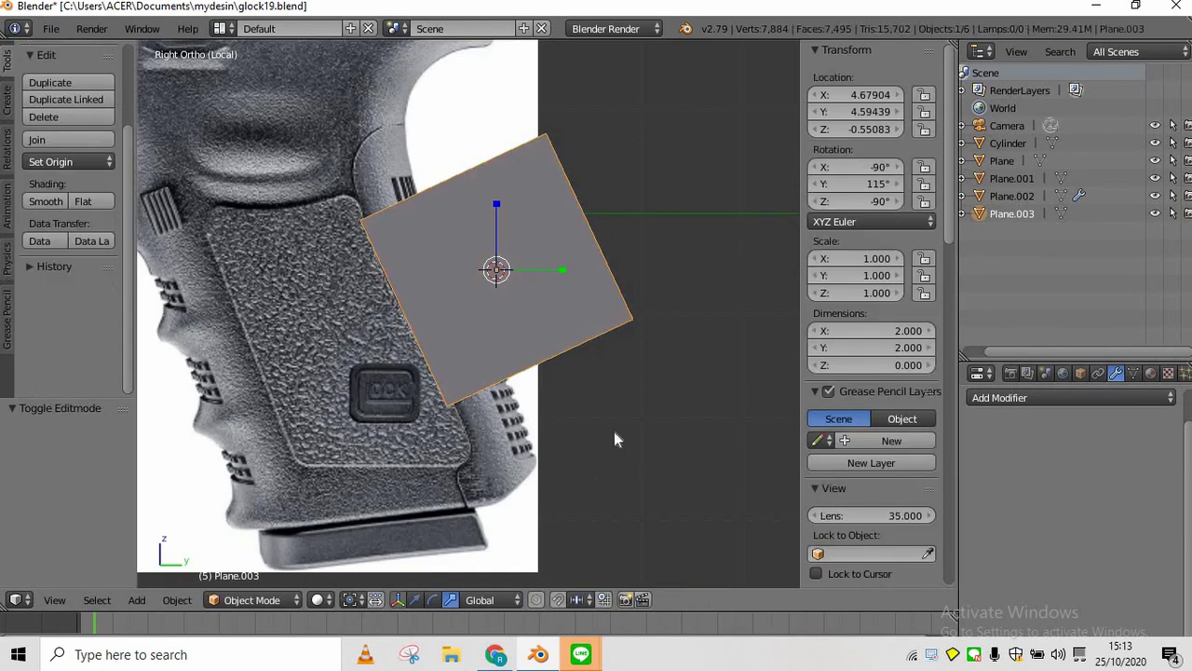
key("Tab")
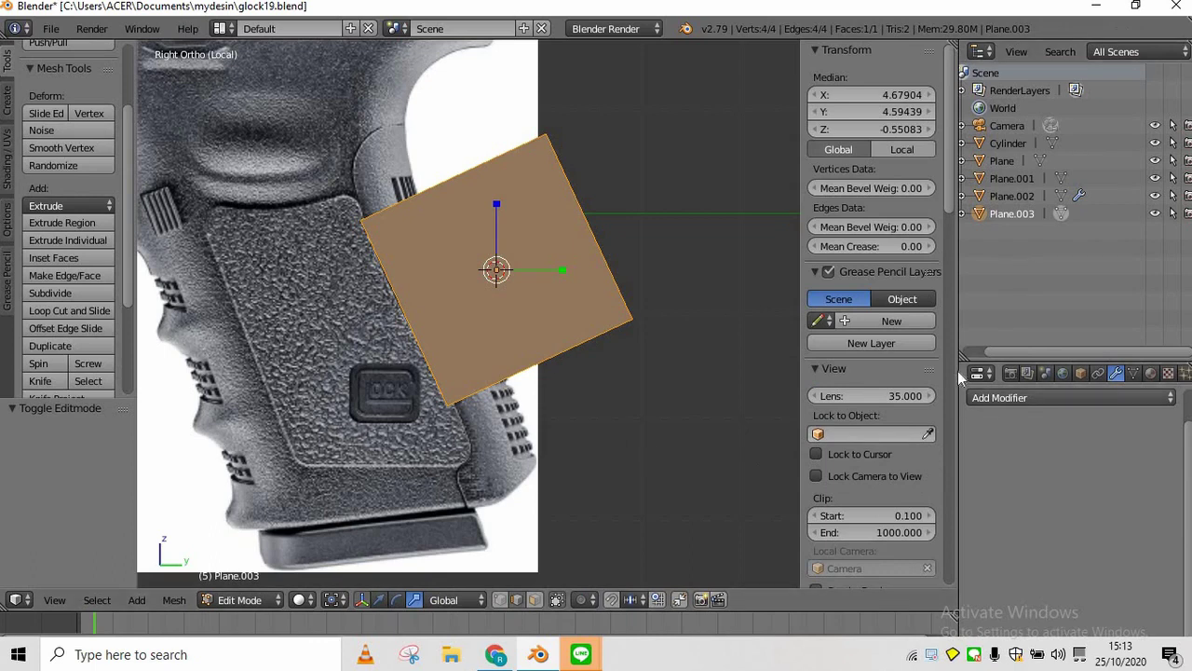
Add a Subdivision Surface modifier to the plane and set its view subdivisions to 4
left_click(971, 398)
left_click(850, 338)
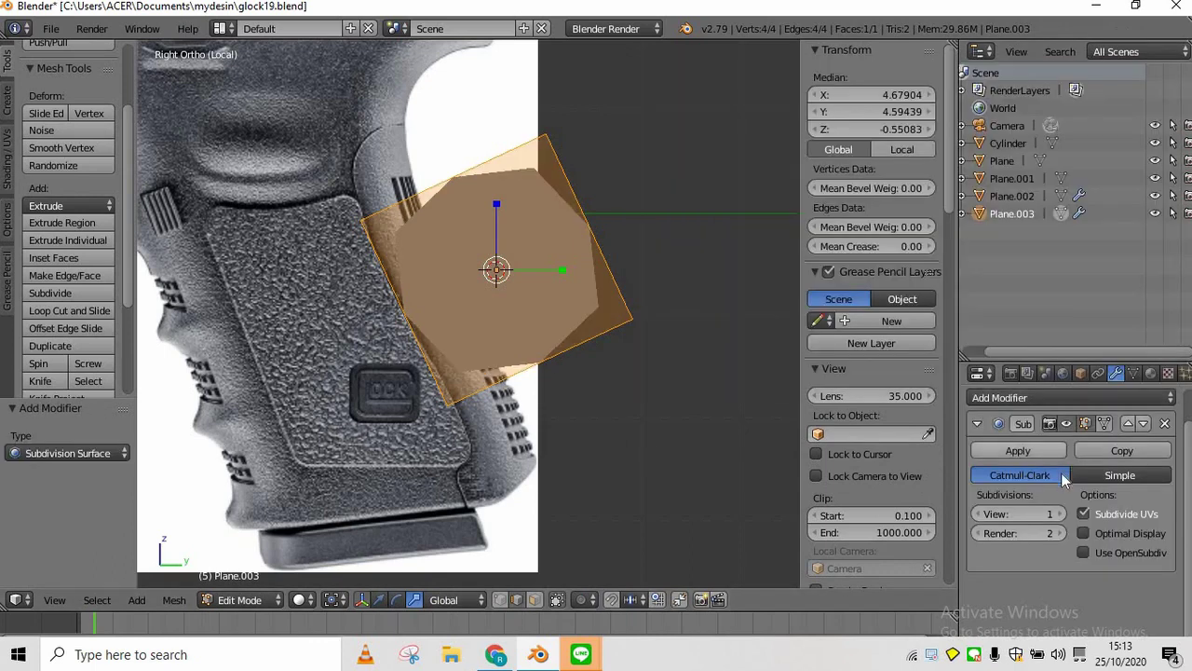
left_click(1061, 515)
left_click(1060, 515)
left_click(1061, 515)
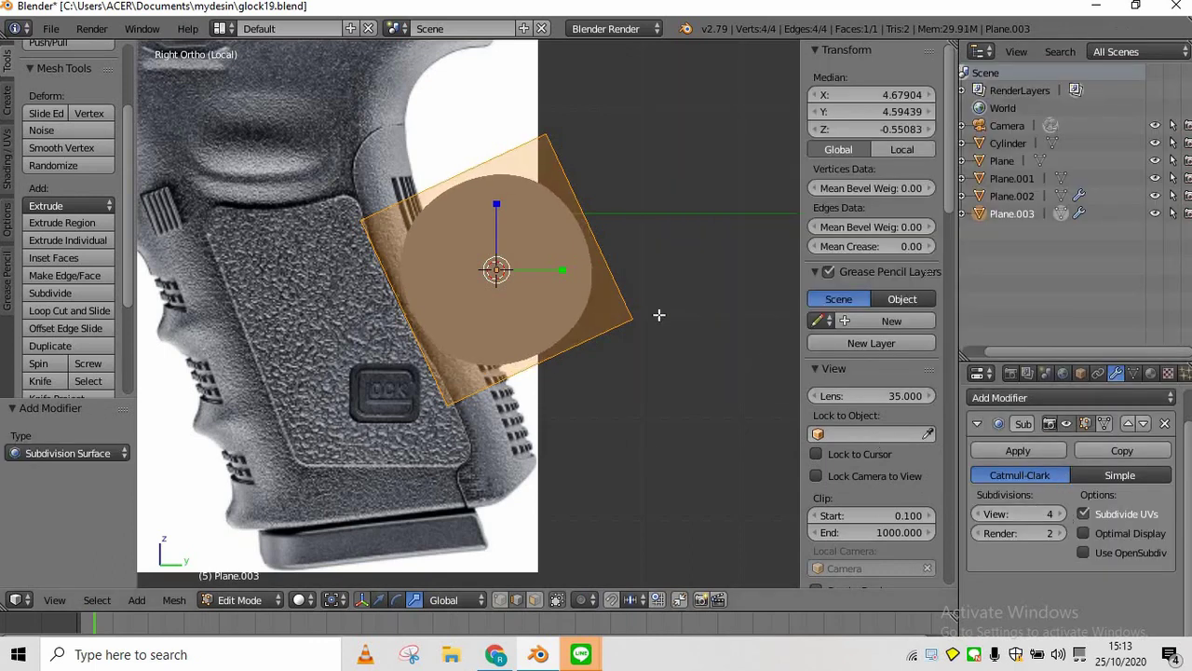
Lengthen the plane along the backstrap, moving its lower edge by 0.215 Y, -1.015 Z and its upper edge by -0.224 Y, 0.697 Z
right_click(463, 373)
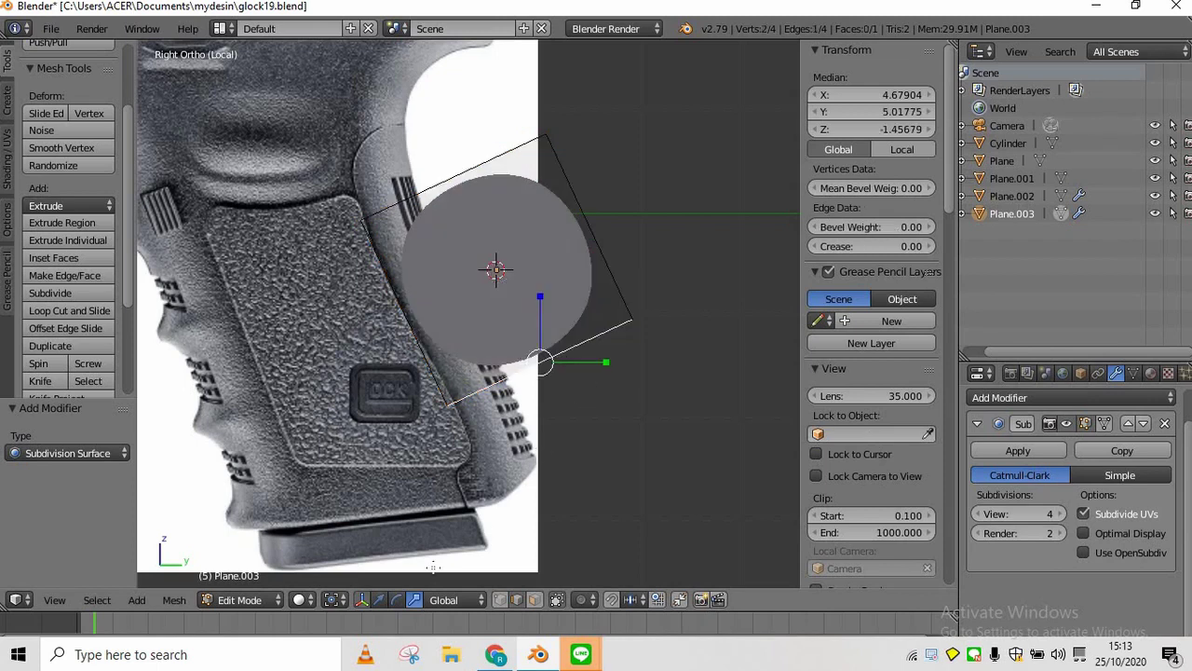
key("g")
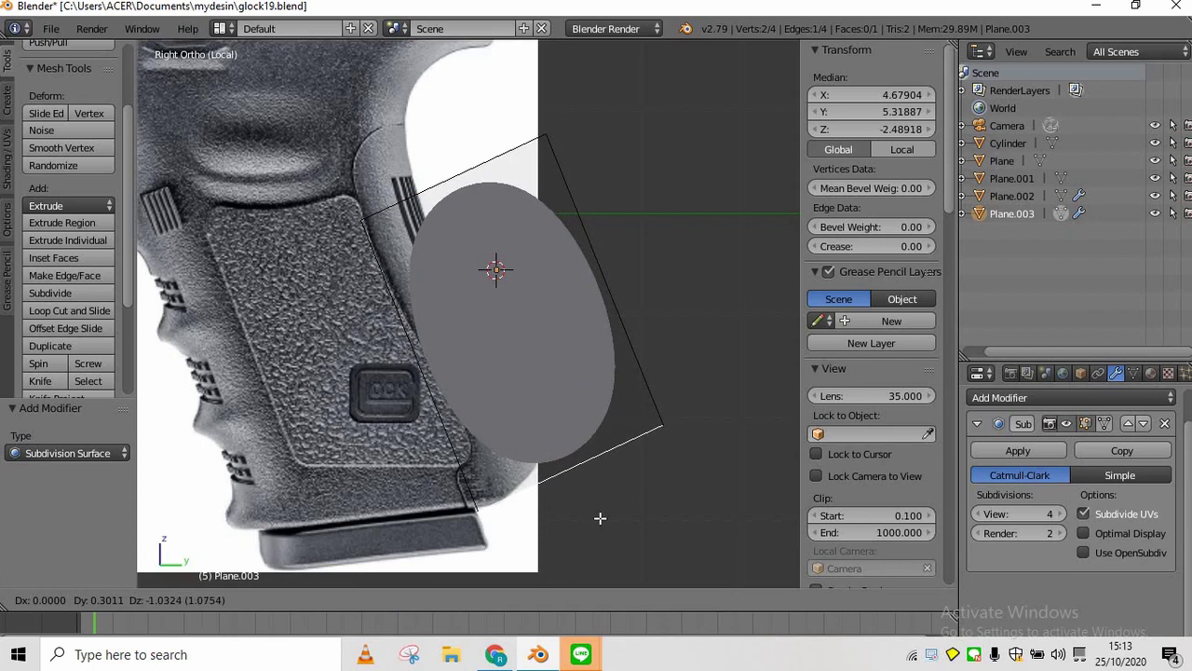
left_click(589, 511)
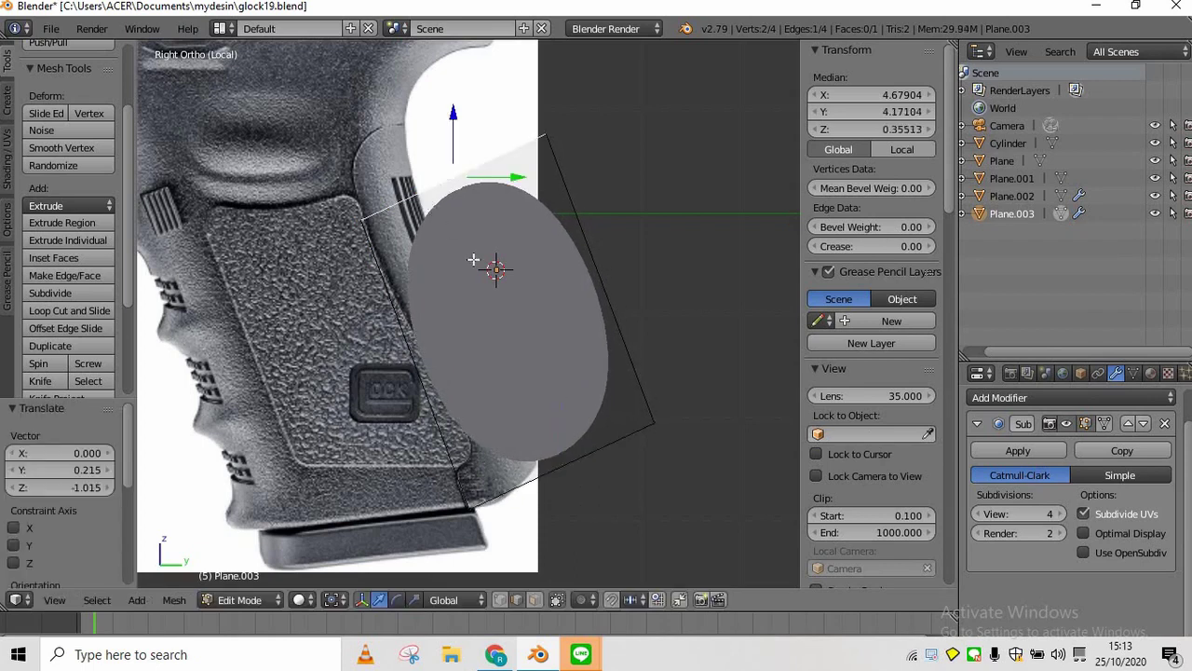
key("g")
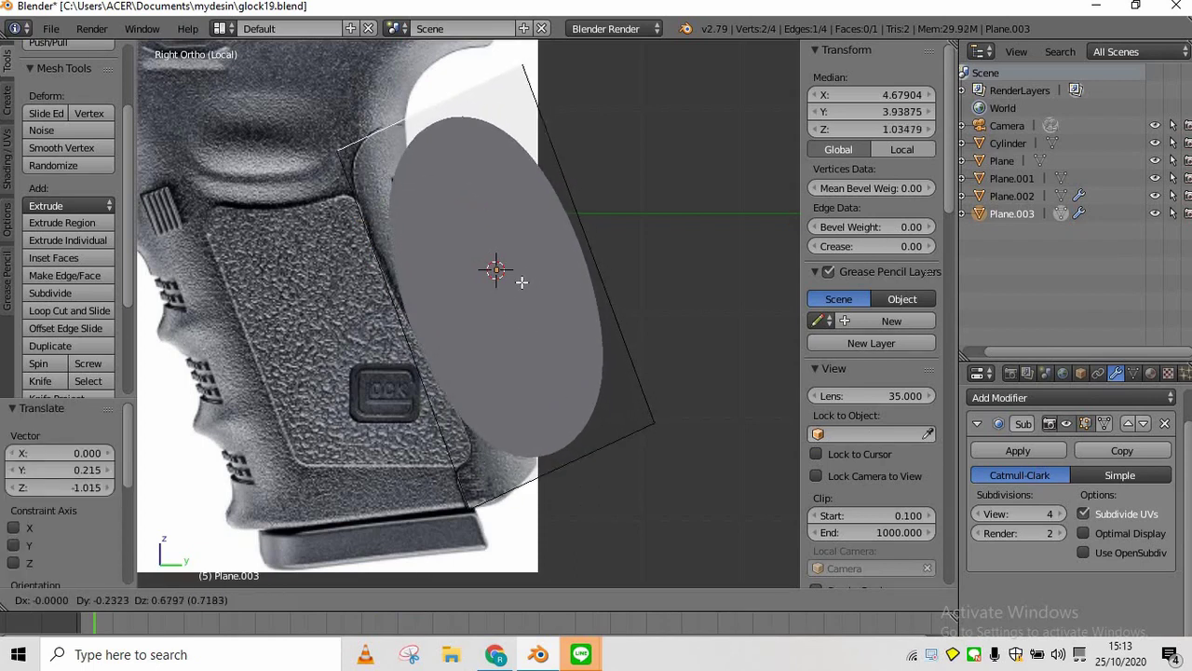
left_click(576, 265)
Pull the plane's rear edge in towards the backstrap outline and add one crosswise loop cut near the lower end
key("g")
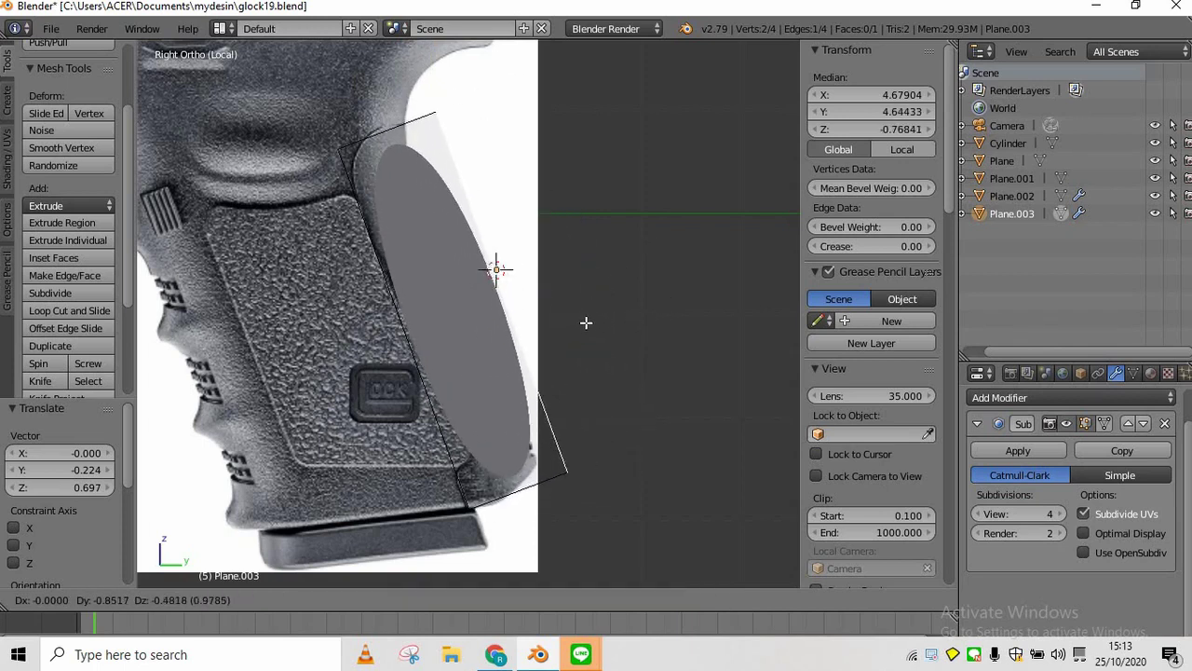
left_click(596, 322)
key("ctrl+r")
left_click(503, 370)
left_click(466, 473)
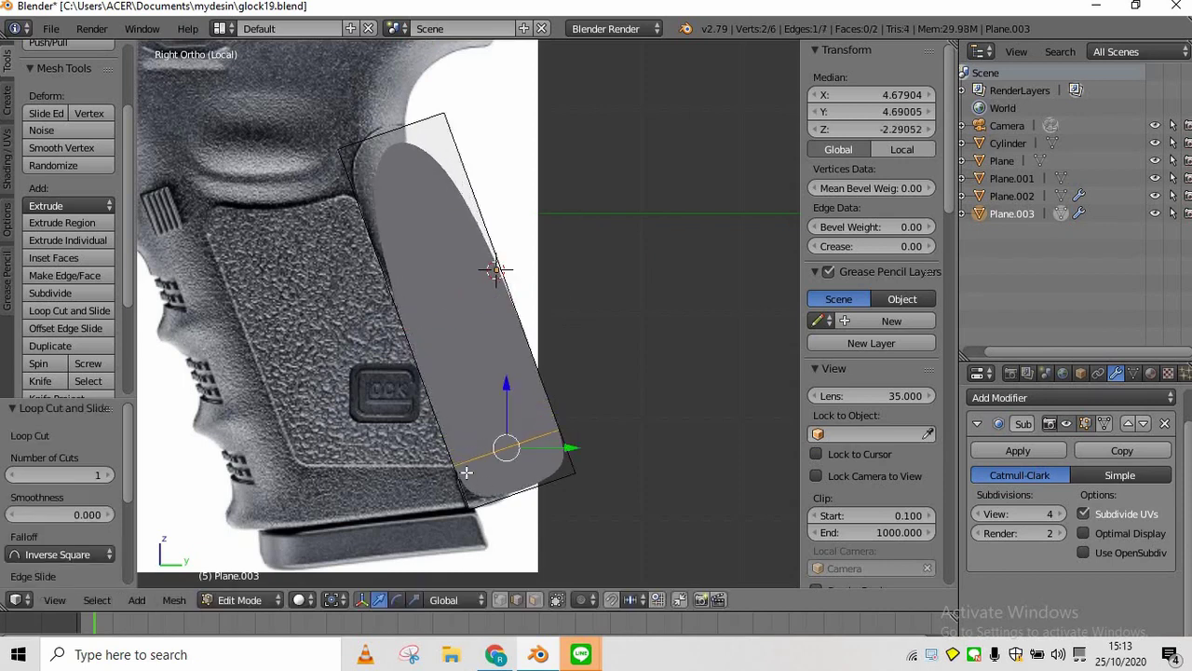
right_click(458, 463)
key("g")
left_click(469, 441)
key("ctrl+z")
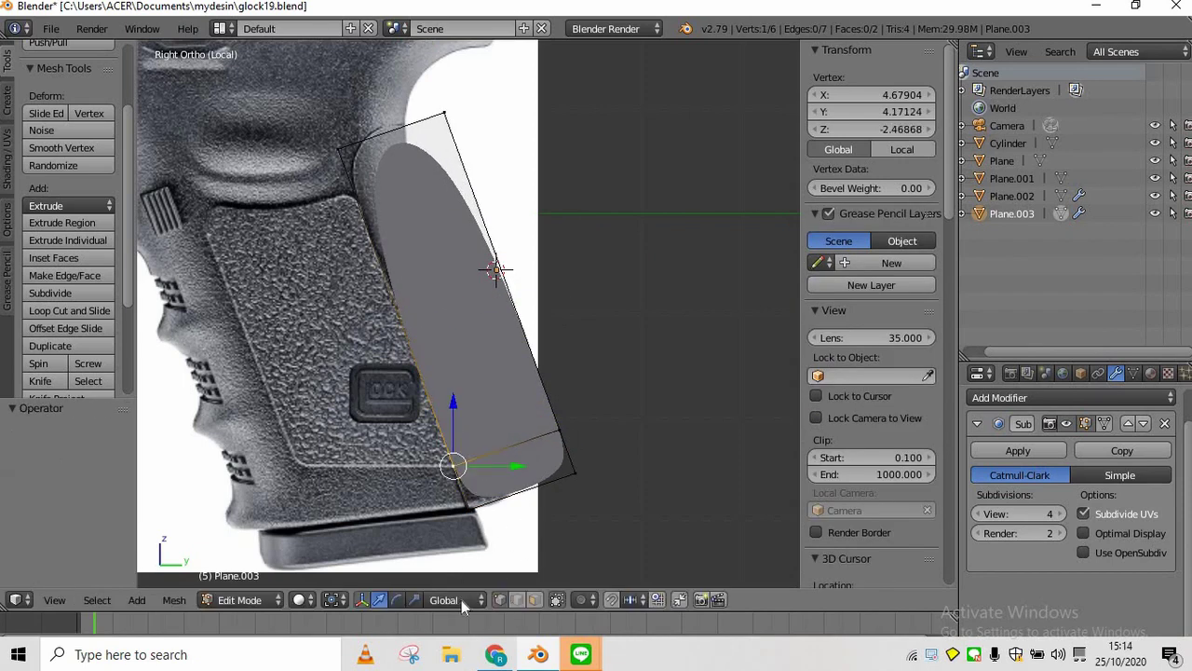
Set the transform orientation to Local and move the loop cut's front vertex 0.239 along local X
left_click(462, 600)
left_click(457, 544)
left_click_drag(478, 524, 493, 548)
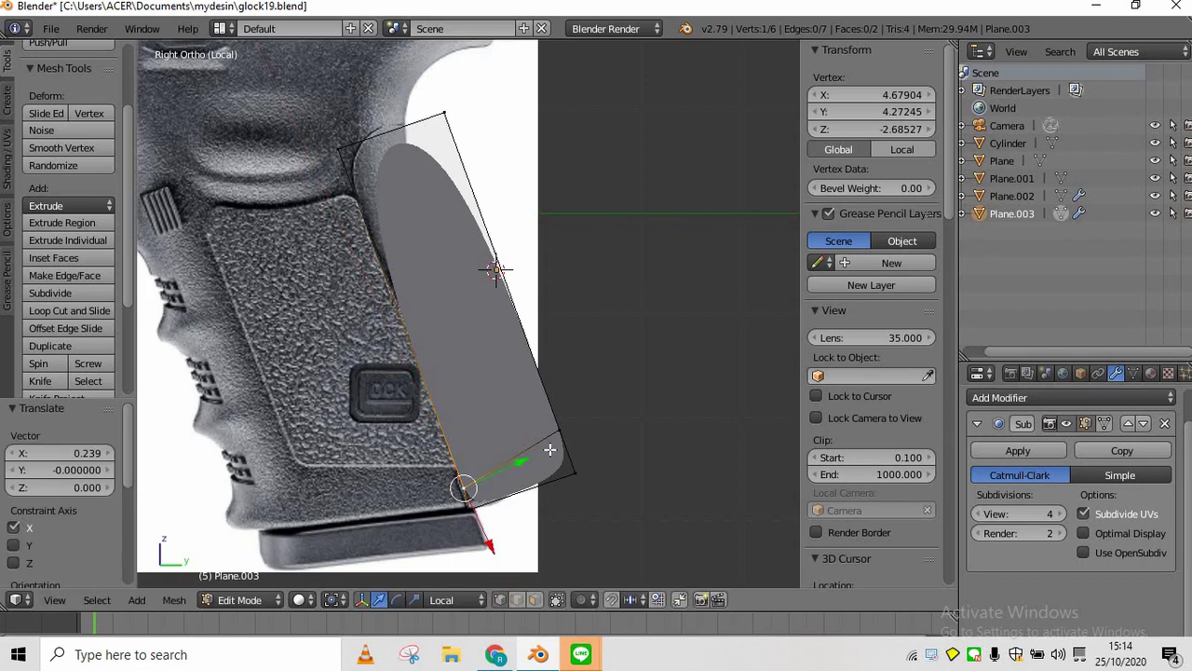
In wireframe display, move the plane's whole rear edge -0.275 along local Y onto the backstrap outline
left_click(300, 600)
left_click(316, 559)
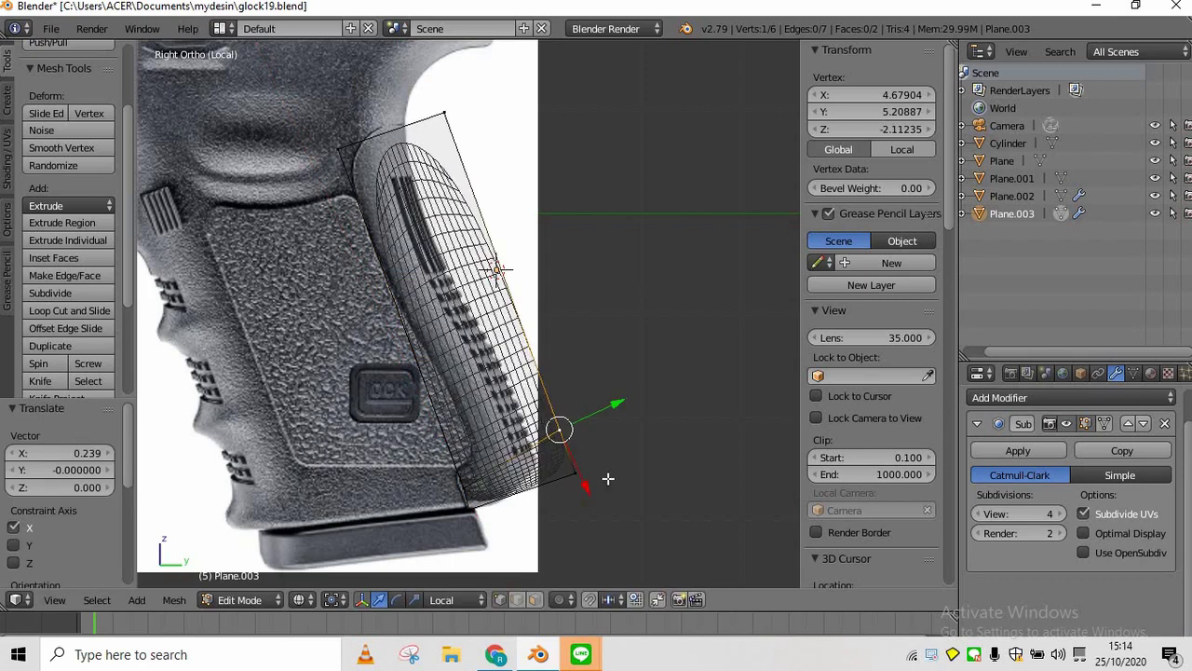
key("a")
right_click(569, 395, "alt")
left_click_drag(572, 264, 540, 271)
Move the plane's lower rear corner vertex by -0.034 Y, 0.146 Z and nudge the lower loop cut's front vertex forward
right_click(563, 486, "alt")
right_click(564, 508)
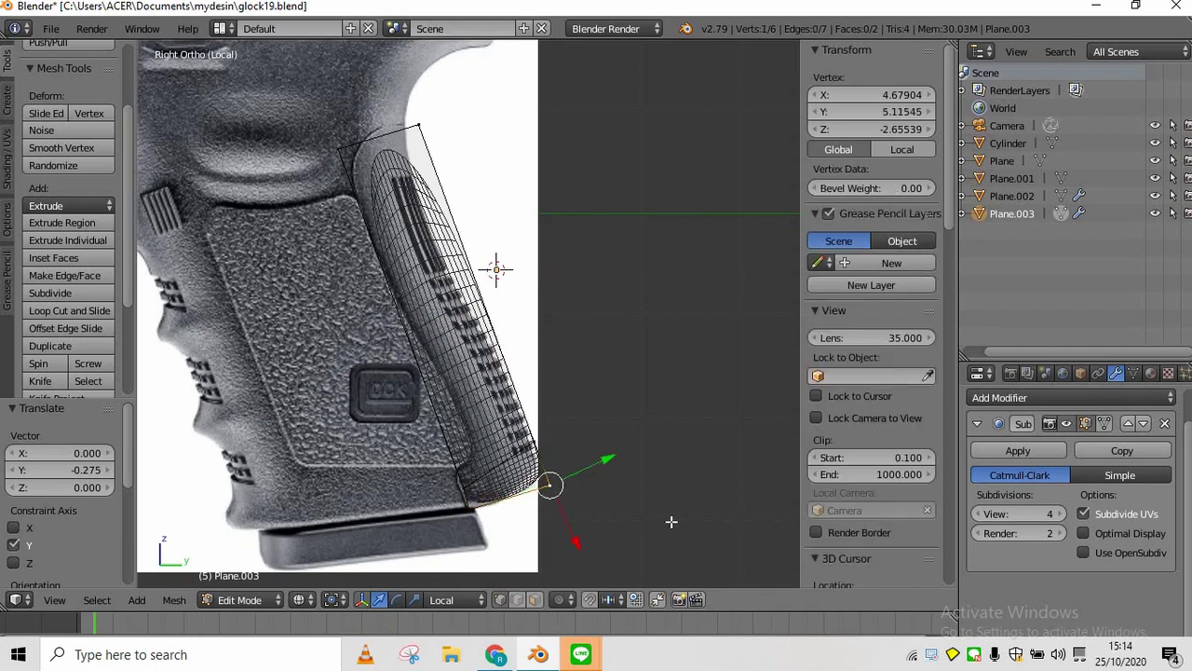
key("g")
left_click(668, 506)
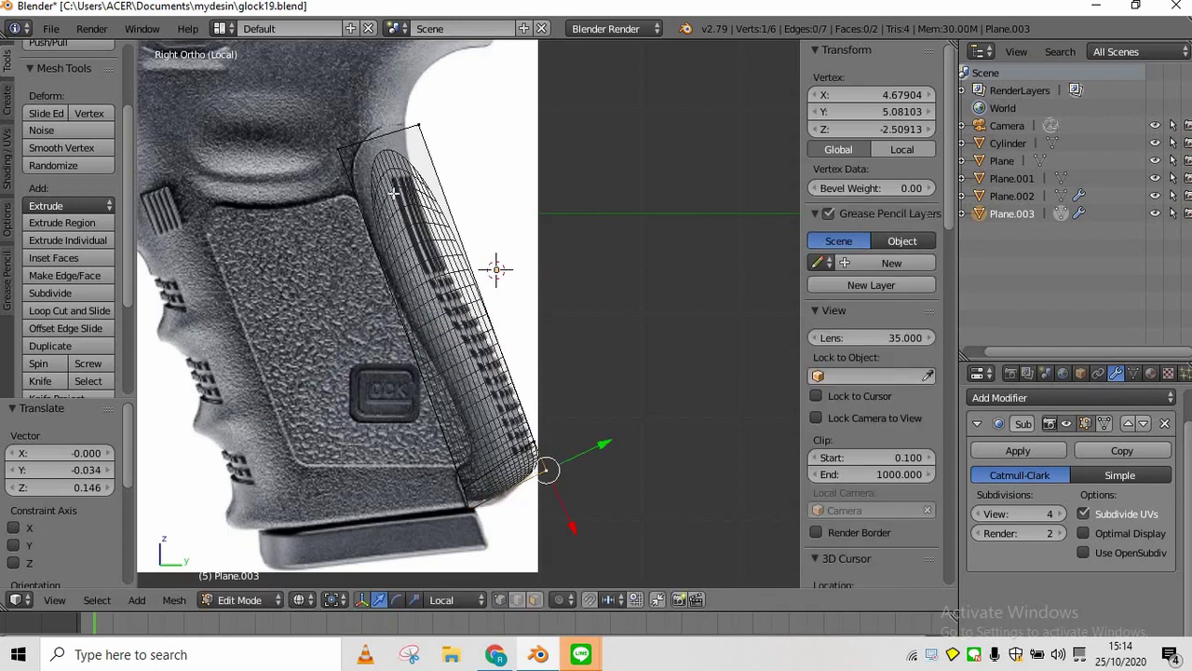
right_click(470, 486)
key("g")
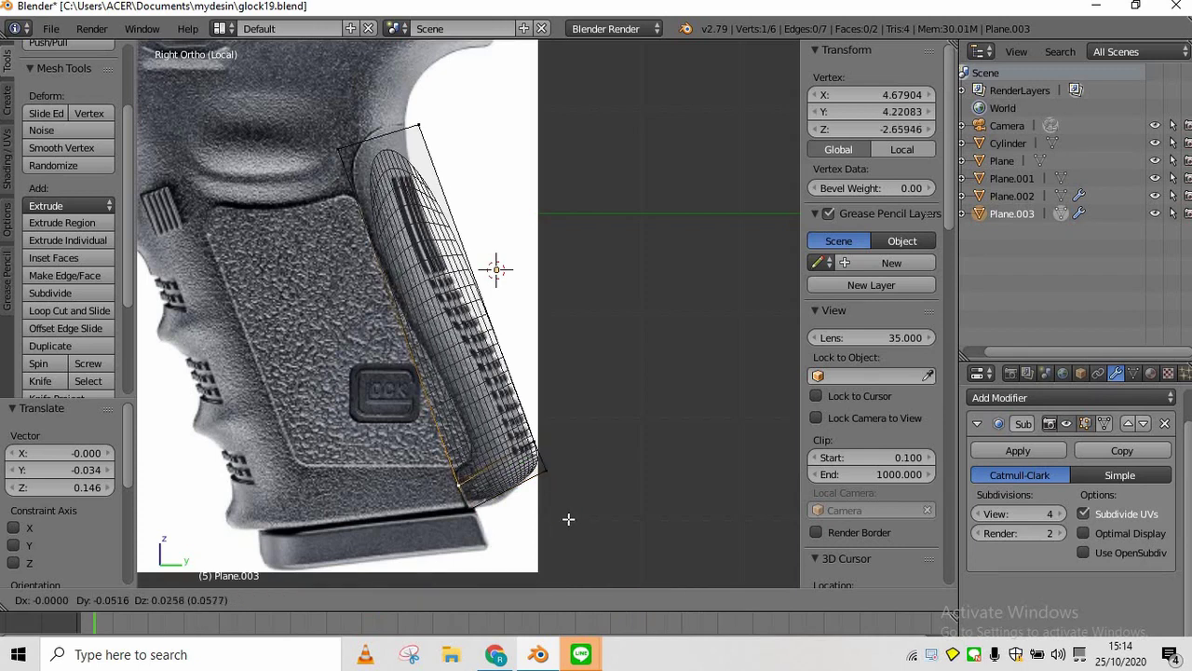
left_click(463, 441)
key("ctrl+r")
left_click(463, 442)
left_click(463, 443)
right_click(427, 363)
key("g")
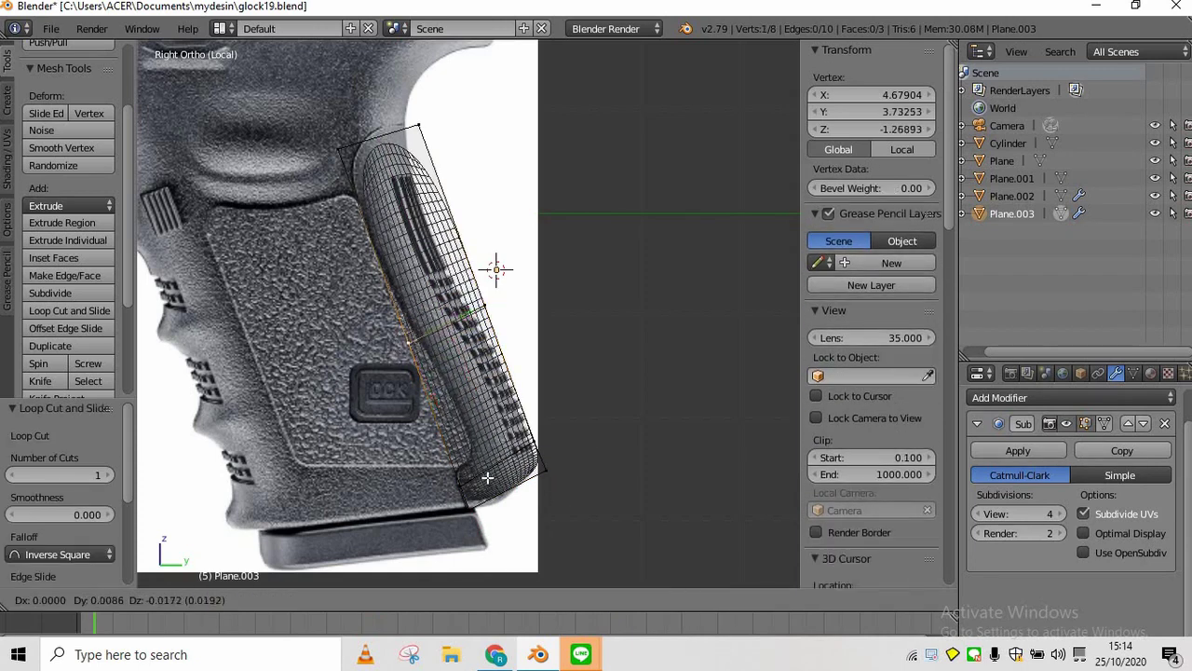
left_click(523, 481)
key("ctrl+z")
key("ctrl+z")
key("ctrl+z")
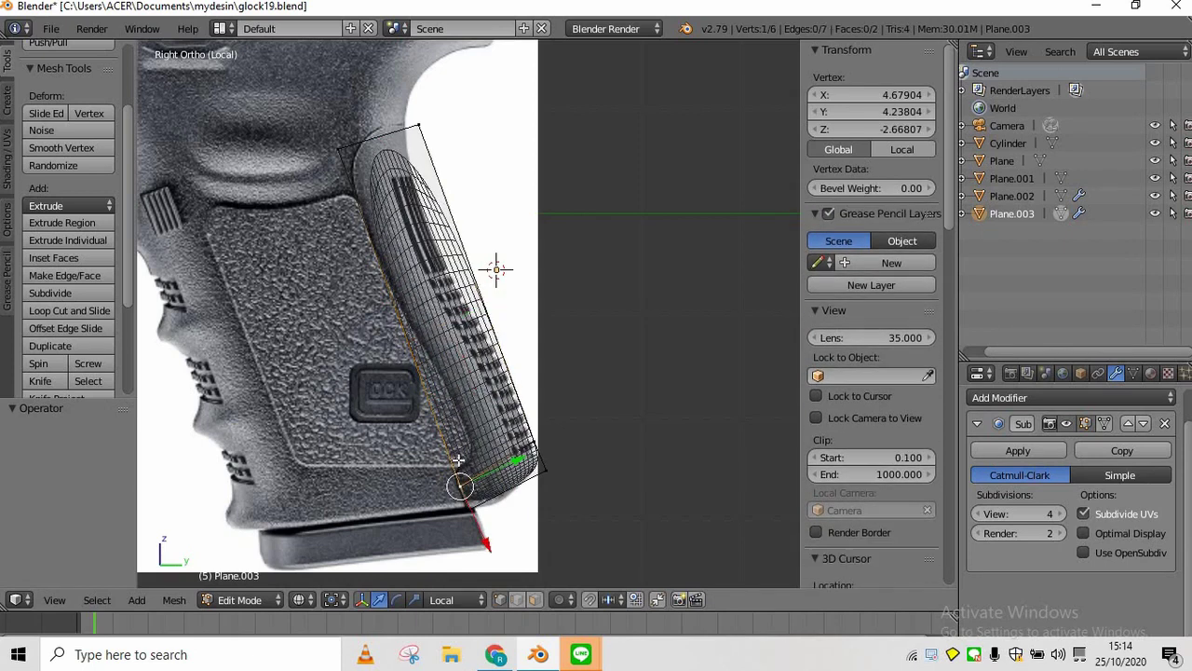
Add one crosswise loop cut in the upper part of the plane
key("ctrl+r")
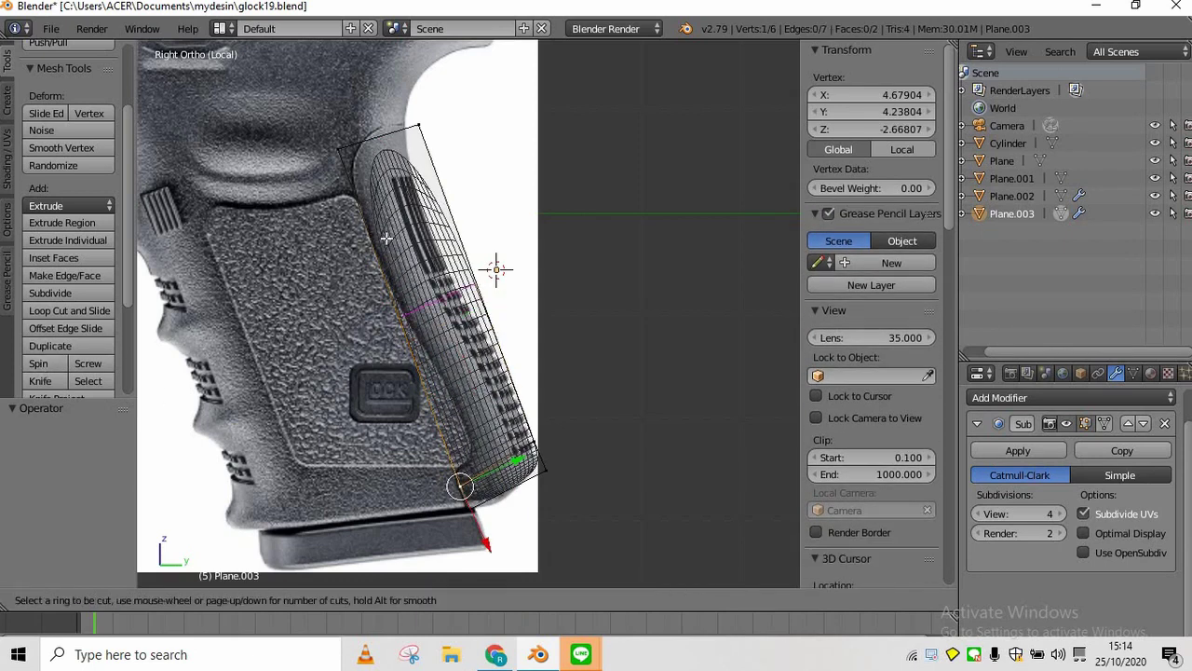
left_click(351, 237)
left_click(367, 200)
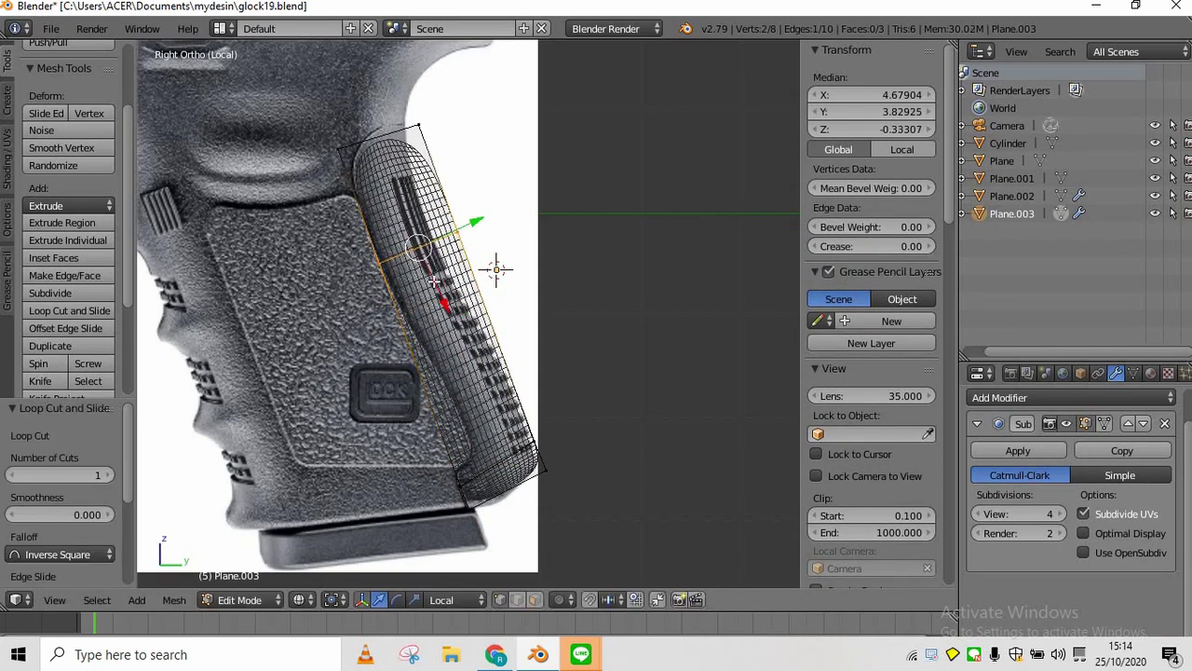
Raise the plane's top edge along local X and move the upper loop cut -0.222 along local X
right_click(377, 133)
left_click_drag(406, 192, 399, 178)
right_click(421, 247)
mouse_move(449, 300)
left_mouse_down()
mouse_move(446, 278)
mouse_move(438, 284)
left_mouse_up()
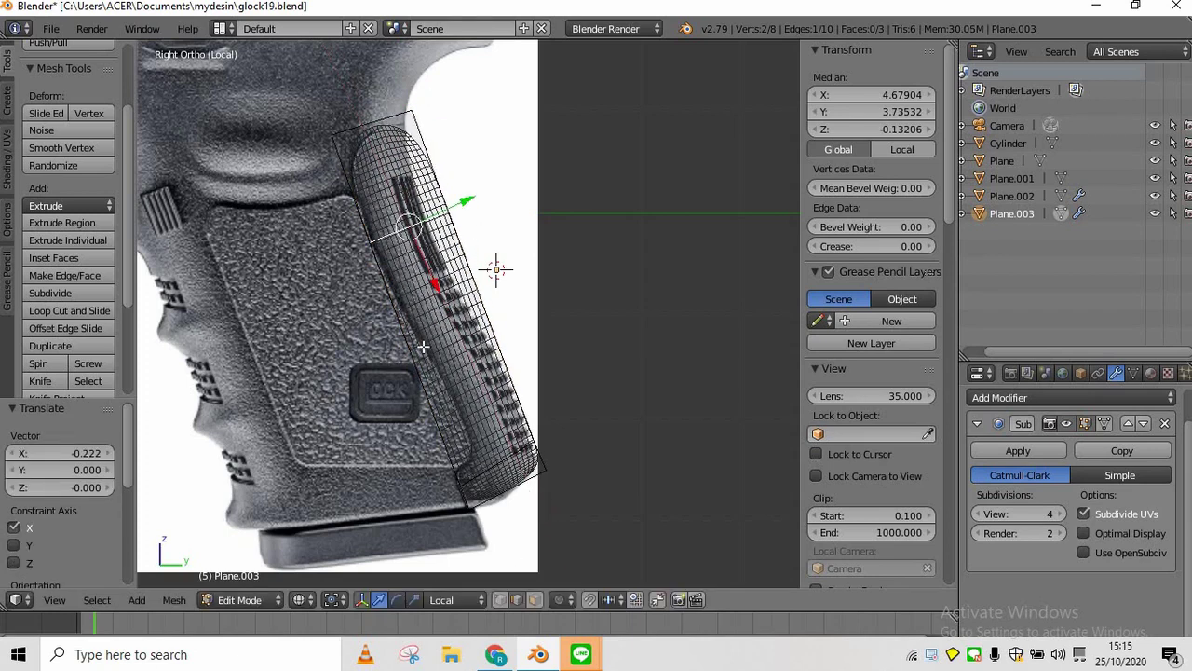
Pull the upper loop cut's rear vertex in along local Y and move the top rear corner -0.172 along local Y
right_click(456, 205)
left_click_drag(495, 191, 476, 201)
left_click_drag(485, 193, 475, 209)
key("ctrl+r")
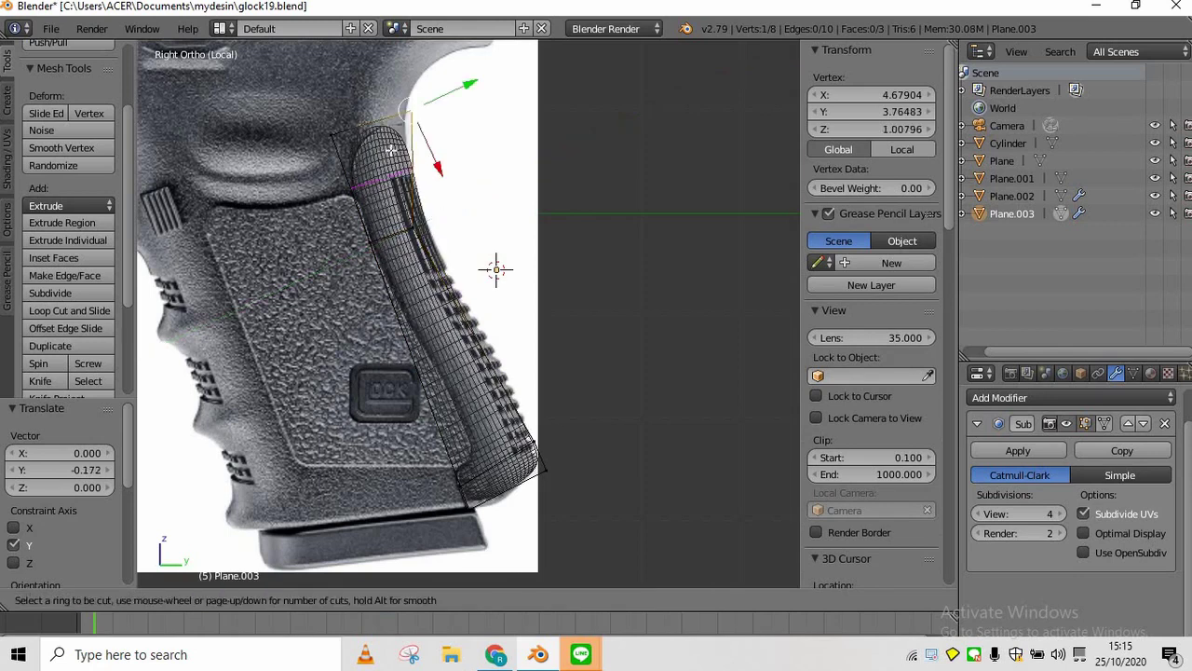
left_click(393, 177)
left_click(393, 177)
right_click(407, 111)
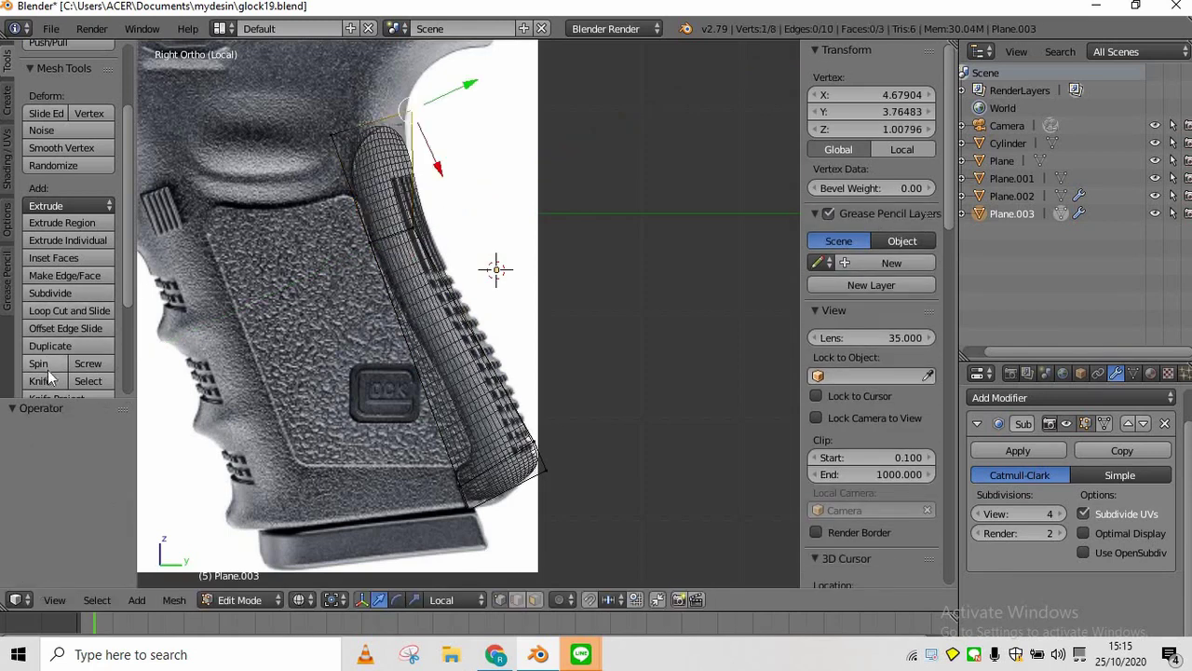
Cut across the plane's top rear corner with the Knife tool, from the top edge to the rear edge
scroll(70, 340, "down", 3)
left_click(42, 310)
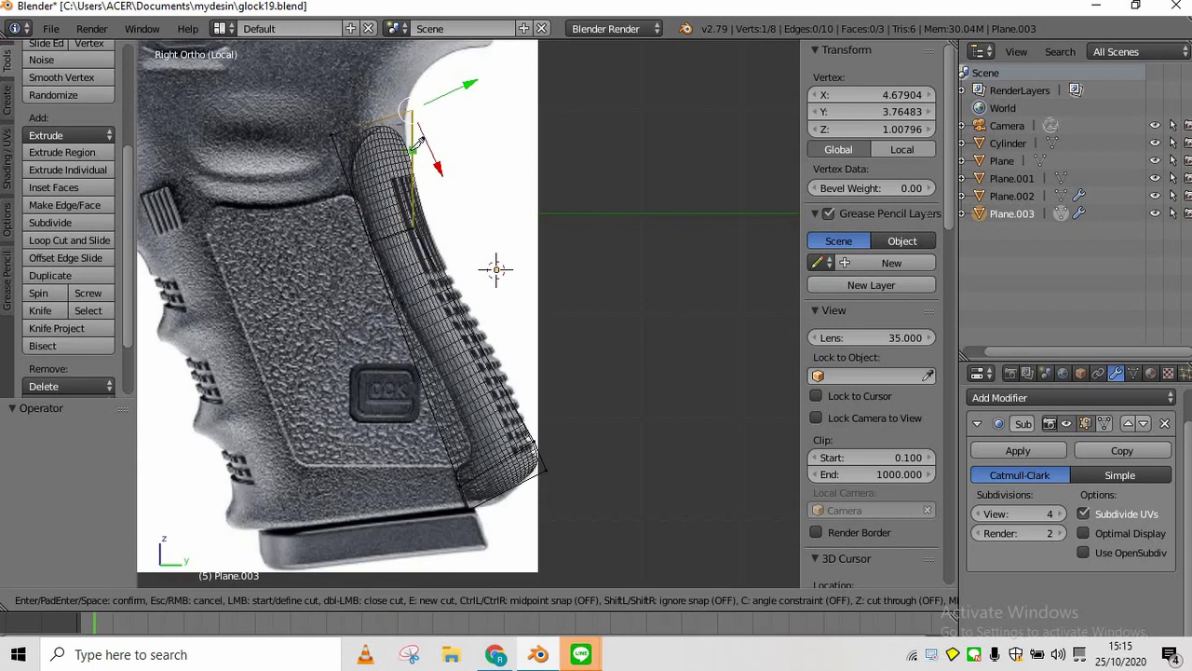
key("Return")
scroll(217, 274, "up", 1)
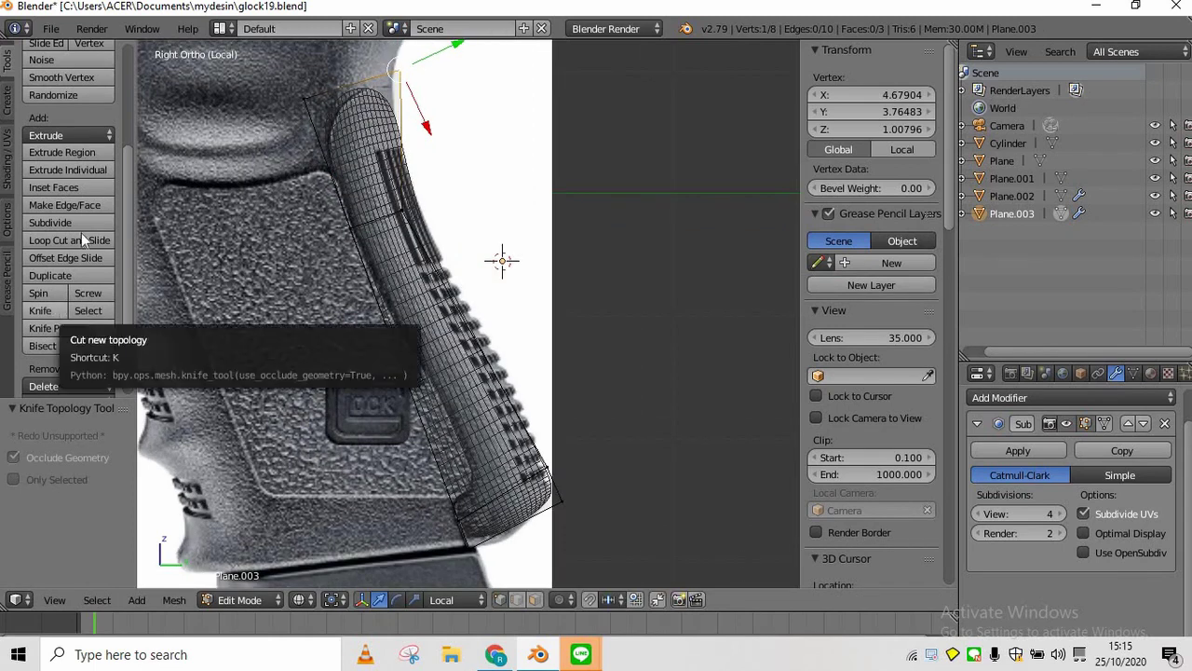
left_click(49, 306)
key("Return")
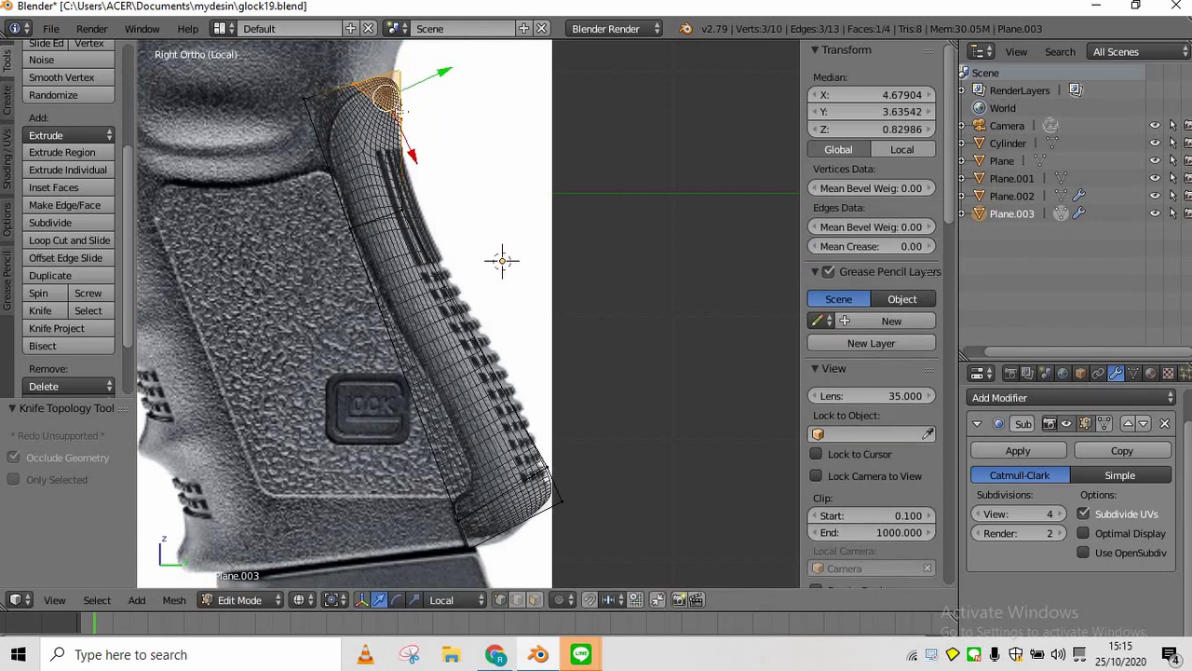
Move the knife cut's rear vertex by -0.065 Y, -0.043 Z and switch the viewport to Solid shading
right_click(400, 122)
key("g")
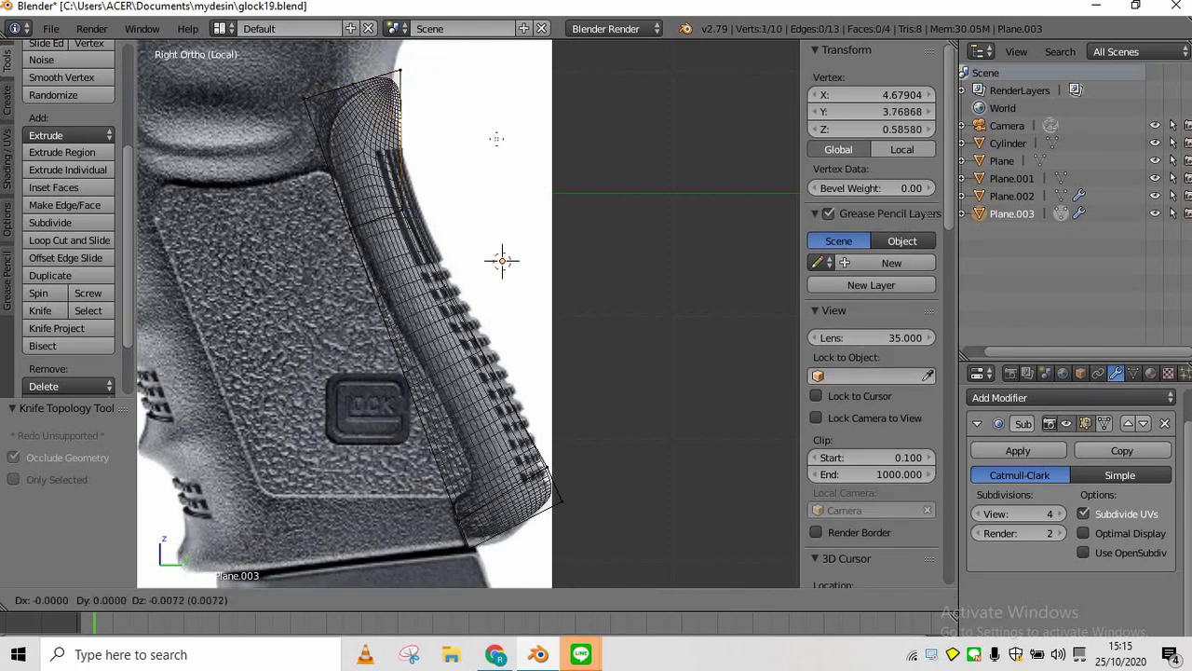
left_click(492, 137)
left_click(298, 599)
left_click(335, 540)
Move the upper loop cut's rear vertex outward to the backstrap and the knife cut's top vertex by 0.093 Y, -0.029 Z
right_click(407, 210)
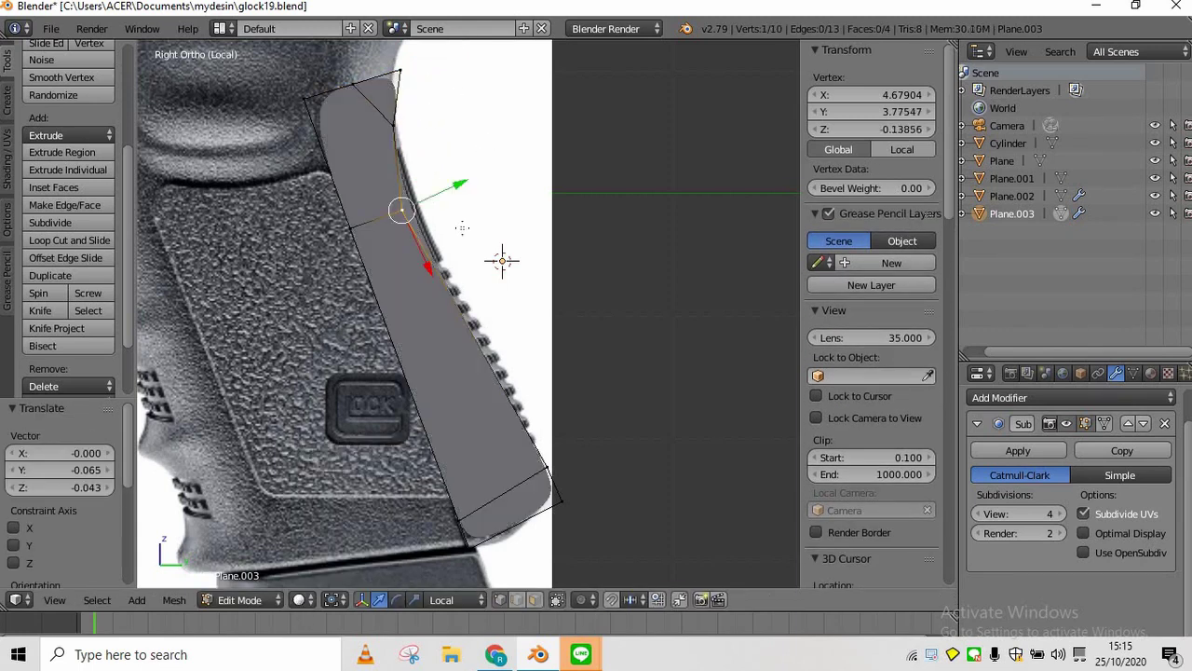
key("g")
left_click(483, 215)
right_click(365, 83)
key("g")
left_click(375, 87)
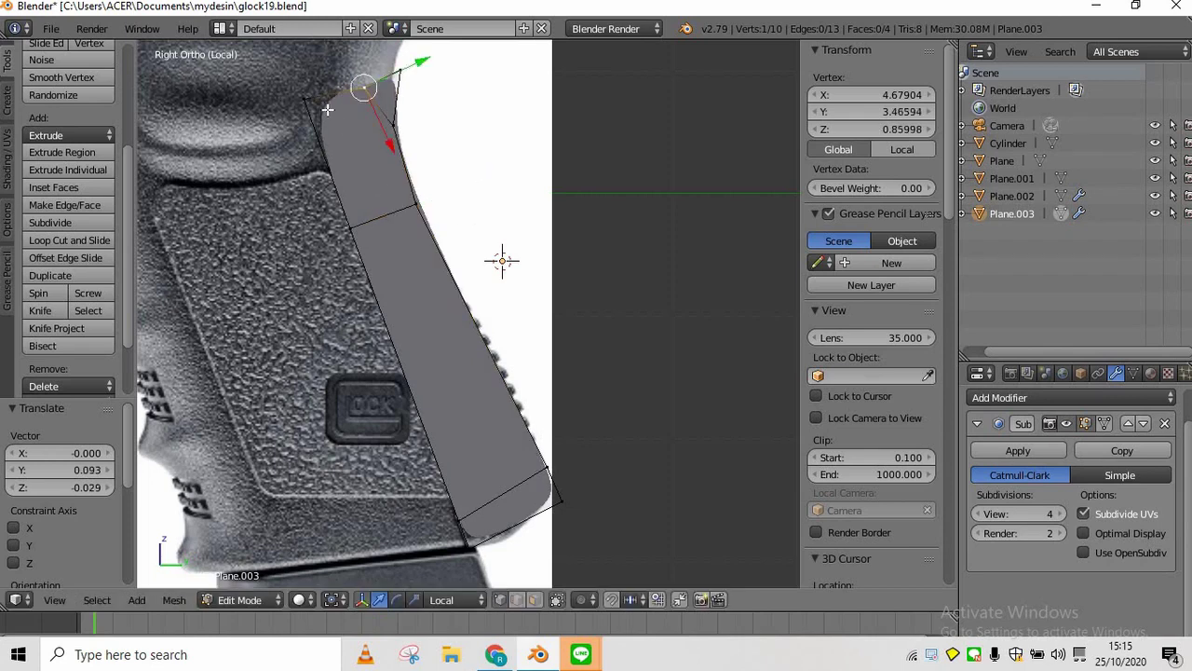
Move the top front corner by 0.086 Y, -0.265 Z, pull the top rear corner inward, and move the knife cut's rear vertex by -0.022 Y, -0.050 Z
right_click(328, 115)
key("g")
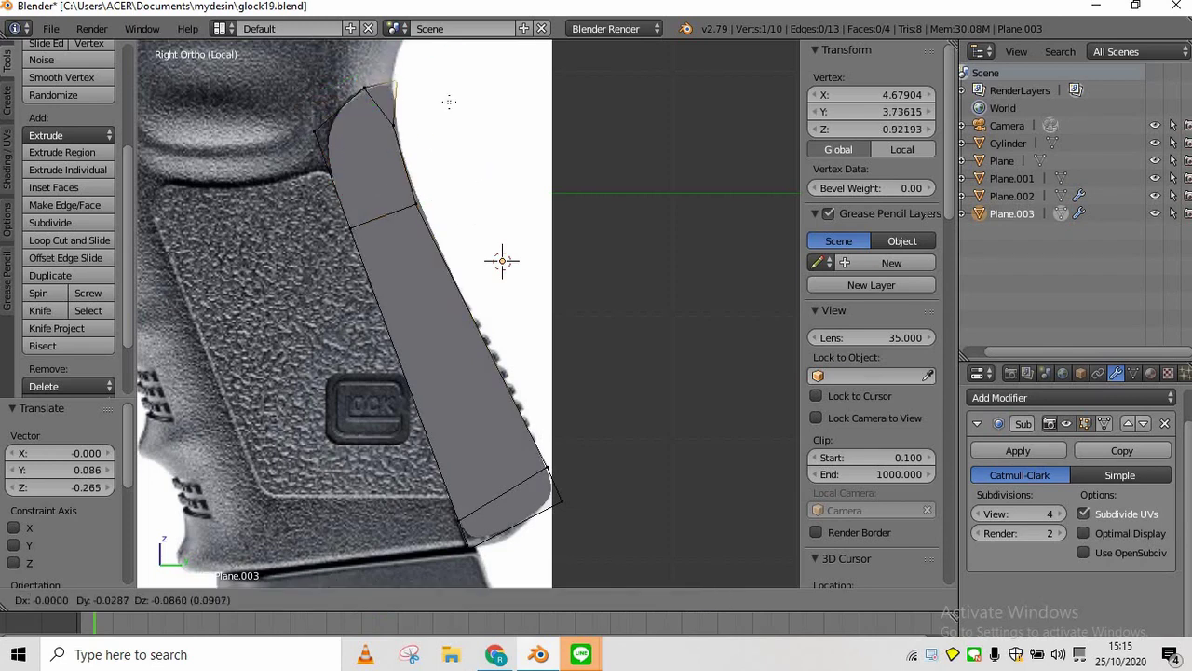
left_click(449, 101)
right_click(396, 146)
key("g")
left_click(431, 161)
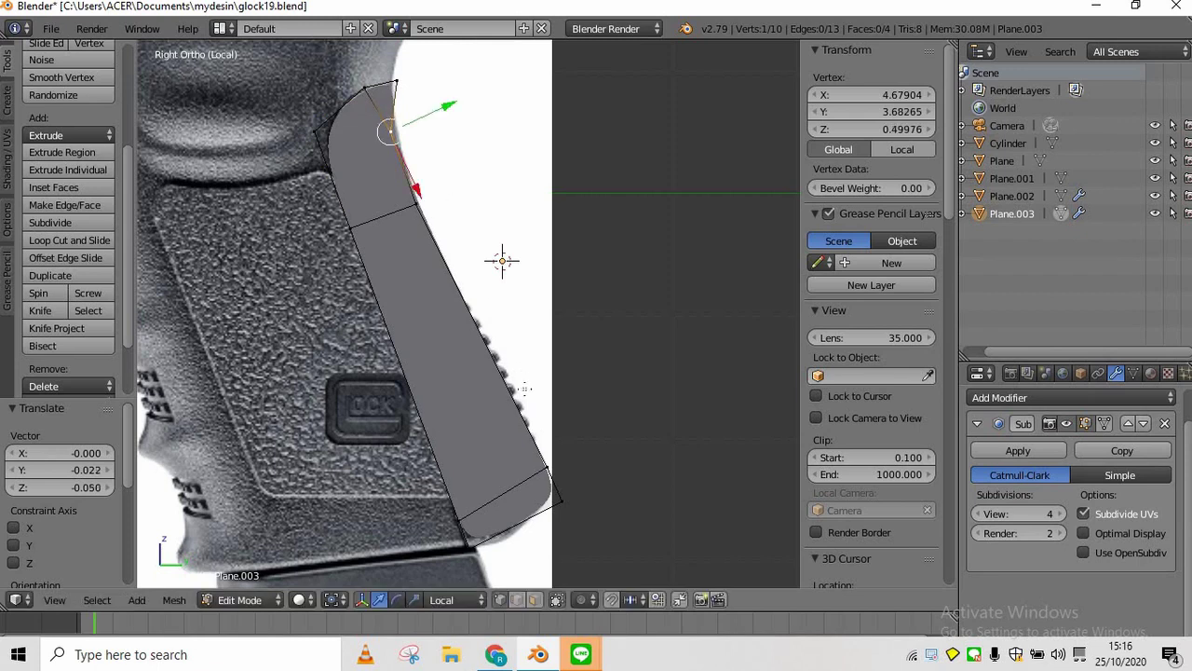
Add a crosswise loop cut in the lower half of the plane and move its rear vertex outward onto the backstrap outline
key("ctrl+r")
left_click(504, 402)
left_click(523, 451)
right_click(519, 398)
key("g")
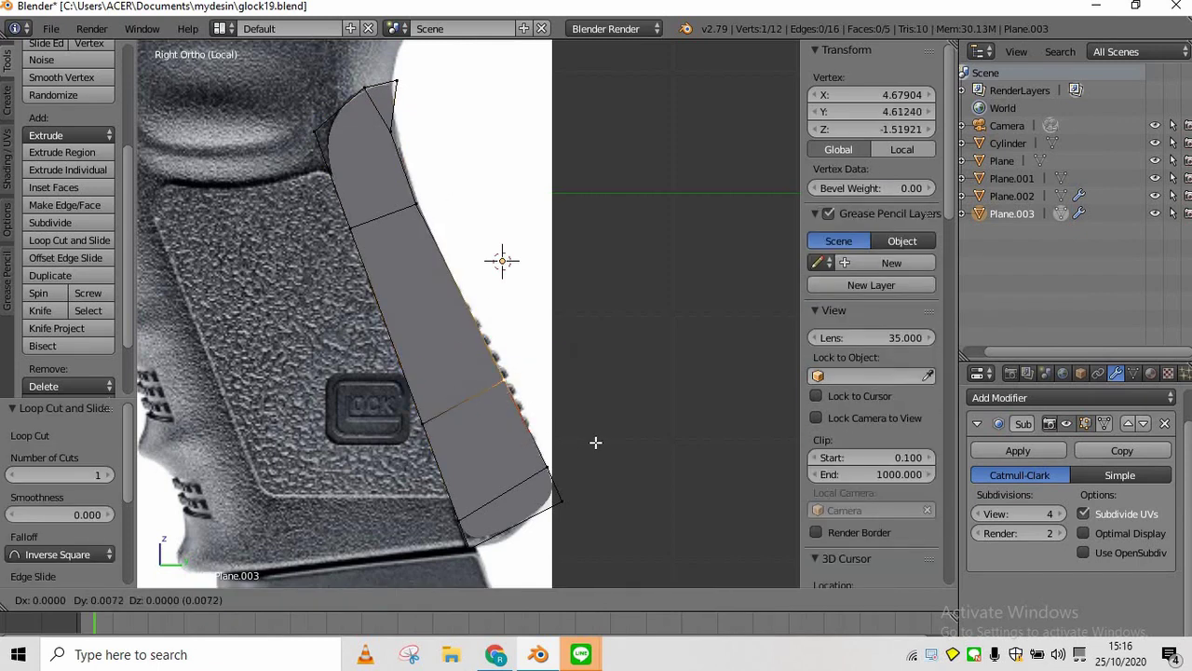
left_click(606, 440)
left_click(305, 599)
left_click(324, 540)
Check the smoothed plane's silhouette against the backstrap in Object Mode
key("Tab")
scroll(539, 347, "down", 1)
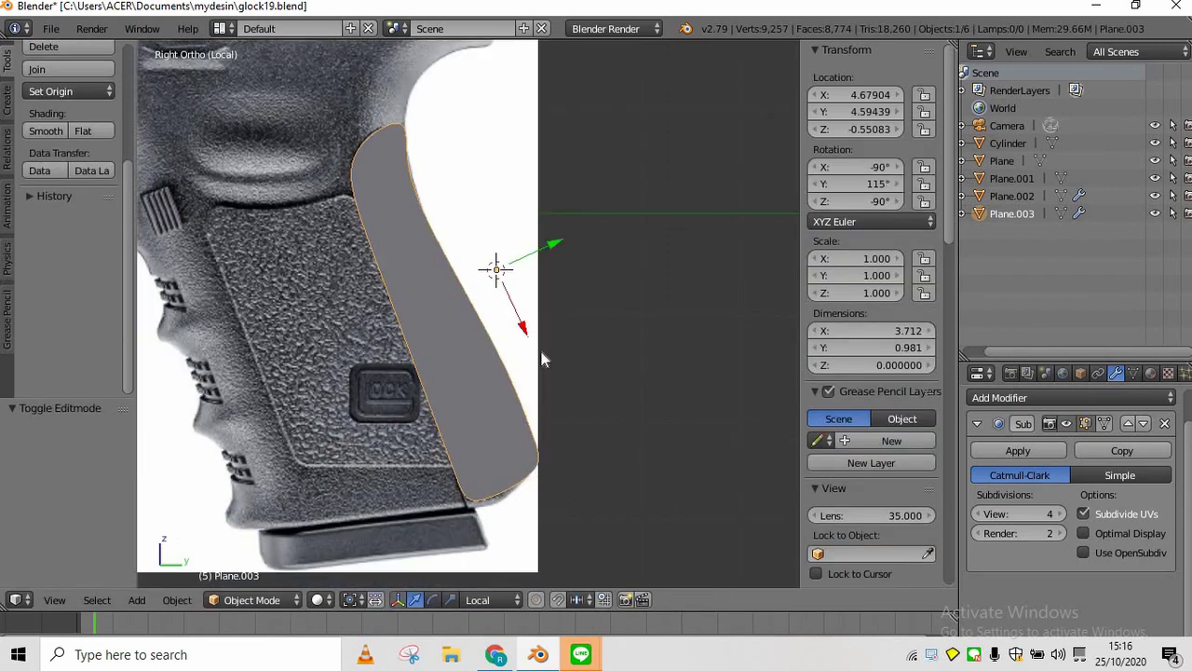
scroll(539, 347, "up", 1)
key("Tab")
right_click(448, 116)
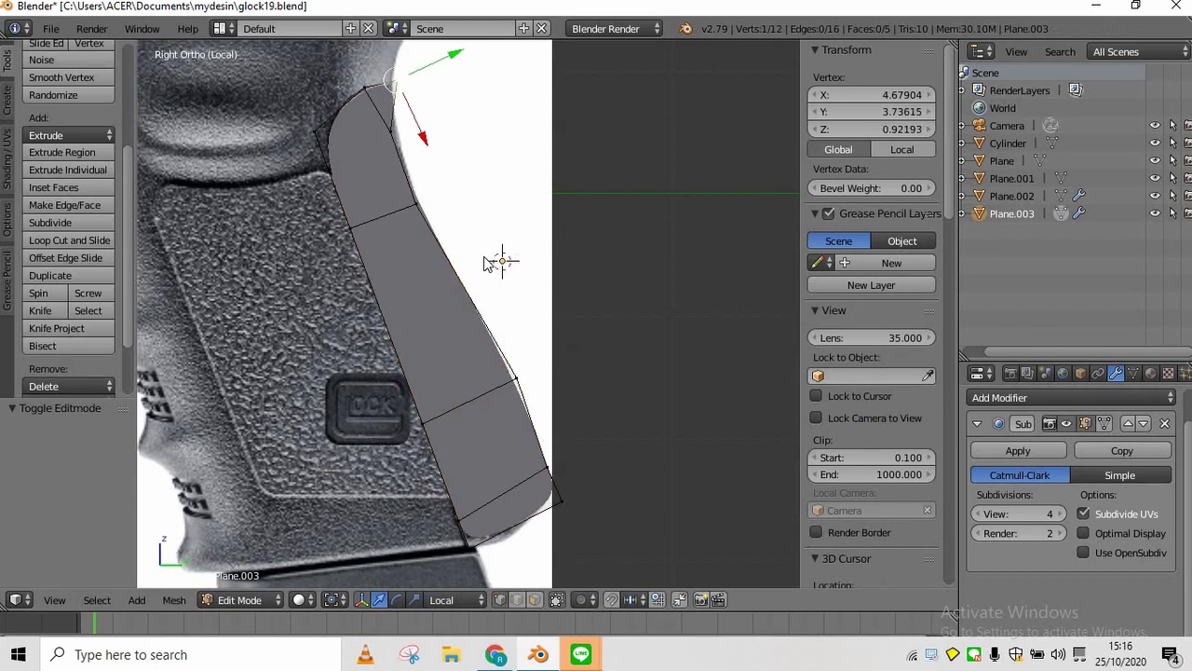
key("Tab")
key("Tab")
key("Tab")
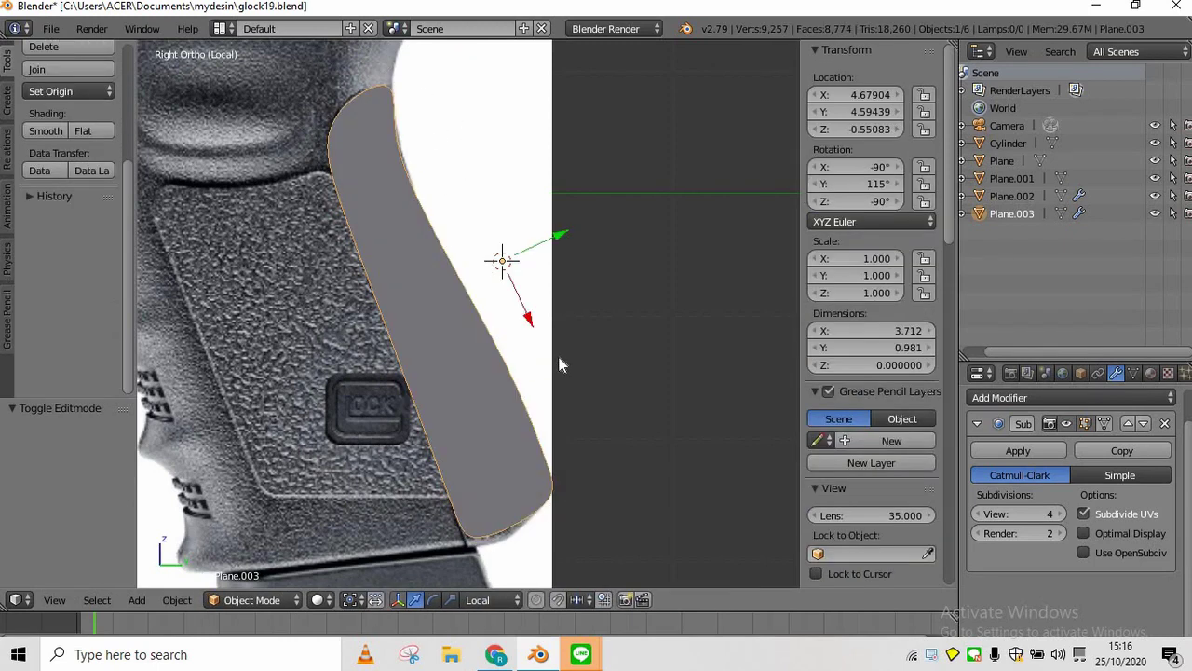
scroll(559, 365, "down", 1)
Extend the plane's bottom edge down along the grip to the backstrap's lower end
key("Tab")
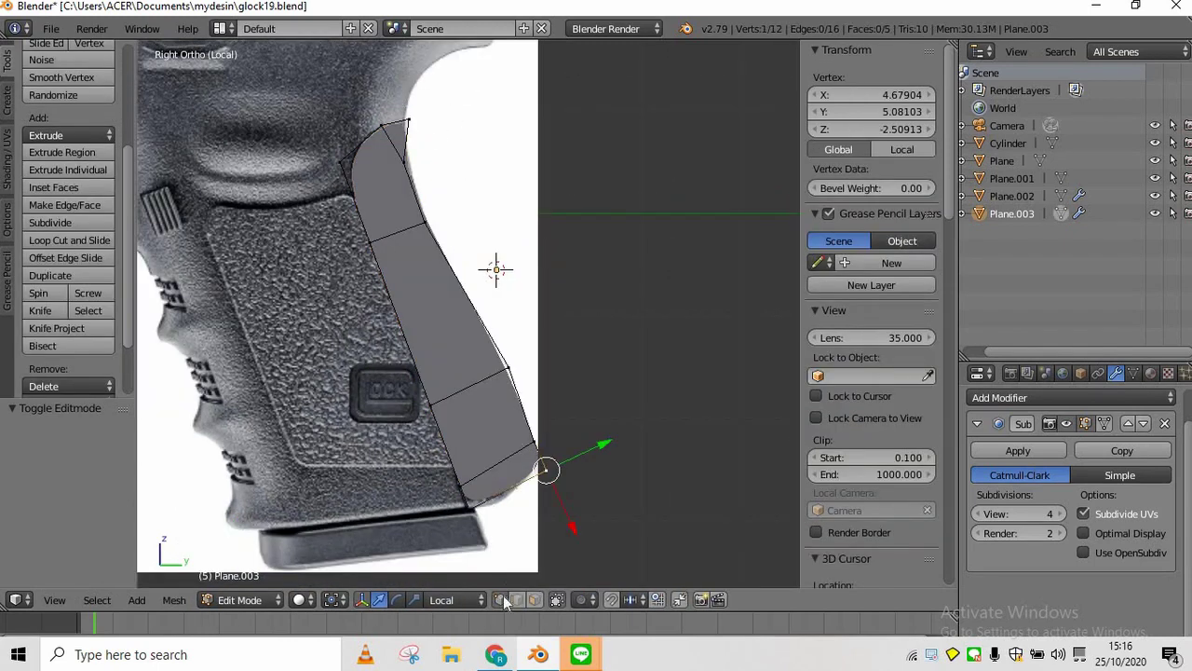
key("a")
key("a")
key("Tab")
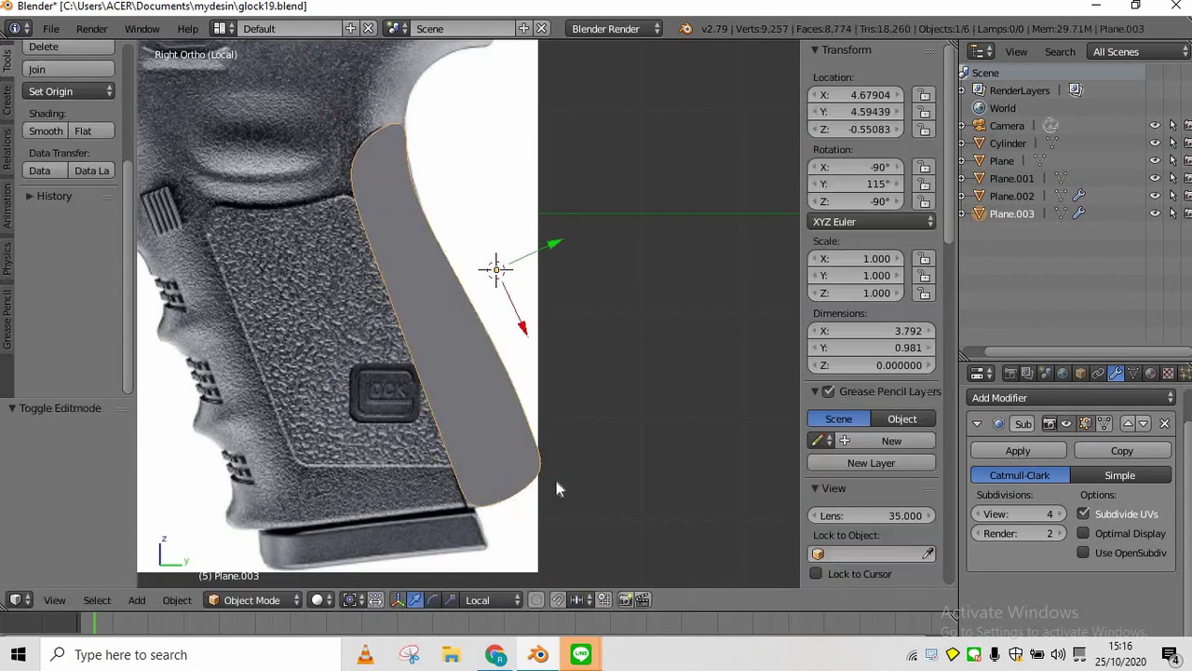
scroll(557, 489, "up", 1)
key("Tab")
In wireframe display, pull the plane's bottom rear corner vertex inward to the backstrap outline, at Y 5.02348, Z -2.53524
left_click(300, 599)
left_click(327, 556)
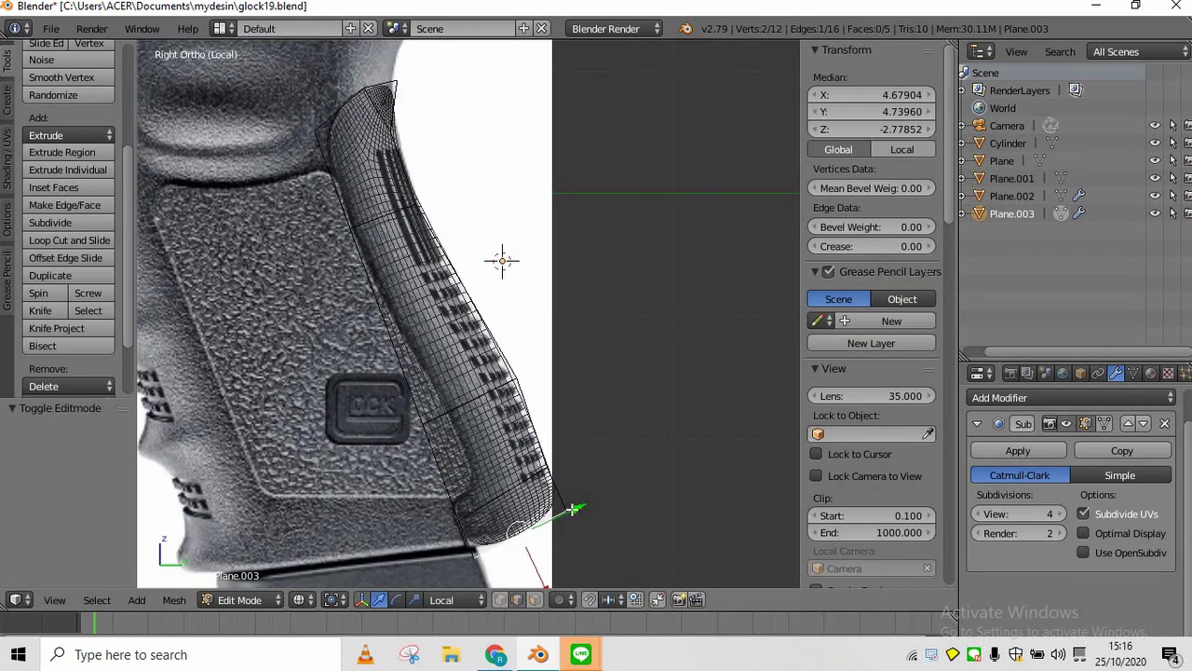
right_click(562, 518)
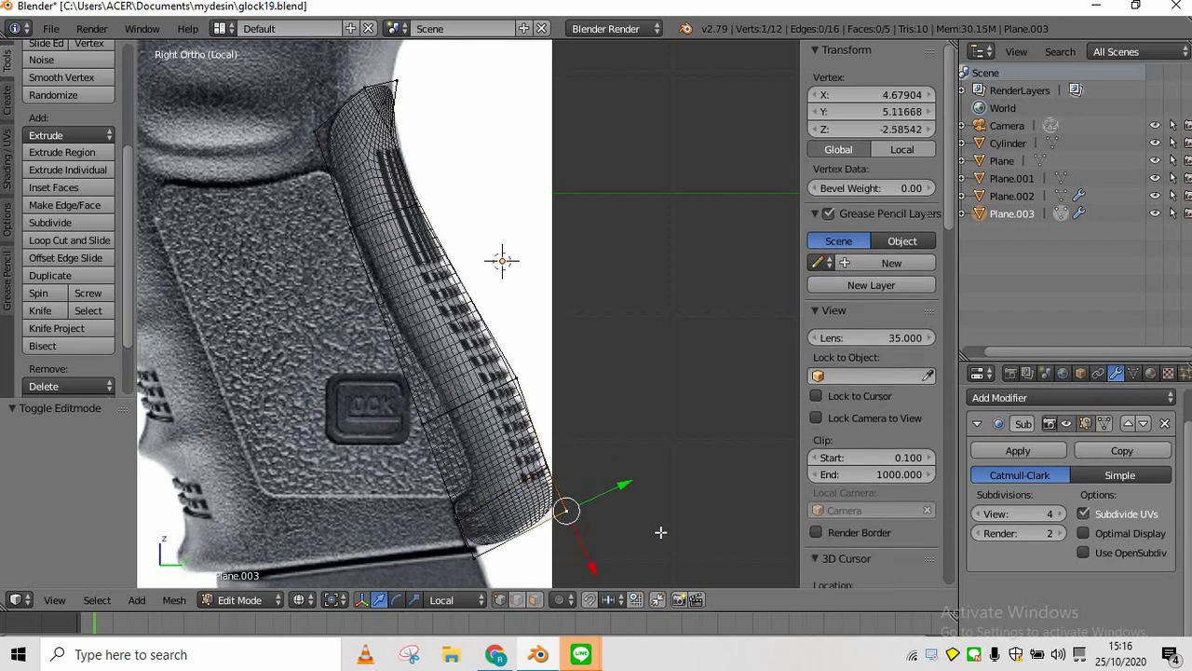
key("g")
left_click(648, 528)
Leave Edit Mode and the local view, and show the whole pistol in Solid shading from an angle
key("Tab")
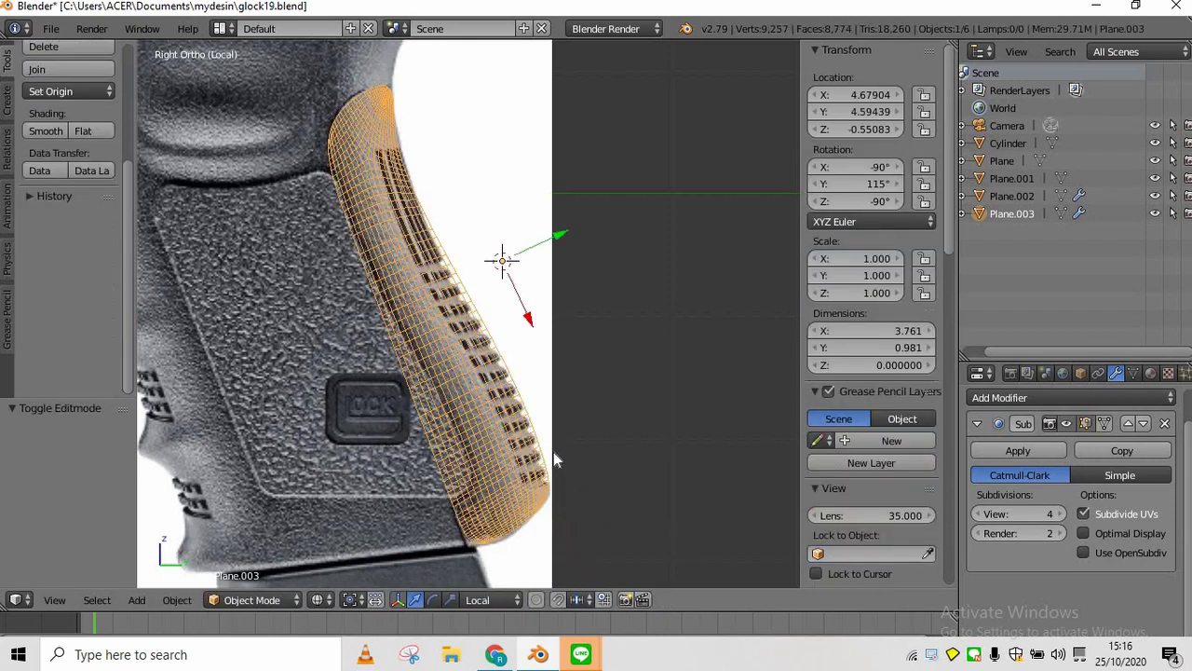
scroll(551, 451, "down", 4)
key("KP_Divide")
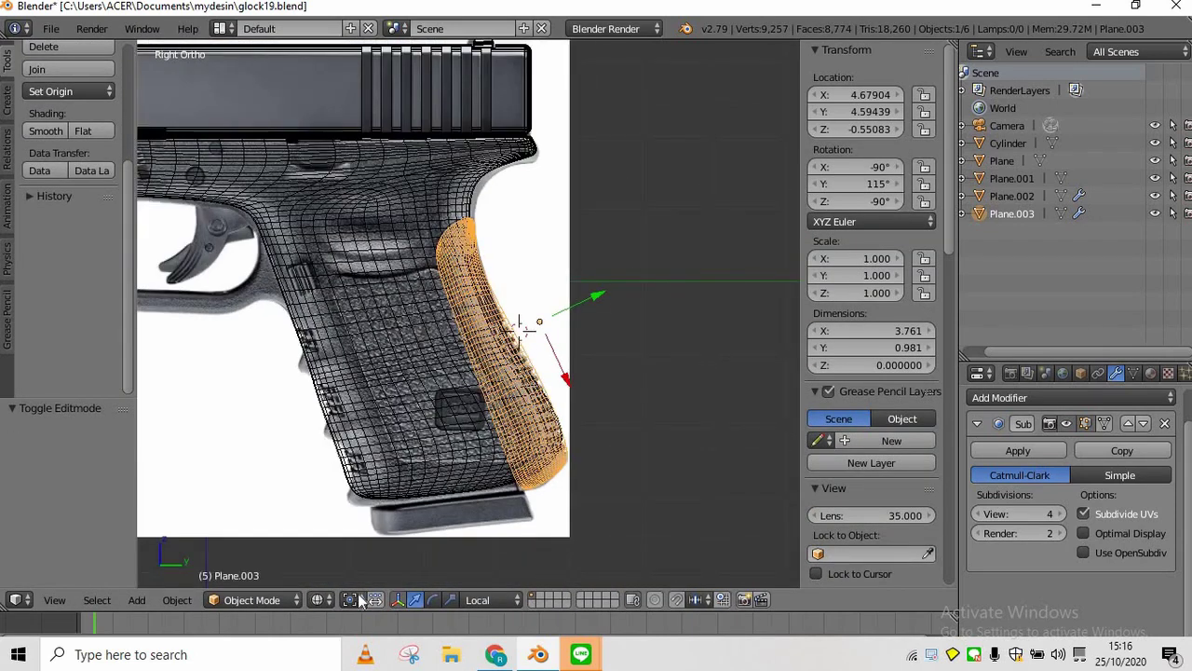
left_click(317, 599)
left_click(339, 540)
middle_click_drag(339, 538, 339, 538)
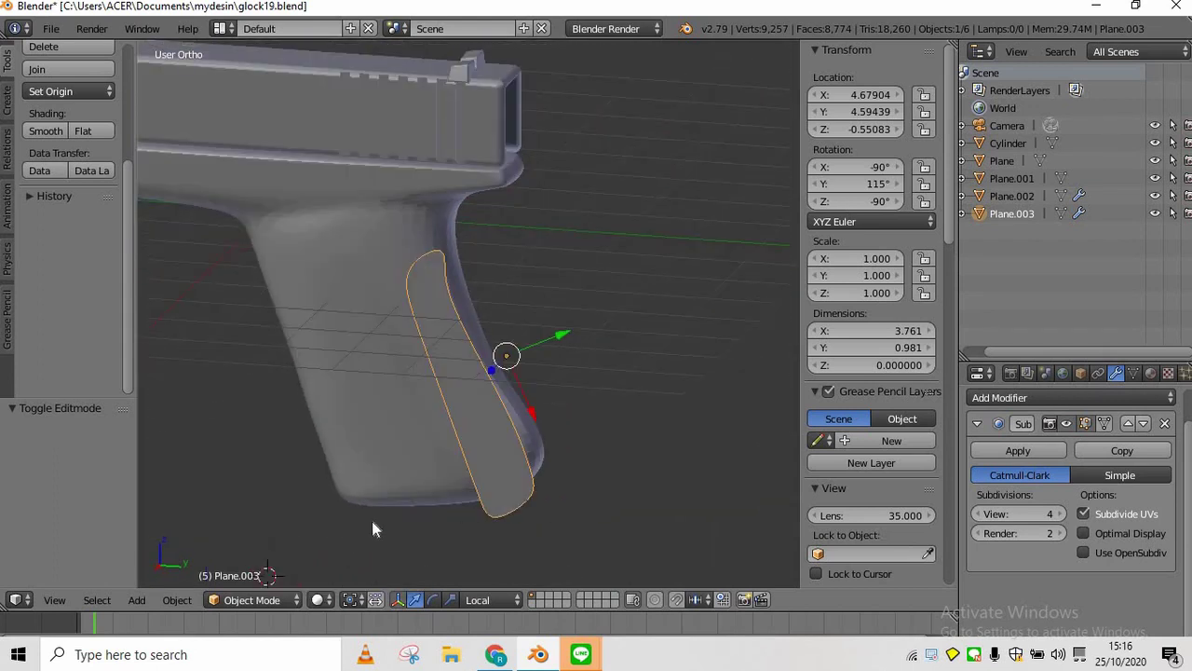
Apply the backstrap plane's Subdivision Surface modifier in Object Mode
key("Tab")
left_click(1001, 450)
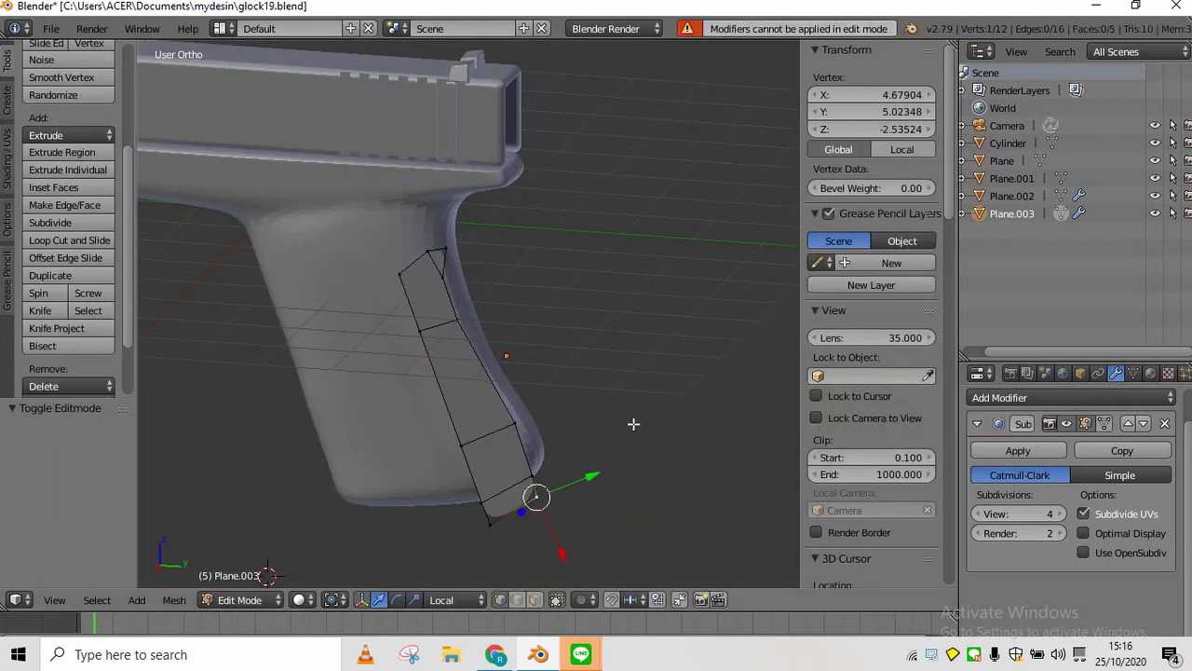
key("Tab")
left_click(1025, 451)
key("Tab")
key("Tab")
Select all of the backstrap plane's vertices in Edit Mode and move them -1.975 along local Z, past the grip's opposite side
middle_click_drag(559, 383, 562, 396)
key("KP_3")
key("KP_5")
key("KP_5")
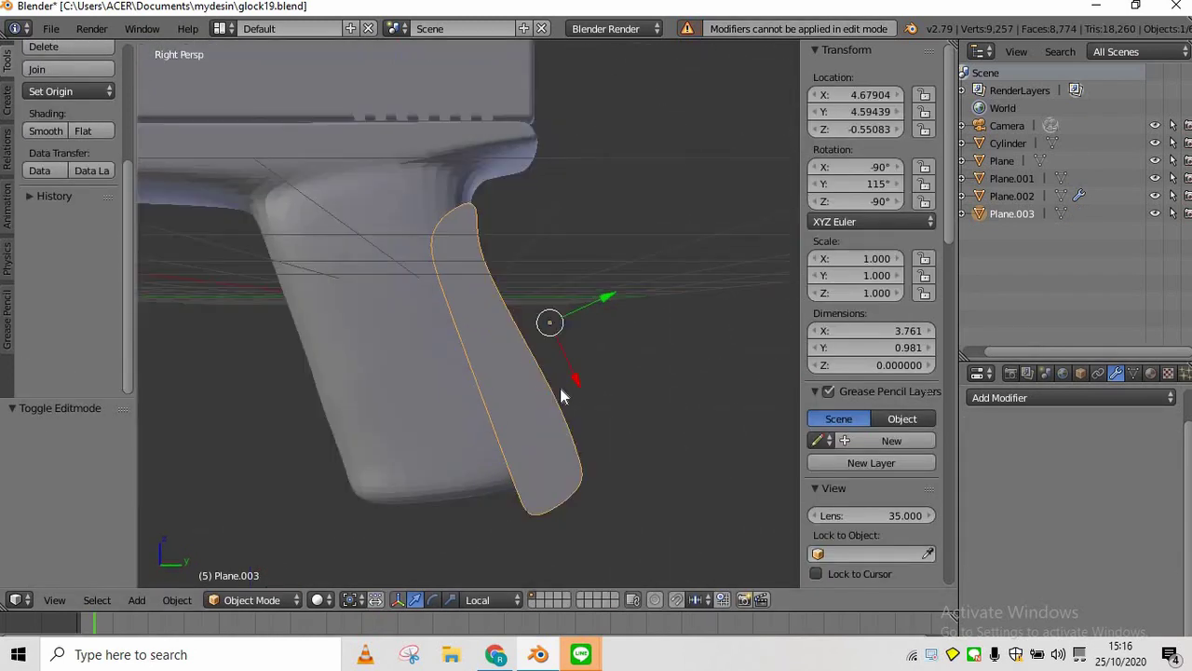
key("Tab")
scroll(549, 400, "up", 1)
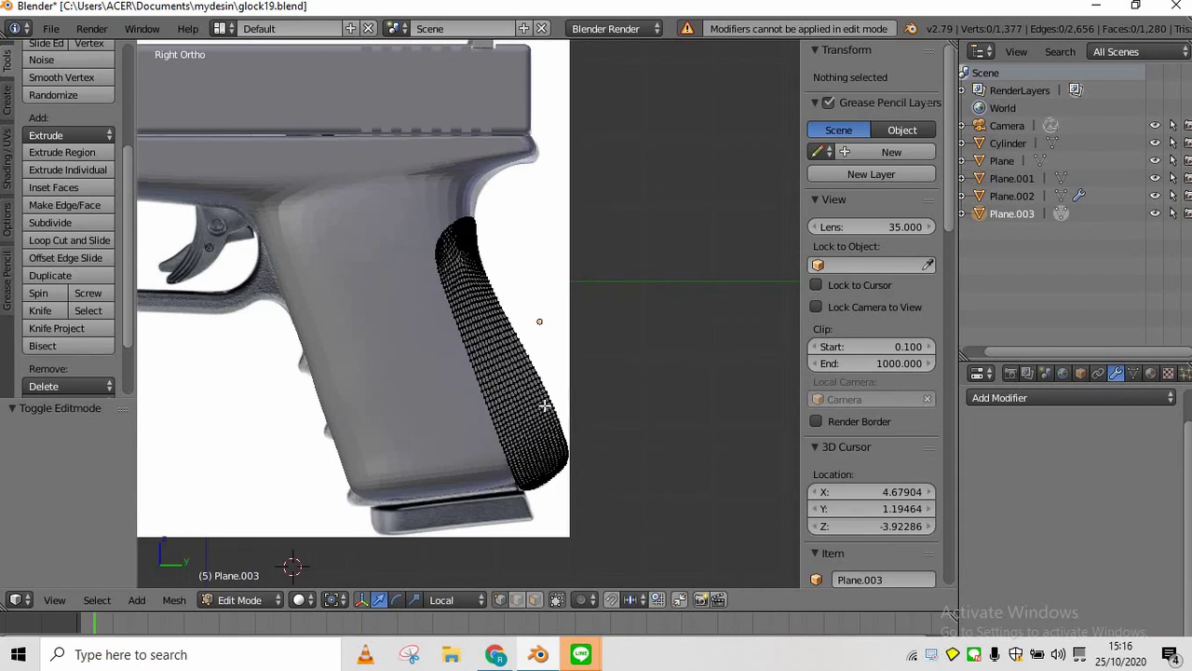
middle_click_drag(545, 407, 546, 405)
key("a")
key("KP_1")
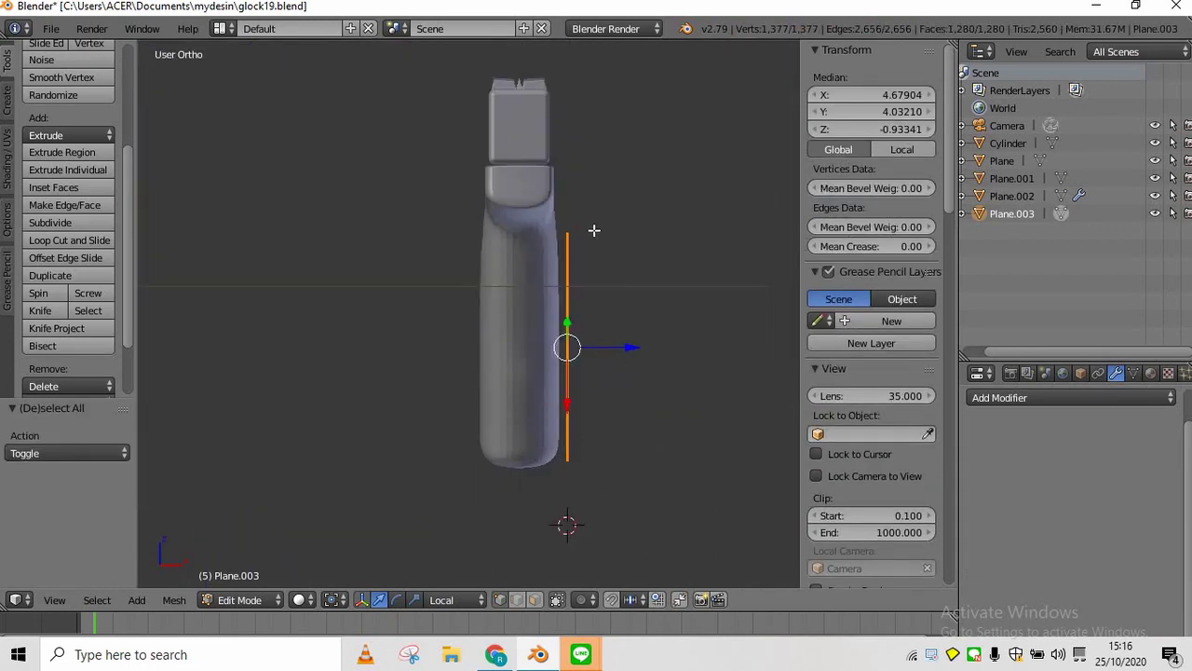
left_click_drag(632, 348, 512, 354)
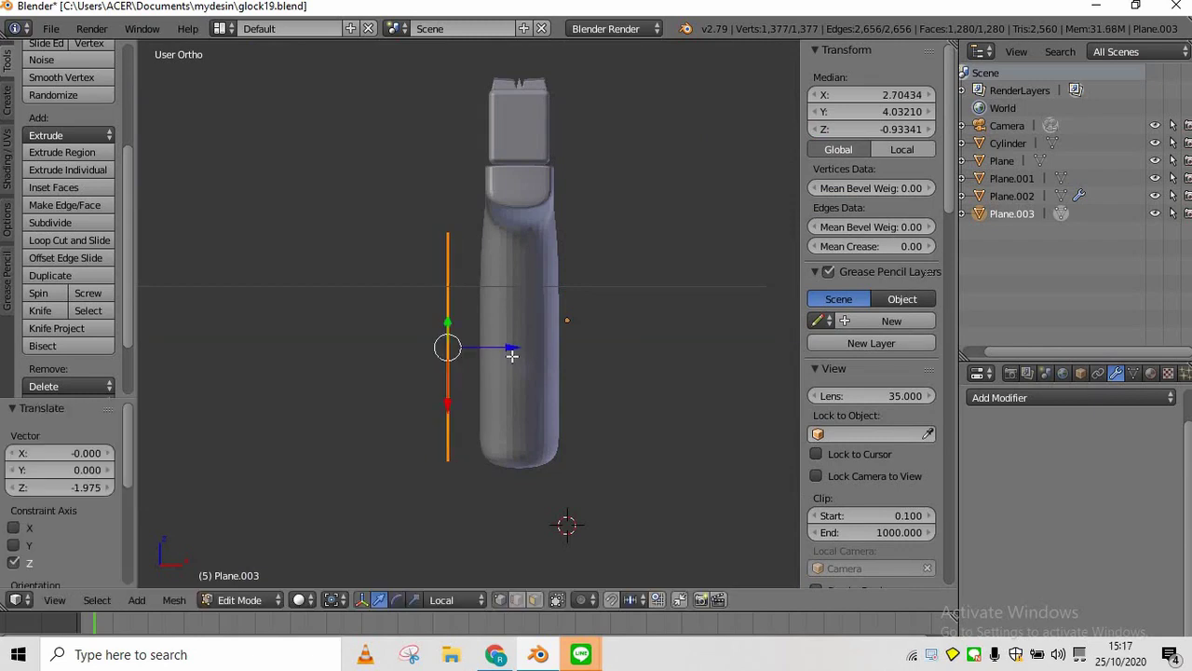
Extrude the backstrap plane across the full width of the grip and return to Object Mode
key("e")
left_click(674, 343)
key("Tab")
middle_click_drag(674, 344, 452, 362)
Try to cut the backstrap block Plane.003 out of the frame with a Boolean modifier set to Difference, and apply it
scroll(674, 350, "up", 2)
scroll(674, 350, "up", 1)
right_click(452, 362)
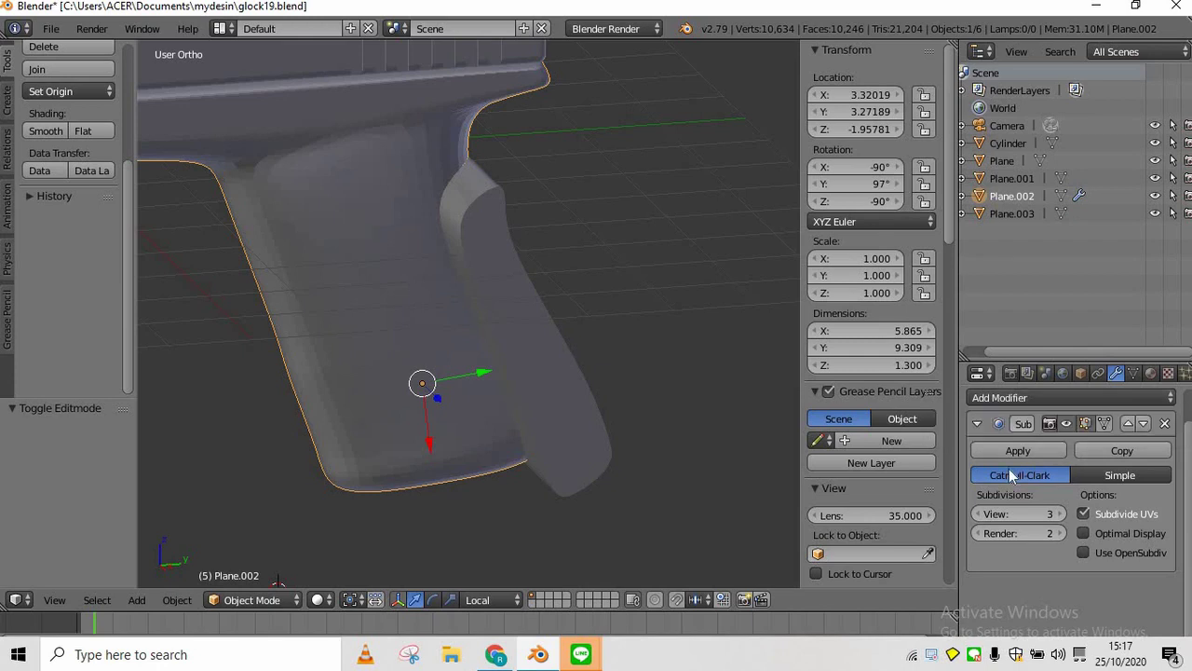
left_click(1001, 400)
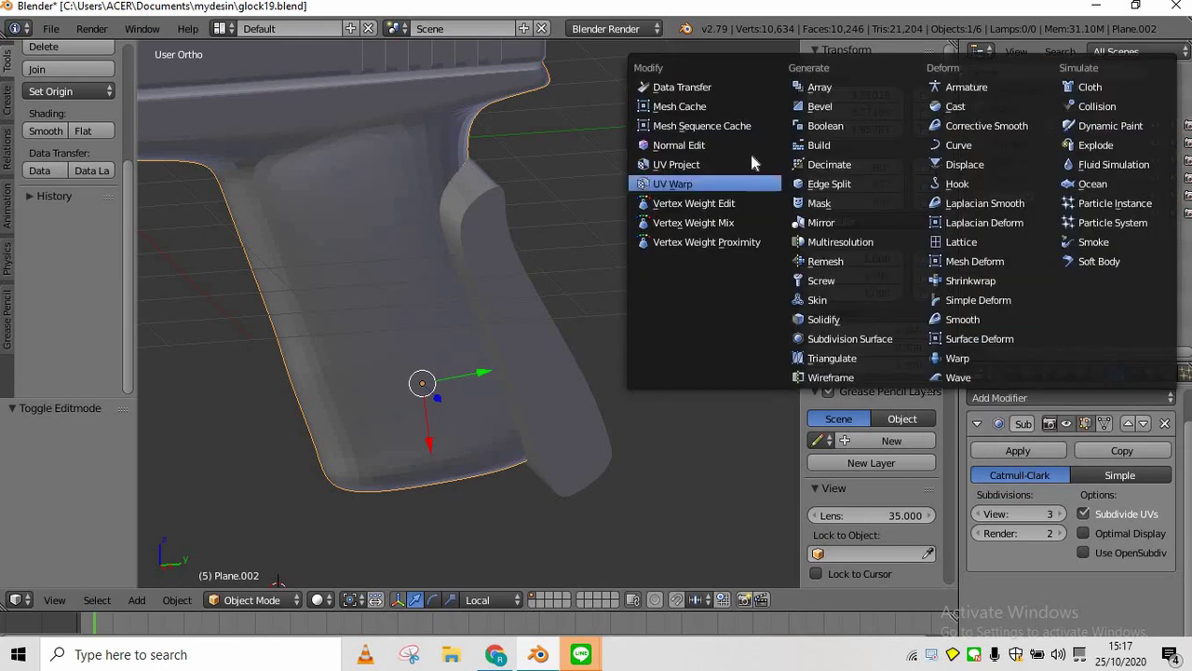
left_click(819, 128)
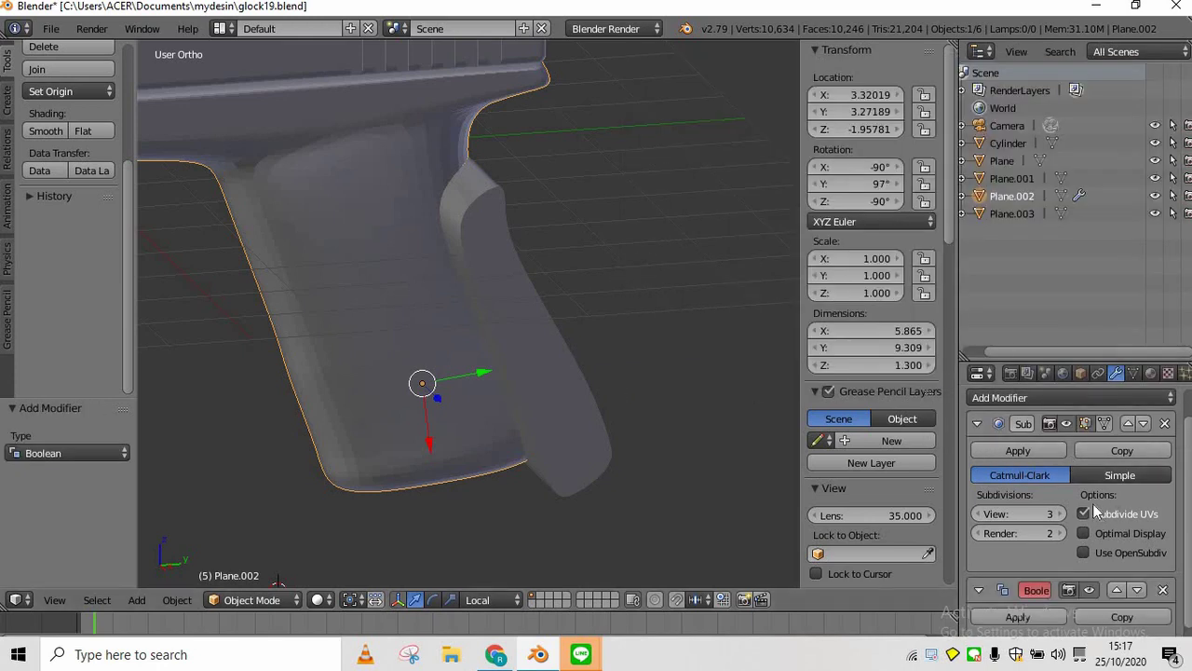
scroll(1092, 503, "down", 2)
left_click(1113, 605)
left_click(1037, 475)
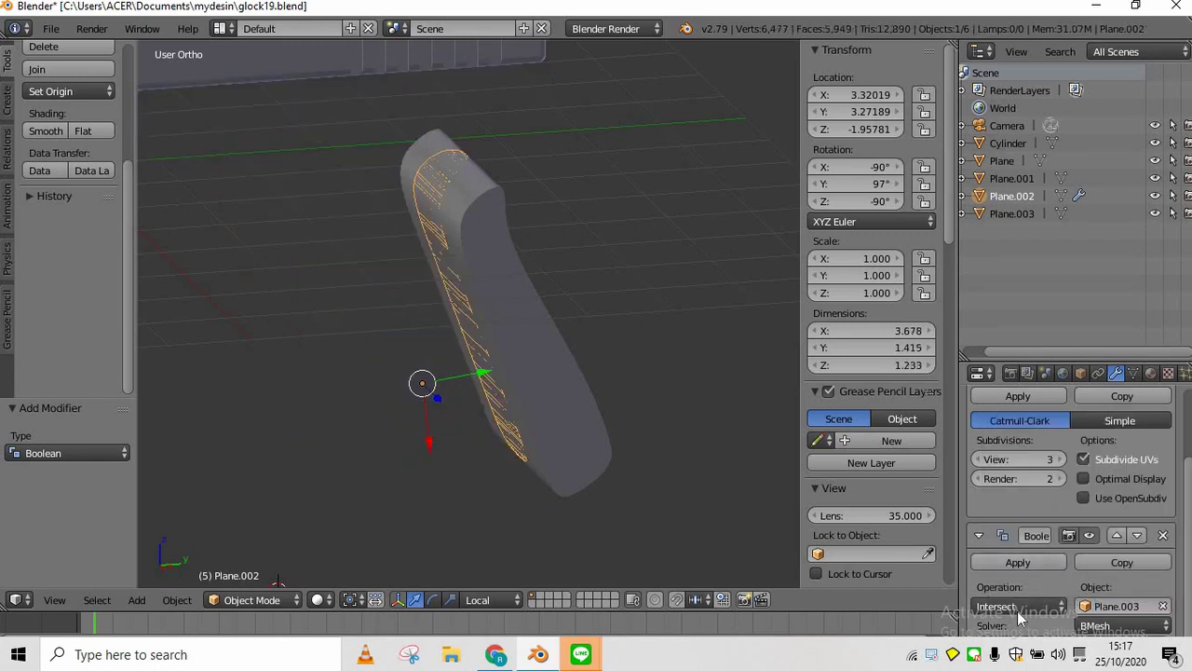
left_click(1017, 606)
left_click(1019, 544)
left_click(1012, 564)
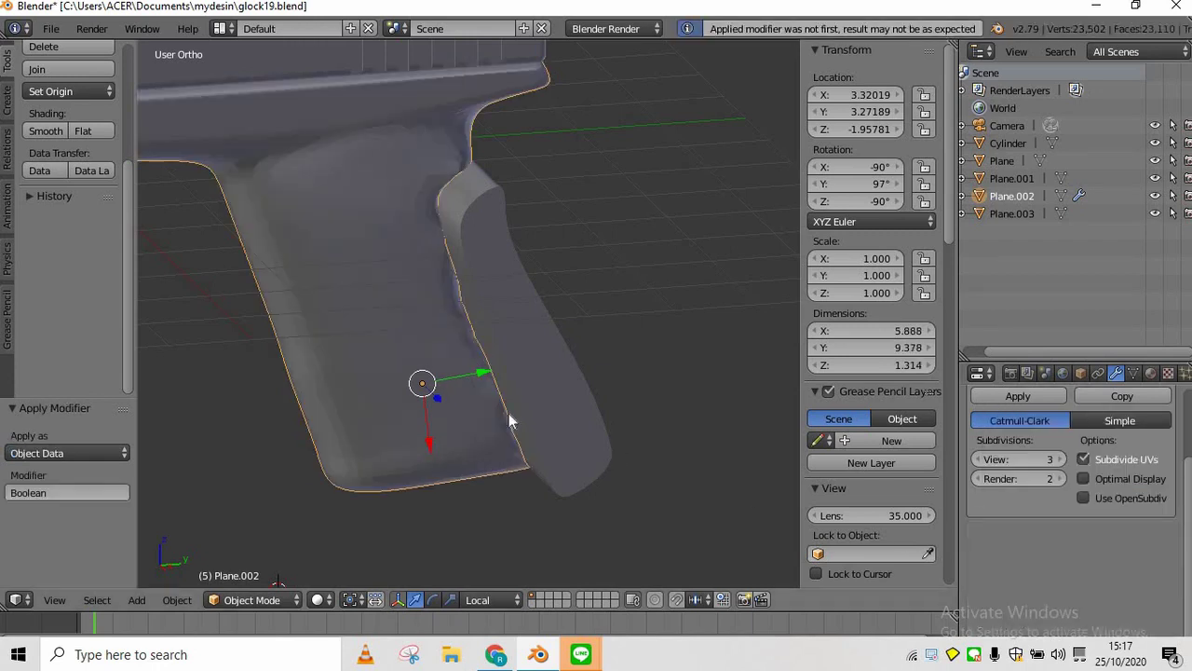
Try moving the backstrap block away from the grip, undo back to before the cut, and remove the frame's Boolean modifier
scroll(511, 411, "down", 1)
right_click(510, 327)
left_click_drag(600, 266, 640, 244)
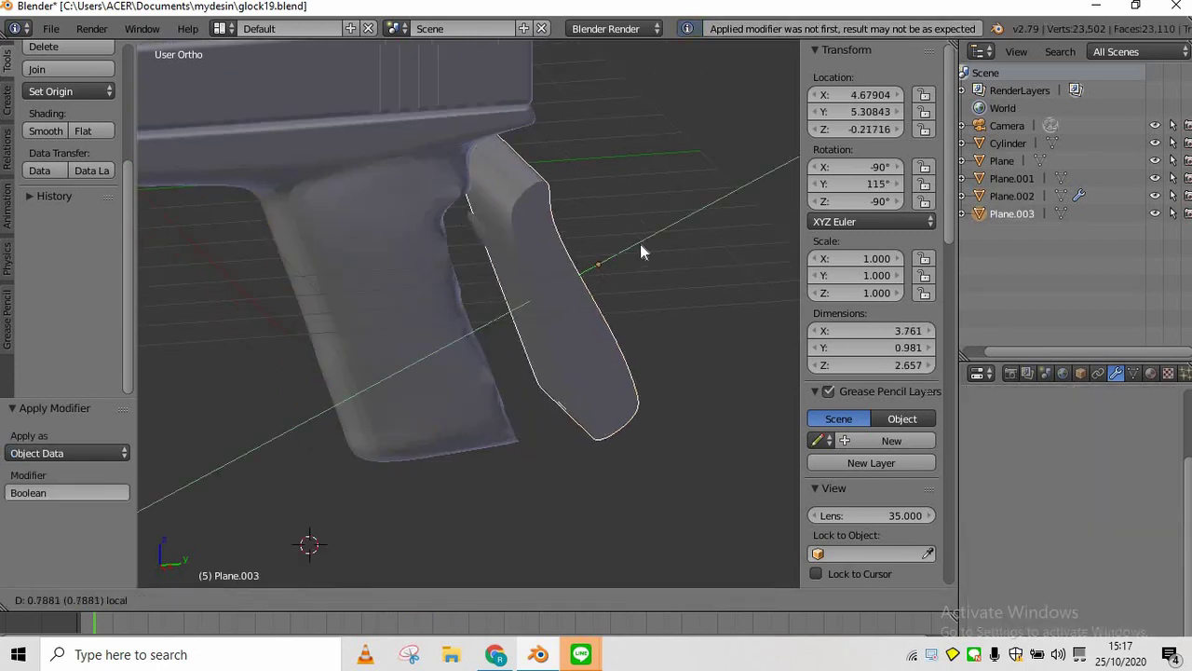
key("ctrl+z")
key("ctrl+z")
key("ctrl+z")
key("ctrl+z")
key("ctrl+z")
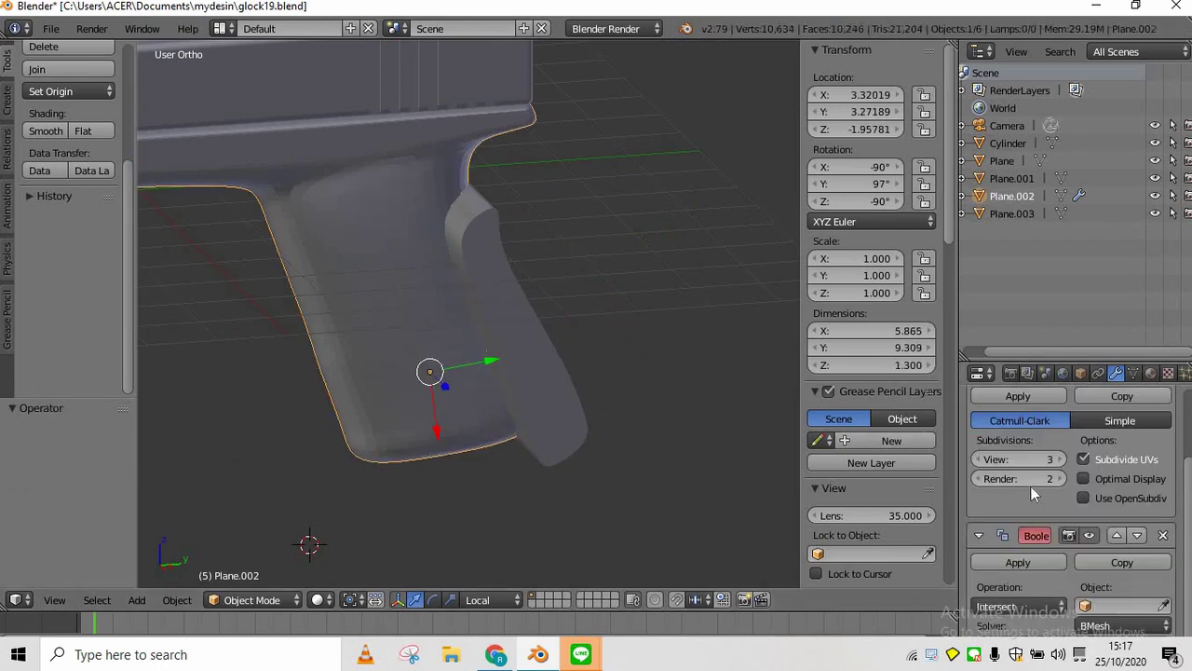
left_click(1164, 536)
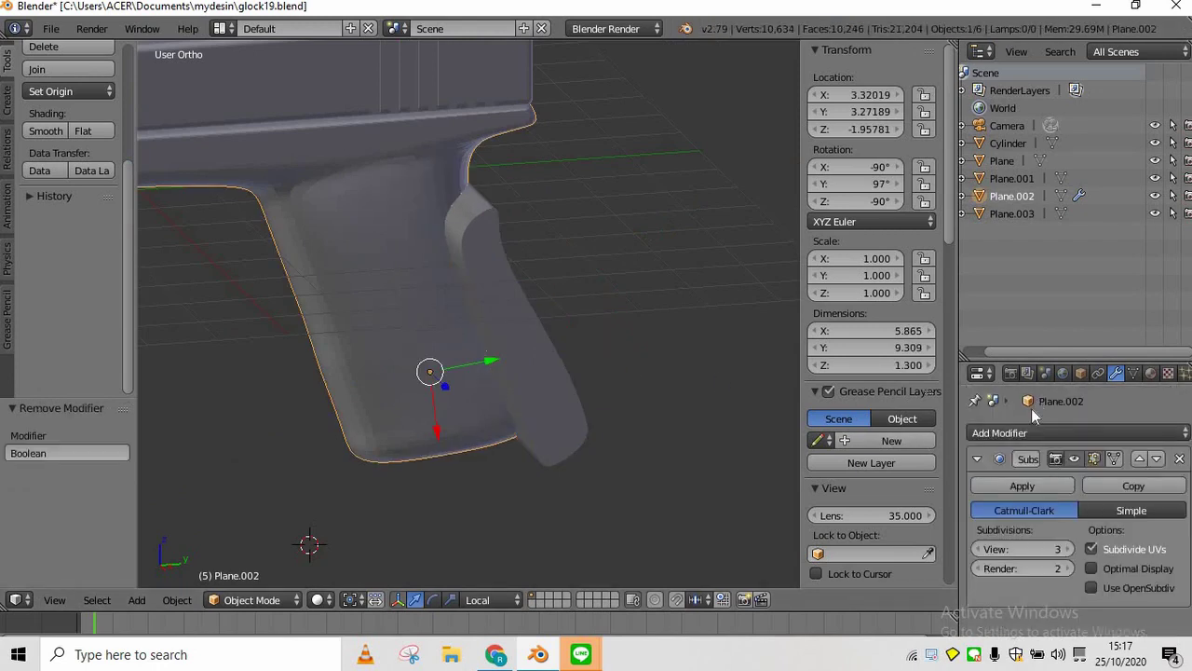
Try a new Boolean modifier on the frame with Plane.003 as its object, using the Union operation
left_click(1030, 431)
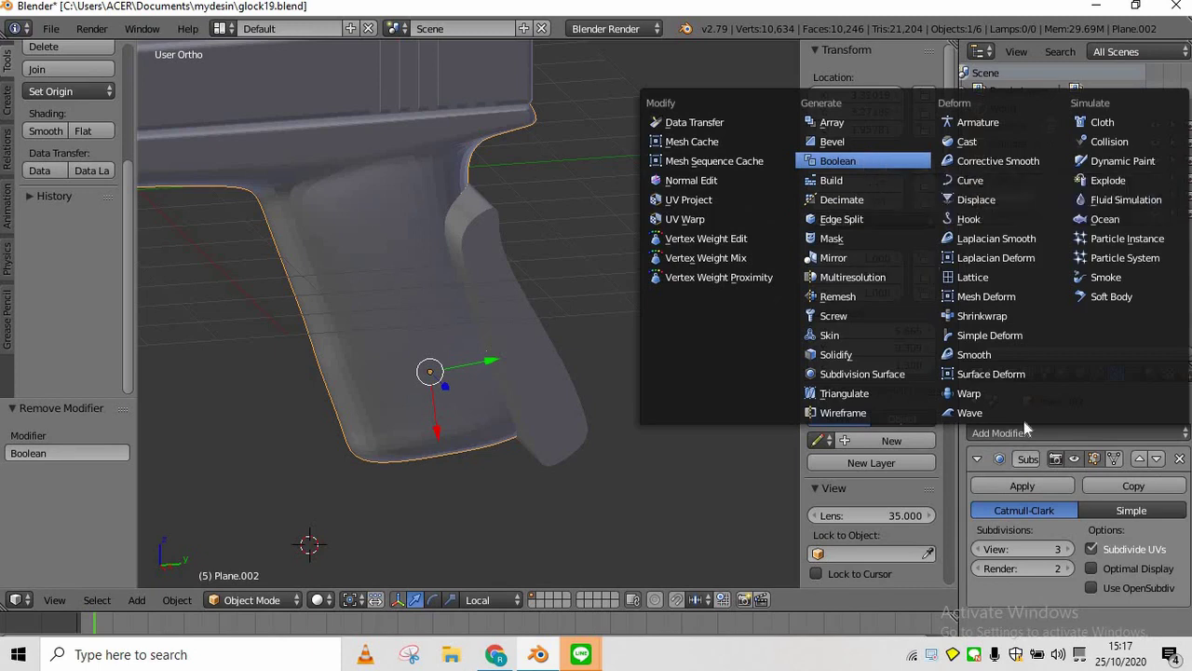
left_click(838, 161)
scroll(1054, 597, "down", 3)
left_click(1106, 604)
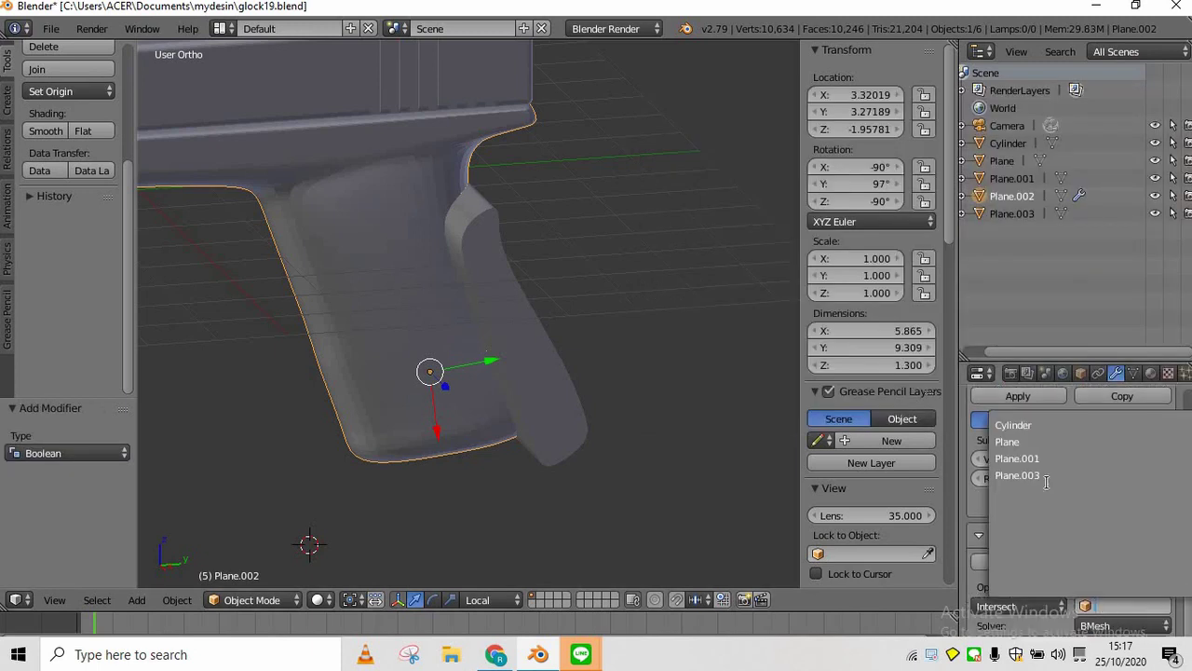
left_click(1046, 479)
left_click(1031, 608)
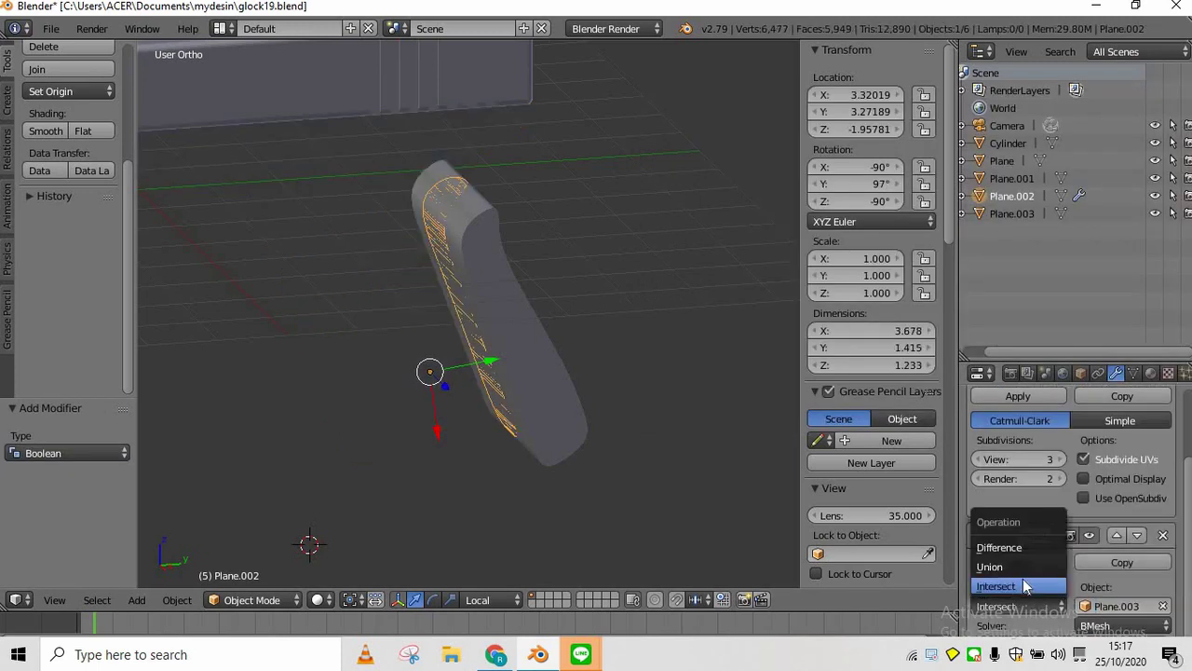
left_click(1026, 586)
left_click(1020, 607)
left_click(1016, 565)
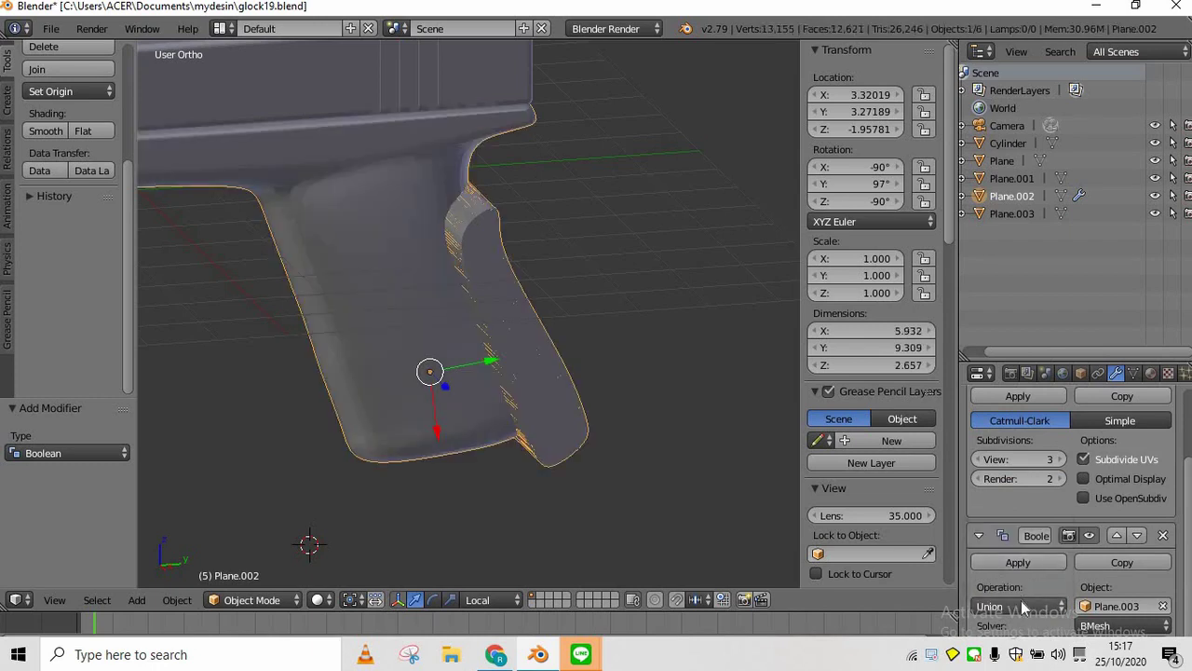
Add a Boolean modifier to the backstrap block Plane.003 and assign the frame Plane.002 as its object
right_click(566, 396)
scroll(1076, 458, "up", 3)
left_click(1063, 434)
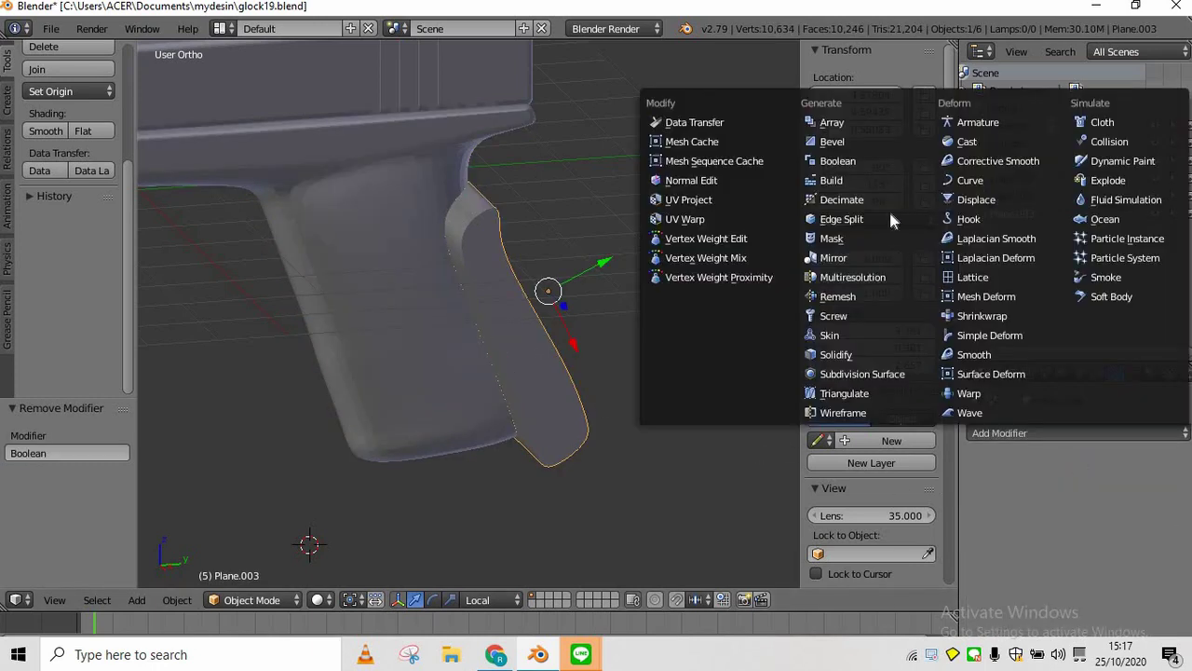
left_click(865, 160)
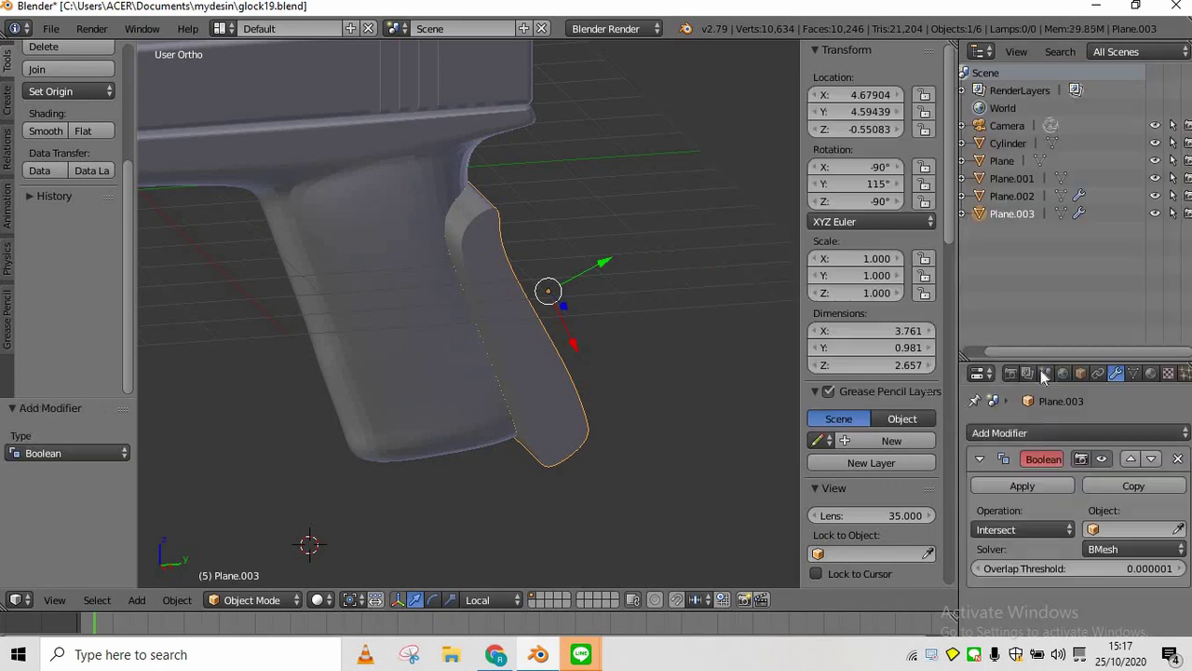
left_click(1127, 529)
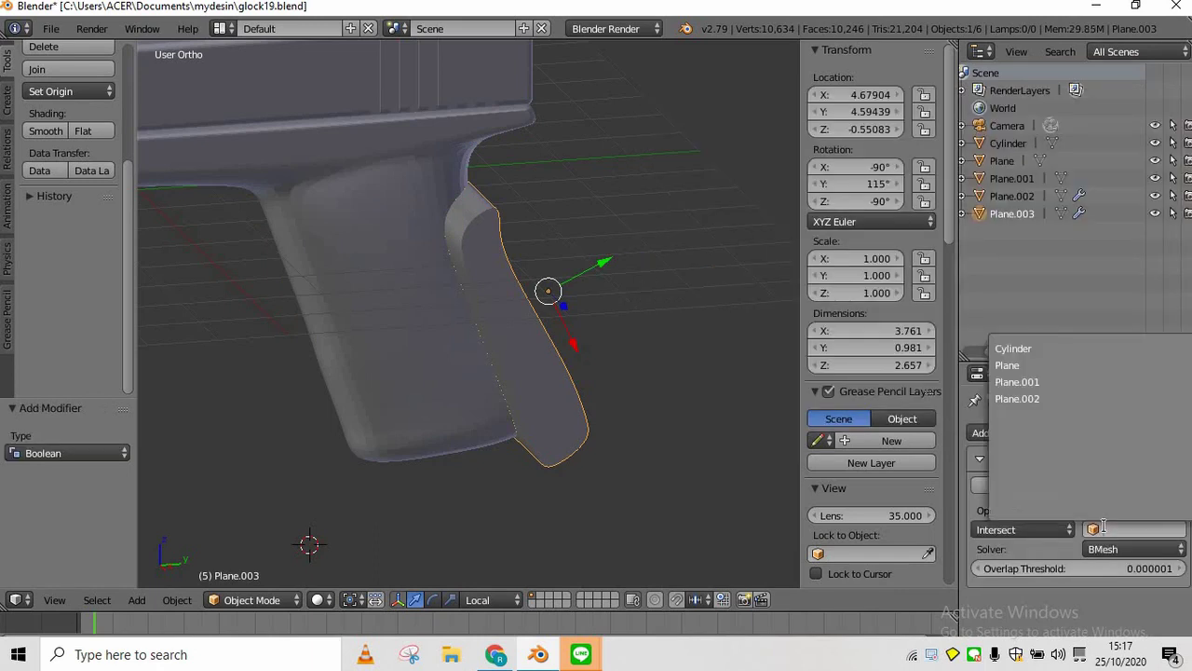
left_click(1065, 383)
left_click(1130, 529)
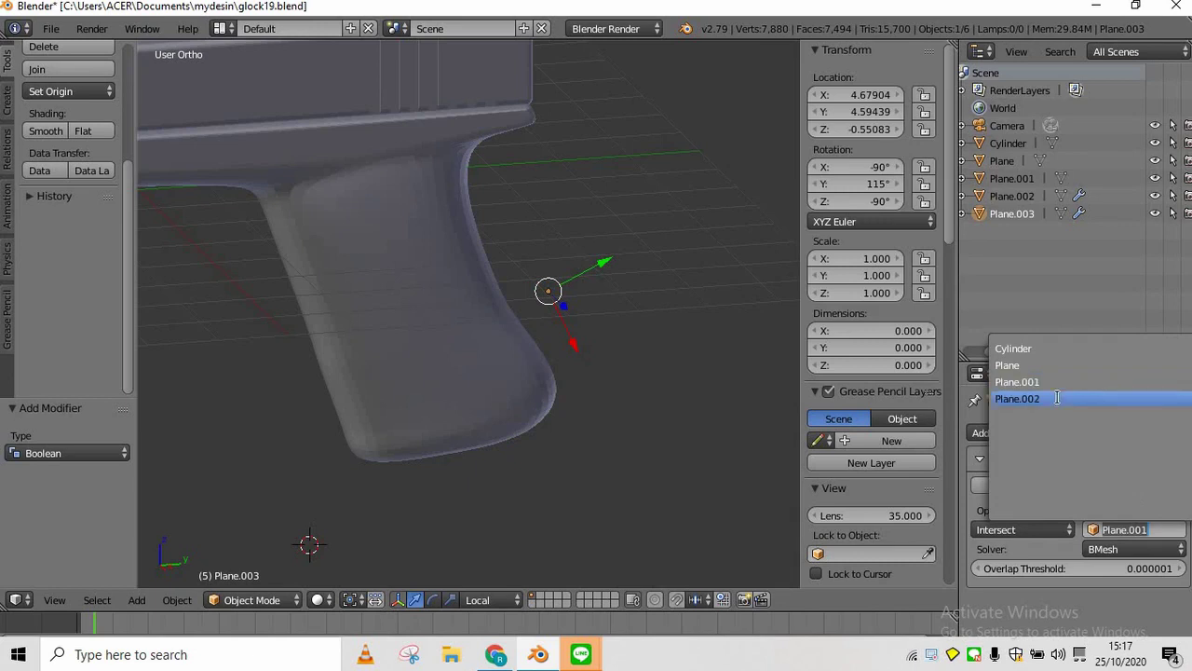
left_click(1062, 401)
Set the backstrap block's Boolean operation to Difference and apply the modifier
left_click(1035, 528)
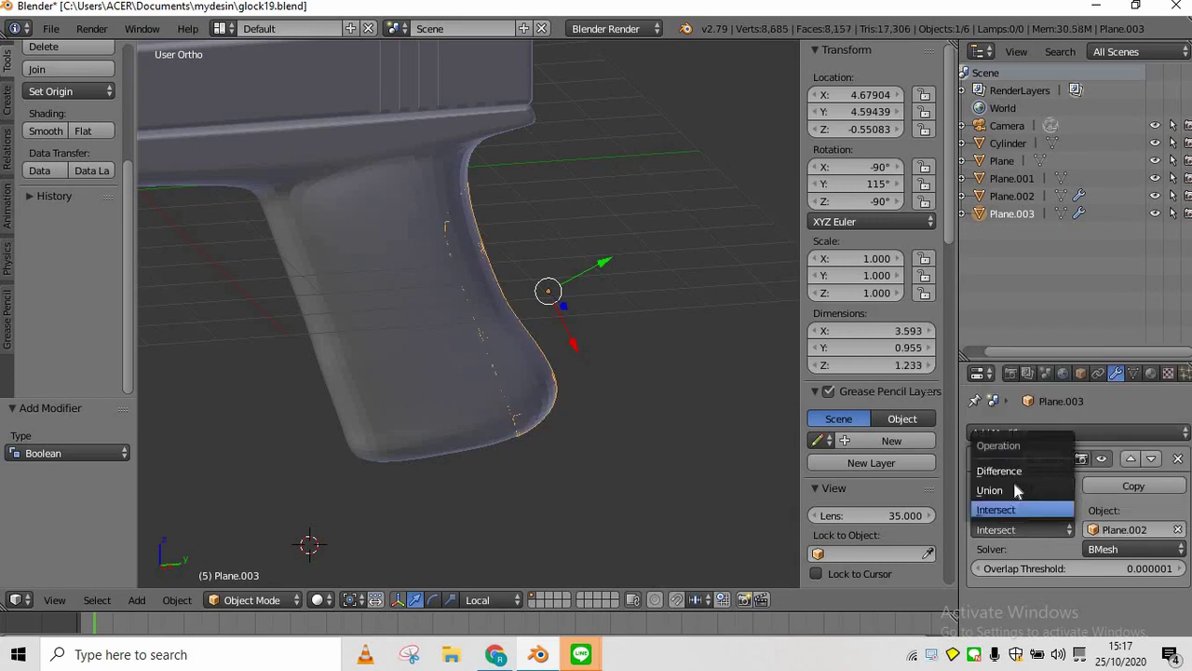
left_click(1015, 479)
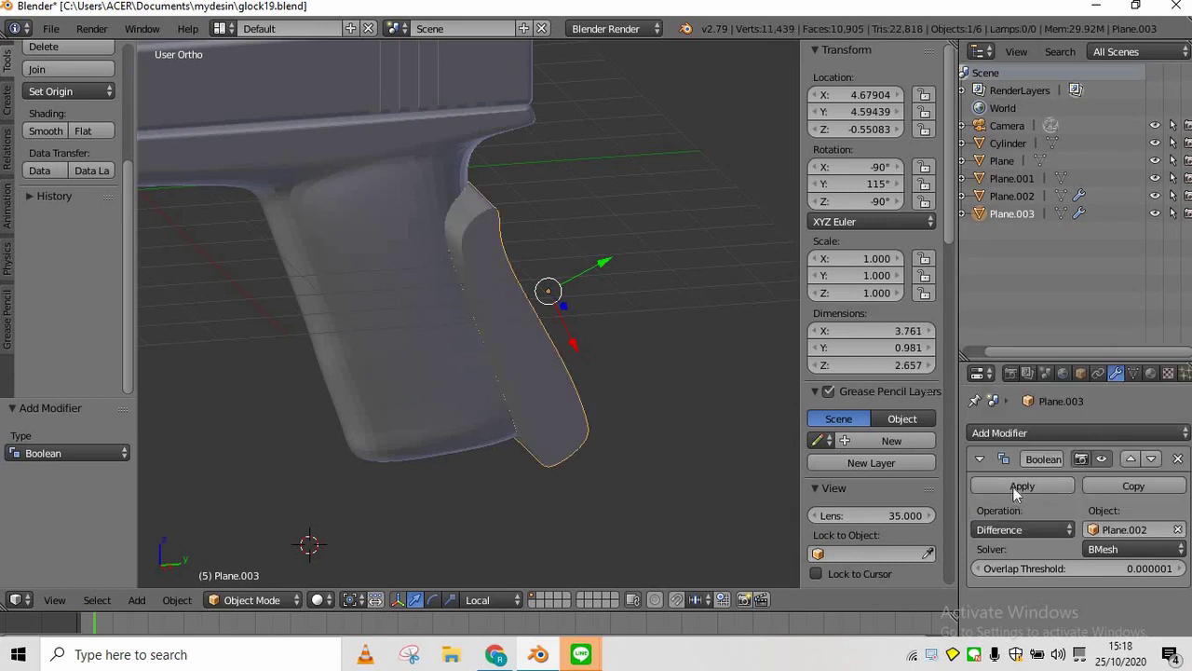
left_click(1013, 487)
key("ctrl+z")
key("ctrl+shift+z")
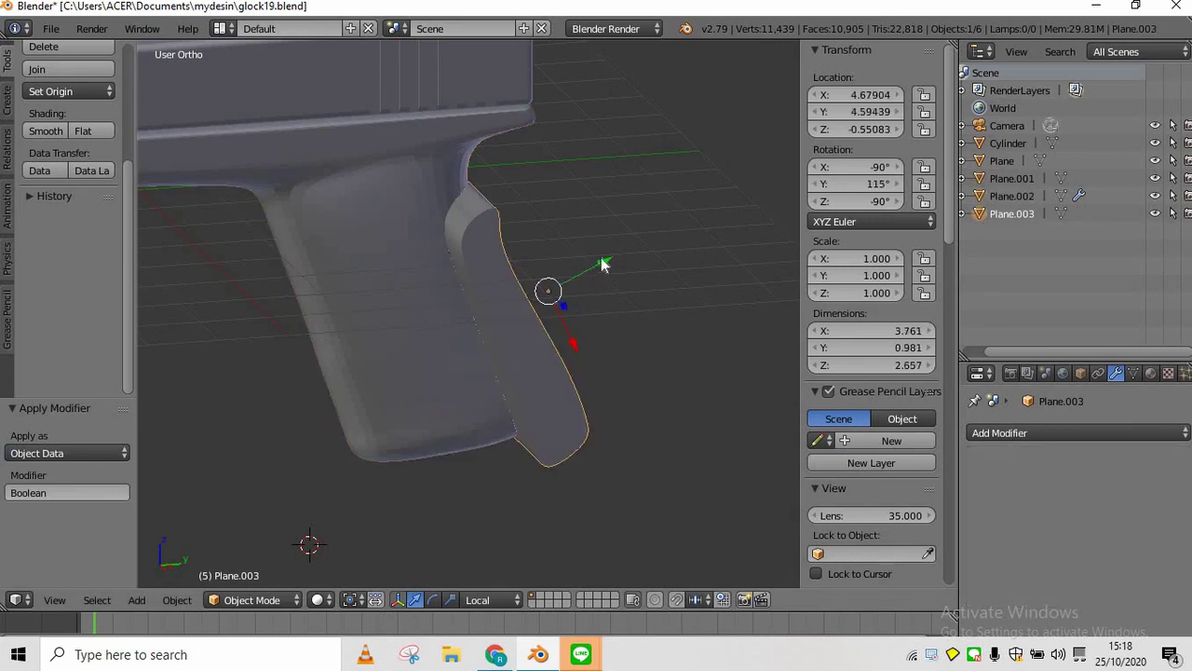
Move the cut backstrap block 1.880 along its local Y axis, clear of the grip
key("g")
key("y")
key("y")
left_click(620, 290)
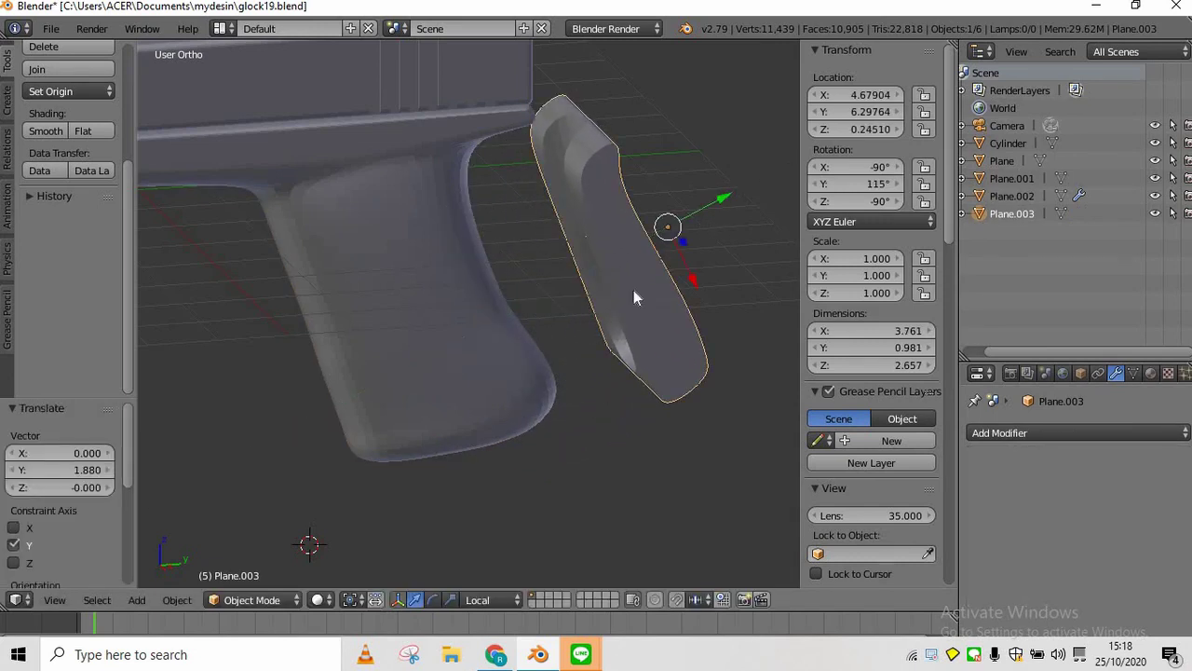
Isolate the backstrap block in local view and show its carved-out inner side from an angle
key("KP_Divide")
key("KP_Divide")
key("KP_Divide")
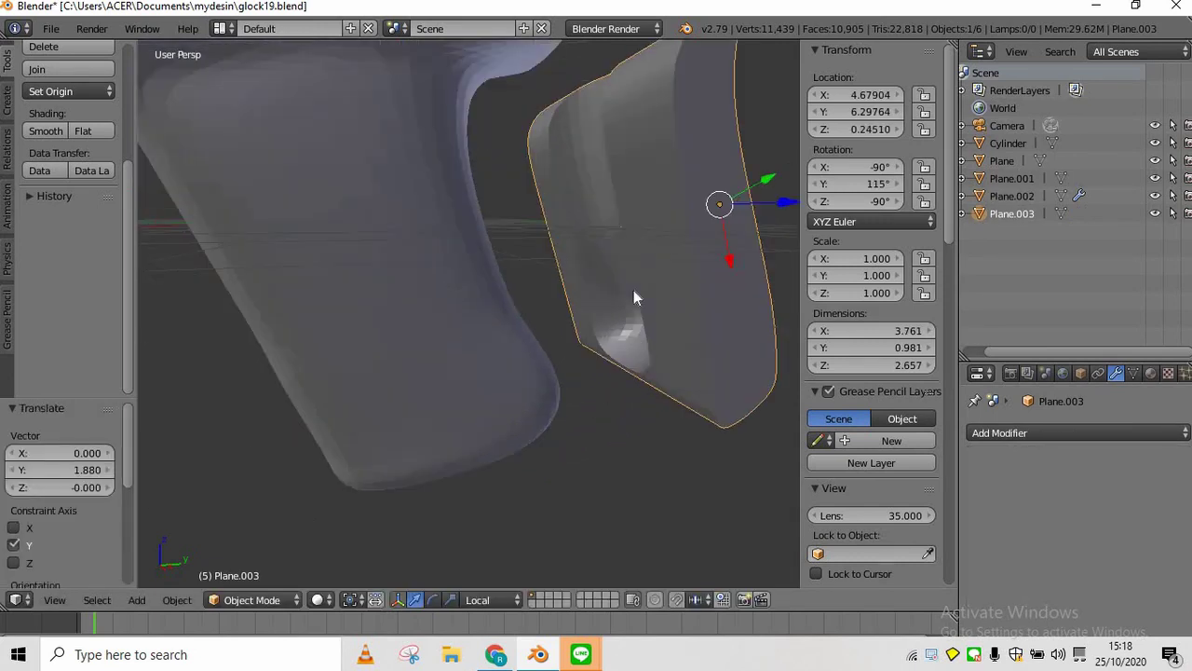
key("KP_4")
key("KP_4")
key("KP_4")
key("KP_4")
key("KP_4")
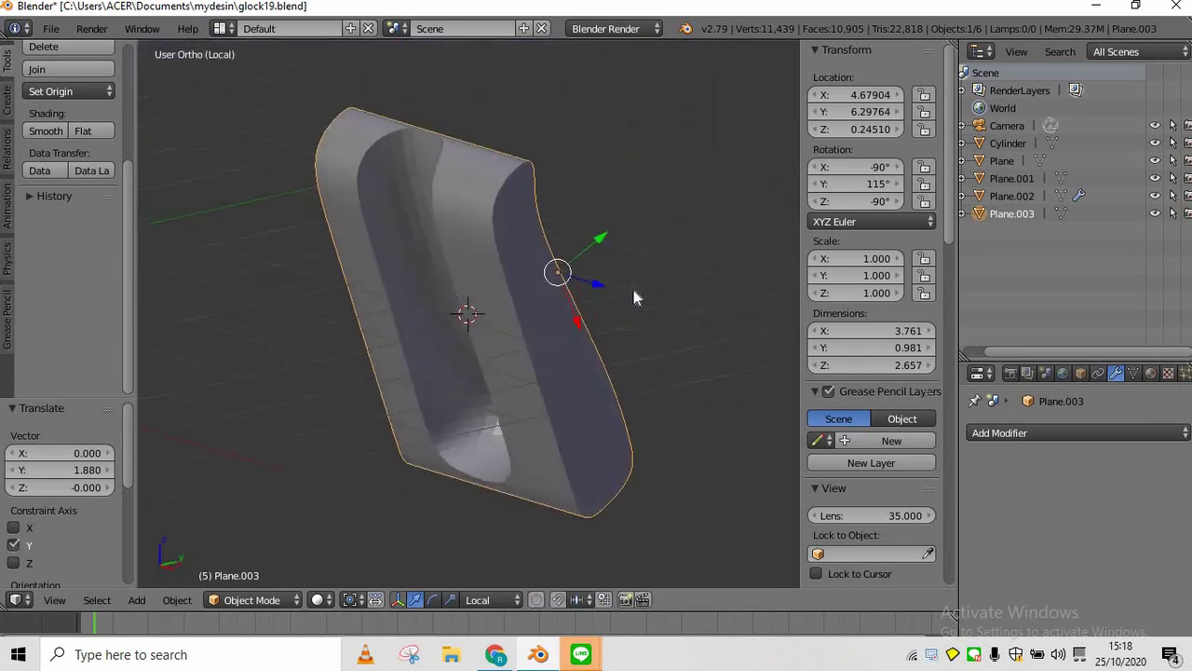
Enter Edit Mode on the backstrap block in front orthographic view and switch to face selection
key("Tab")
key("KP_2")
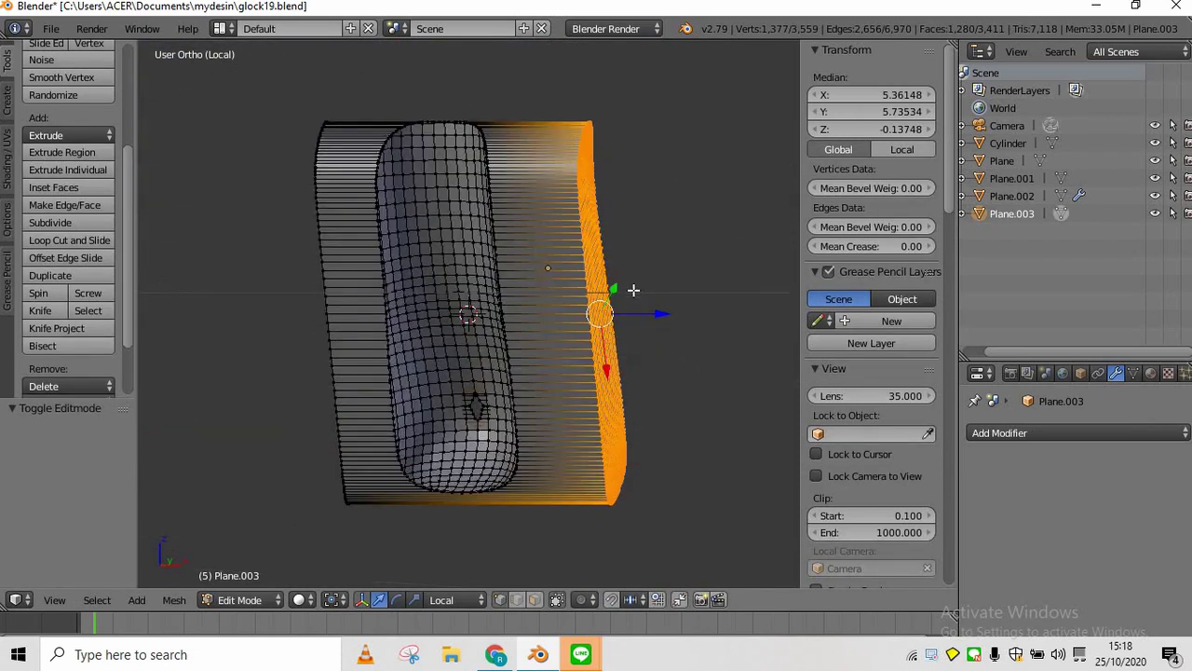
key("KP_4")
key("Tab")
key("KP_6")
key("KP_6")
key("Tab")
key("KP_4")
key("KP_1")
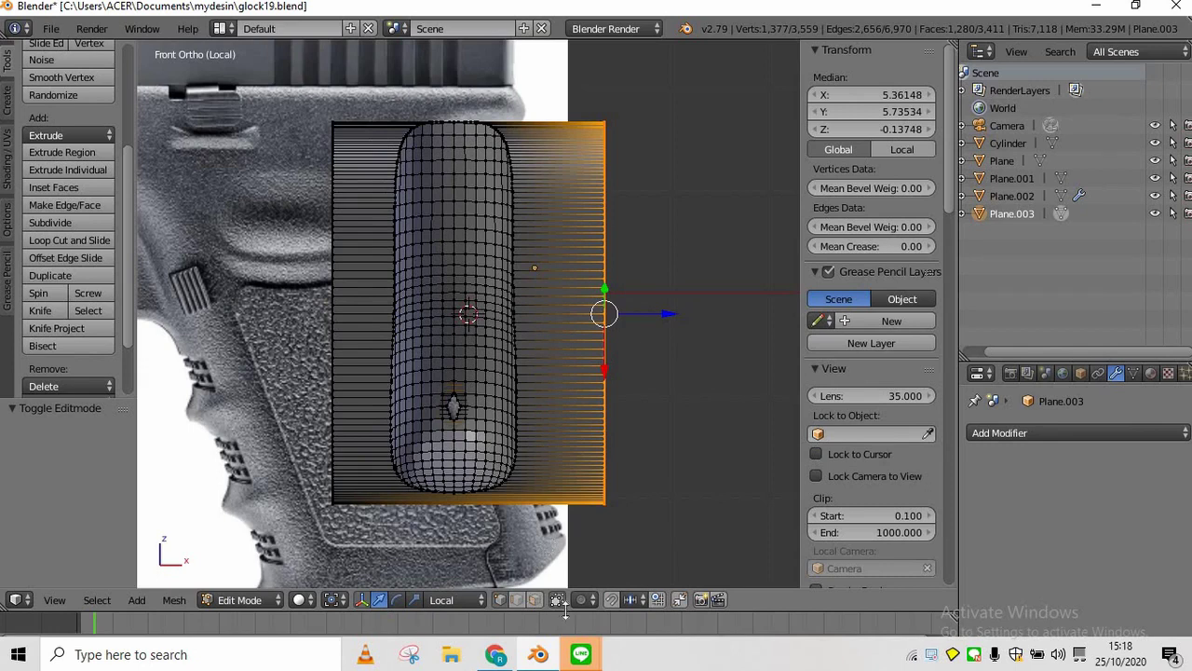
left_click(537, 600)
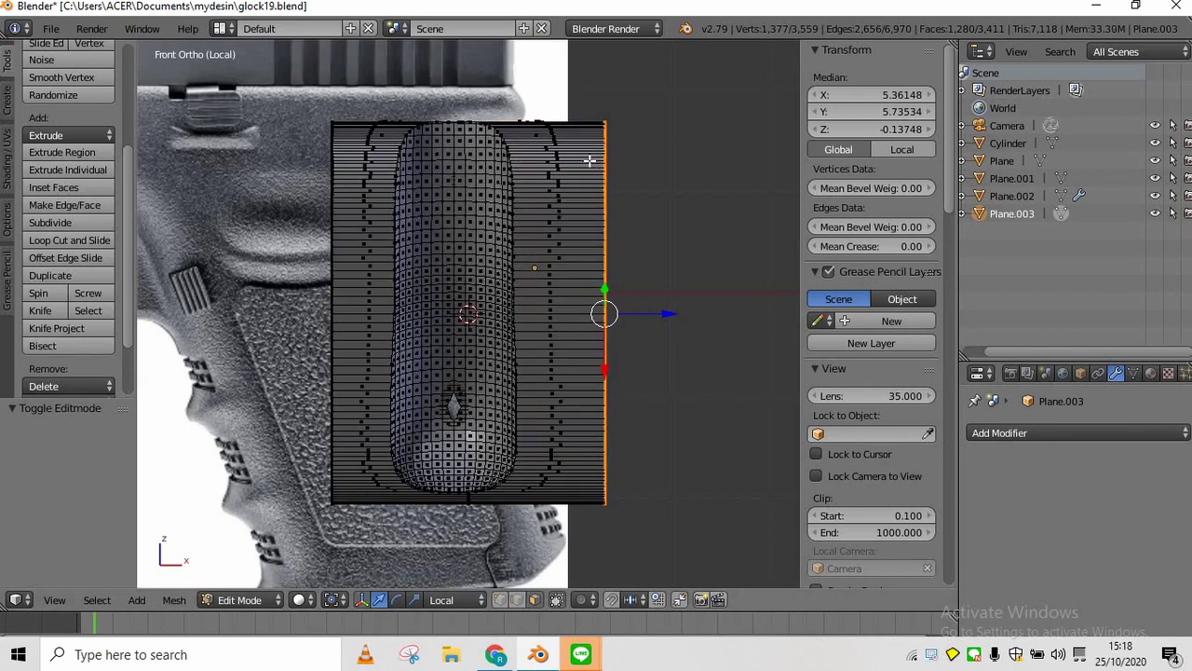
Select the flat front faces on both sides of the carved cavity and delete them
scroll(590, 160, "up", 5)
scroll(589, 161, "down", 6)
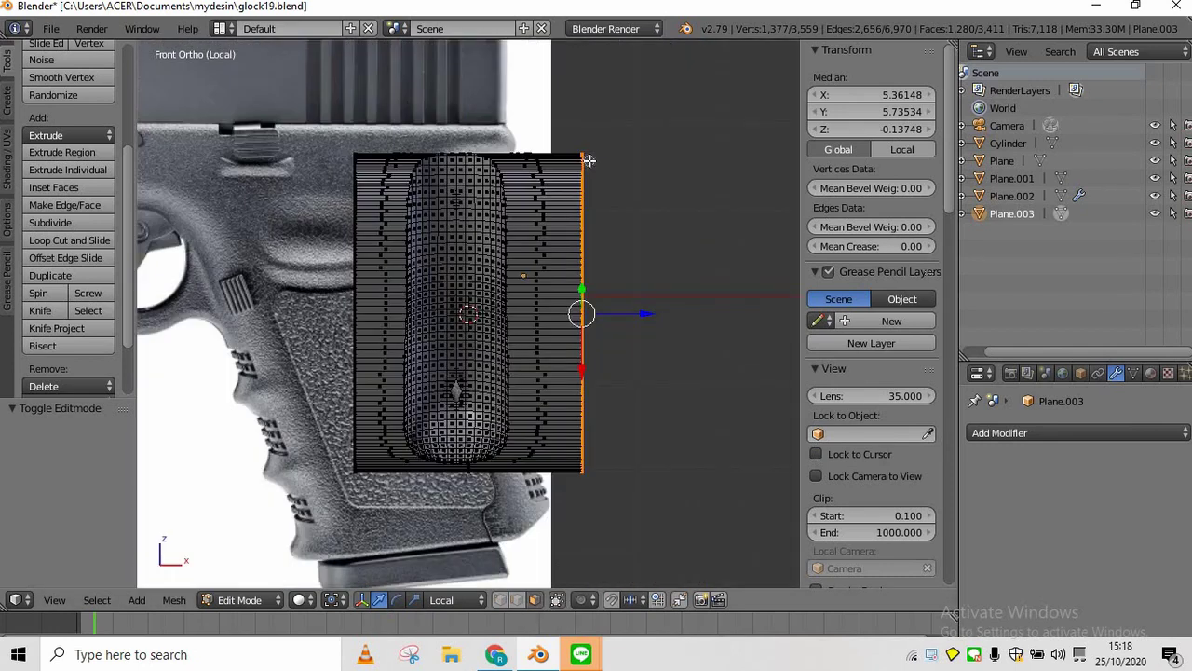
left_click_drag(586, 247, 580, 479)
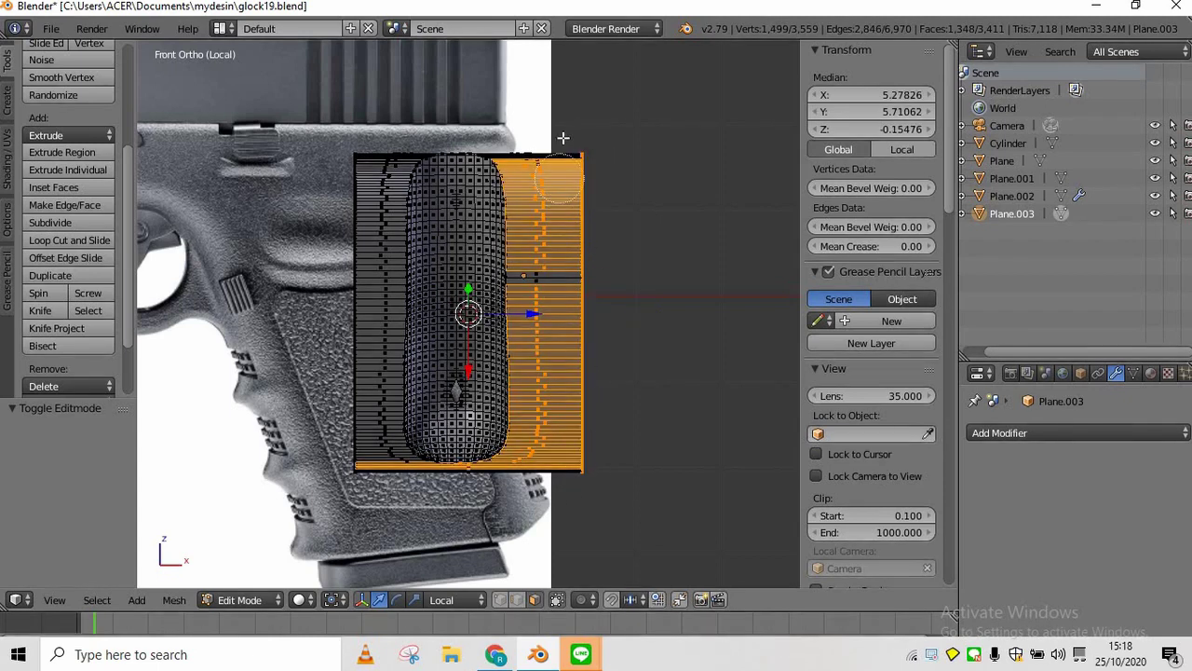
mouse_move(382, 201)
left_mouse_down()
mouse_move(378, 471)
mouse_move(376, 313)
mouse_move(341, 158)
left_mouse_up()
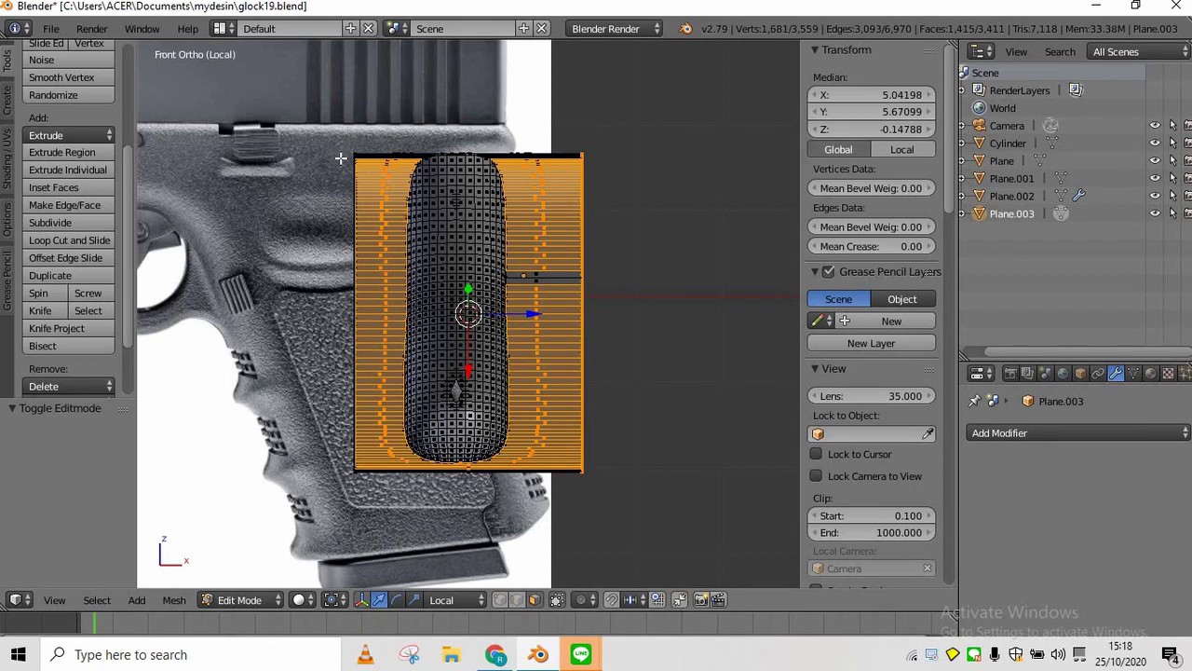
key("x")
left_click(341, 161)
Select the remaining side-wall faces of the block around the cavity and delete them
middle_click_drag(341, 160, 466, 283)
mouse_move(571, 271)
left_mouse_down()
mouse_move(559, 214)
mouse_move(453, 128)
mouse_move(404, 248)
mouse_move(370, 426)
left_mouse_up()
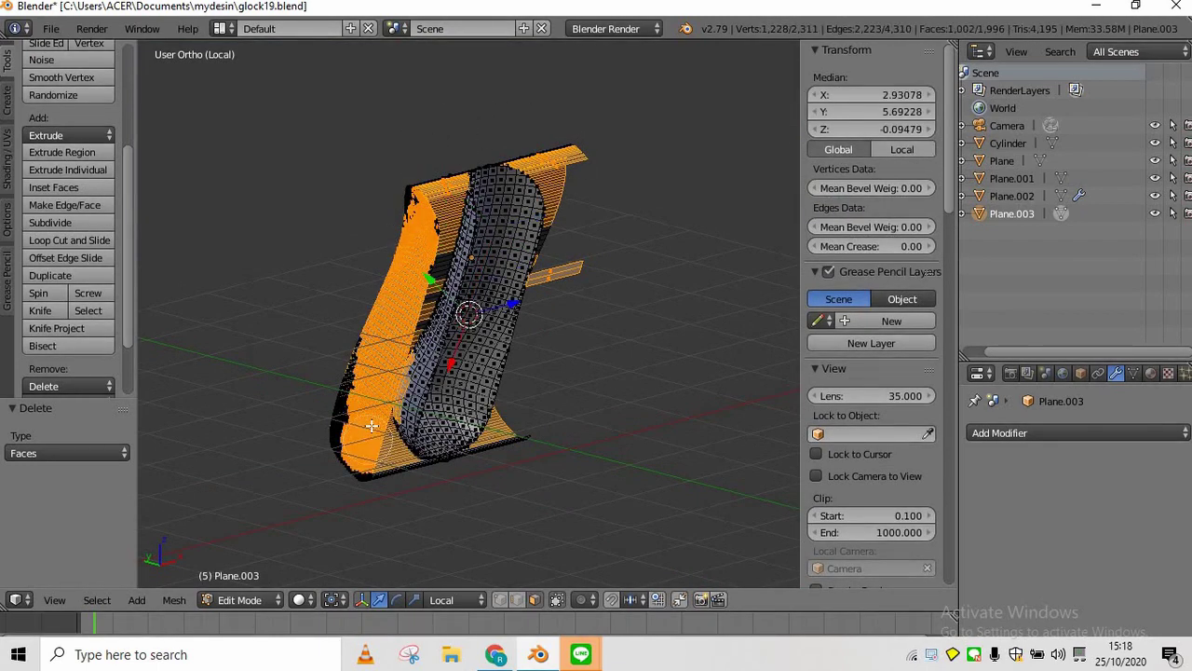
mouse_move(424, 366)
left_mouse_down()
mouse_move(395, 424)
mouse_move(352, 382)
mouse_move(377, 400)
mouse_move(346, 475)
left_mouse_up()
key("Escape")
key("x")
left_click(357, 456)
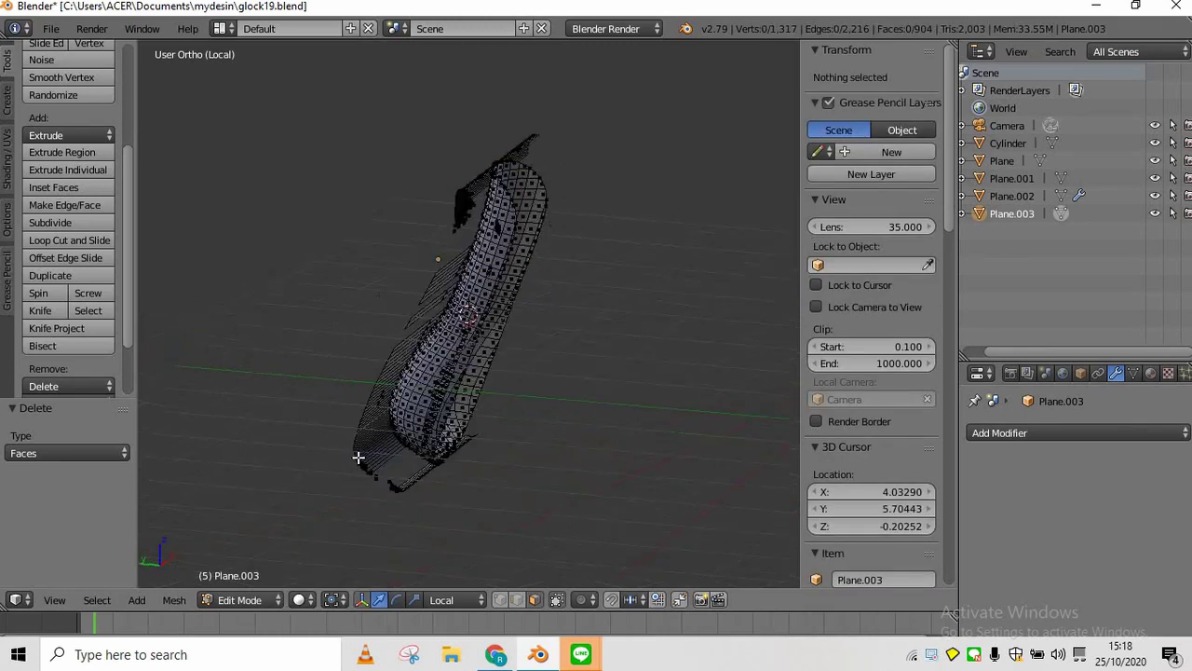
Select the leftover horizontal strips of the block's outer wall behind the cavity and delete the faces
key("KP_1")
key("c")
mouse_move(576, 147)
left_mouse_down()
mouse_move(591, 380)
mouse_move(387, 368)
mouse_move(478, 409)
left_mouse_up()
key("Escape")
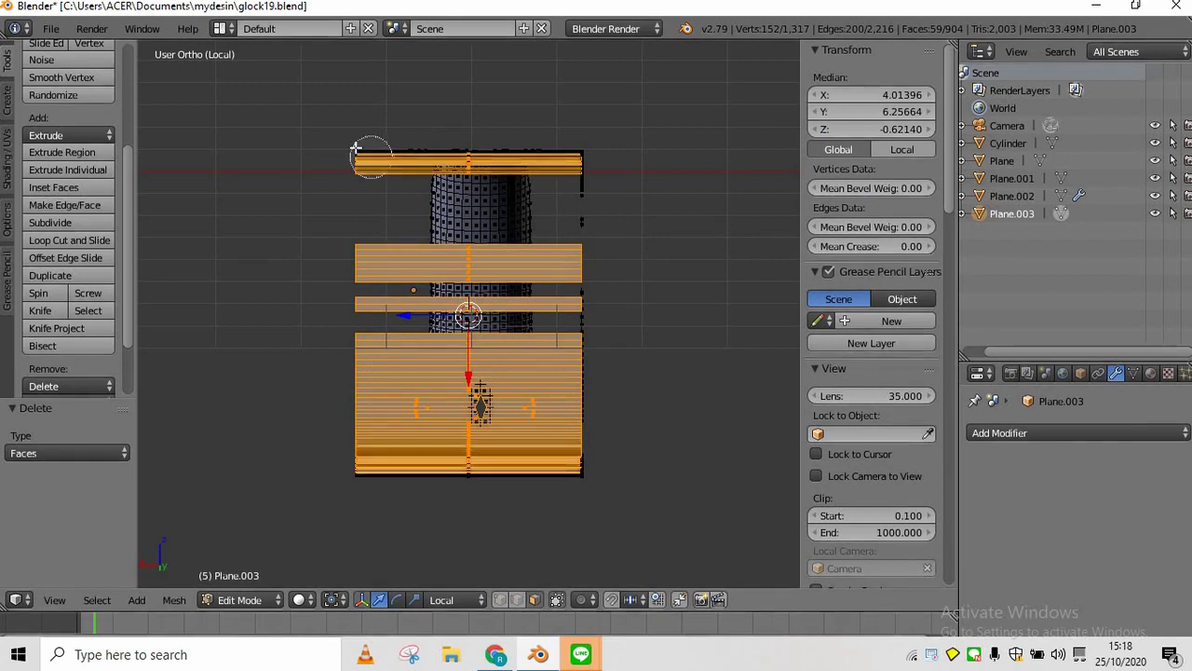
key("x")
left_click(363, 151)
Select leftover strip faces just below the cavity's lower end and delete them
scroll(500, 303, "up", 3)
scroll(500, 303, "down", 4)
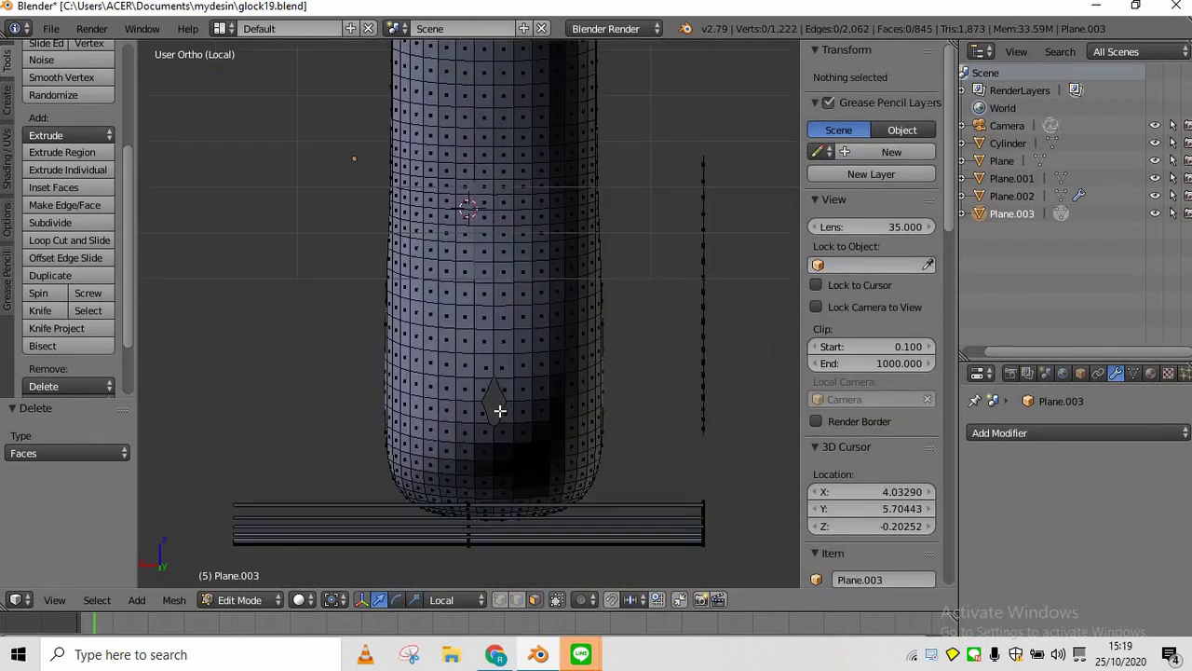
left_click_drag(582, 424, 352, 429)
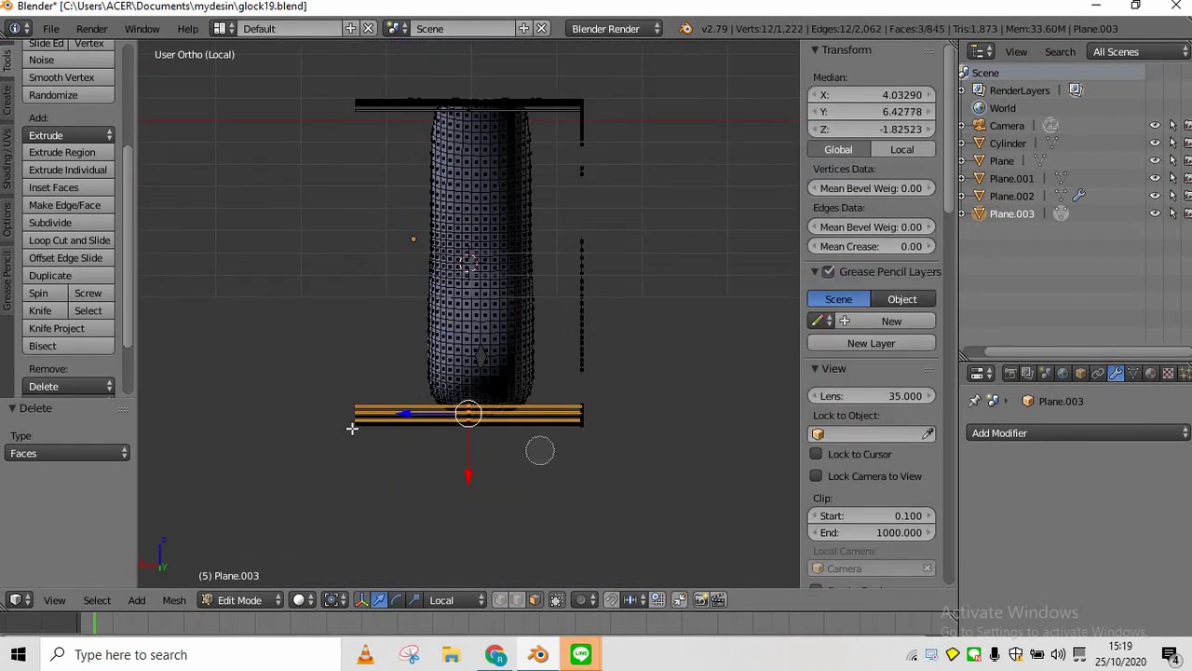
key("x")
left_click(331, 413)
Select the leftover strip faces projecting past the cavity's upper edge and delete them
middle_click_drag(330, 412, 283, 280)
scroll(282, 280, "up", 5)
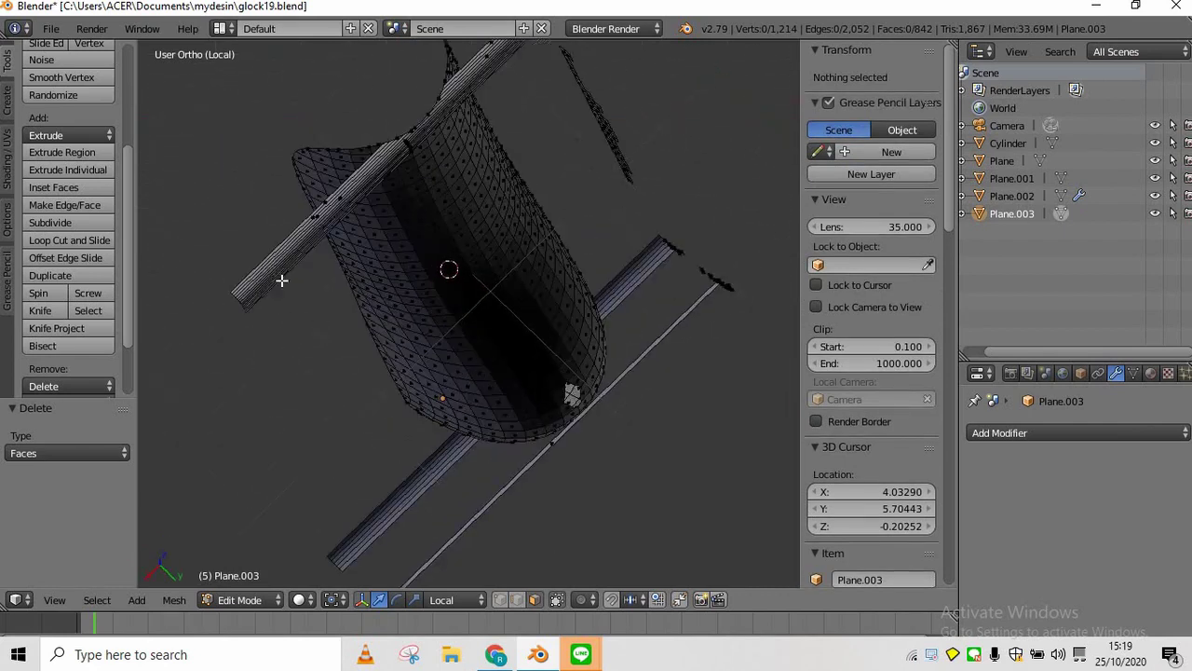
key("c")
left_click_drag(249, 278, 251, 282)
right_click(251, 282)
key("x")
left_click(255, 279)
scroll(298, 247, "down", 2)
scroll(550, 133, "up", 5, "shift")
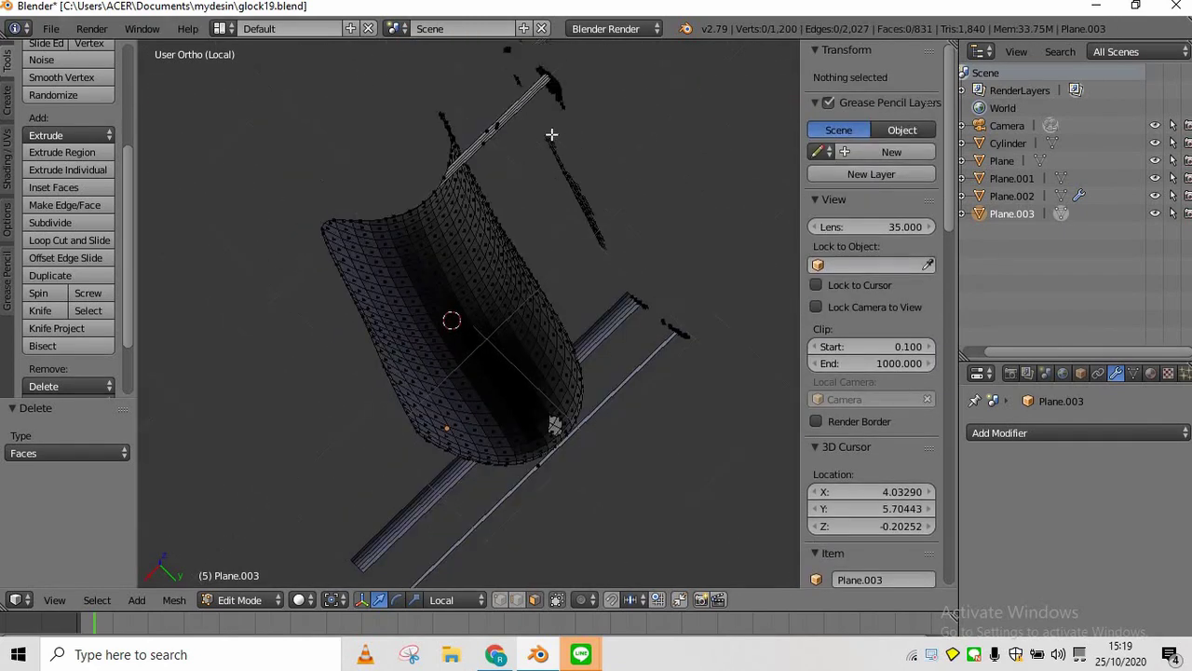
Select the long leftover strip faces running off the cavity's upper edge and delete them
scroll(596, 167, "up", 4)
key("c")
left_click_drag(604, 171, 518, 98)
right_click(519, 99)
key("x")
left_click(546, 99)
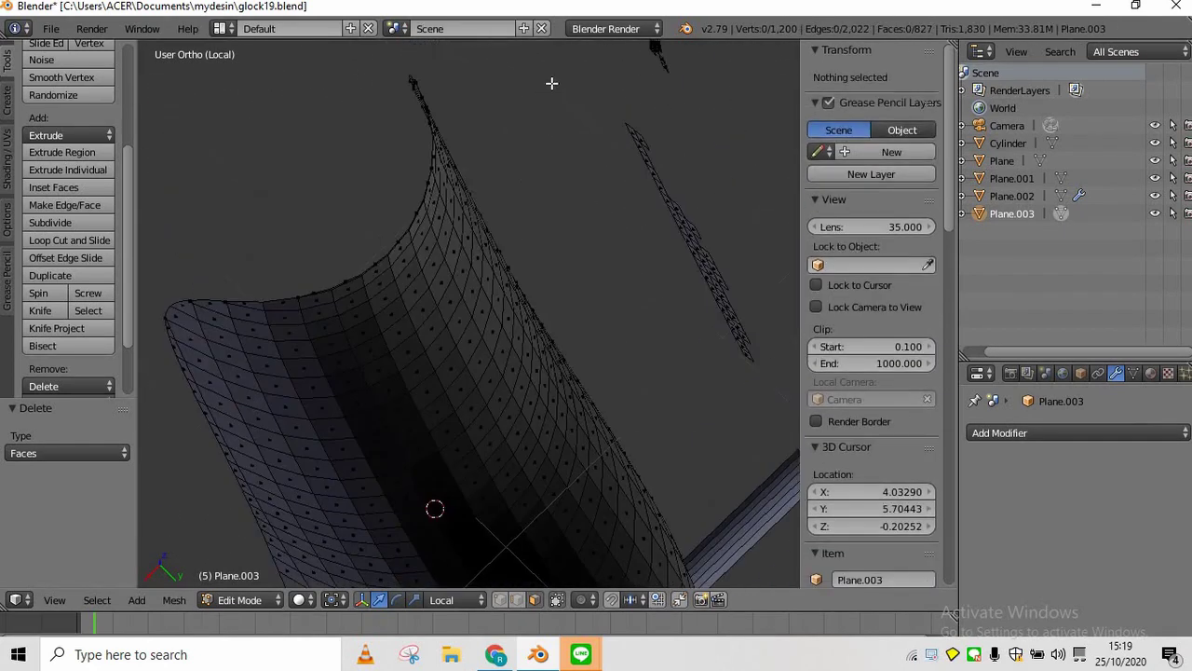
Select the detached slanted patch of wall faces beside the cavity and delete the faces
middle_click_drag(554, 83, 453, 105, "shift")
key("c")
mouse_move(471, 85)
left_mouse_down()
mouse_move(575, 205)
mouse_move(631, 408)
mouse_move(538, 271)
mouse_move(686, 484)
left_mouse_up()
right_click(686, 484)
key("Home")
key("x")
left_click(687, 485)
Select the two long leftover rail strips passing beneath the shell and delete their faces
key("KP_4")
key("KP_4")
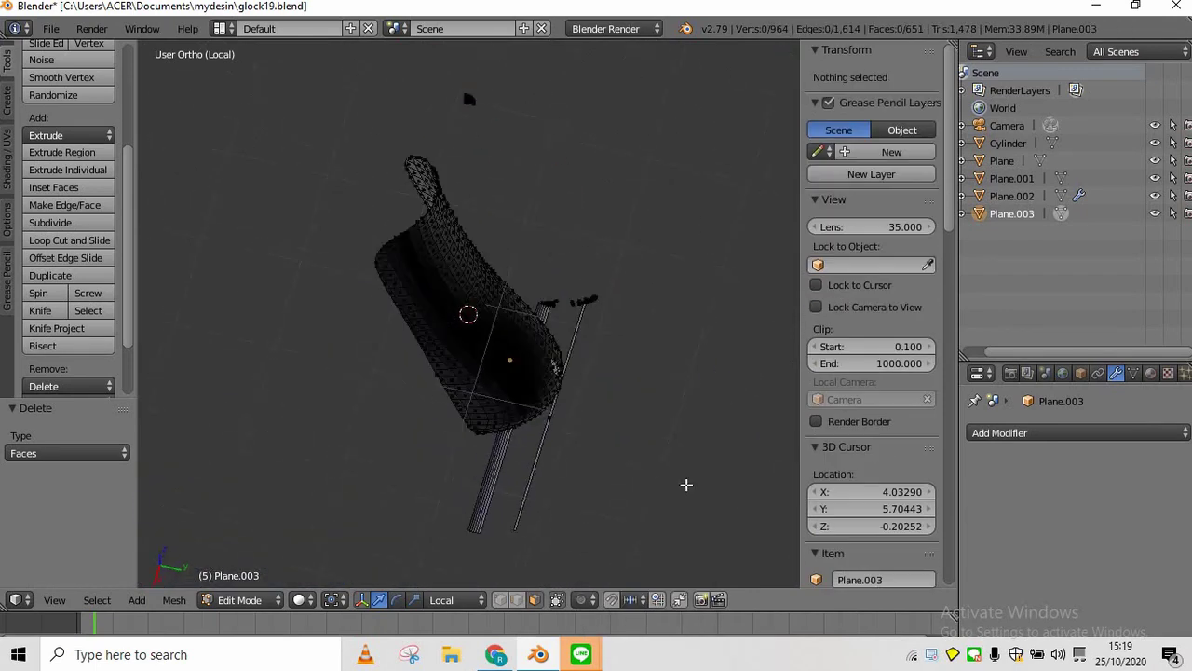
key("KP_2")
key("KP_2")
key("KP_5")
key("KP_2")
key("c")
key("x")
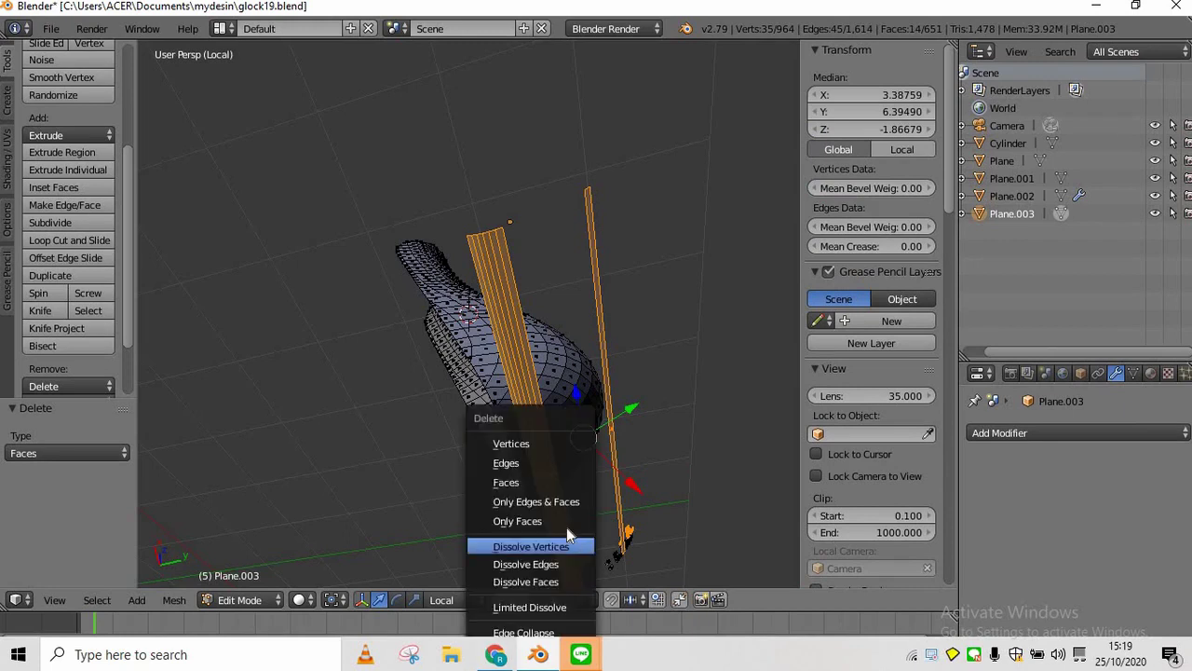
left_click(574, 482)
Delete the stray face fragments floating near the shell's lower end
middle_click_drag(575, 482, 252, 479)
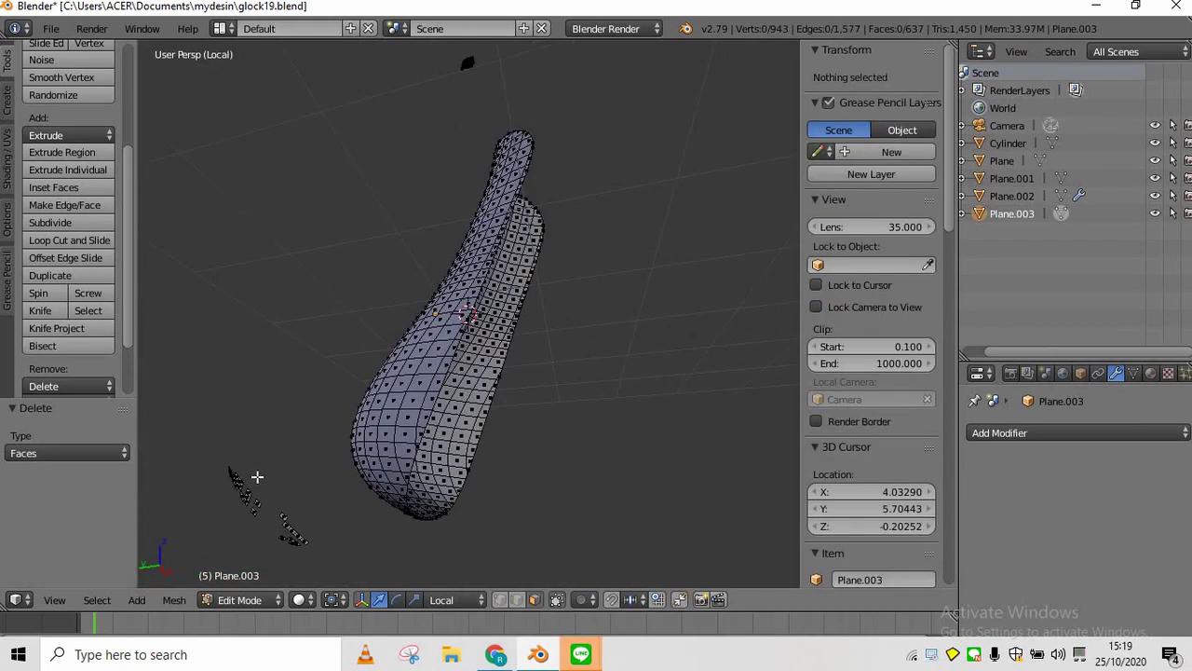
key("x")
left_click(246, 485)
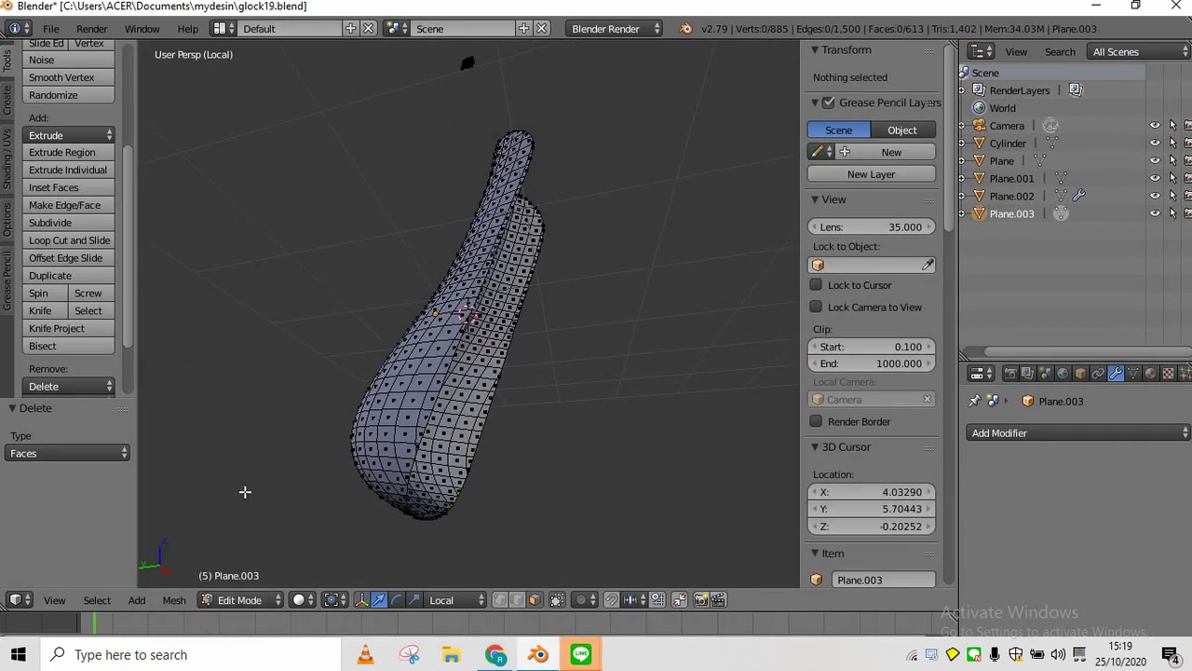
Select most of the stray face fragments floating above the shell's upper tip and delete them
scroll(246, 490, "up", 7, "shift")
key("c")
left_click(469, 230)
right_click(459, 224)
key("x")
left_click(460, 223)
middle_click_drag(471, 215, 470, 387, "shift")
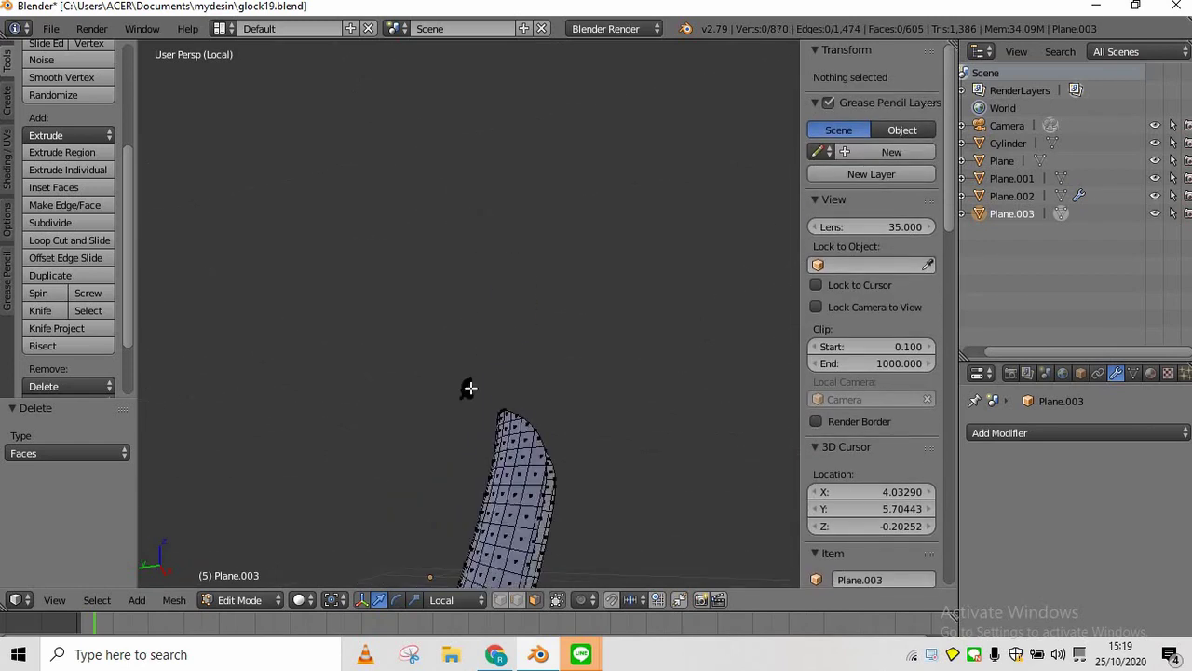
key("c")
left_click(466, 389)
right_click(452, 391)
key("x")
left_click(452, 389)
Select the last small sliver faces remaining near the shell's upper tip and delete them
scroll(452, 388, "up", 4, "ctrl")
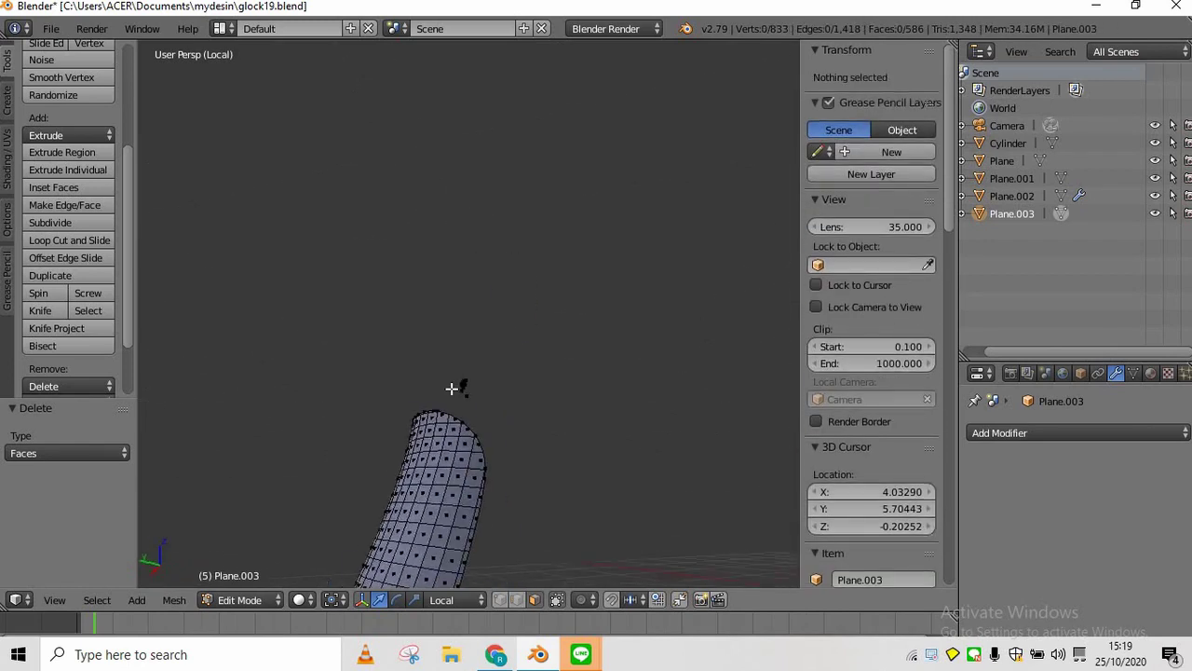
scroll(452, 388, "up", 5)
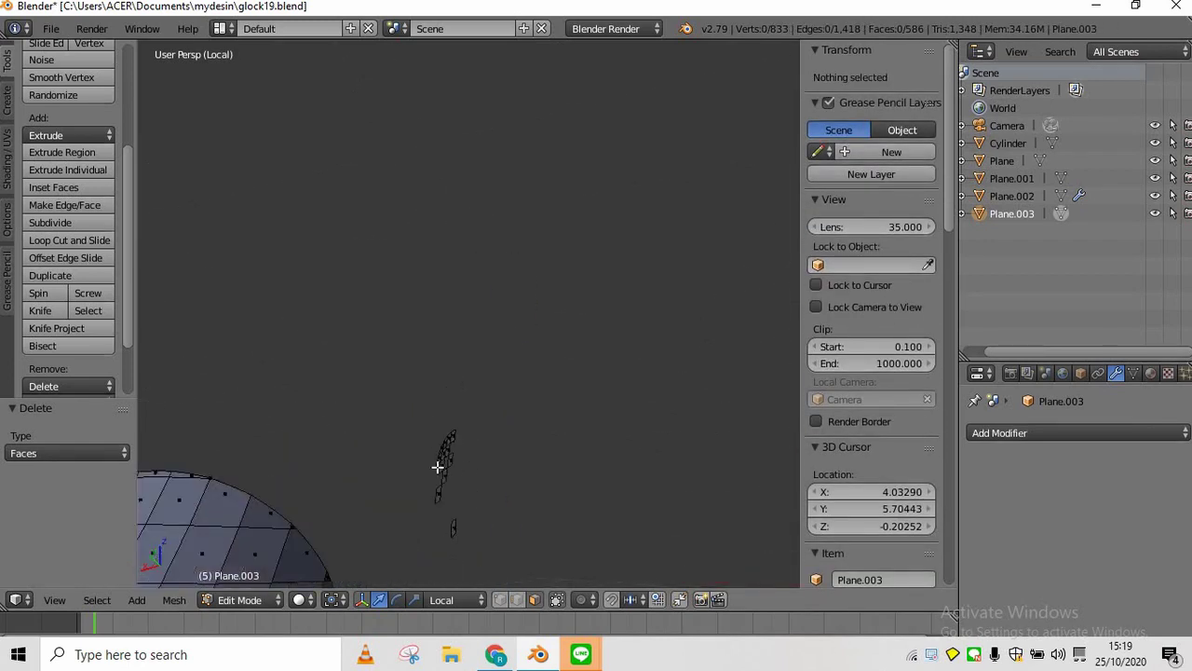
key("c")
left_click(445, 462)
mouse_move(460, 463)
left_mouse_down()
mouse_move(463, 543)
mouse_move(450, 503)
left_mouse_up()
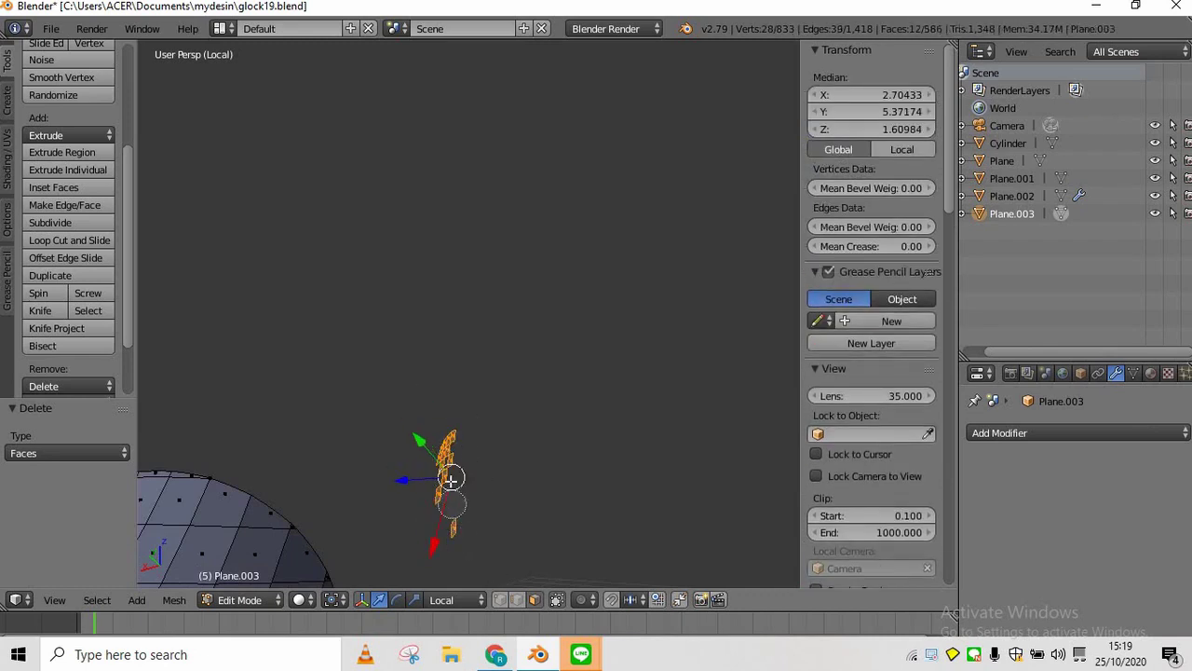
key("Escape")
key("x")
left_click(450, 479)
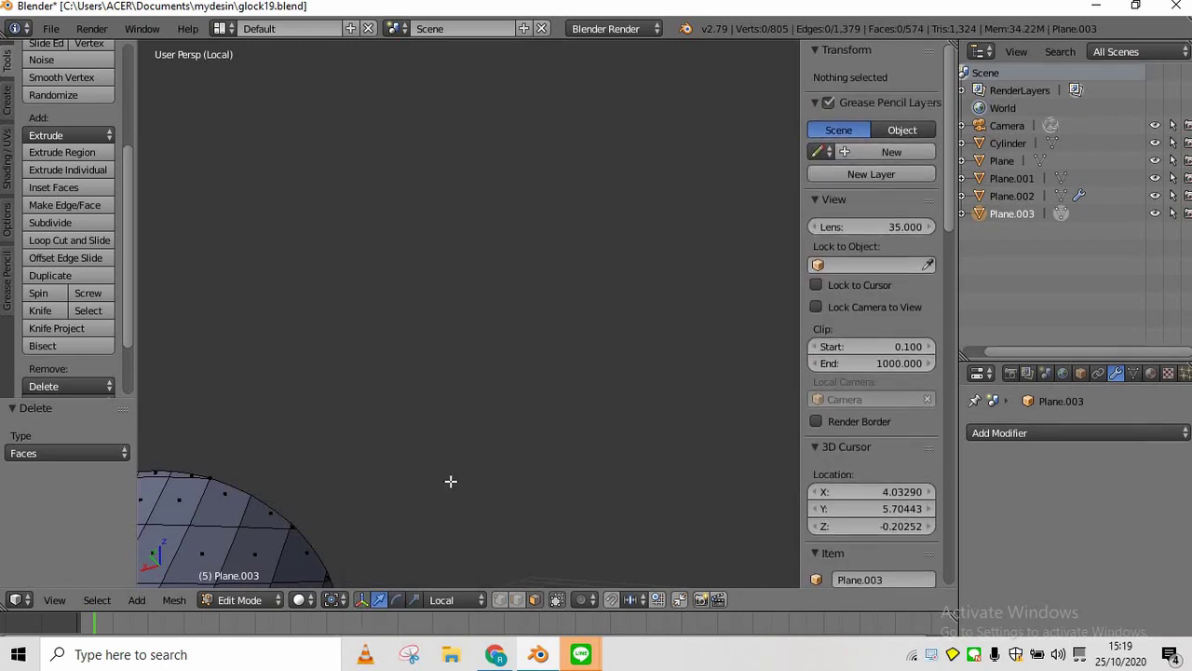
Select the boundary edges of the hole in the shell's outer bulge, fill it with a face and leave Edit Mode
scroll(439, 481, "down", 10)
scroll(434, 484, "up", 5)
middle_click_drag(434, 484, 653, 382)
left_click(517, 601)
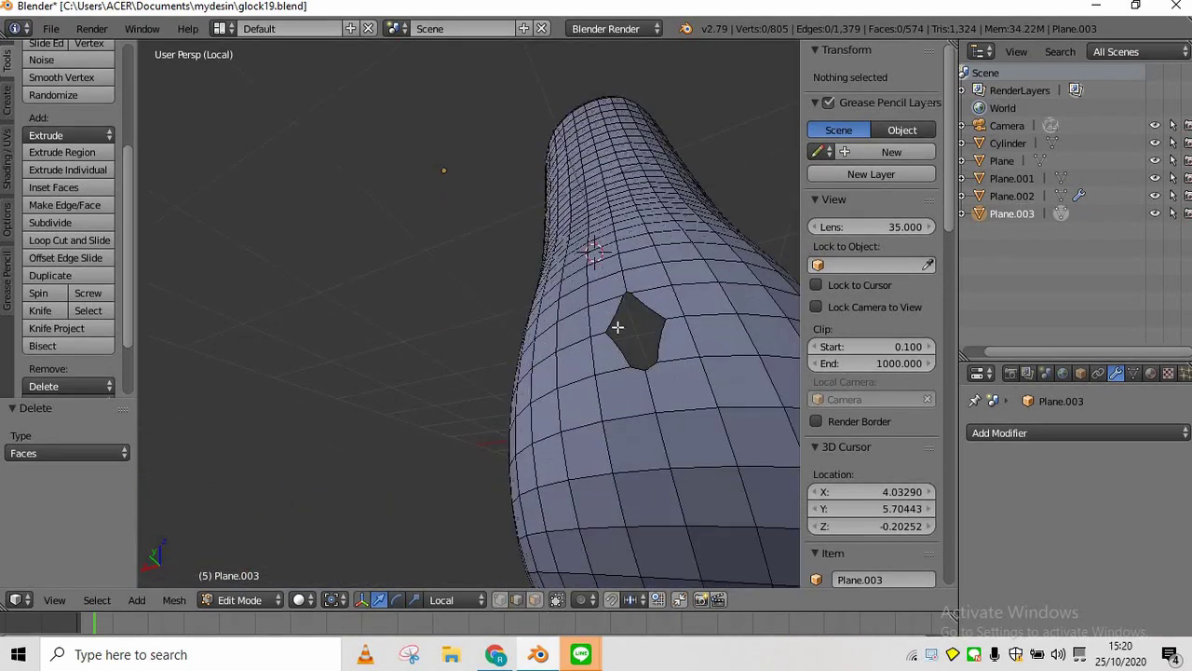
right_click(643, 309)
right_click(637, 304, "shift")
right_click(659, 323)
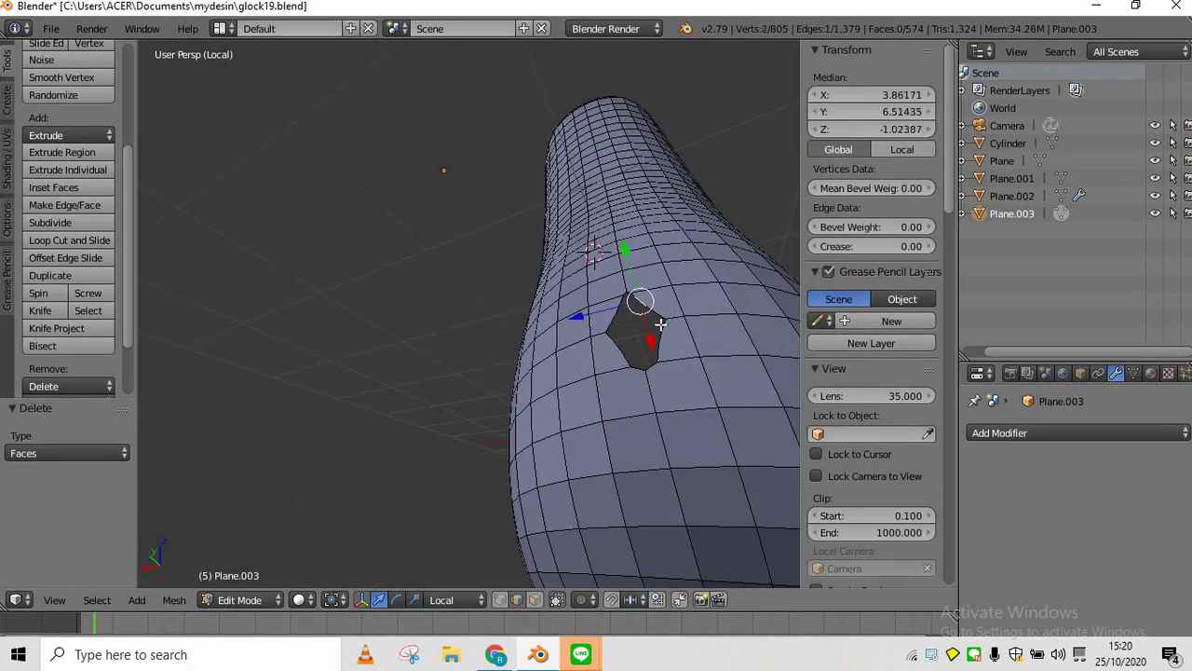
right_click(647, 375, "ctrl")
right_click(617, 316, "ctrl")
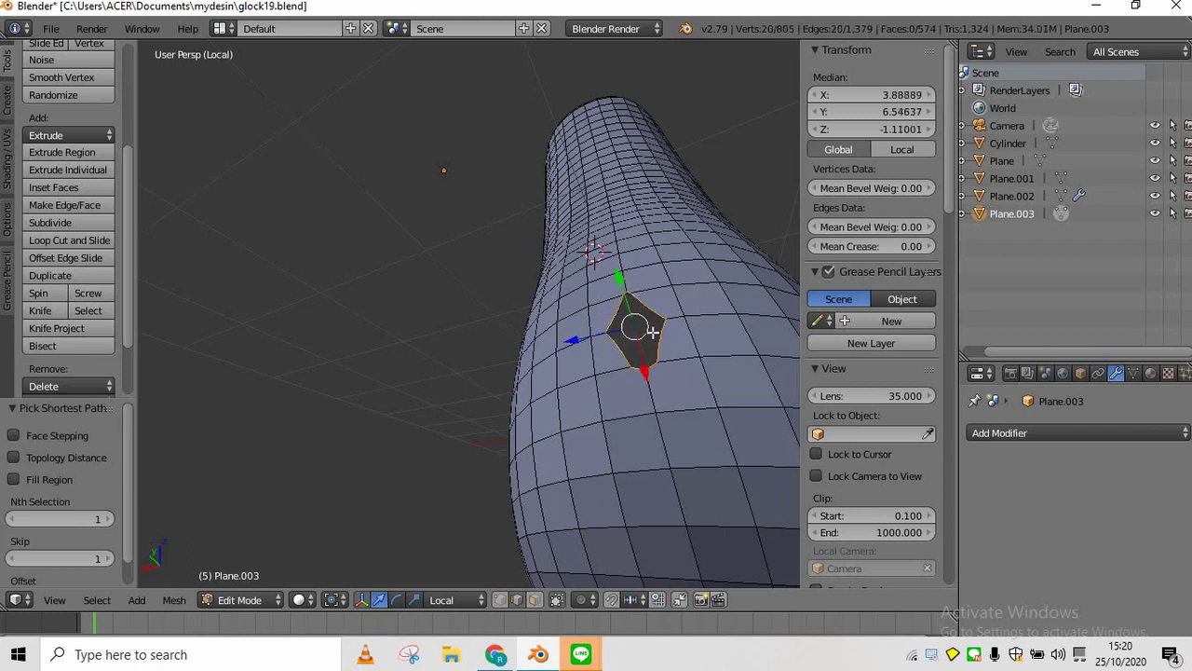
key("f")
key("Tab")
Examine the cleaned backstrap shell from its back, sides and hollow inside
scroll(653, 333, "down", 5)
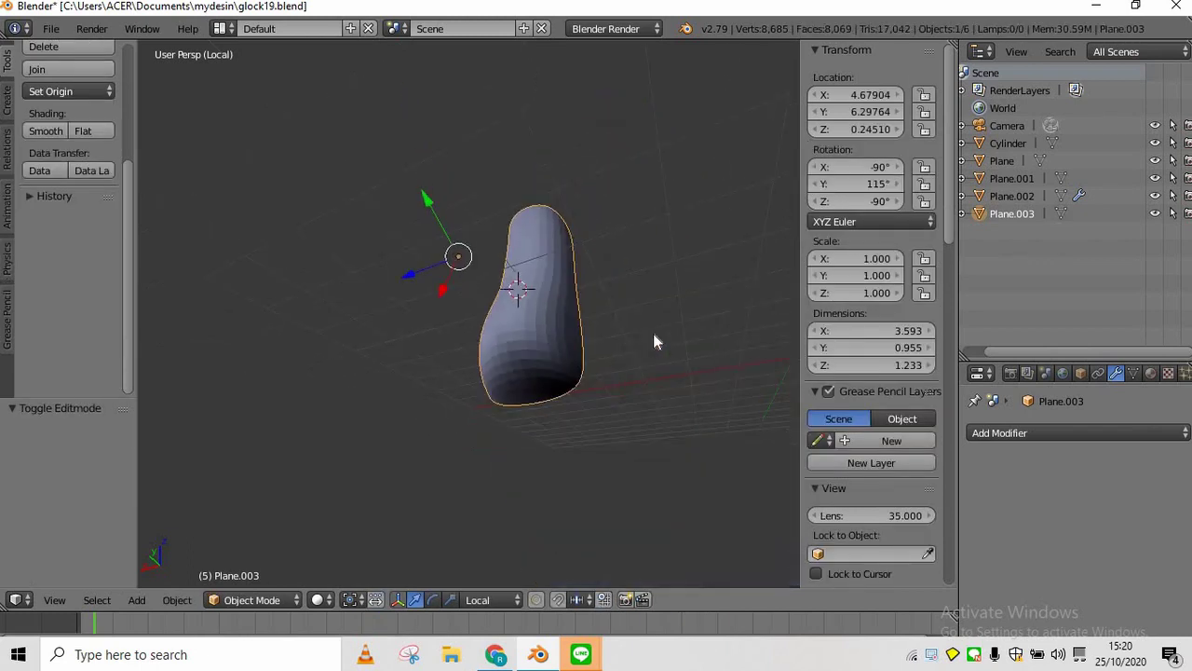
key("KP_4")
key("KP_8")
key("KP_4")
key("KP_8")
key("KP_4")
key("KP_4")
key("KP_8")
key("KP_5")
key("KP_4")
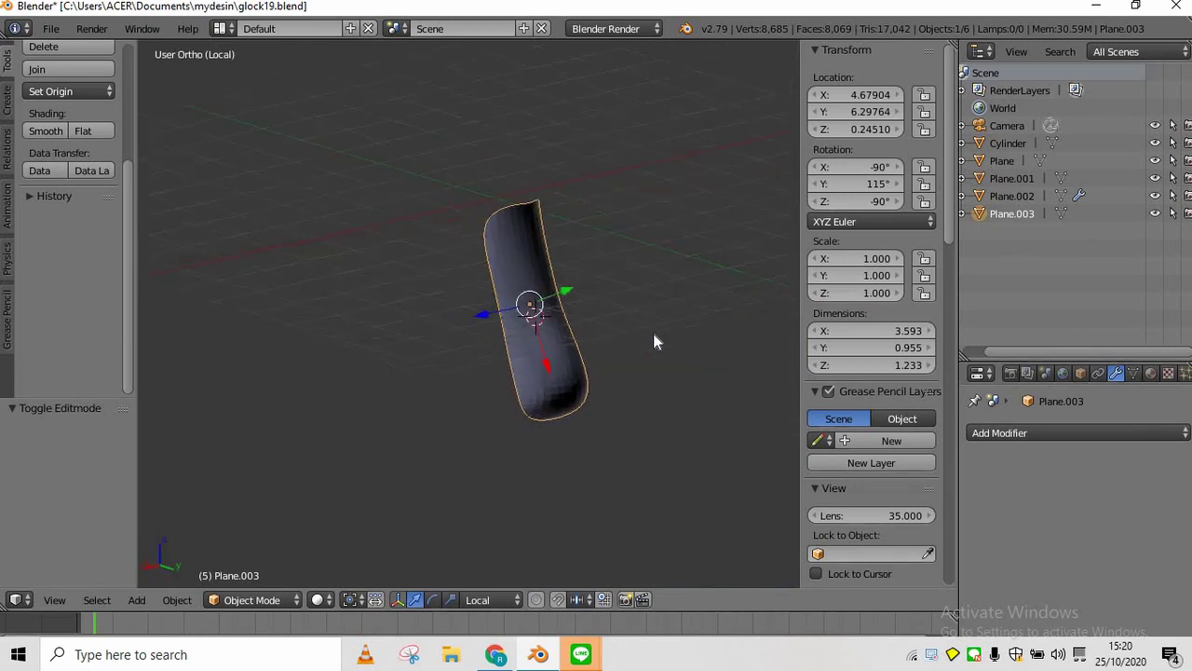
key("KP_4")
Leave local view and move the backstrap shell -1.778 along its local Y axis onto the back of the grip
key("KP_Divide")
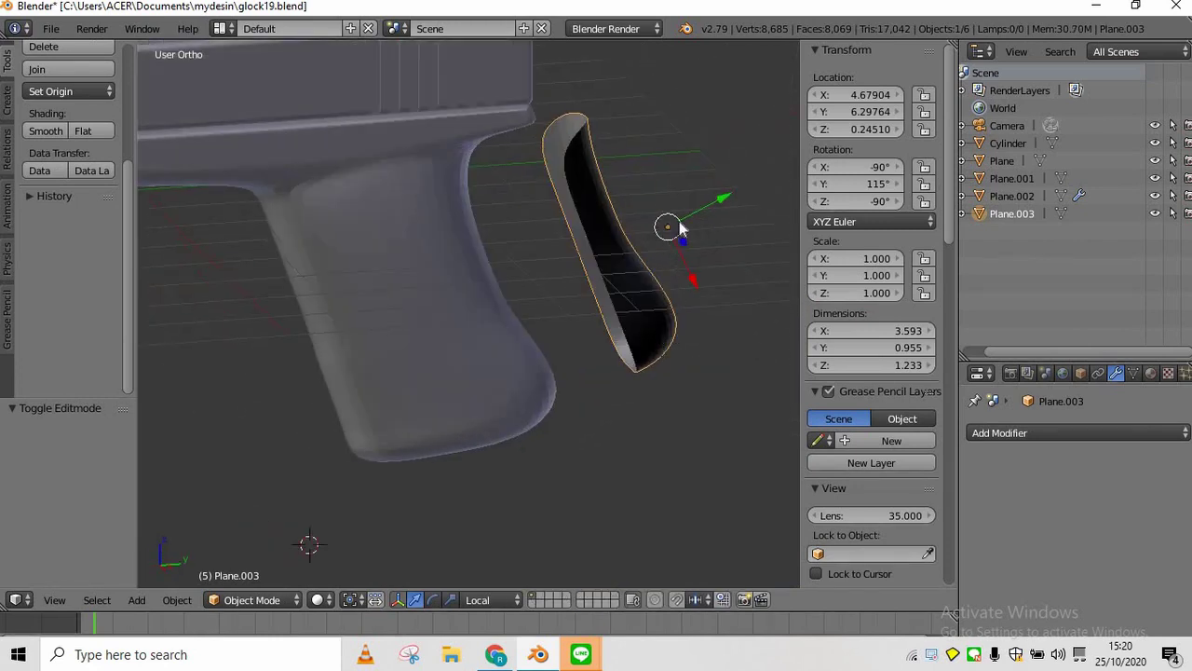
left_click_drag(696, 215, 599, 239)
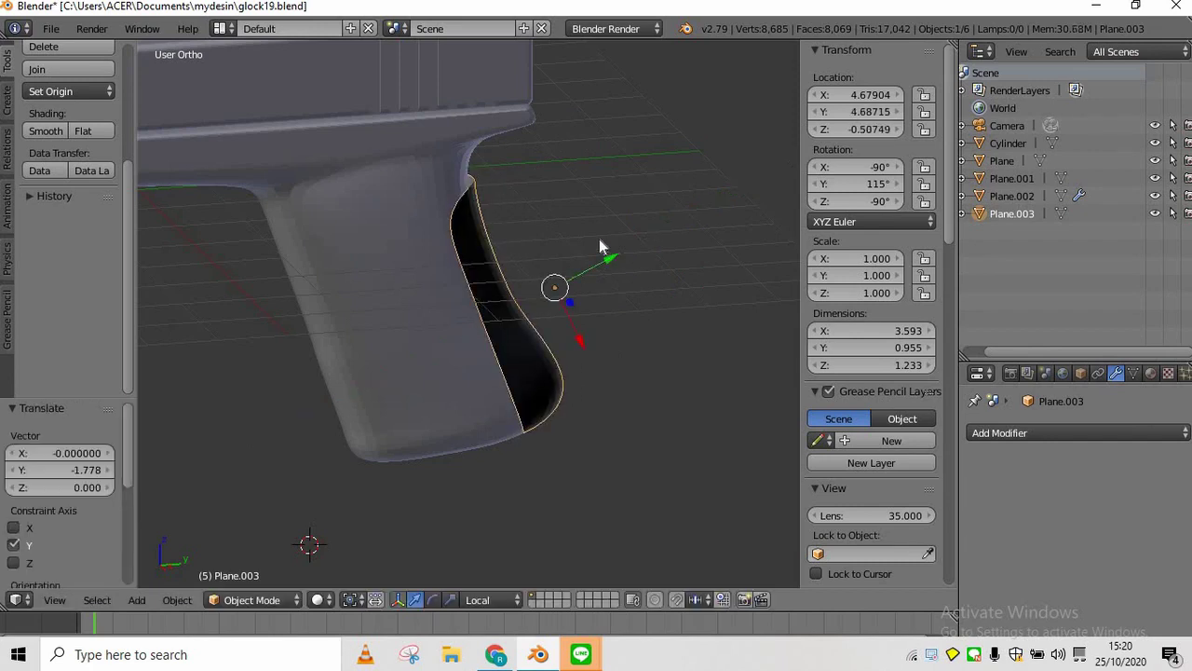
key("KP_6")
key("KP_6")
key("KP_2")
key("KP_4")
Deselect everything in the backstrap shell's mesh and return to Object Mode
key("Tab")
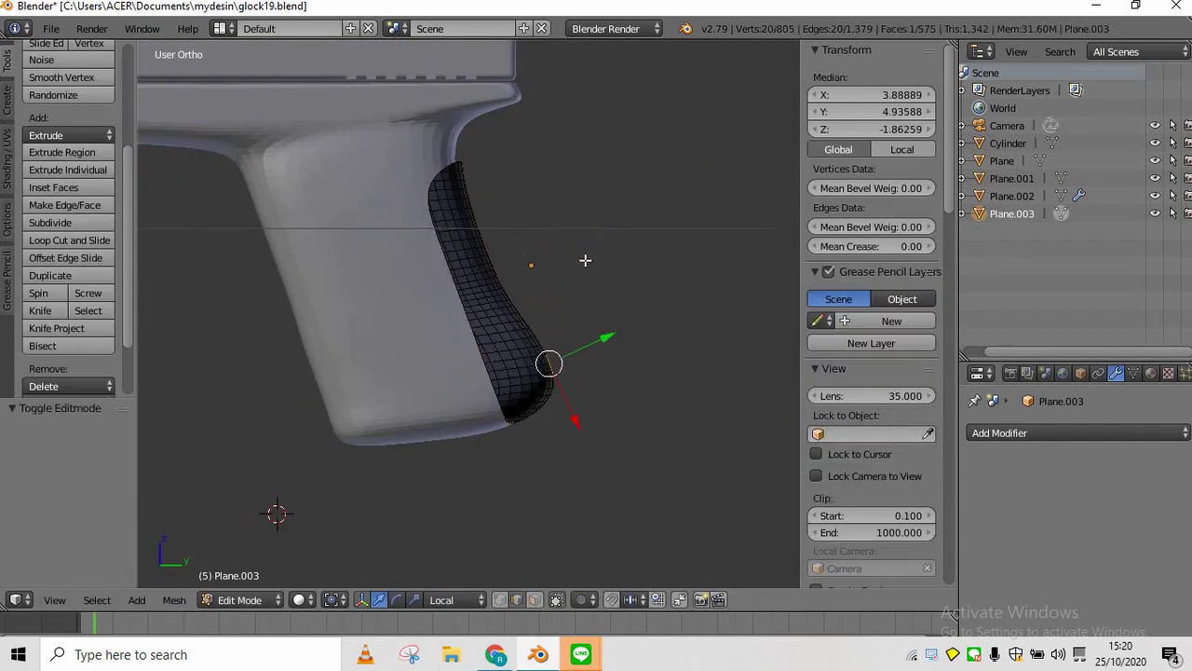
key("a")
key("Tab")
key("Tab")
key("Tab")
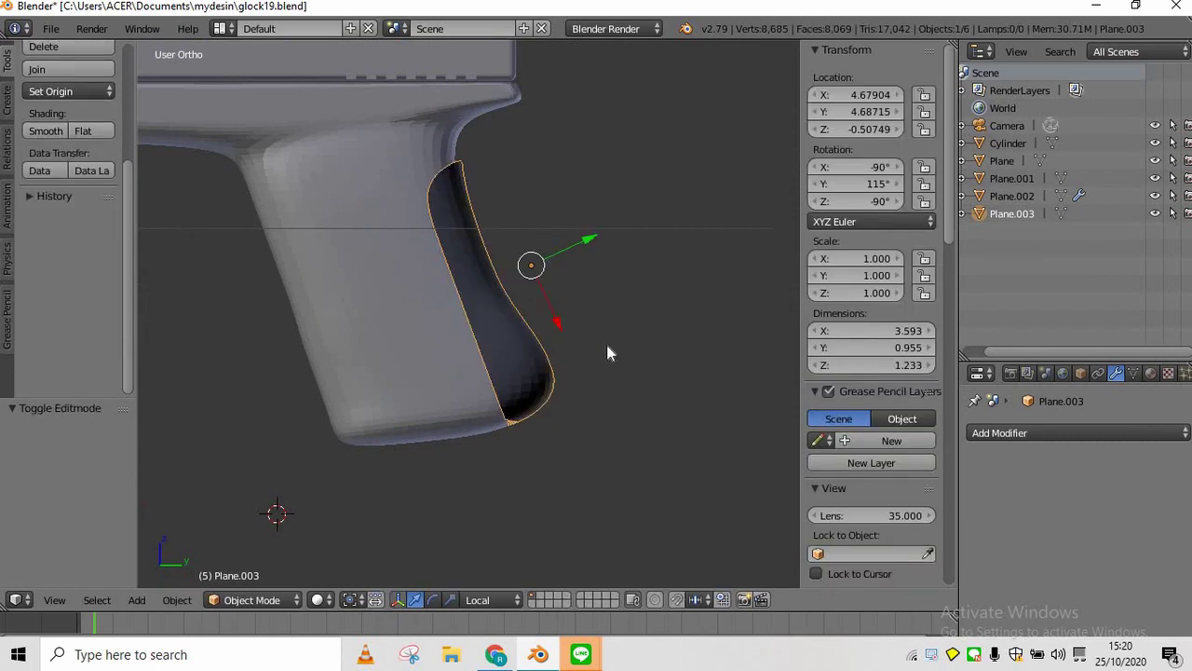
Add a Solidify modifier to the backstrap shell and set its thickness to 0.0680
left_click(1032, 434)
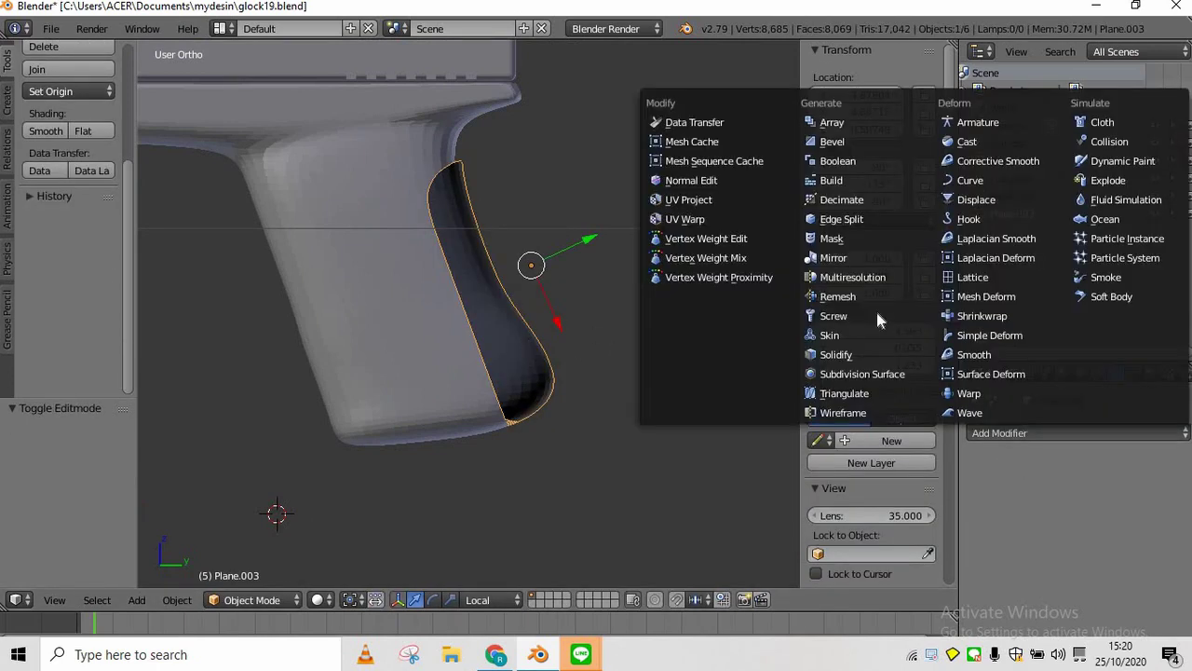
left_click(873, 355)
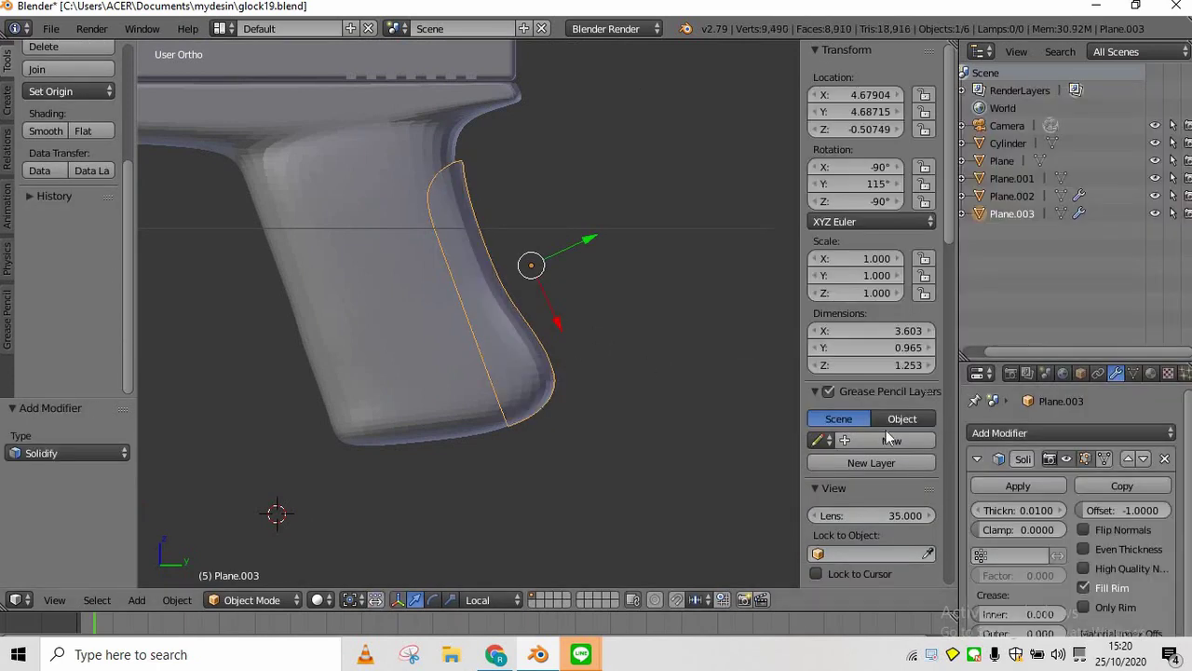
key("KP_4")
key("KP_4")
key("KP_8")
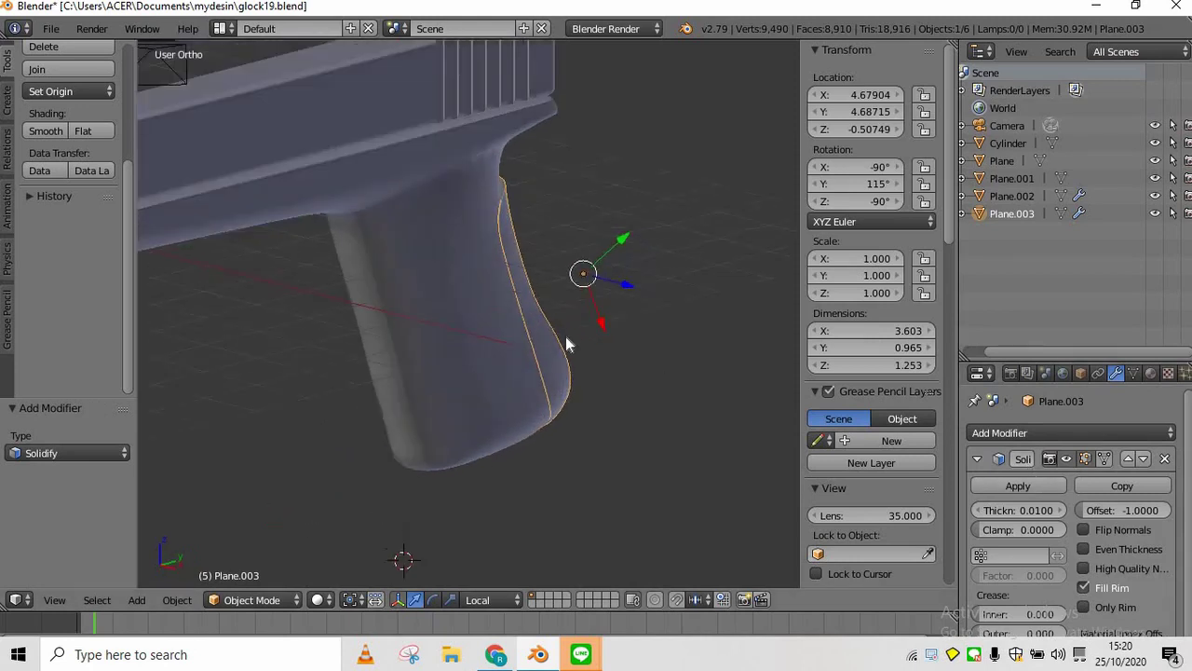
key("KP_4")
left_click_drag(1064, 513, 1074, 513)
key("KP_5")
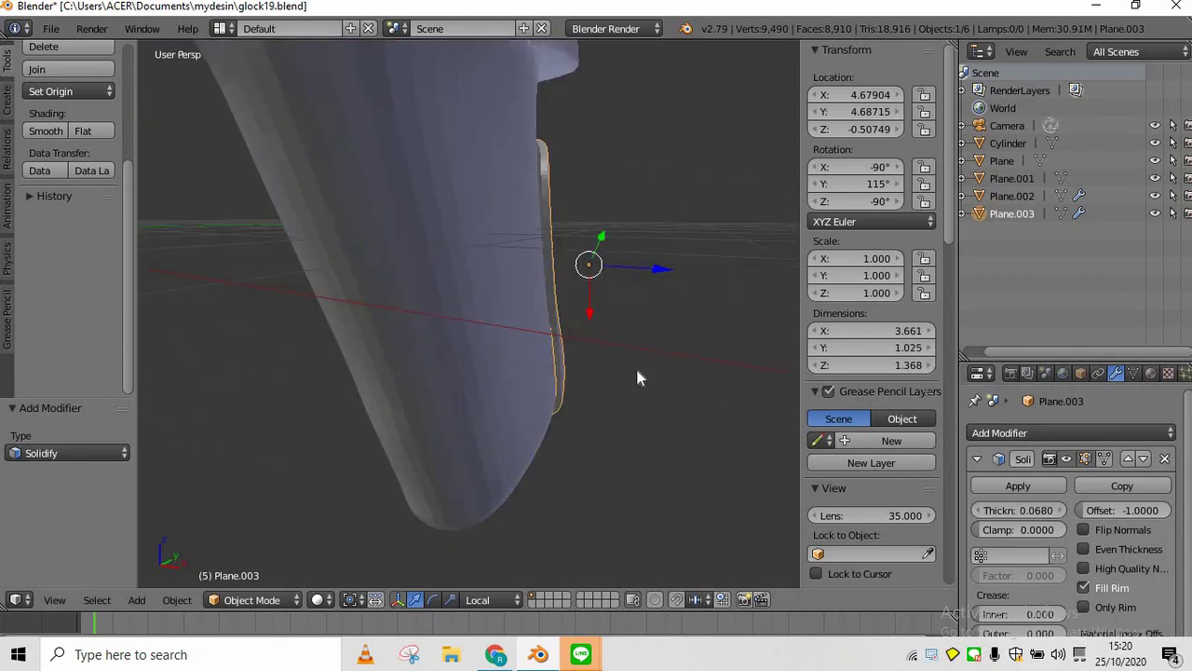
Nudge the backstrap shell -0.003 along its local Y axis to align it with the side-view reference
scroll(637, 377, "down", 6)
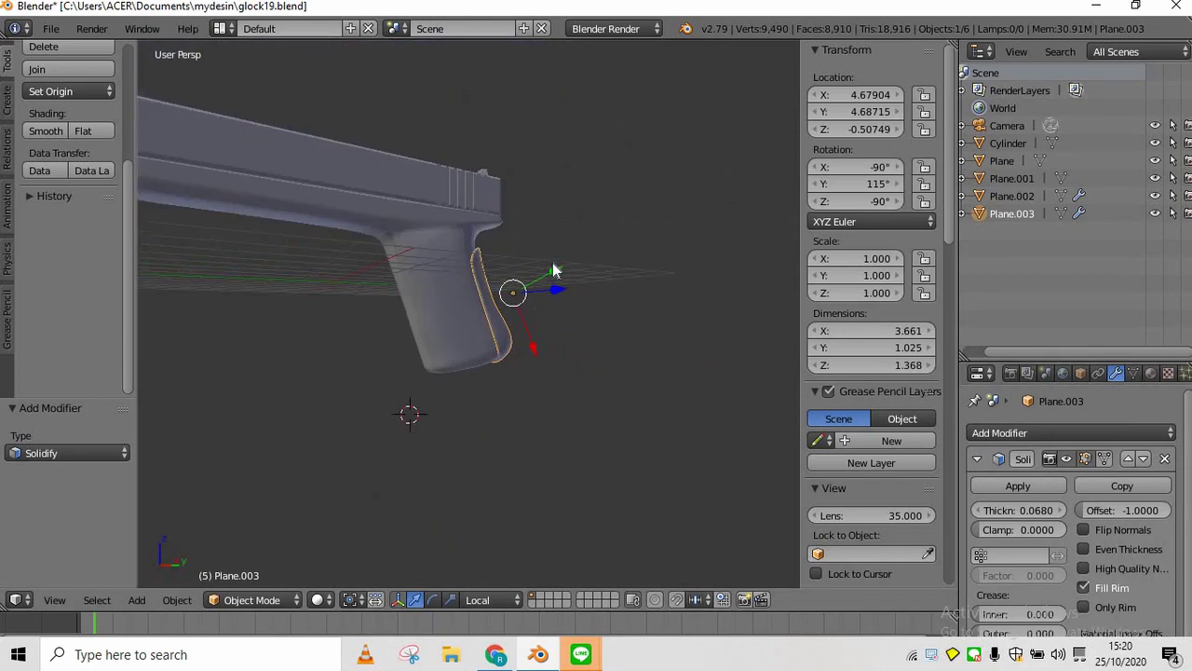
middle_click_drag(553, 265, 550, 268)
scroll(553, 268, "up", 2)
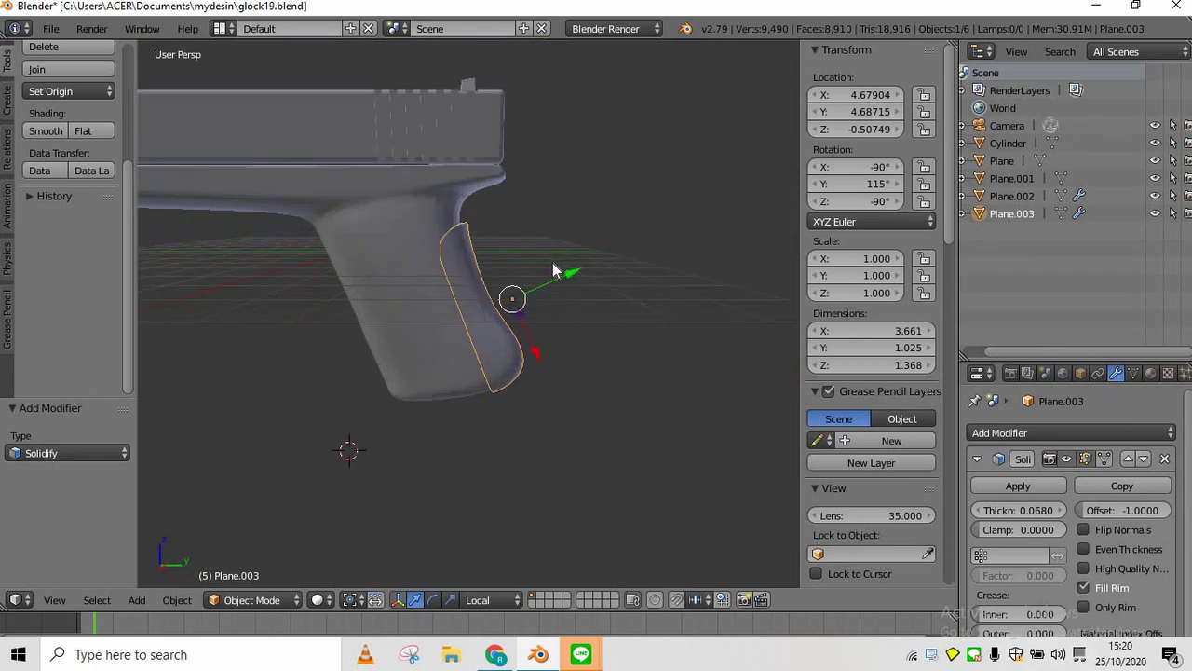
scroll(553, 268, "up", 2)
key("KP_3")
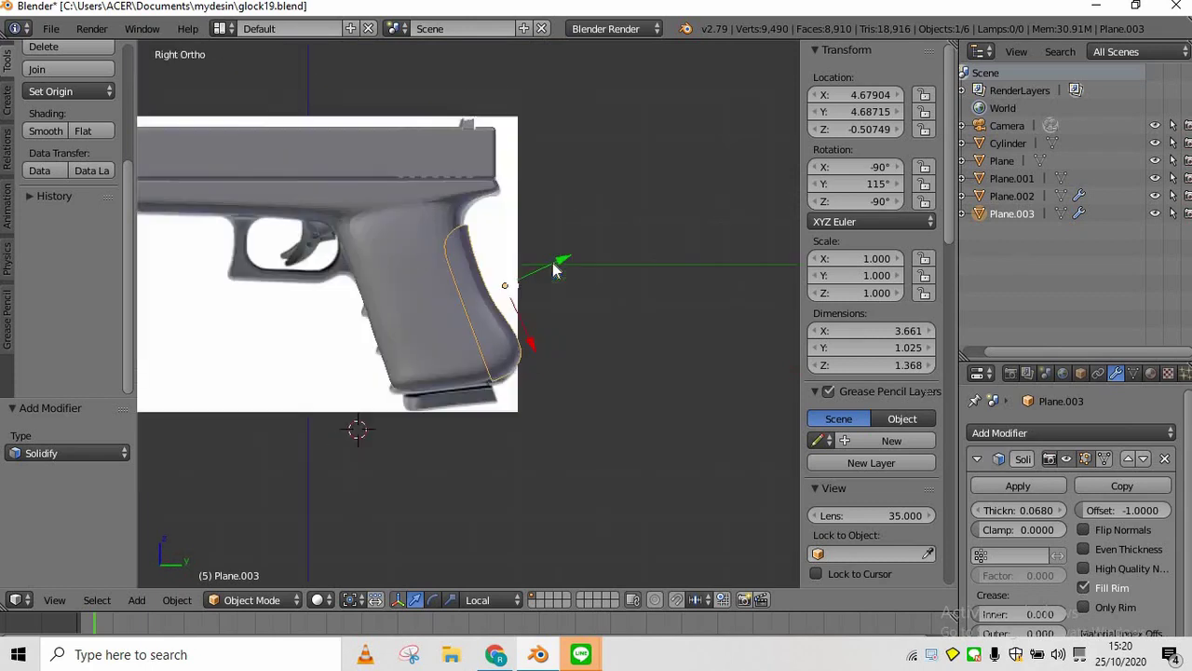
scroll(612, 253, "up", 3)
mouse_move(625, 219)
left_mouse_down()
mouse_move(598, 228)
mouse_move(625, 220)
left_mouse_up()
key("KP_4")
key("KP_4")
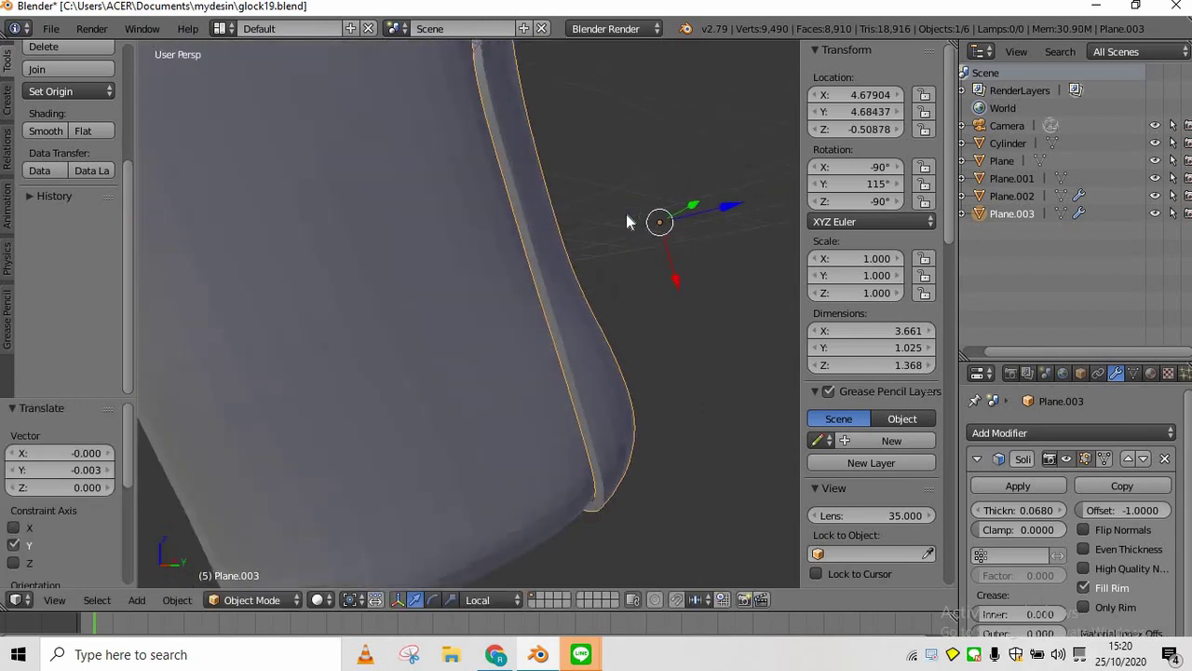
Save the pistol model to glock19.blend, overwriting the existing file
scroll(627, 215, "down", 7)
key("ctrl+s")
left_click(627, 214)
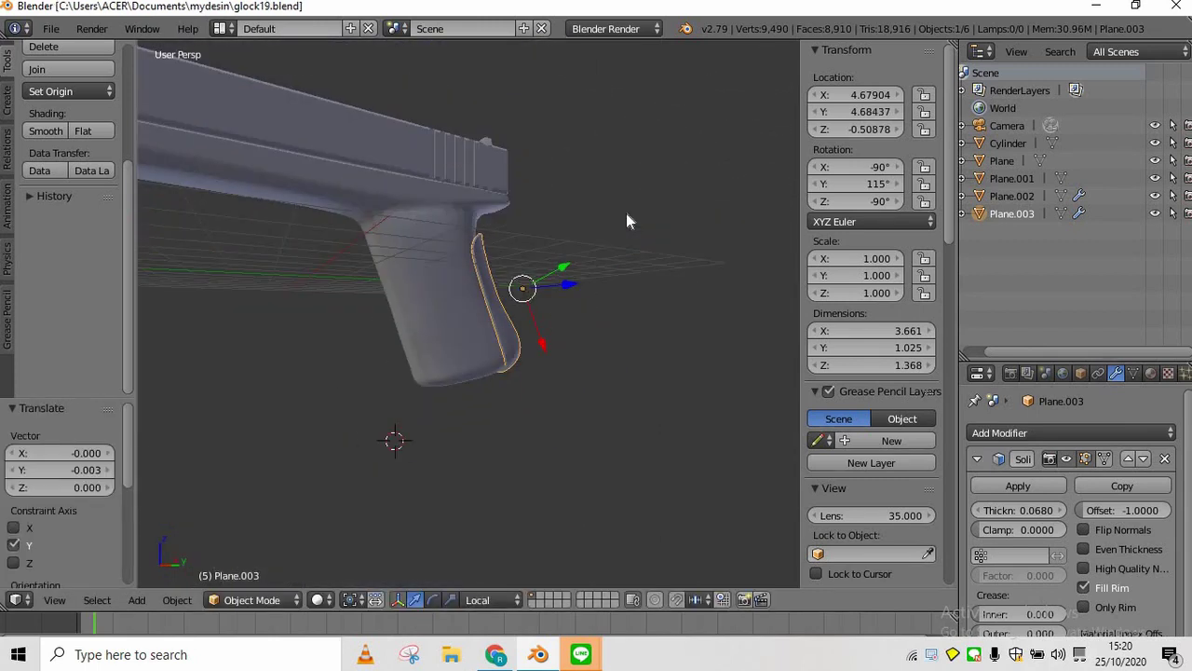
Examine the whole pistol with its fitted backstrap from several angles
key("KP_3")
key("KP_6")
key("KP_6")
key("KP_8")
key("KP_8")
key("KP_6")
key("KP_5")
key("KP_4")
key("KP_4")
key("KP_4")
key("KP_4")
key("KP_4")
key("KP_4")
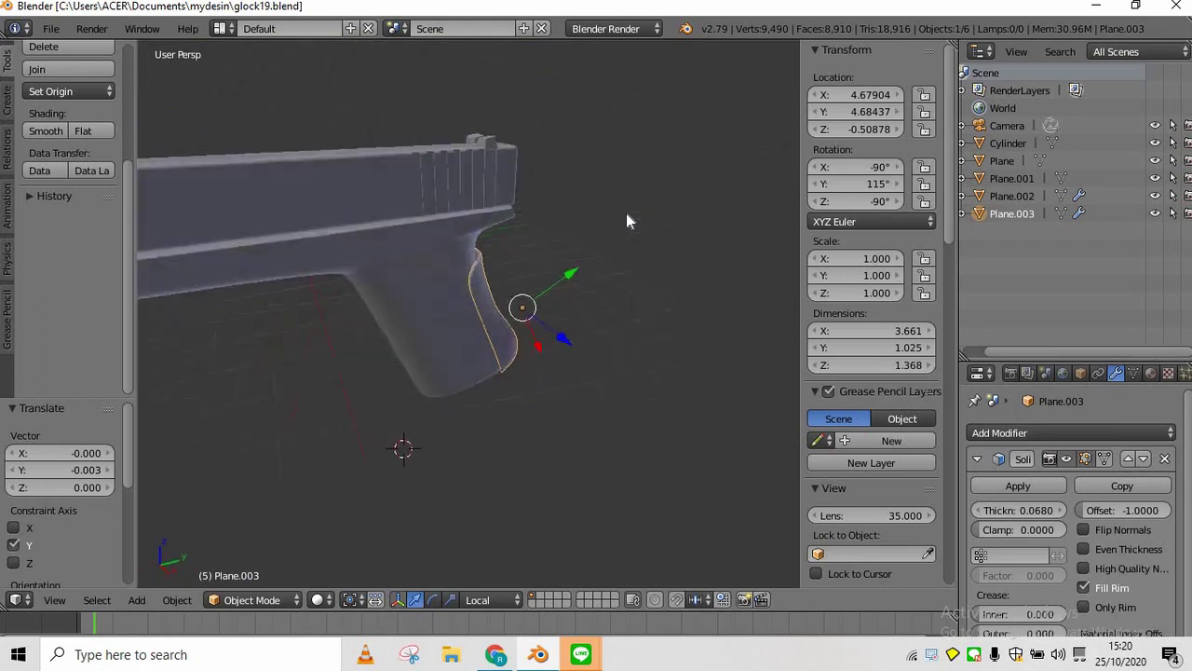
key("KP_2")
key("ctrl+KP_4")
key("ctrl+KP_4")
key("ctrl+KP_4")
key("ctrl+KP_4")
scroll(477, 223, "down", 4)
key("KP_8")
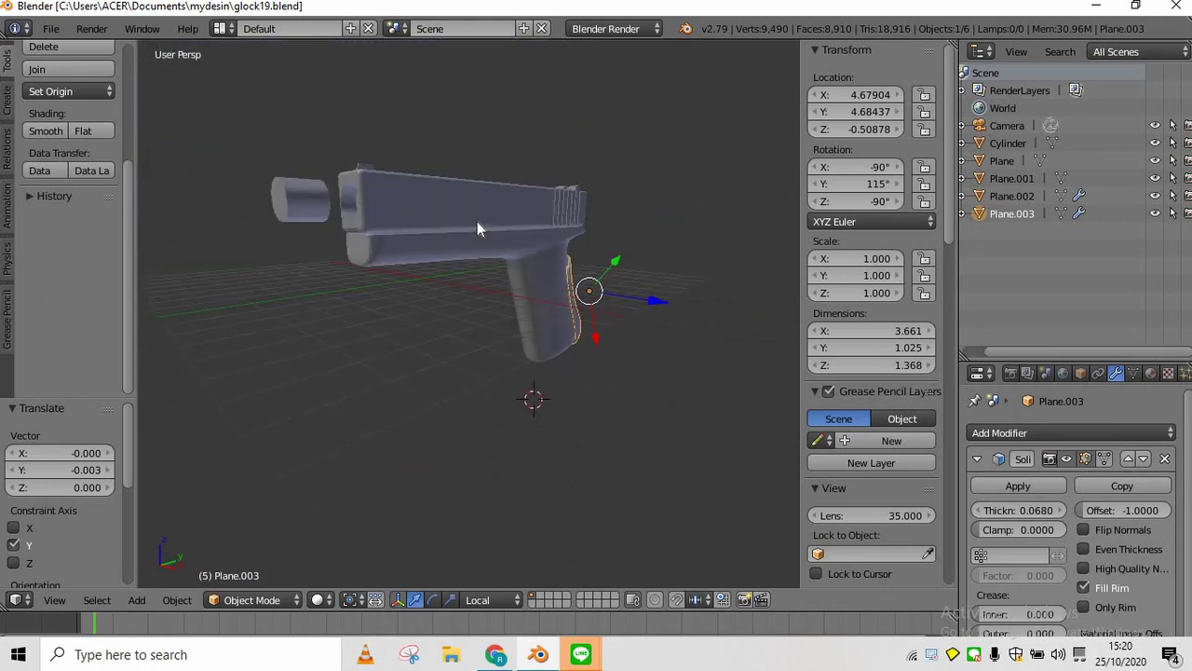
In the right side view, add a plane at the front of the trigger guard and set its Y rotation to 90°
key("KP_3")
scroll(477, 224, "up", 3)
scroll(477, 221, "up", 7)
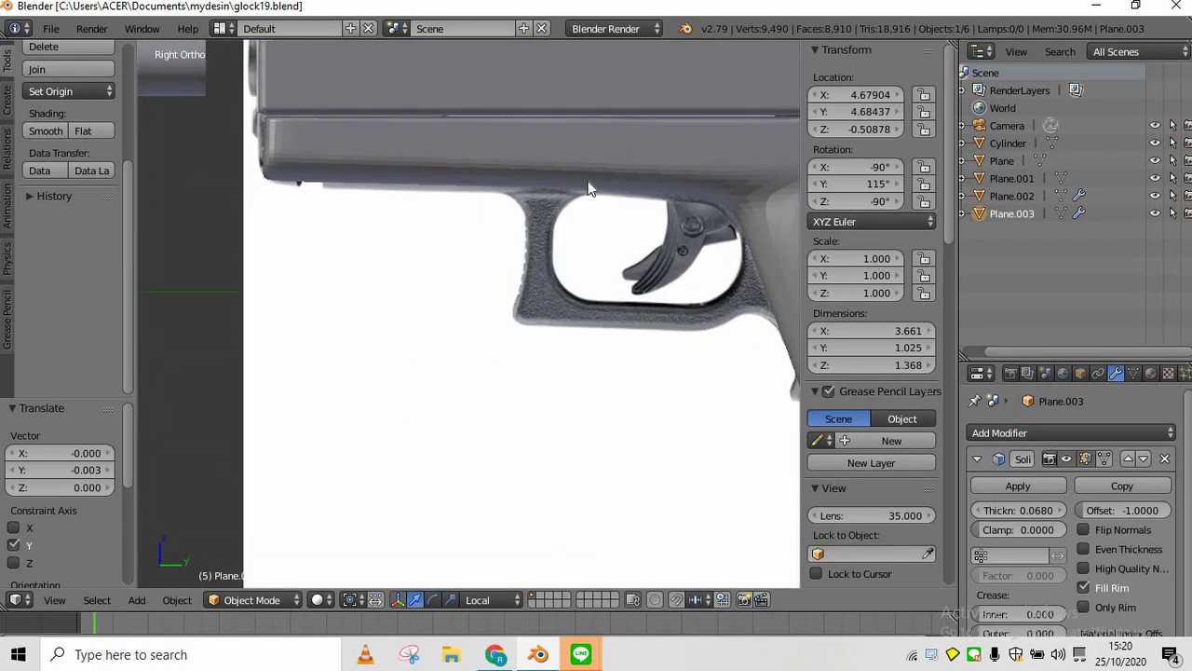
key("shift+a")
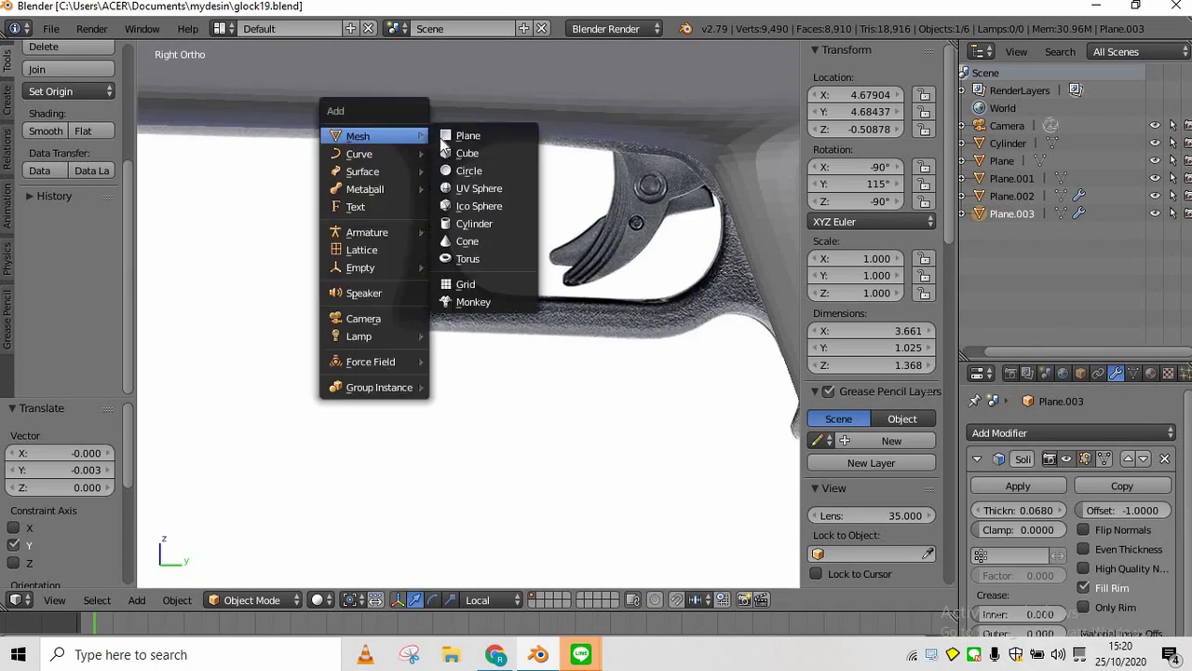
left_click(469, 136)
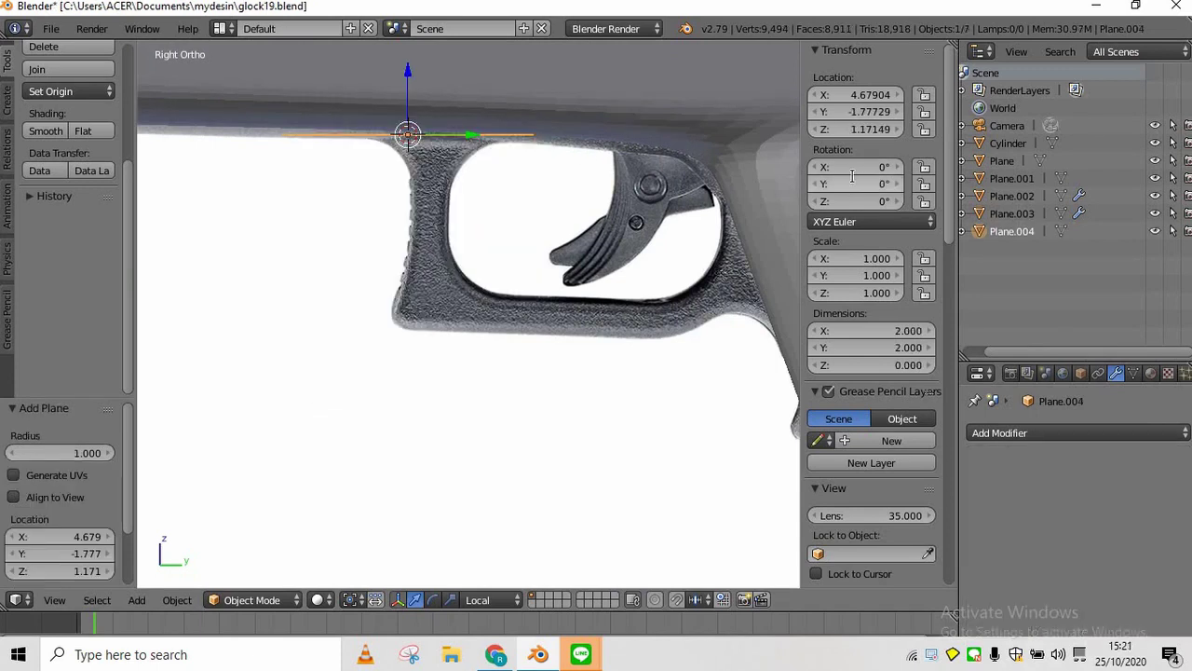
type("90")
key("Return")
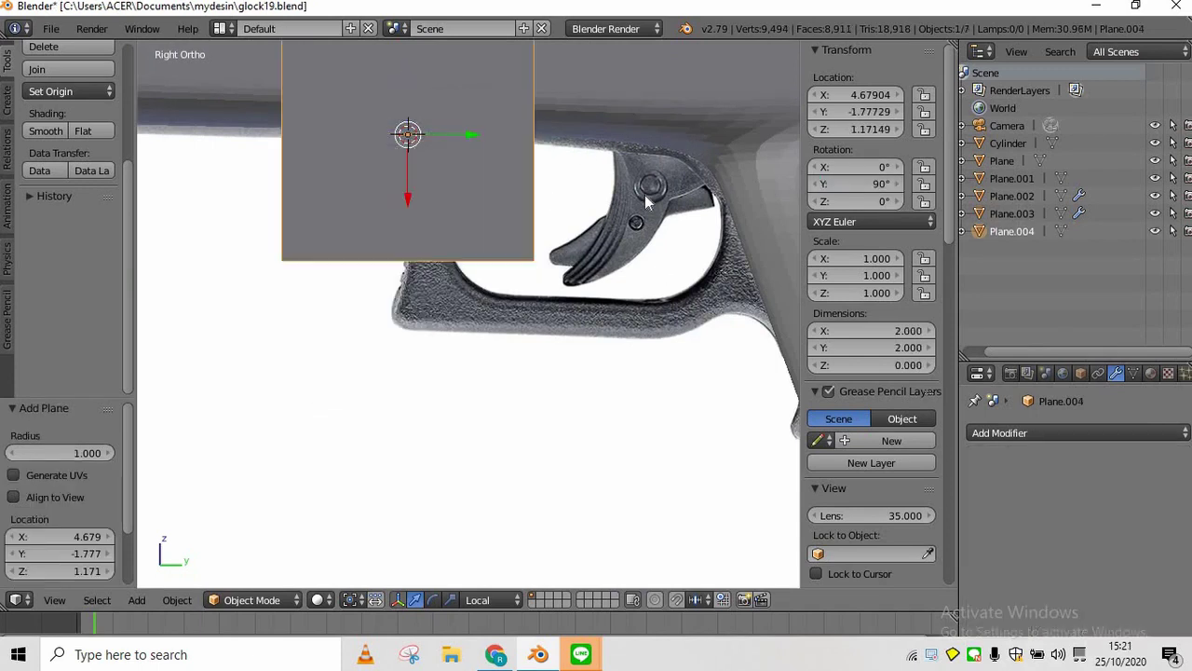
Fit the plane over the trigger guard's front post, with Y rotation 92.4°, and stretch its lower edge down to the guard's underside
key("g")
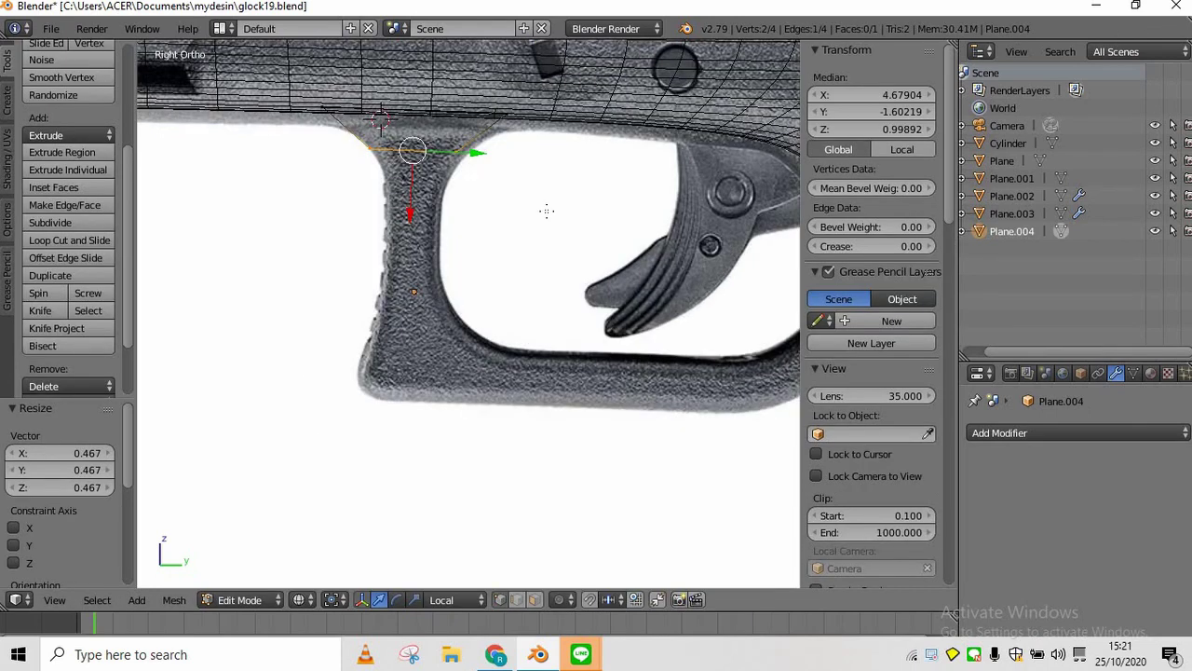
key("e")
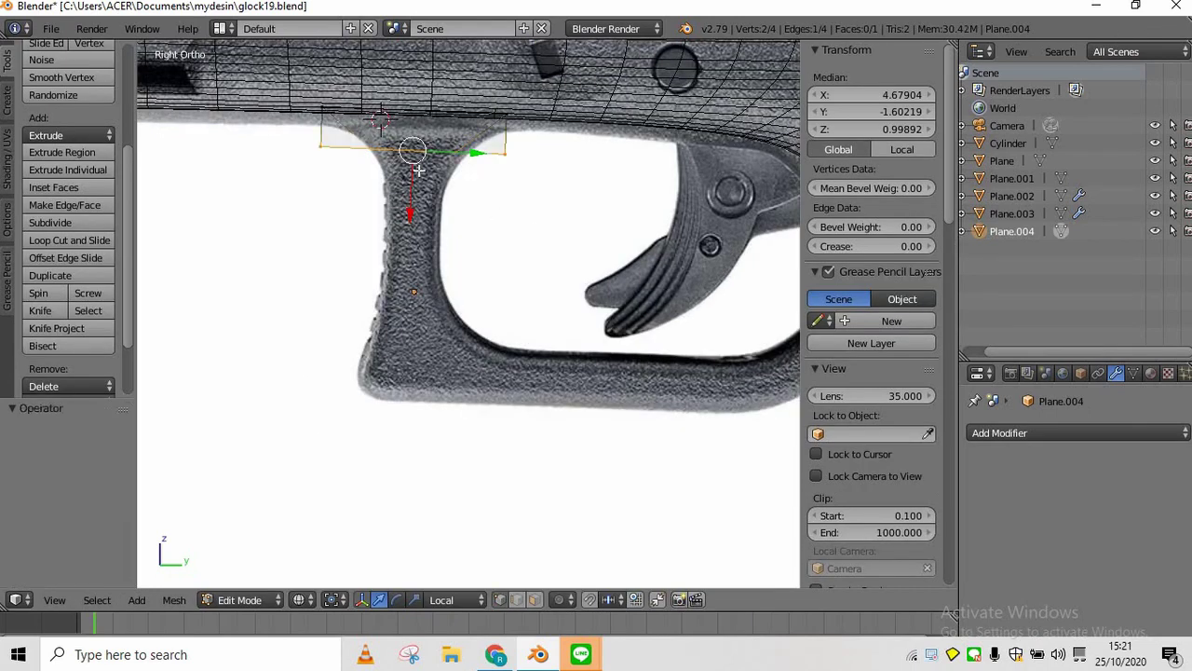
left_click(306, 595)
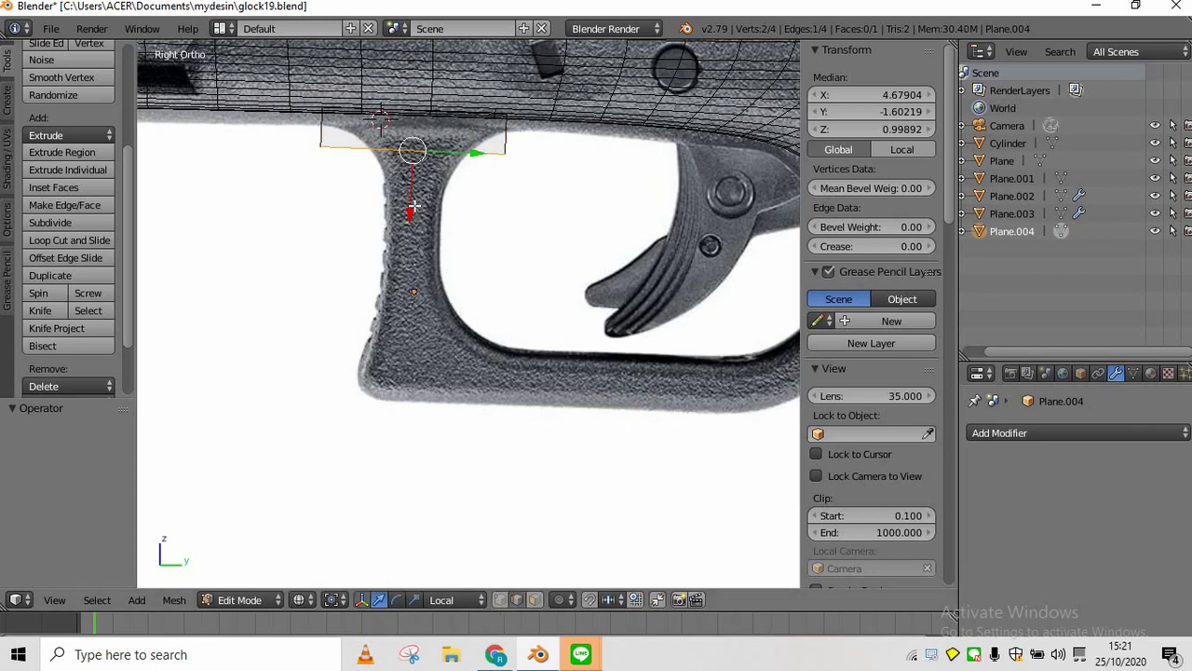
mouse_move(413, 204)
left_mouse_down()
mouse_move(407, 412)
mouse_move(413, 439)
mouse_move(426, 376)
mouse_move(420, 458)
mouse_move(377, 481)
left_mouse_up()
key("Tab")
left_click(316, 600)
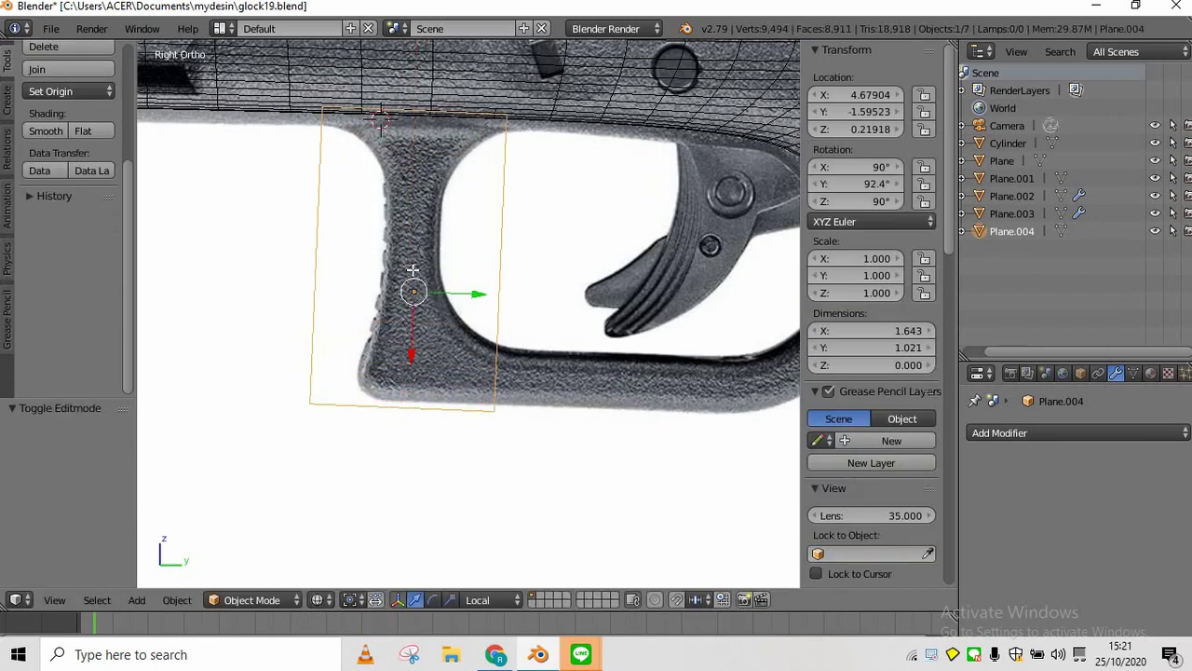
Add a Subdivision Surface modifier to the trigger guard plane and set its view subdivisions to 4
left_click(993, 433)
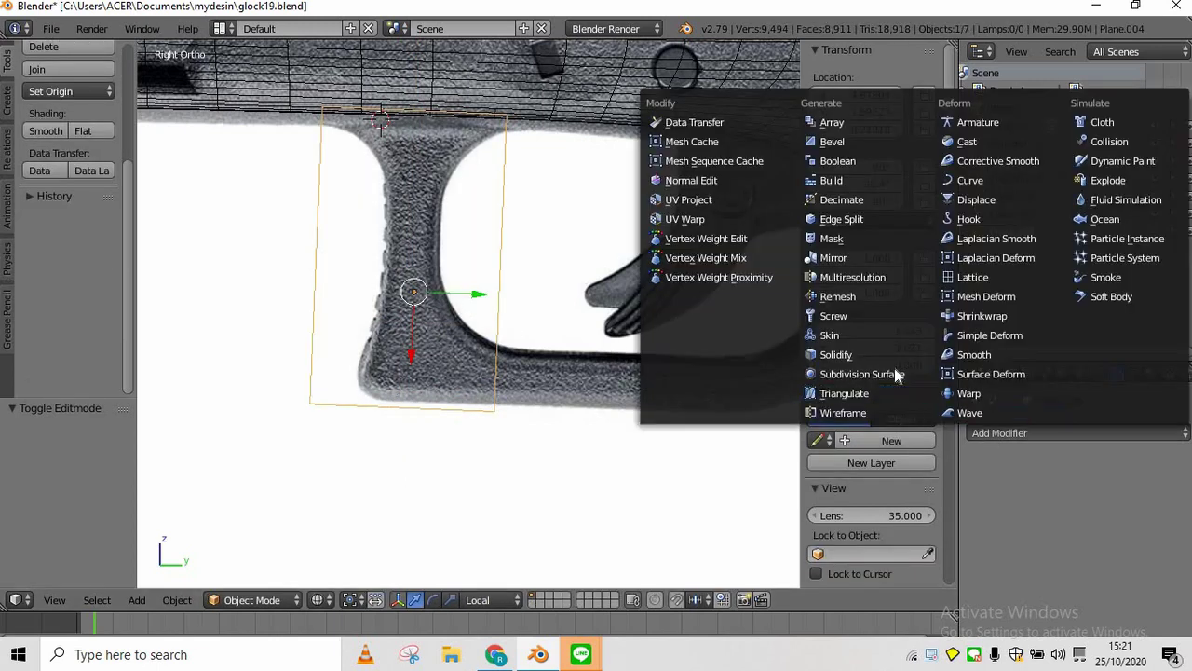
left_click(893, 374)
left_click(1061, 549)
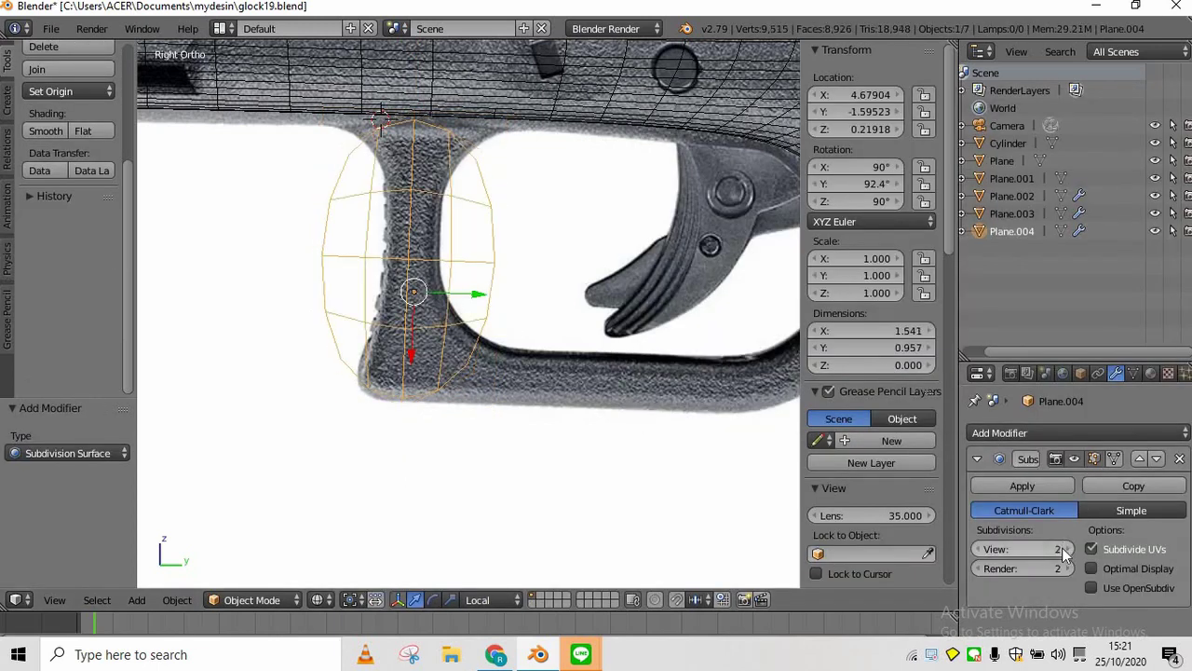
left_click(1061, 549)
left_click(1061, 550)
key("Tab")
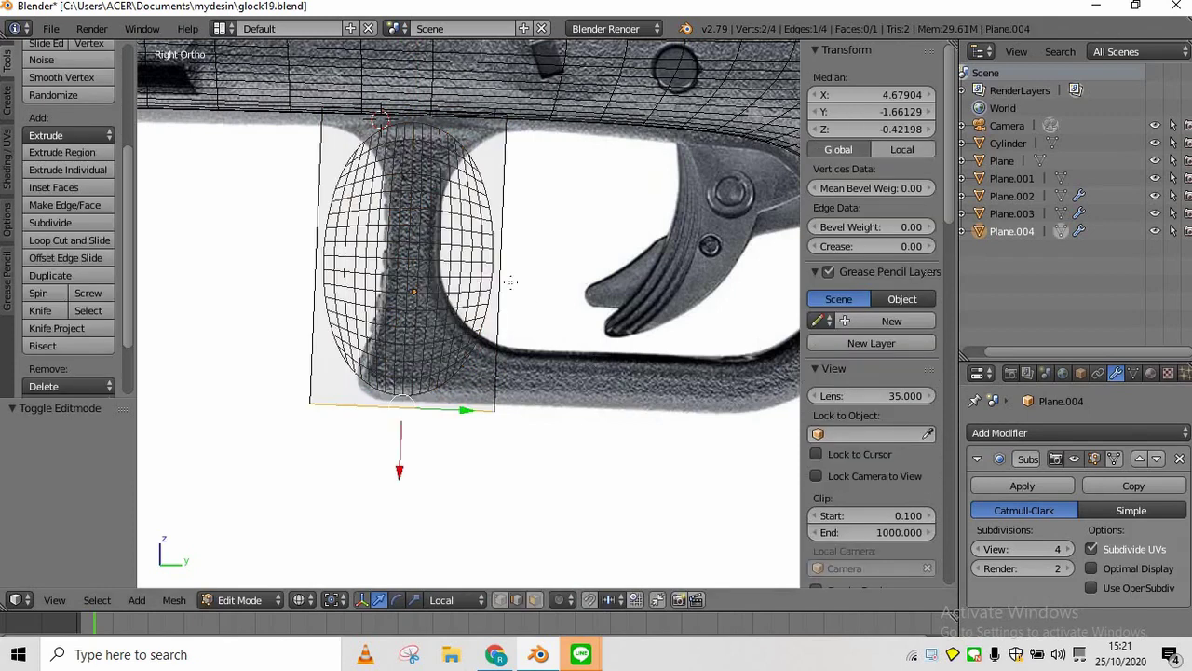
Move the plane's top edge -0.186 along its local X axis so it reaches up into the frame
scroll(418, 213, "up", 1)
scroll(428, 187, "down", 1)
right_click(467, 183)
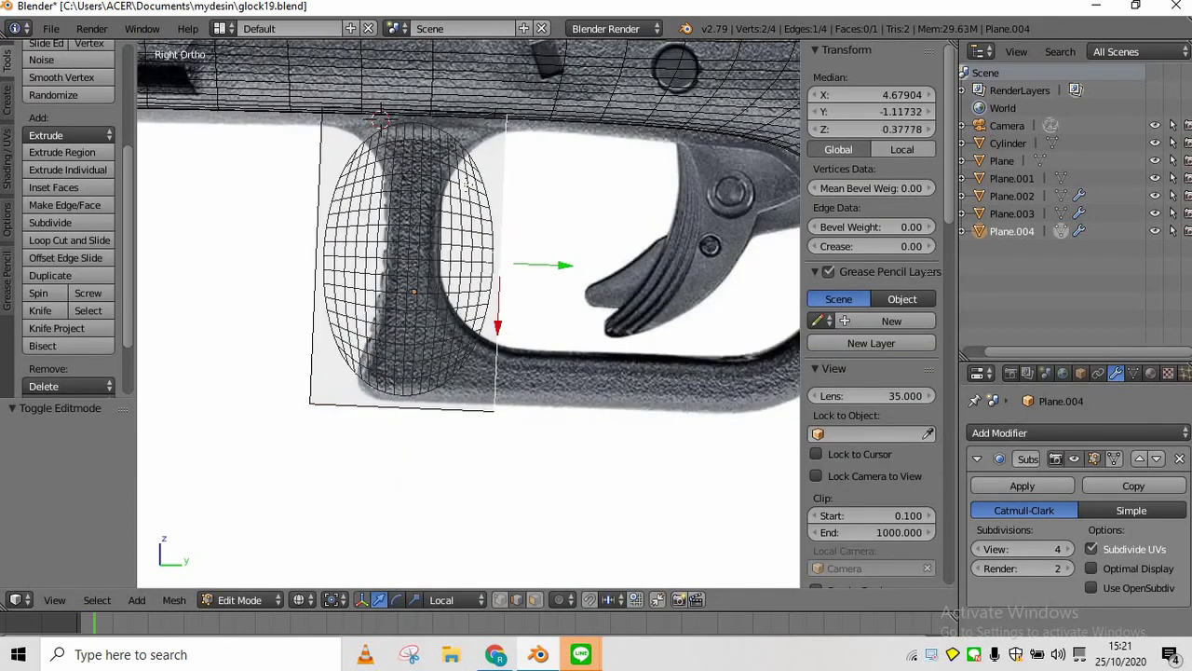
right_click(347, 205)
right_click(415, 149)
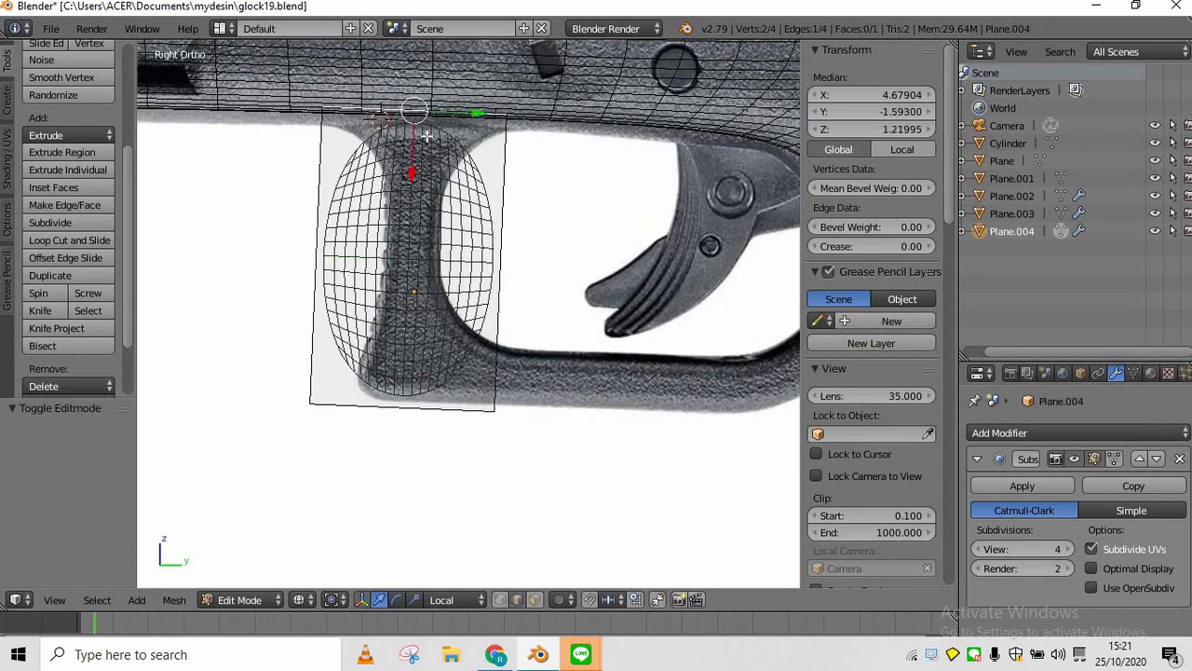
left_click_drag(412, 174, 412, 140)
Add a loop cut close to the plane's top edge and shift it 0.019 along its local X axis
key("ctrl+r")
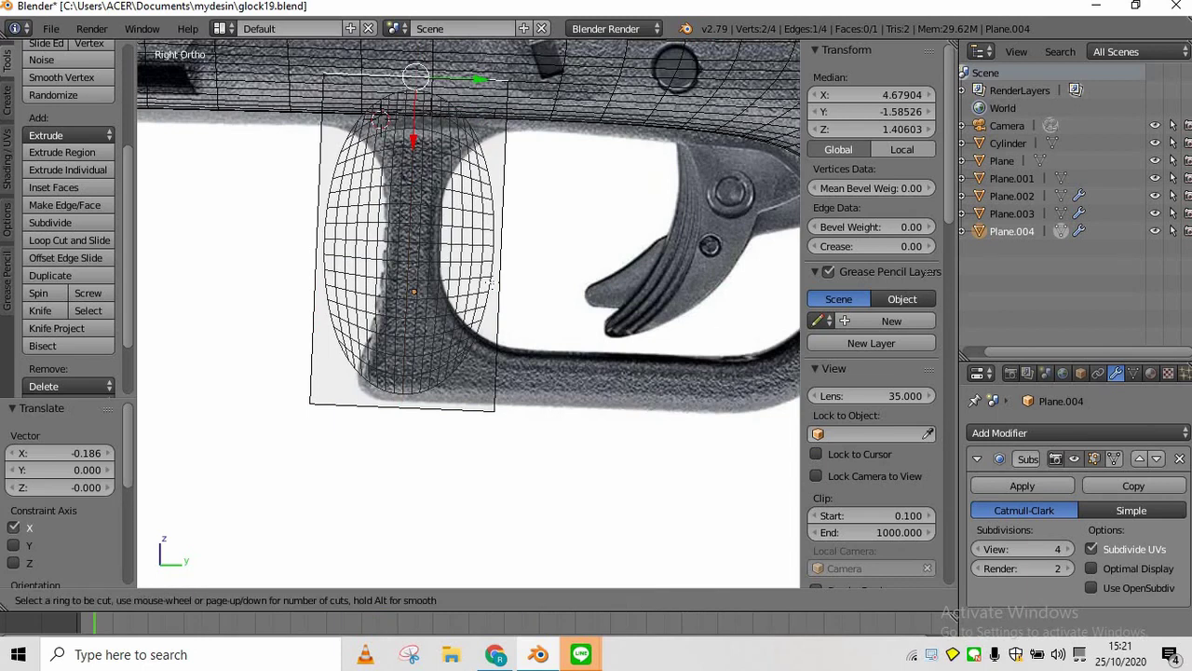
left_click(509, 209)
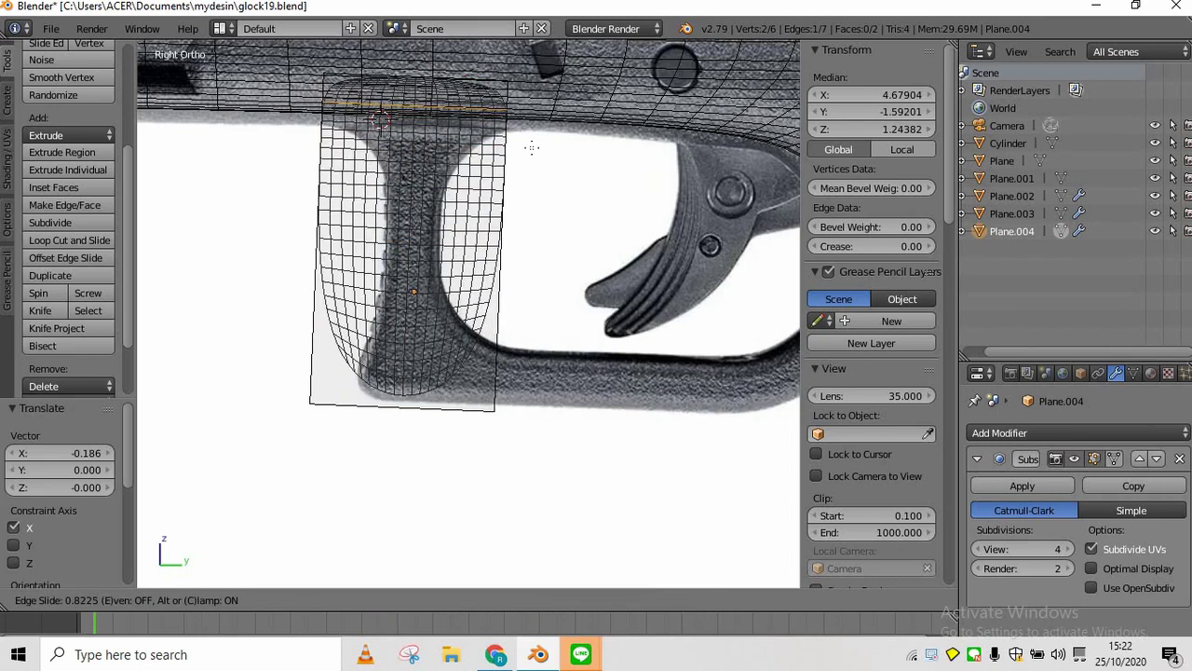
left_click(527, 169)
mouse_move(410, 186)
left_mouse_down()
mouse_move(410, 155)
mouse_move(415, 183)
left_mouse_up()
Add a second loop cut across the post below the first, level with the narrow neck in the reference
key("ctrl+r")
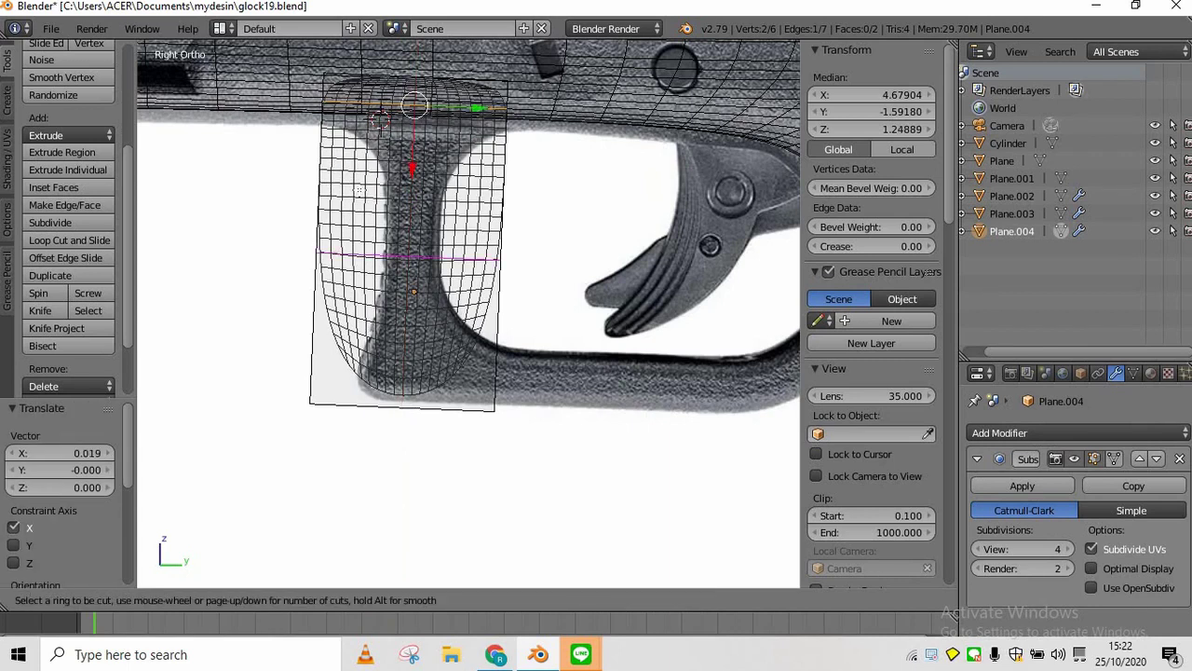
key("Escape")
key("ctrl+r")
left_click(349, 232)
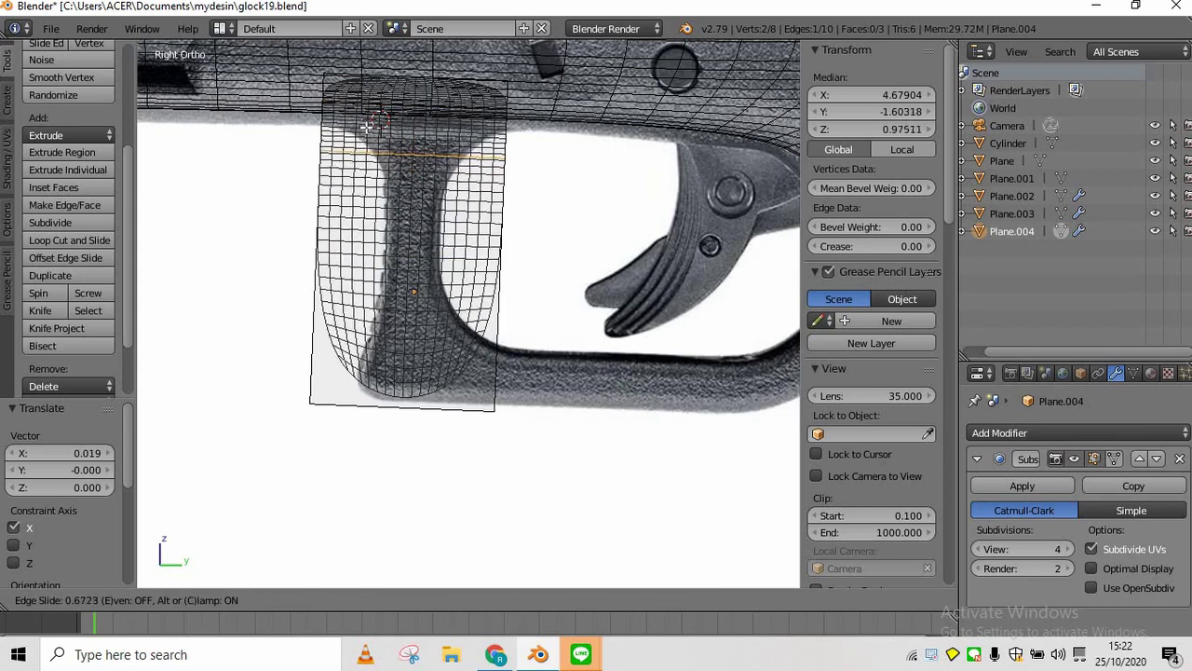
left_click(654, 280)
Scale the second loop cut inward until the subdivided mesh matches the narrow neck of the guard's front post
key("s")
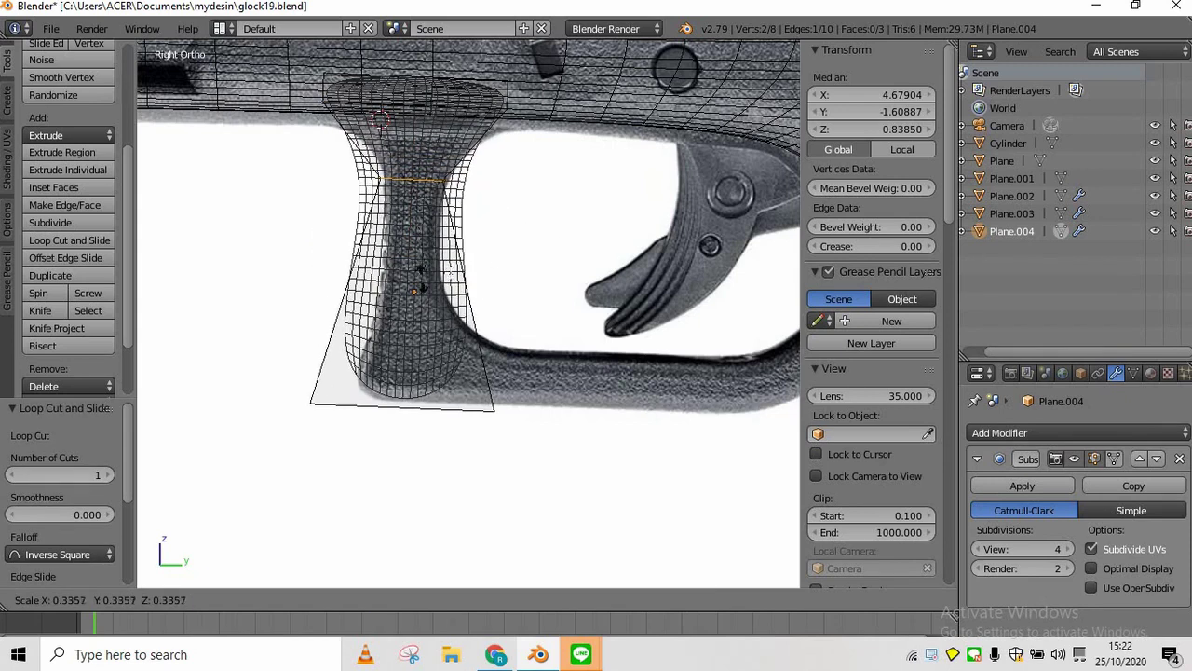
left_click(425, 279)
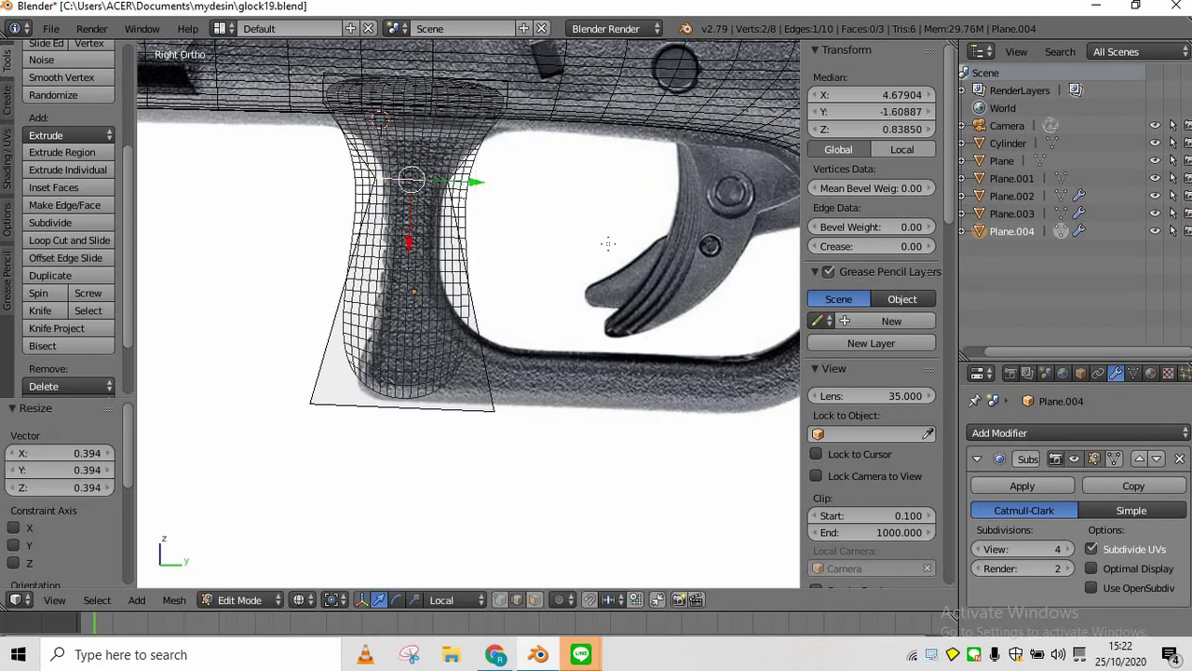
key("s")
left_click(491, 245)
key("s")
left_click(527, 253)
key("s")
left_click(532, 276)
key("Tab")
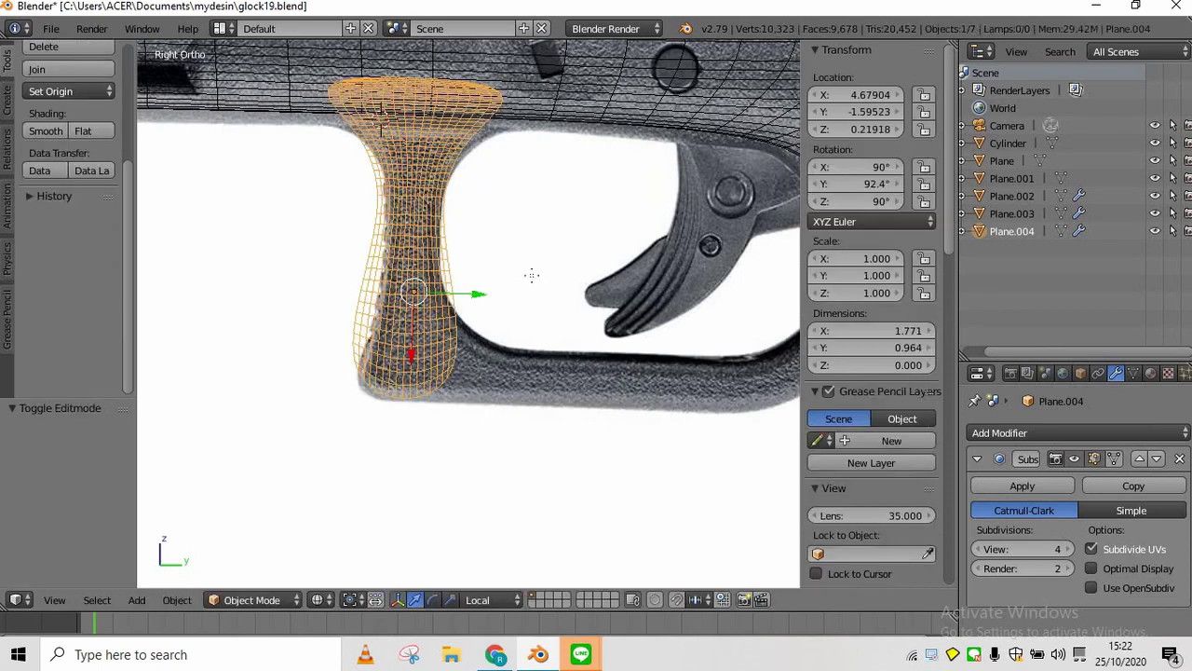
key("Tab")
key("s")
left_click(516, 95)
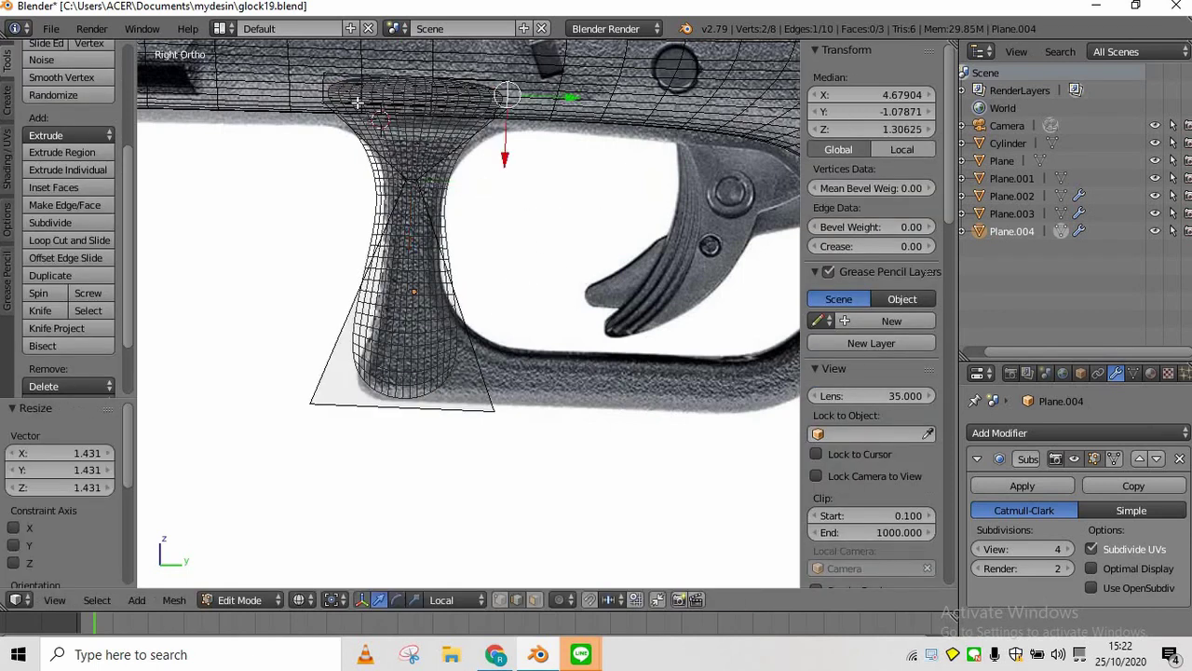
Scale the upper loop cut to 0.949 and move it 0.077 along its local X axis
key("s")
left_click(425, 105)
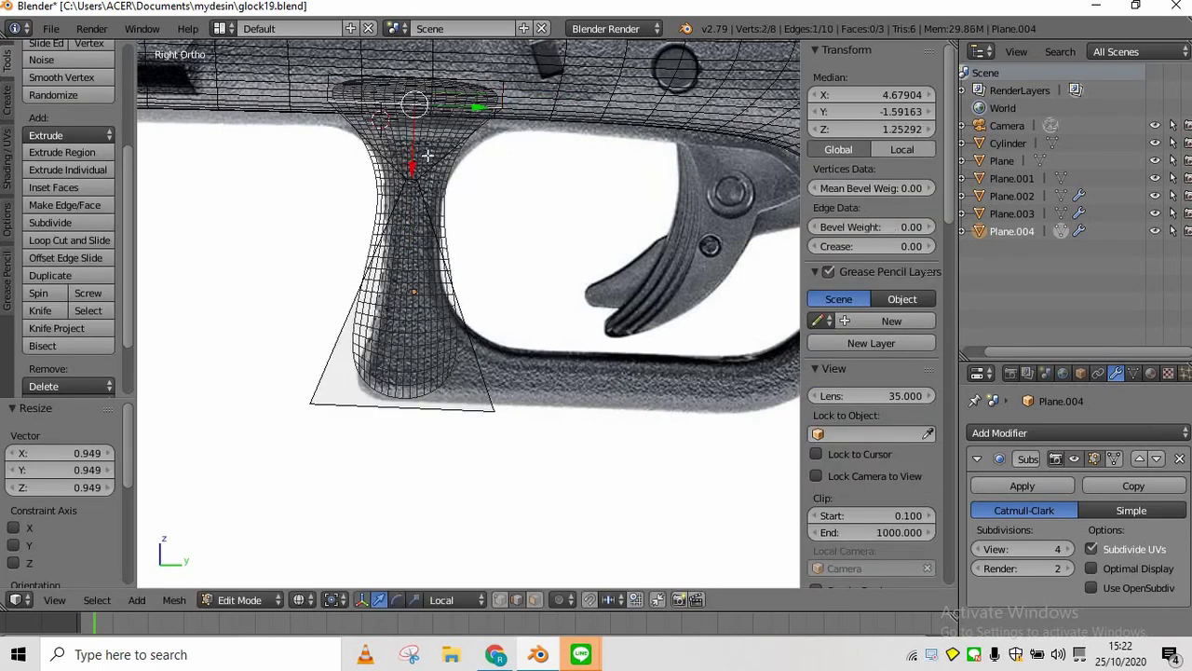
key("g")
key("x")
key("x")
left_click(550, 158)
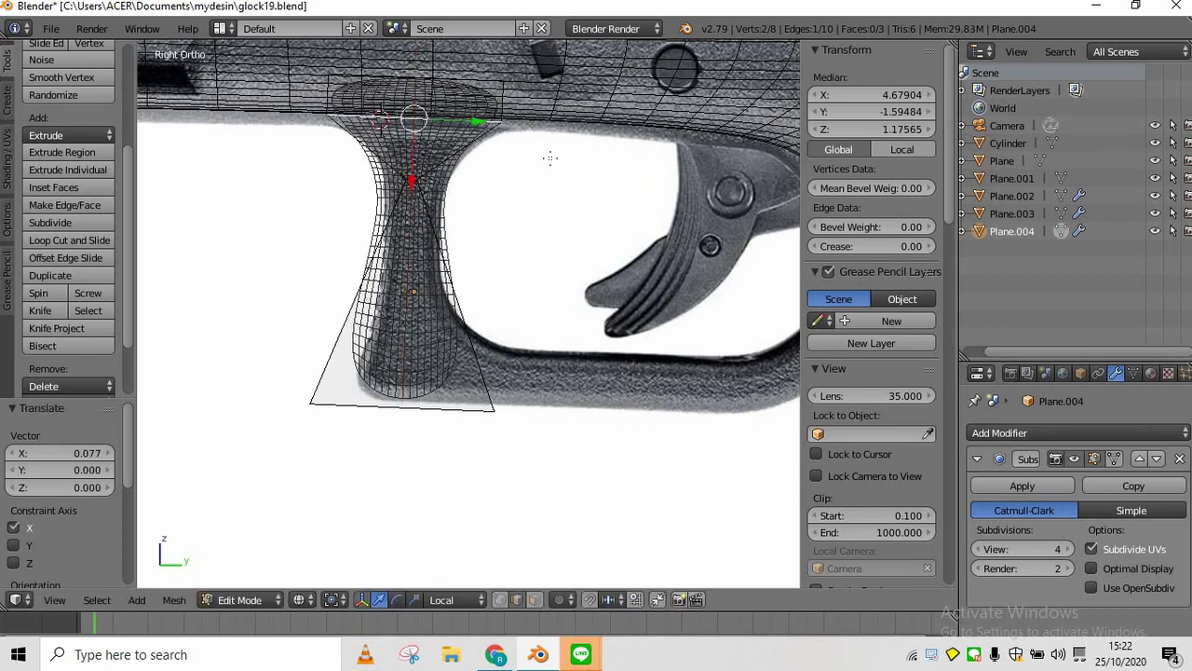
Scale the post's flared top by 1.039 and nudge the mesh below it to follow the reference outline of the neck
right_click(503, 100, "shift")
key("s")
left_click(617, 182)
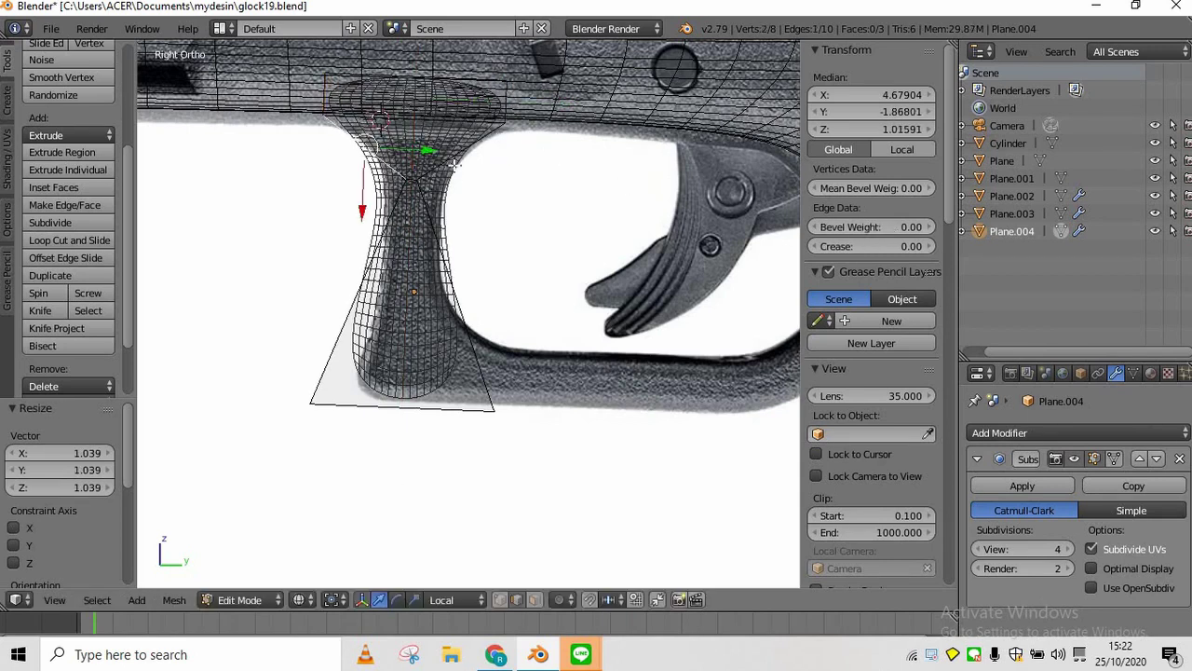
key("g")
left_click(527, 243)
key("Tab")
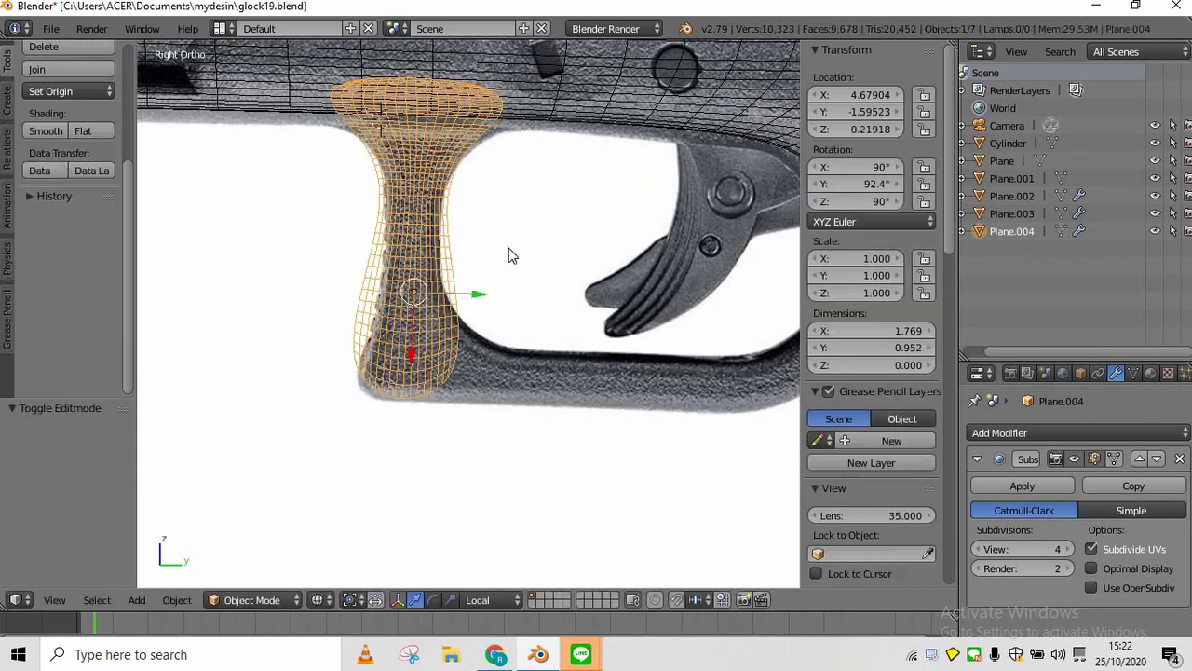
Add a loop cut near the post's lower end and move the bottom face 0.165 along Y and -0.019 along Z
key("Tab")
key("ctrl+r")
left_click(429, 319)
left_click(432, 369)
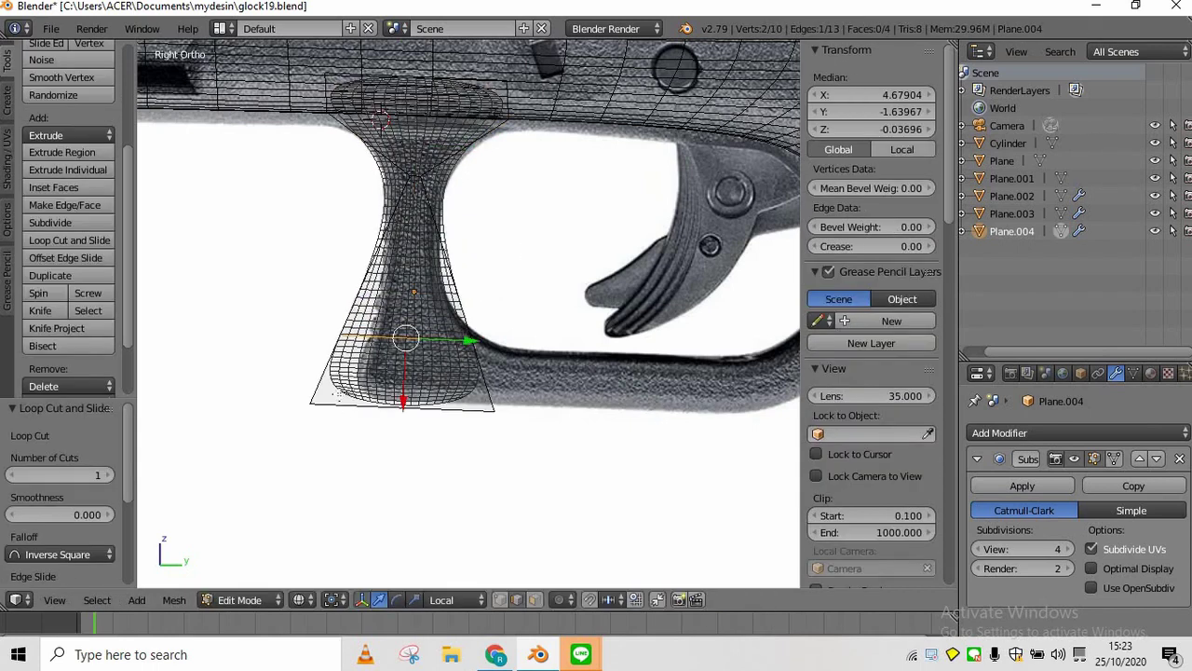
left_click(538, 600)
right_click(453, 400)
key("g")
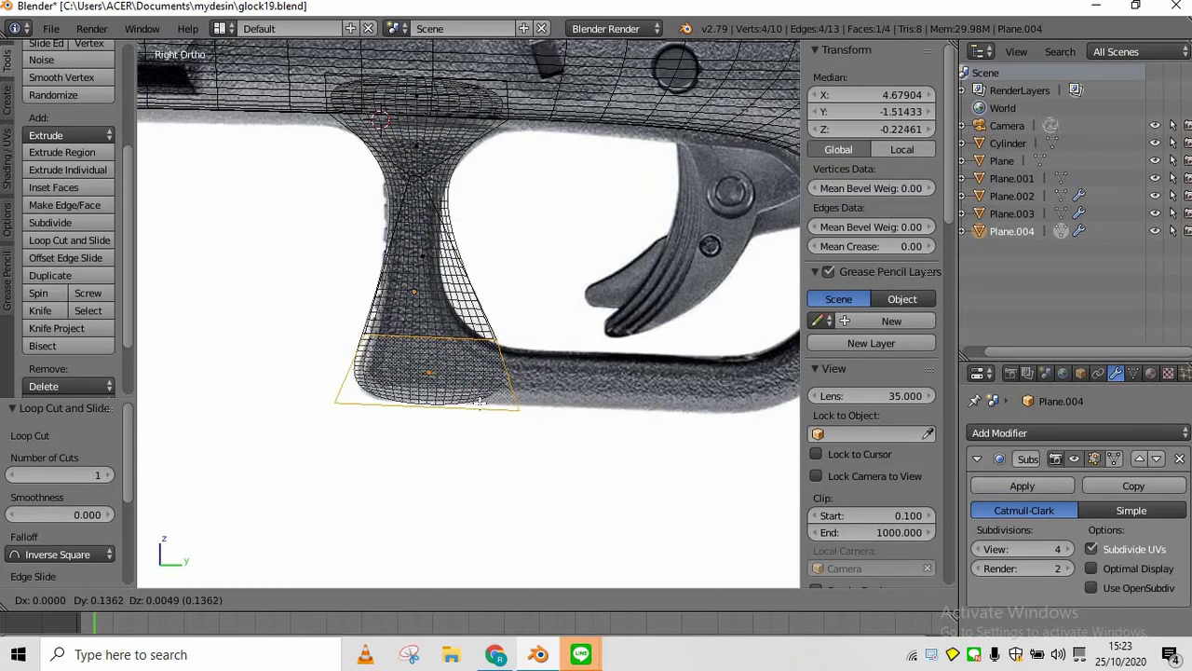
left_click(528, 298)
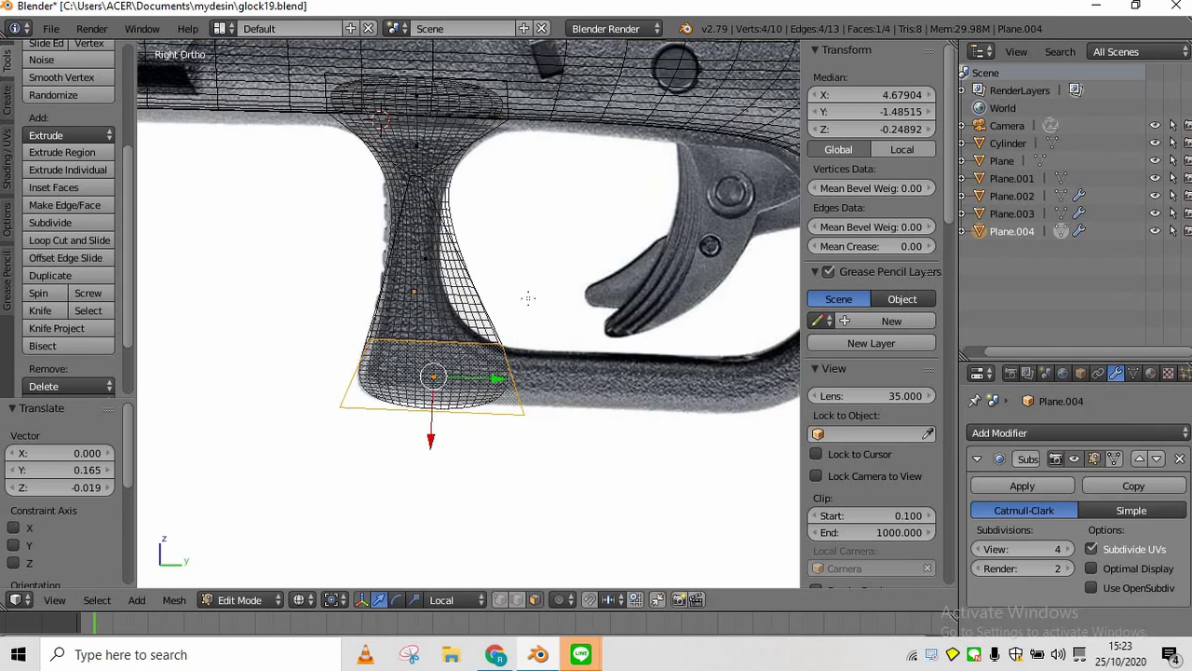
Move the rear vertex of the lowest loop cut forward and down to follow the inner corner of the trigger guard opening
right_click(485, 341)
key("g")
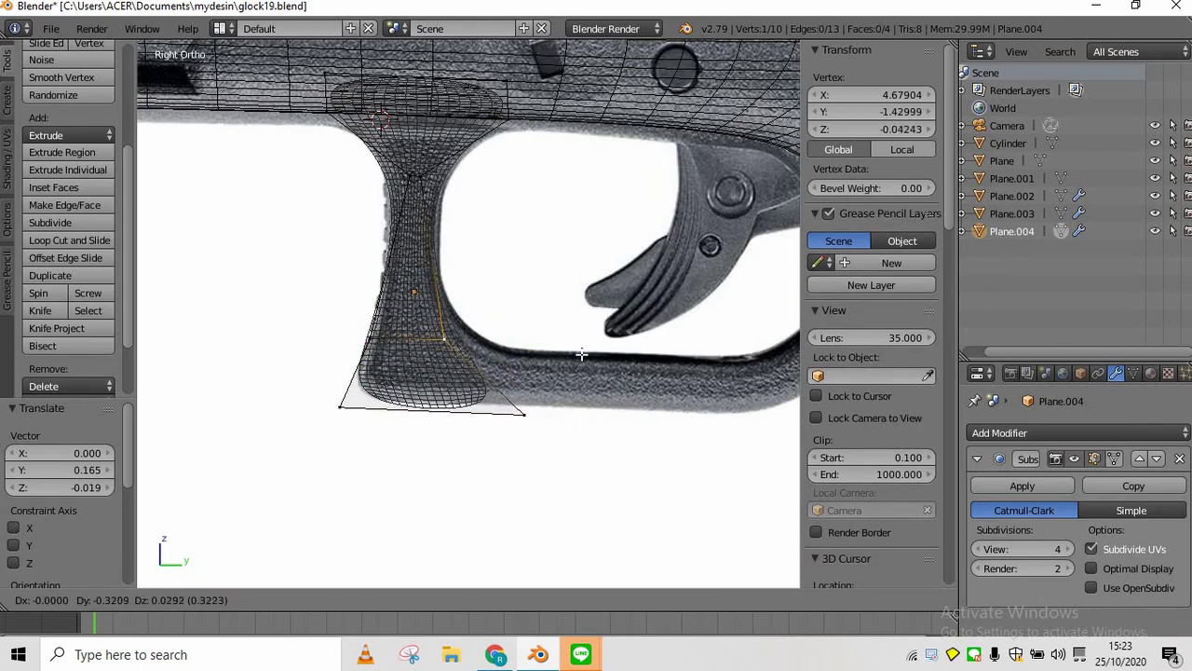
left_click(545, 391)
key("g")
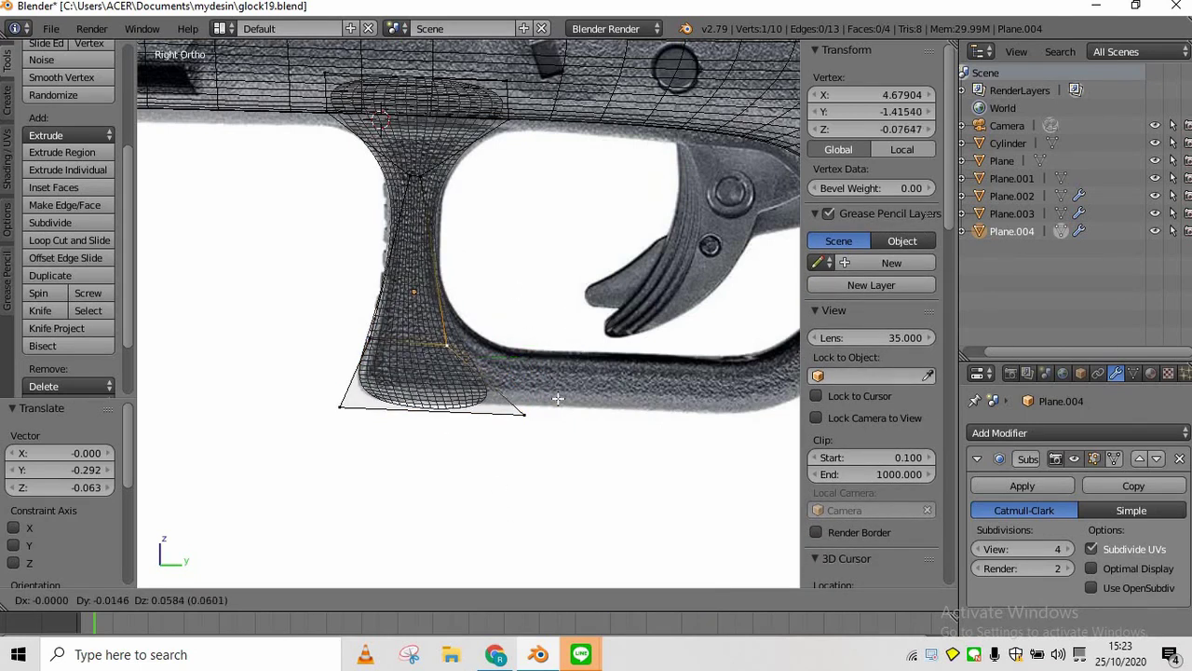
left_click(513, 382)
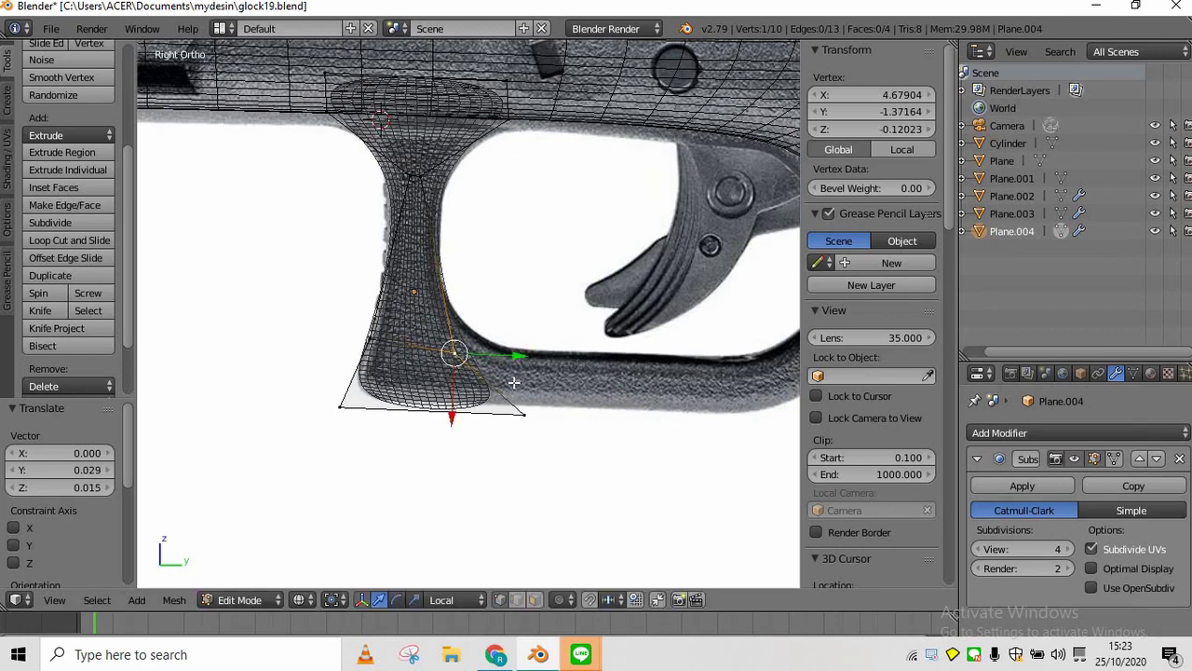
Move the post's bottom-rear corner vertex 0.111 along Y and 0.041 along Z toward the guard's lower edge
scroll(500, 421, "down", 1)
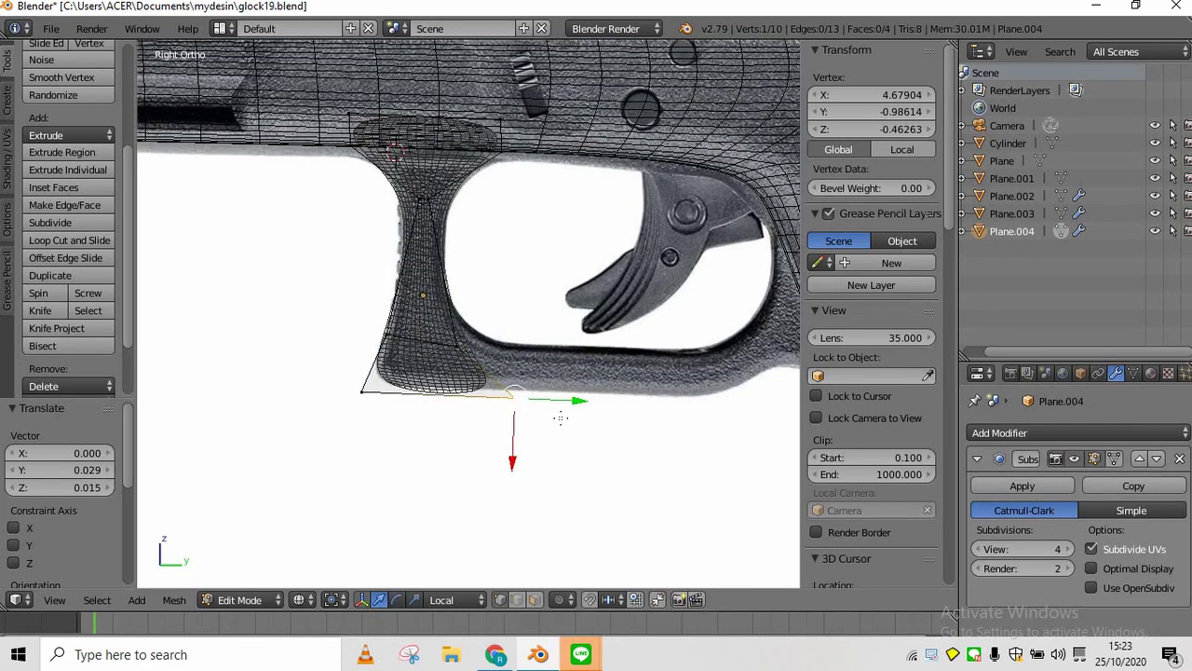
key("g")
left_click(528, 414)
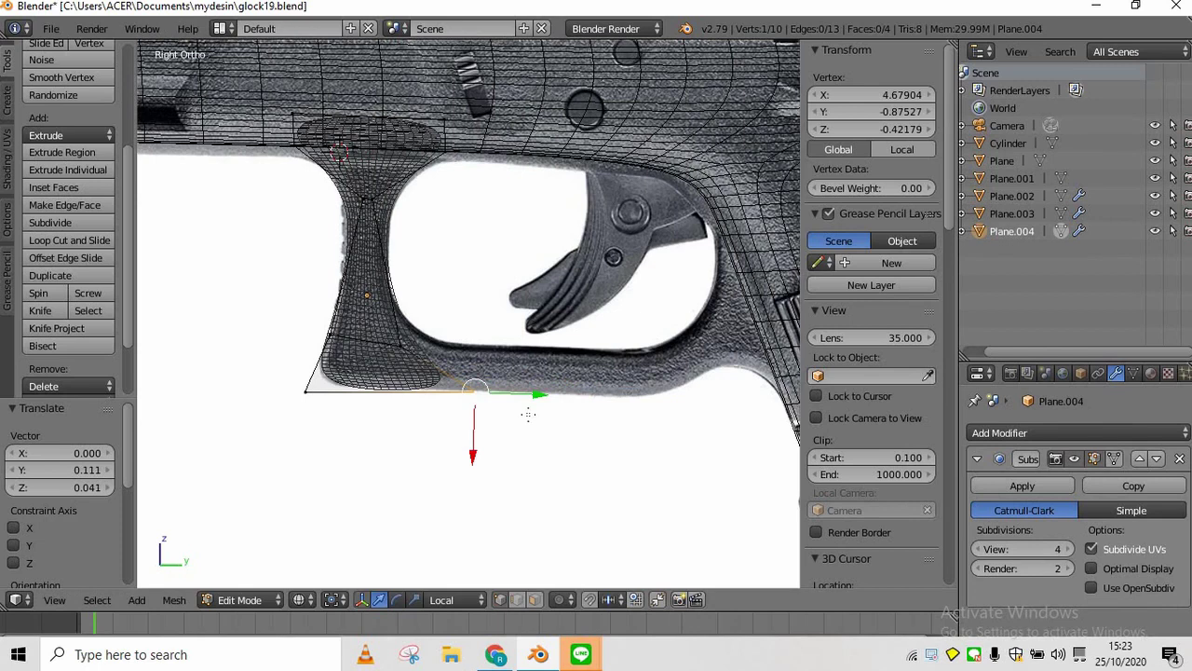
Move the post's bottom-rear corner vertex -0.078 along Y and 0.010 along Z
left_click(522, 599)
scroll(454, 401, "up", 1)
right_click(404, 397)
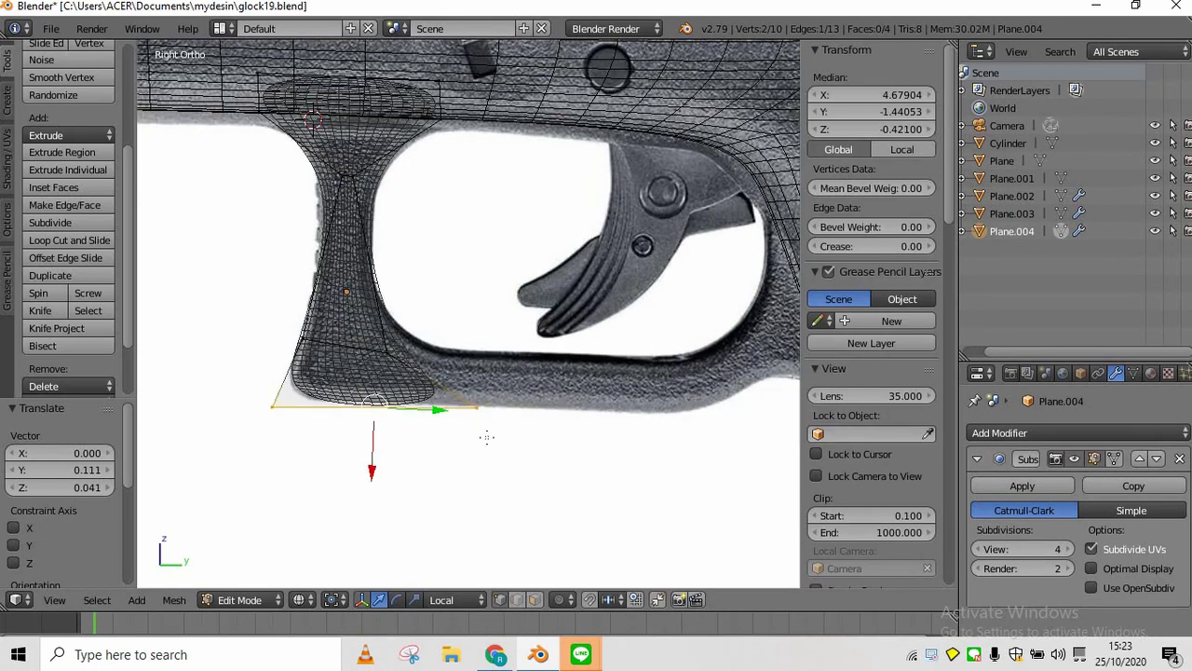
right_click(485, 425)
key("g")
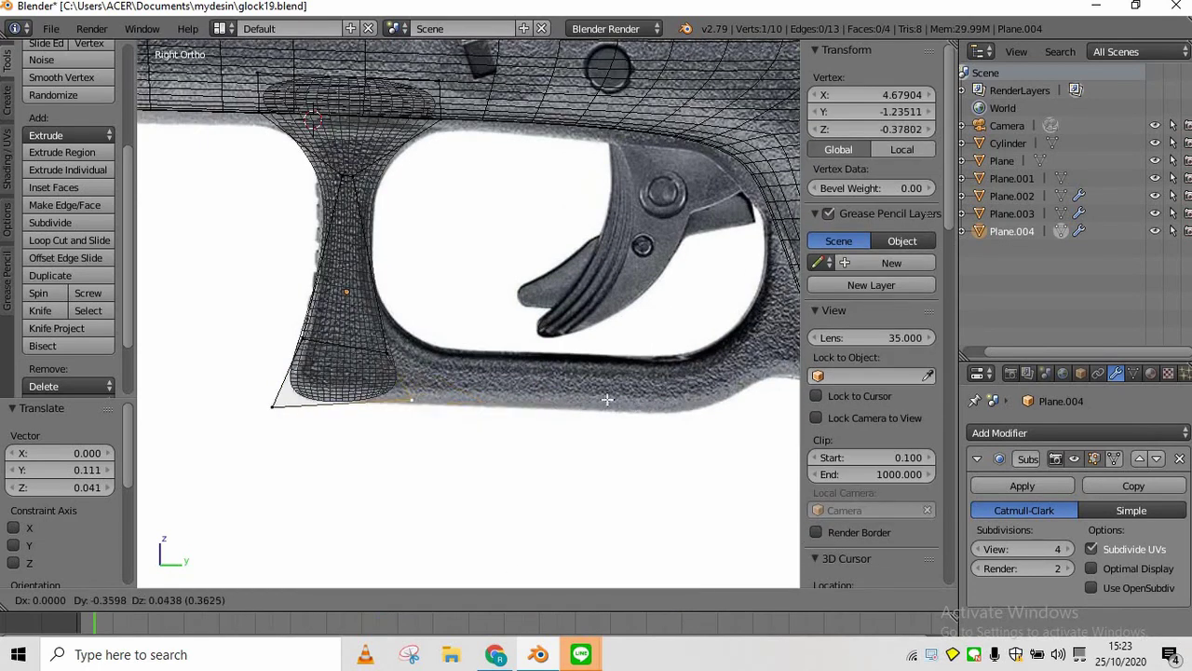
left_click(650, 405)
Add a lengthwise loop cut through the post and move its lowest vertex 0.331 along Y and 0.024 along Z
key("ctrl+r")
left_click(371, 376)
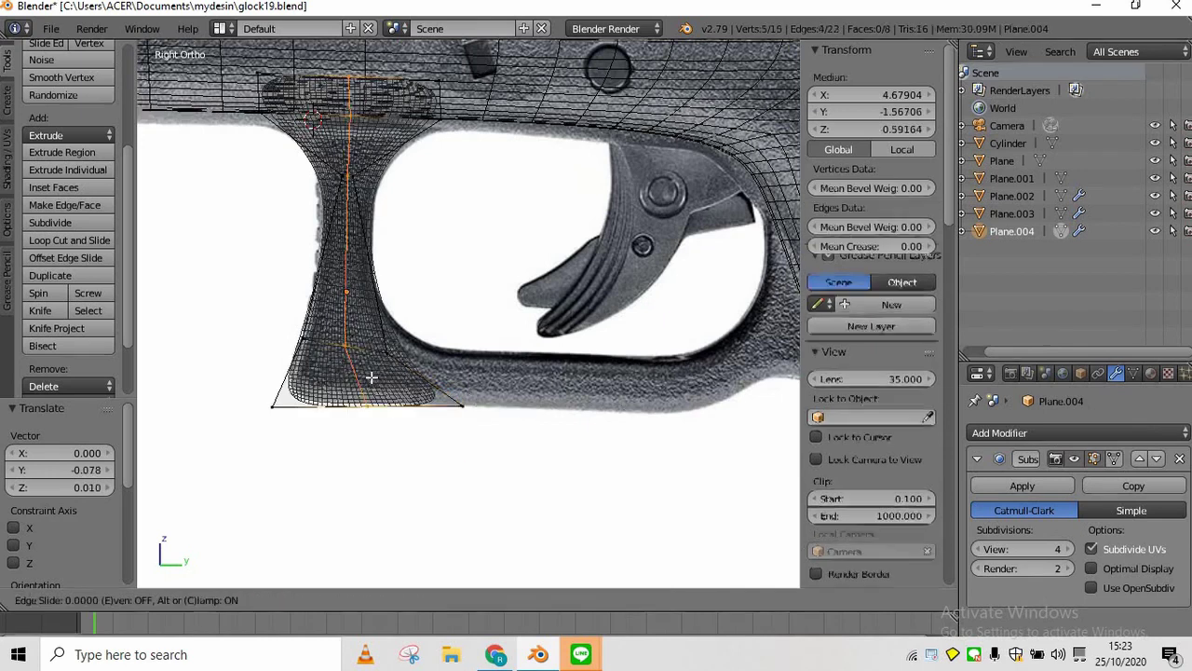
left_click(370, 376)
right_click(401, 407)
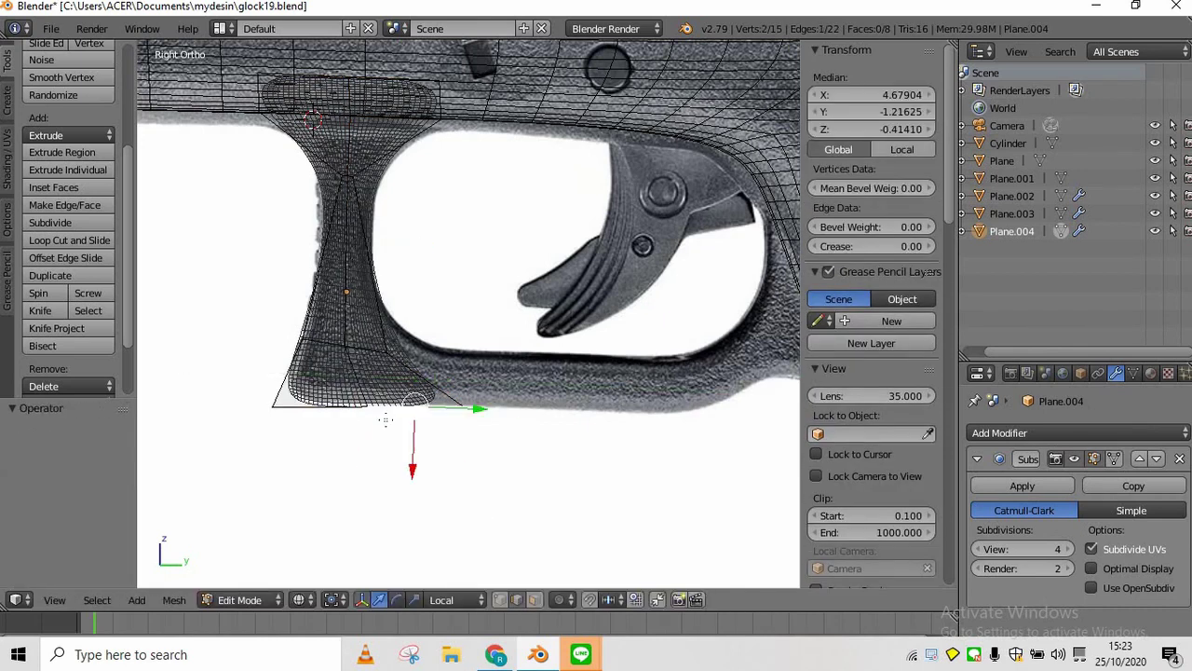
right_click(389, 418)
key("g")
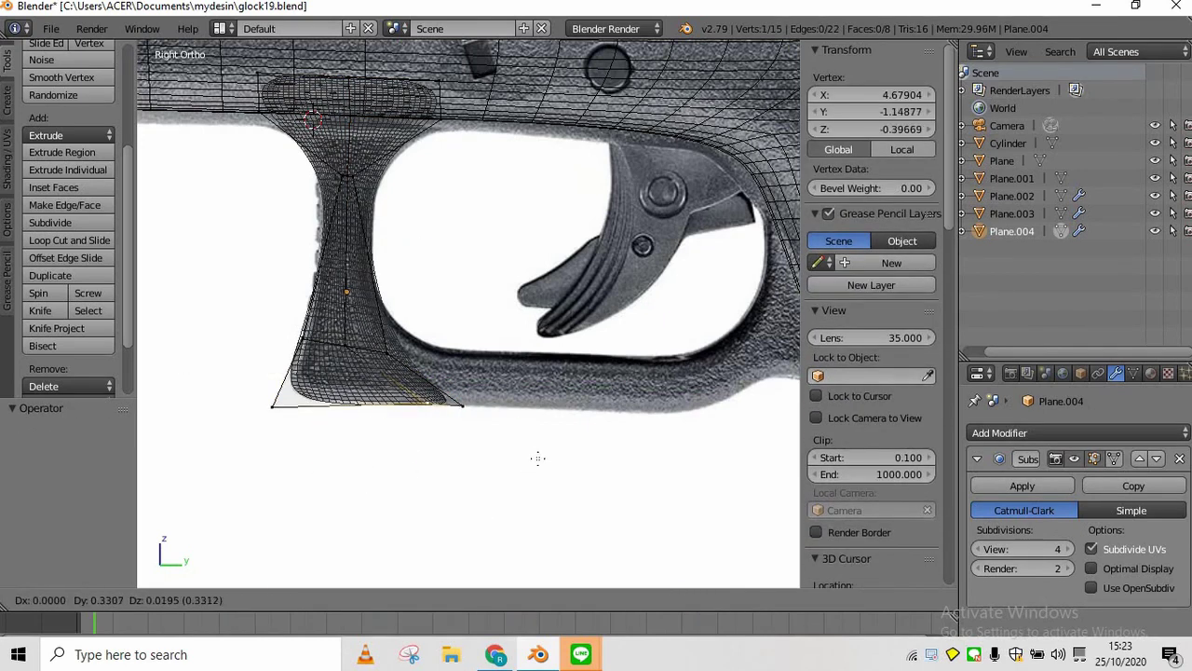
left_click(536, 456)
left_click(302, 599)
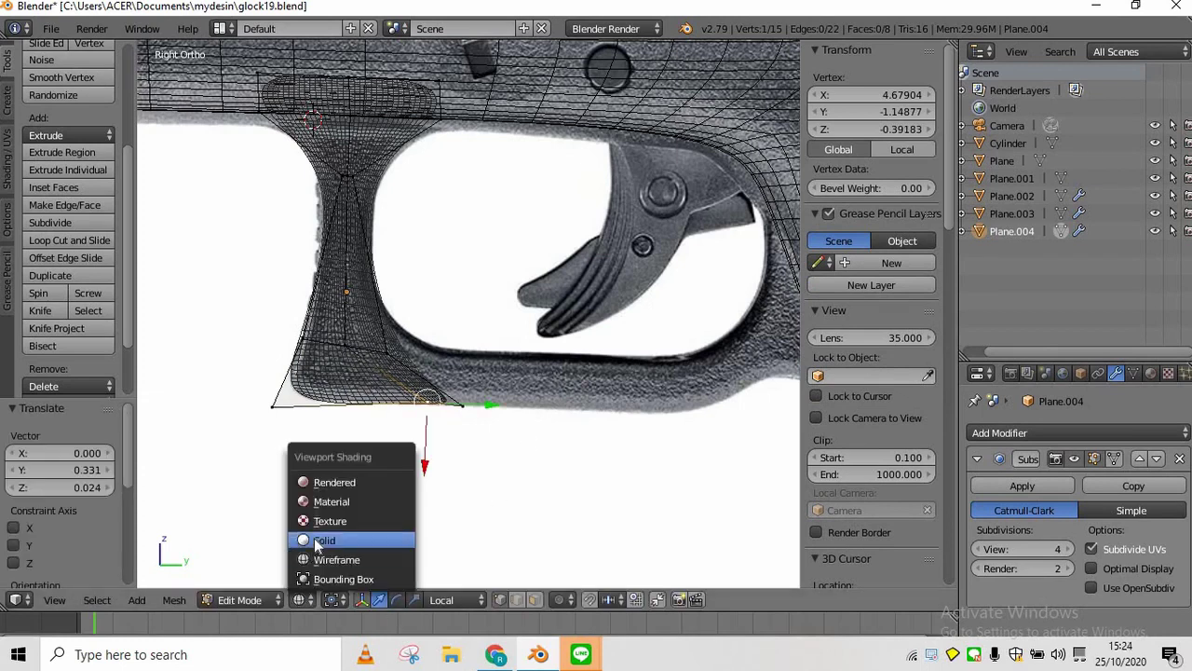
left_click(346, 538)
left_click(300, 599)
left_click(345, 557)
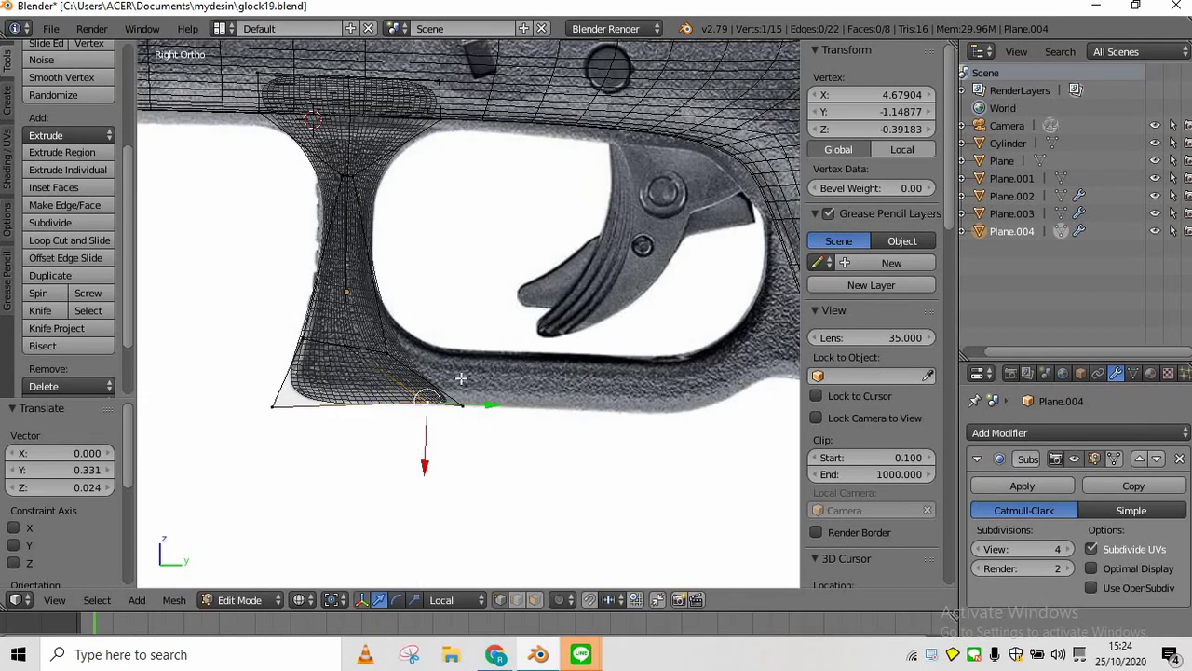
Extrude the post's lower-rear edge 1.123 along Y and -0.029 along Z to form the guard's bottom bar
left_click(517, 600)
right_click(434, 388)
key("g")
left_click(577, 399)
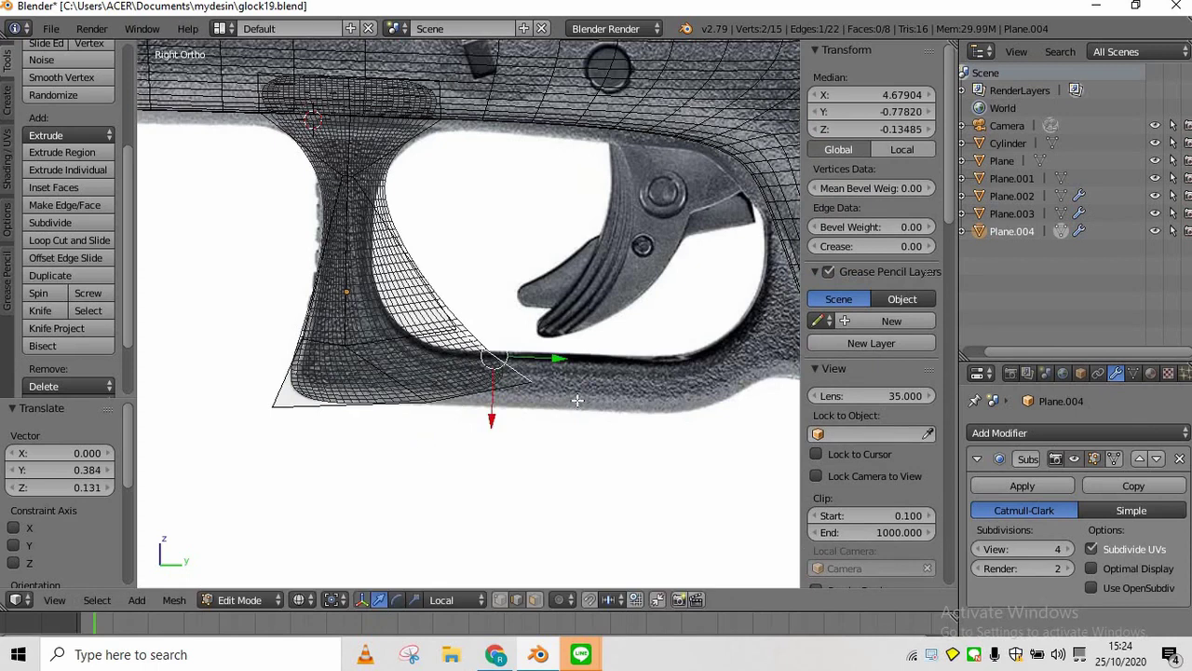
key("ctrl+z")
key("e")
left_click(771, 407)
Extrude the bar's end edge another 1.478 along Y and 0.705 along Z, up toward the grip
middle_click_drag(693, 388, 575, 389, "shift")
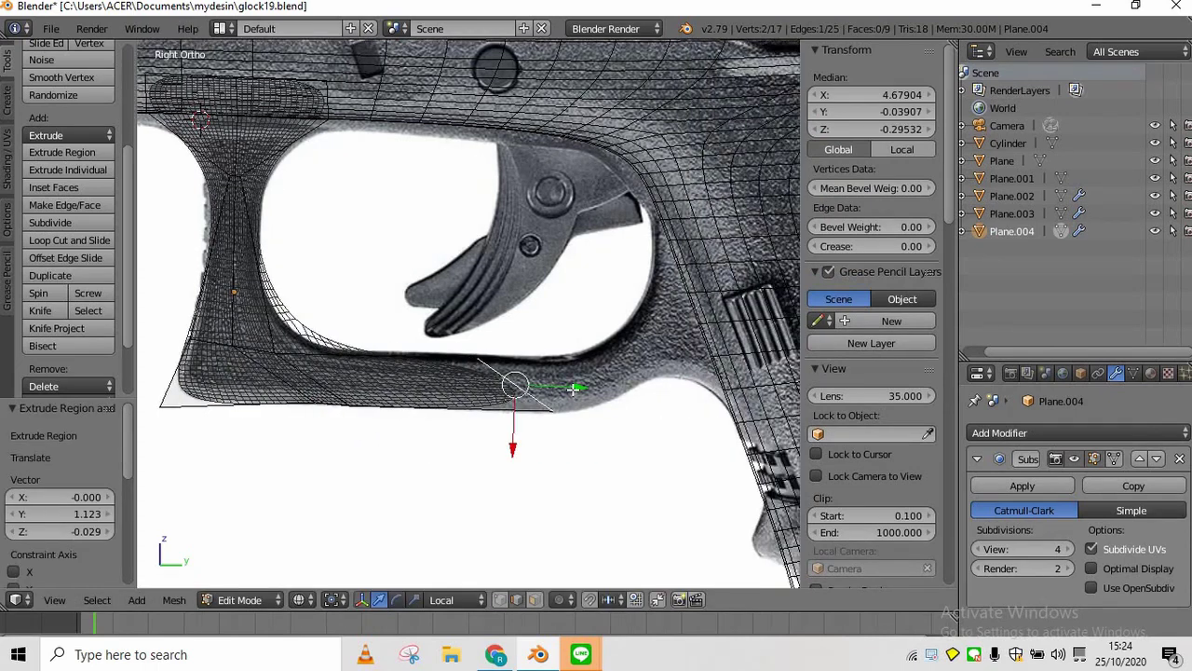
key("e")
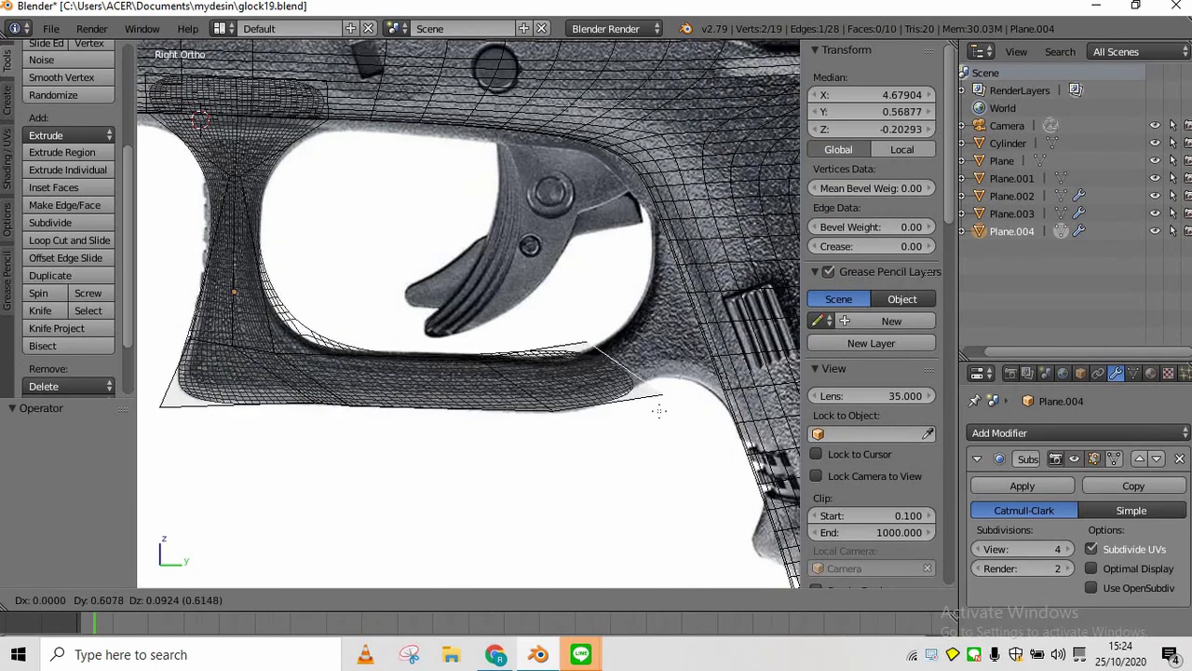
left_click(782, 257)
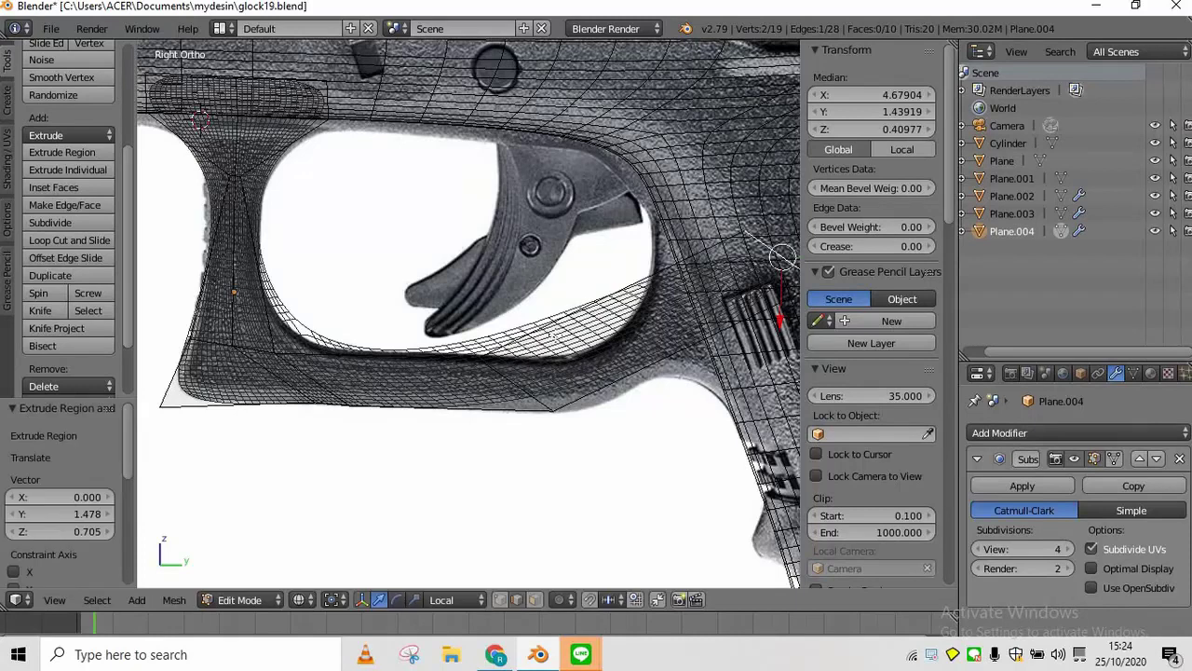
middle_click_drag(604, 438, 519, 438, "shift")
Move the extruded end edge to the front of the grip, scale it, and rotate it by 40.1° and -7.84°
left_click(518, 601)
right_click(716, 278)
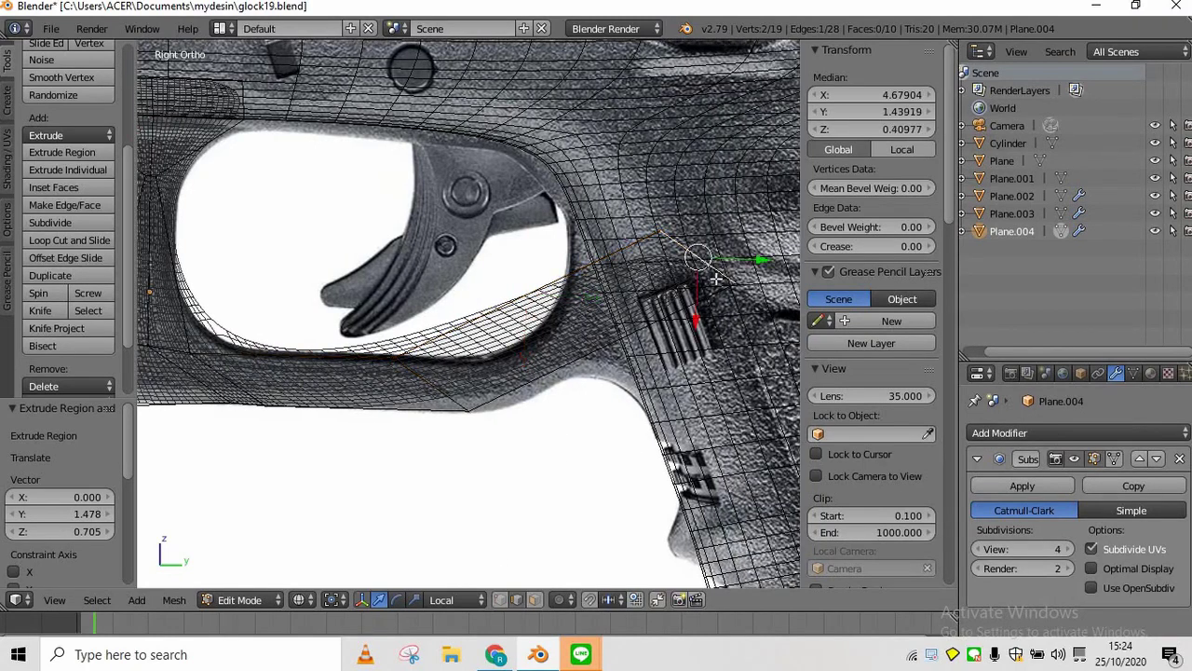
key("g")
left_click(647, 360)
key("s")
left_click(725, 430)
key("r")
left_click(663, 458)
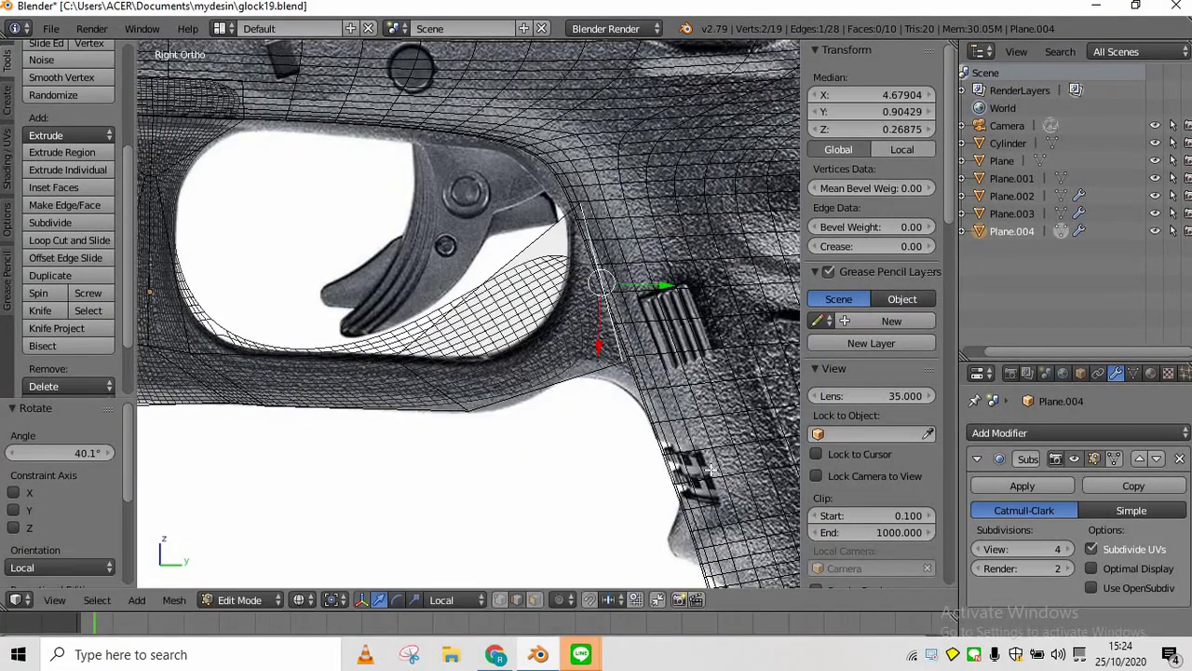
key("r")
left_click(713, 458)
key("ctrl+z")
Move the end edge 0.301 along Y and 0.005 along Z, and scale it by 1.219
key("g")
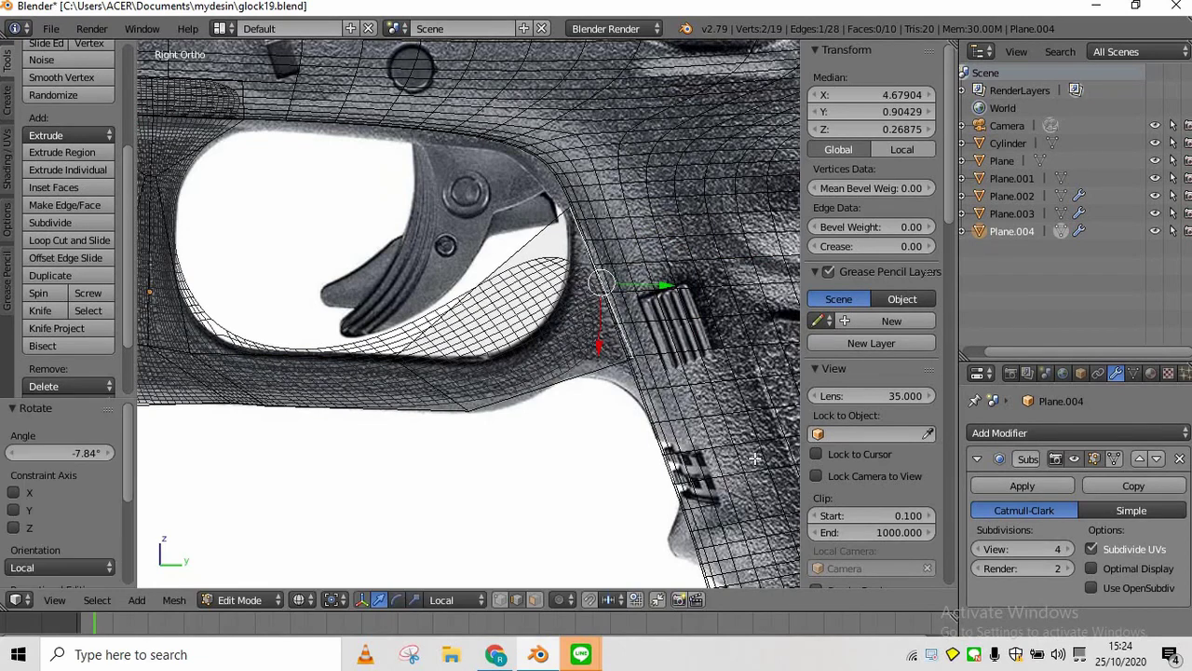
left_click(514, 399)
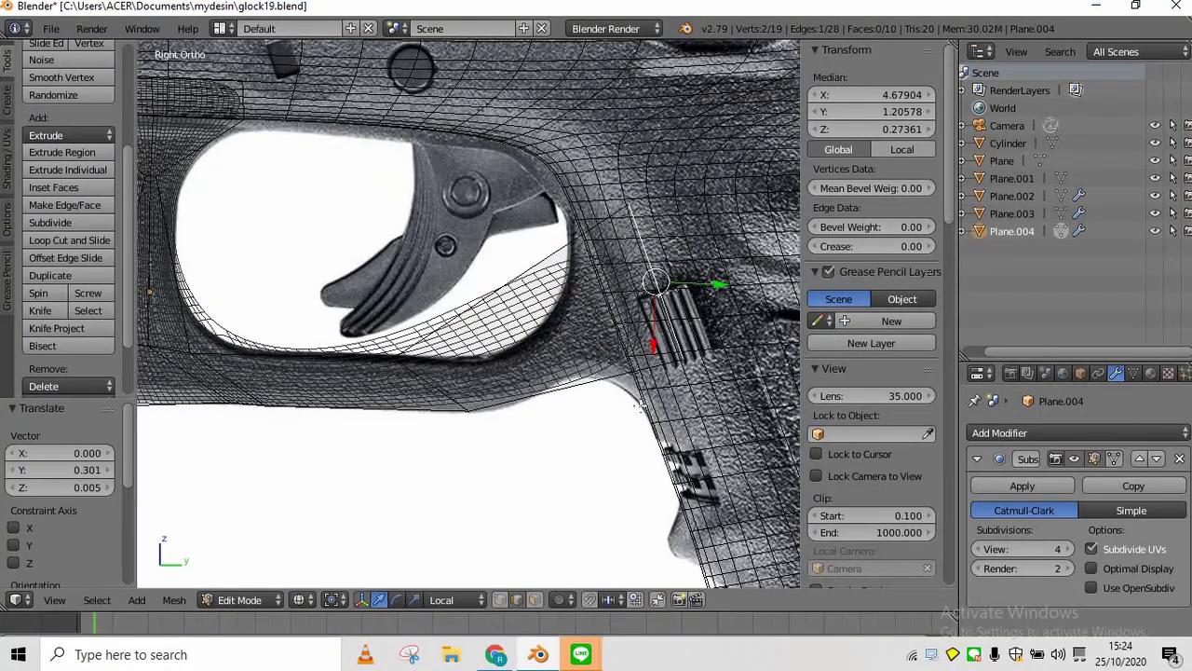
key("s")
left_click(399, 453)
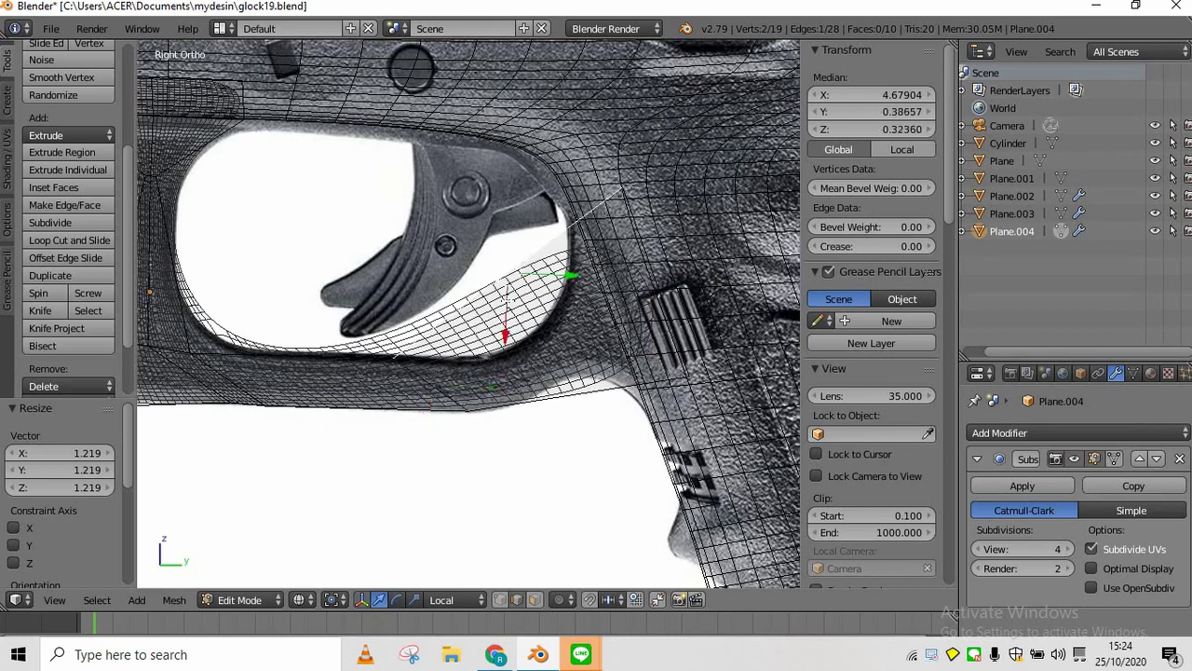
Add a loop cut across the guard's rear bend, scale it by 0.378 and move it 0.102 along Y and -0.292 along Z
key("ctrl+r")
left_click(521, 308)
left_click(559, 373)
key("s")
left_click(596, 423)
key("g")
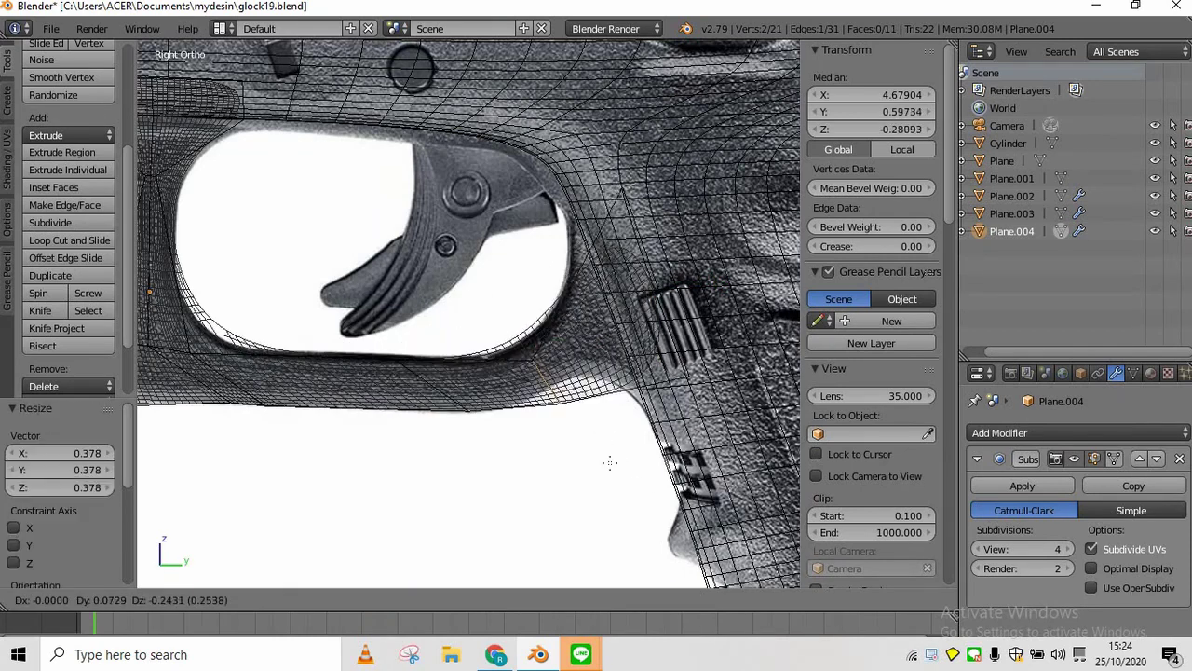
left_click(612, 471)
Move the guard's end edge -0.170 along Y and 0.151 along Z to fit the rear of the trigger opening
right_click(650, 289)
key("g")
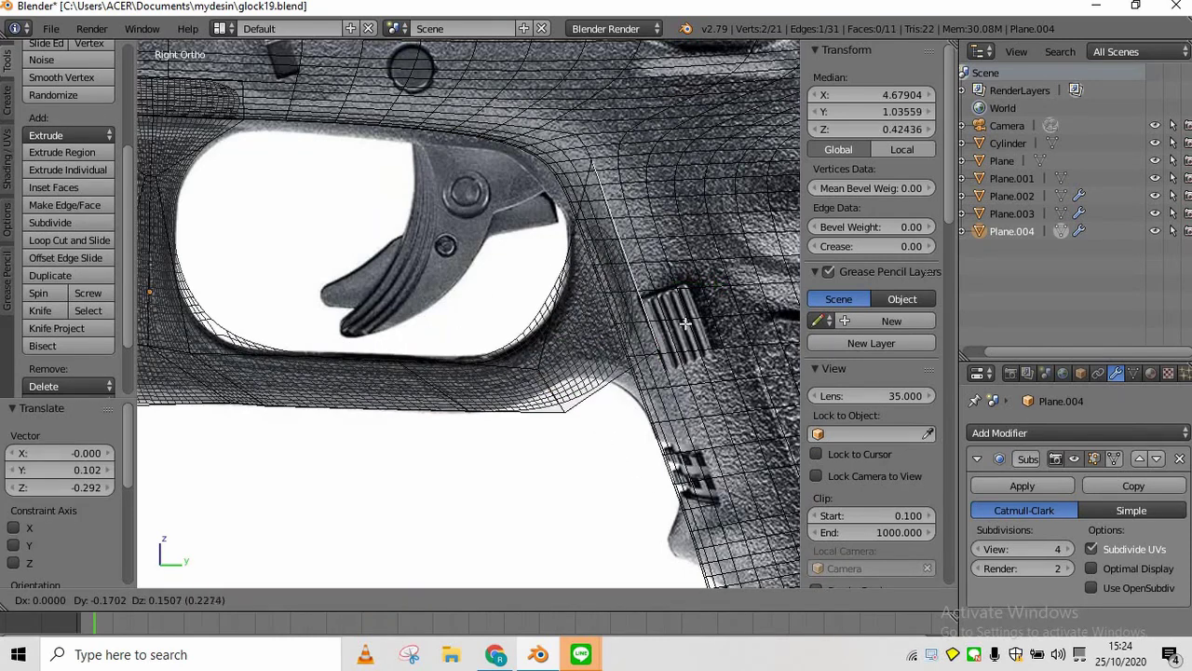
left_click(685, 322)
Move the bend cut's lower vertex up 0.165 along Z and the bar's lower rear corner 0.229 along Y and -0.068 along Z
right_click(564, 410)
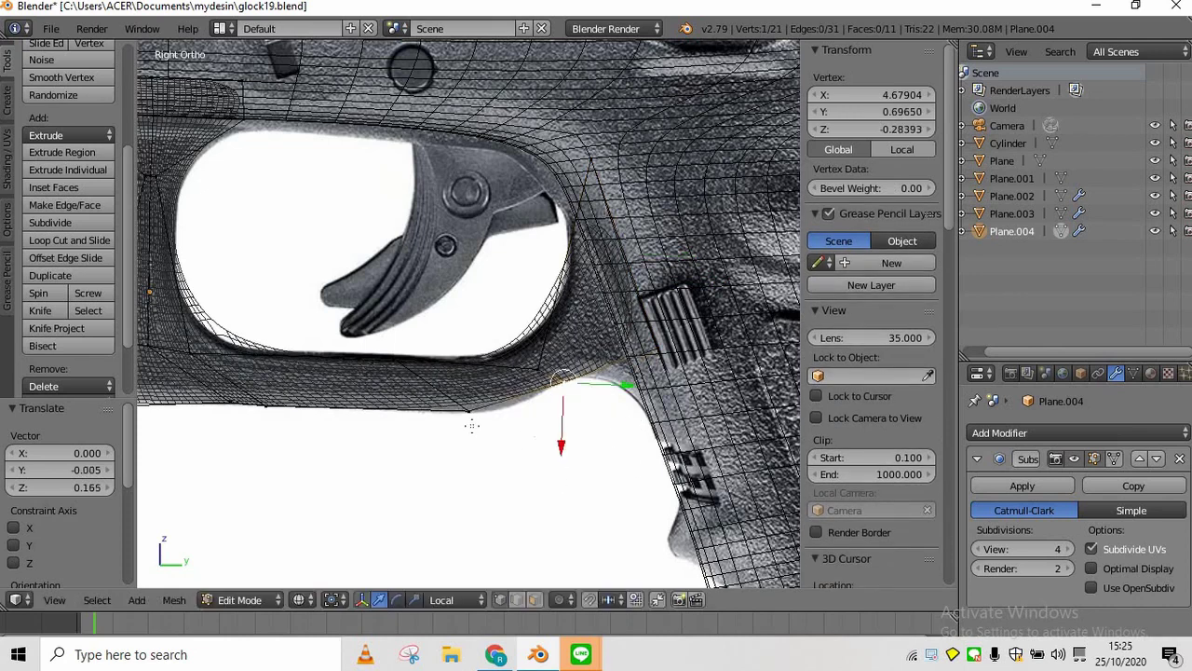
key("g")
left_click(535, 437)
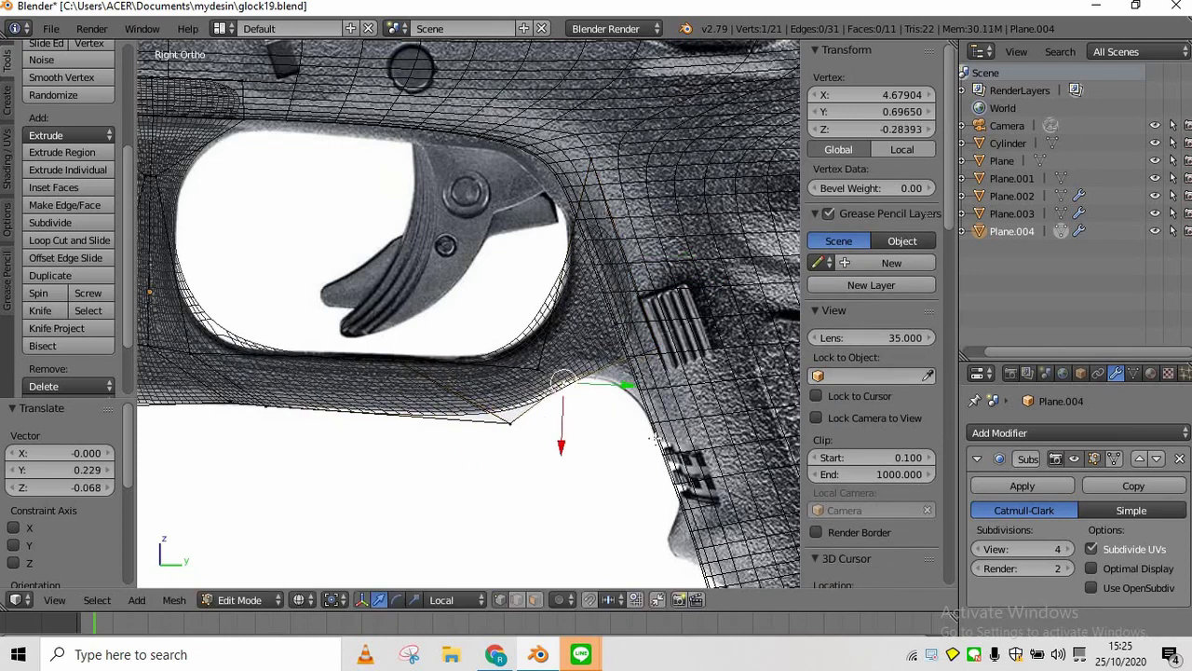
Move the end edge's lower vertex -0.073 along Y and 0.029 along Z
right_click(643, 349)
key("g")
left_click(682, 374)
Check the guard outside Edit Mode, return to editing, and switch the viewport to Solid shading
right_click(578, 200)
scroll(474, 388, "up", 1, "ctrl")
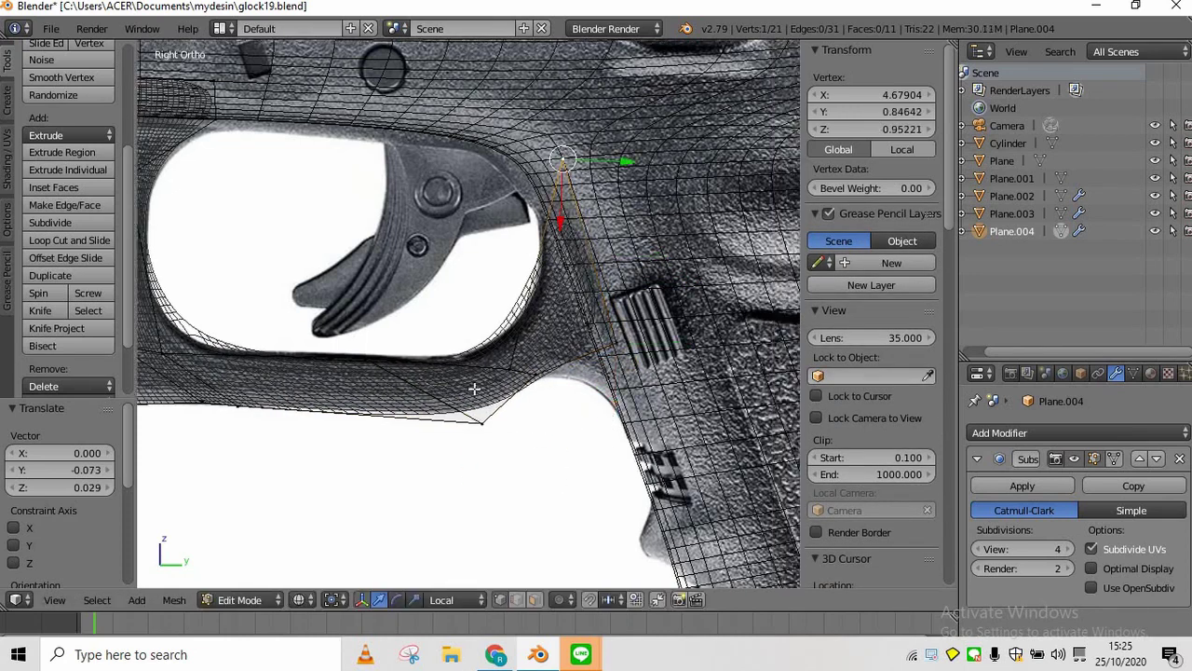
scroll(447, 381, "down", 4, "ctrl")
key("Tab")
key("Tab")
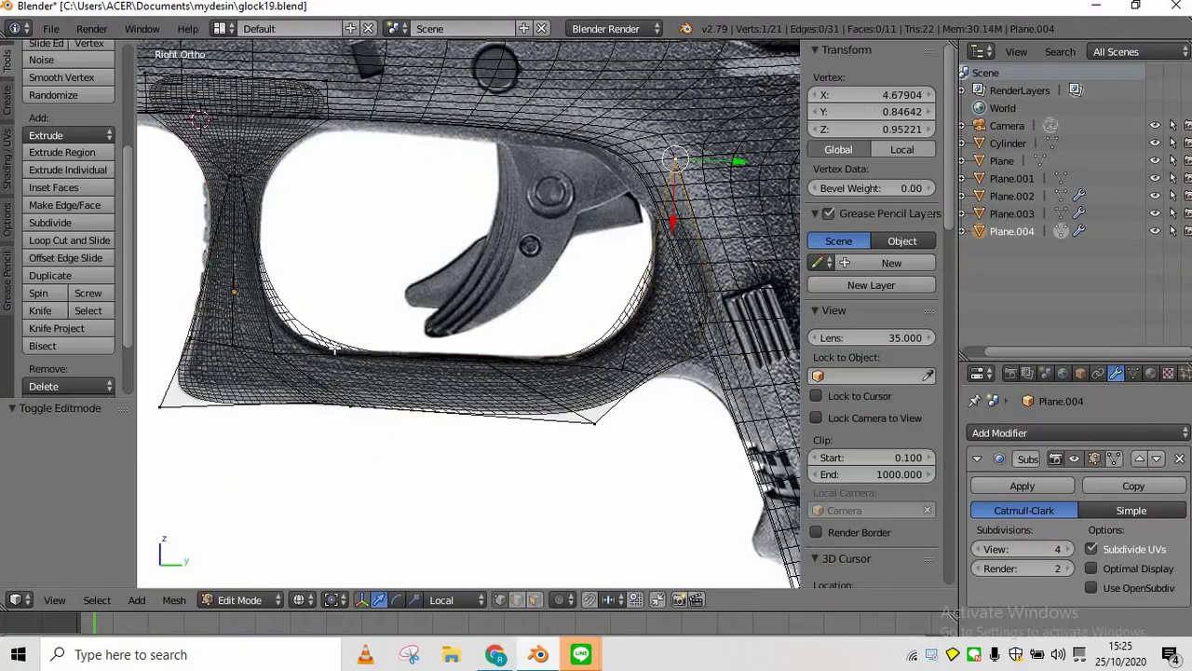
left_click(300, 599)
left_click(314, 546)
scroll(687, 280, "down", 2, "ctrl")
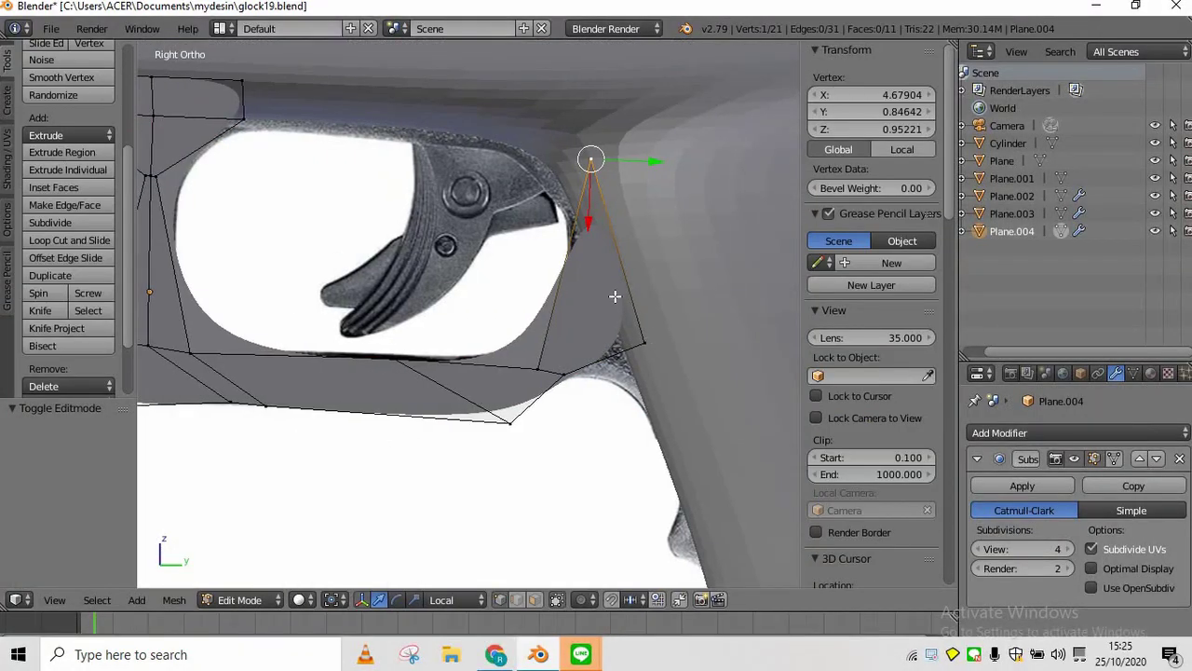
Add a loop cut across the guard's rear upright and move its inner vertex up along the trigger opening's rear edge
key("ctrl+r")
left_click(576, 276)
left_click(570, 272)
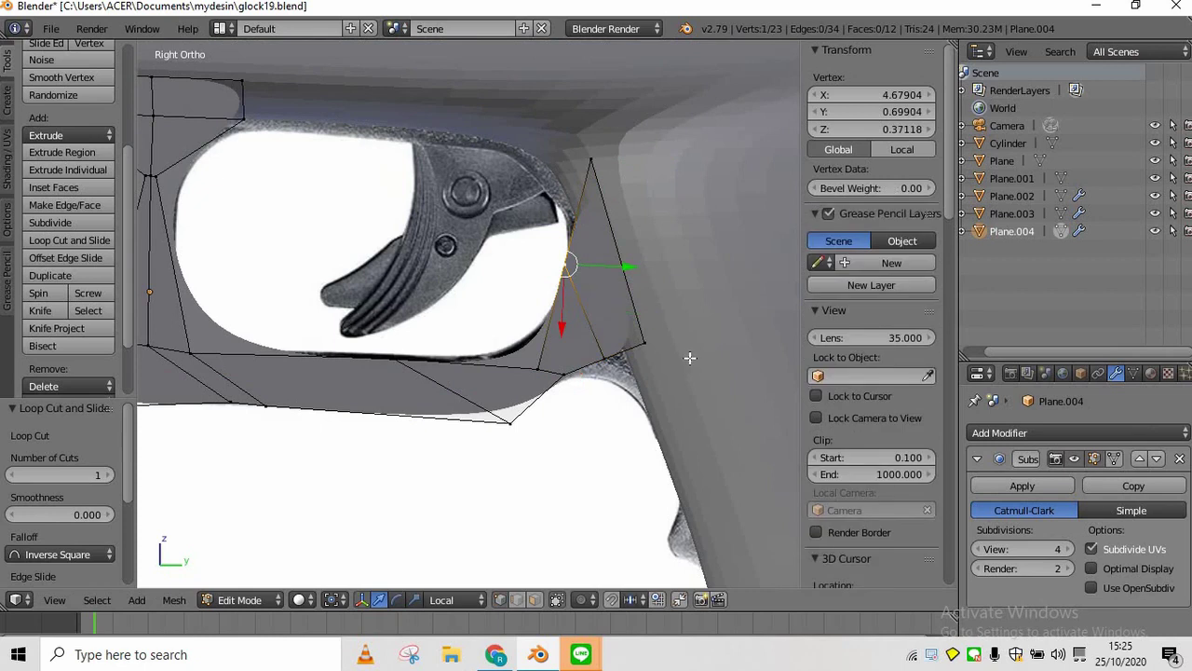
key("f")
key("ctrl+z")
key("g")
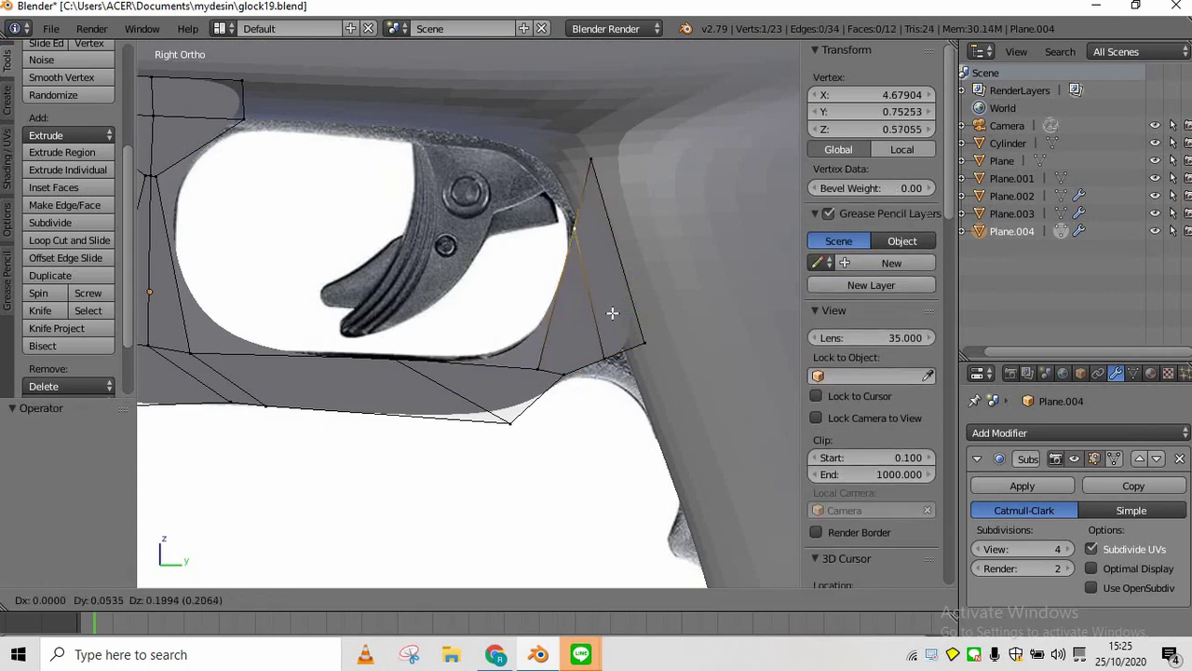
left_click(612, 303)
Move the rear upright's top vertex -0.092 along Y and -0.044 along Z
right_click(598, 190)
key("g")
left_click(578, 197)
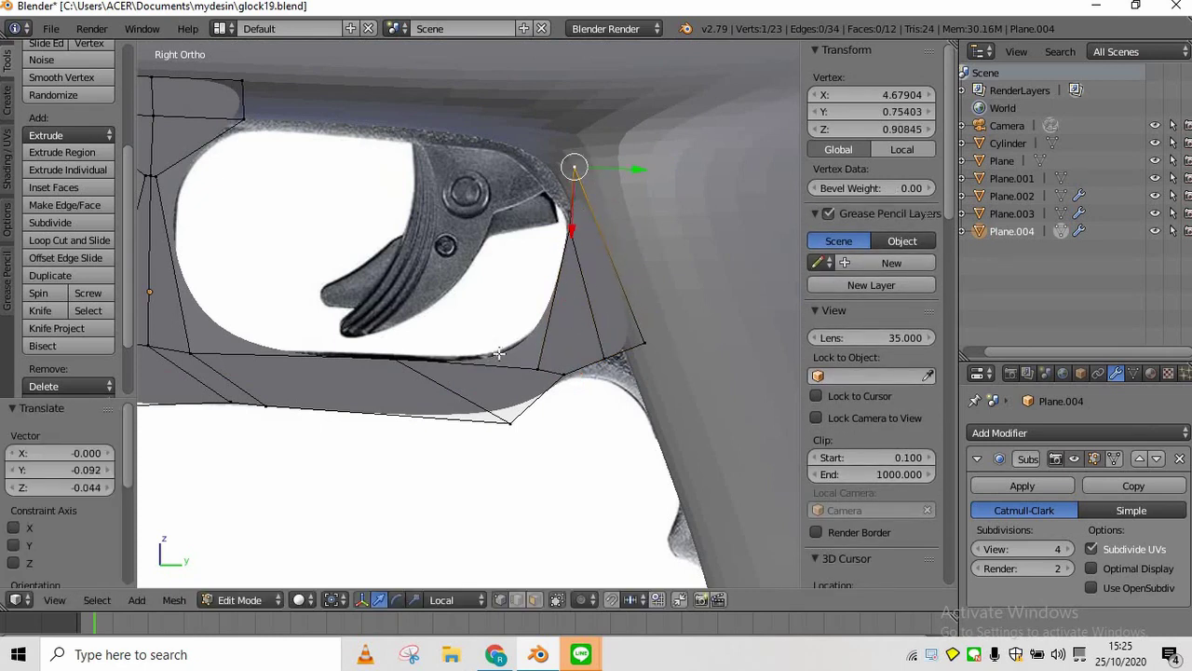
Adjust the bar's lower rear corner and move the end edge's lower vertex 0.049 along Y and 0.005 along Z
right_click(509, 423)
key("g")
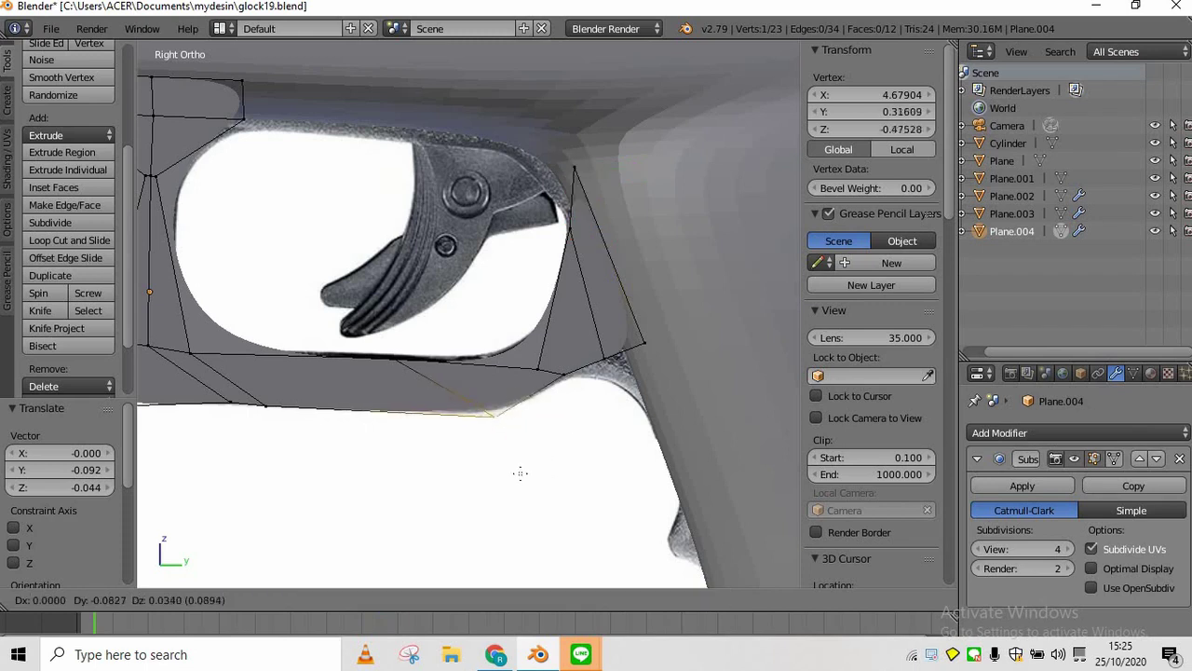
left_click(542, 480)
left_click(677, 347)
scroll(435, 423, "down", 2, "ctrl")
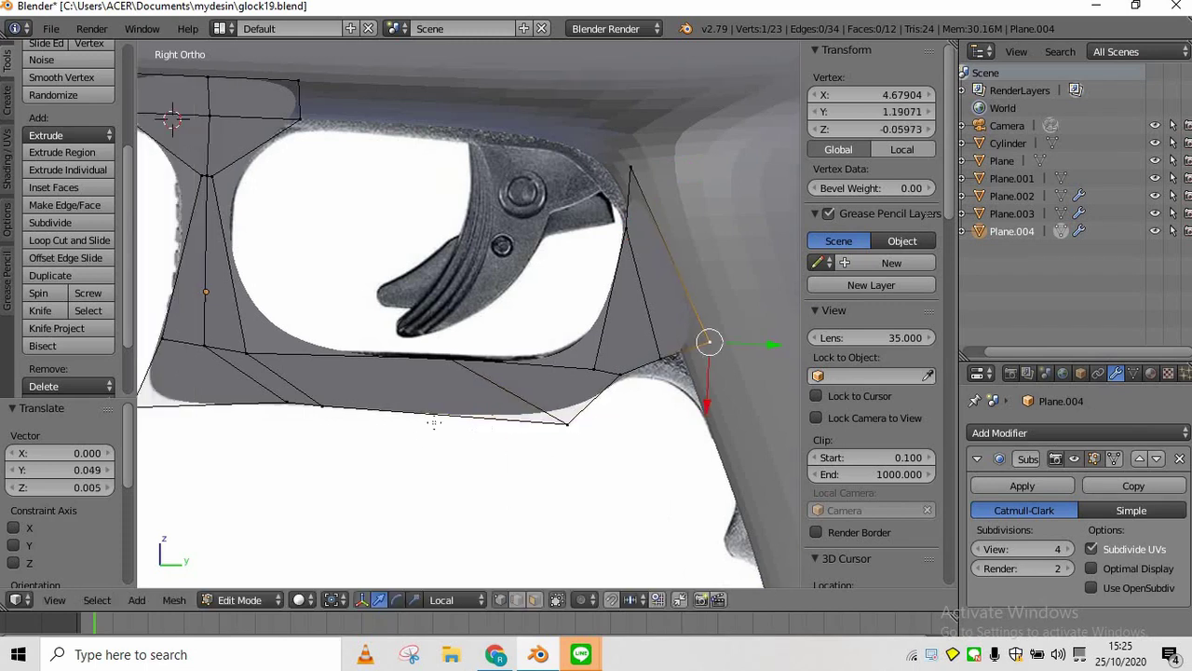
Add a loop cut across the guard's bottom bar and move its lower vertex forward along the reference's lower edge
key("ctrl+e")
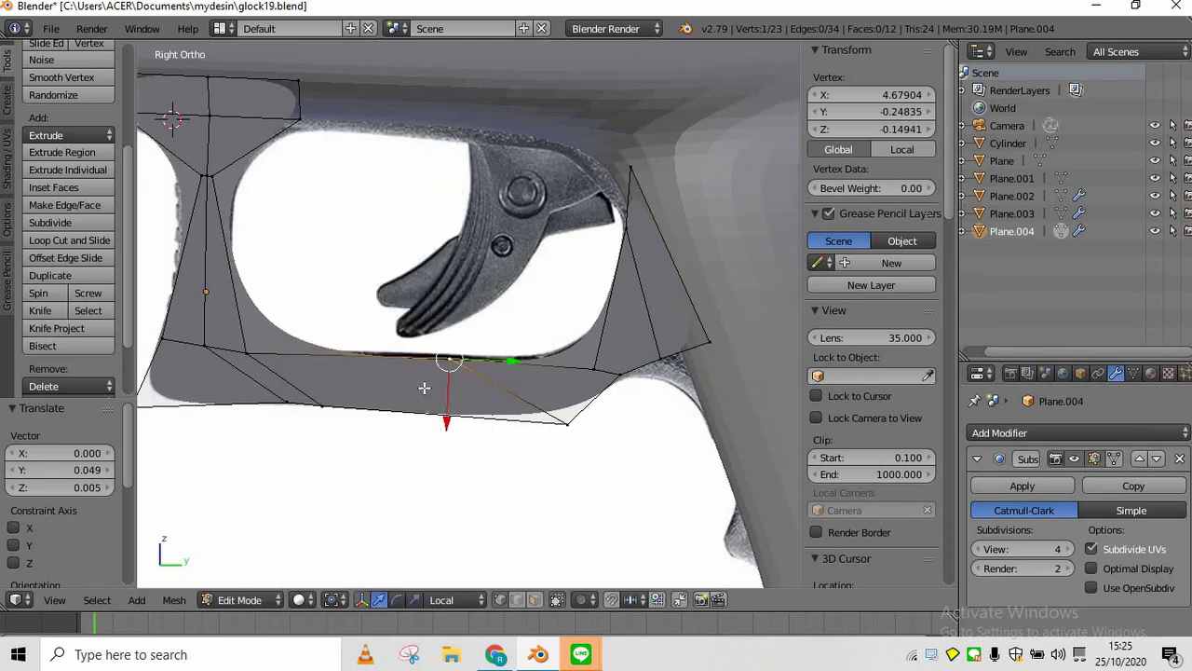
key("ctrl+r")
left_click(424, 391)
left_click(424, 390)
left_click_drag(452, 391, 464, 404)
right_click(464, 404)
key("g")
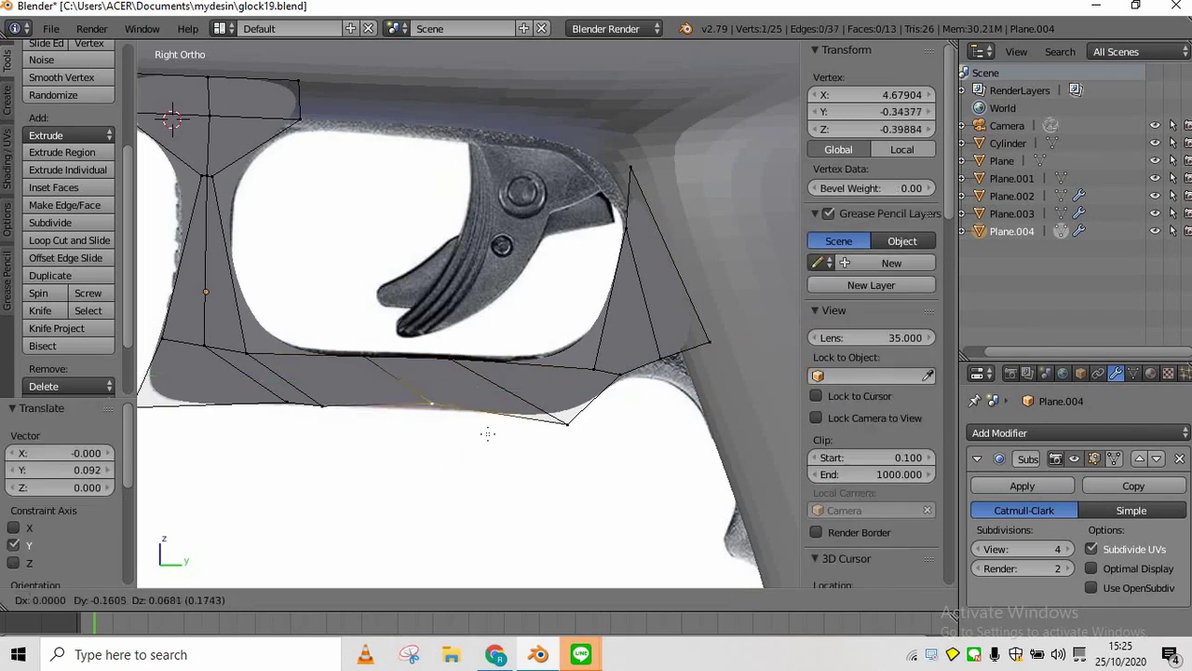
left_click(484, 455)
Deselect all of the guard's vertices and save over glock19.blend
key("Tab")
scroll(607, 413, "down", 2)
key("Tab")
scroll(602, 373, "up", 2)
scroll(600, 362, "up", 4, "ctrl")
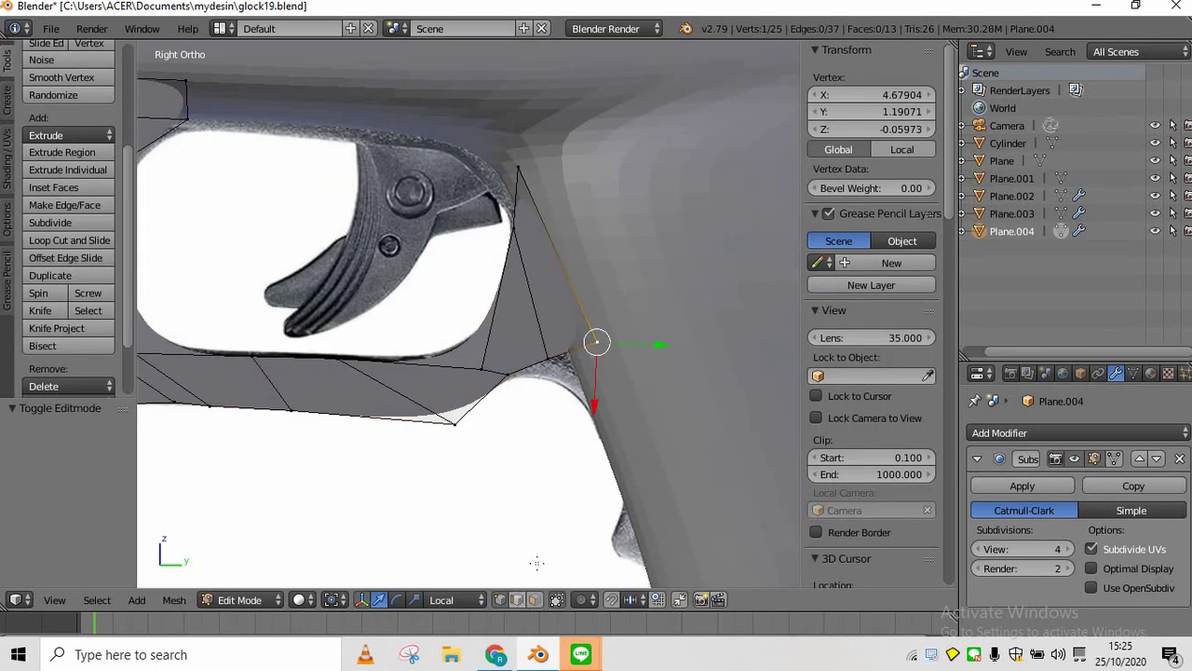
key("a")
left_click(577, 352)
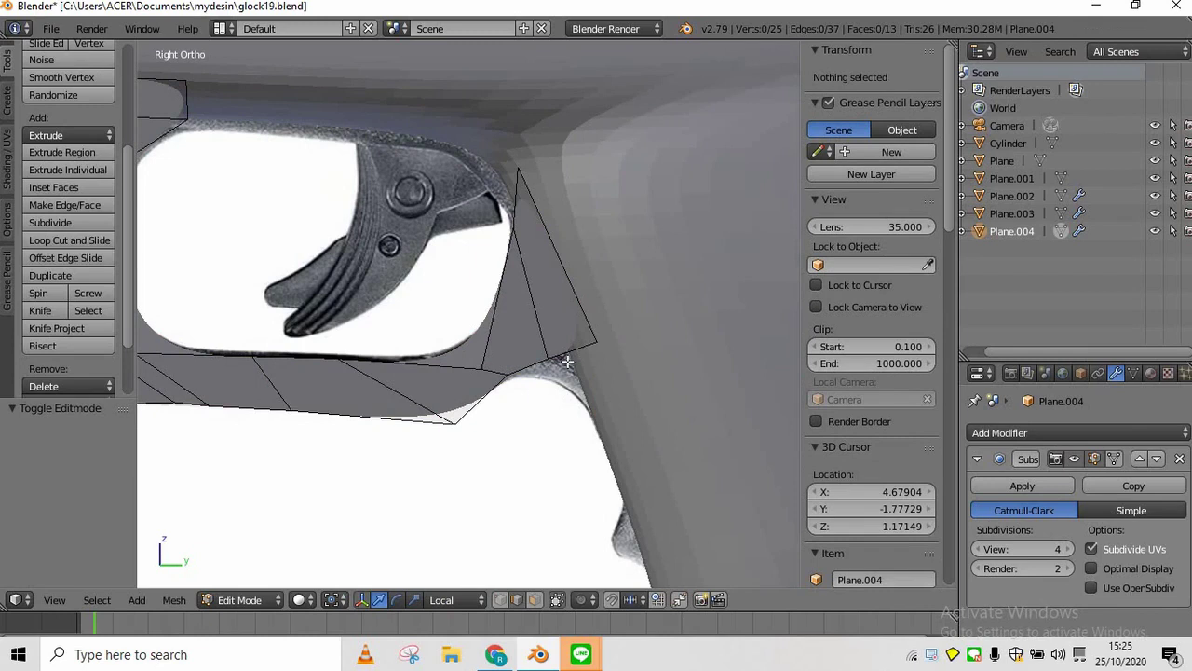
left_click(475, 220)
key("ctrl+s")
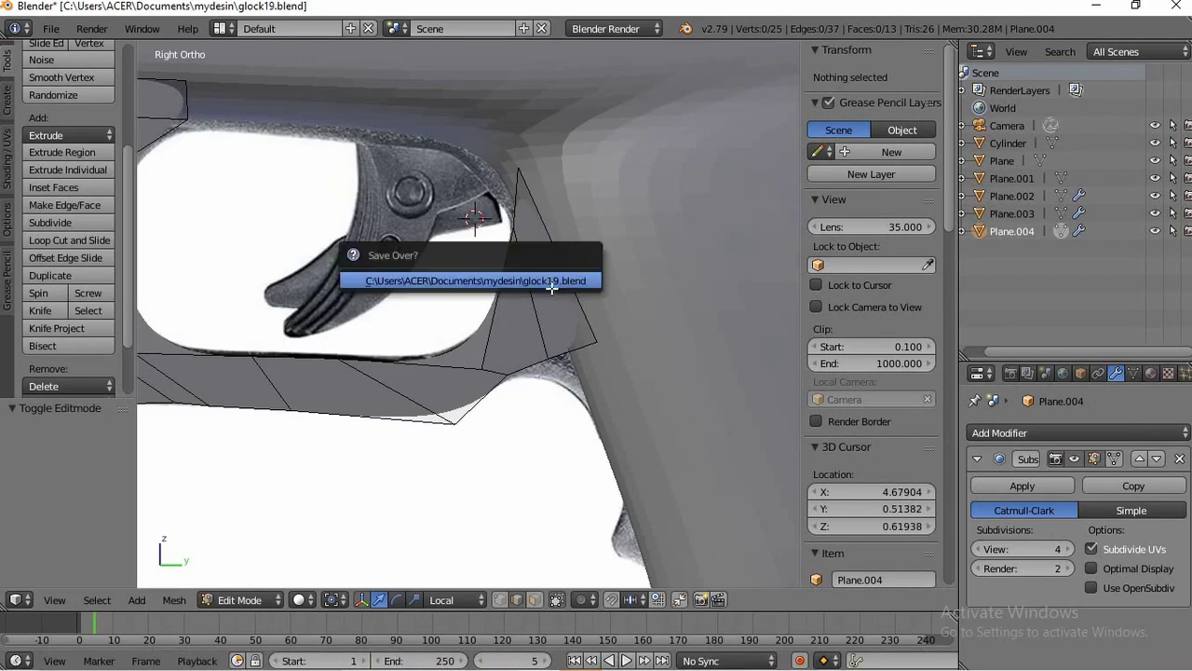
left_click(553, 279)
Extrude the guard's lower rear edge down and back along the grip's front edge, and check the smoothed shape
right_click(581, 351)
key("e")
left_click(655, 469)
key("Tab")
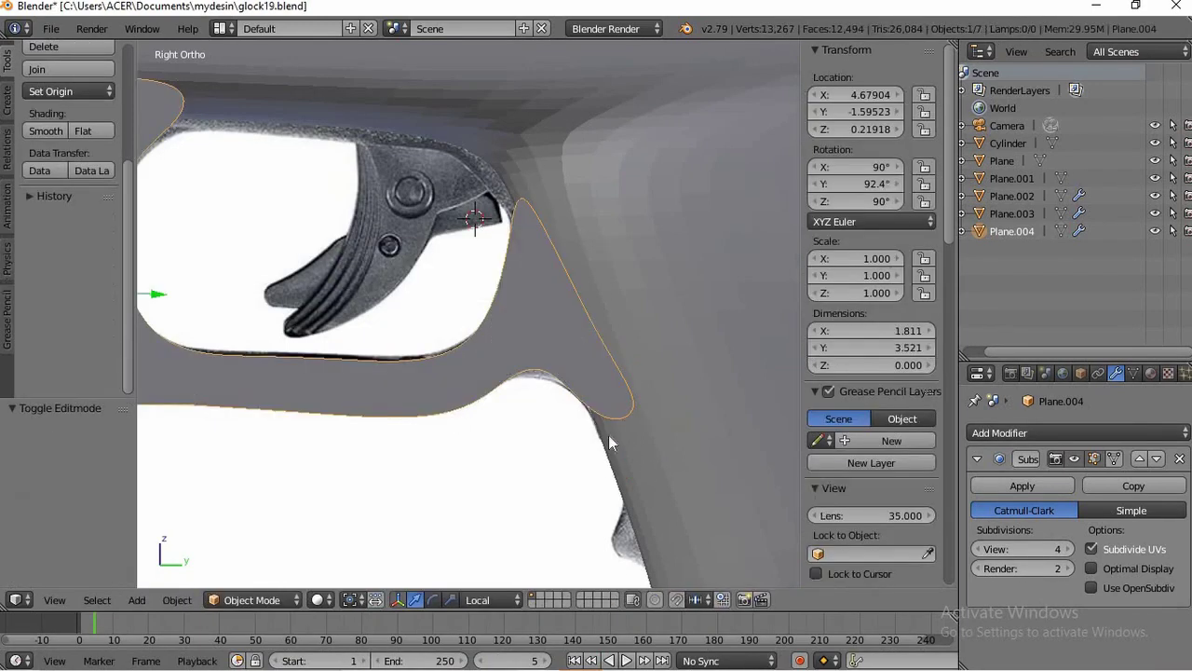
key("Tab")
Move the trigger guard's underside vertex beside the grip down onto the reference curve, to about Y 0.929 and Z -0.235
left_click(502, 601)
right_click(552, 365)
key("g")
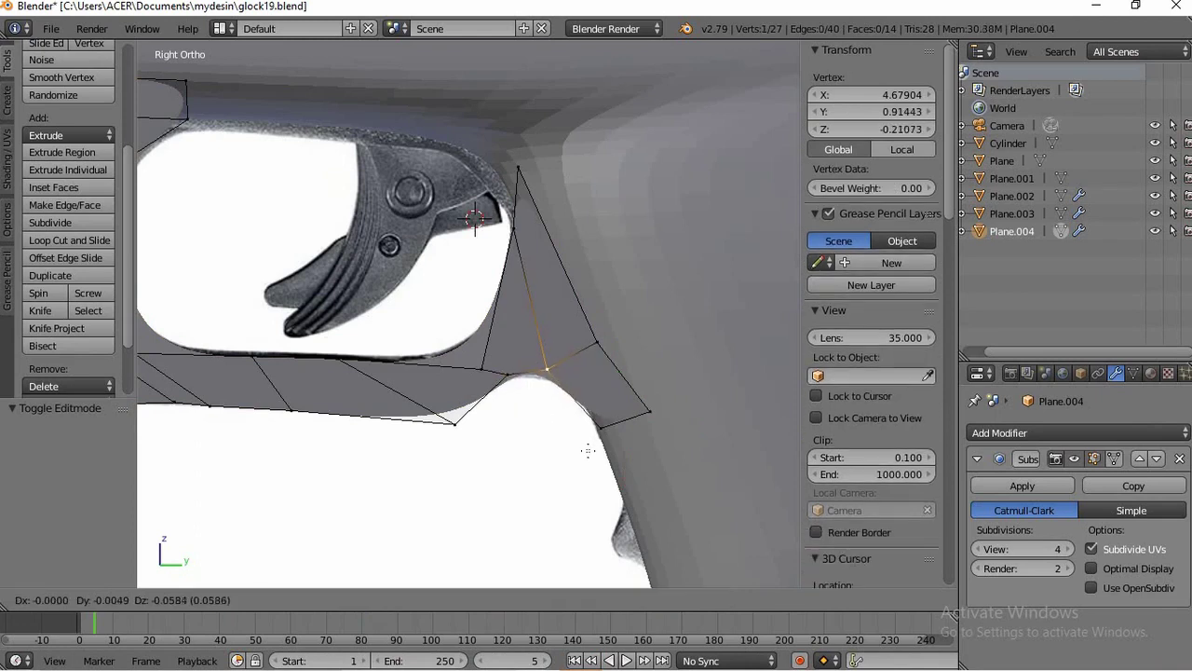
left_click(592, 453)
scroll(470, 385, "down", 4)
key("Tab")
Inspect how far the trigger guard sits to the side of the pistol's frame, from the front and in perspective
scroll(467, 377, "down", 1)
key("KP_4")
key("KP_4")
key("KP_4")
key("KP_4")
key("KP_4")
key("KP_4")
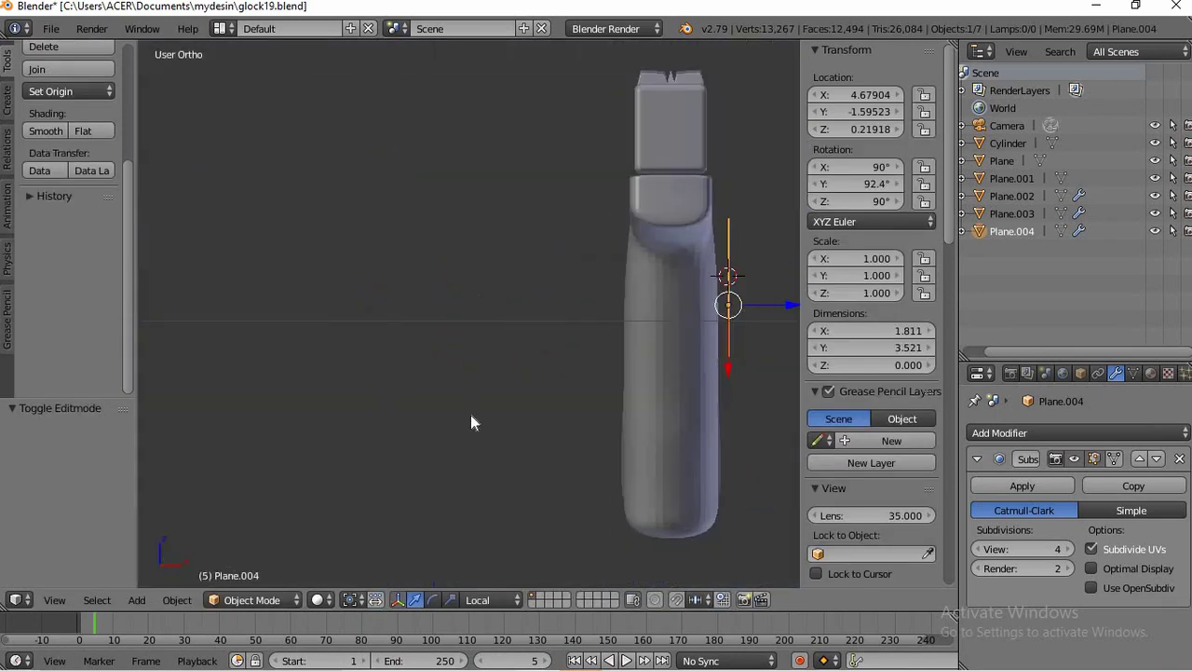
key("ctrl+KP_6")
key("ctrl+KP_6")
key("ctrl+KP_6")
key("ctrl+KP_6")
key("ctrl+KP_6")
key("KP_5")
scroll(542, 363, "down", 6)
key("KP_6")
key("KP_8")
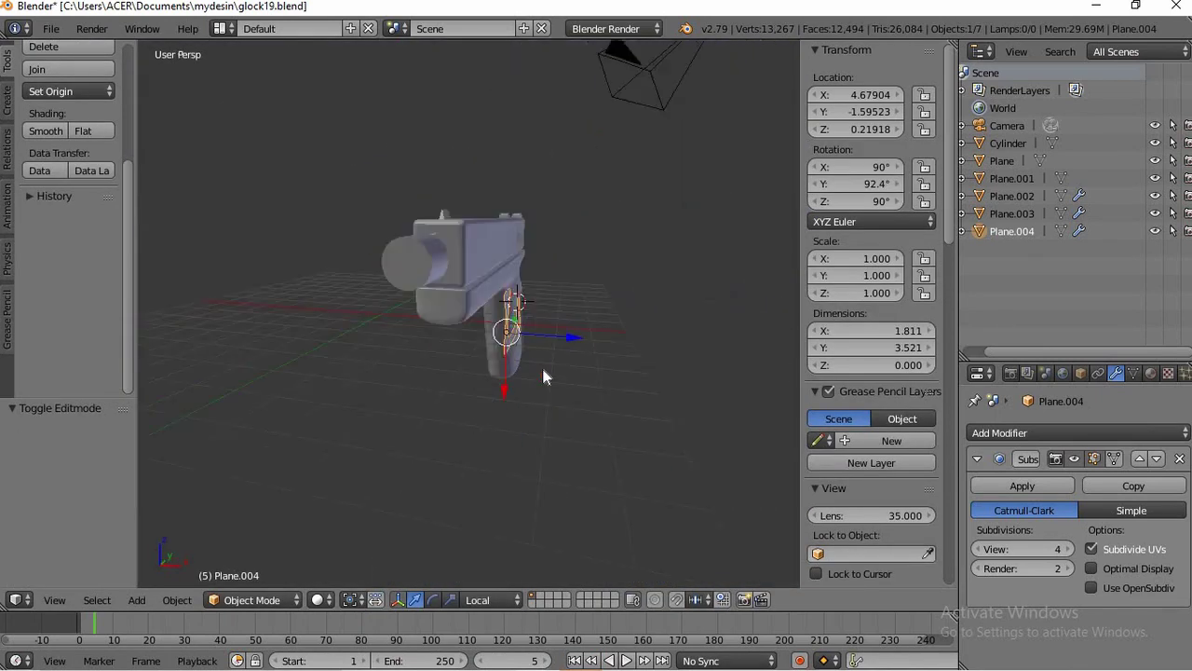
Move the trigger guard sideways along its local Z axis into the frame, to an X location of 3.55867
key("KP_5")
key("KP_2")
key("KP_4")
scroll(541, 363, "up", 5)
scroll(600, 295, "up", 1, "ctrl")
scroll(600, 304, "up", 4)
key("g")
key("z")
key("z")
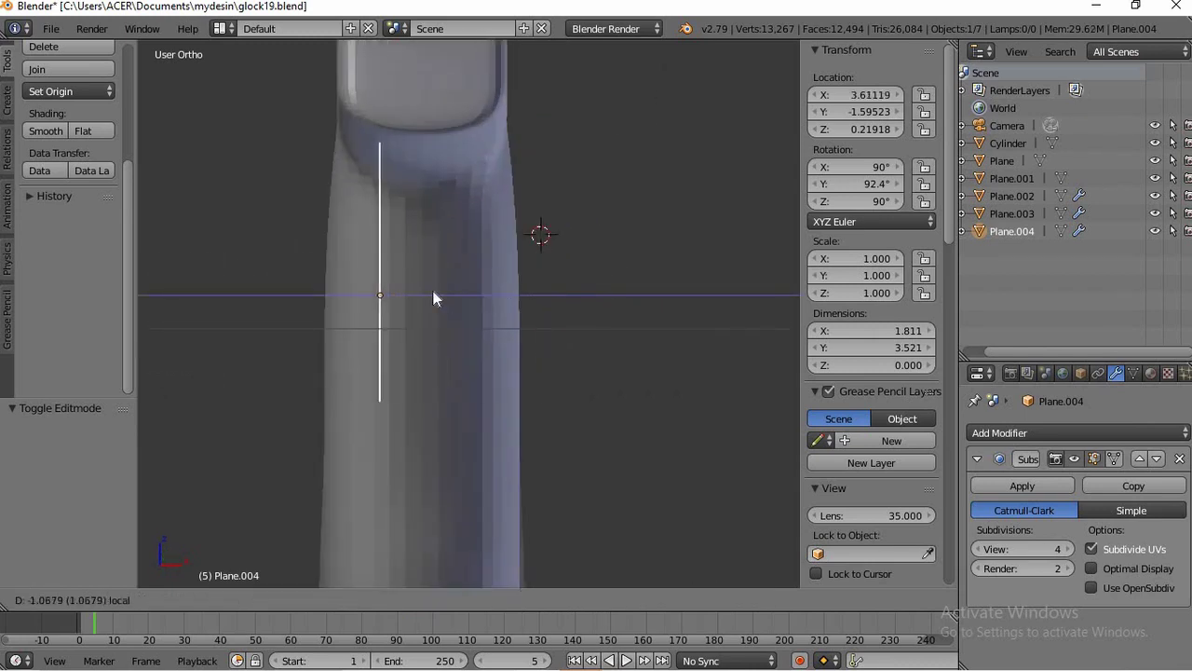
left_click(433, 294)
key("KP_6")
key("KP_4")
Extrude the whole guard 0.429 across the frame's width and shift the new faces another 0.181 along local Z
key("Tab")
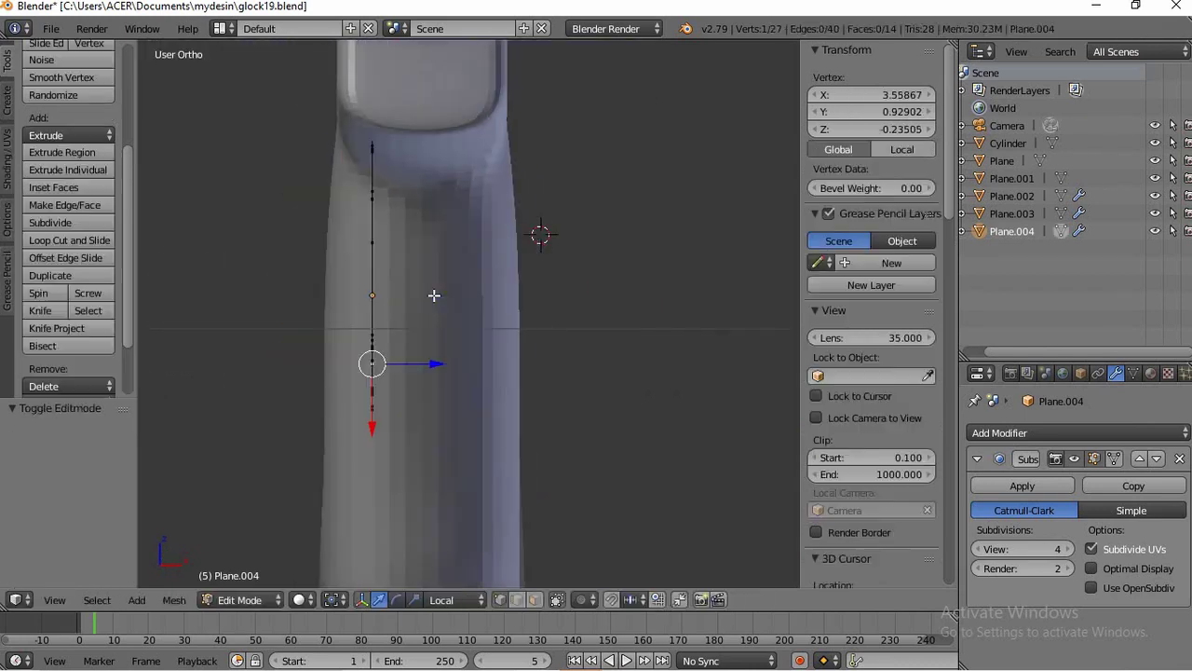
key("KP_6")
key("a")
key("a")
key("e")
left_click(497, 292)
key("KP_4")
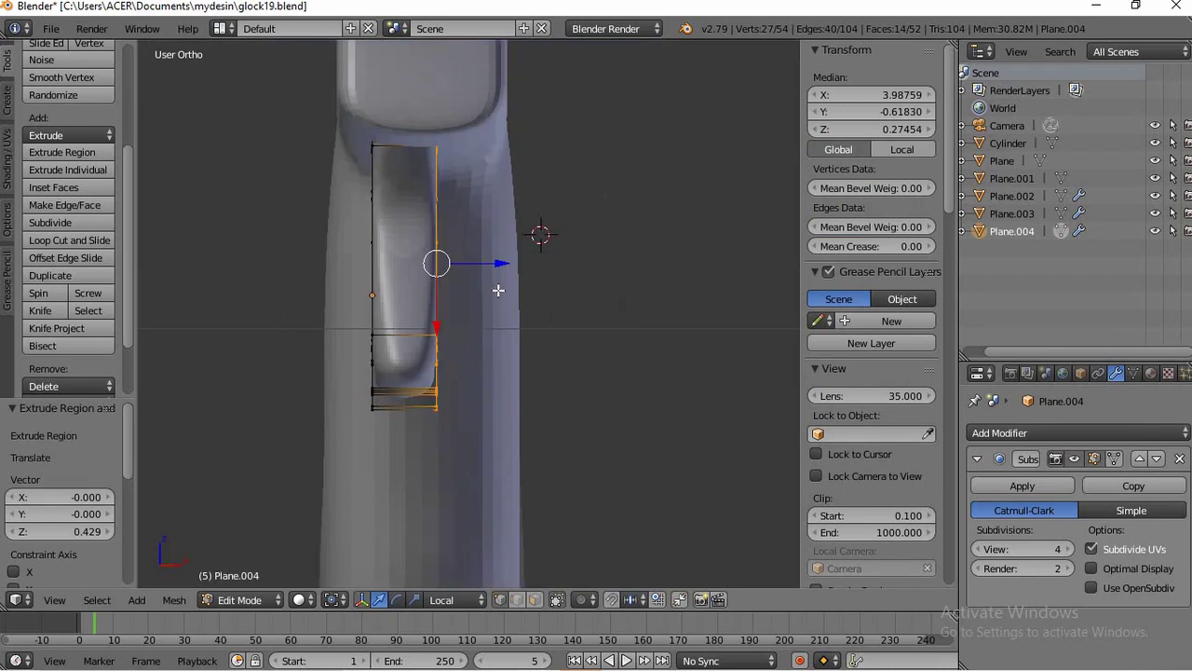
key("g")
key("z")
key("z")
left_click(533, 274)
scroll(463, 331, "up", 1)
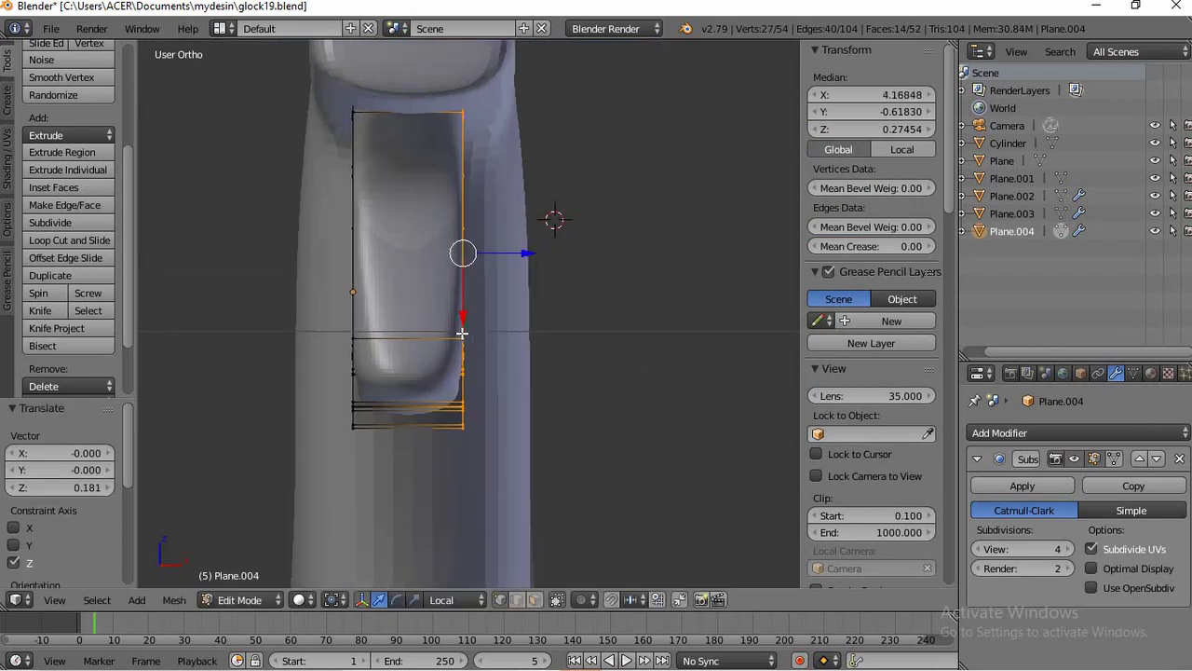
Isolate the guard in local view and add loop cuts around its thickness close to both side faces
key("KP_6")
key("KP_8")
key("KP_8")
key("KP_2")
key("KP_2")
key("KP_6")
key("KP_Divide")
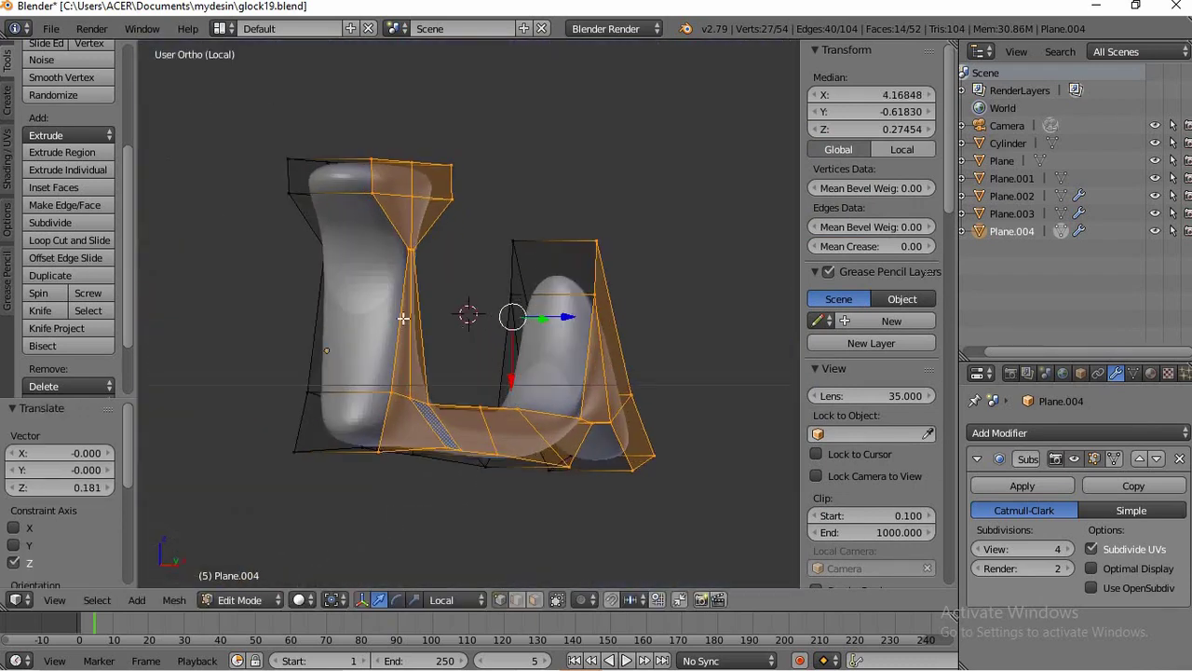
key("ctrl+r")
left_click(365, 303)
left_click(358, 233)
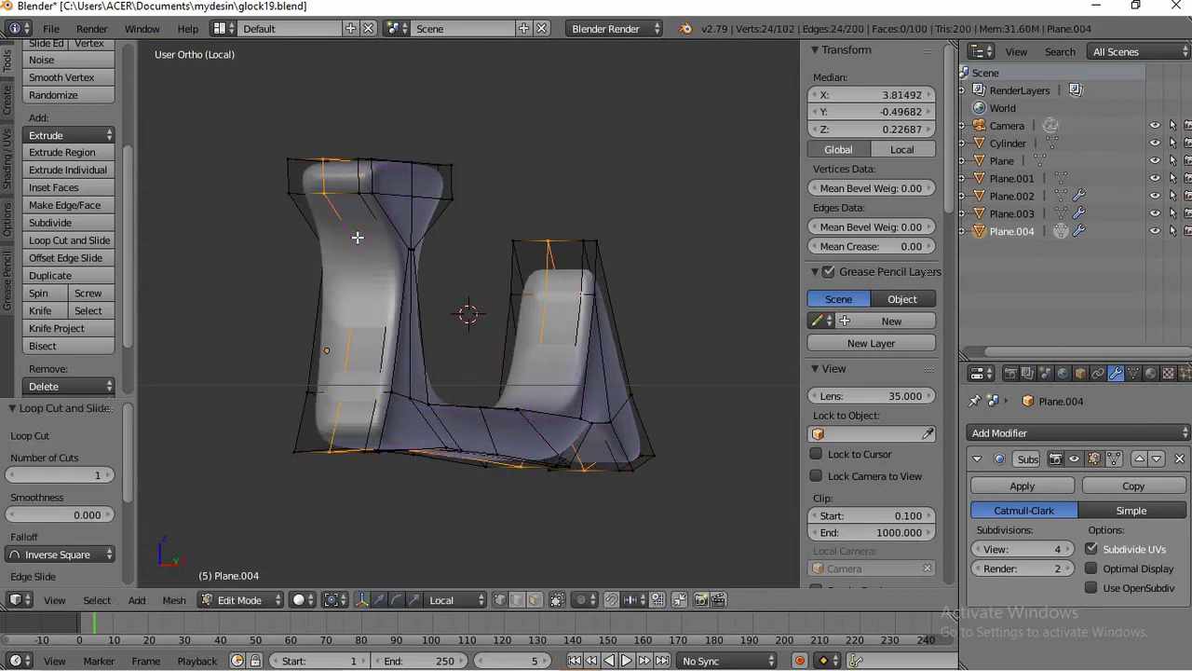
Add a loop cut around the front post's head, close to its upper face
key("KP_4")
key("KP_8")
key("KP_8")
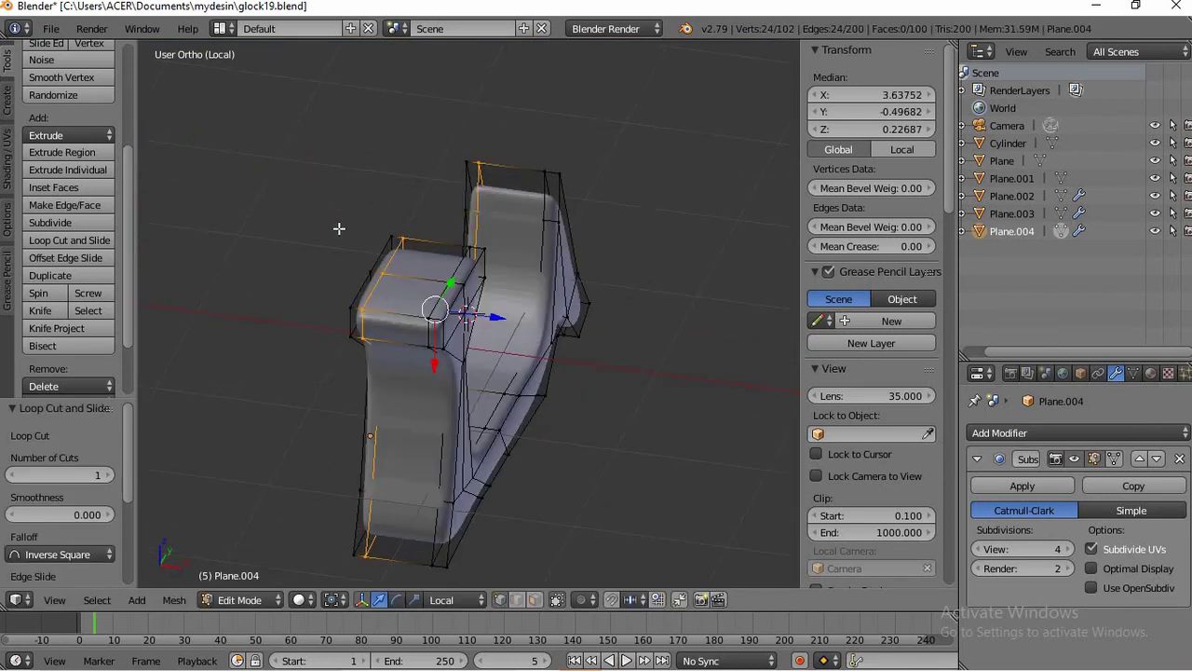
key("KP_6")
key("KP_6")
key("KP_2")
right_click(340, 230)
key("ctrl+r")
left_click(312, 238)
left_click(313, 228)
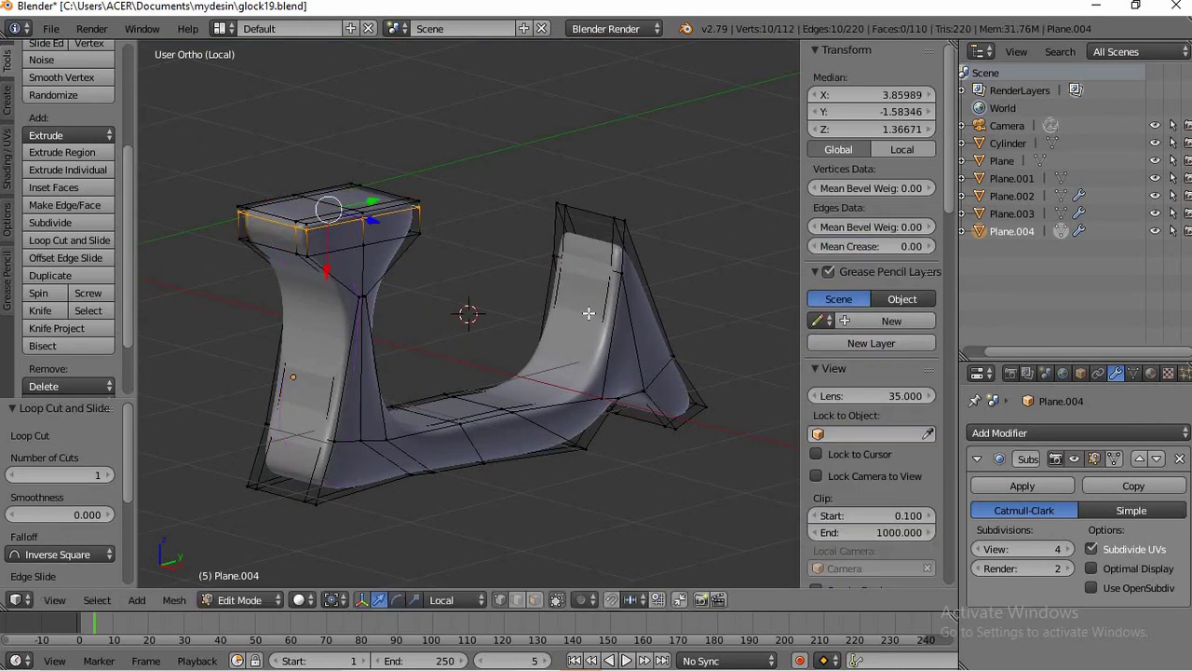
Bring the guard back into view with the rest of the pistol and save over glock19.blend
key("KP_6")
key("KP_6")
key("KP_6")
key("Tab")
key("KP_Divide")
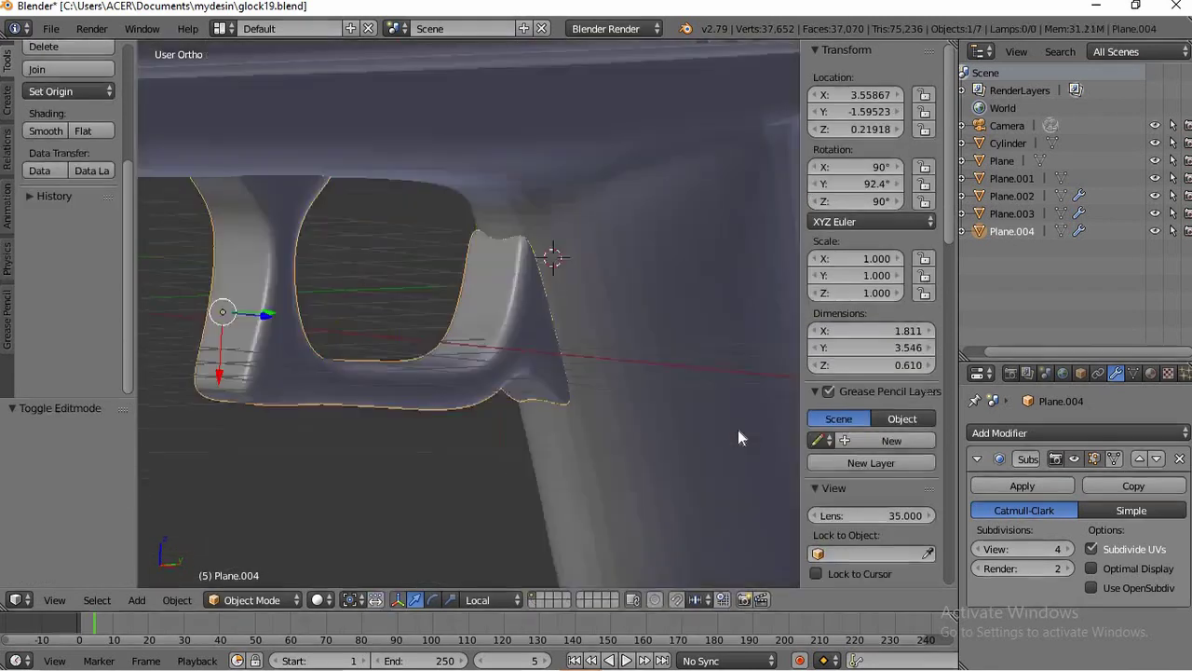
key("ctrl+s")
key("Return")
Examine the pistol with the thickened trigger guard from several angles in perspective
key("KP_2")
key("KP_6")
key("KP_6")
key("KP_6")
key("KP_6")
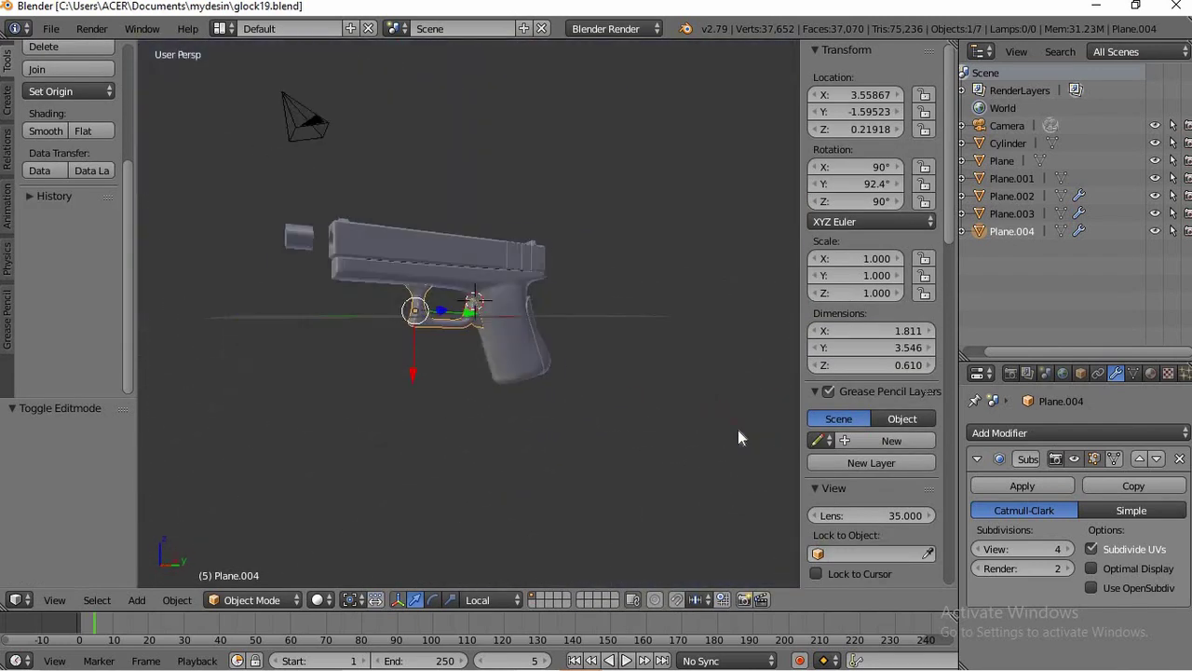
key("KP_4")
key("KP_4")
key("KP_4")
key("KP_4")
key("KP_8")
key("KP_3")
key("KP_6")
key("KP_6")
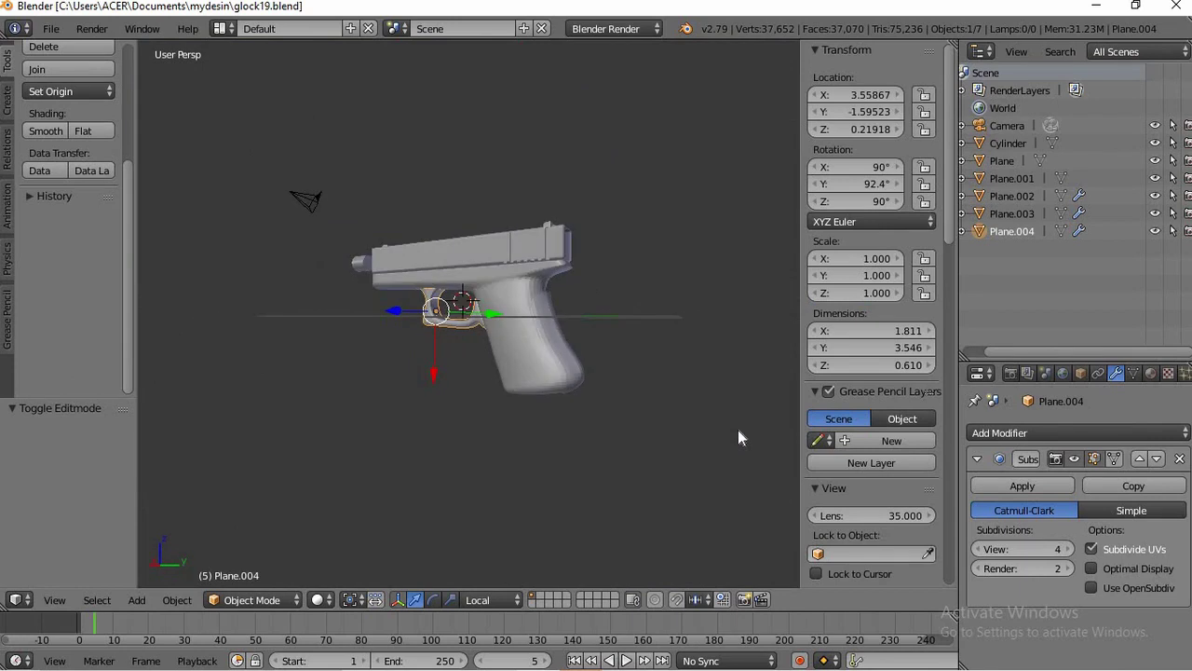
Add a mesh plane at the reference trigger's upper front corner in the right view and rotate it 90° about Y
key("KP_3")
key("KP_5")
scroll(463, 287, "up", 8)
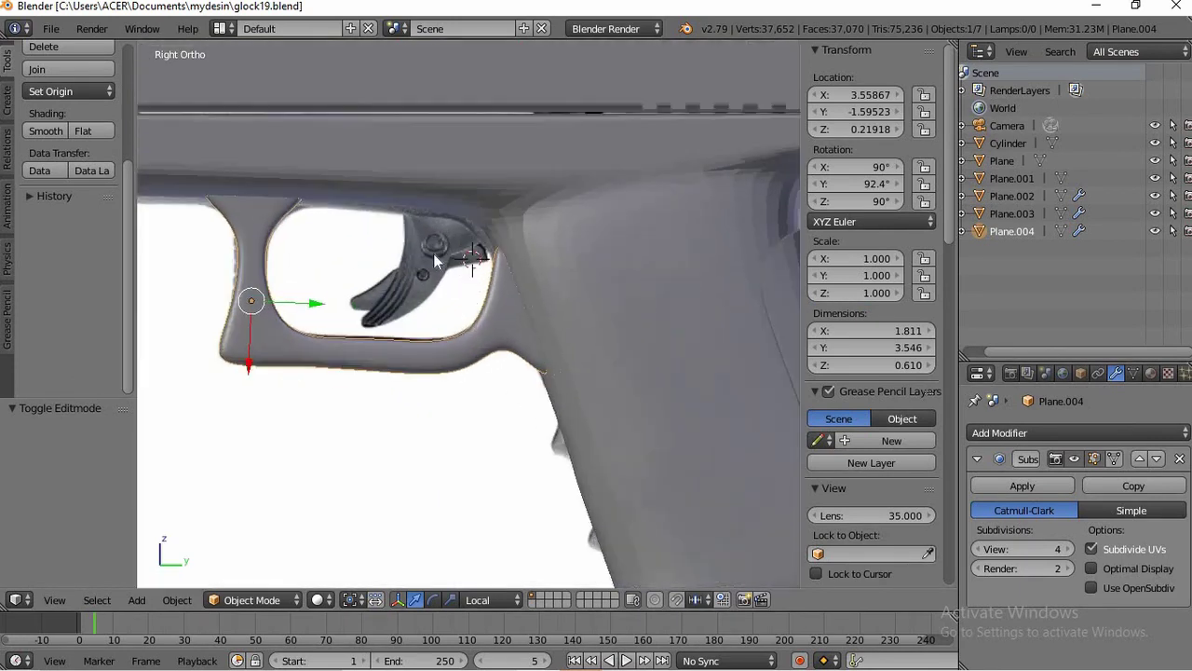
scroll(433, 252, "down", 3, "ctrl")
scroll(498, 255, "up", 2, "shift")
scroll(508, 257, "up", 3)
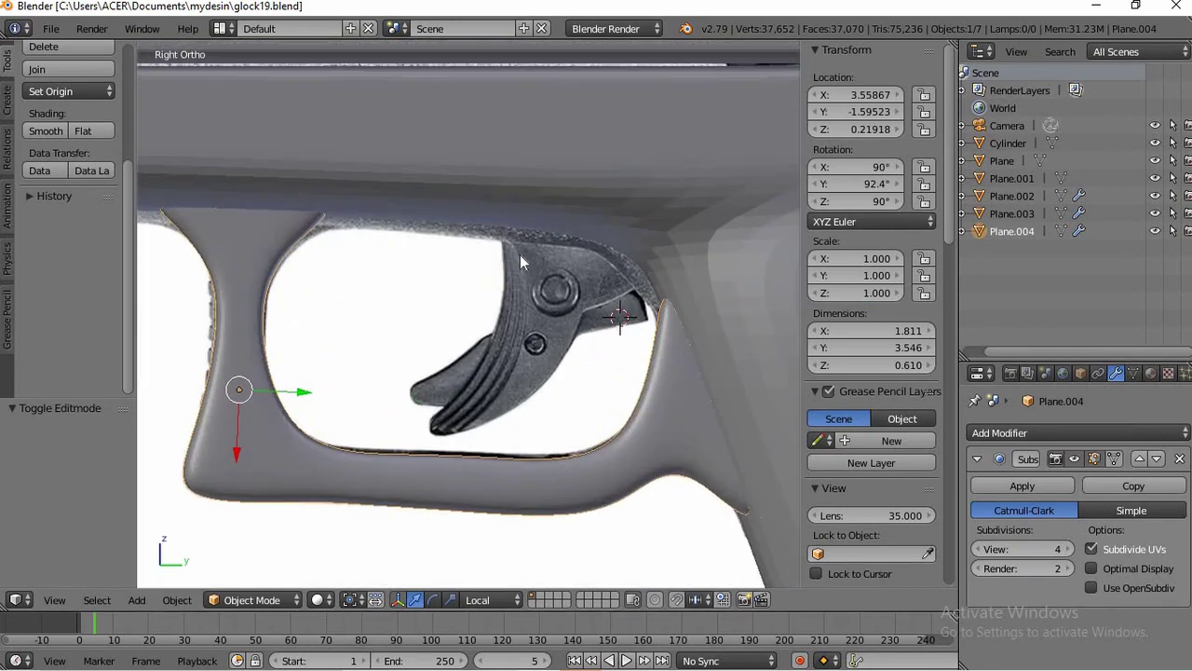
key("shift+a")
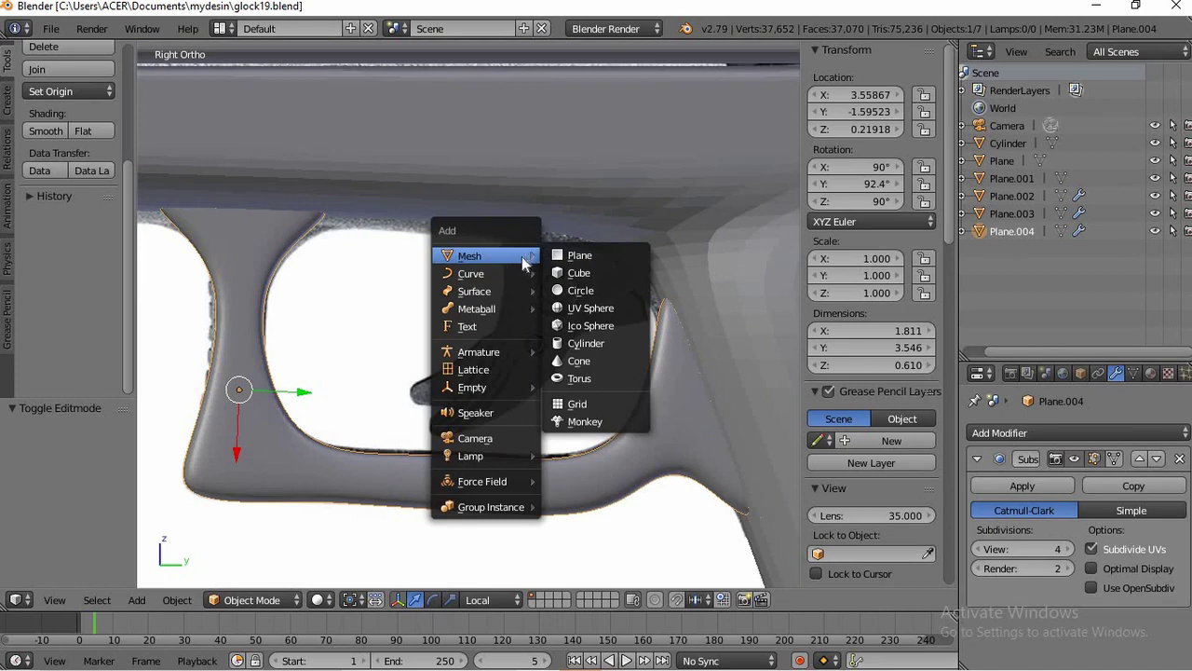
left_click(578, 256)
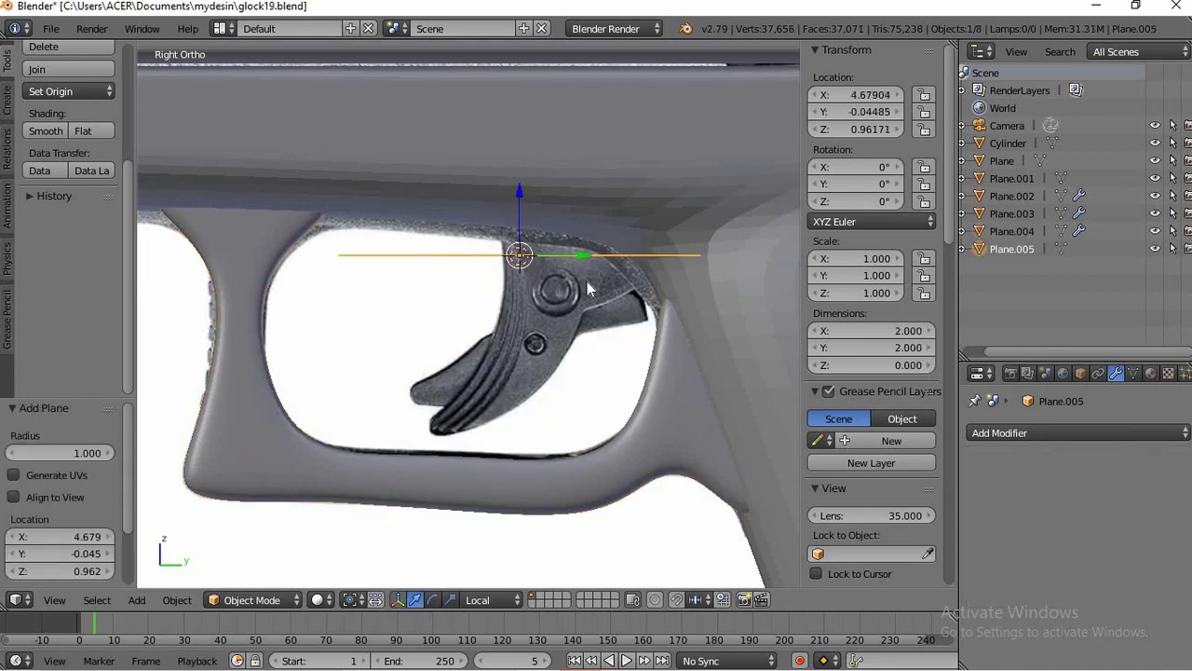
type("90")
key("Return")
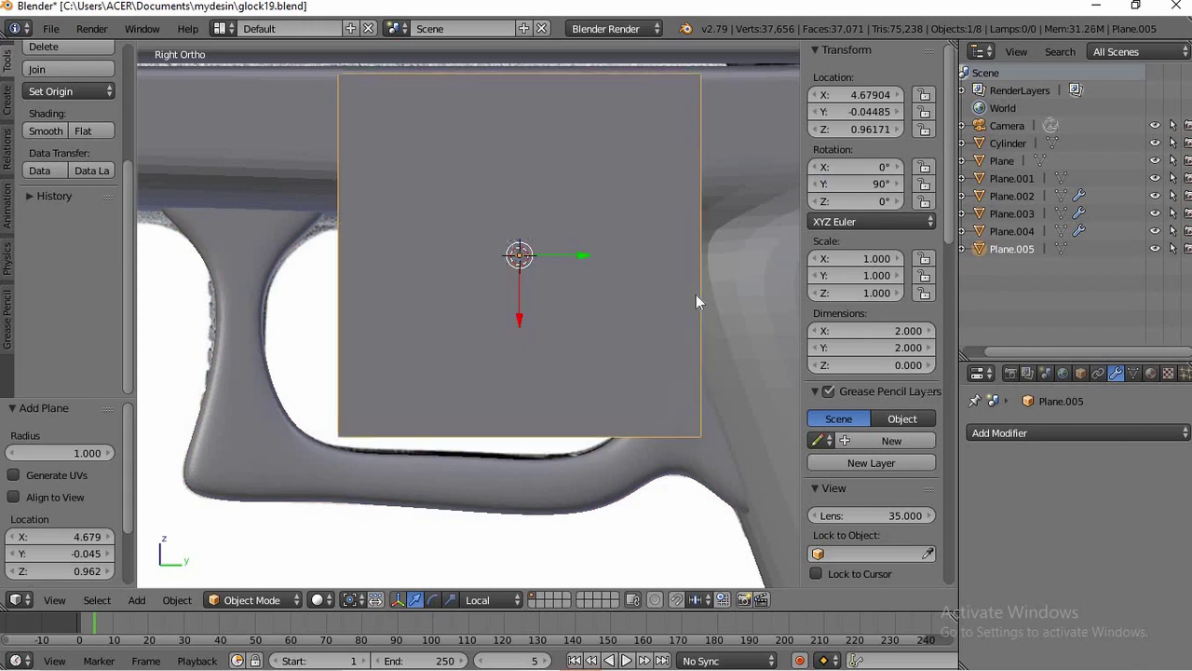
Scale the plane to 0.382, position and tilt it over the trigger's upper part, and display the scene in wireframe
key("s")
left_click(642, 373)
key("g")
left_click(693, 292)
key("s")
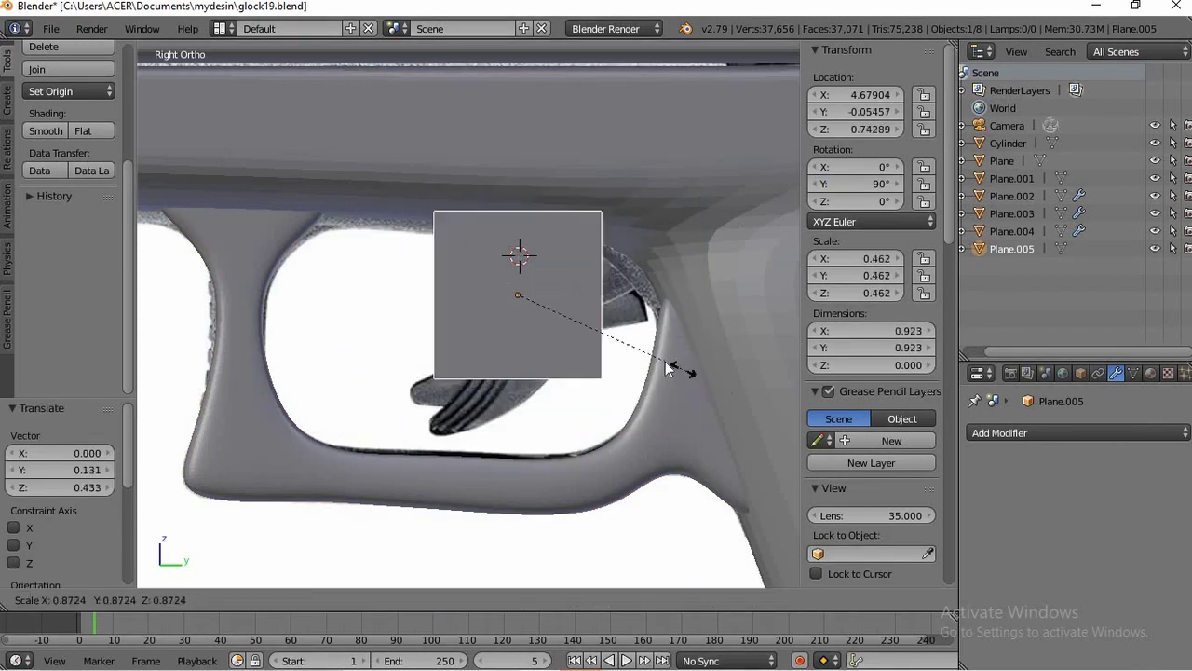
left_click(654, 363)
key("r")
left_click(716, 321)
key("g")
left_click(724, 306)
left_click(322, 598)
left_click(349, 559)
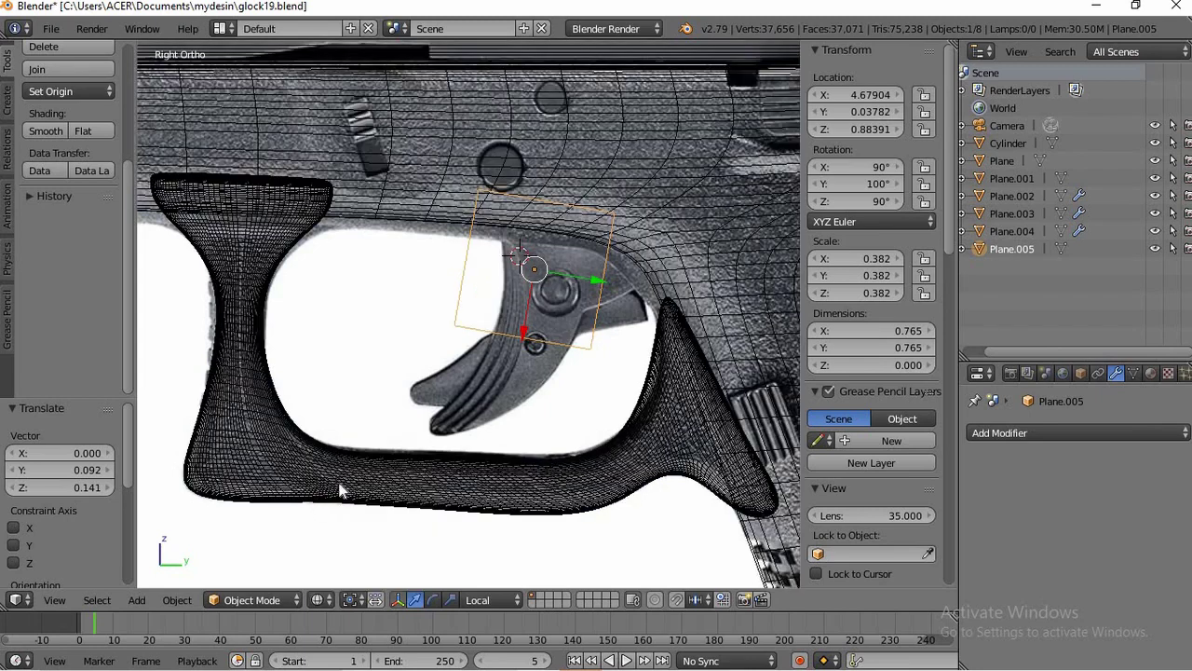
key("r")
left_click(661, 446)
Add a Subdivision Surface modifier with 4 view subdivisions to the trigger plane
left_click(987, 432)
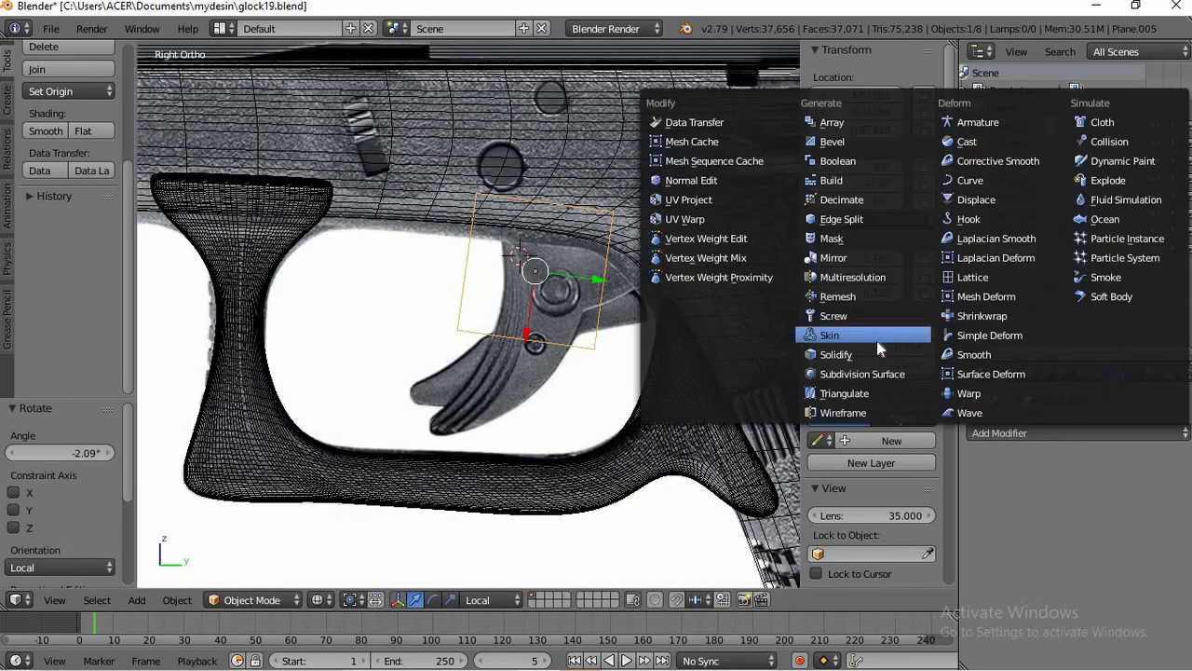
left_click(866, 354)
type("4")
key("Return")
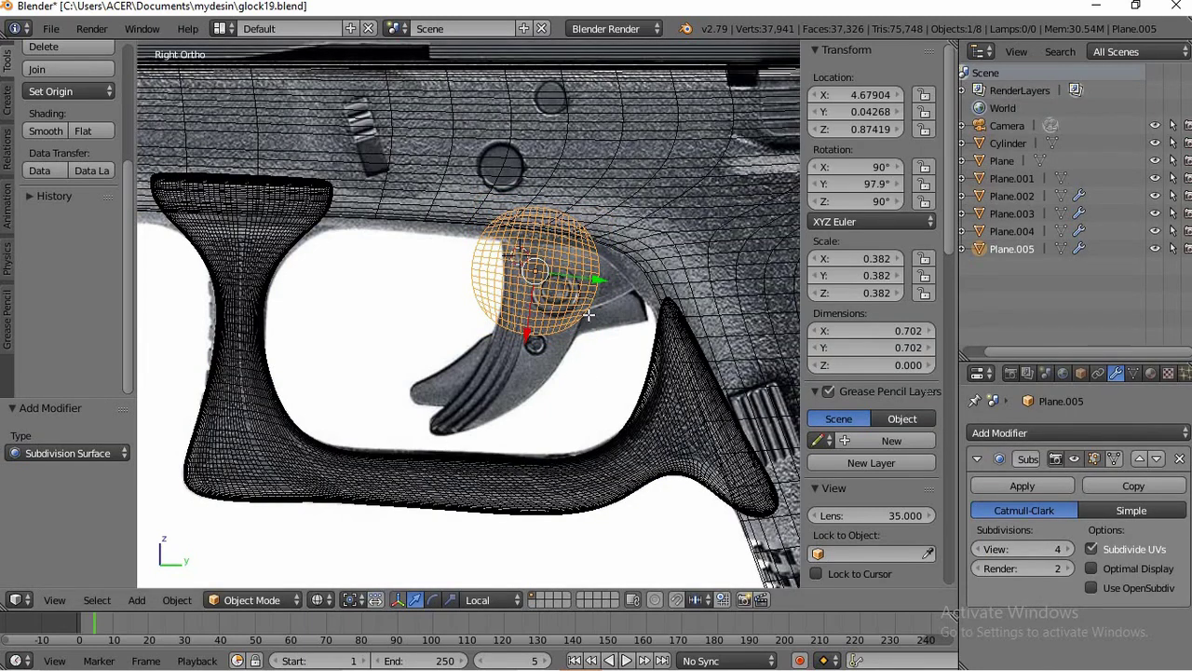
Move the trigger plane's upper rear vertex 0.311 along Y and -0.229 along Z toward the trigger's rear edge
key("Tab")
right_click(610, 224)
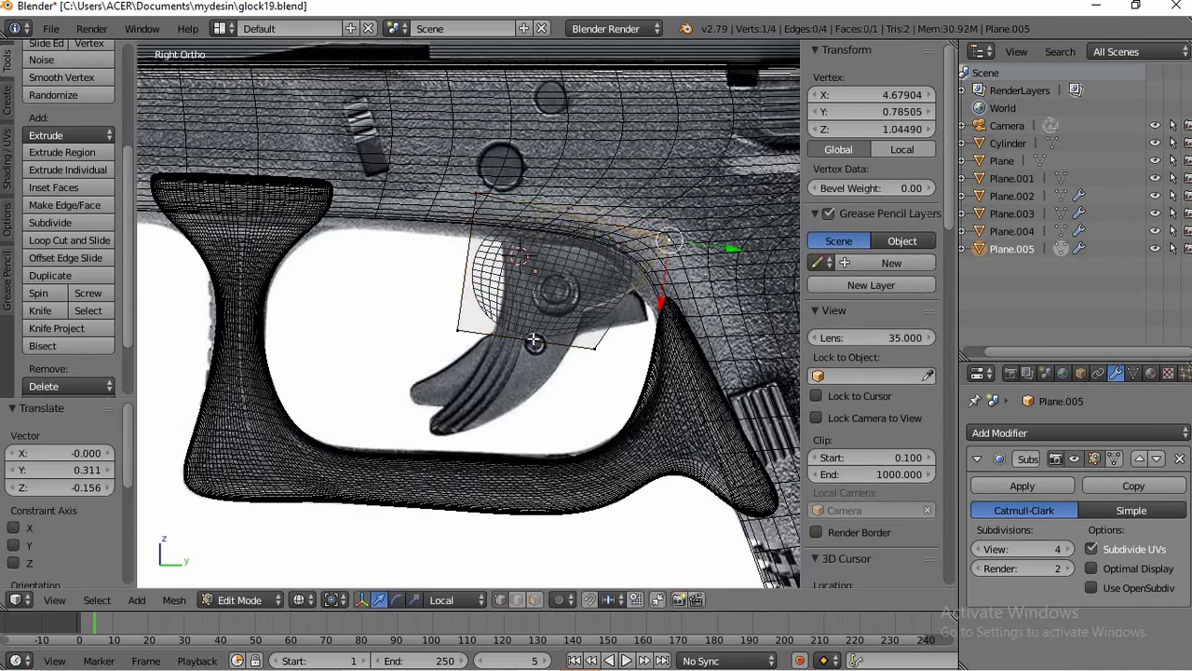
key("r")
left_click(637, 275)
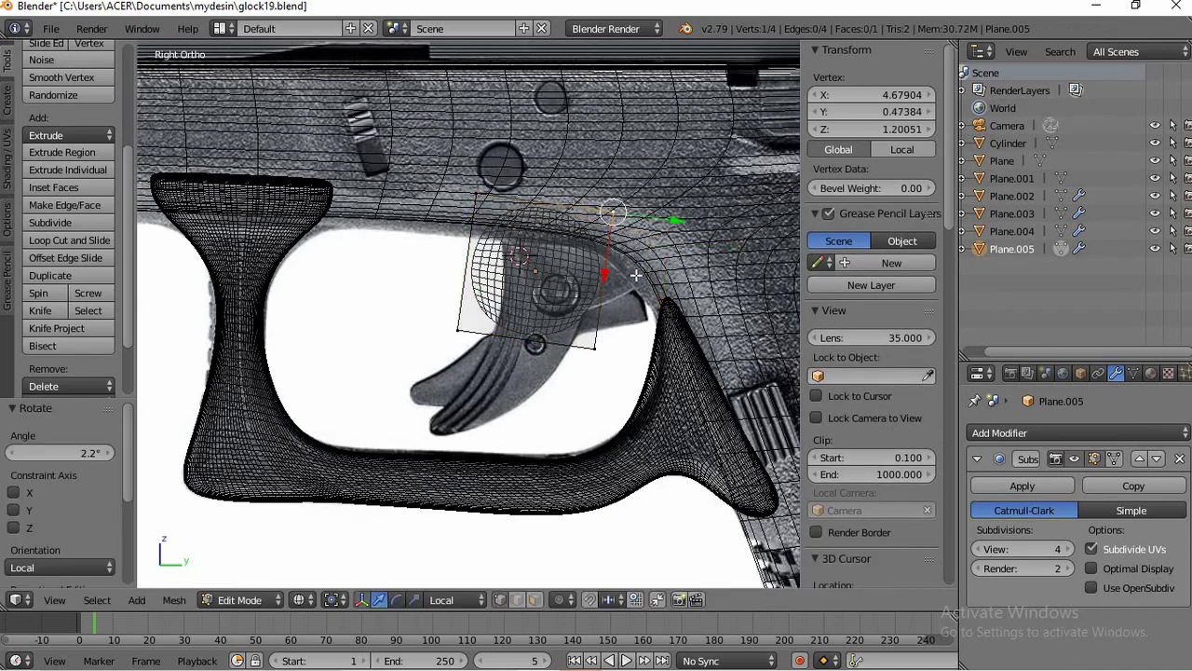
key("g")
left_click(709, 304)
Extrude the trigger plane's lower edge -0.540 along Y and -0.520 along Z, then rotate, scale by 0.543 and fit it around the trigger's tip
left_click(517, 600)
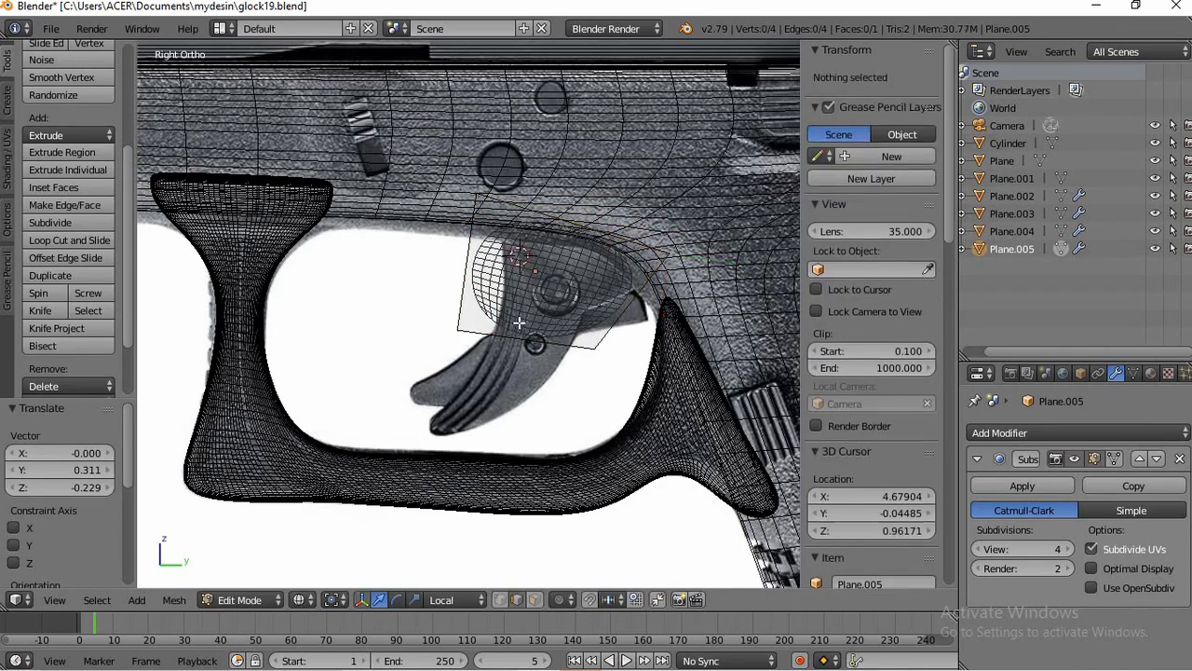
right_click(523, 333)
key("e")
left_click(609, 482)
key("r")
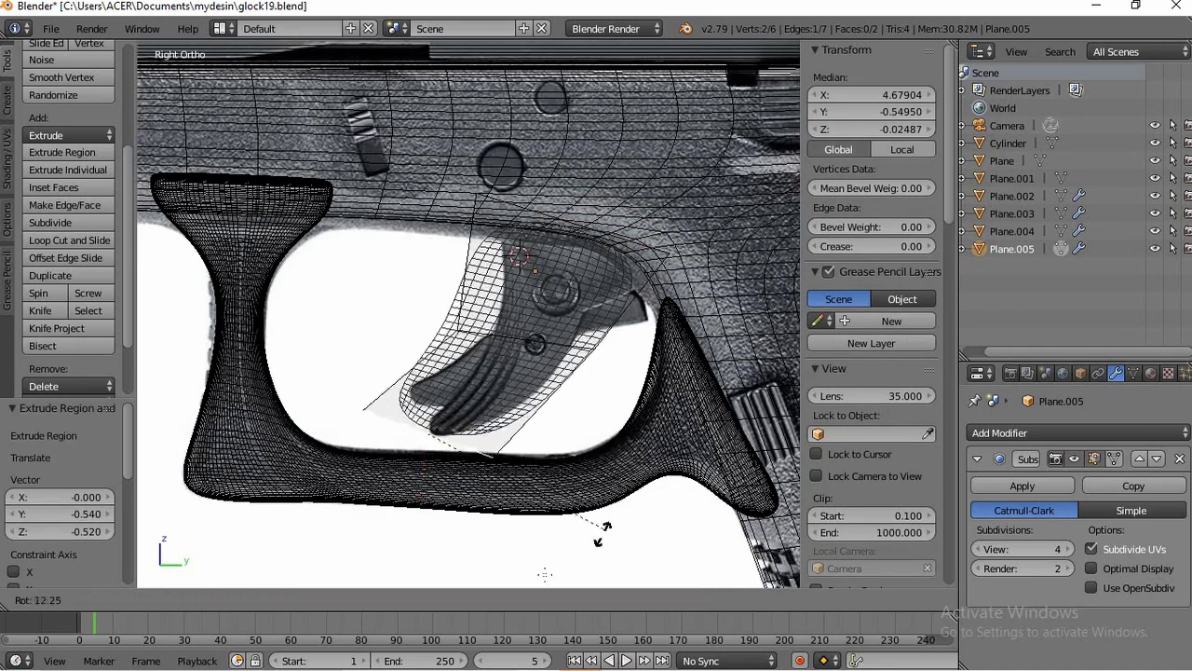
left_click(487, 63)
key("s")
left_click(558, 476)
key("g")
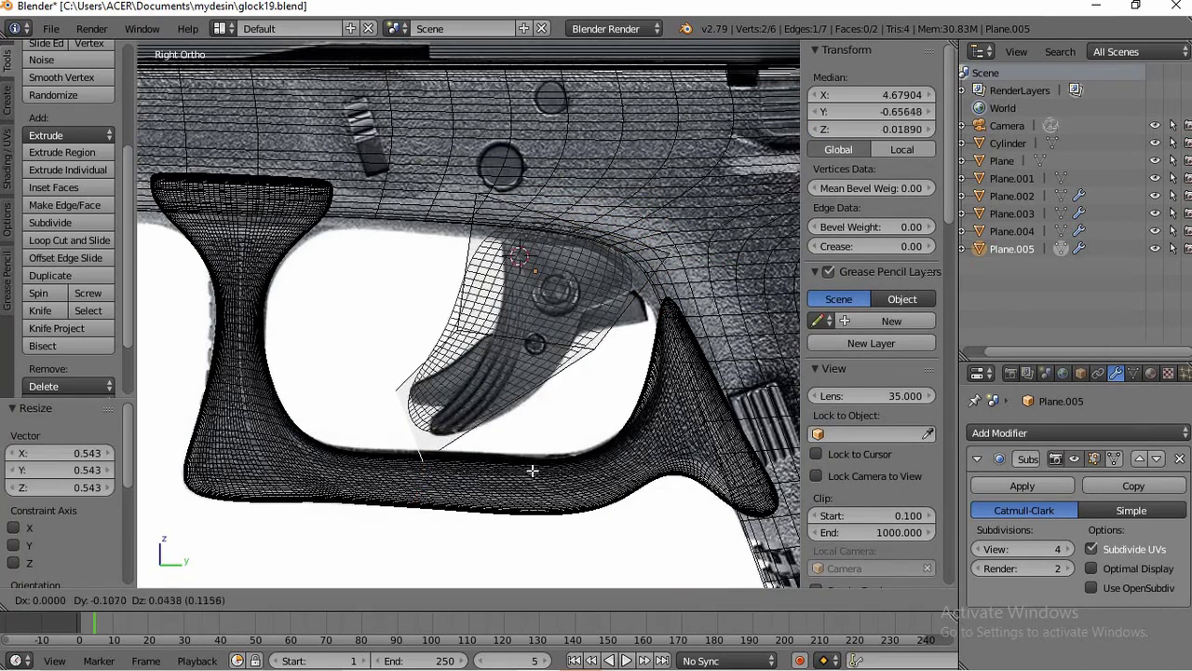
left_click(548, 473)
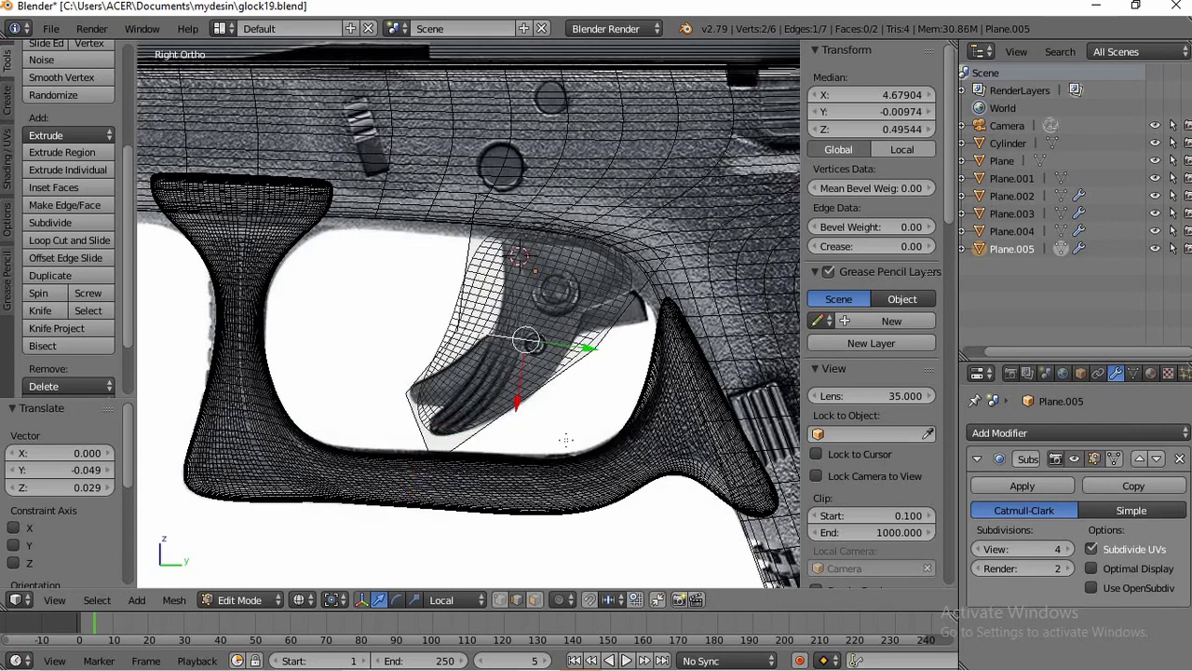
Move the trigger mesh's rear middle vertex down and forward along the reference's rear curve
right_click(661, 347)
key("g")
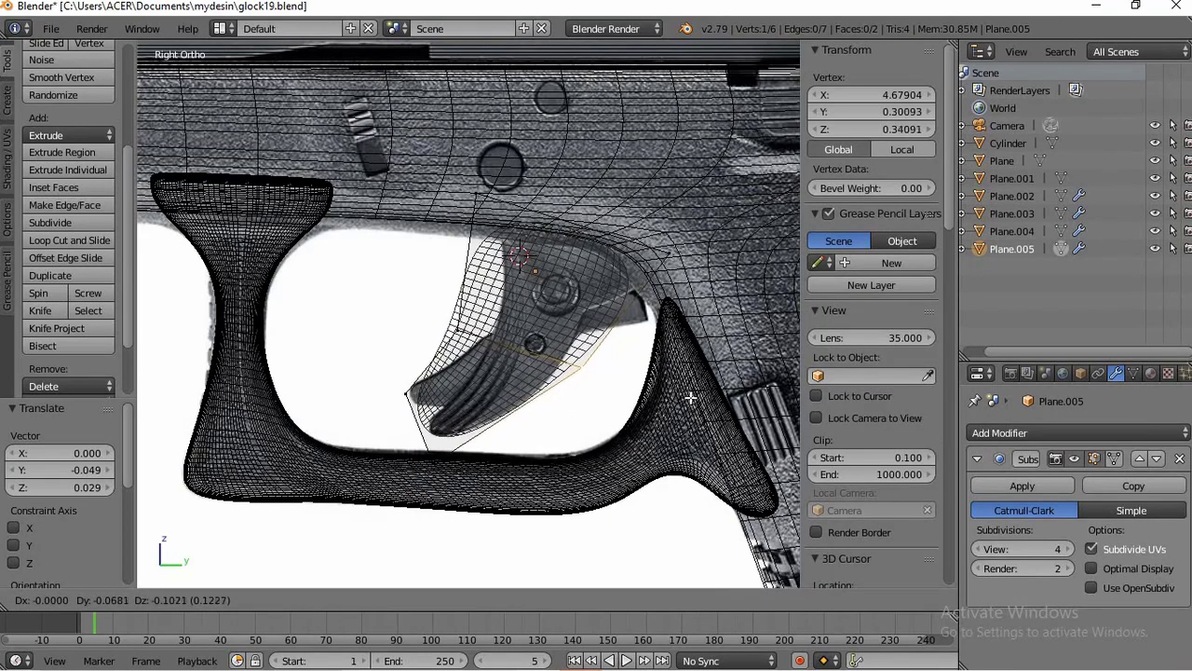
left_click(644, 432)
Try a loop cut across the trigger's lower section with its rear vertex moved toward the reference curve
key("ctrl+r")
left_click(550, 430)
left_click(547, 434)
right_click(547, 447)
key("g")
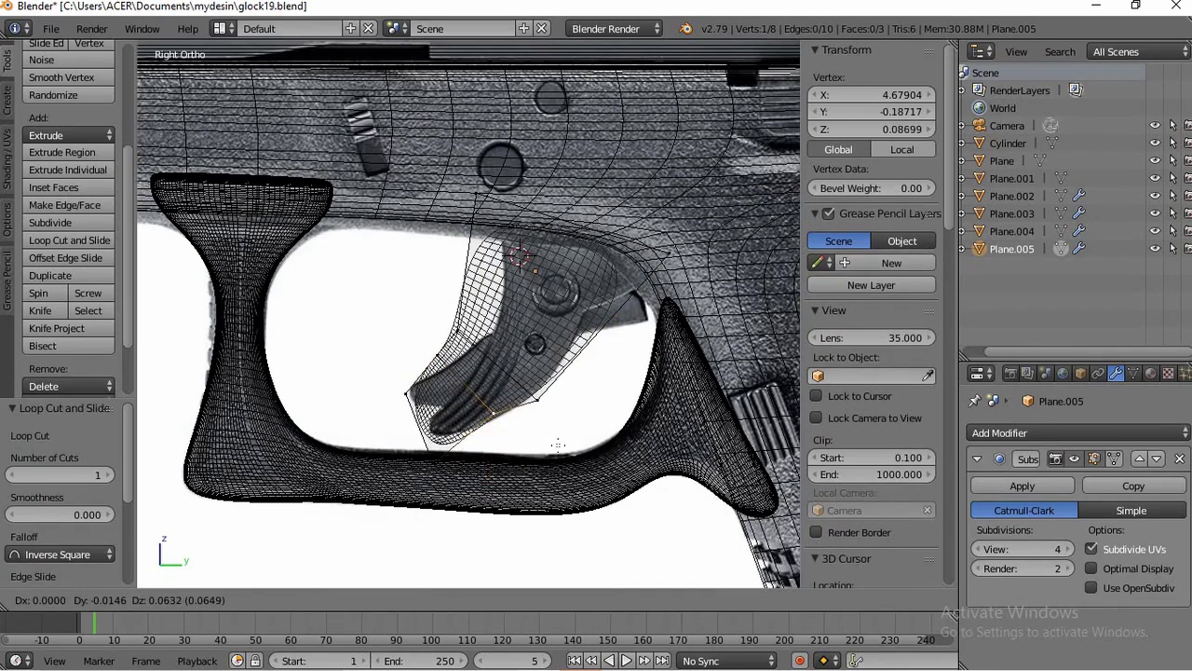
left_click(558, 445)
key("ctrl+z")
key("ctrl+z")
key("ctrl+z")
Refine the trigger's rear middle vertex and move its front middle vertex 0.238 along Y and -0.146 along Z
key("g")
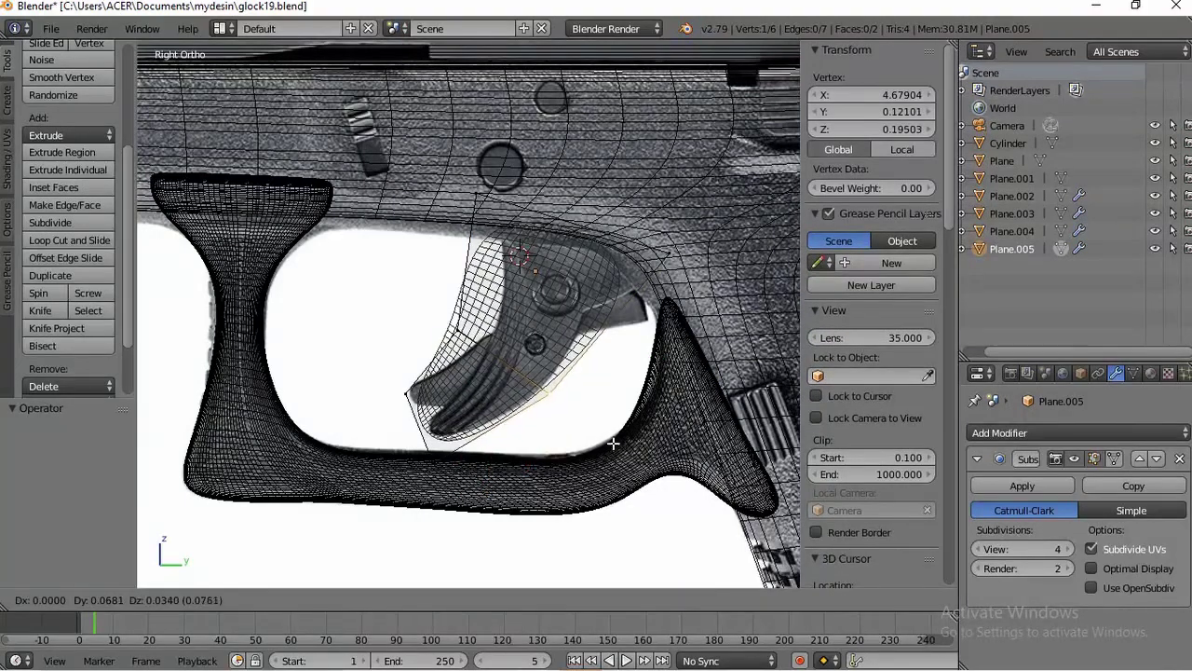
left_click(614, 441)
right_click(458, 331)
key("g")
left_click(526, 365)
Move the trigger tip's front vertex down and inward, and shift its bottom vertex 0.005 along Y and 0.068 along Z
right_click(408, 394)
key("g")
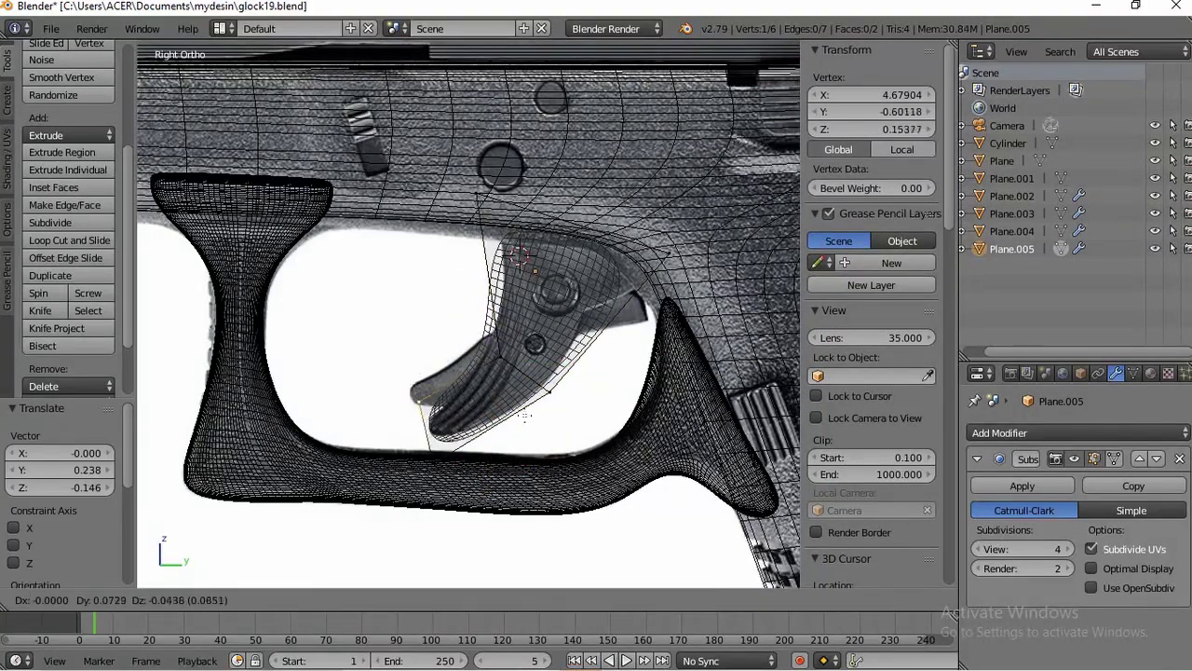
left_click(527, 427)
right_click(455, 471)
key("g")
left_click(457, 456)
Refine the trigger tip's front vertex and move the rear middle vertex -0.015 along Y and -0.029 along Z
left_click(413, 406)
right_click(412, 406)
key("g")
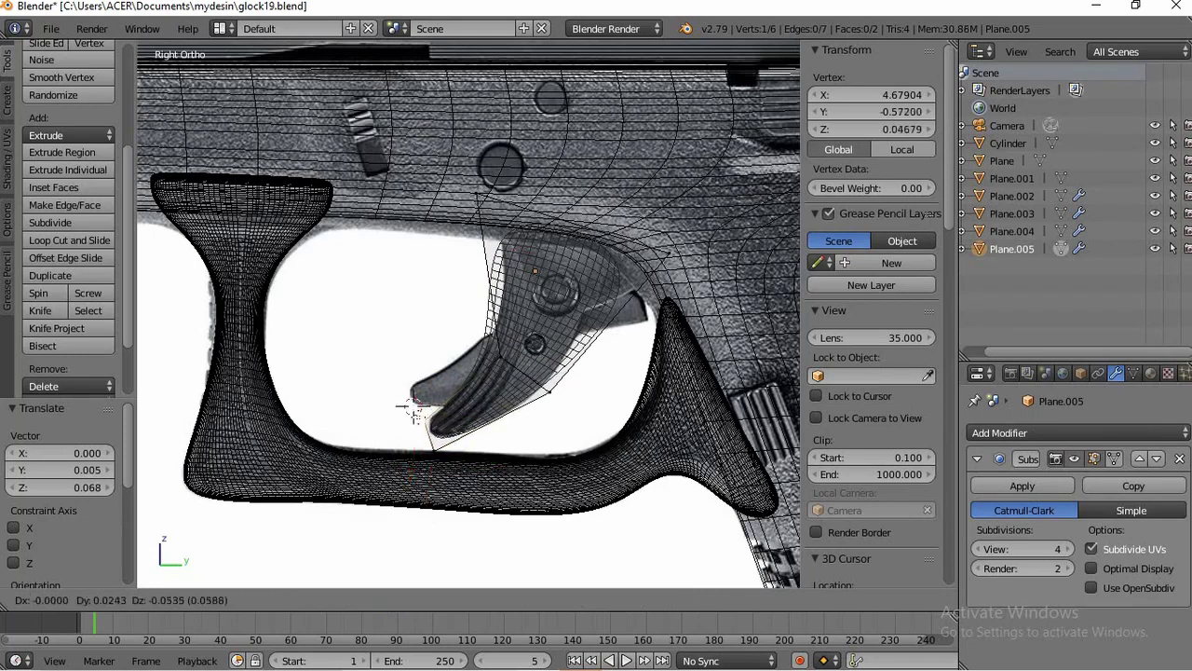
left_click(415, 414)
right_click(565, 405)
key("g")
left_click(562, 412)
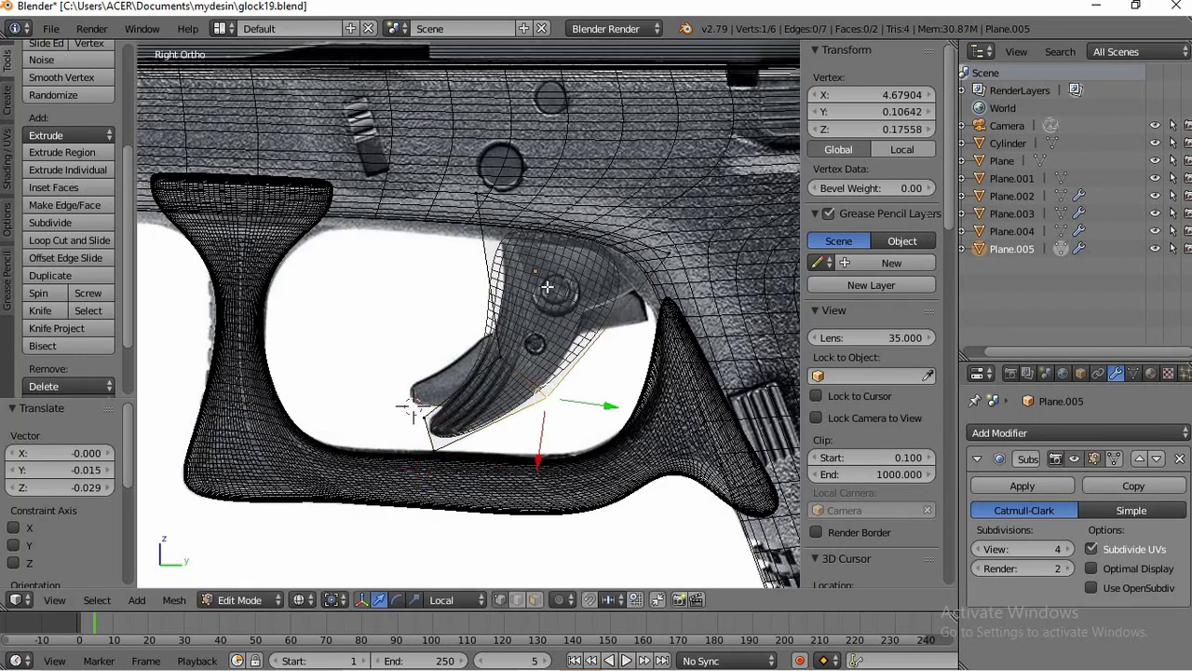
Add a loop cut across the upper trigger, slid close to its top edge
key("ctrl+r")
left_click(554, 275)
left_click(585, 218)
right_click(655, 296)
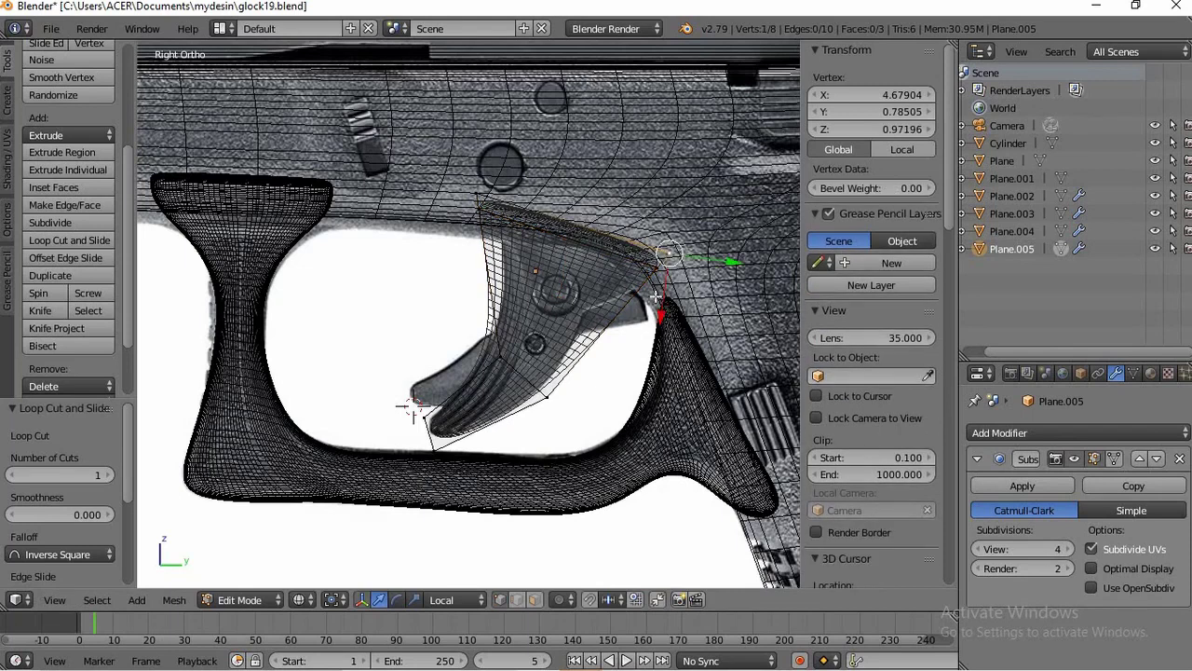
Add a loop cut across the middle of the upper trigger and move its rear vertex -0.170 along Y and 0.058 along Z
key("ctrl+r")
left_click(596, 298)
left_click(599, 290)
right_click(622, 326)
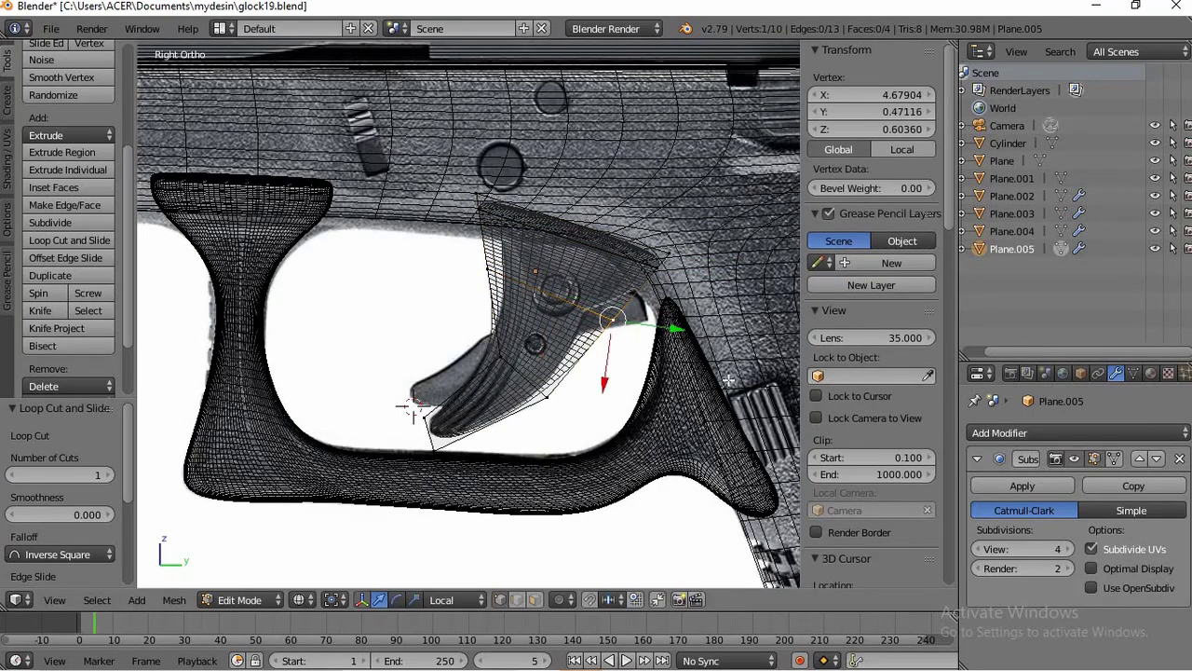
key("g")
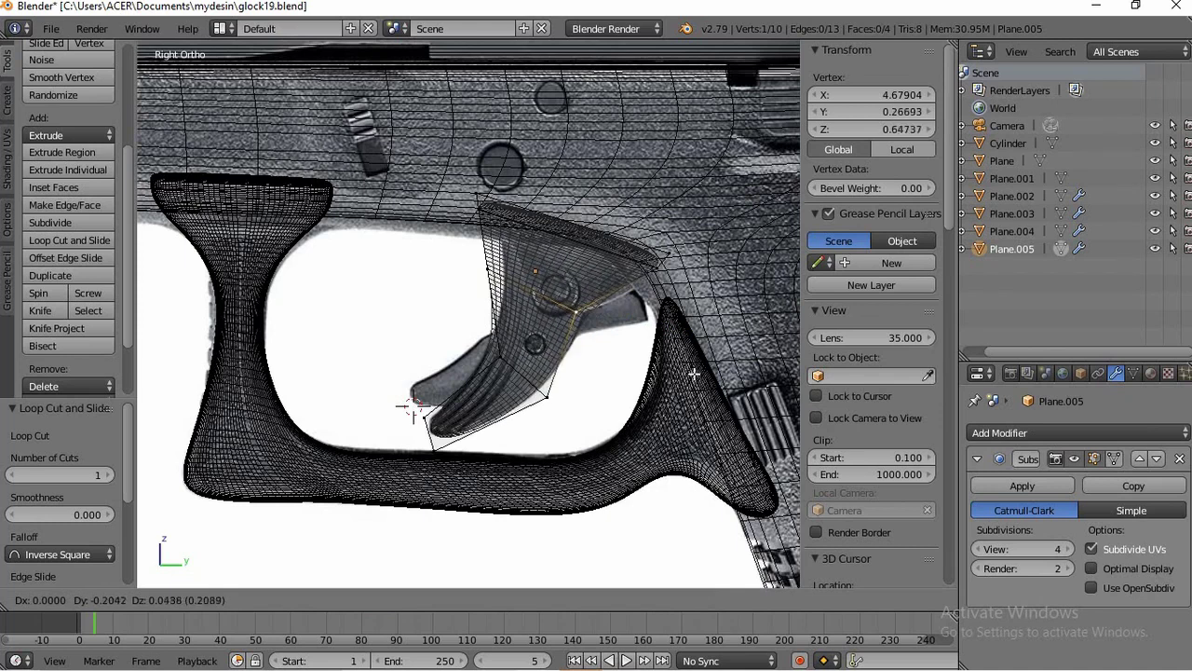
left_click(689, 370)
Add another loop cut across the upper trigger, slid down close to the middle cut
key("ctrl+r")
left_click(565, 307)
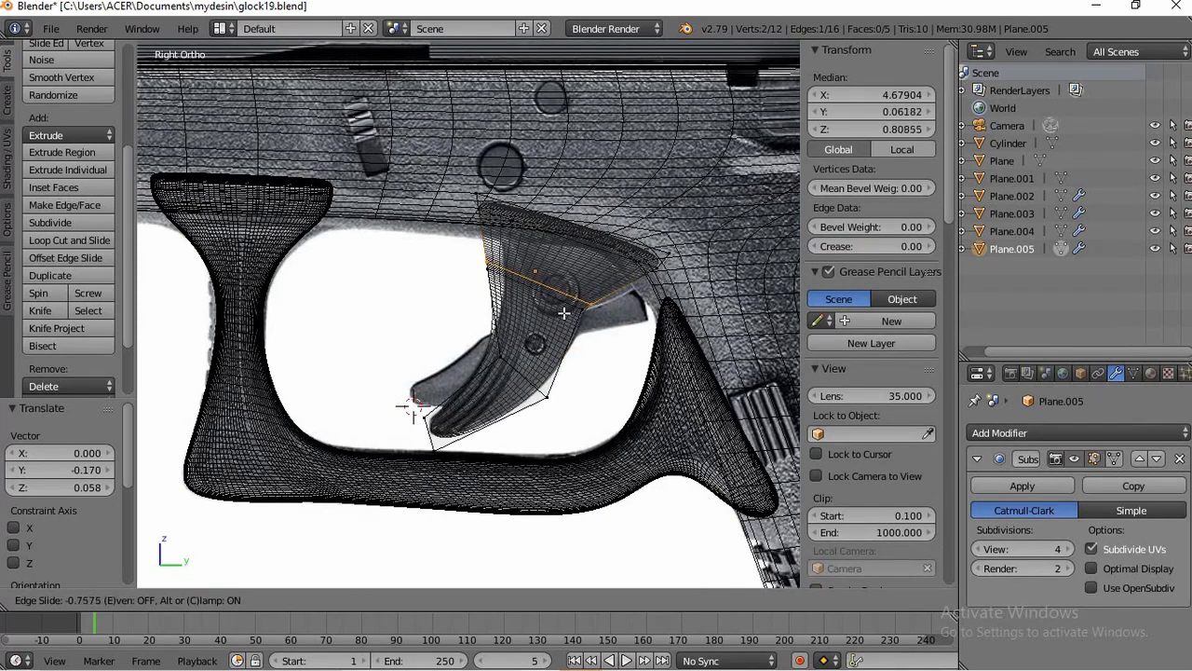
left_click(629, 325)
key("Tab")
scroll(630, 325, "up", 1)
key("Tab")
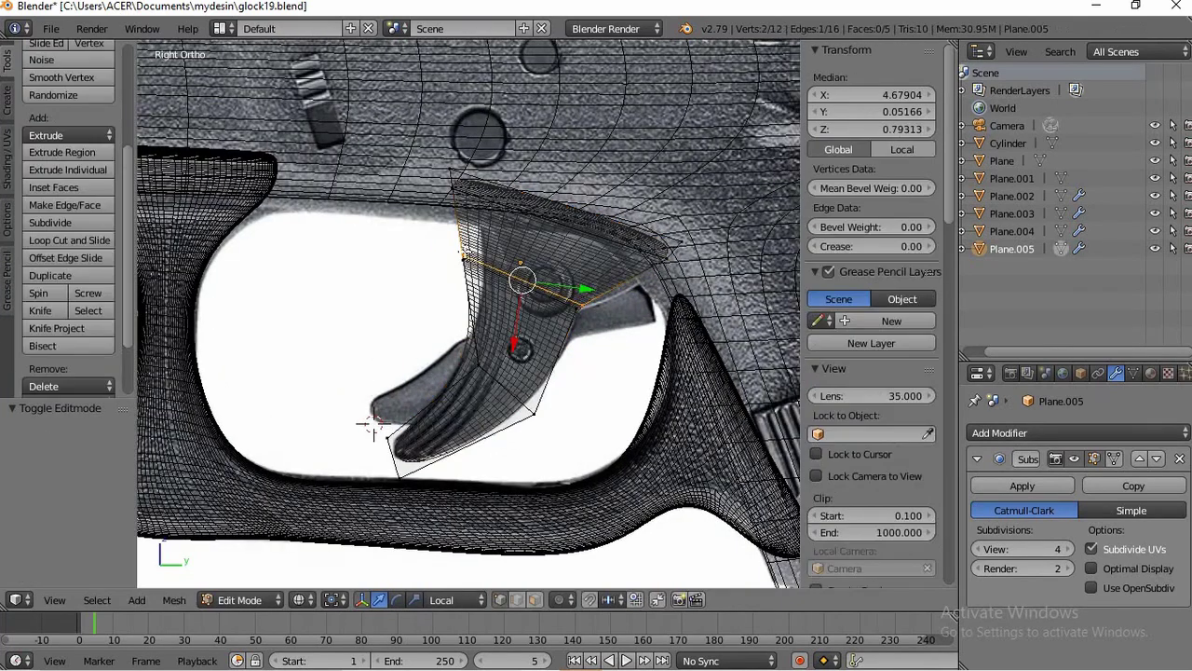
Move the middle cuts' front vertices rearward and shift the top front corner vertices 0.089 along Y and 0.036 along Z
right_click(488, 266)
right_click(482, 273, "shift")
key("g")
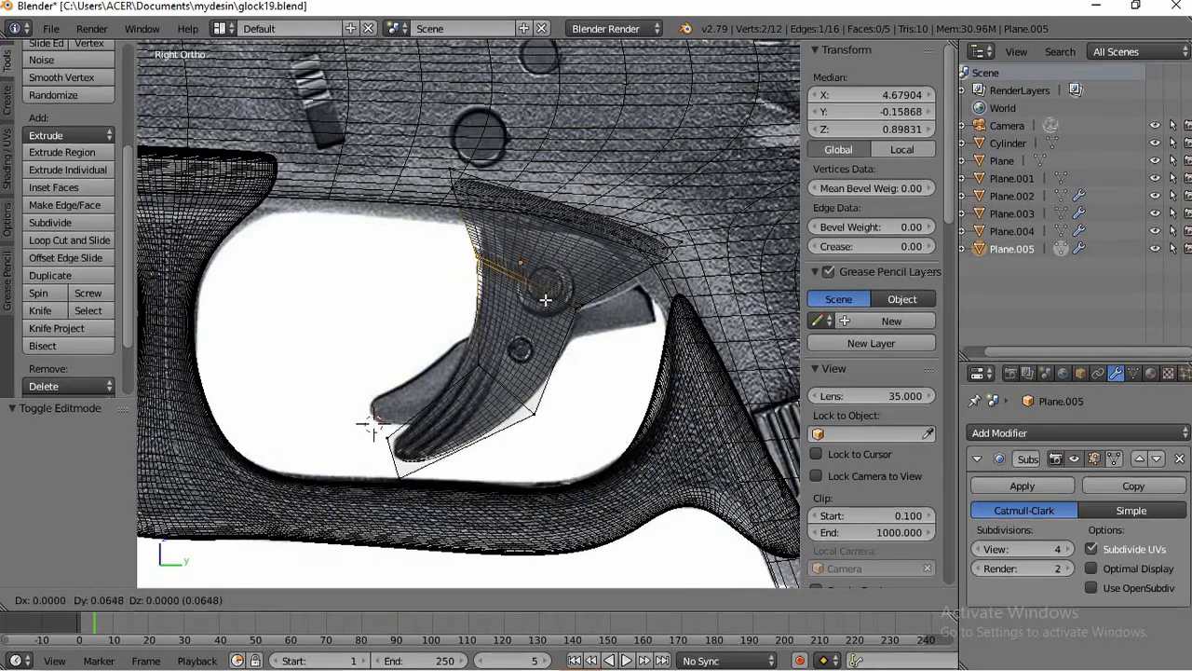
left_click(556, 295)
right_click(470, 191)
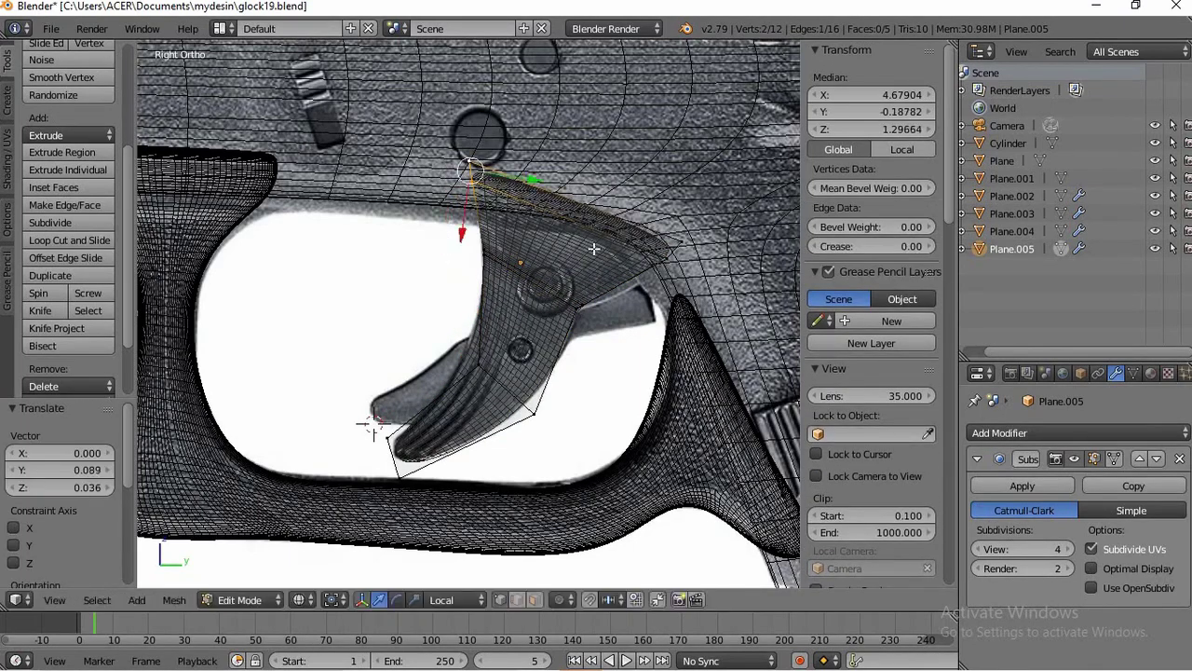
Move the trigger's upper rear corner vertices down and forward to follow the reference outline
key("Tab")
key("Tab")
right_click(673, 272, "shift")
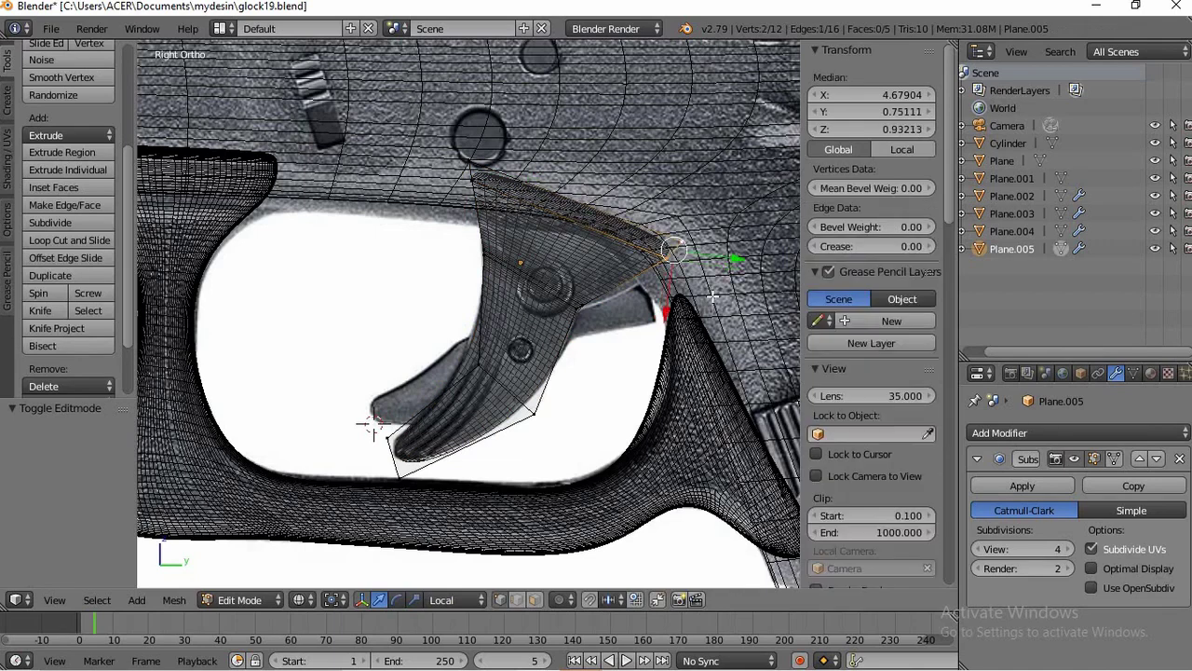
key("g")
left_click(715, 317)
key("Tab")
key("Tab")
key("g")
left_click(710, 308)
key("Tab")
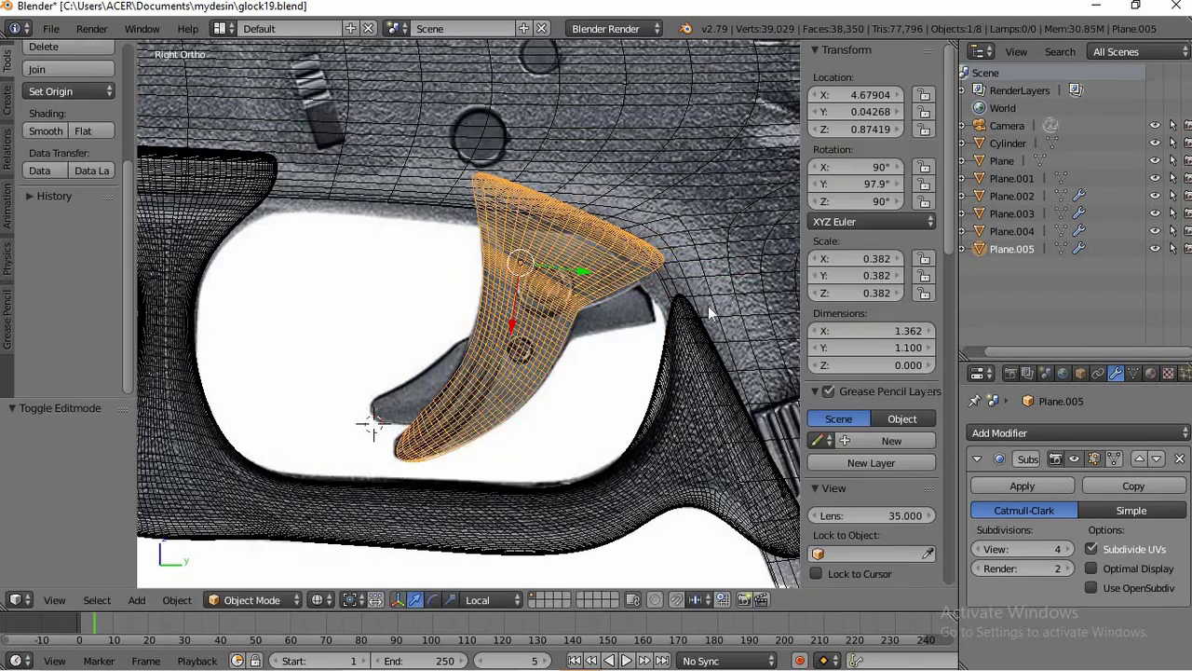
Try a lengthwise loop cut through the trigger mesh and a shift of its upper vertices
scroll(710, 310, "down", 3)
scroll(710, 311, "up", 3)
key("Tab")
key("ctrl+r")
left_click(605, 233)
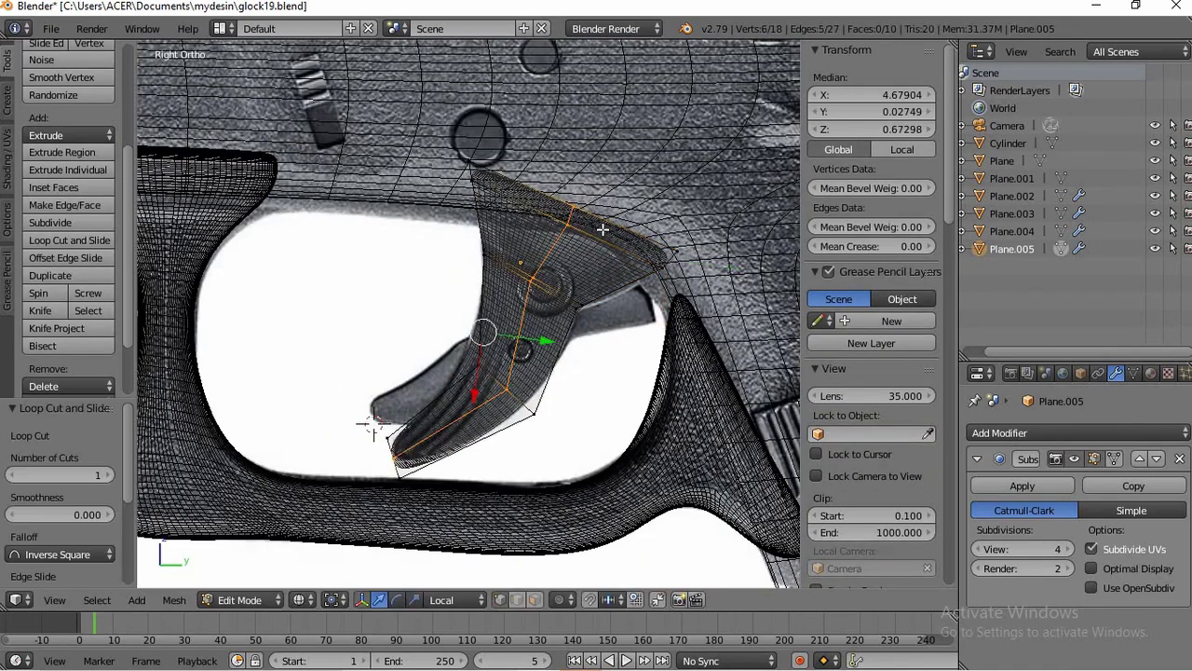
key("ctrl+z")
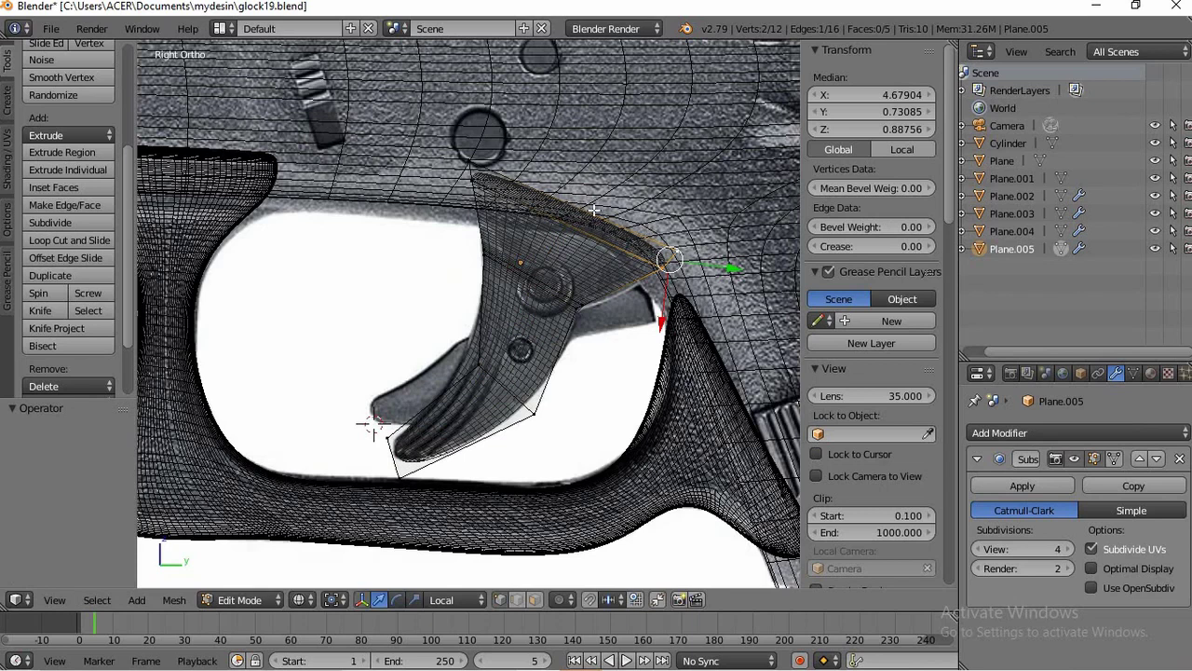
key("g")
left_click(596, 220)
key("ctrl+z")
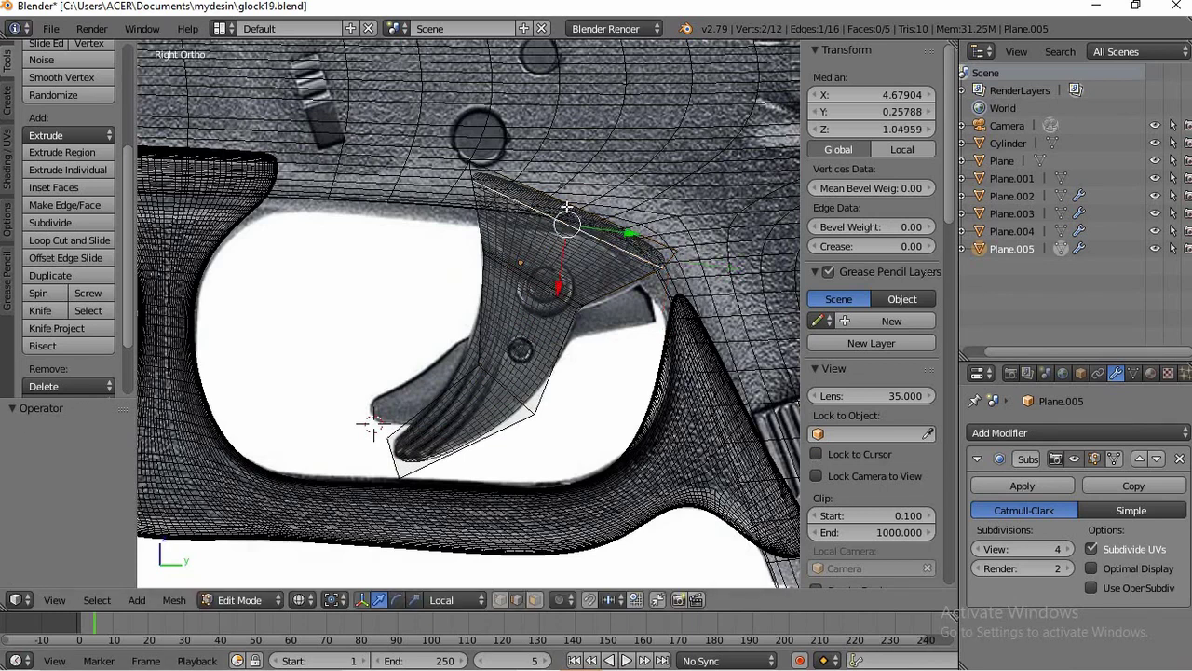
Extend the trigger's upper edge upward and rearward into the pistol frame
key("g")
left_click(639, 299)
key("Tab")
scroll(639, 299, "down", 3)
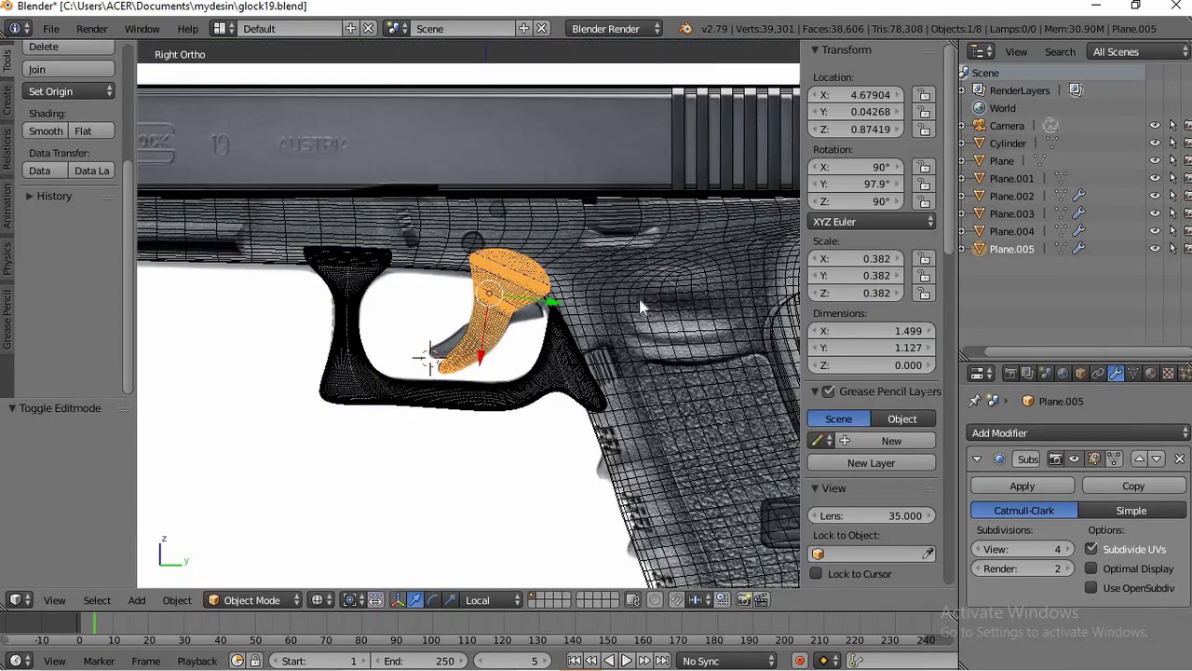
In front view, move the trigger along its local Z axis into the trigger guard's width, at X 3.74540
key("KP_1")
scroll(639, 299, "up", 3)
key("g")
key("z")
key("z")
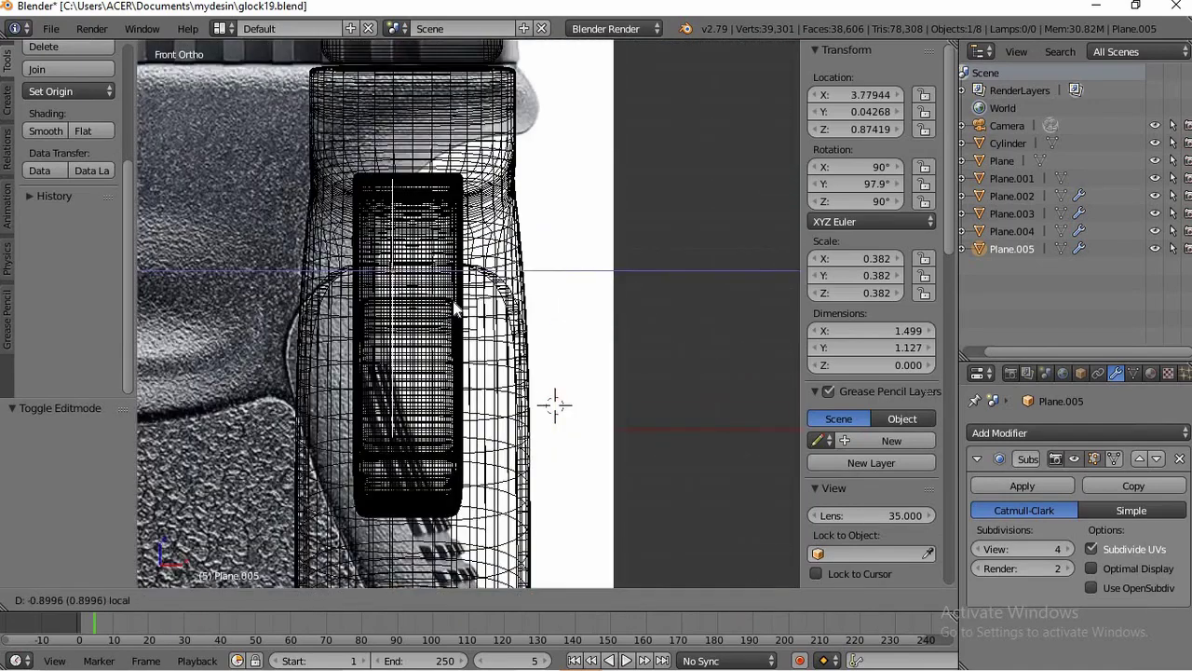
left_click(456, 309)
Extrude the entire trigger mesh 0.263 along its local Z axis to give it thickness
key("Tab")
scroll(442, 265, "up", 1)
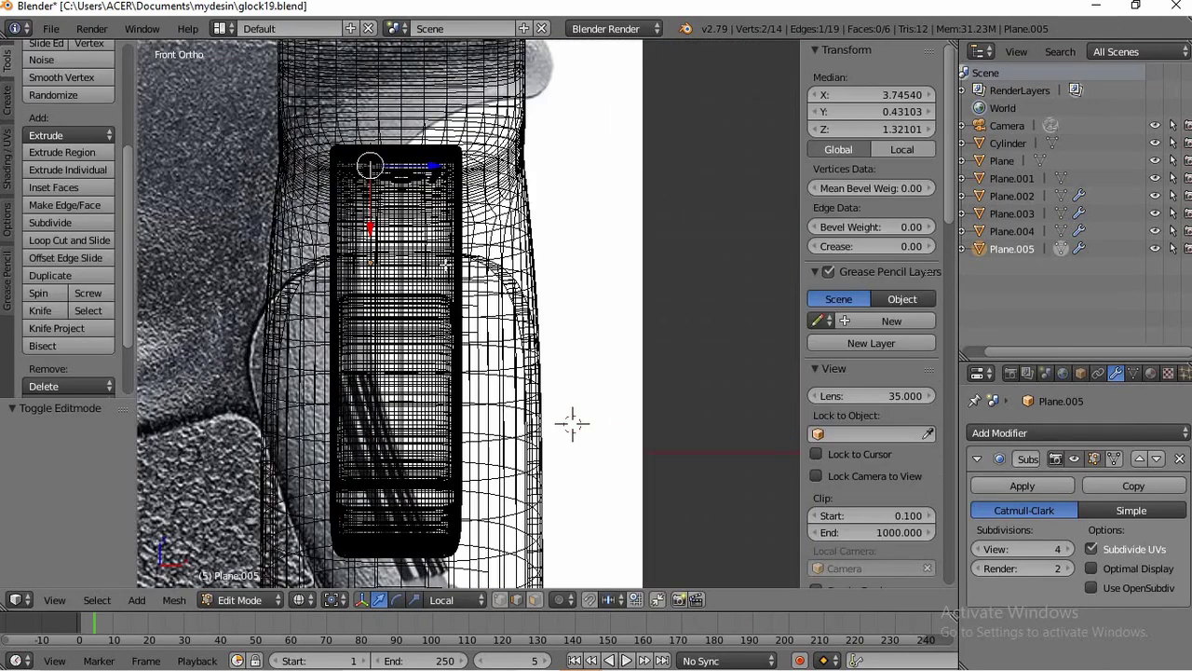
key("a")
key("a")
key("e")
left_click(572, 423)
Isolate the trigger in solid shading and add a loop cut around its thickness, closer to the extruded face
key("KP_Divide")
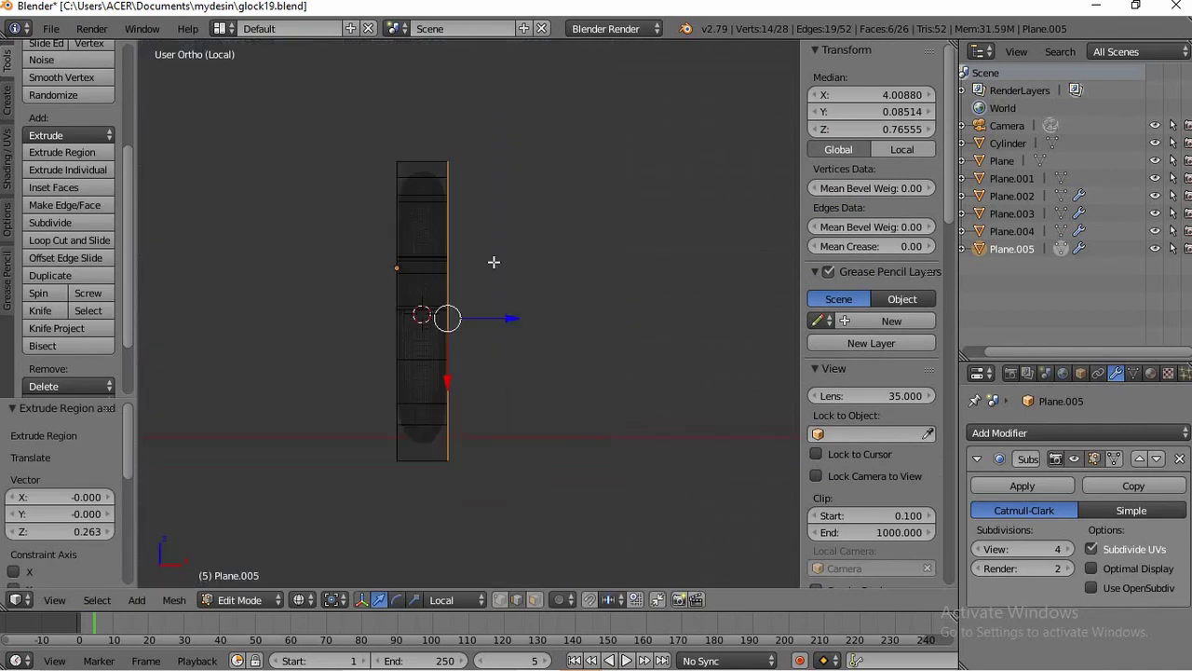
middle_click_drag(465, 307, 417, 338)
left_click(306, 599)
left_click(321, 540)
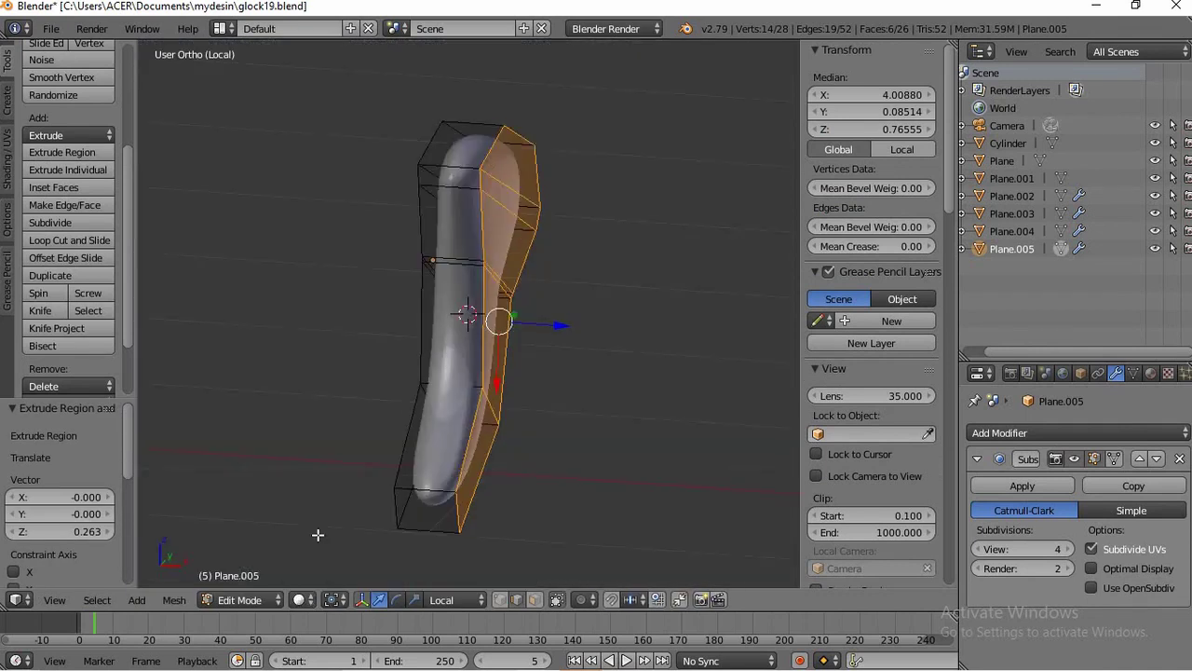
key("a")
key("a")
key("ctrl+r")
left_click(531, 326)
right_click(538, 328)
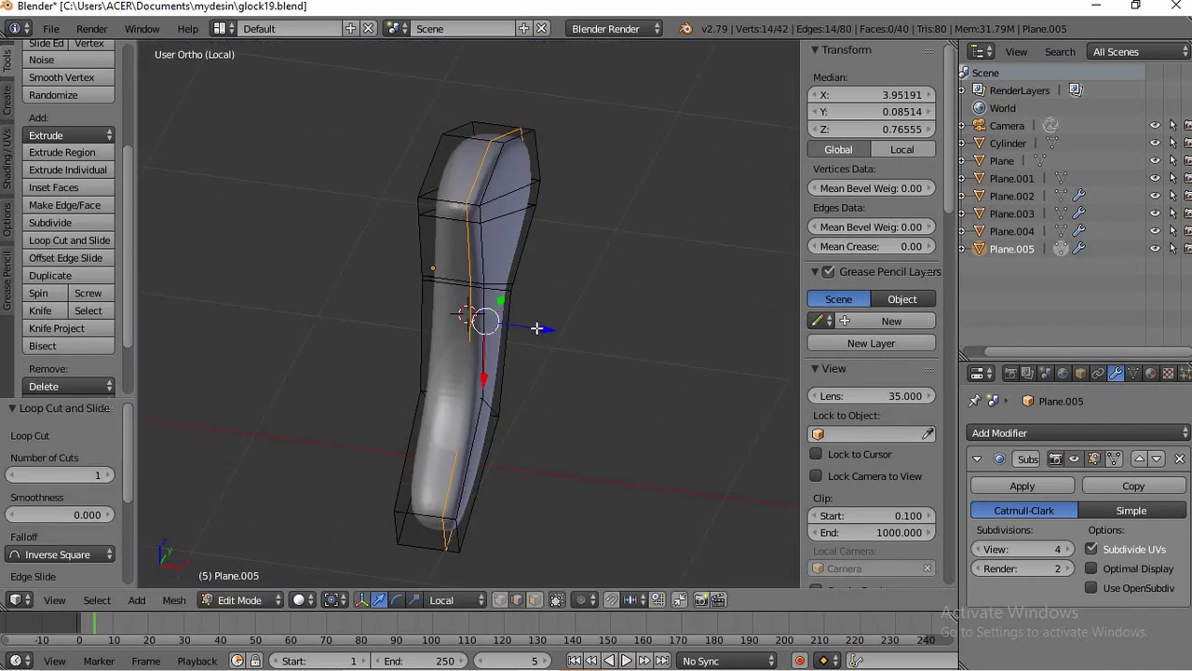
Leave the isolated view and show the whole pistol in solid shading
key("Tab")
key("KP_Divide")
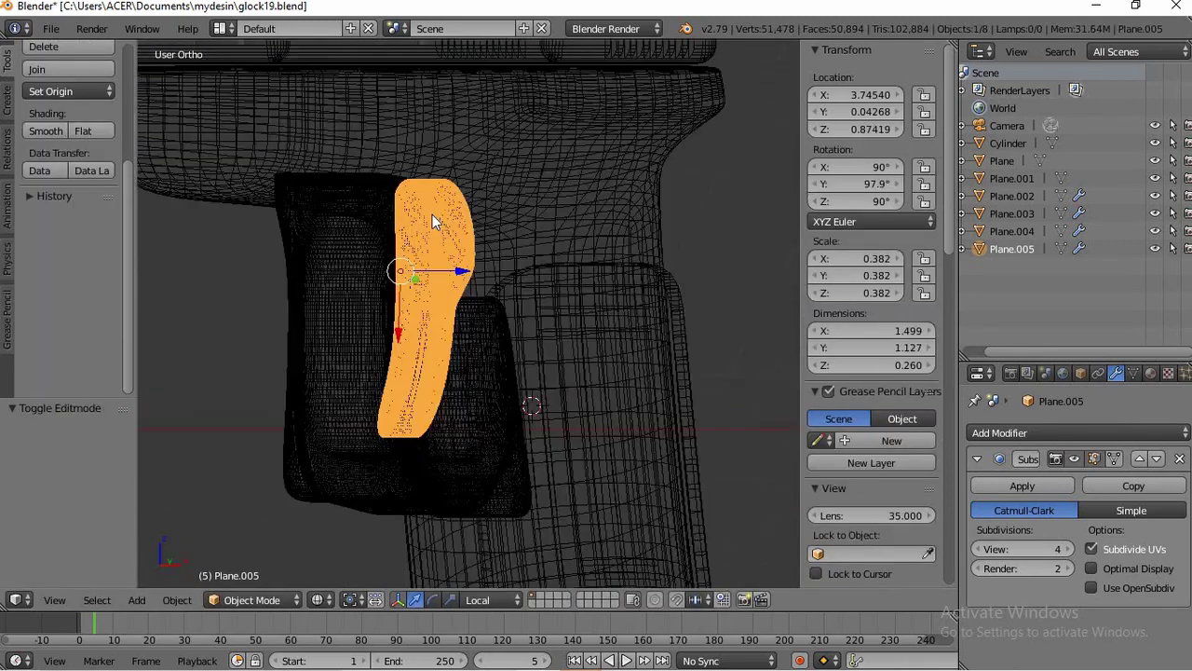
left_click(317, 599)
left_click(341, 540)
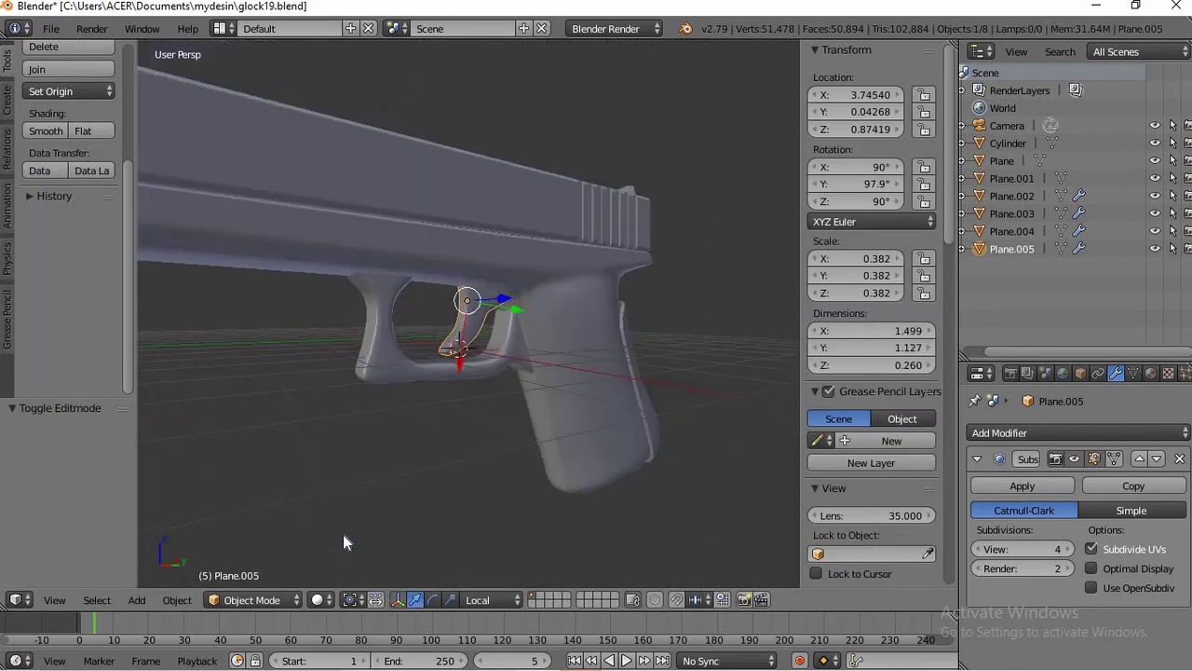
middle_click_drag(343, 534, 343, 533)
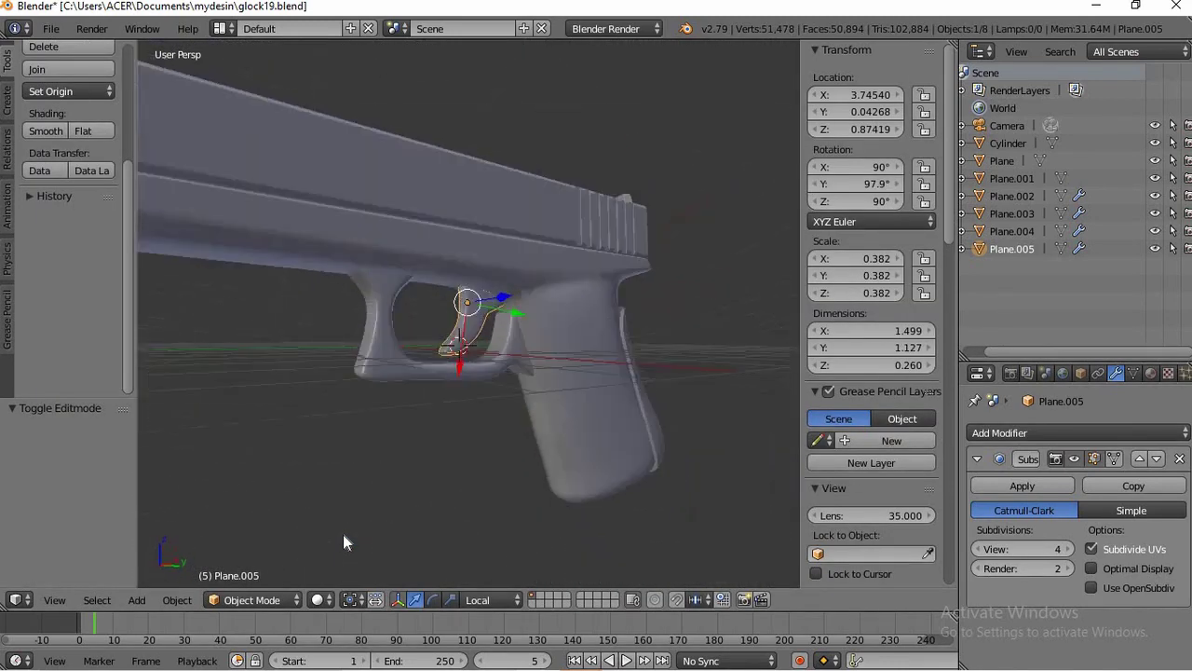
scroll(368, 467, "down", 3)
Save the model over the existing glock19.blend file
key("ctrl+s")
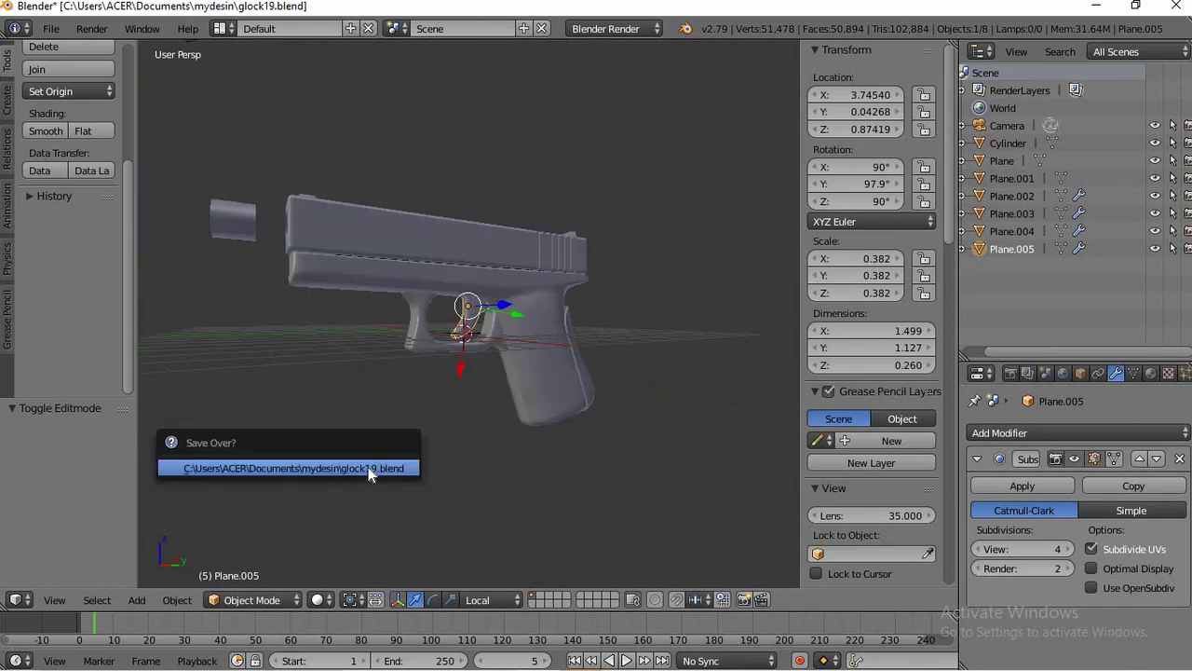
left_click(368, 467)
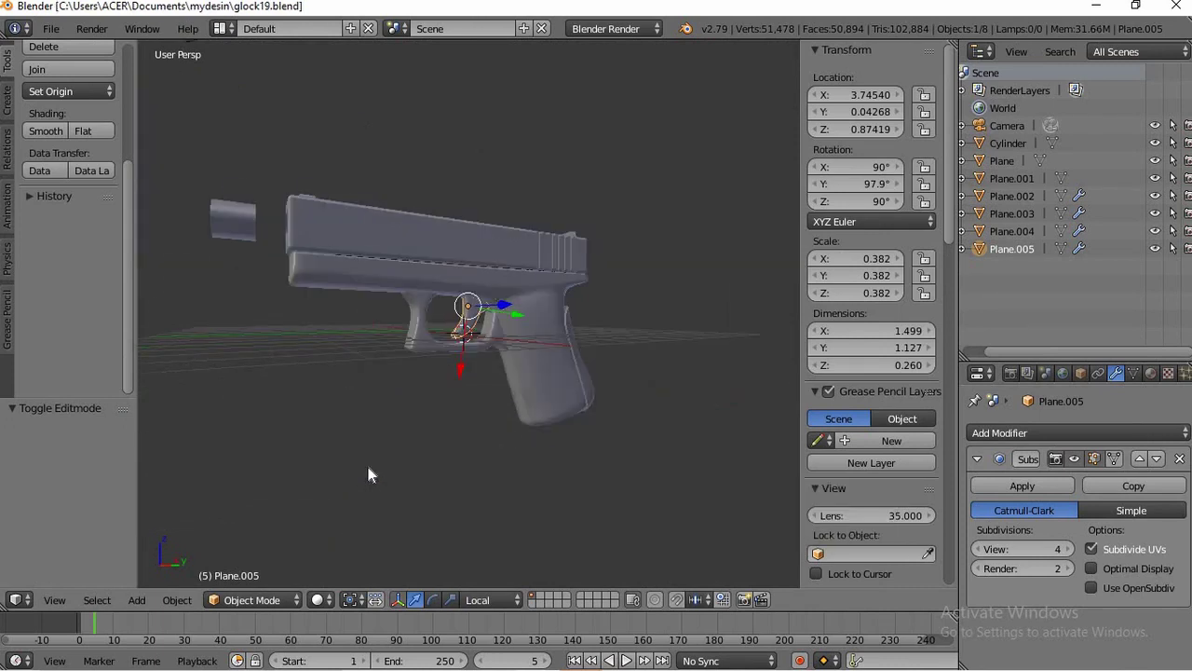
middle_click_drag(368, 468, 368, 469)
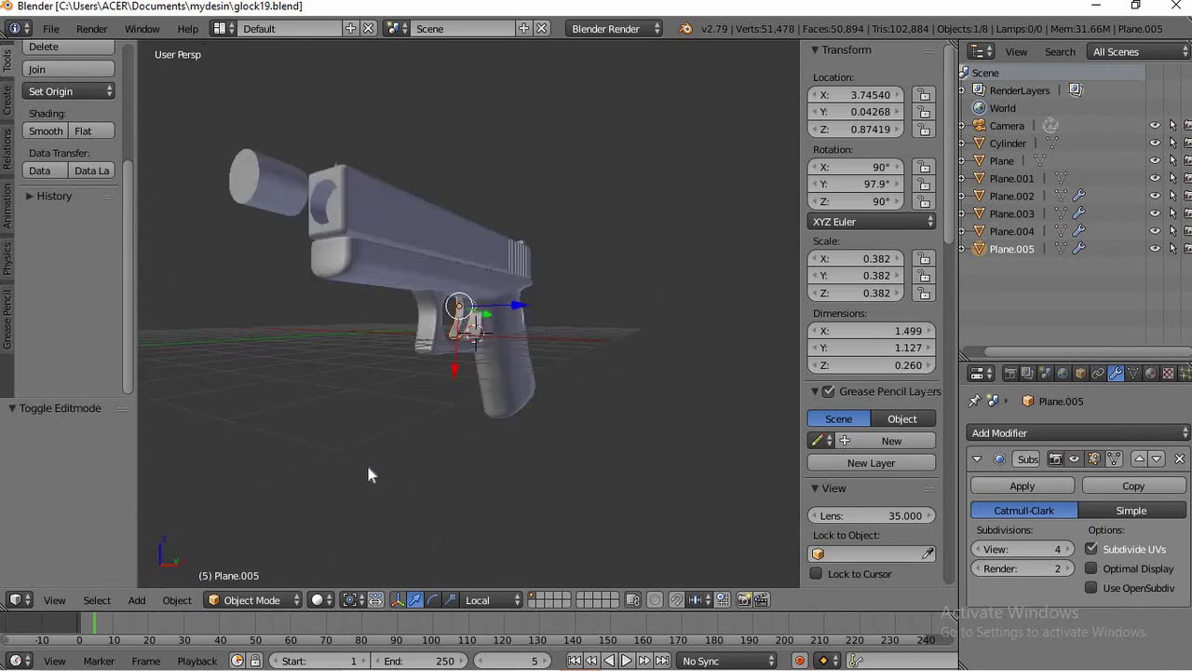